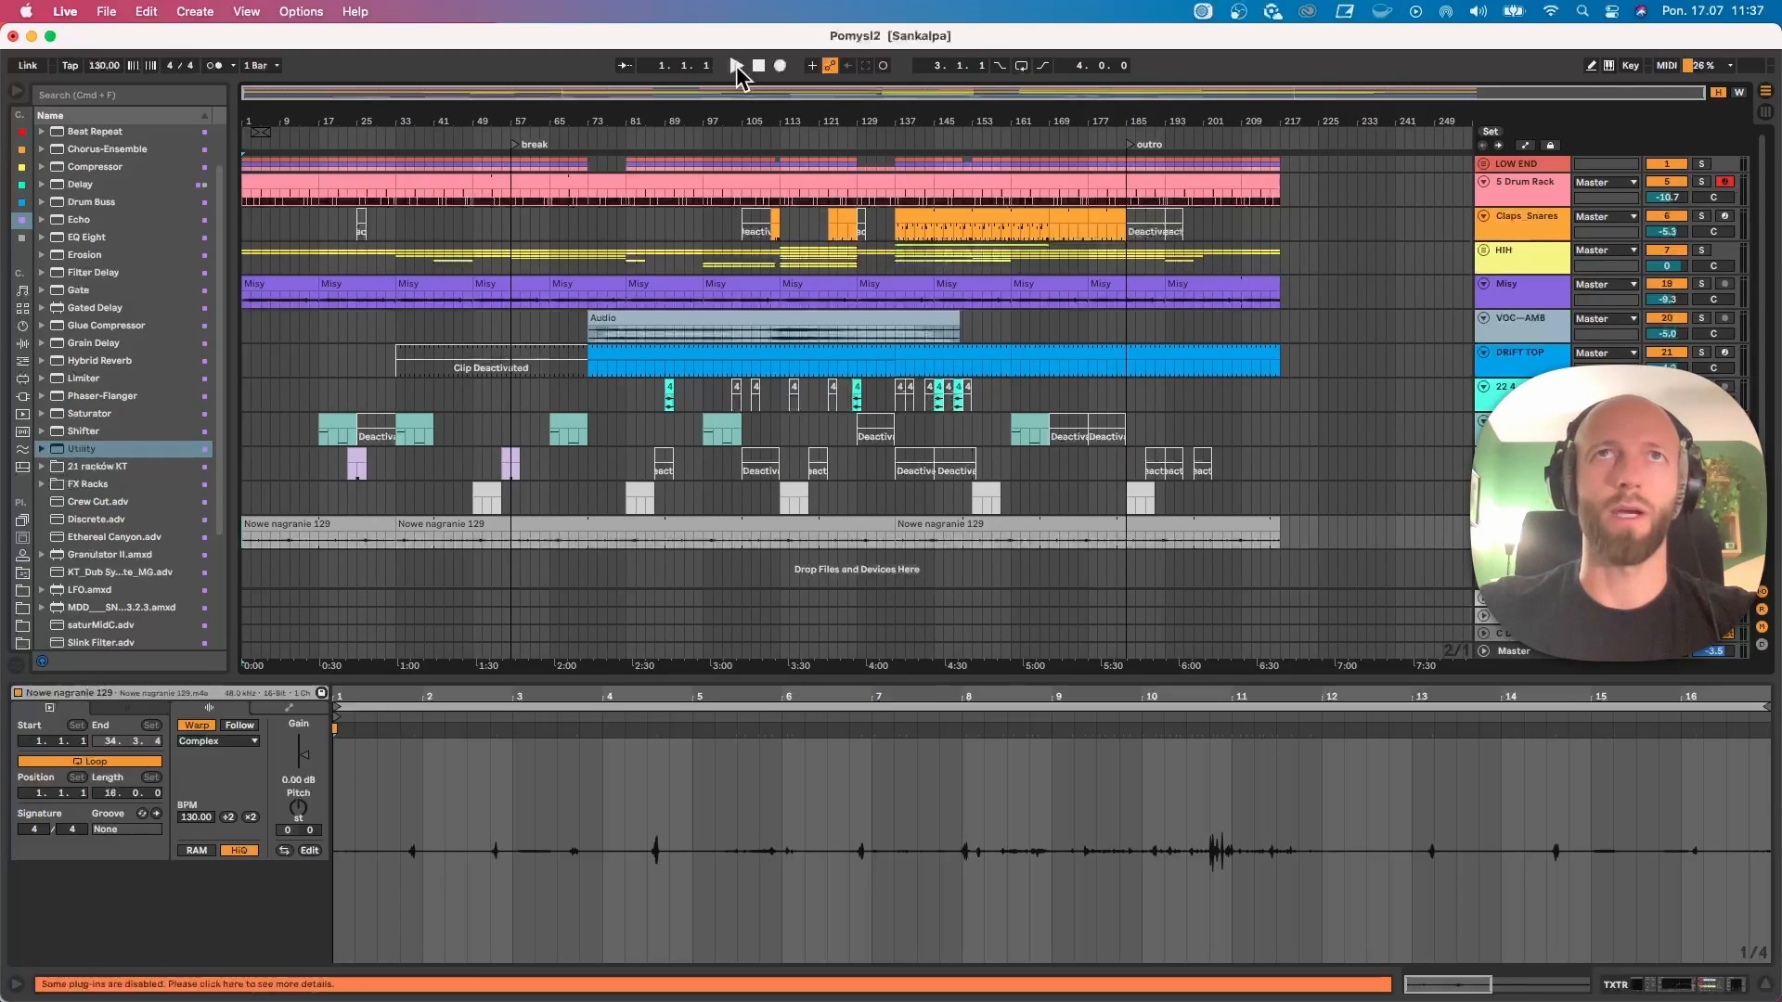
Step: Start playback from the beginning of the arrangement and hide the clip detail view to enlarge the track area
{"action": "left_click", "coordinate": [737, 66]}
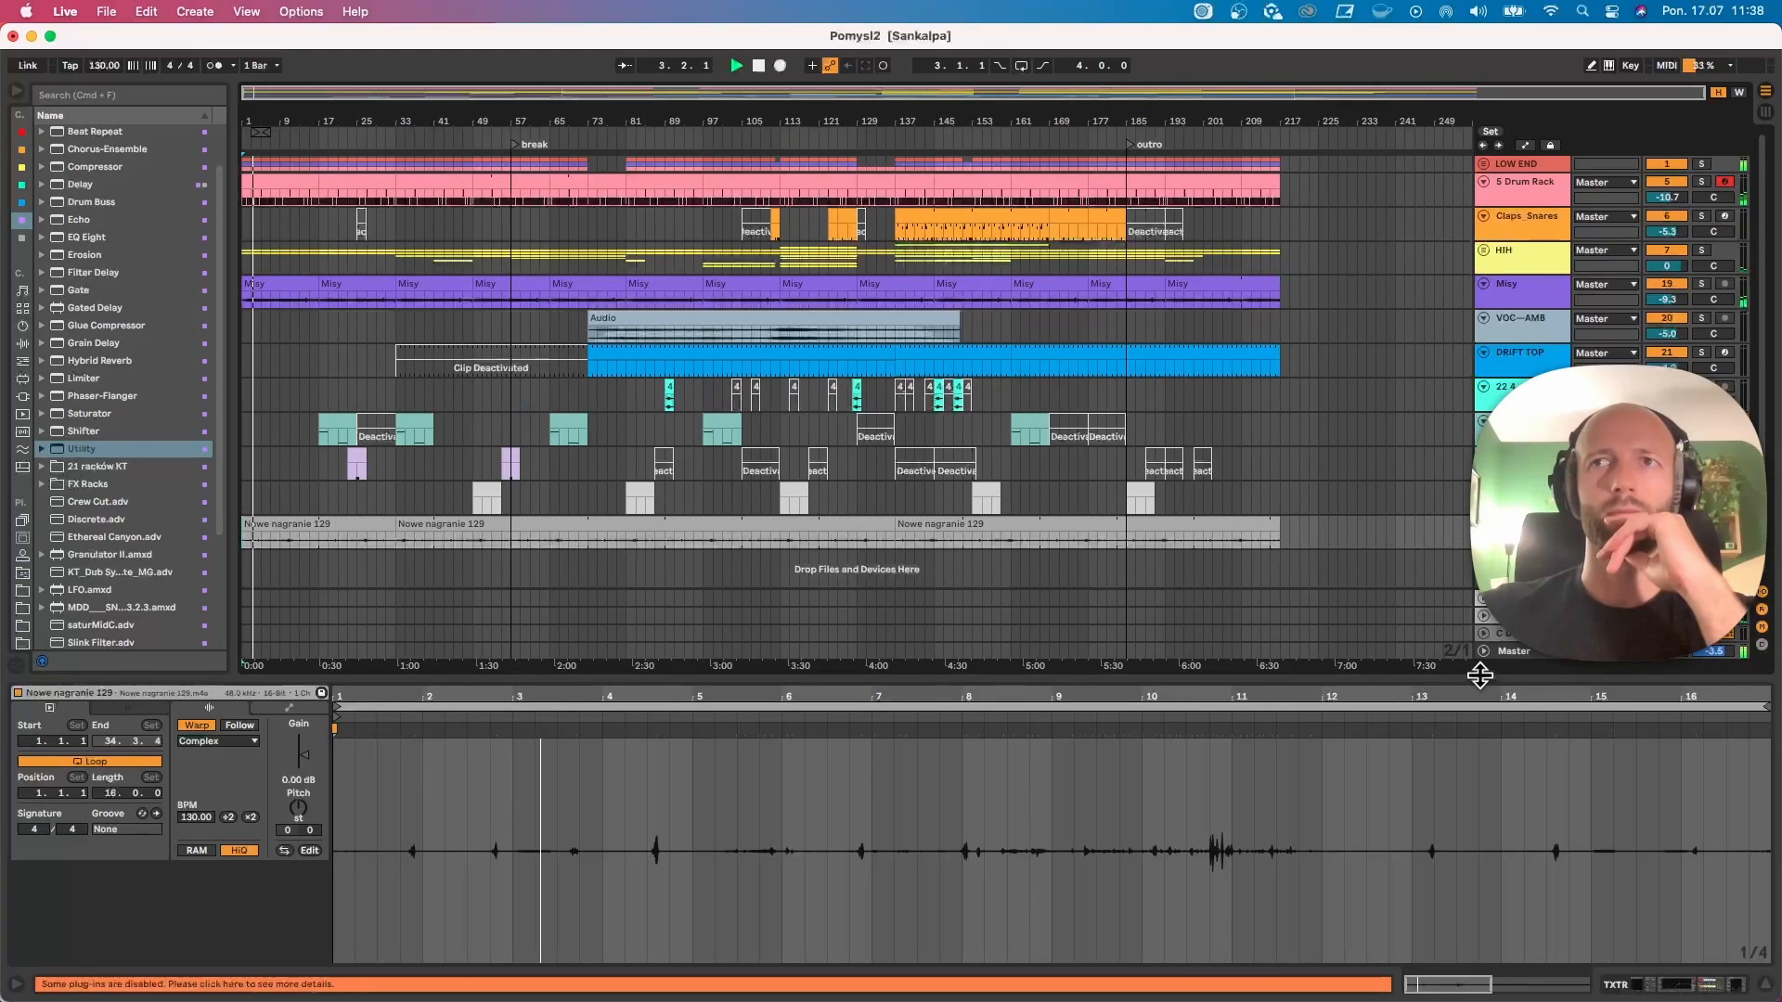
{"action": "left_click_drag", "start_coordinate": [1479, 675], "coordinate": [1484, 928]}
{"action": "left_click", "coordinate": [1362, 650]}
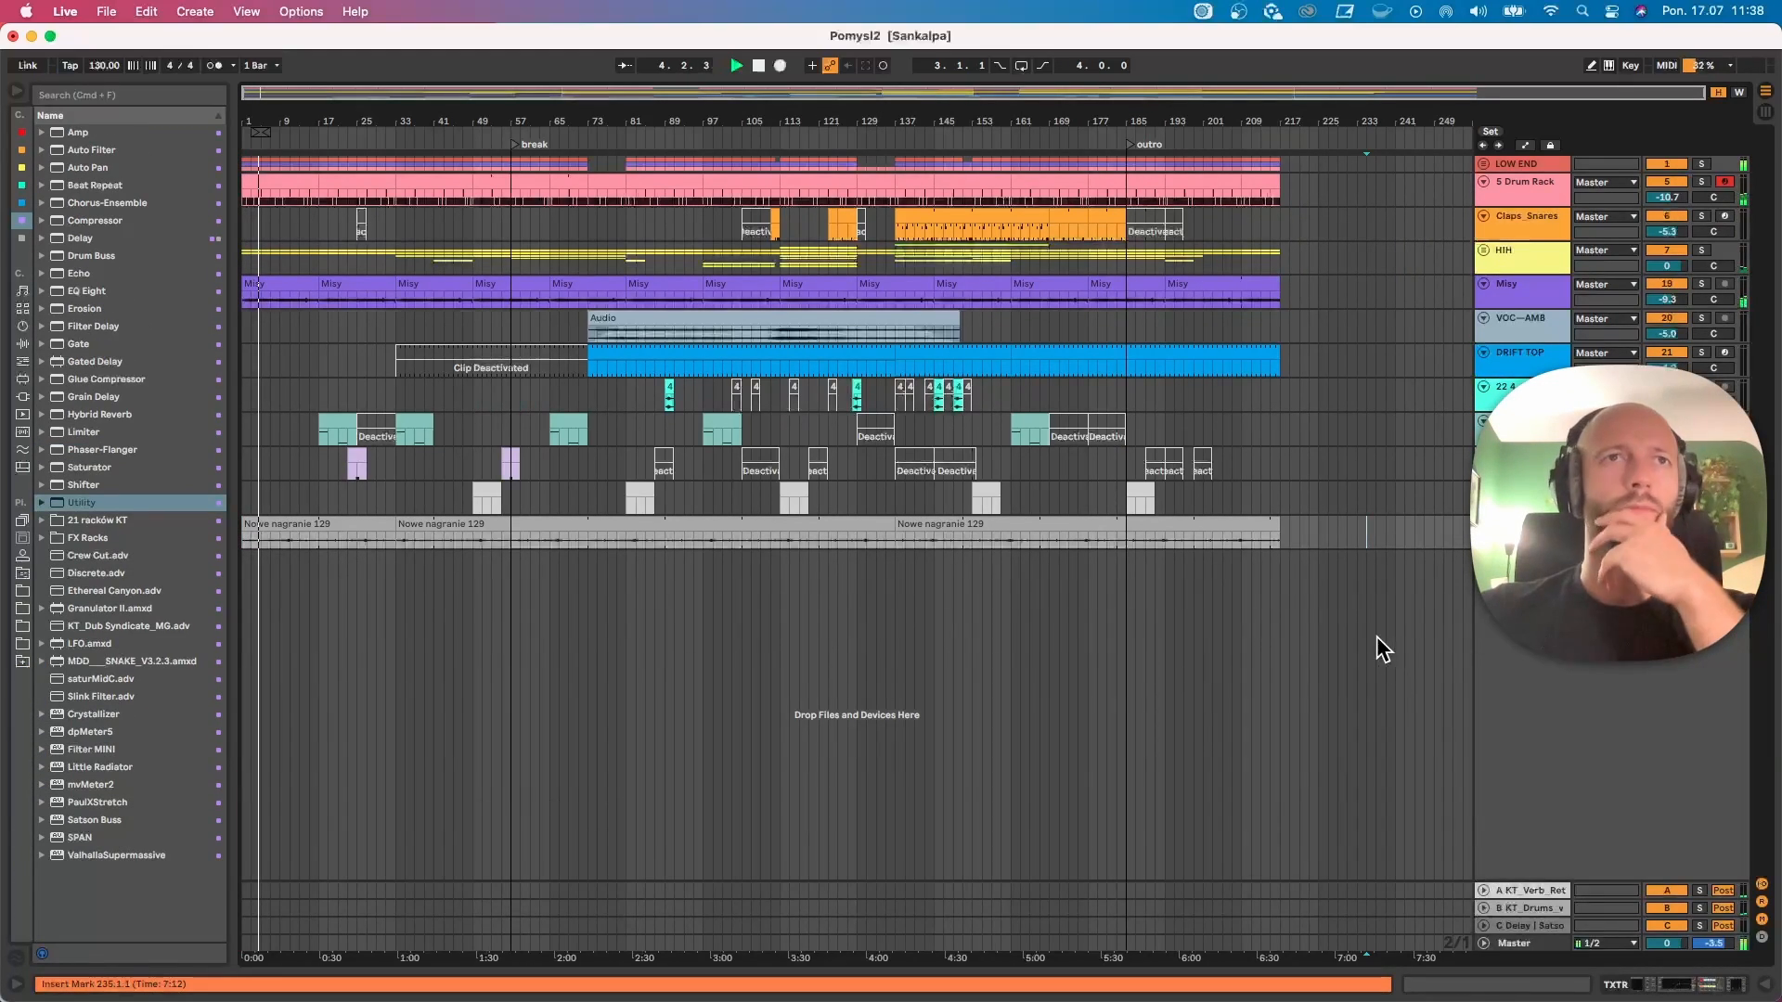
Step: Unfold the LOW END group and lower the Misy track's volume to -11.0 dB
{"action": "left_click", "coordinate": [1484, 165]}
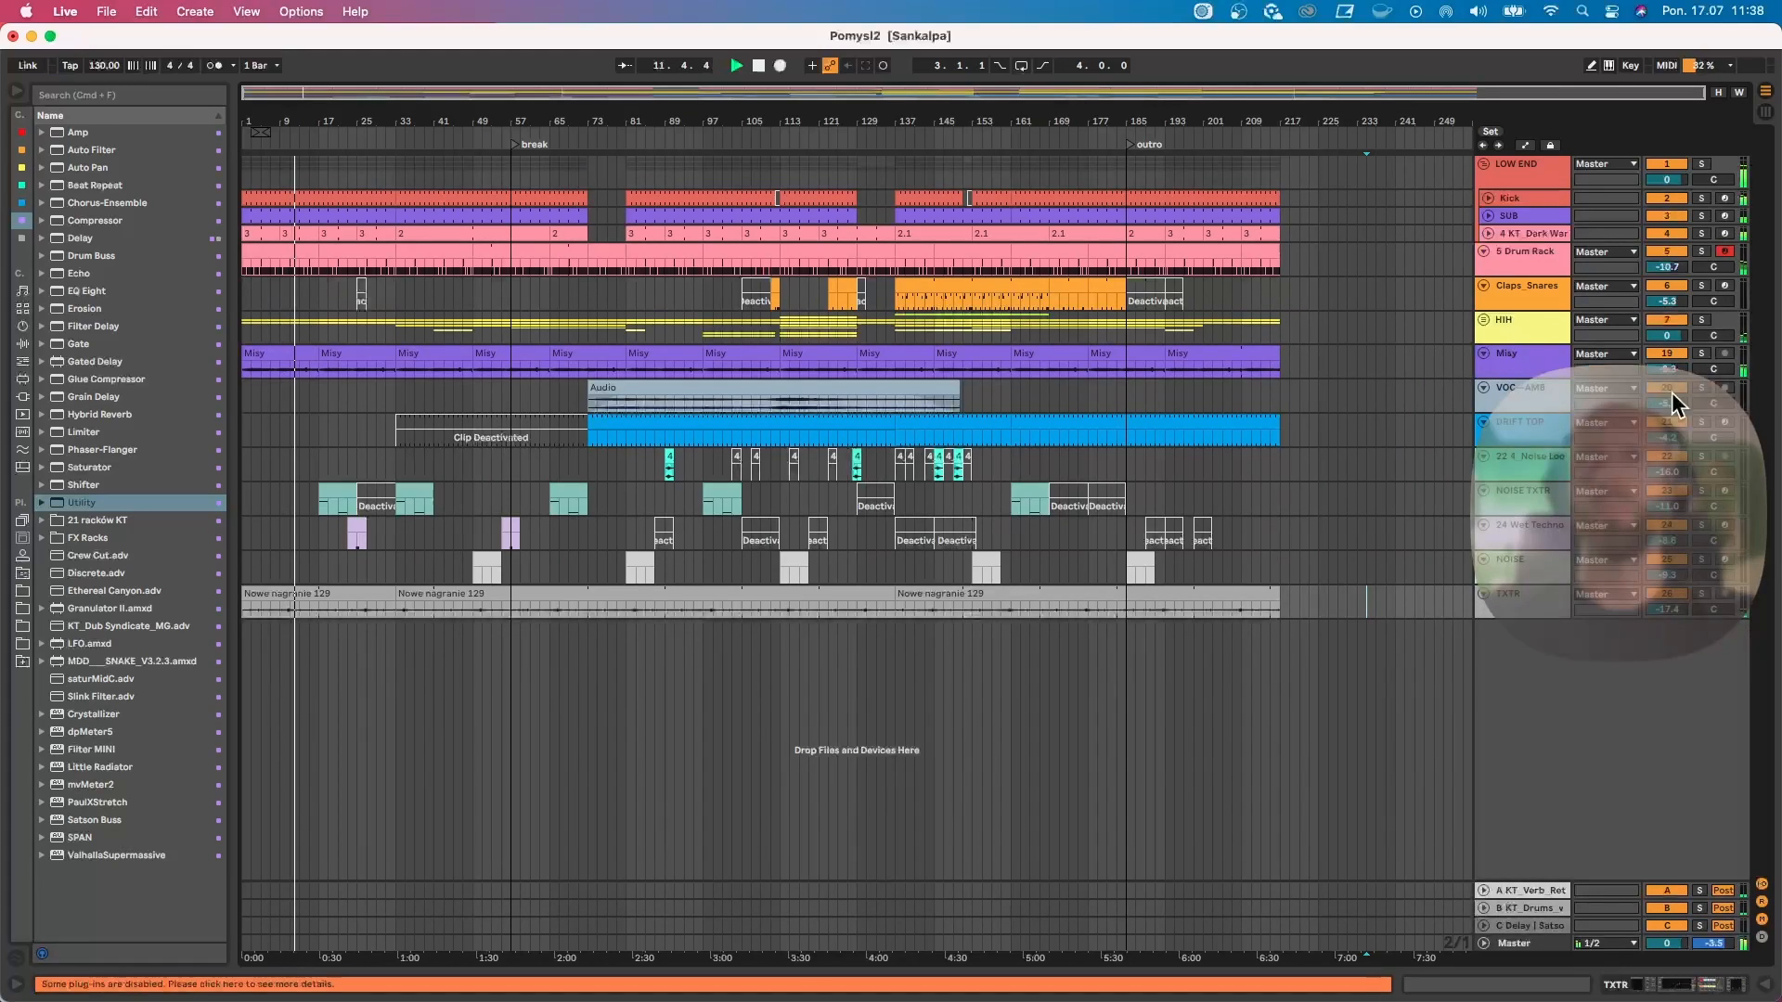
{"action": "left_click_drag", "start_coordinate": [1667, 369], "coordinate": [1667, 377]}
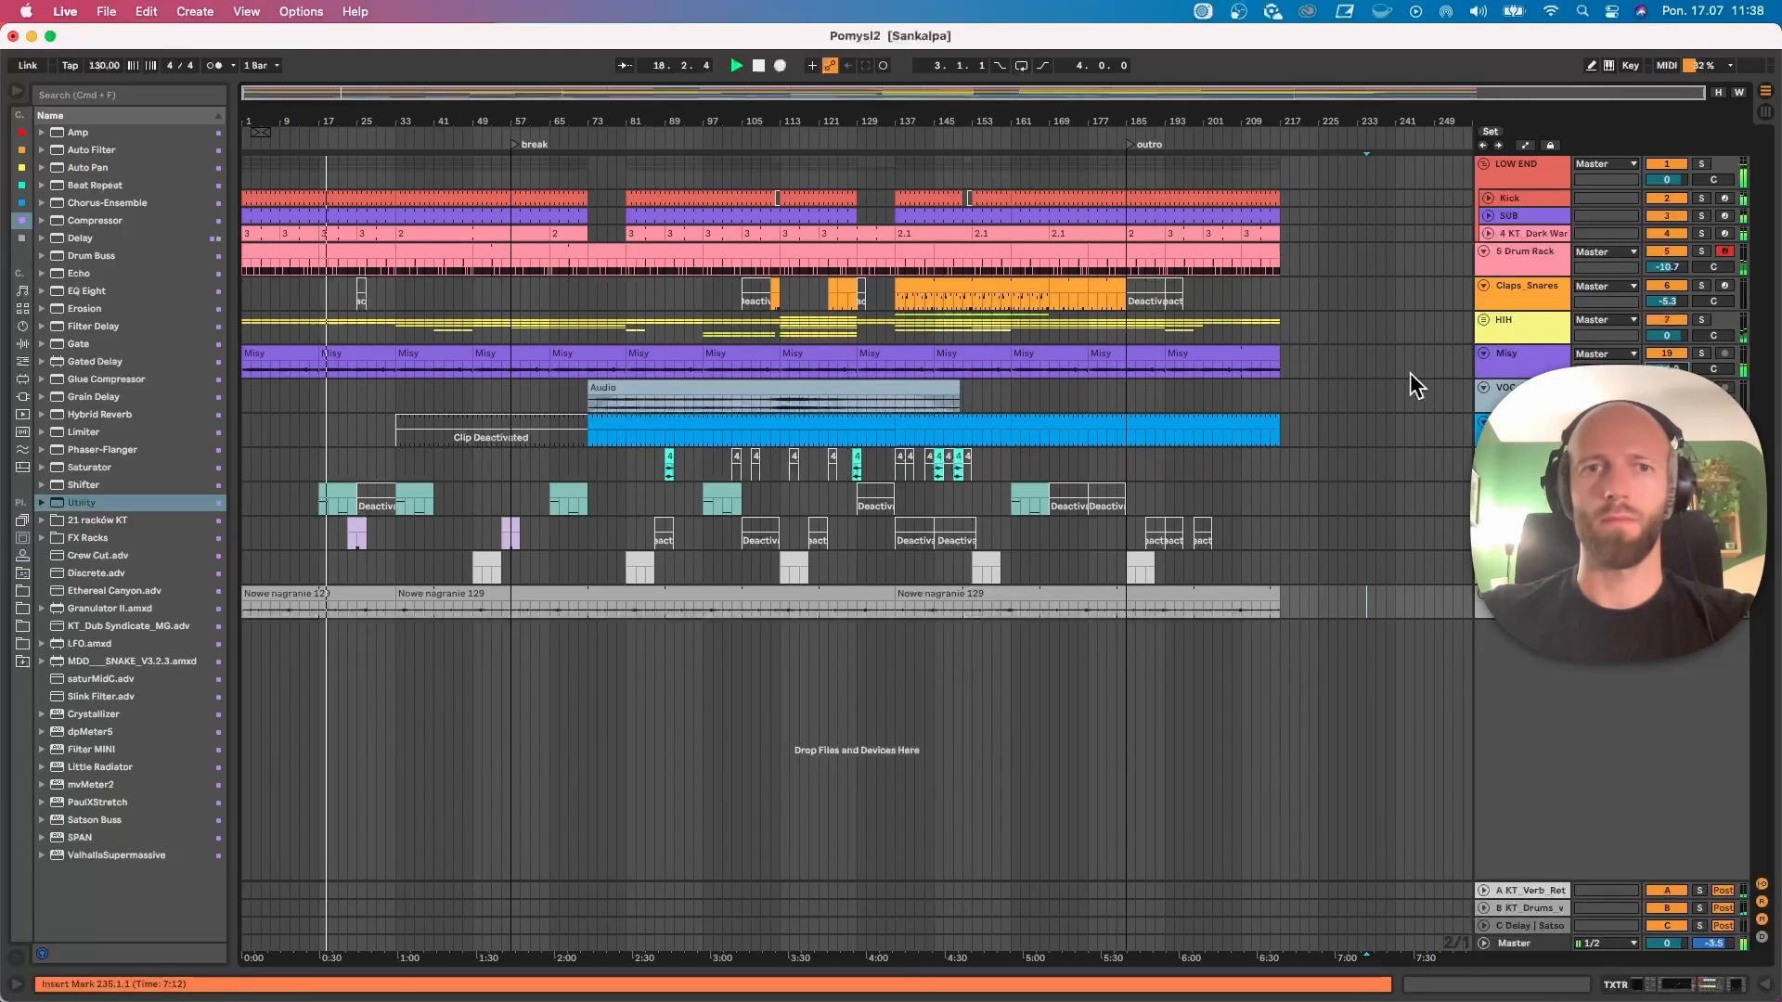
Step: Unfold the HIH group and its shakers track, and show the shakers' track volume automation
{"action": "left_click", "coordinate": [1482, 319]}
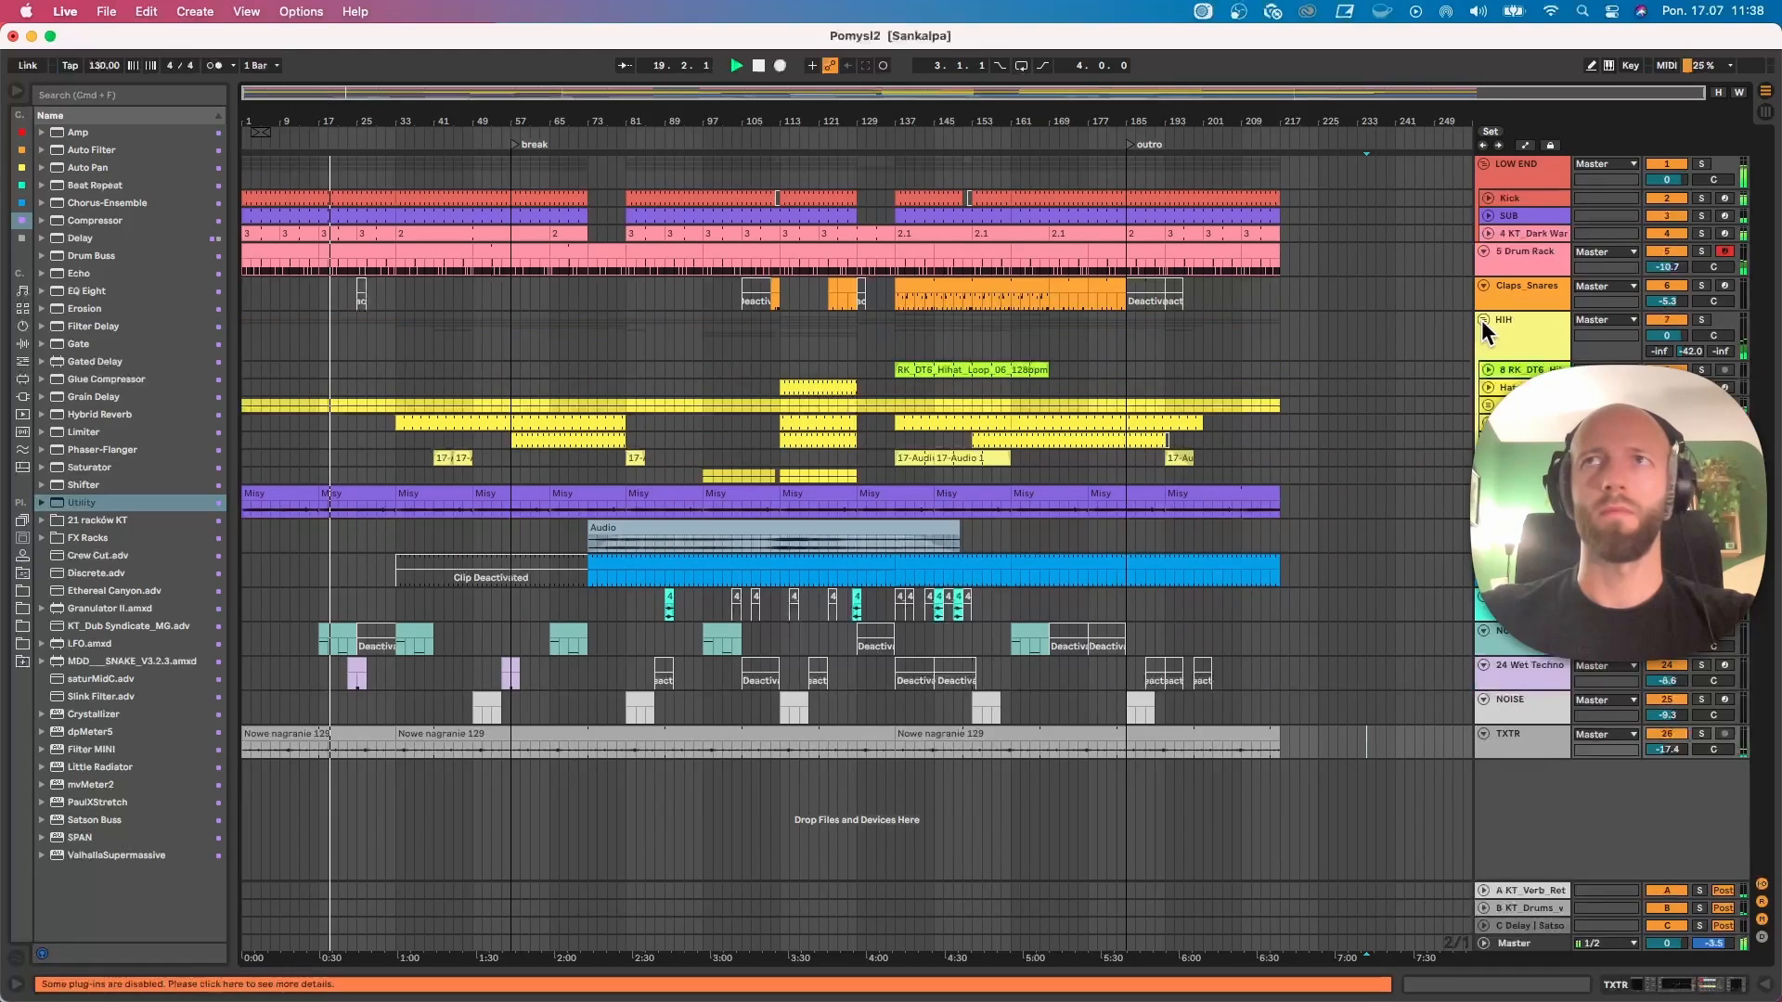
{"action": "left_click", "coordinate": [1488, 409]}
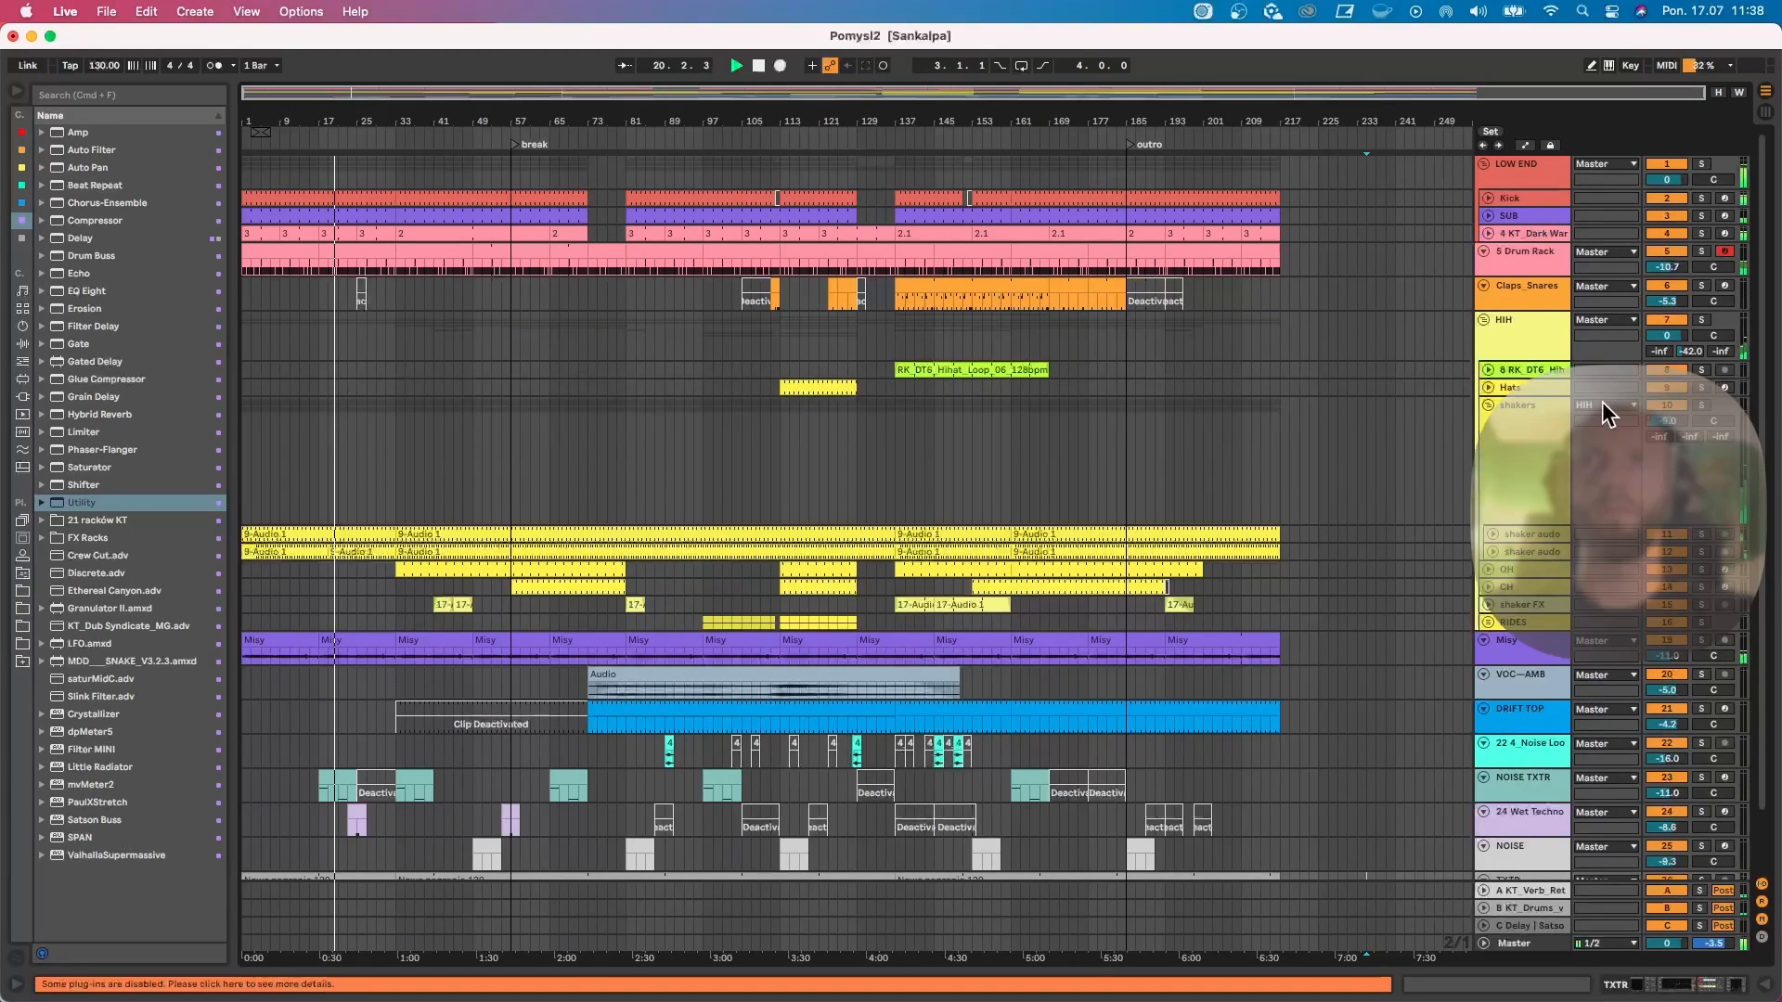
{"action": "right_click", "coordinate": [1668, 429]}
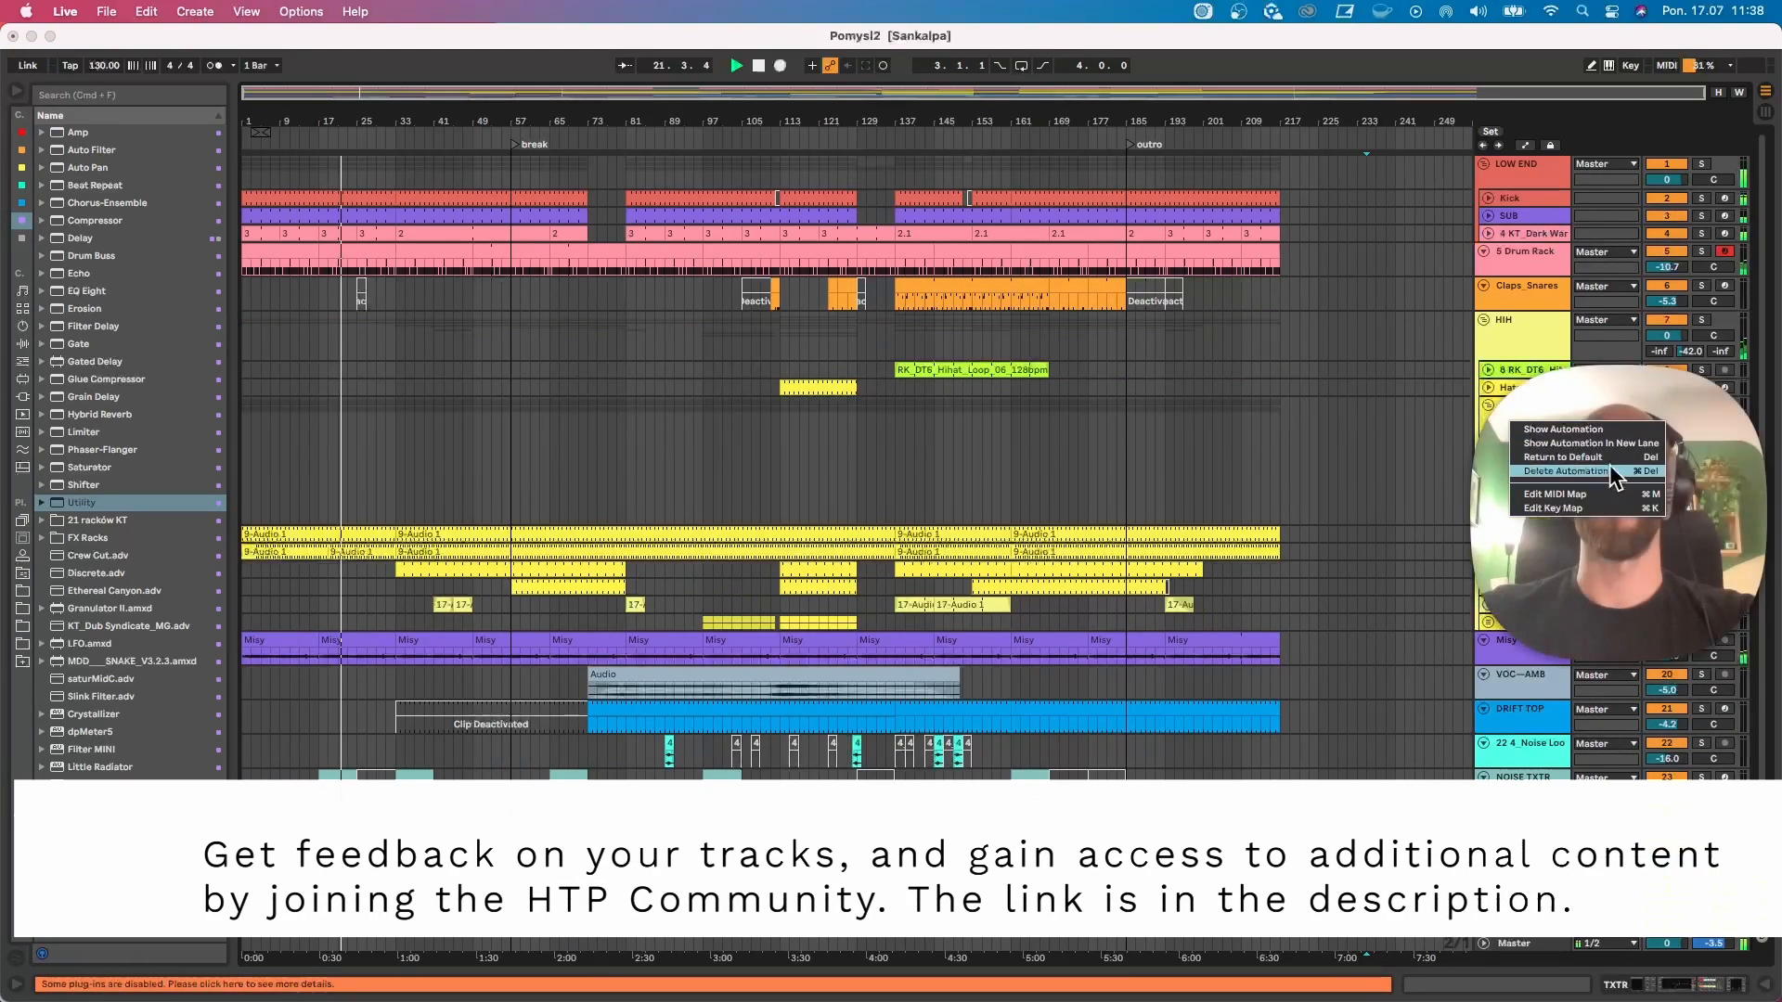
{"action": "left_click", "coordinate": [1606, 437]}
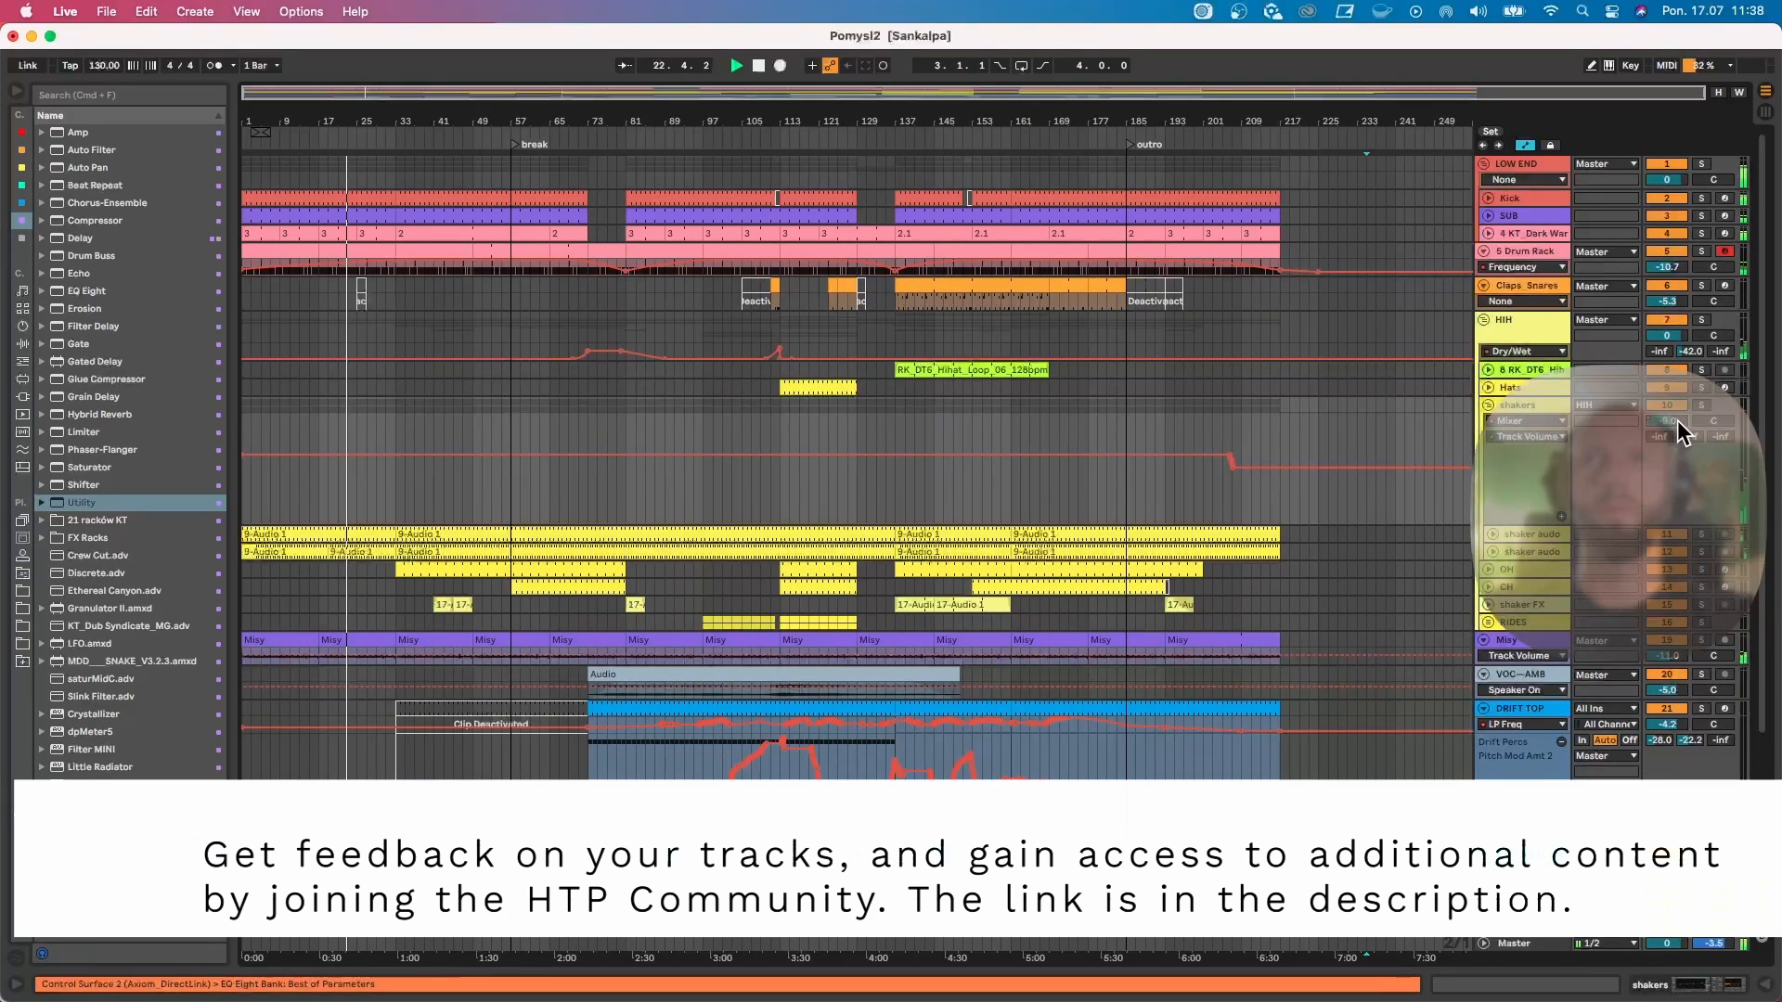
Step: Delete the shakers' track volume automation, fold the shakers track and hide the automation lanes
{"action": "right_click", "coordinate": [1670, 420]}
{"action": "left_click", "coordinate": [1643, 472]}
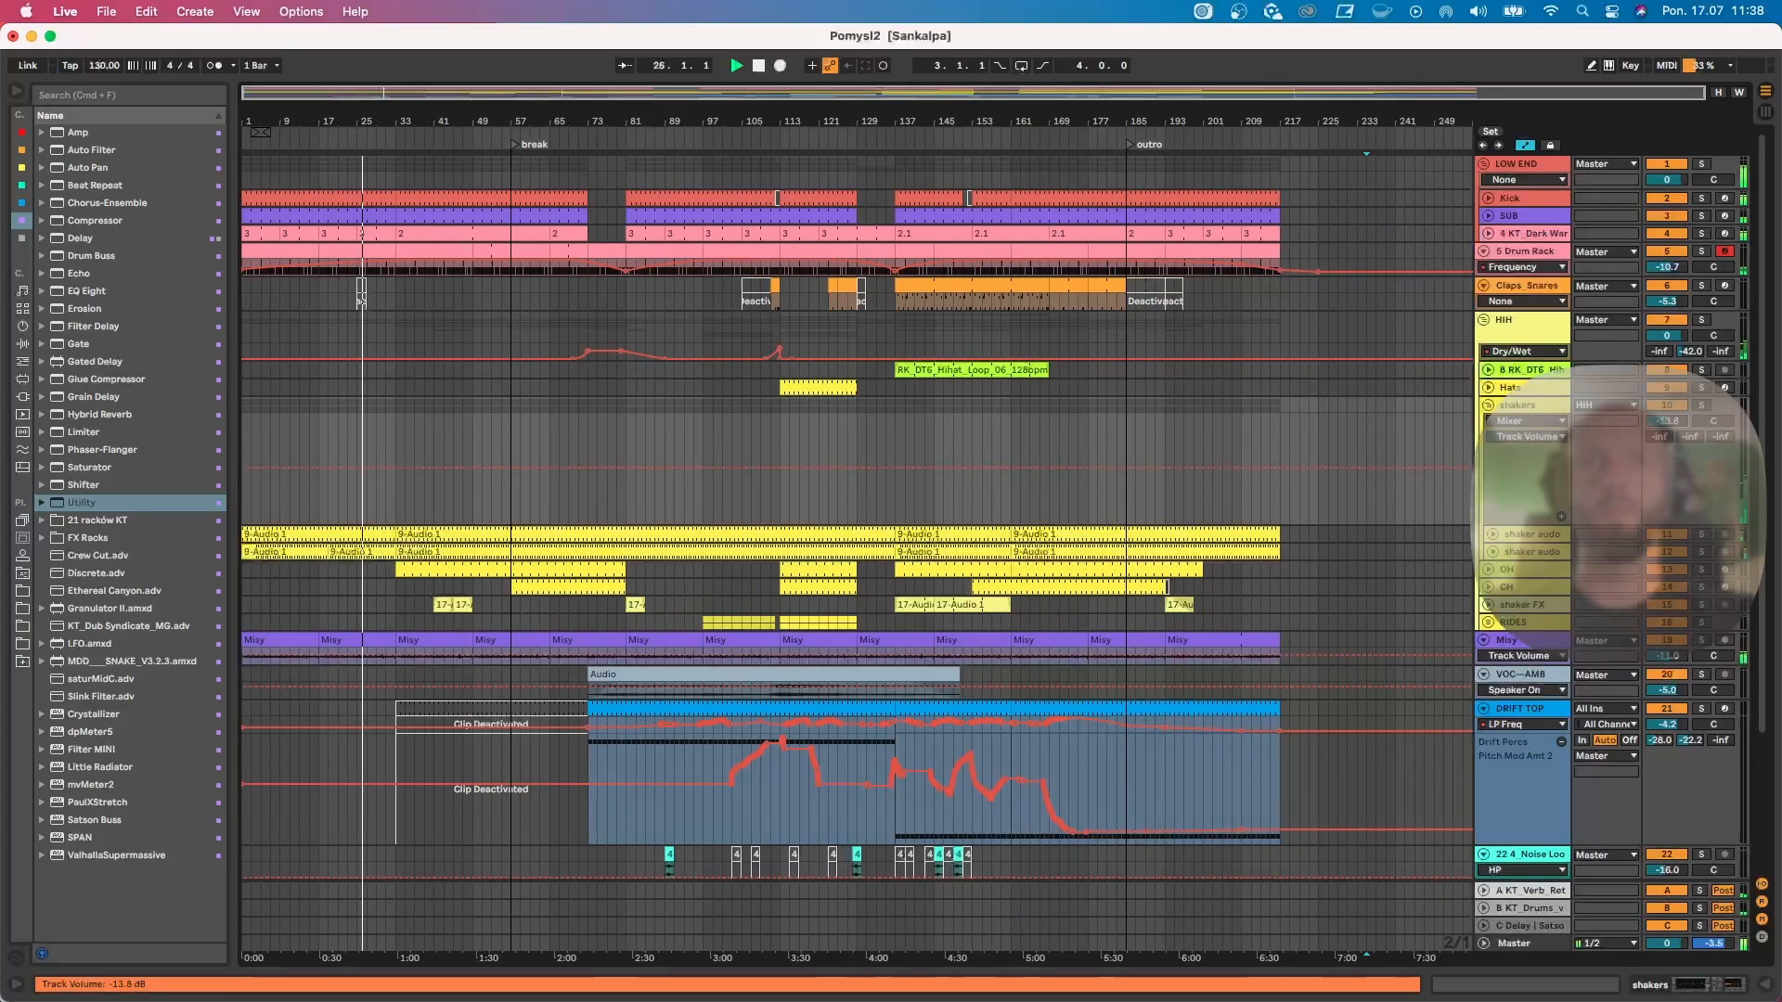
{"action": "left_click", "coordinate": [1488, 405]}
{"action": "scroll", "coordinate": [1188, 497], "scroll_direction": "down", "scroll_amount": 1}
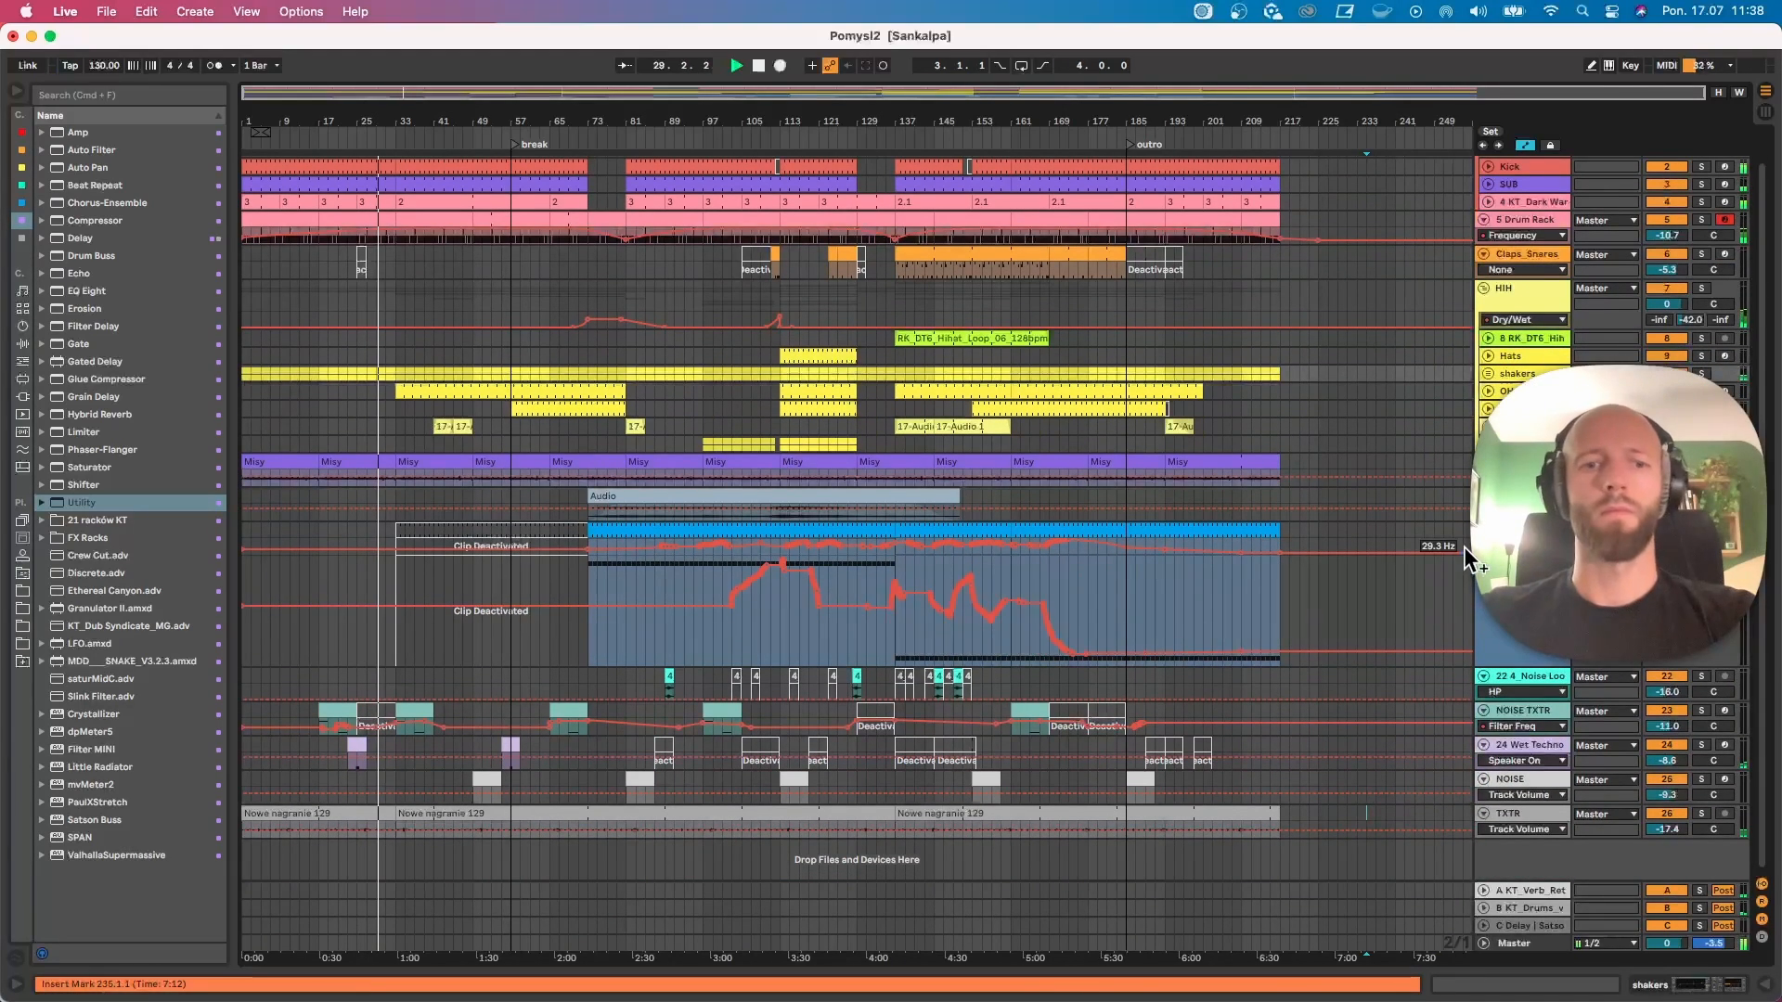
{"action": "key", "text": "a"}
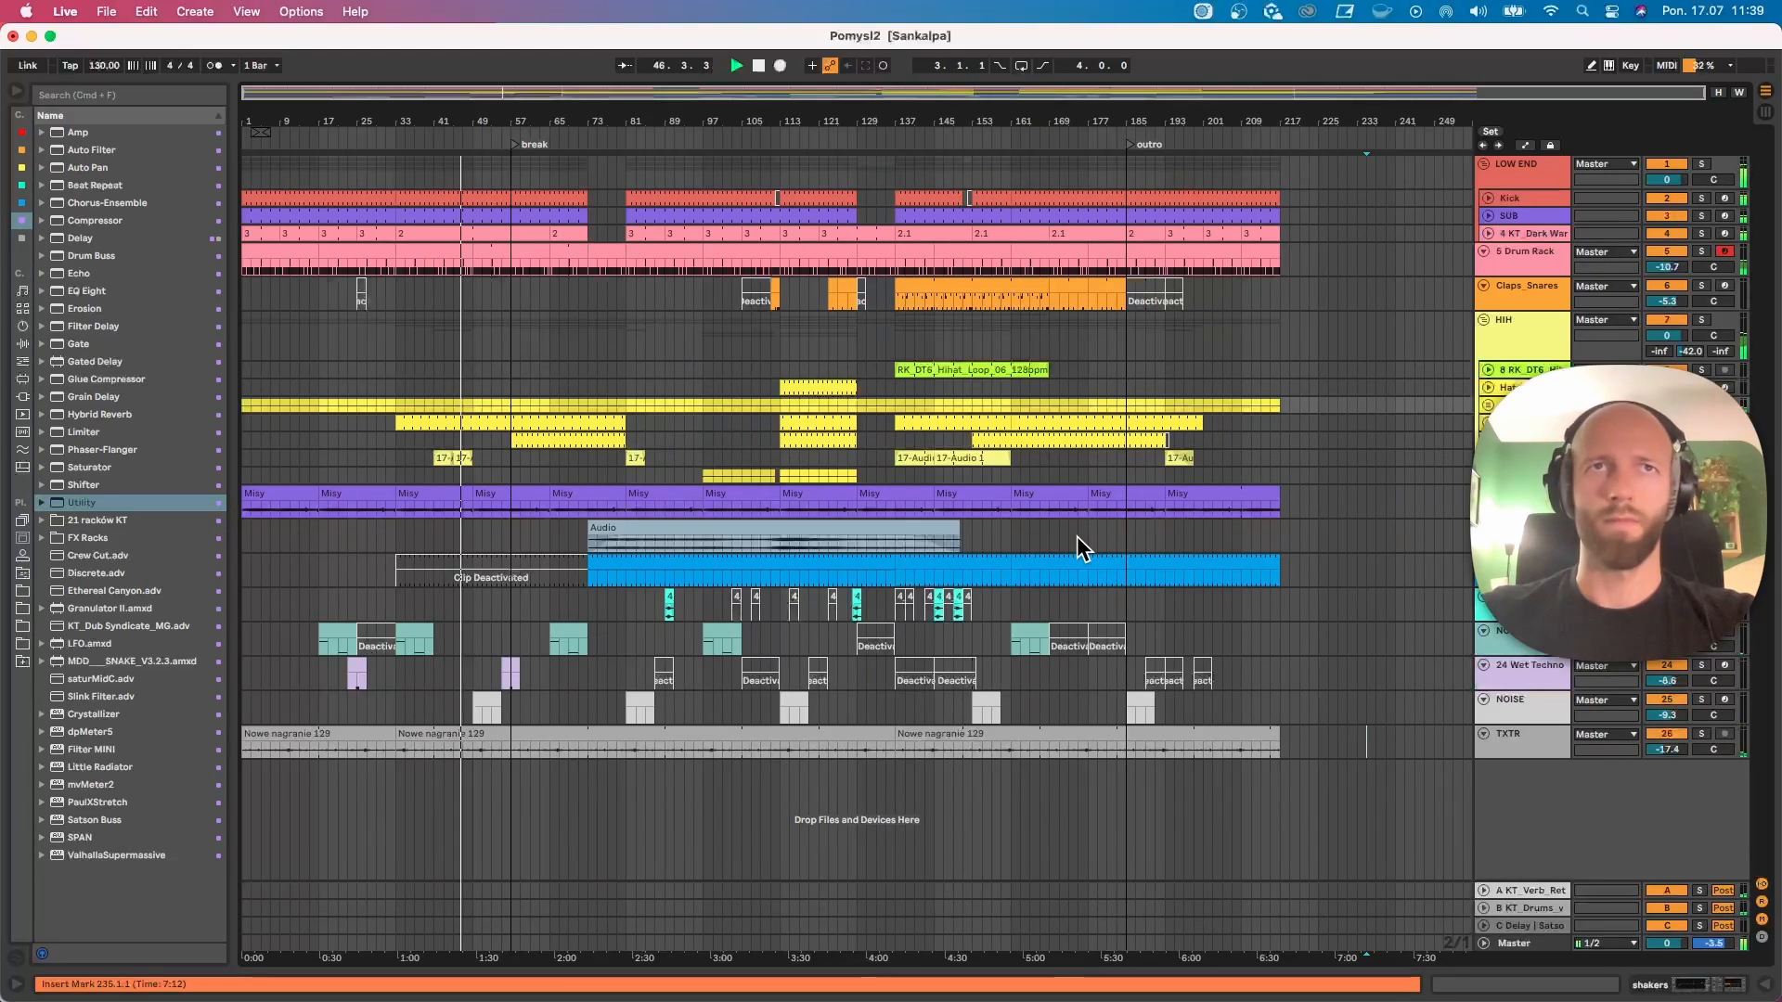
Step: Open the shaker FX audio clip at bar 45 and lower its clip gain to -1.59 dB
{"action": "double_click", "coordinate": [460, 458]}
{"action": "left_click_drag", "start_coordinate": [306, 862], "coordinate": [306, 872]}
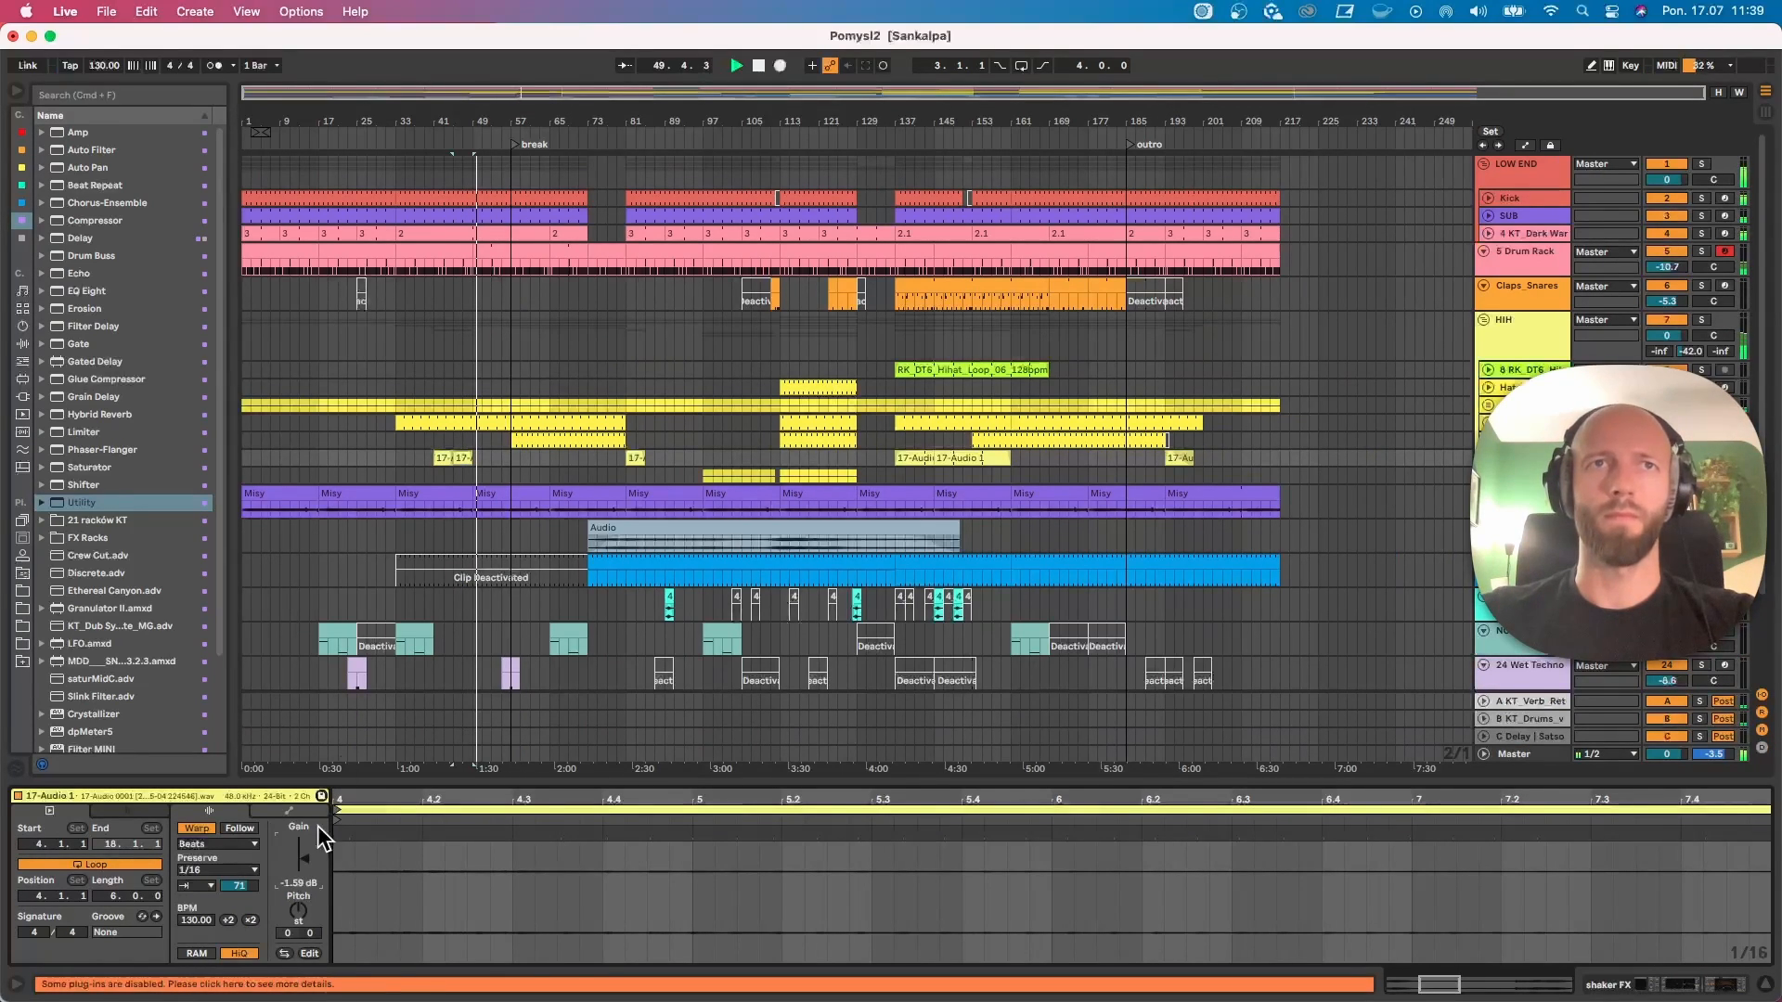
Step: Move the 4_Noise Loop clip at bar 89 one bar earlier, to bar 88
{"action": "scroll", "coordinate": [450, 574], "scroll_direction": "down", "scroll_amount": 2}
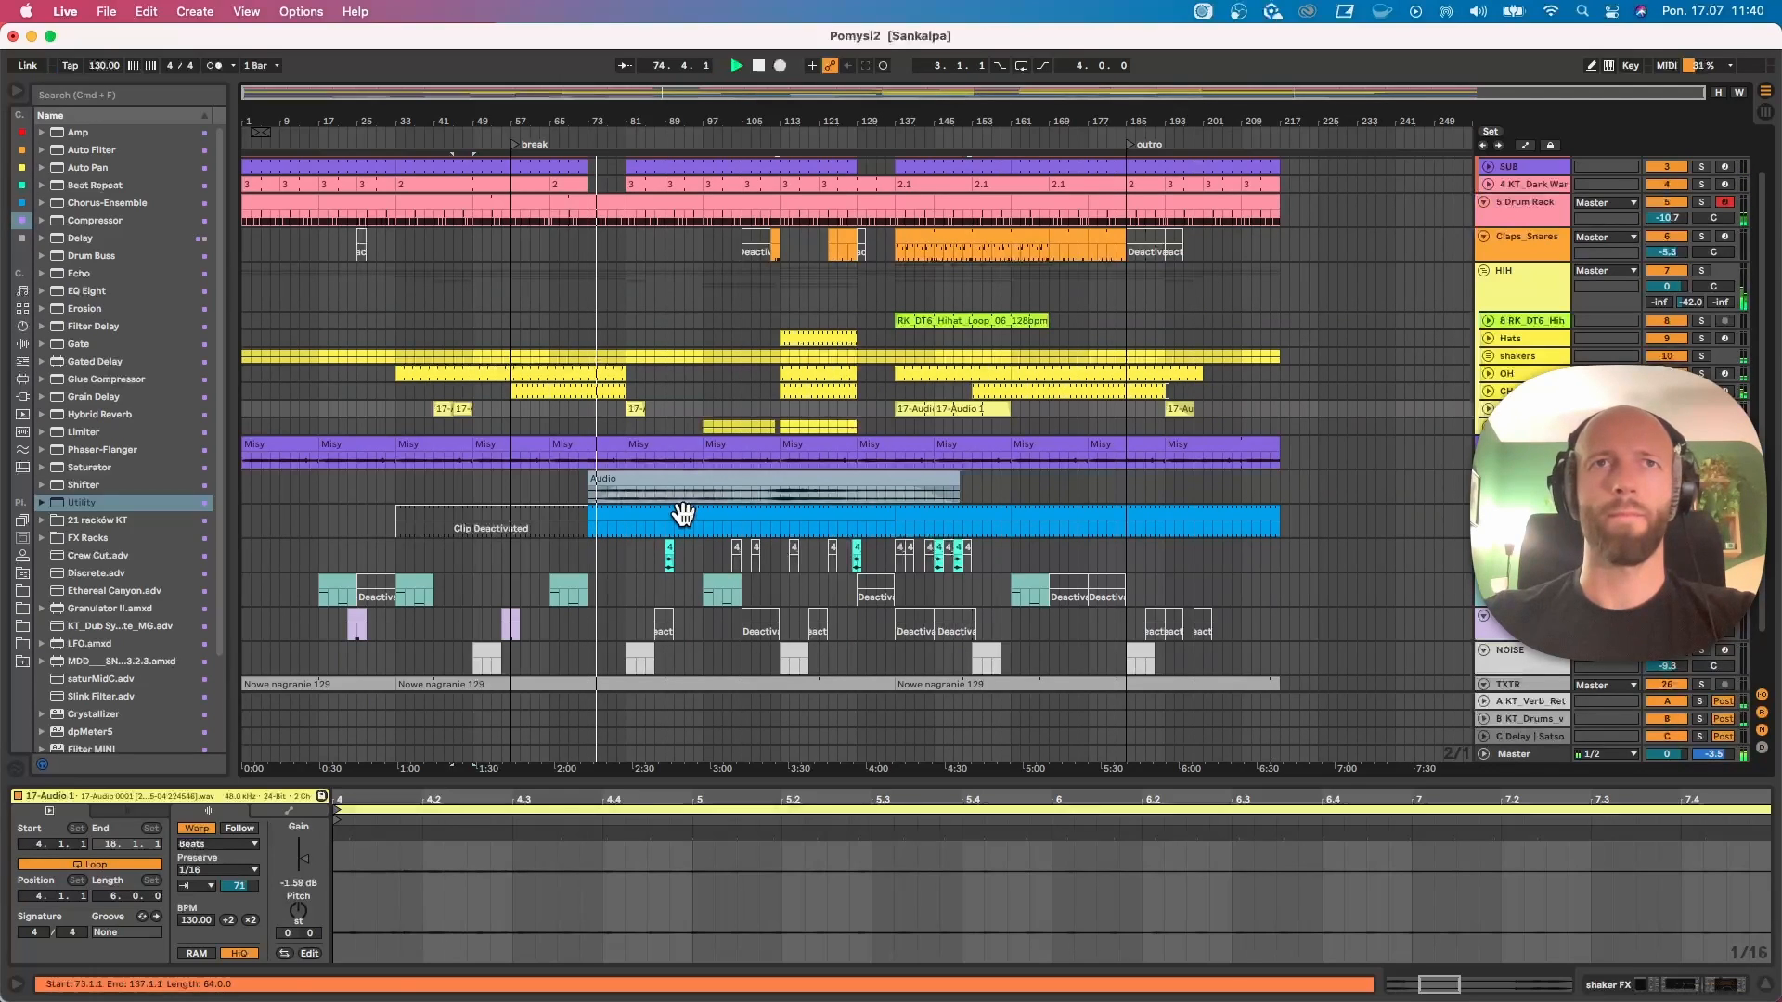
{"action": "left_click_drag", "start_coordinate": [642, 119], "coordinate": [642, 120]}
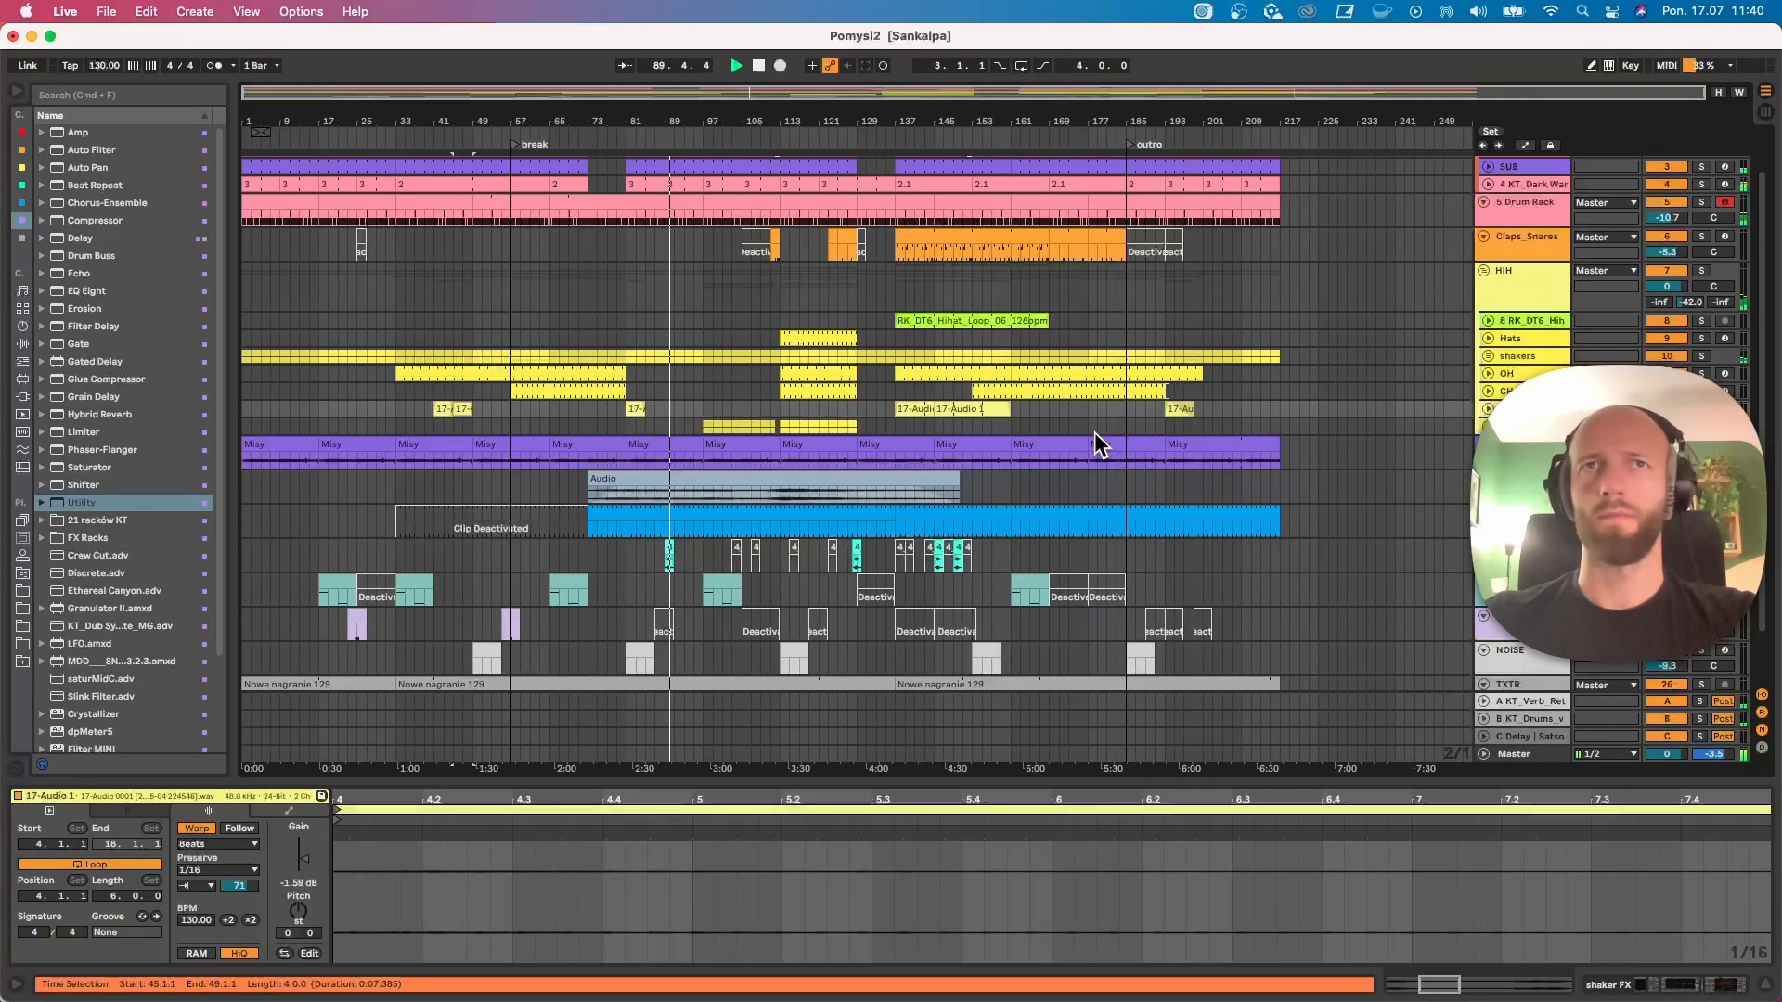
{"action": "left_click_drag", "start_coordinate": [668, 123], "coordinate": [754, 424]}
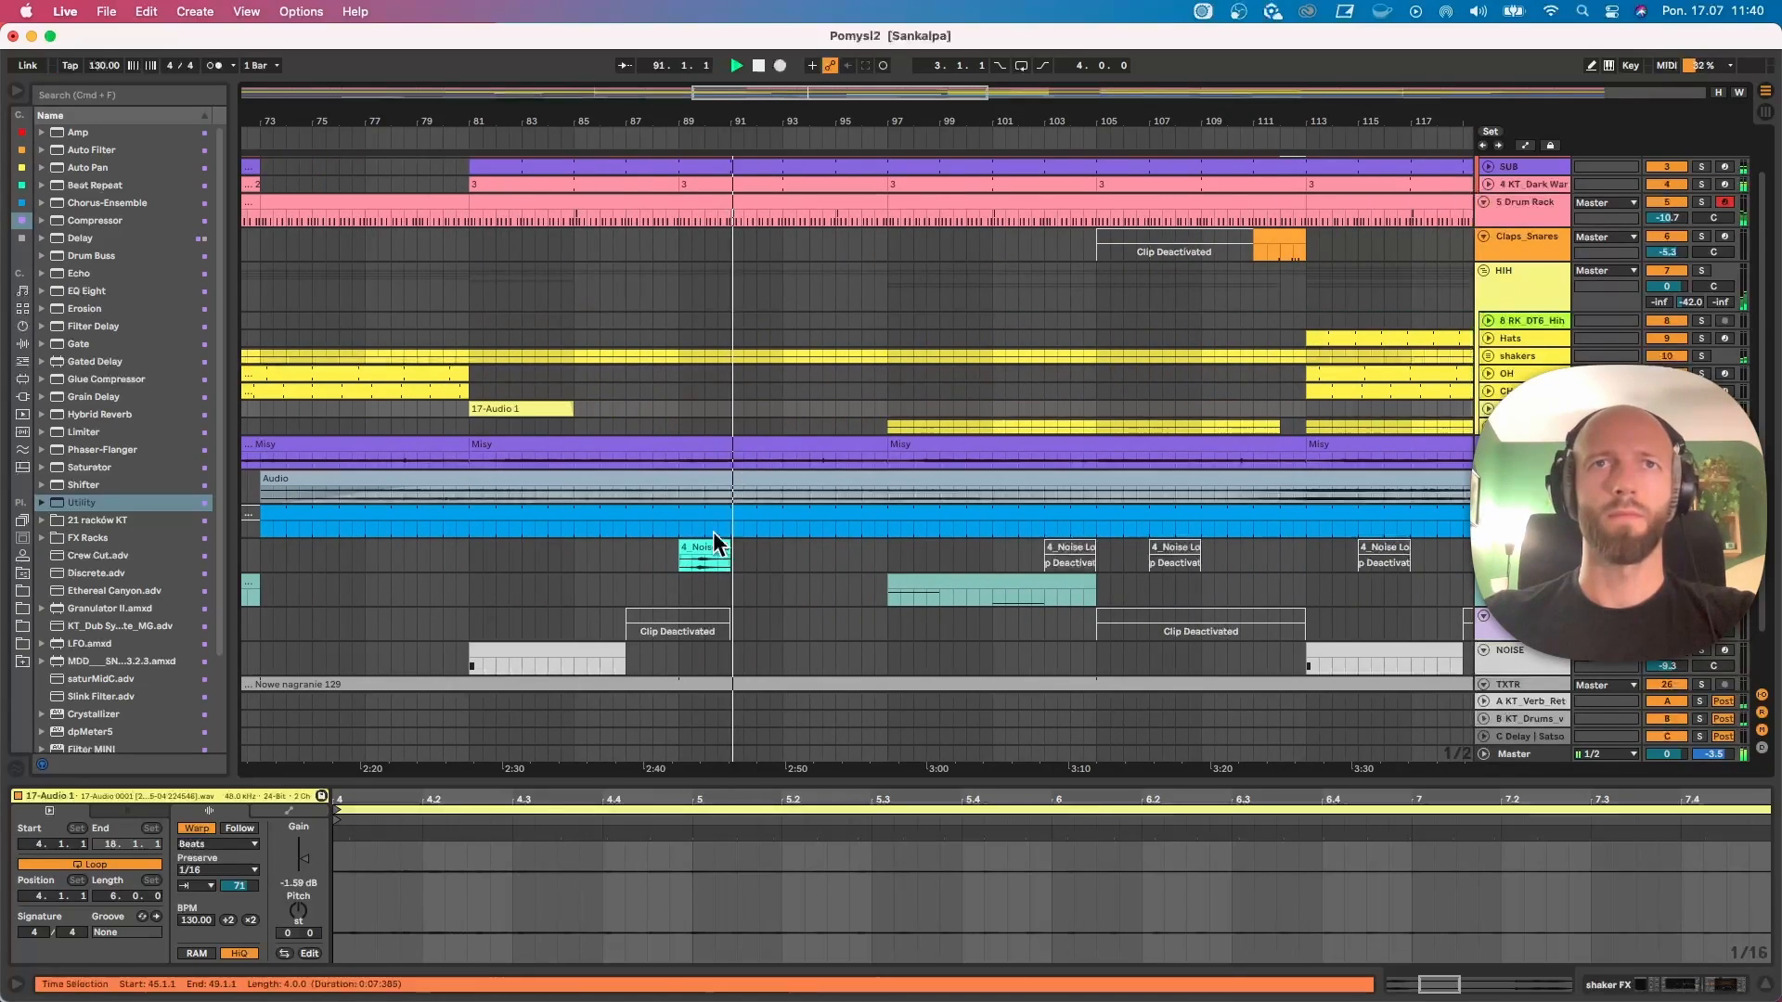
{"action": "left_click", "coordinate": [685, 551]}
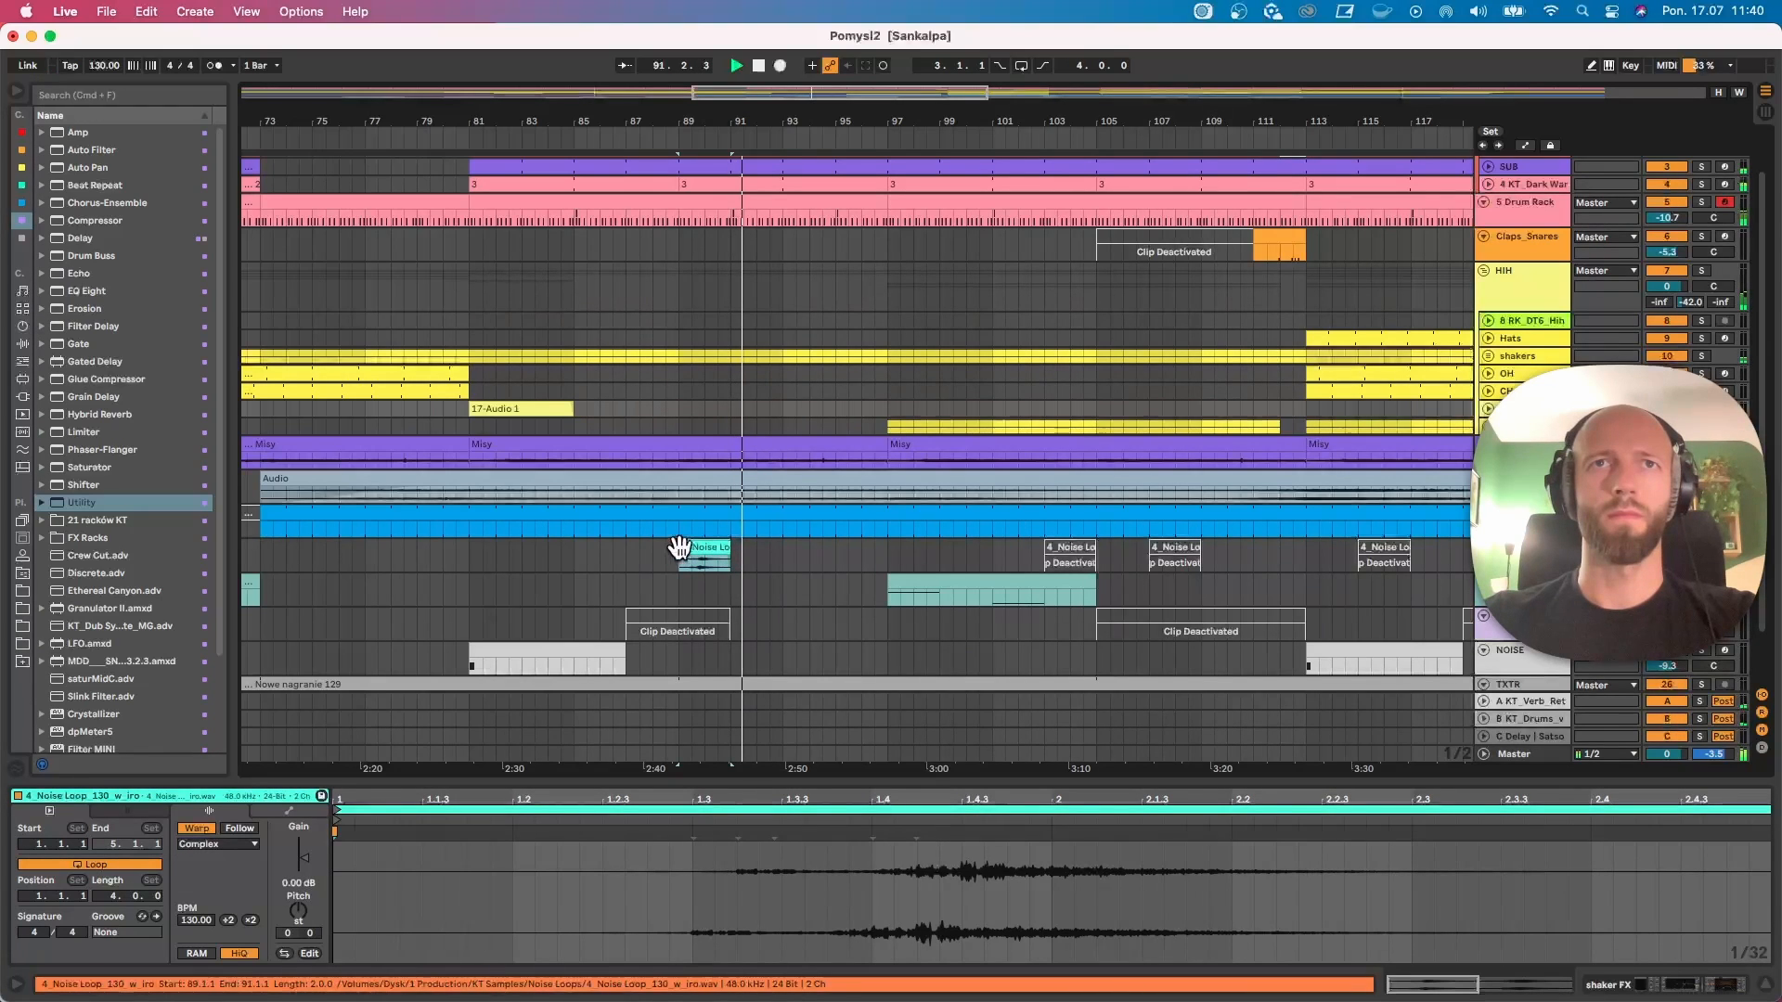
{"action": "left_click_drag", "start_coordinate": [689, 550], "coordinate": [679, 550]}
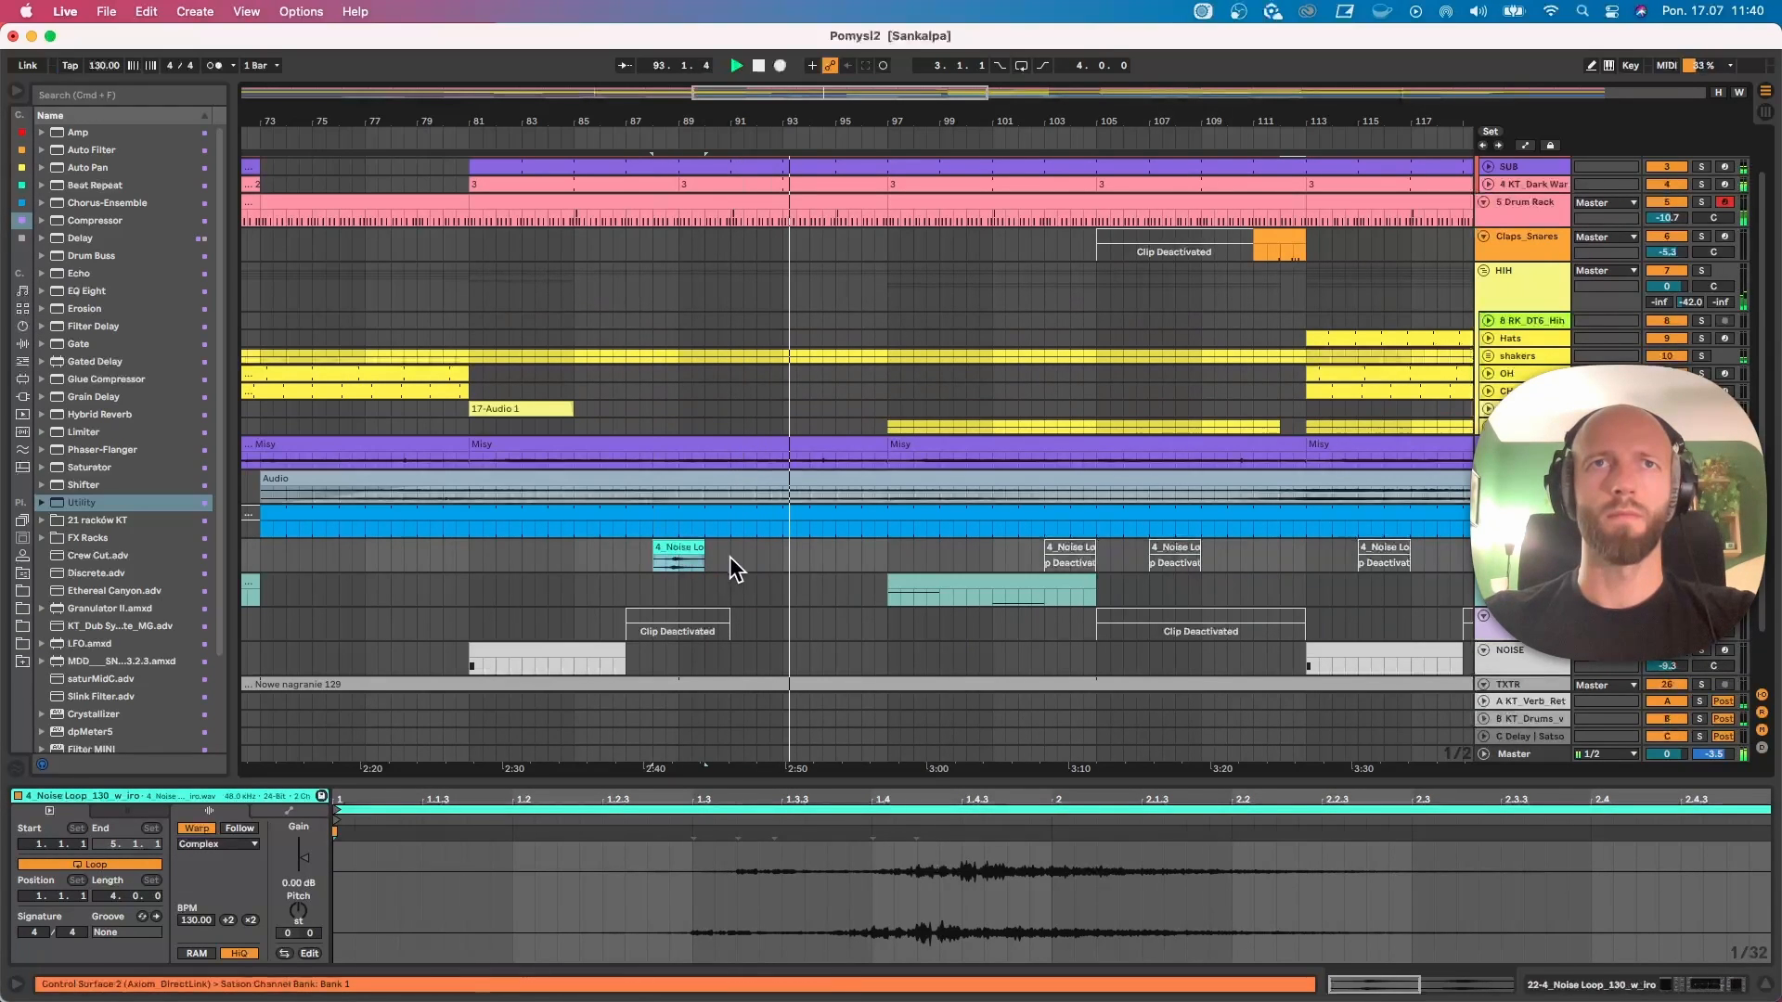
Step: Deactivate the NOISE TXTR clip spanning bars 97 to 105
{"action": "left_click_drag", "start_coordinate": [744, 117], "coordinate": [631, 9]}
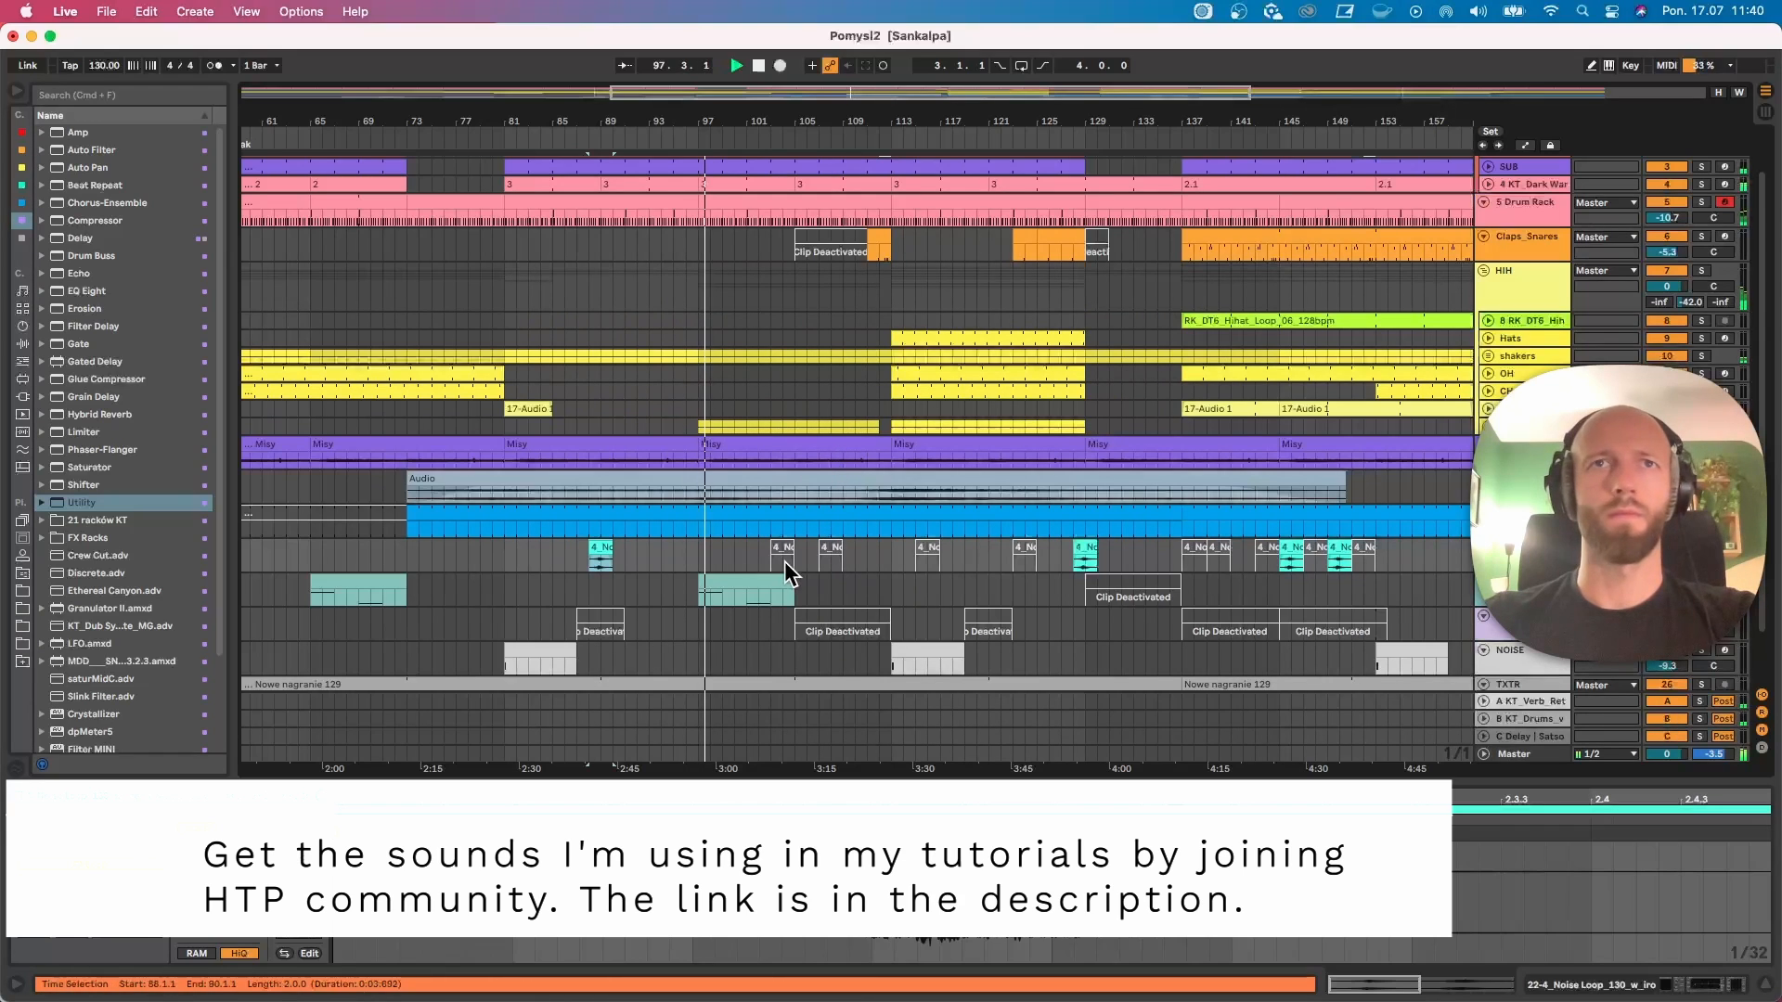
{"action": "left_click", "coordinate": [759, 580]}
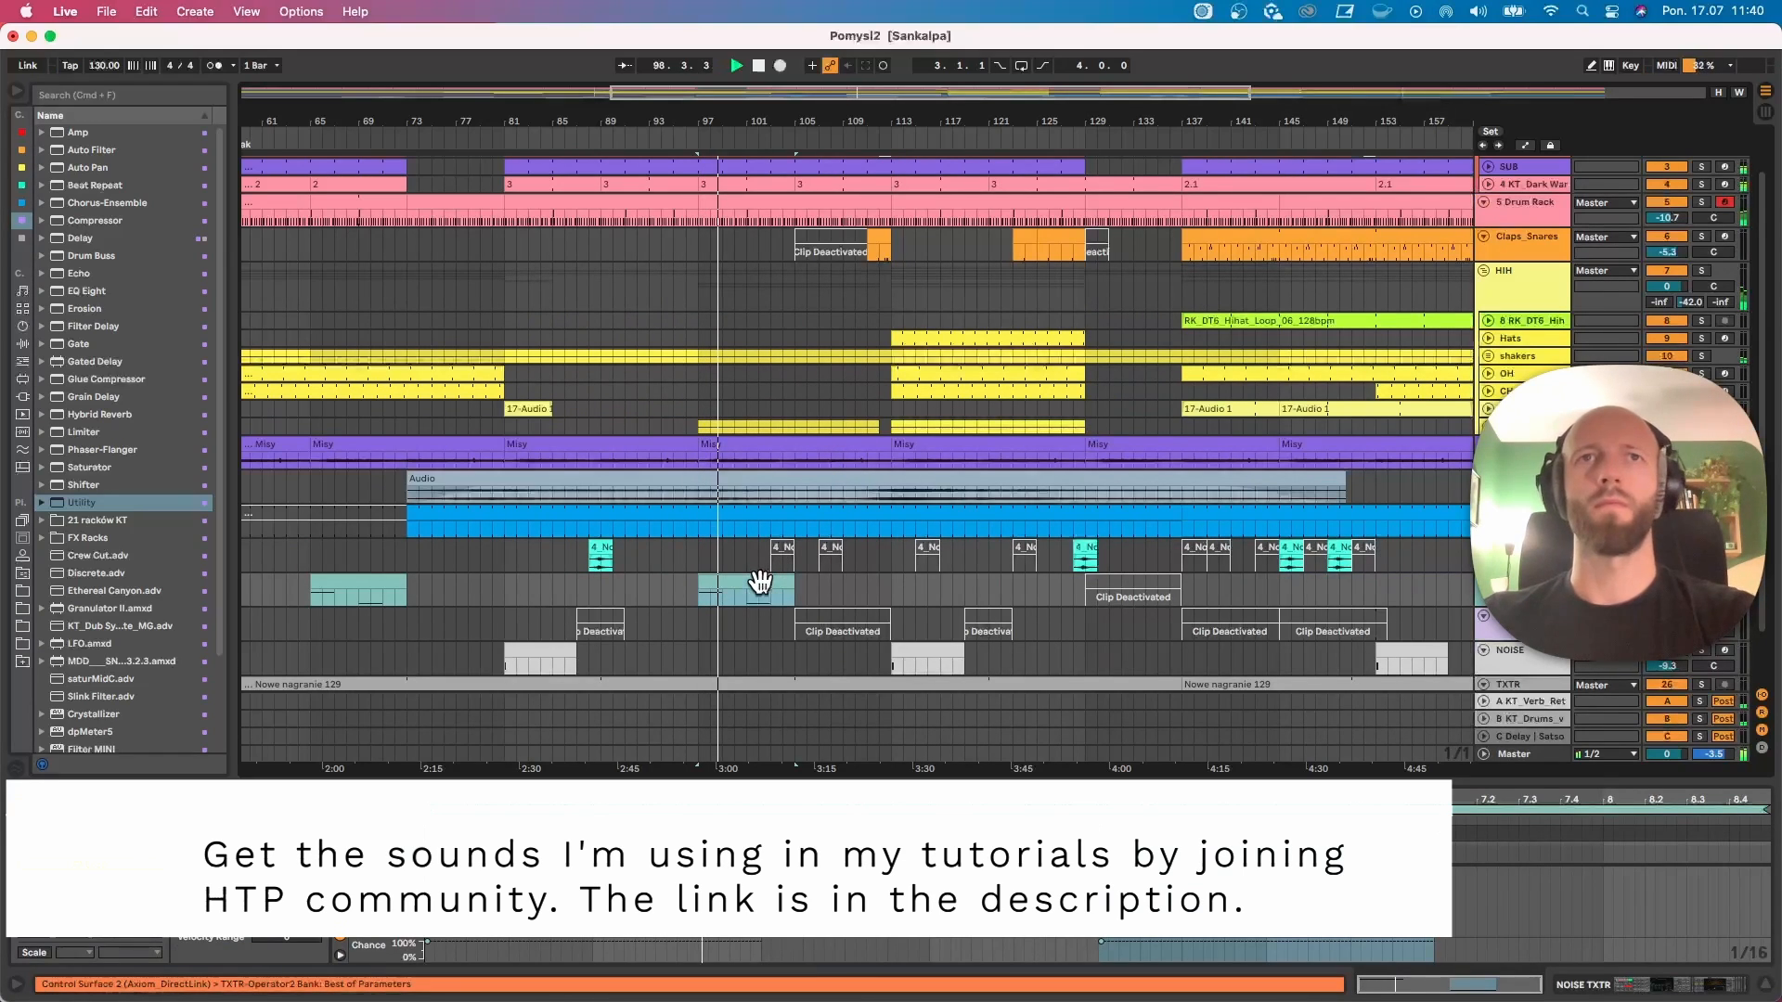
{"action": "key", "text": "0"}
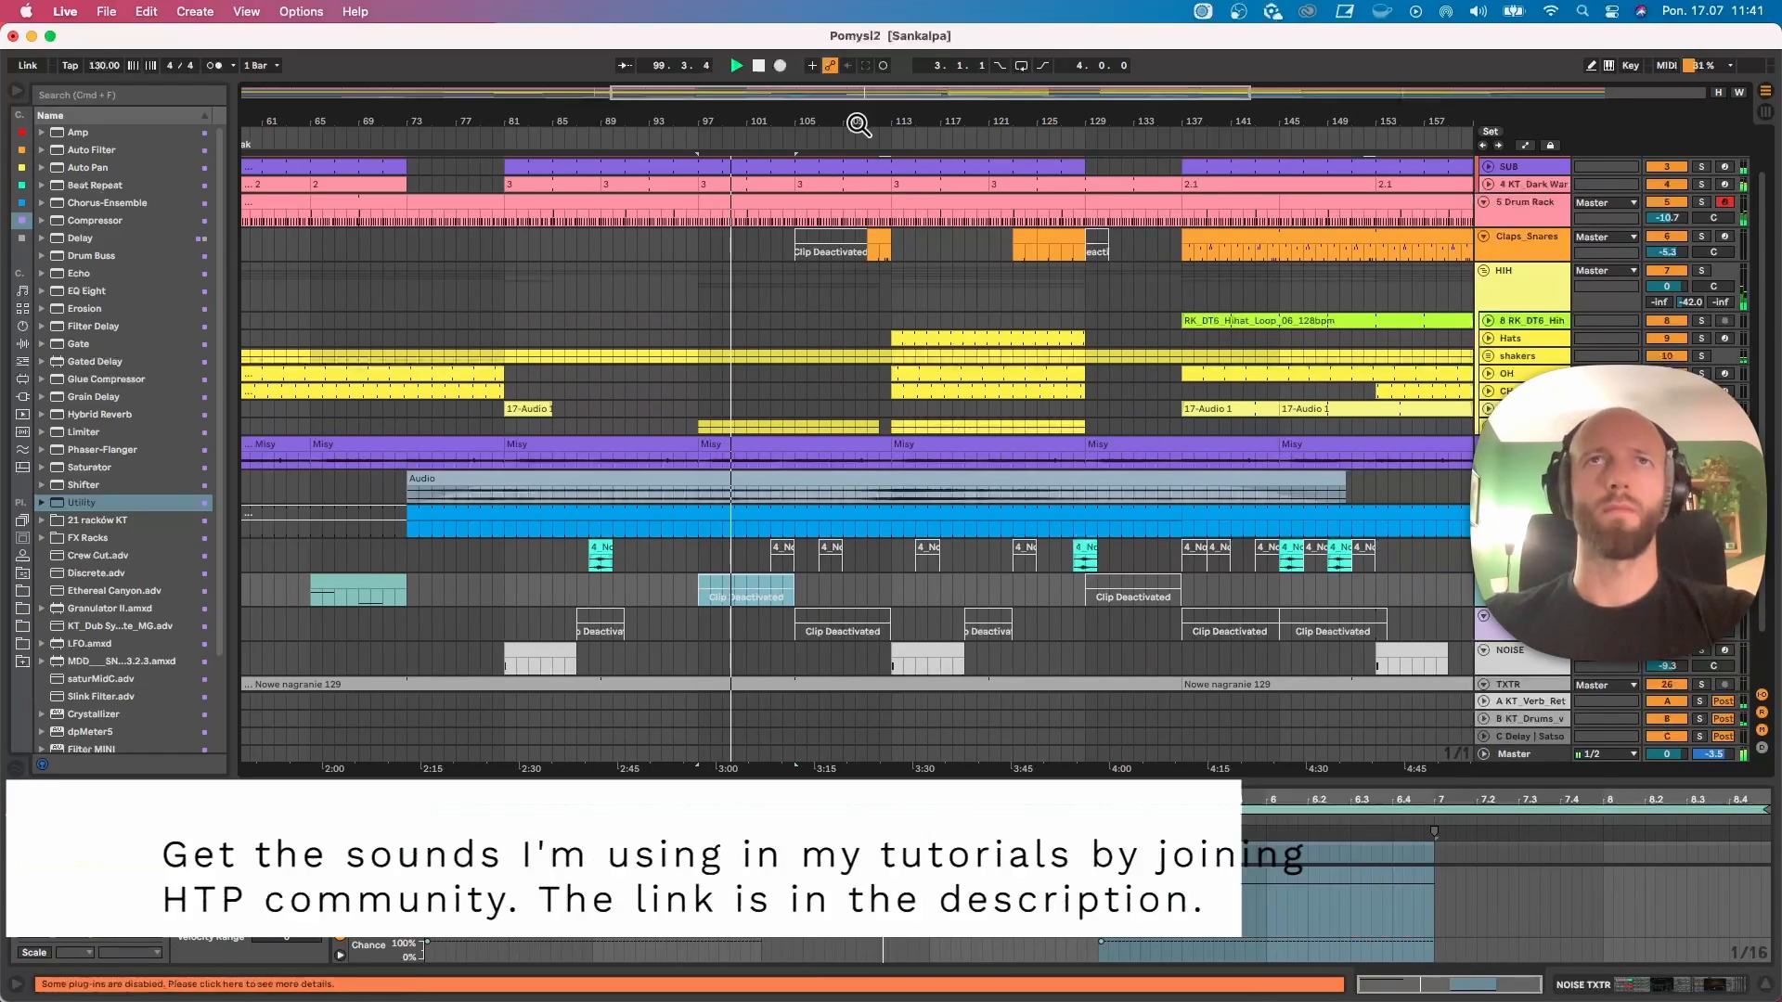
{"action": "left_click_drag", "start_coordinate": [860, 122], "coordinate": [726, 78]}
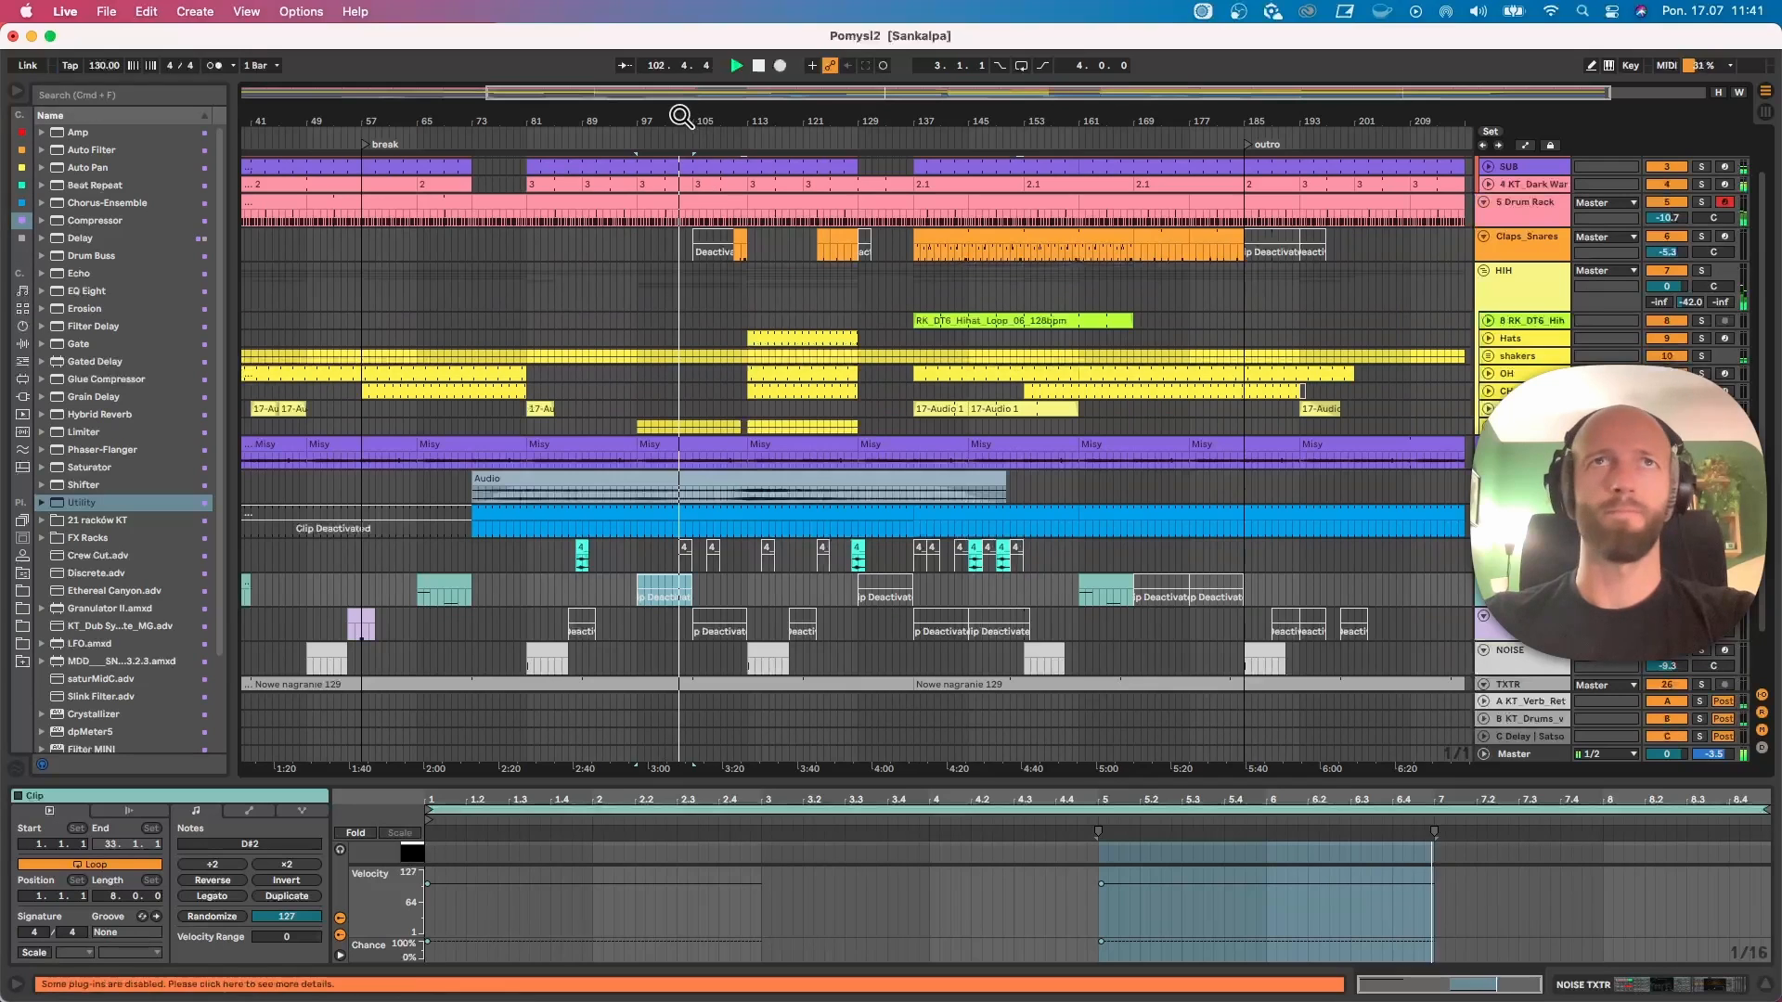
{"action": "left_click_drag", "start_coordinate": [687, 126], "coordinate": [718, 130]}
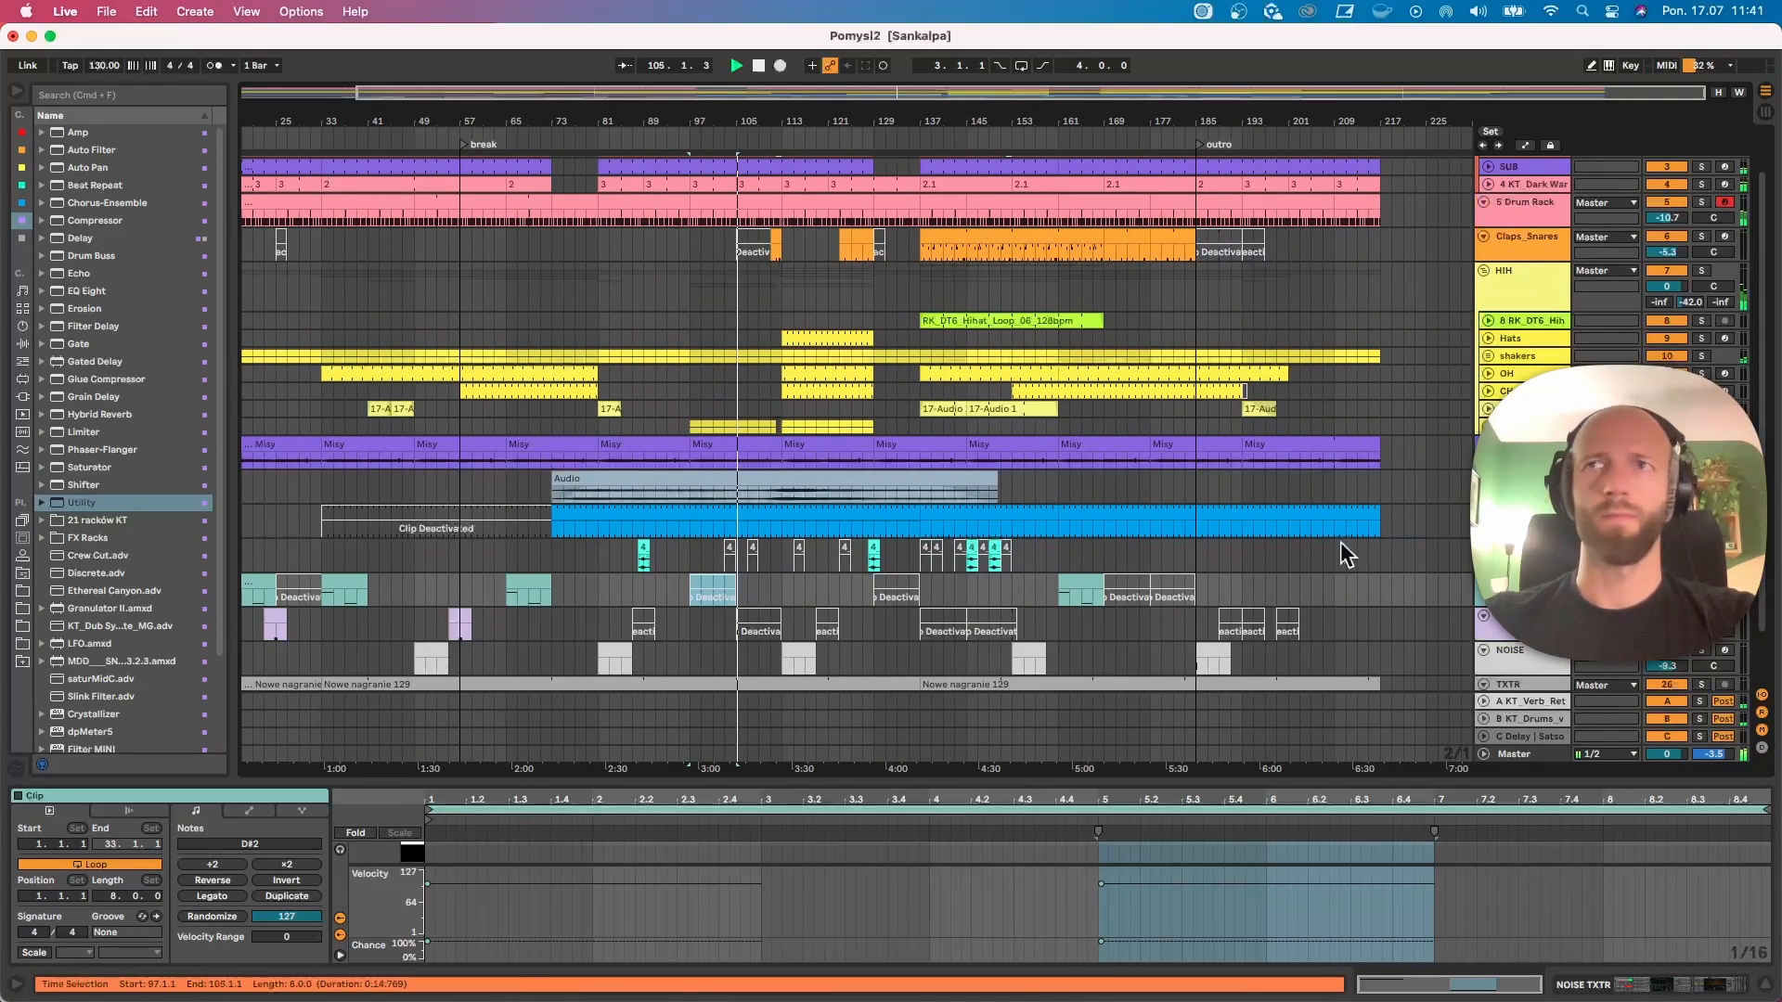
Step: Open the DRIFT TOP clip spanning bars 73 to 137 and examine its notes in an enlarged note editor
{"action": "left_click", "coordinate": [1547, 534]}
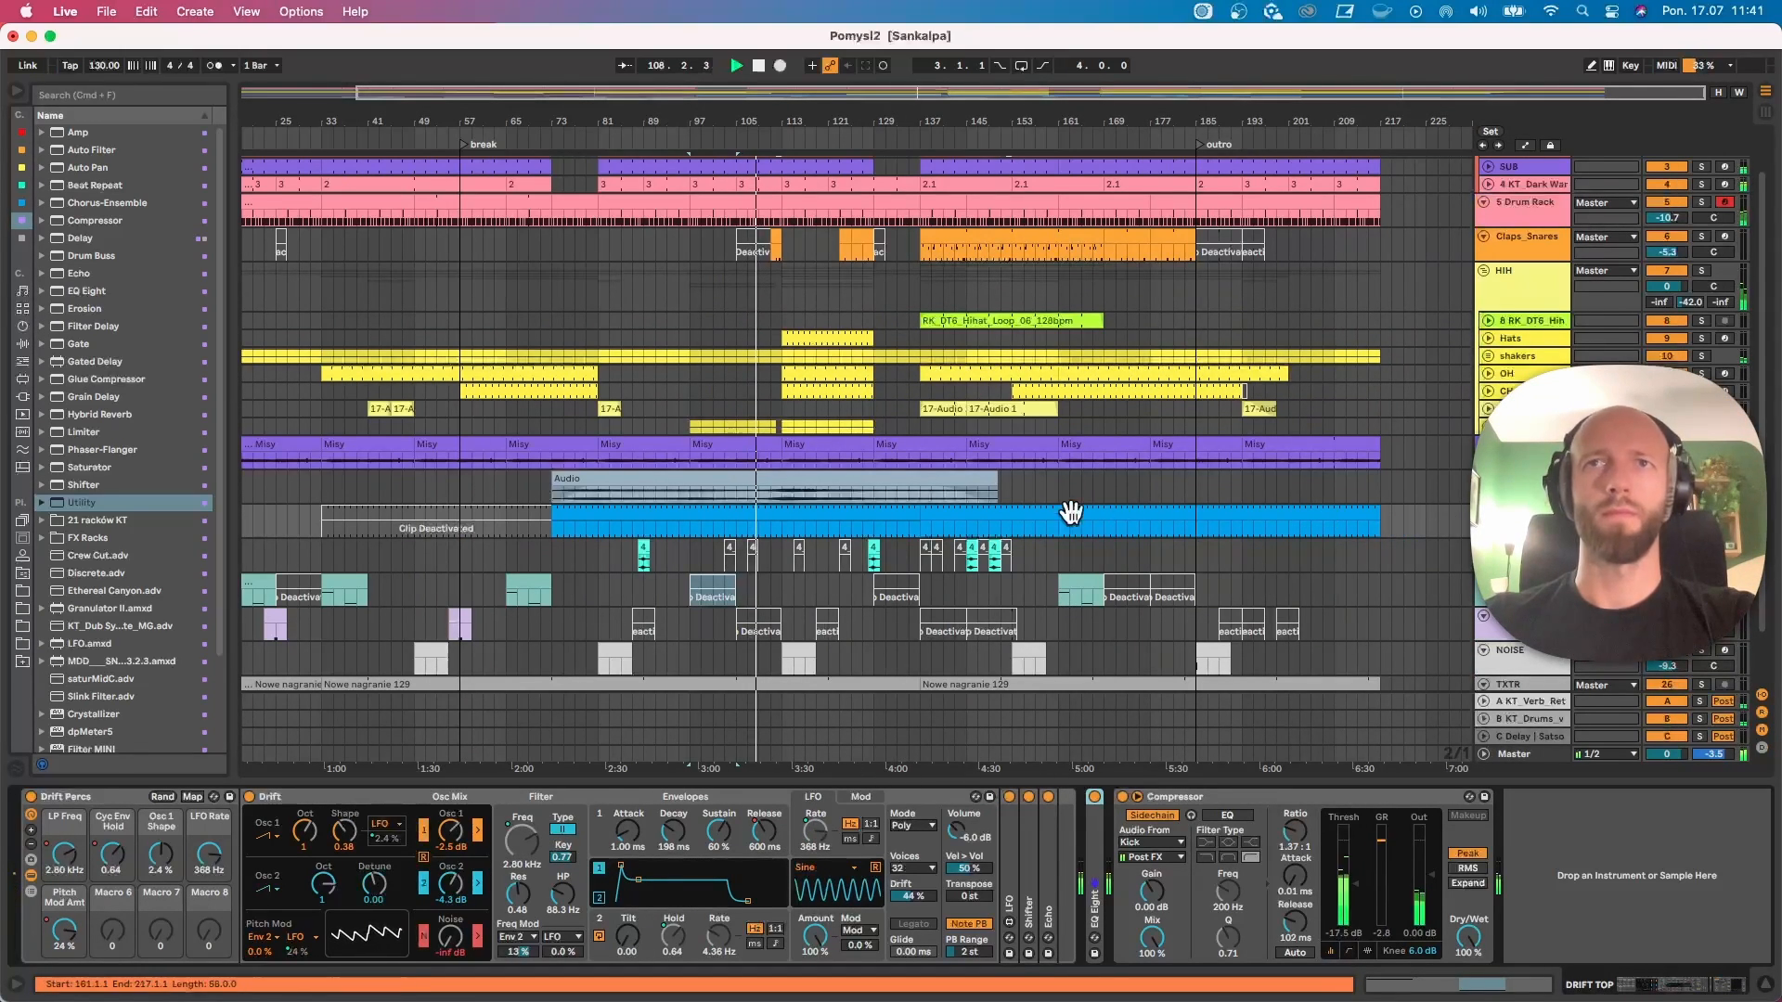
{"action": "left_click", "coordinate": [844, 513]}
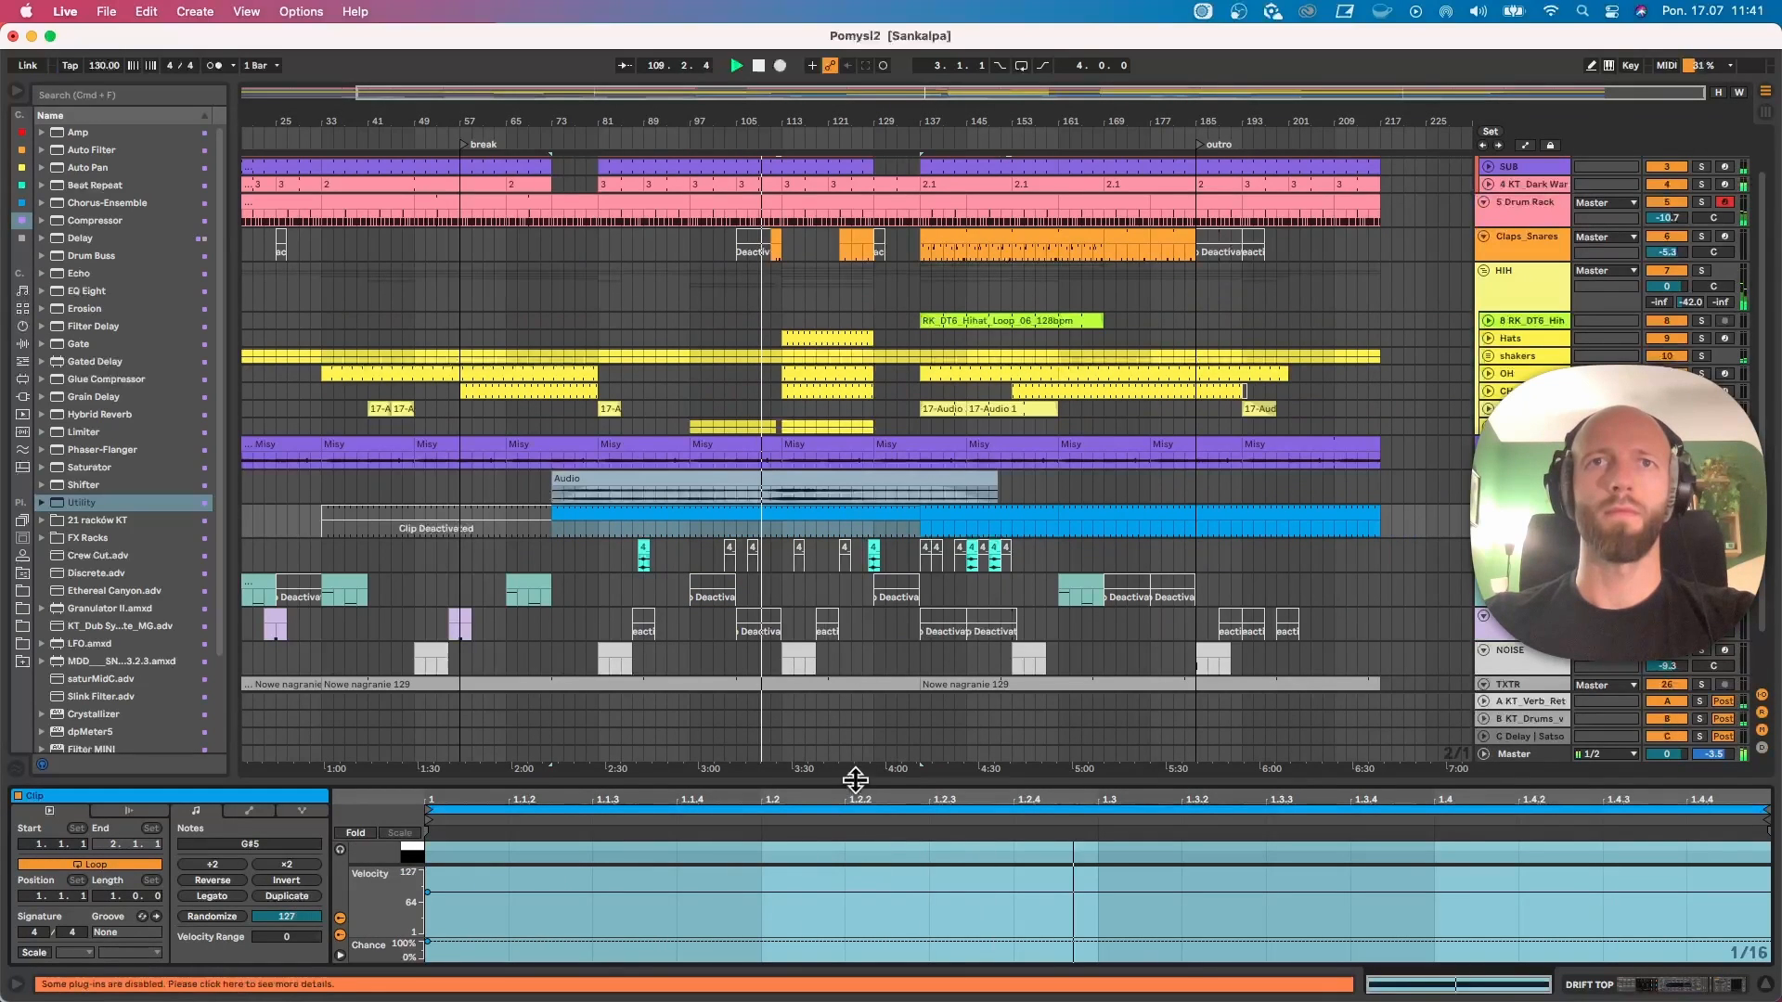
{"action": "left_click", "coordinate": [855, 692]}
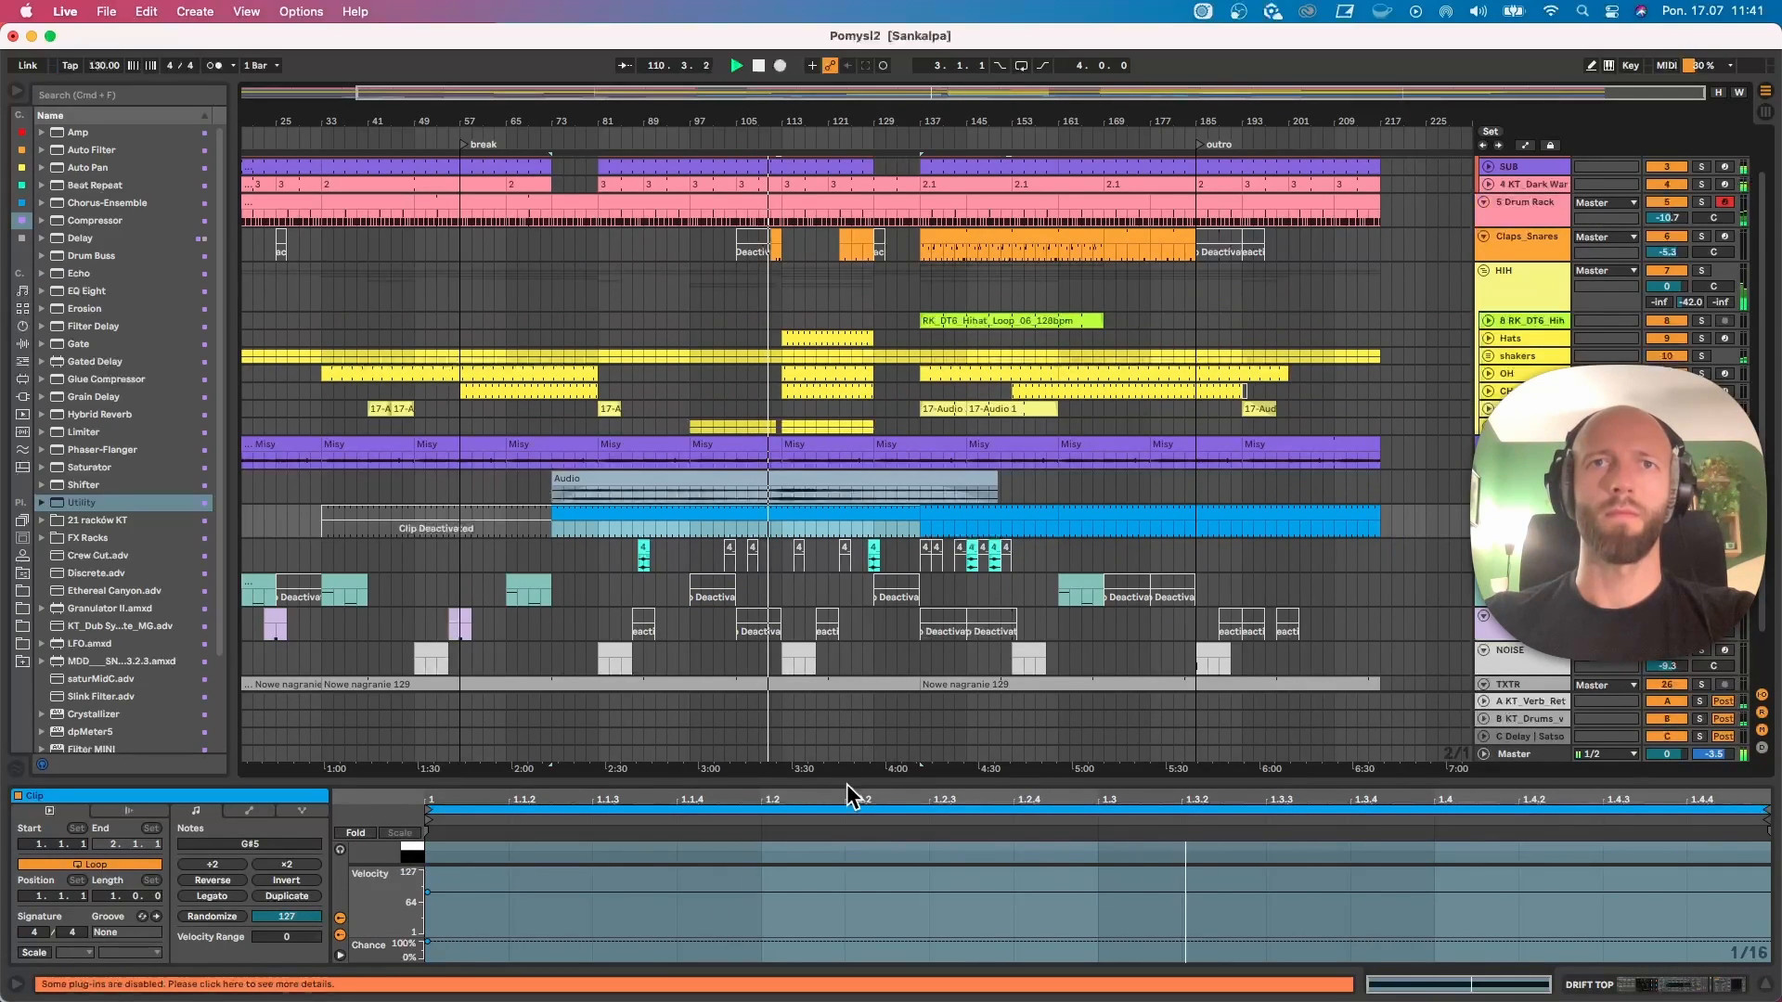
{"action": "left_click_drag", "start_coordinate": [852, 796], "coordinate": [852, 599]}
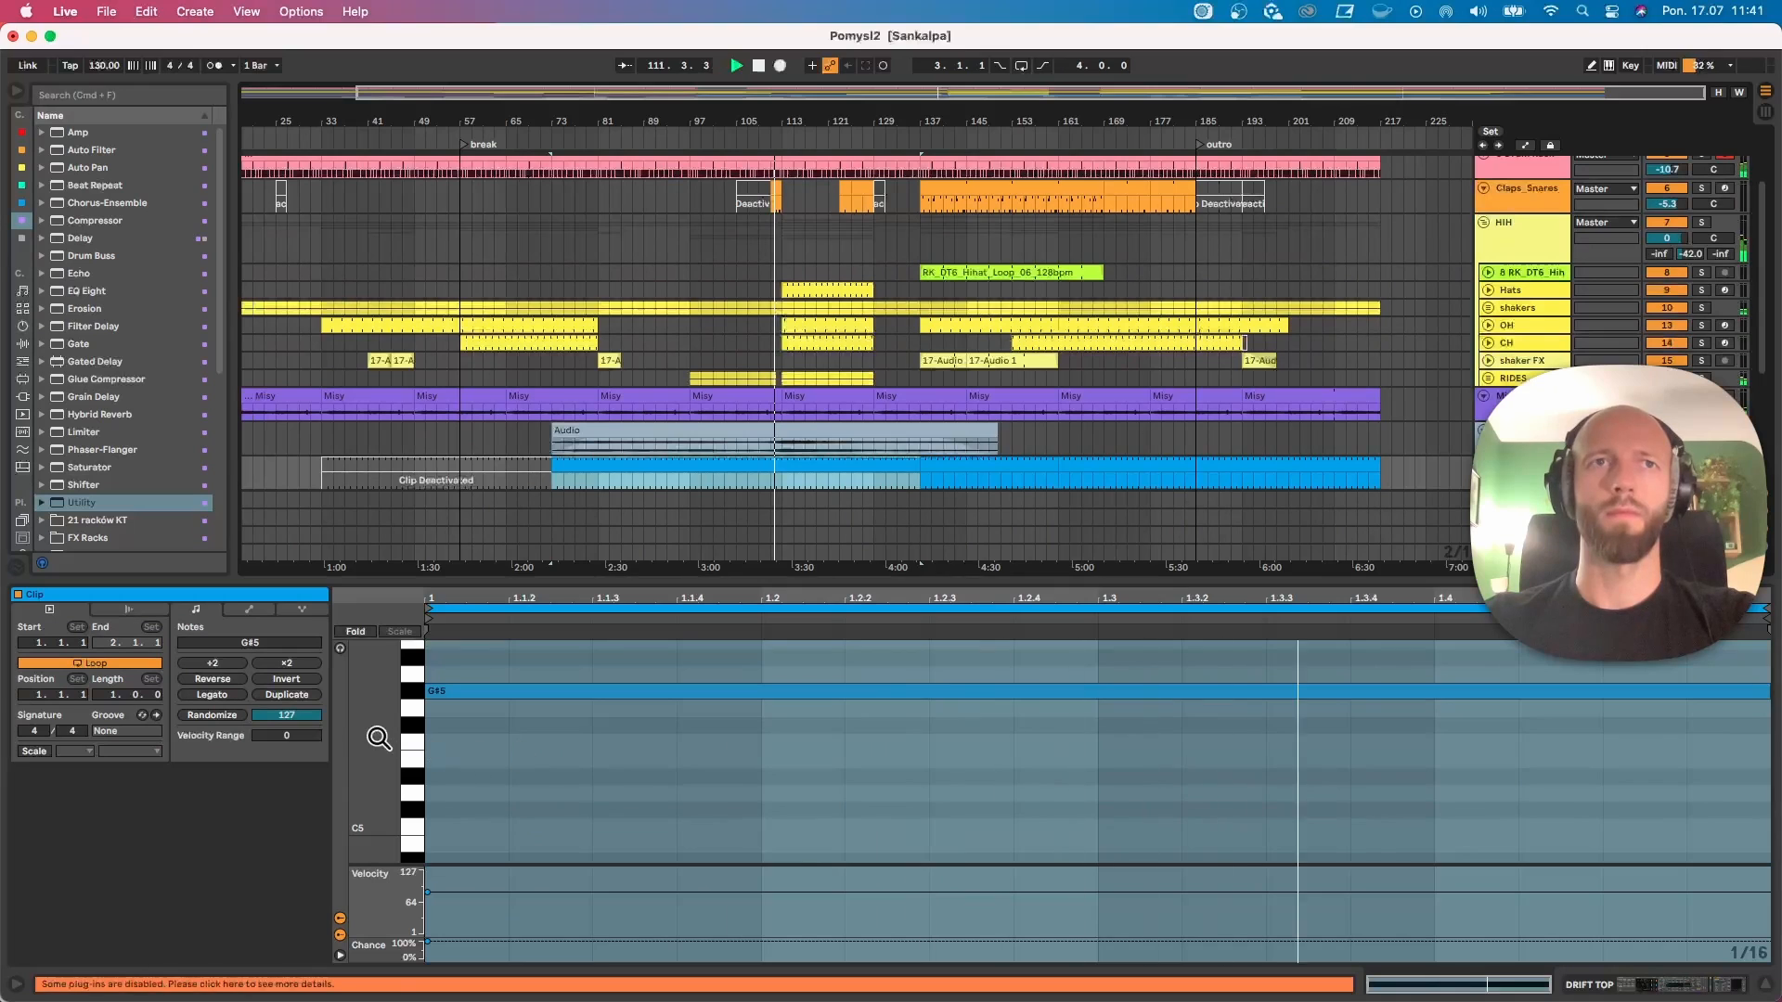
{"action": "left_click_drag", "start_coordinate": [379, 738], "coordinate": [358, 779]}
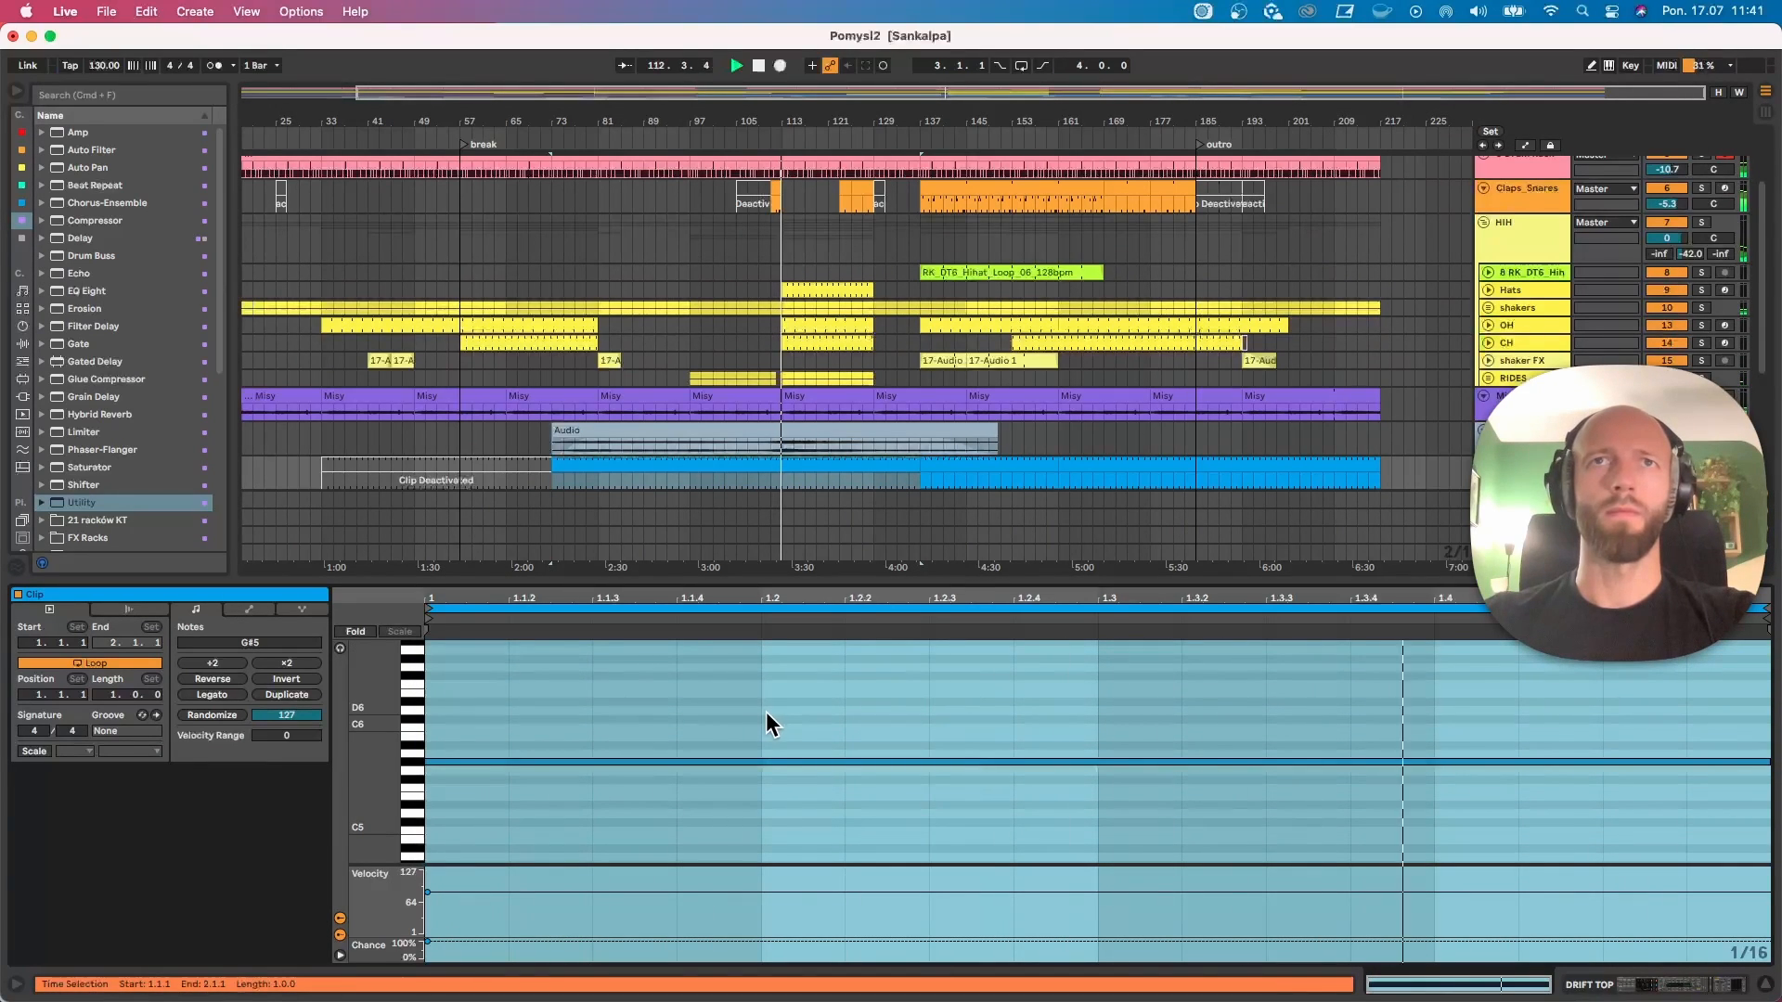
{"action": "left_click", "coordinate": [795, 606]}
{"action": "left_click_drag", "start_coordinate": [796, 582], "coordinate": [787, 689]}
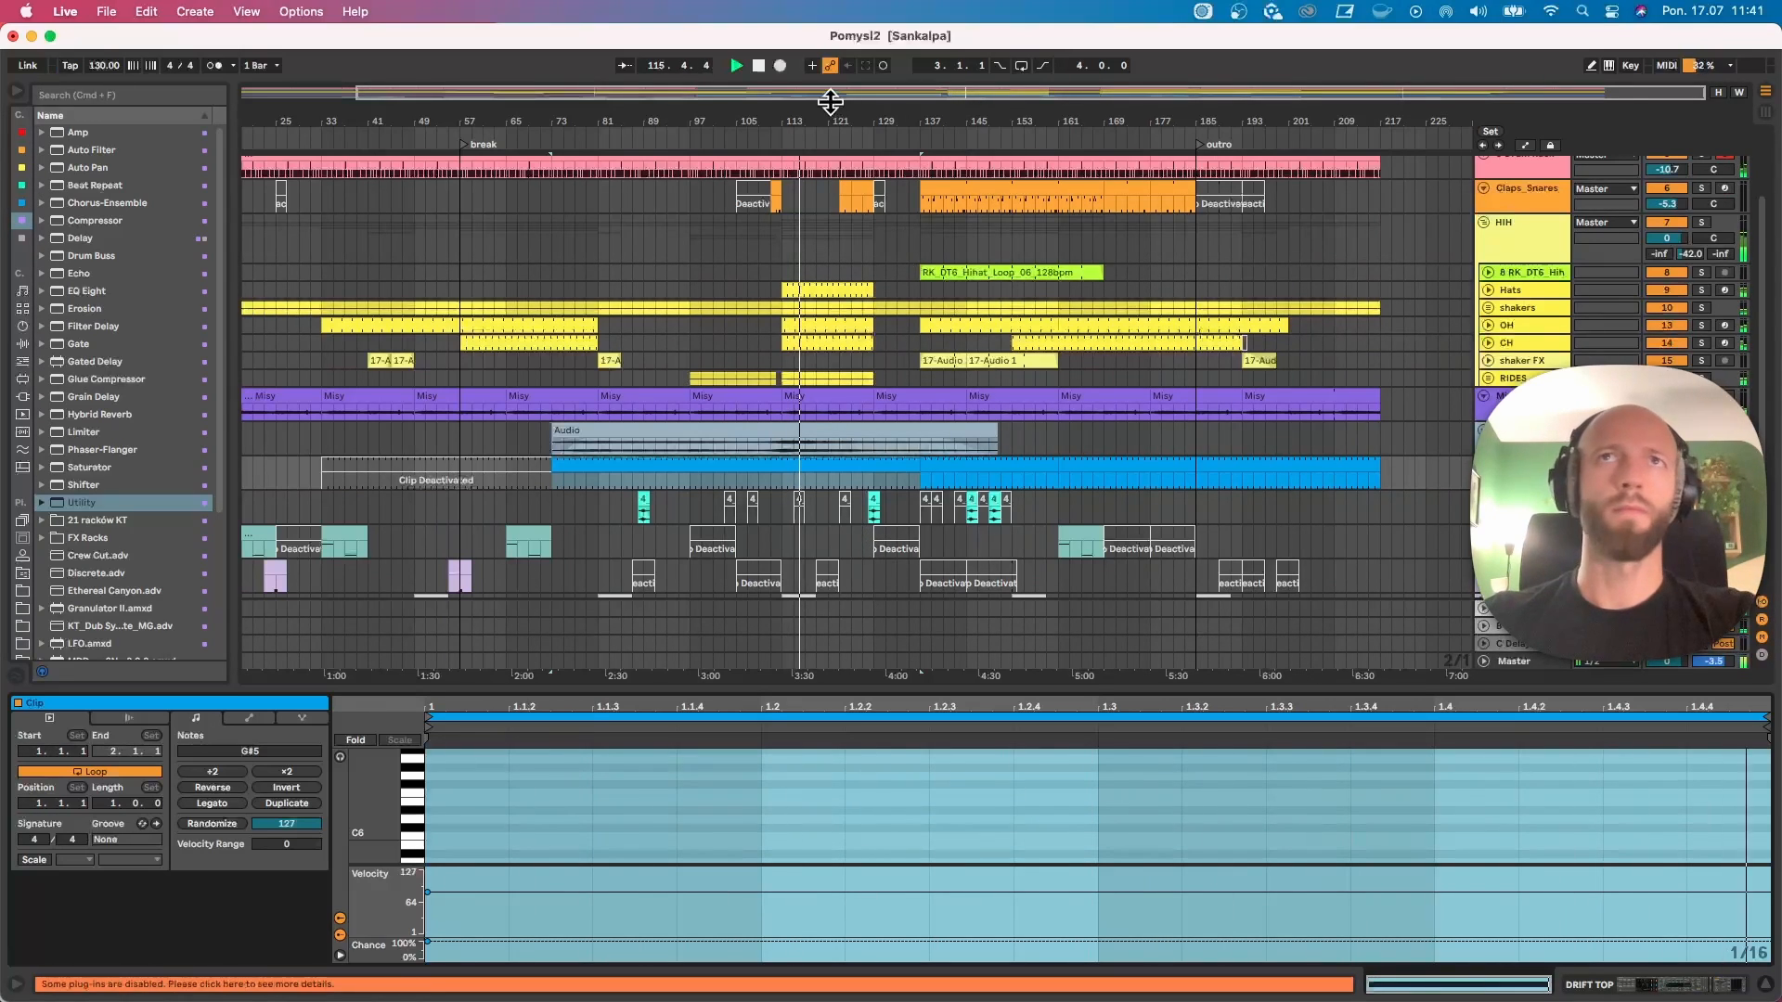
Step: Fold all tracks to minimum height in the full arrangement view and unfold only the HIH group
{"action": "left_click_drag", "start_coordinate": [829, 106], "coordinate": [873, 119]}
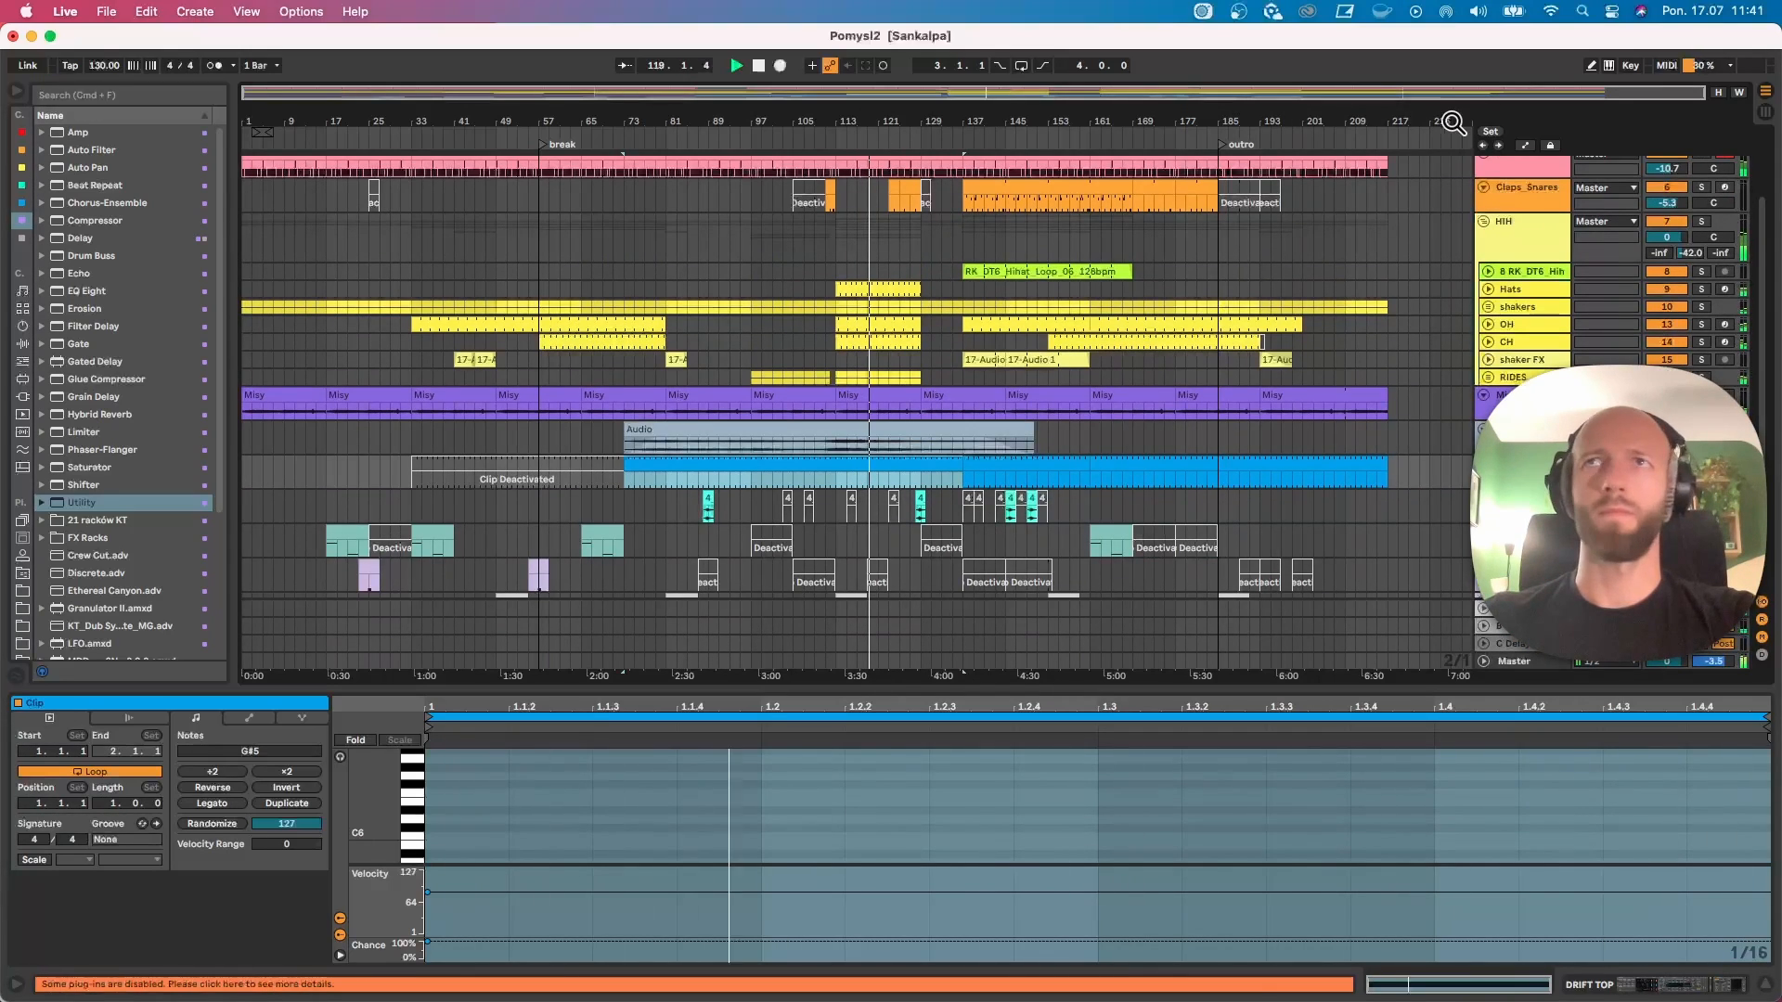
{"action": "key", "text": "z"}
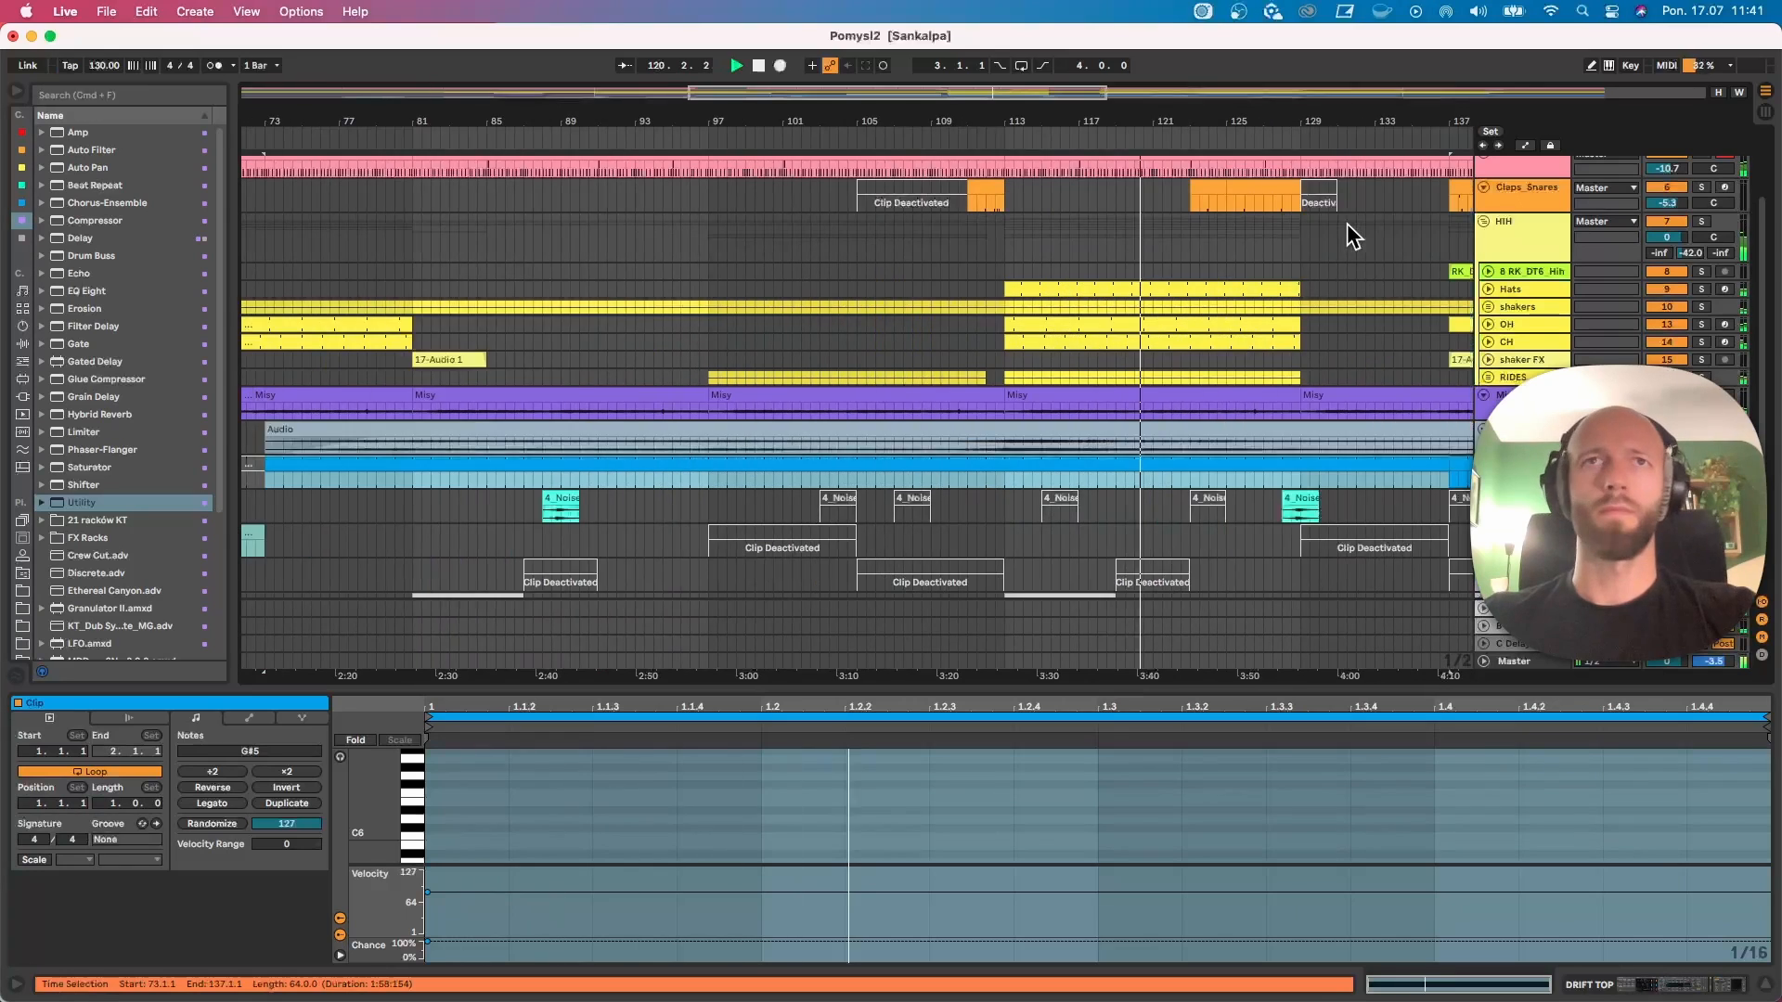
{"action": "key", "text": "x"}
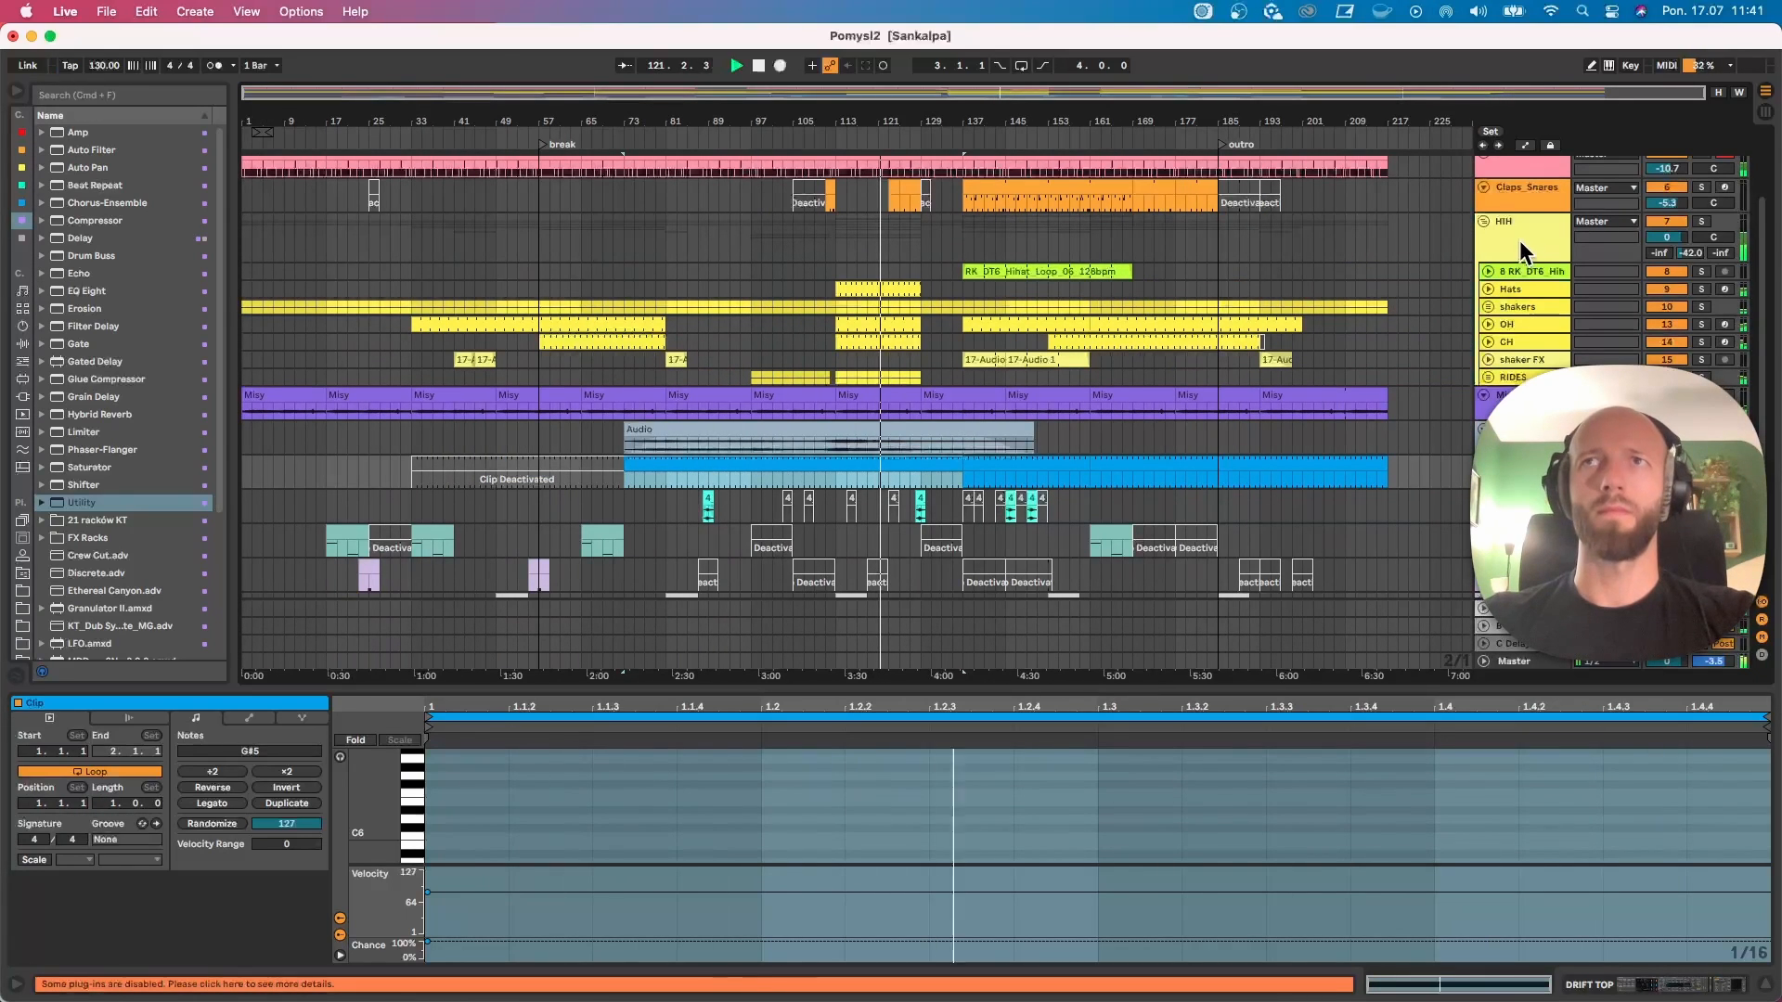
{"action": "left_click", "coordinate": [1483, 221]}
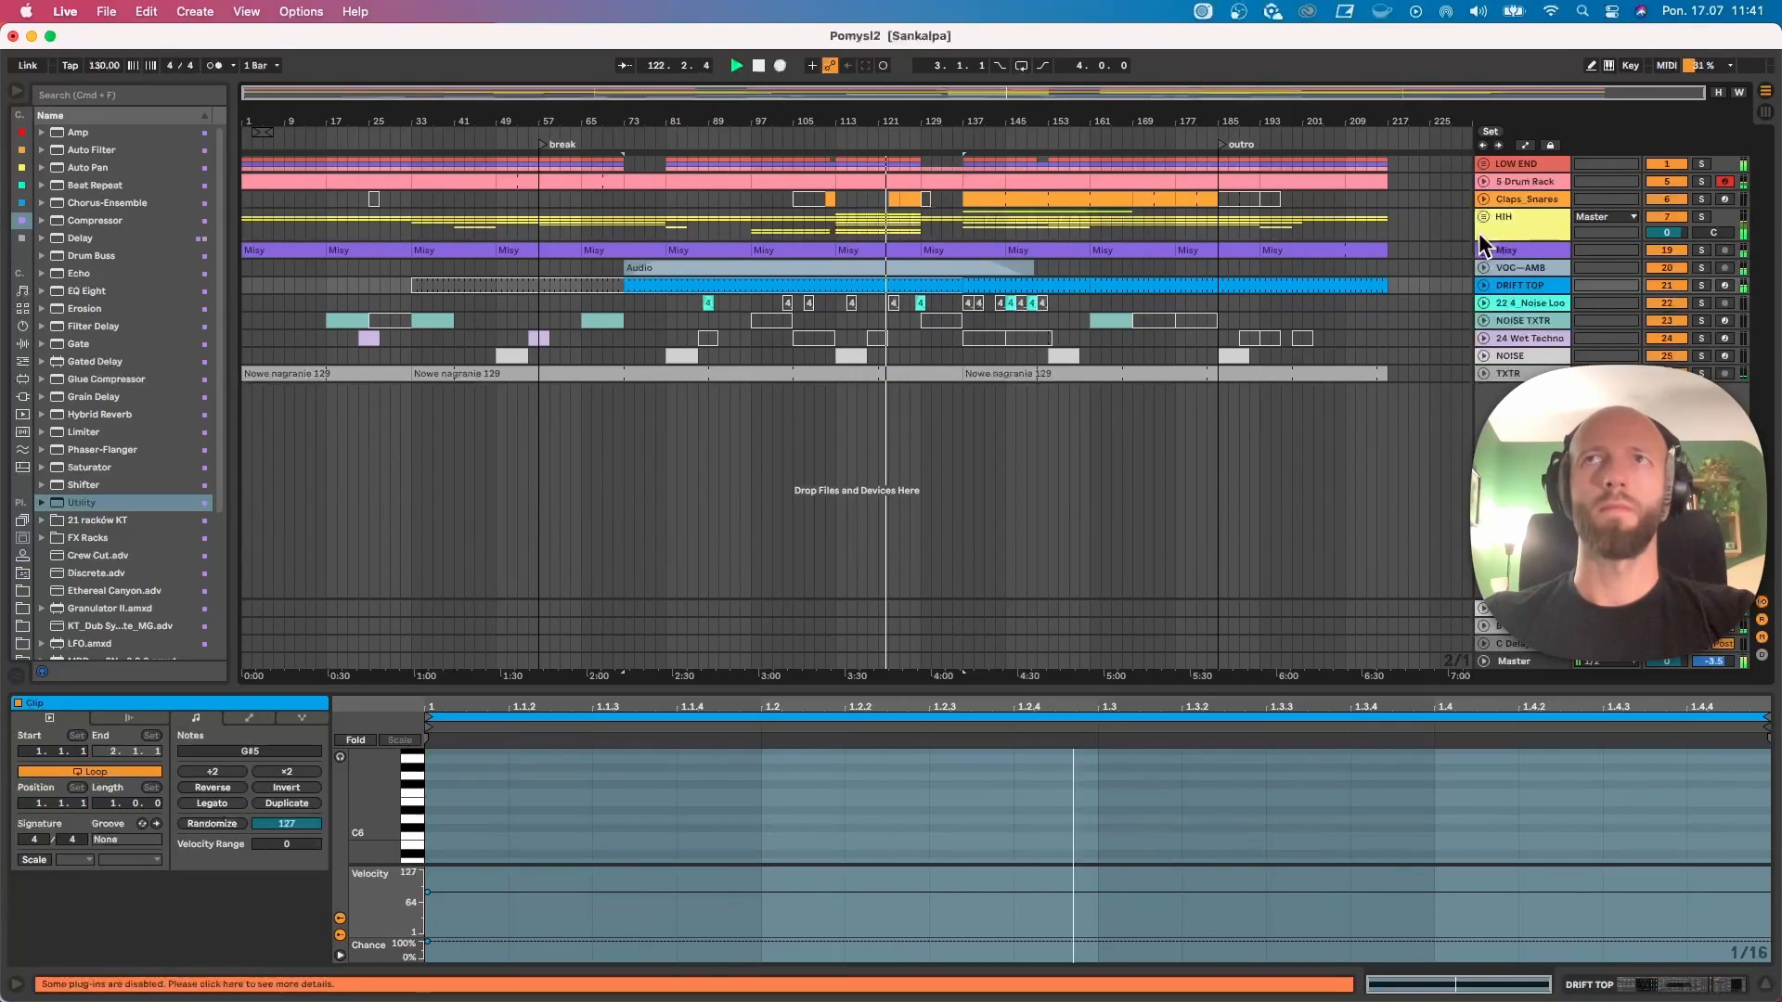
{"action": "left_click", "coordinate": [1481, 217]}
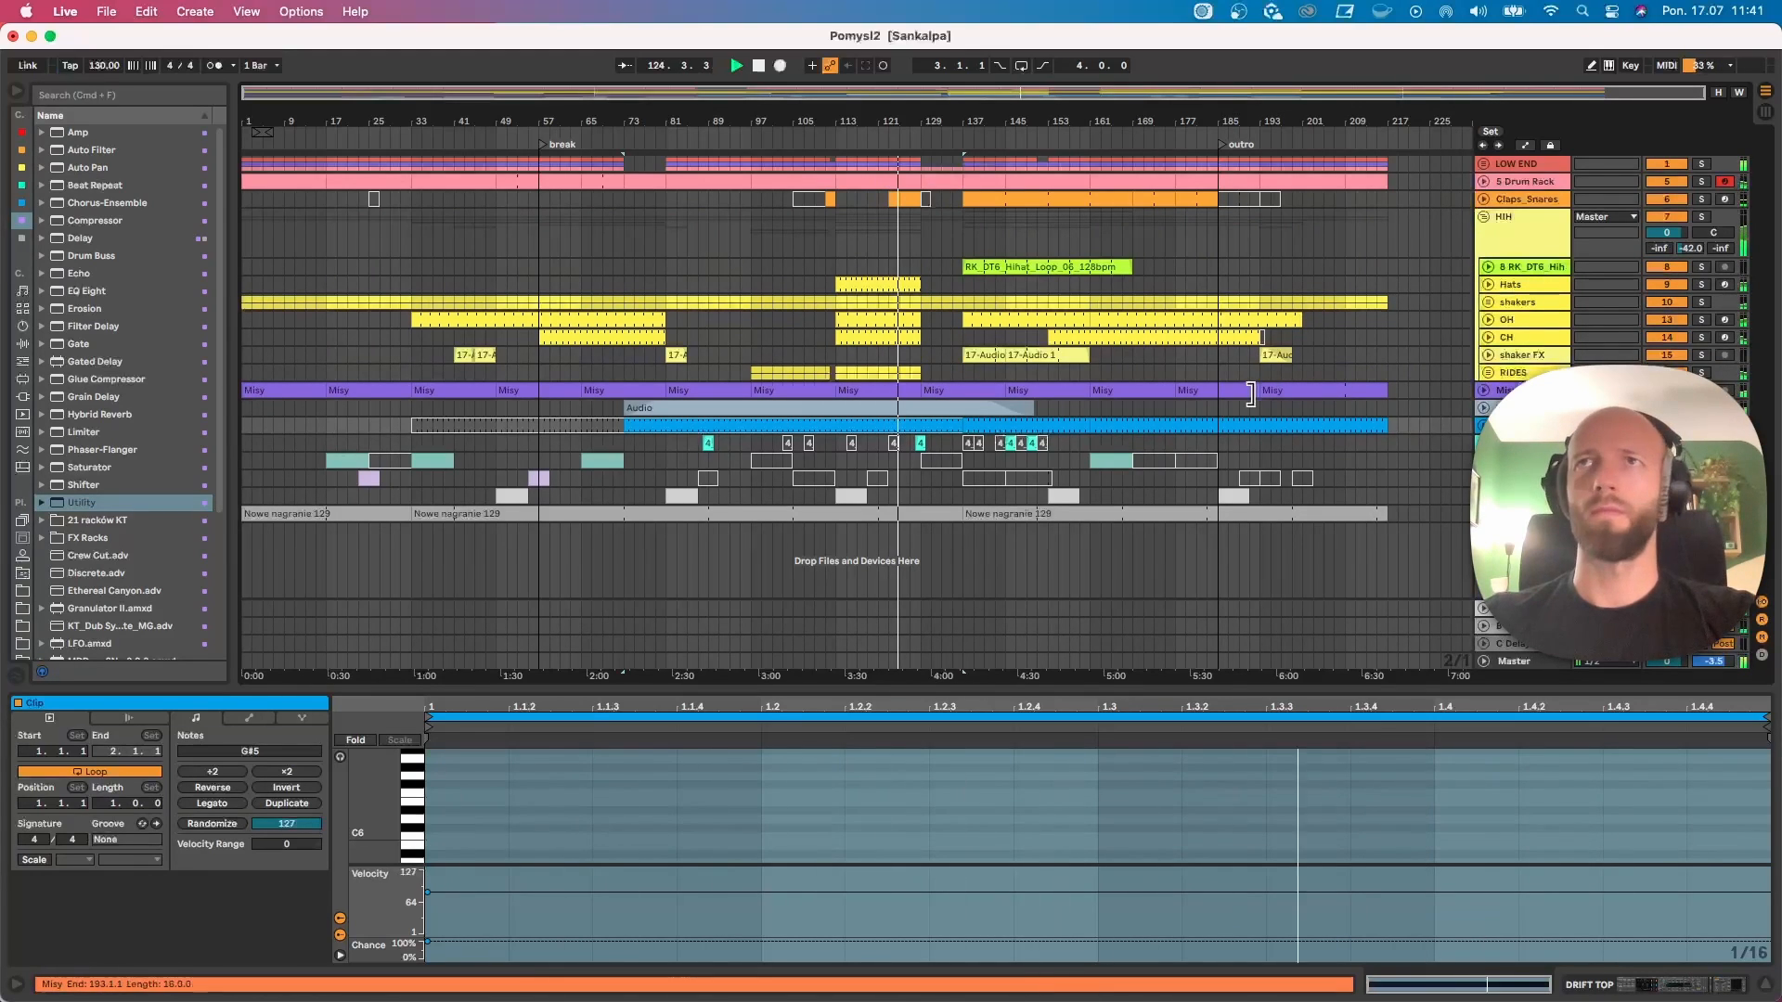
{"action": "left_click", "coordinate": [1481, 198]}
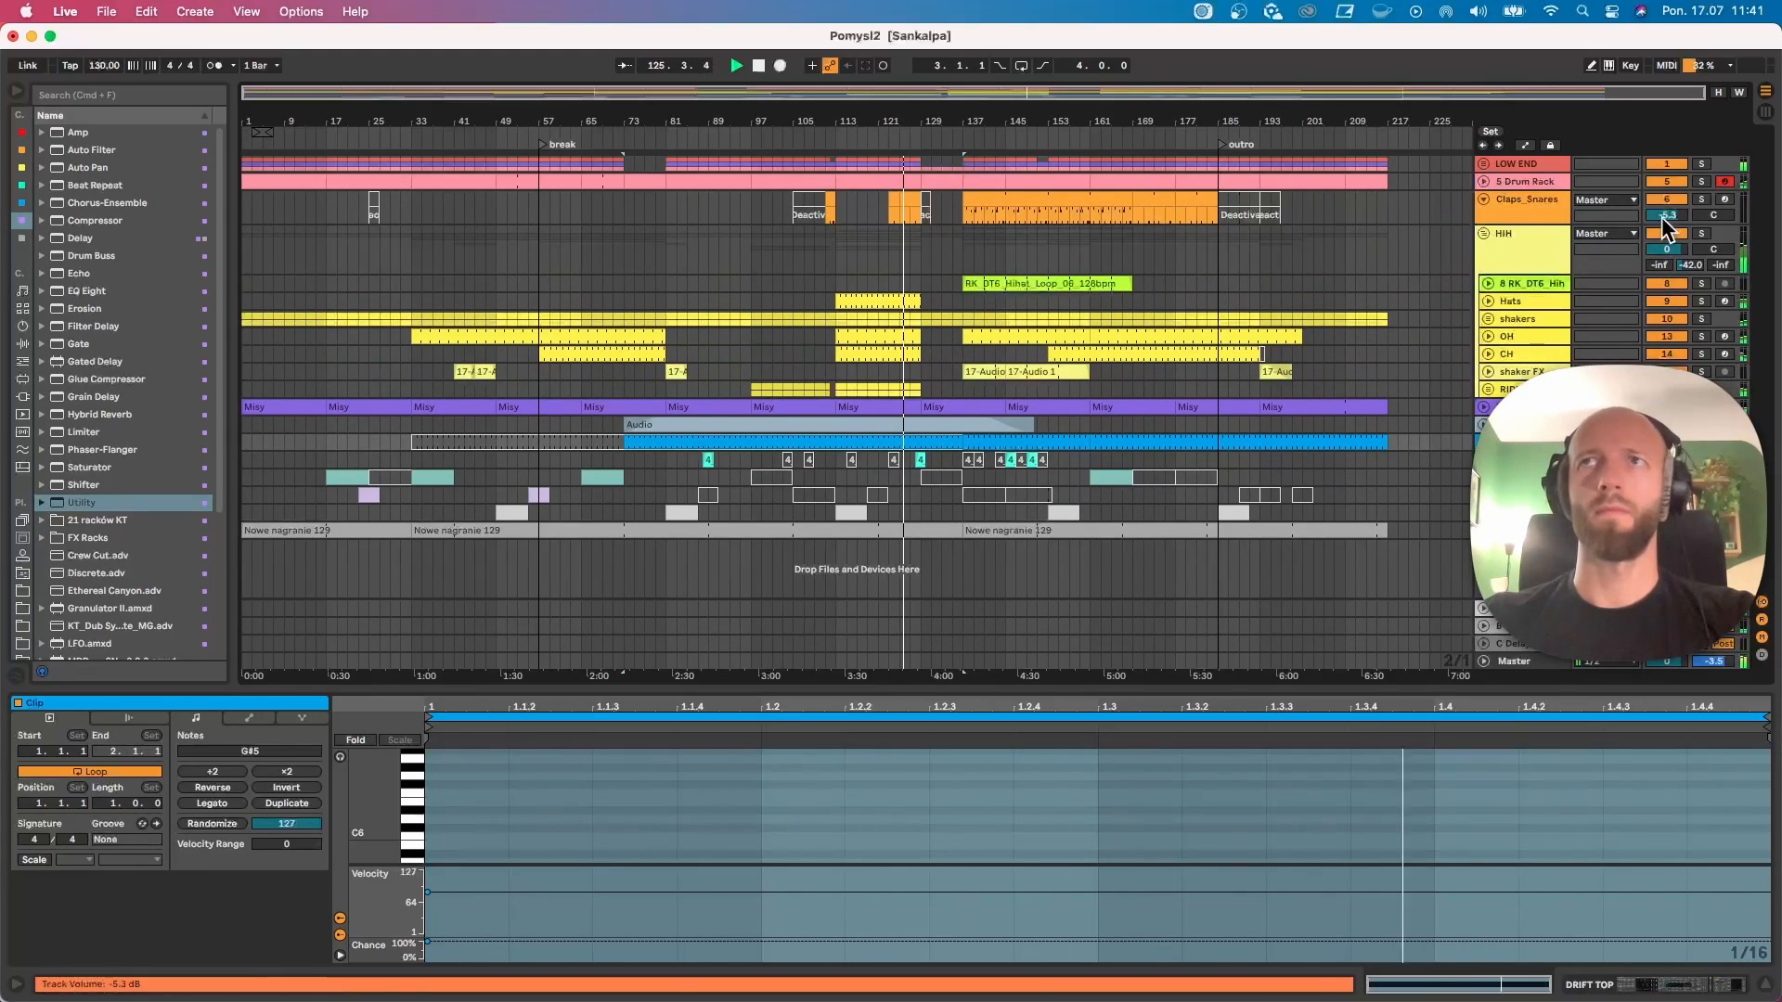
{"action": "left_click", "coordinate": [1483, 198]}
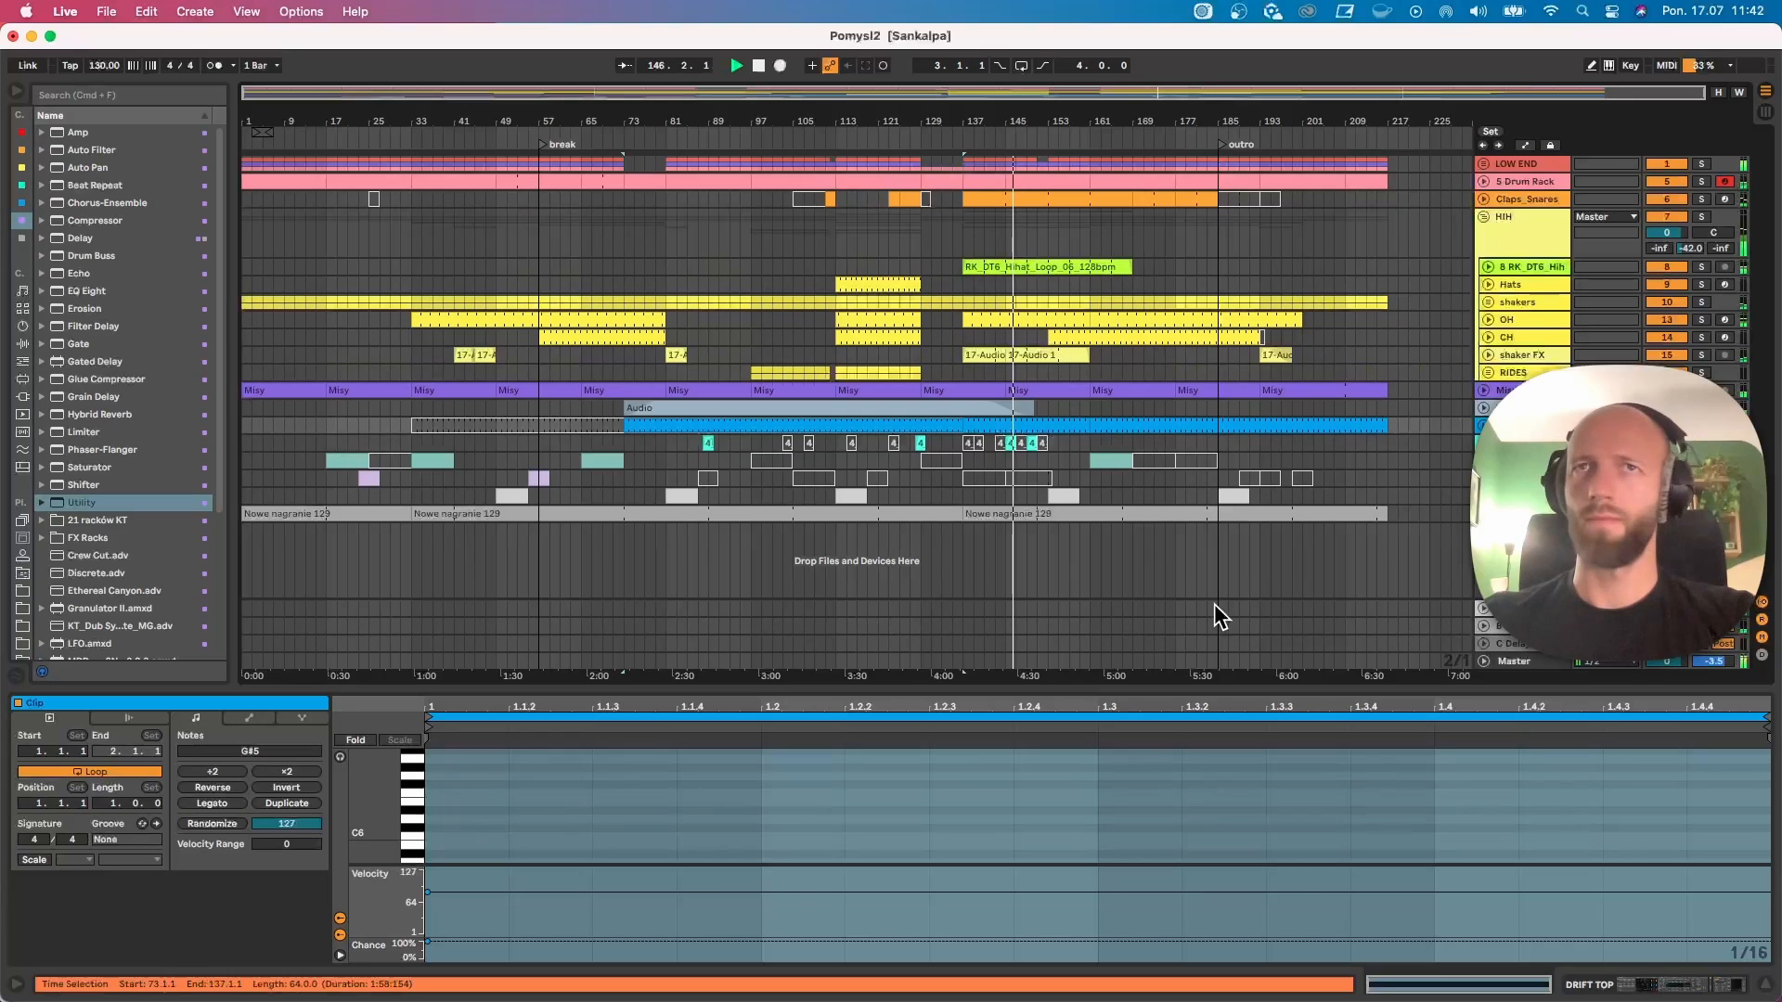
Step: Open the DRIFT TOP clip spanning bars 137 to 161 and examine its note
{"action": "left_click", "coordinate": [1044, 424]}
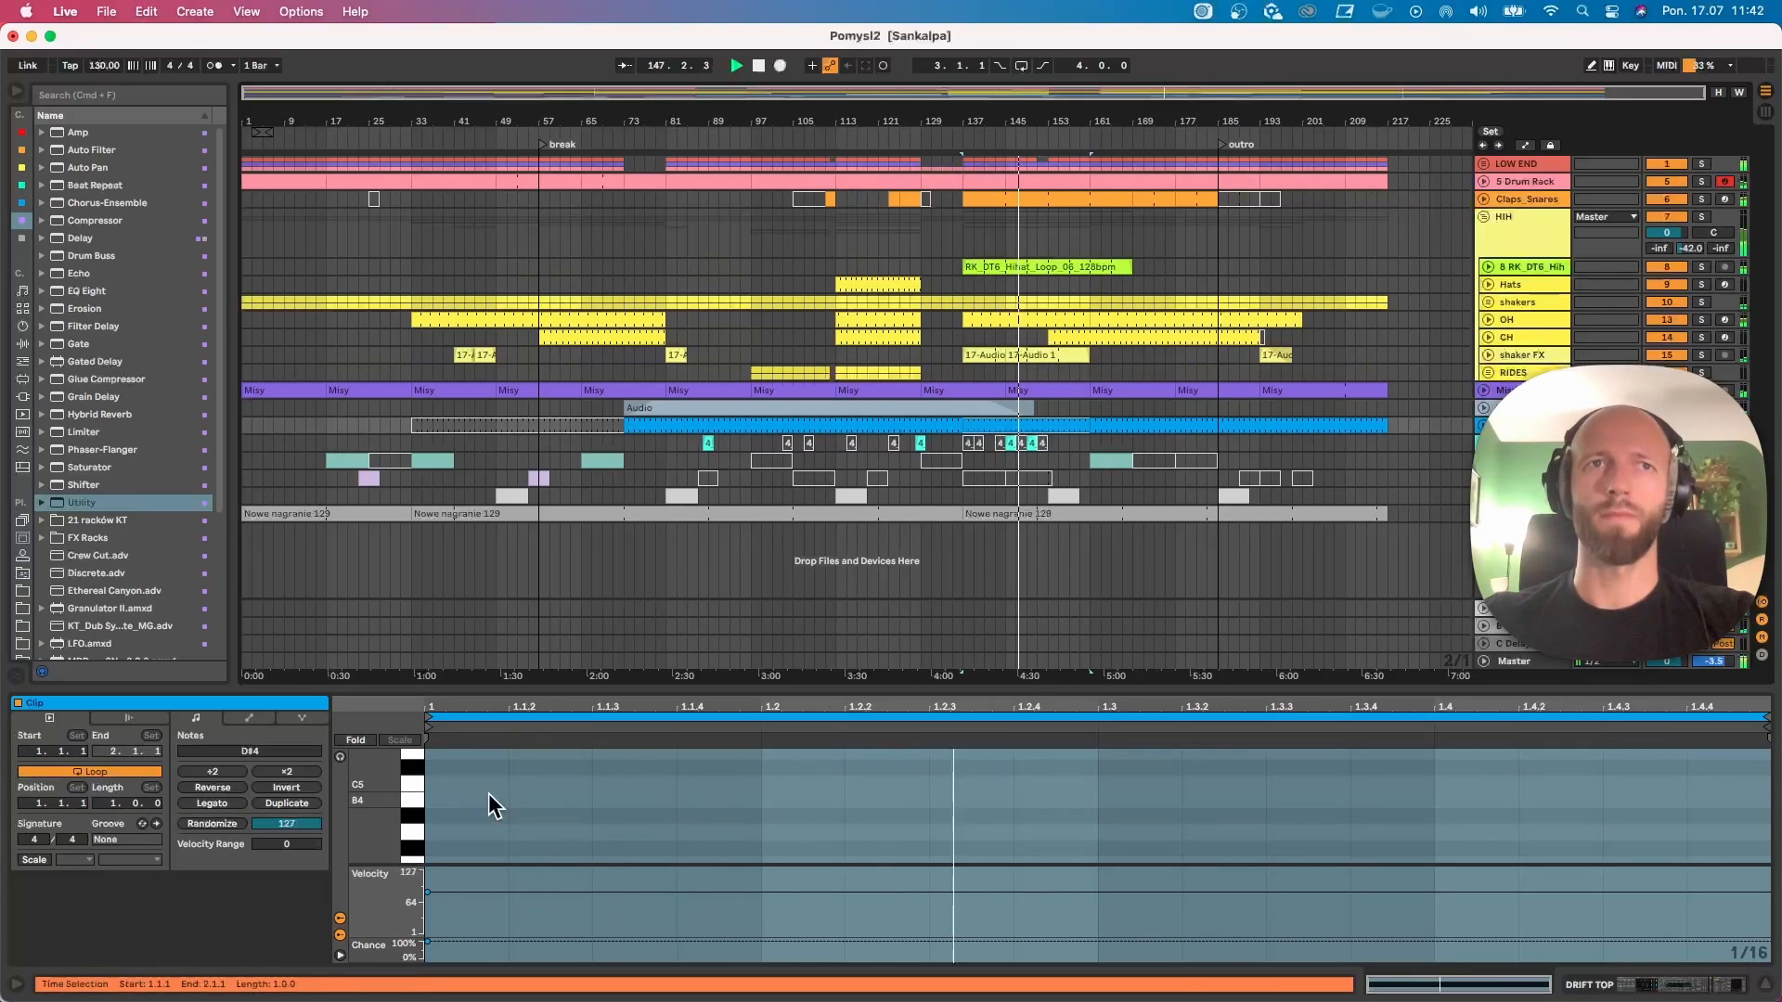
{"action": "mouse_move", "coordinate": [382, 799]}
{"action": "left_mouse_down"}
{"action": "mouse_move", "coordinate": [371, 719]}
{"action": "mouse_move", "coordinate": [398, 785]}
{"action": "left_mouse_up"}
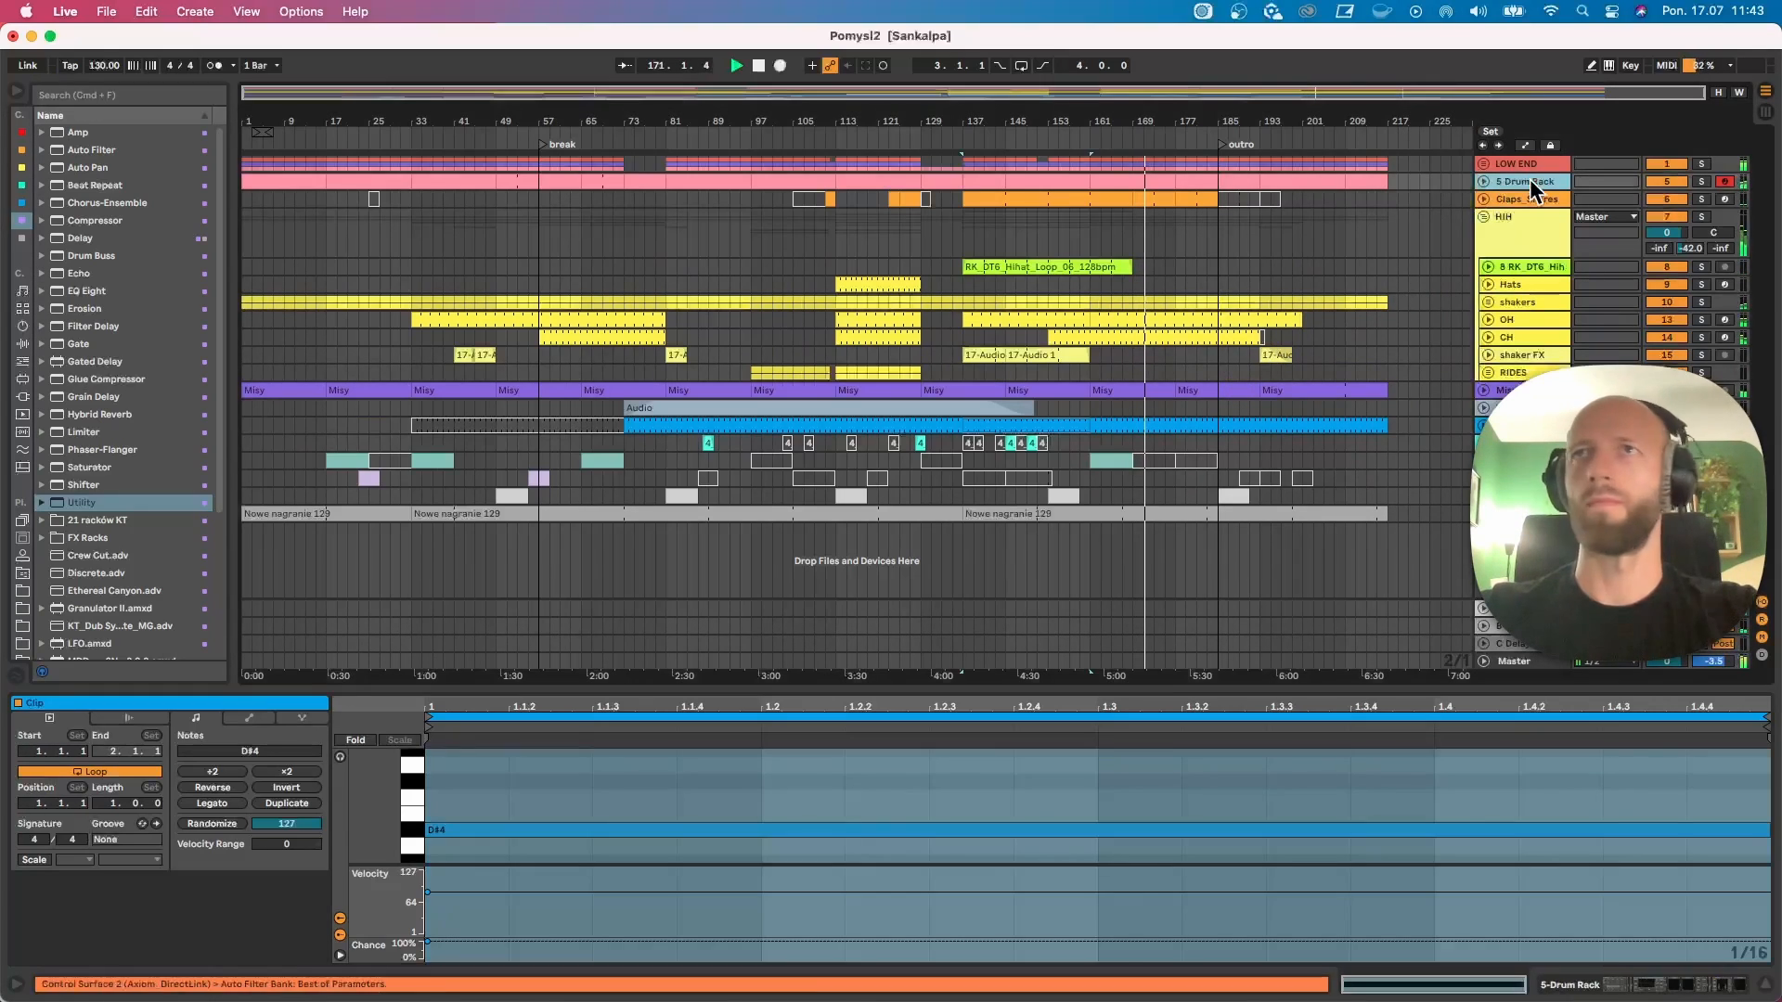
Step: Colour the S Drum Rack track orange and assign the track colour to its clips
{"action": "right_click", "coordinate": [1529, 180]}
{"action": "left_click", "coordinate": [1559, 493]}
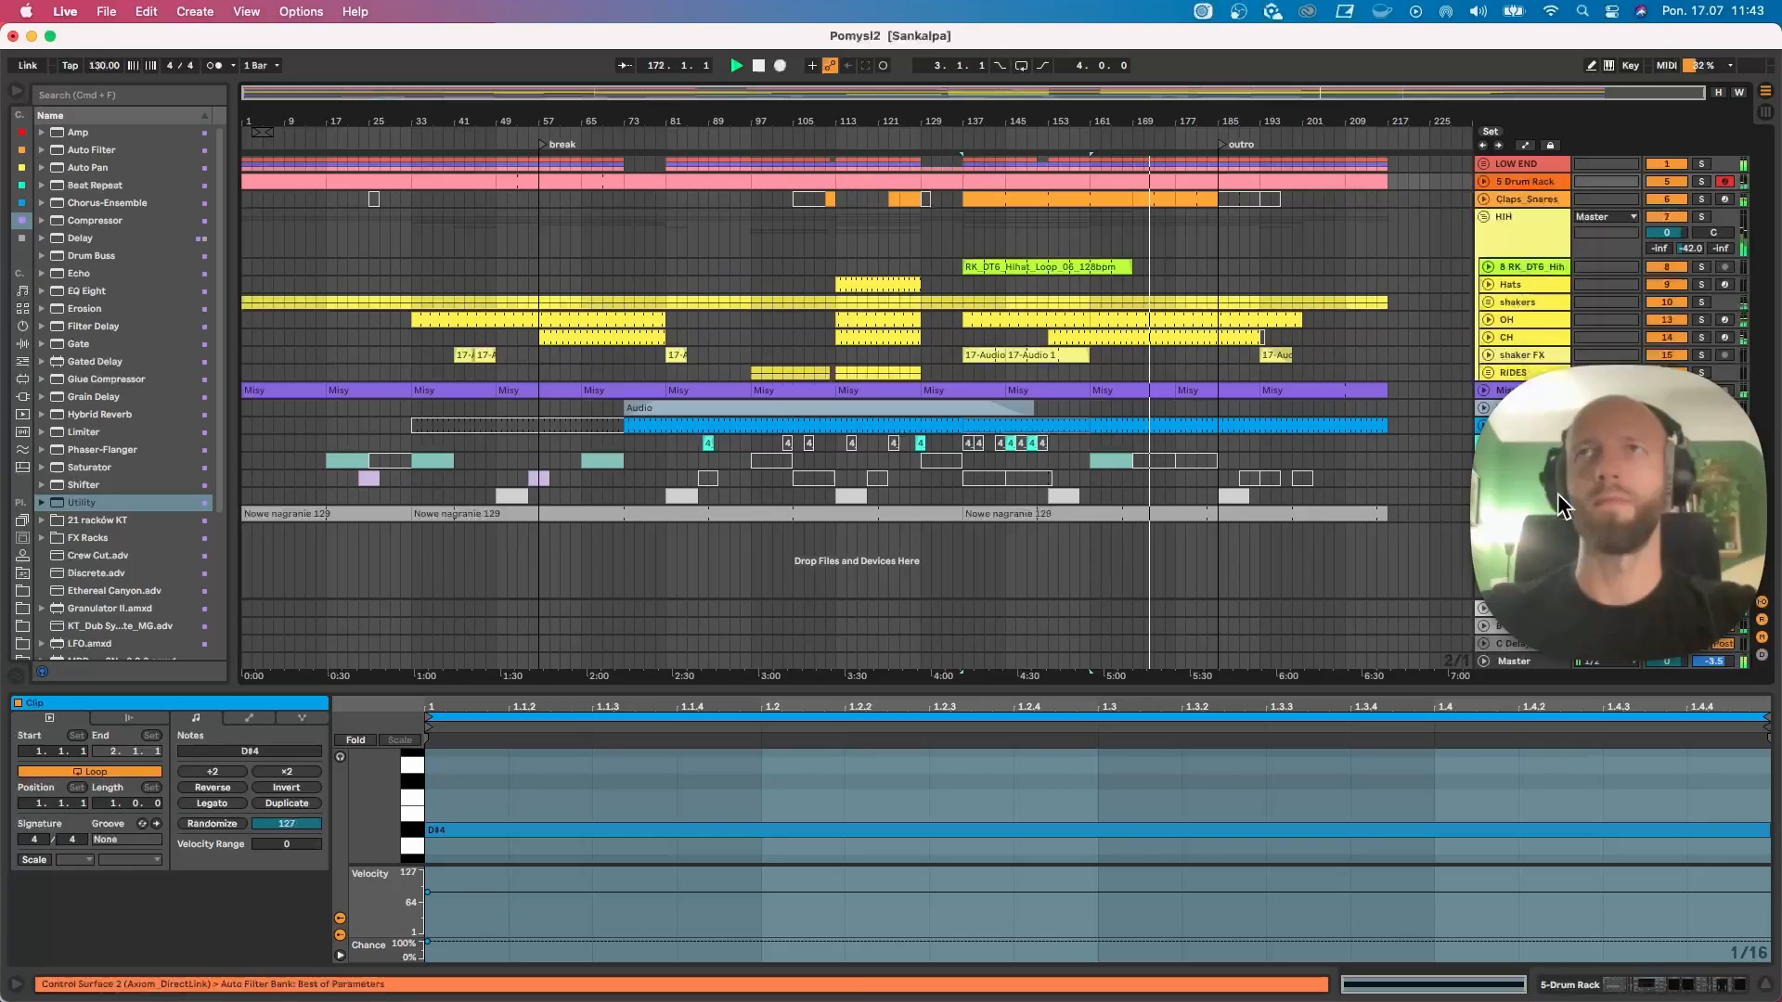
{"action": "right_click", "coordinate": [1541, 180]}
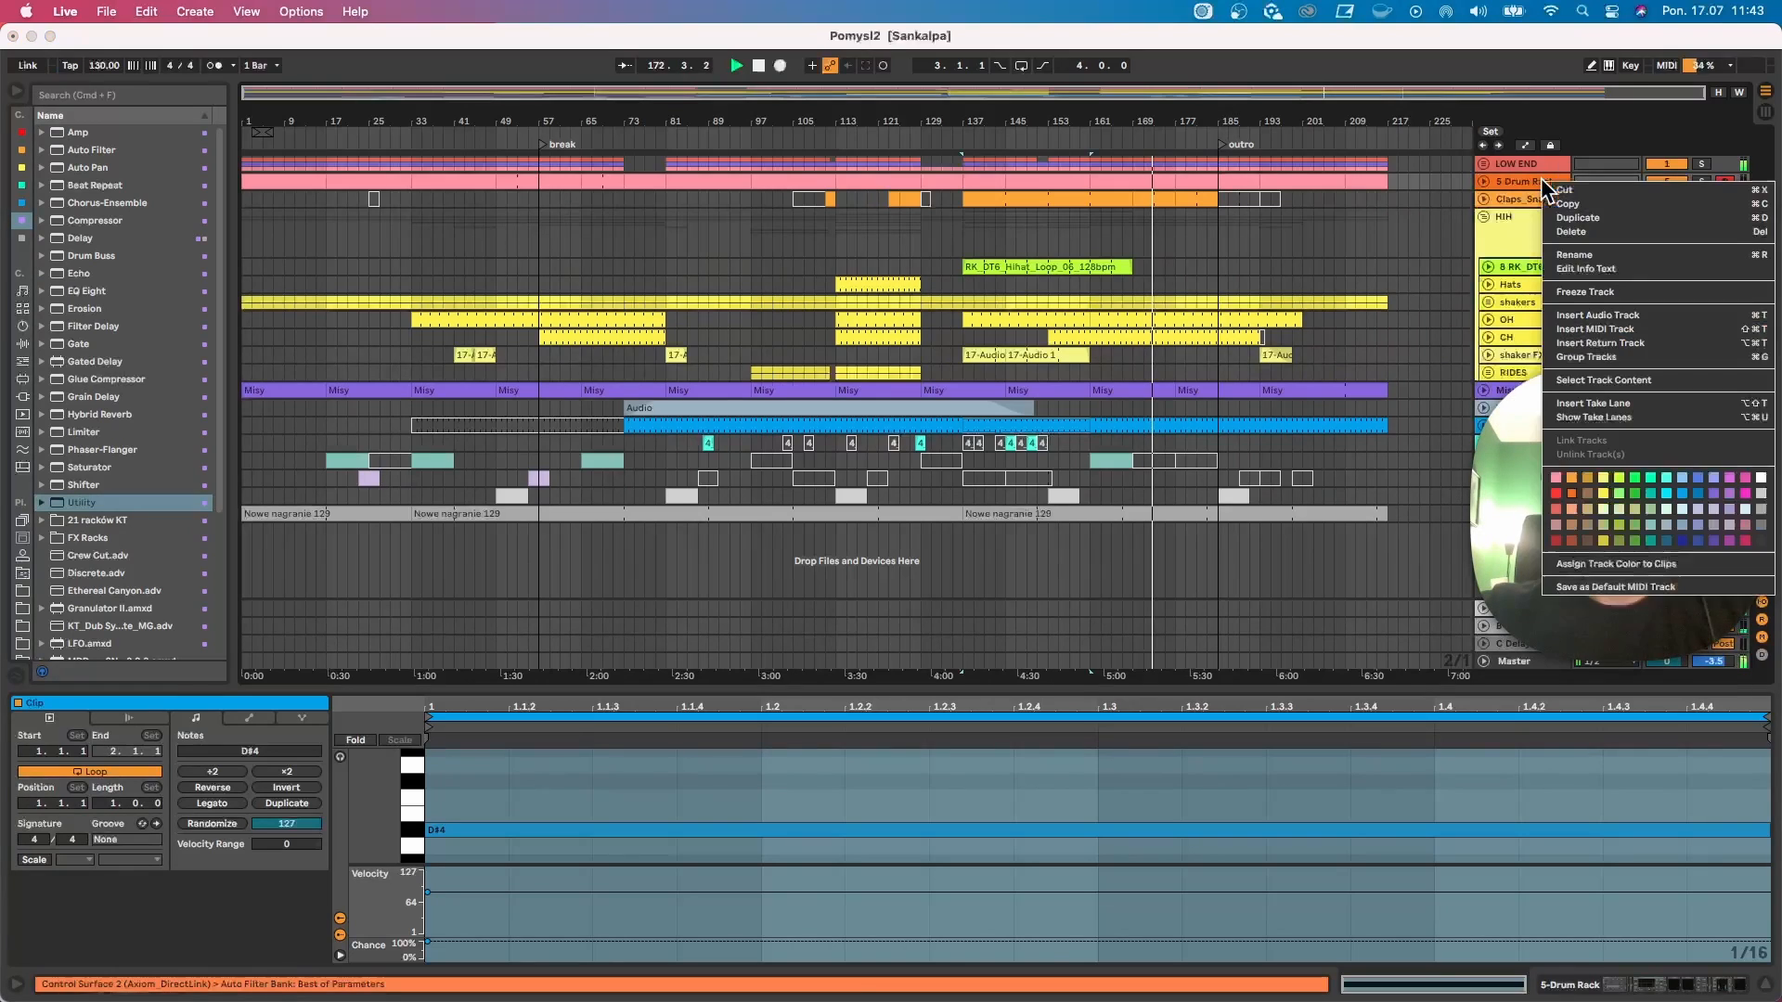
{"action": "left_click", "coordinate": [1596, 559]}
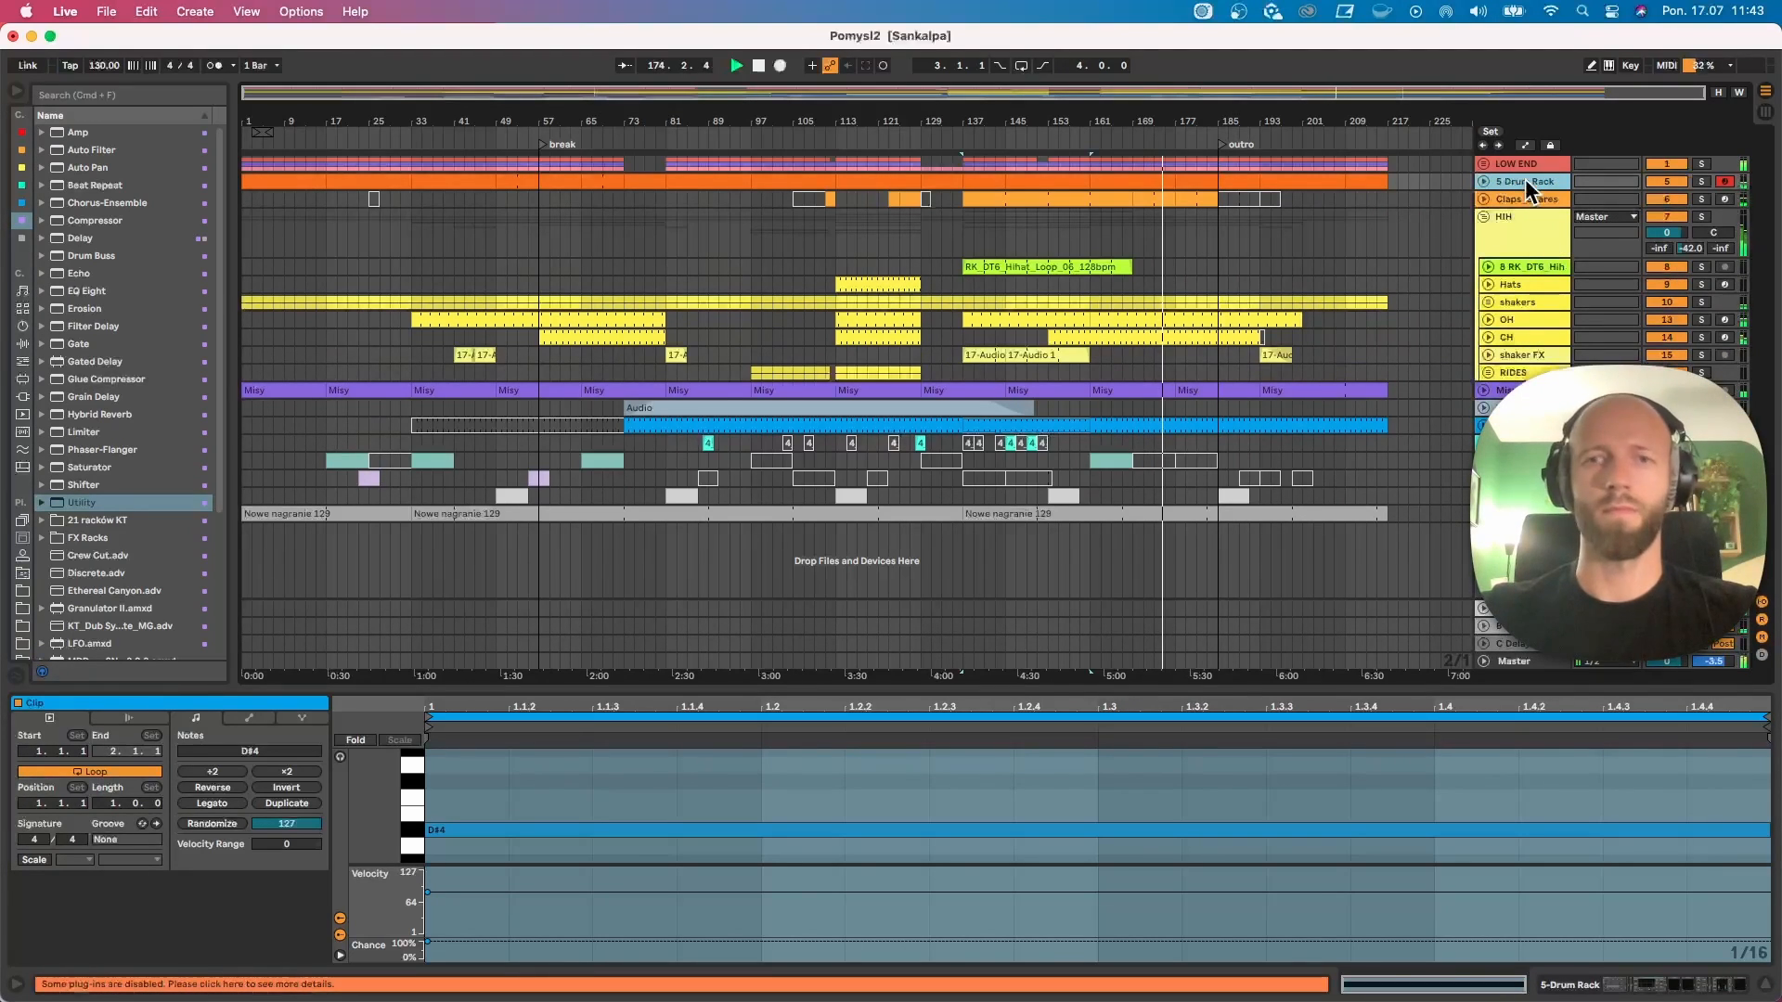
Step: Rename the S Drum Rack track as PERC
{"action": "key", "text": "cmd+r"}
{"action": "type", "text": "PER"}
{"action": "key", "text": "Return"}
{"action": "type", "text": "C"}
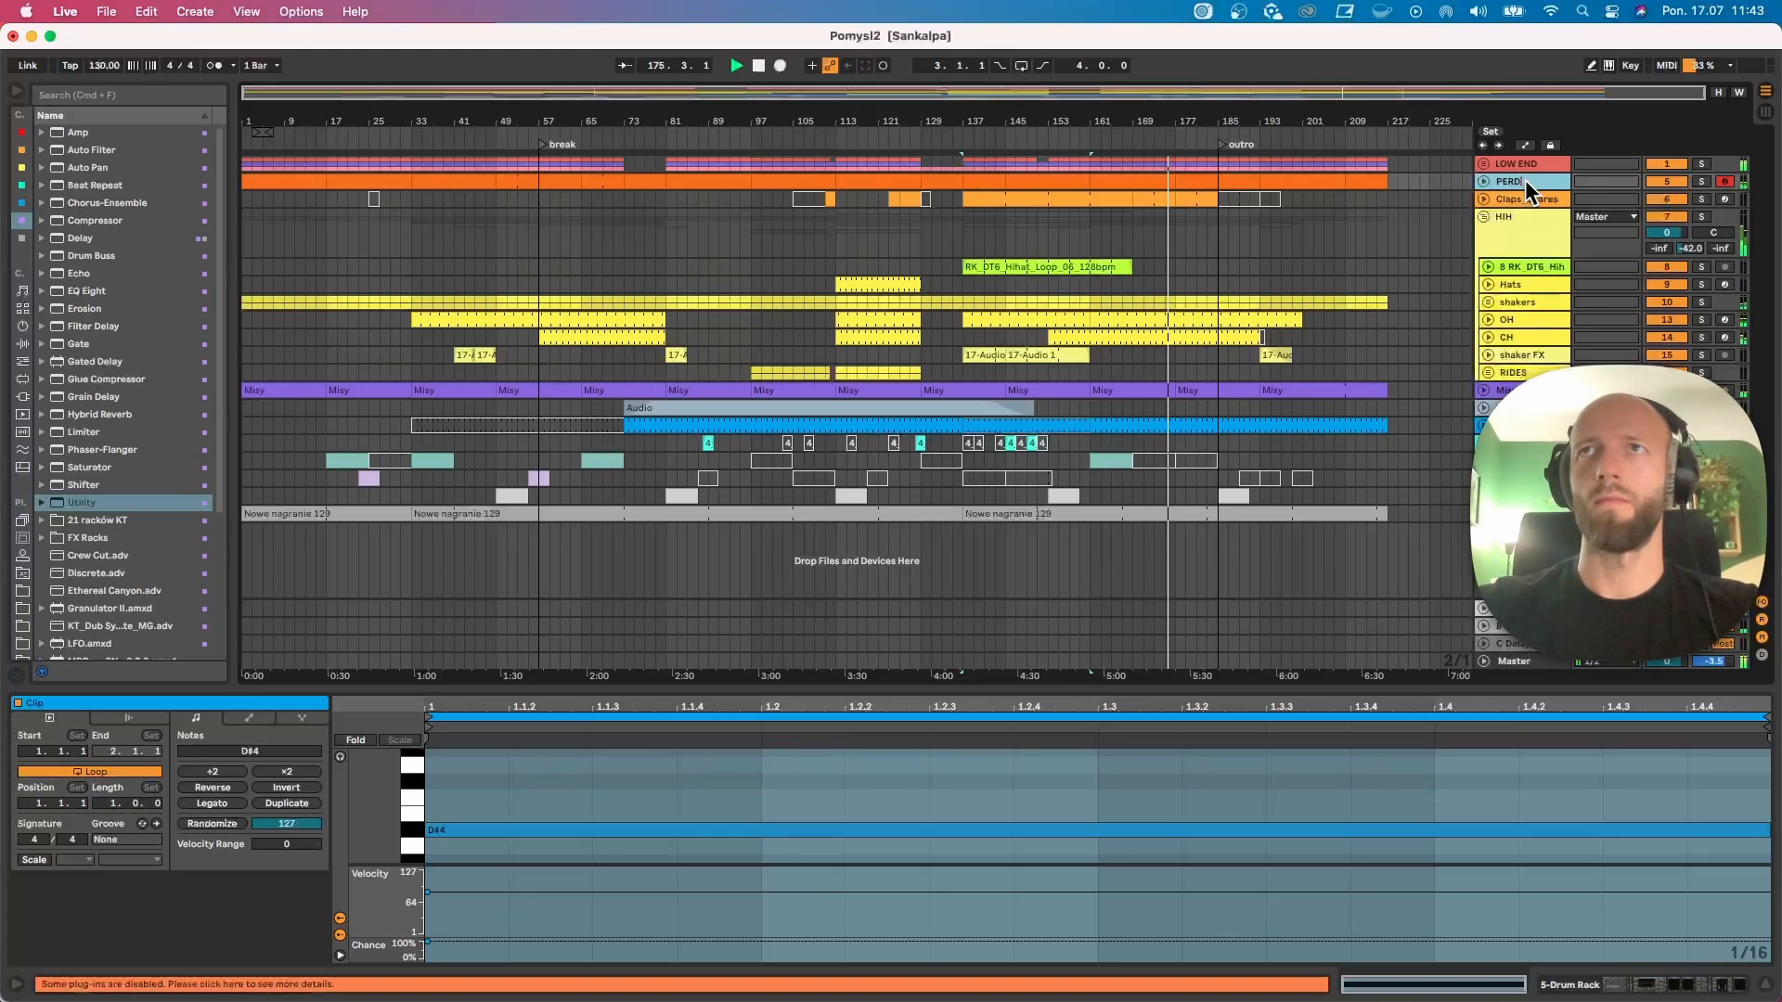
{"action": "key", "text": "Return"}
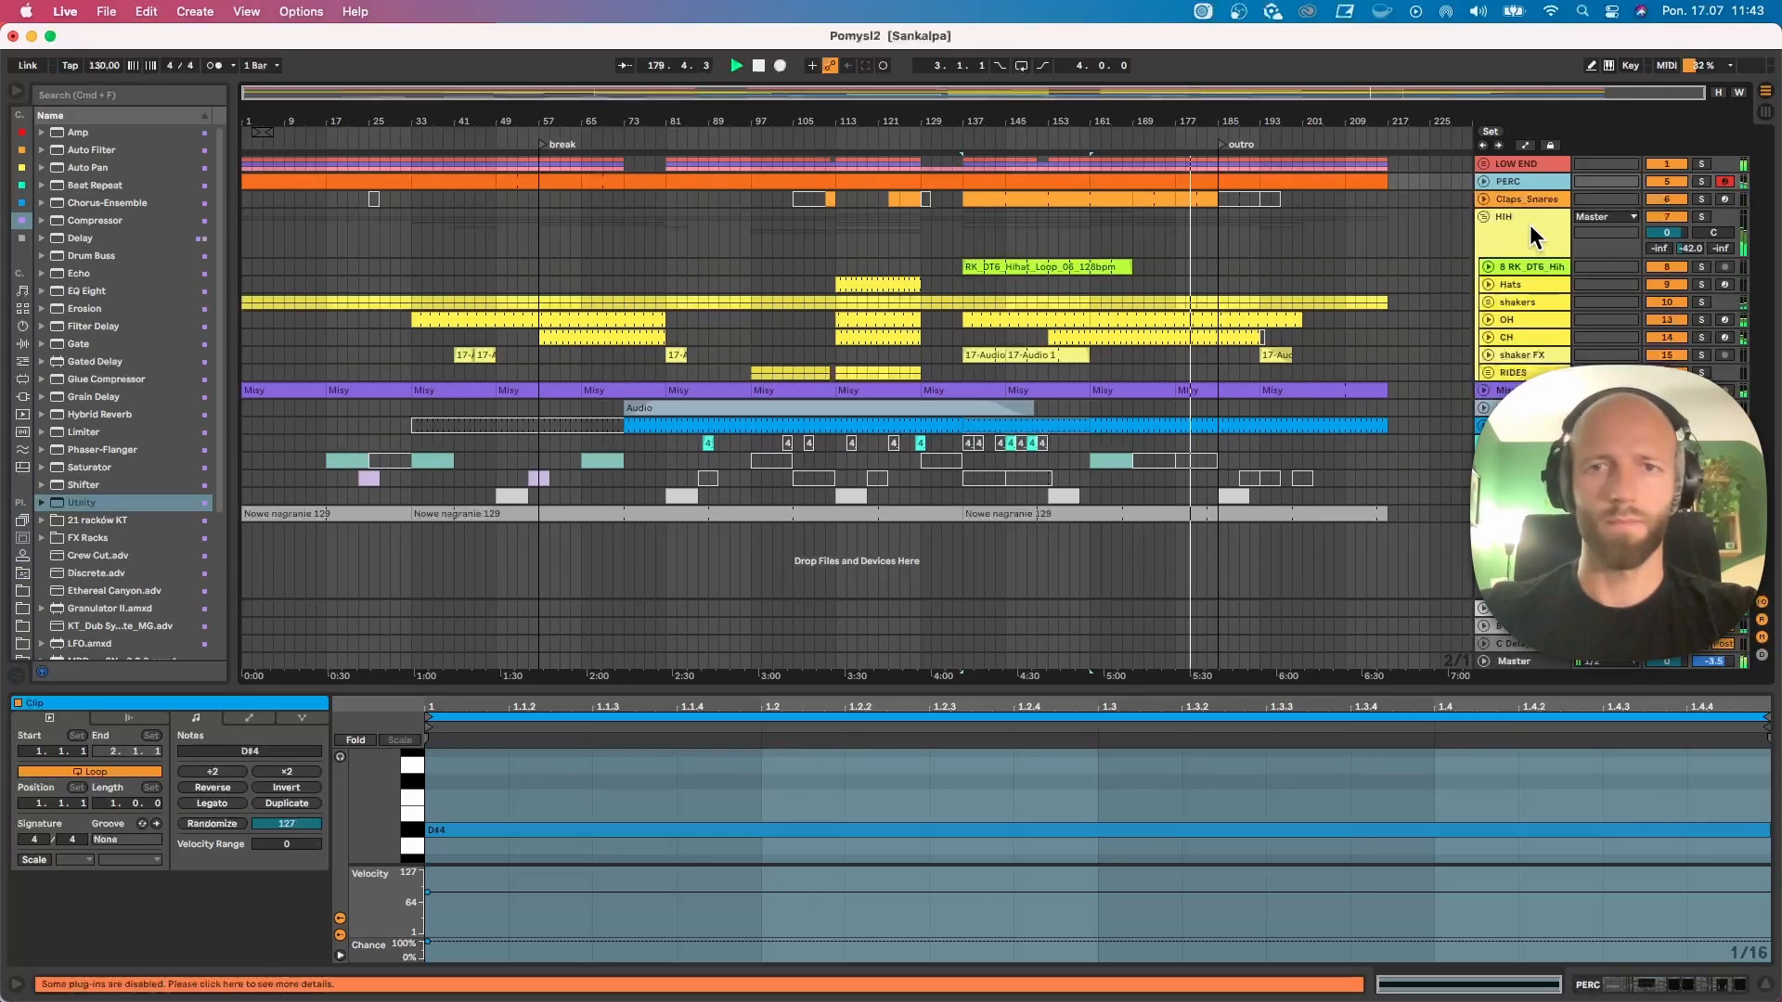
Step: Reshape the fade-out curve of the 17-Audio 1 clip at bar 193 on the shaker FX track so it drops earlier
{"action": "left_click", "coordinate": [1465, 241]}
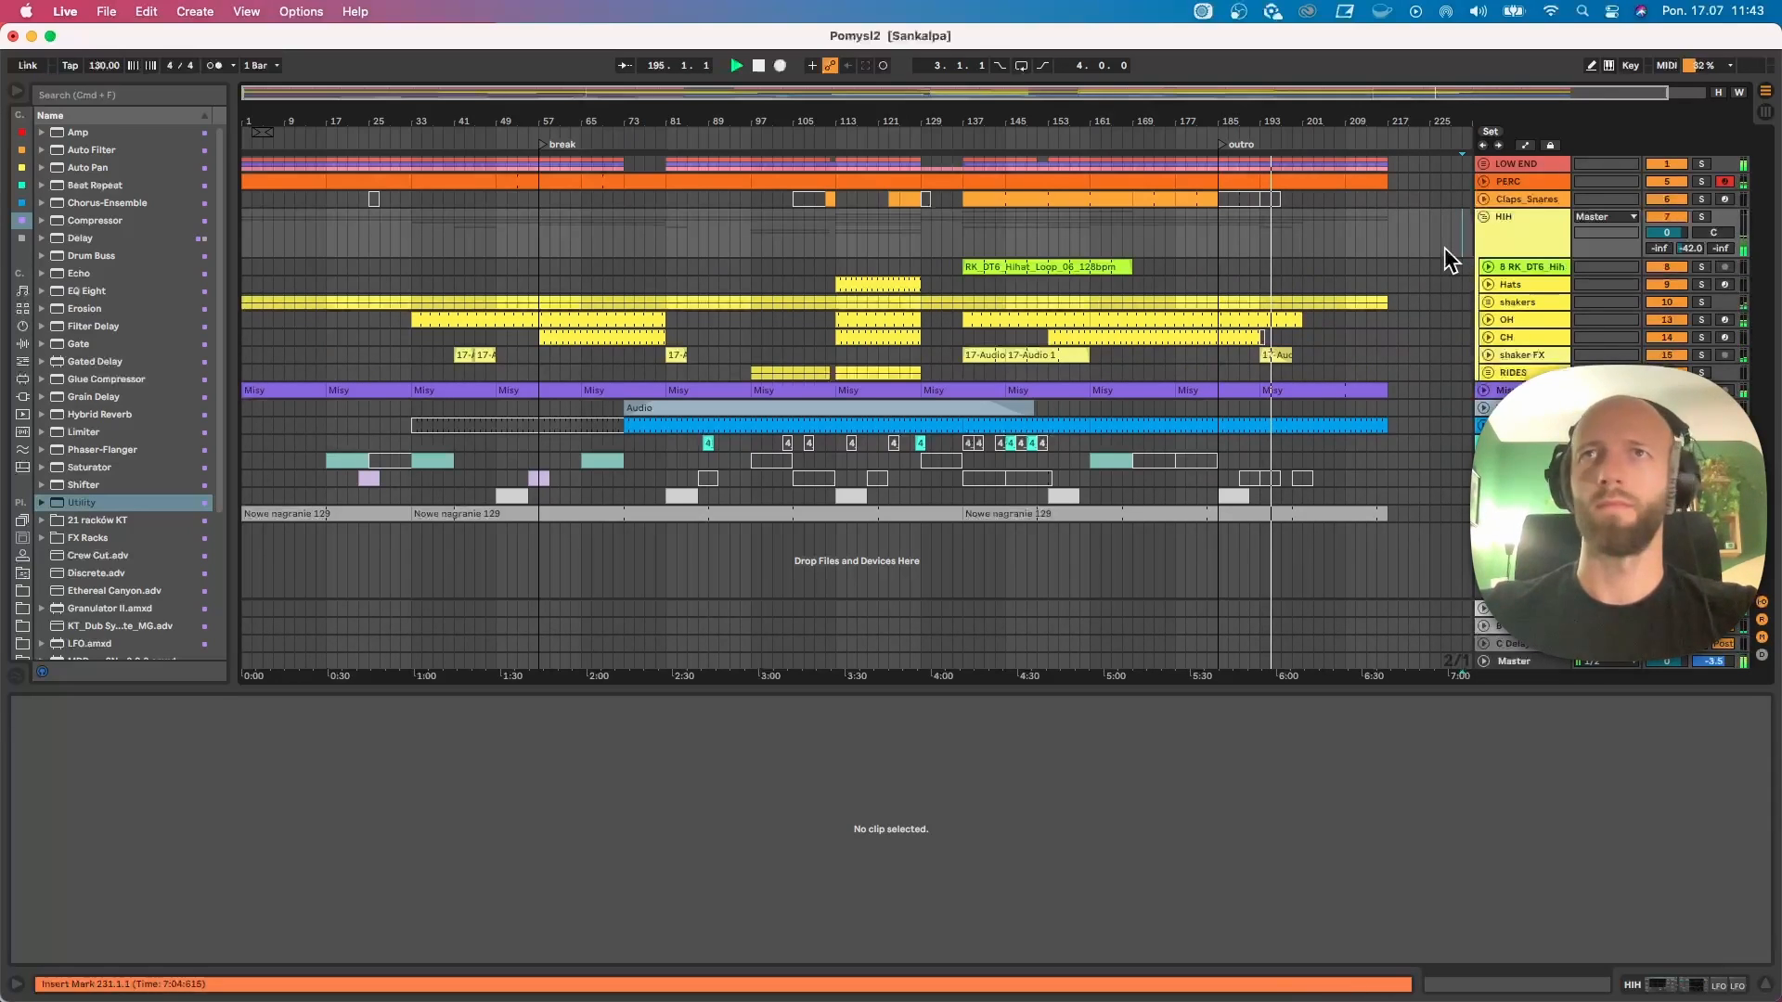
{"action": "left_click", "coordinate": [1489, 353]}
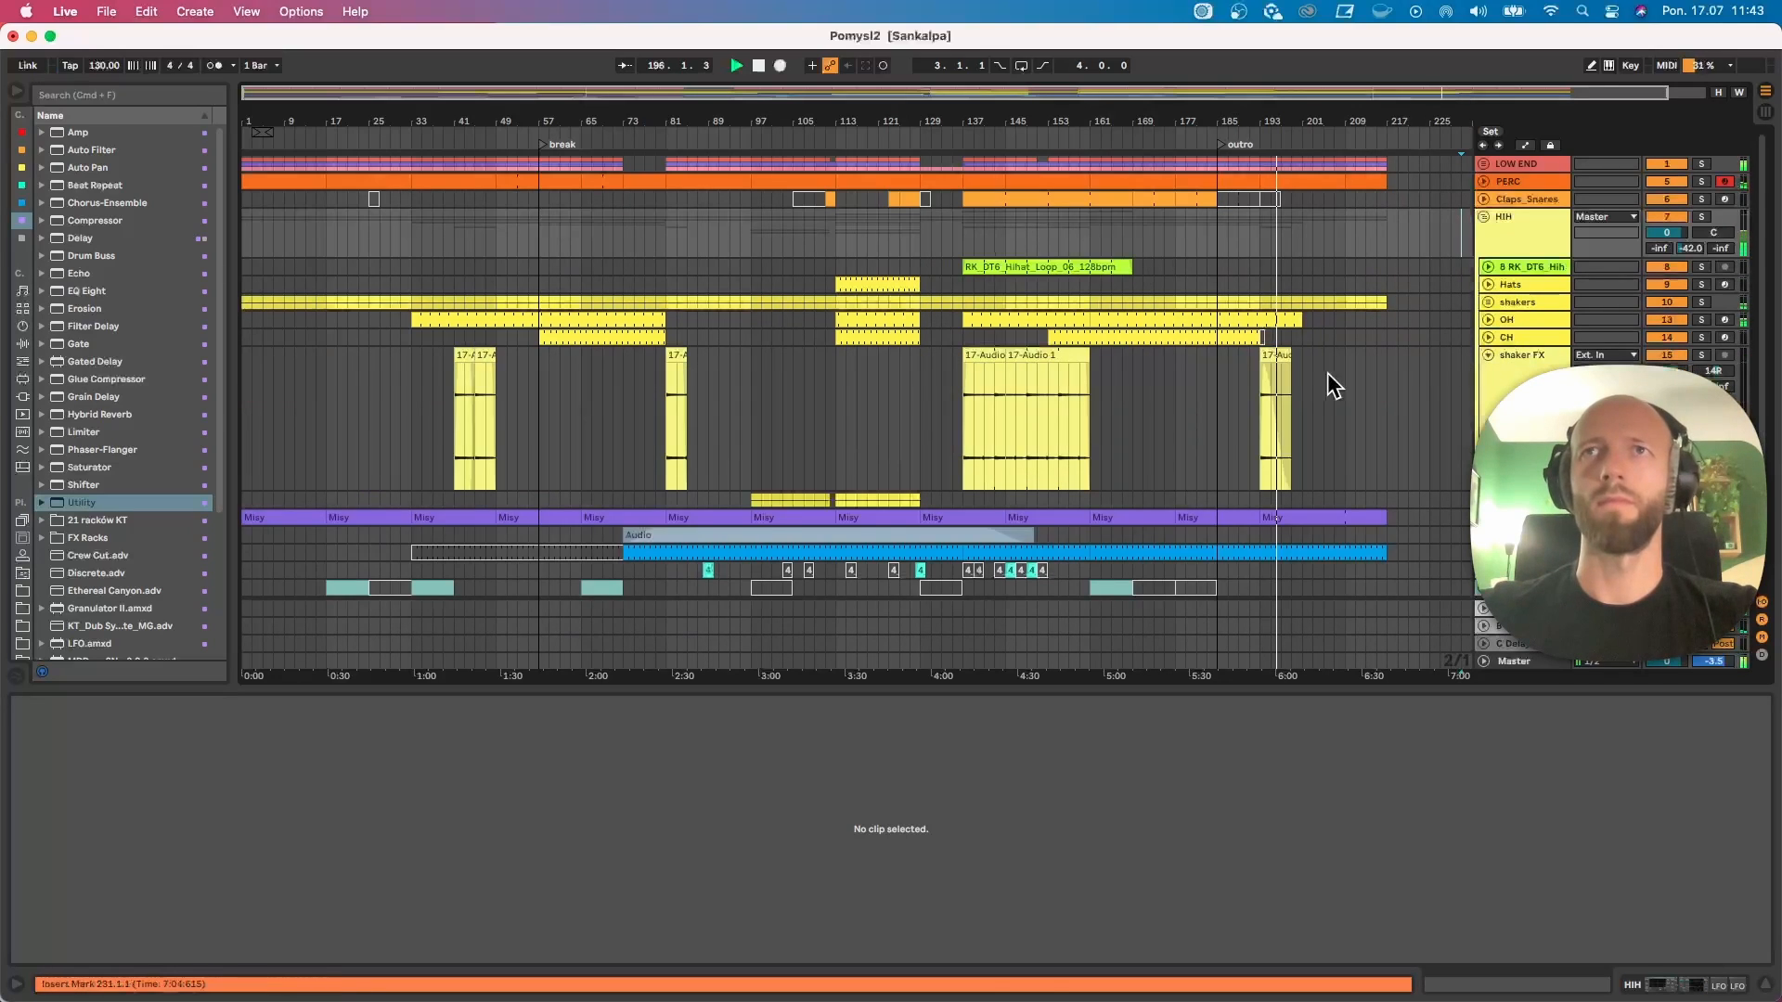
{"action": "left_click_drag", "start_coordinate": [1297, 121], "coordinate": [1297, 151]}
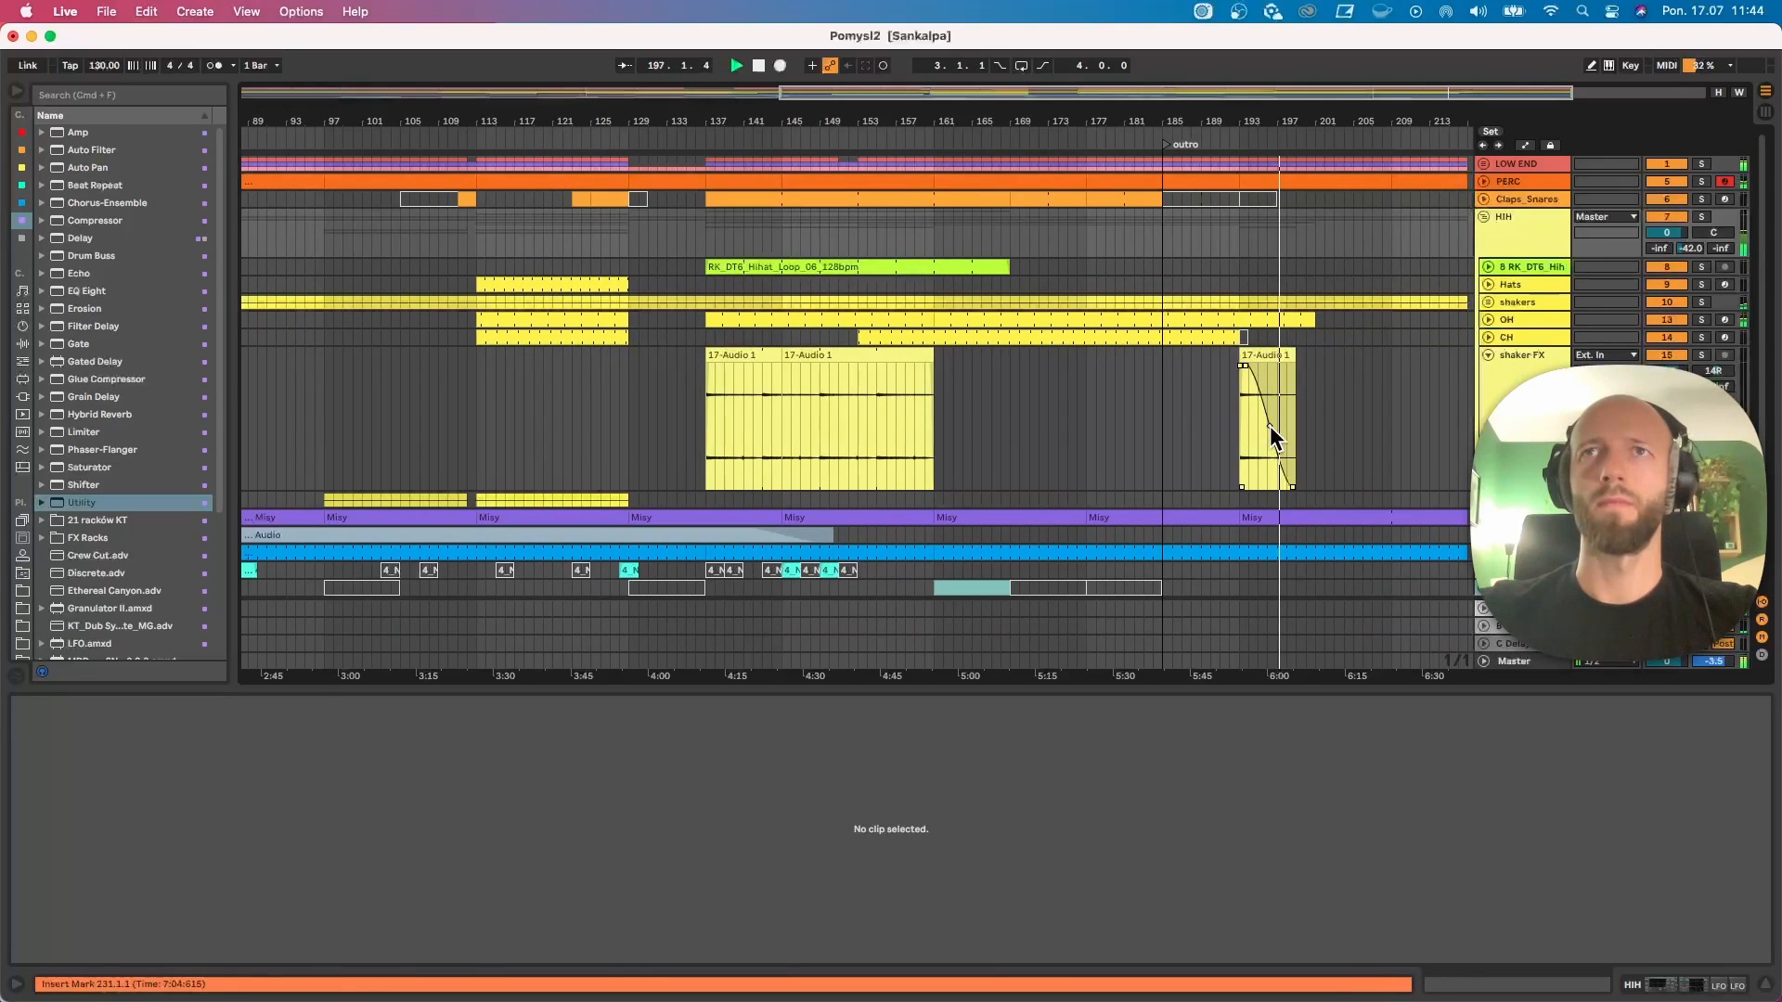
{"action": "left_click_drag", "start_coordinate": [1270, 427], "coordinate": [1258, 425]}
{"action": "left_click_drag", "start_coordinate": [1317, 122], "coordinate": [1259, 117]}
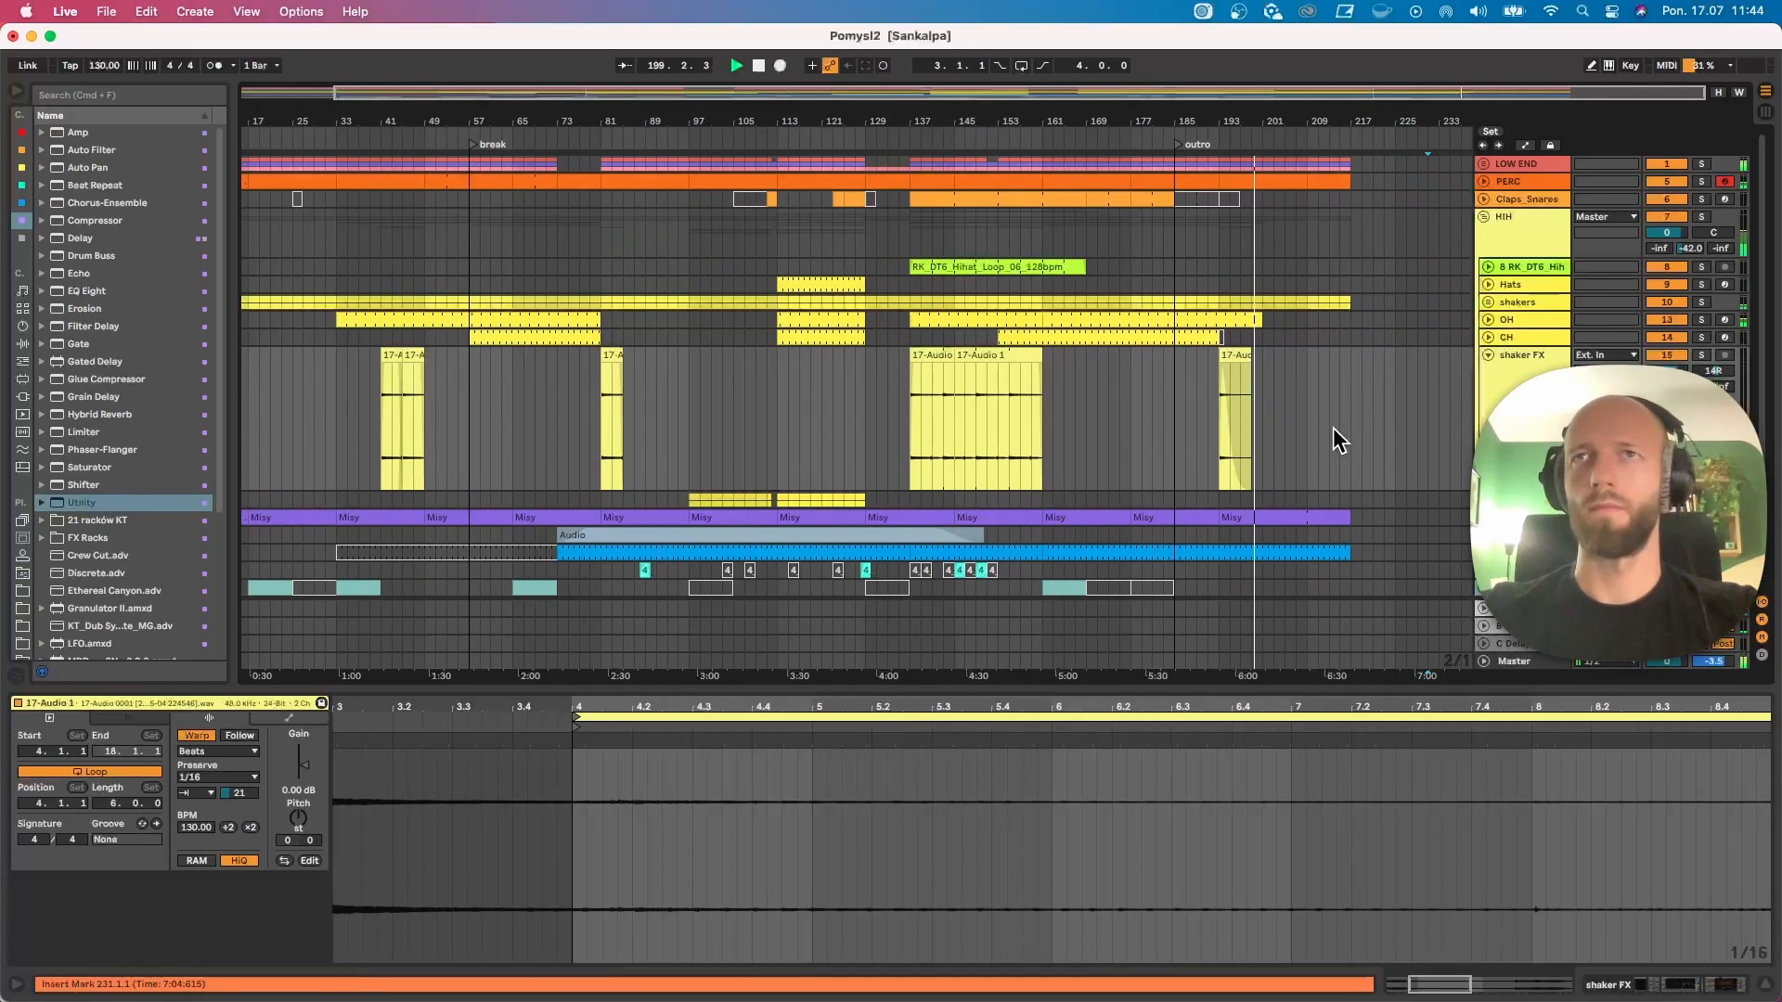
{"action": "left_click", "coordinate": [1488, 355]}
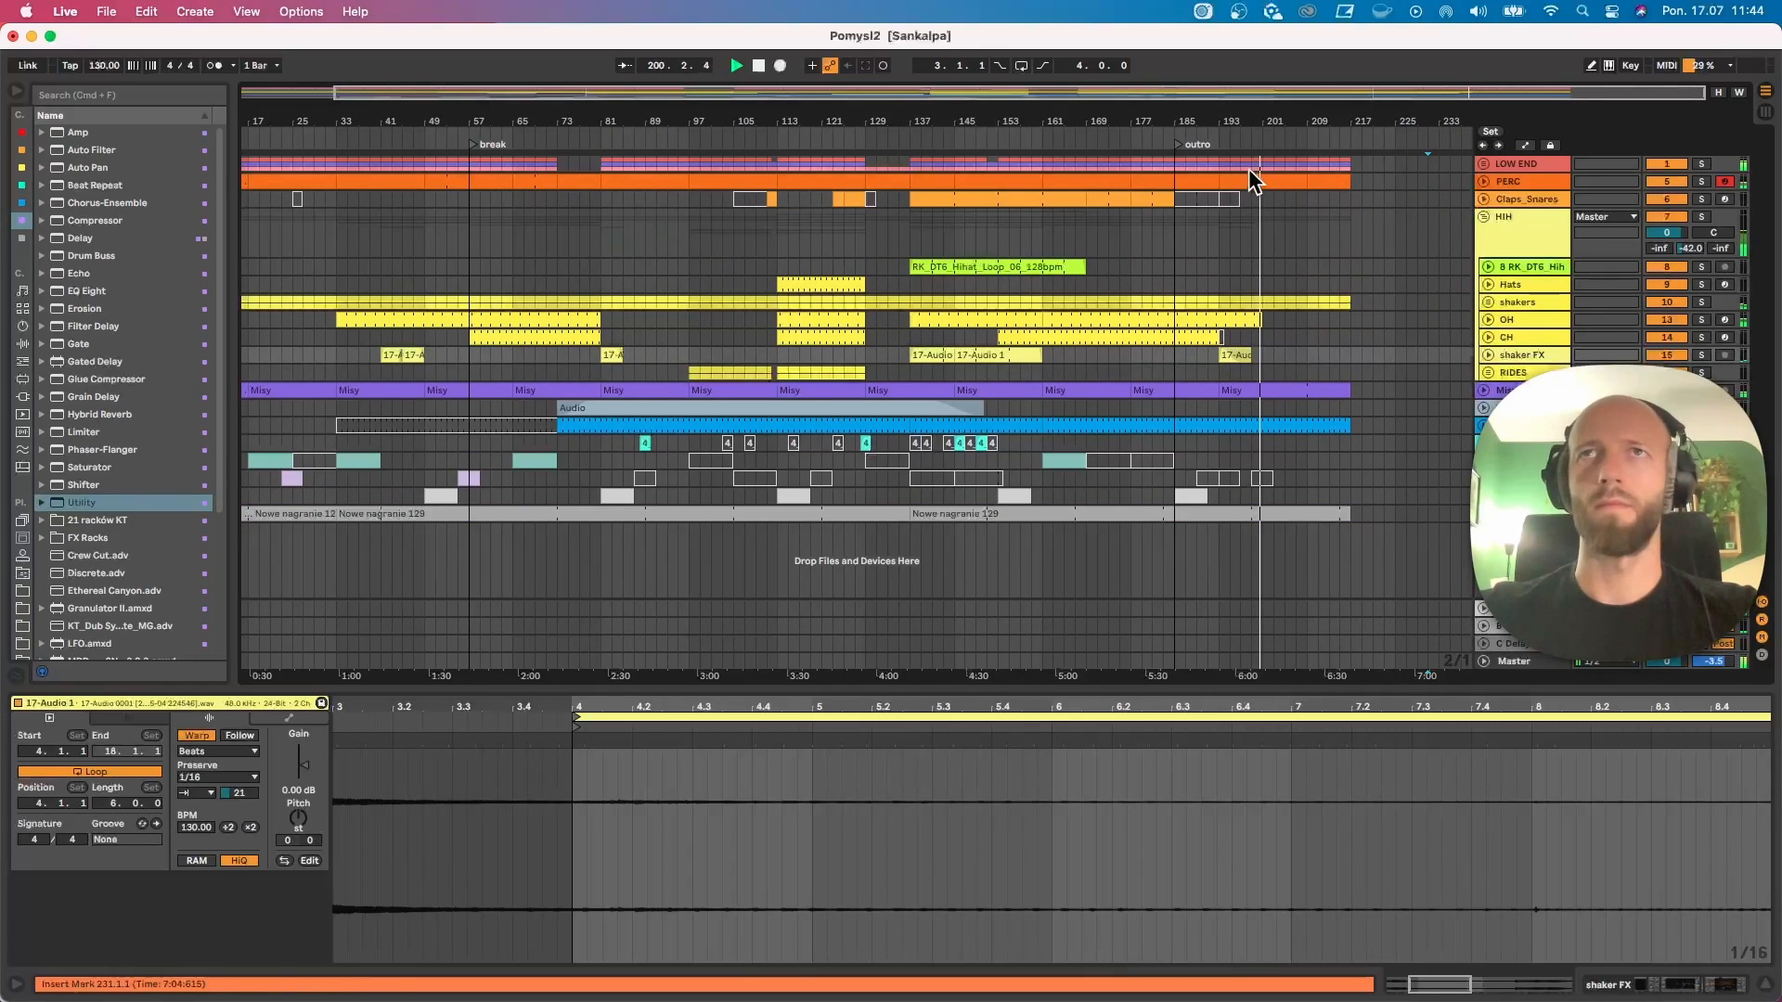
Step: Unfold the DRIFT TOP track at a reduced height in the full arrangement view and stop playback
{"action": "left_click_drag", "start_coordinate": [1266, 121], "coordinate": [1276, 122]}
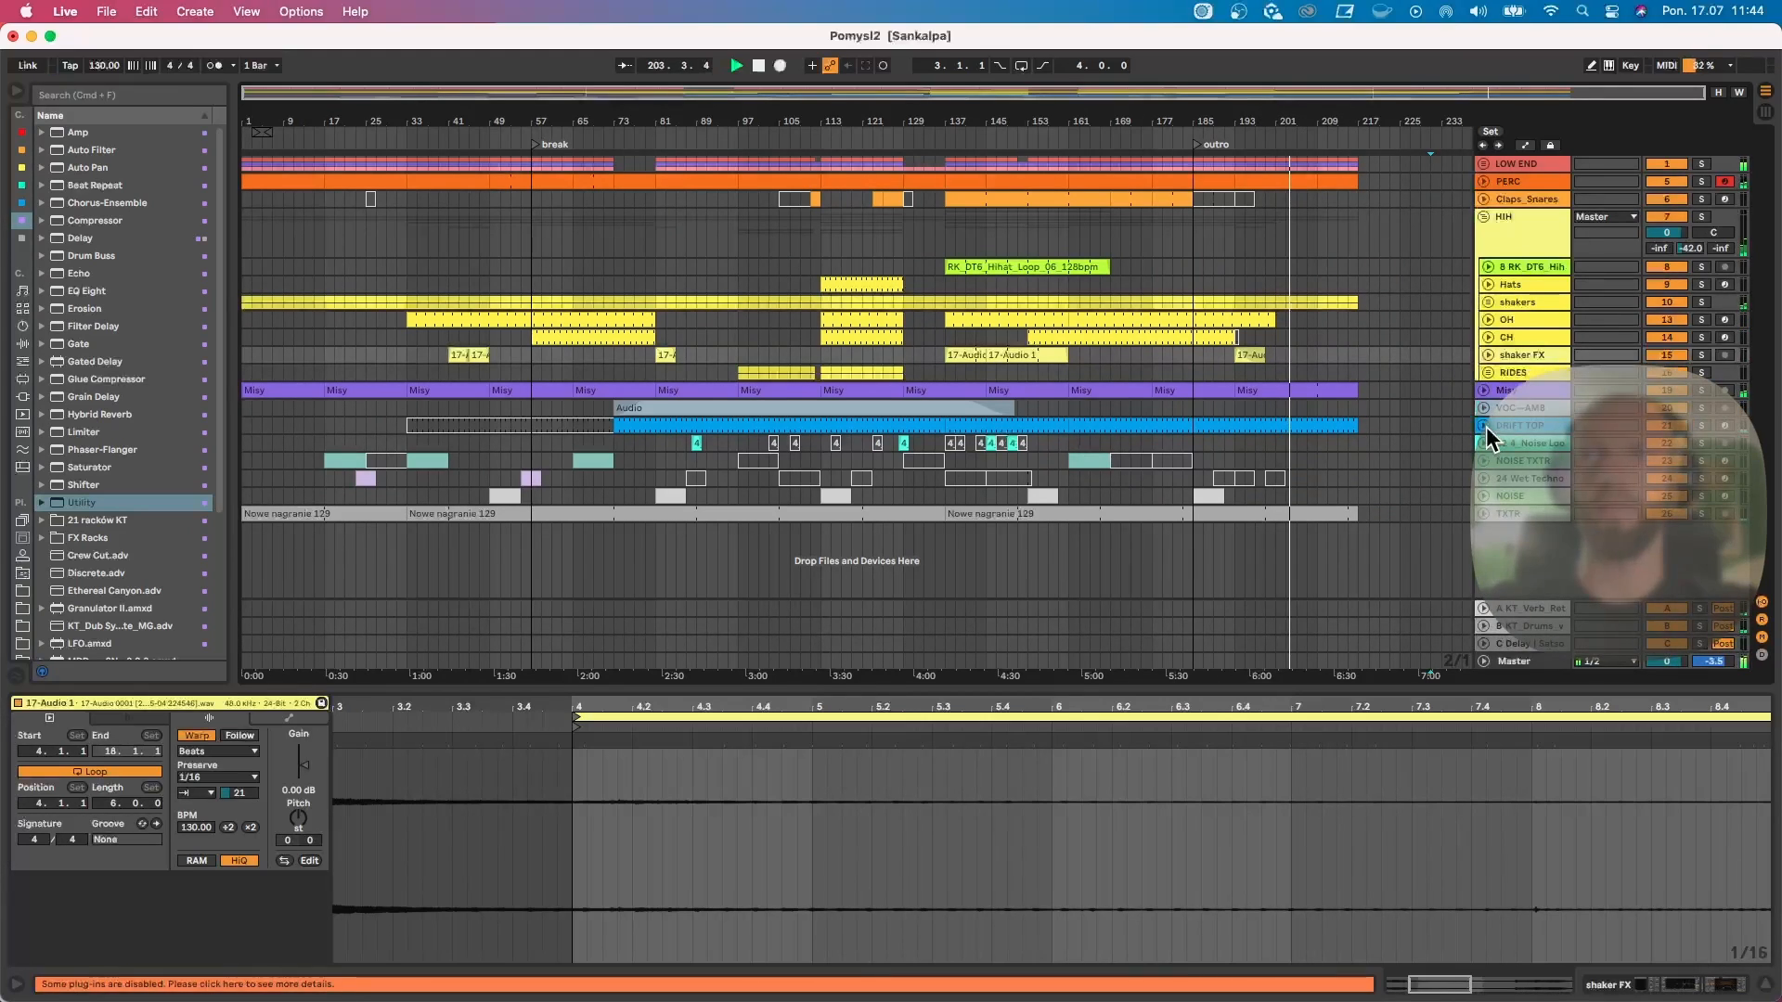
{"action": "left_click_drag", "start_coordinate": [1488, 434], "coordinate": [1483, 479]}
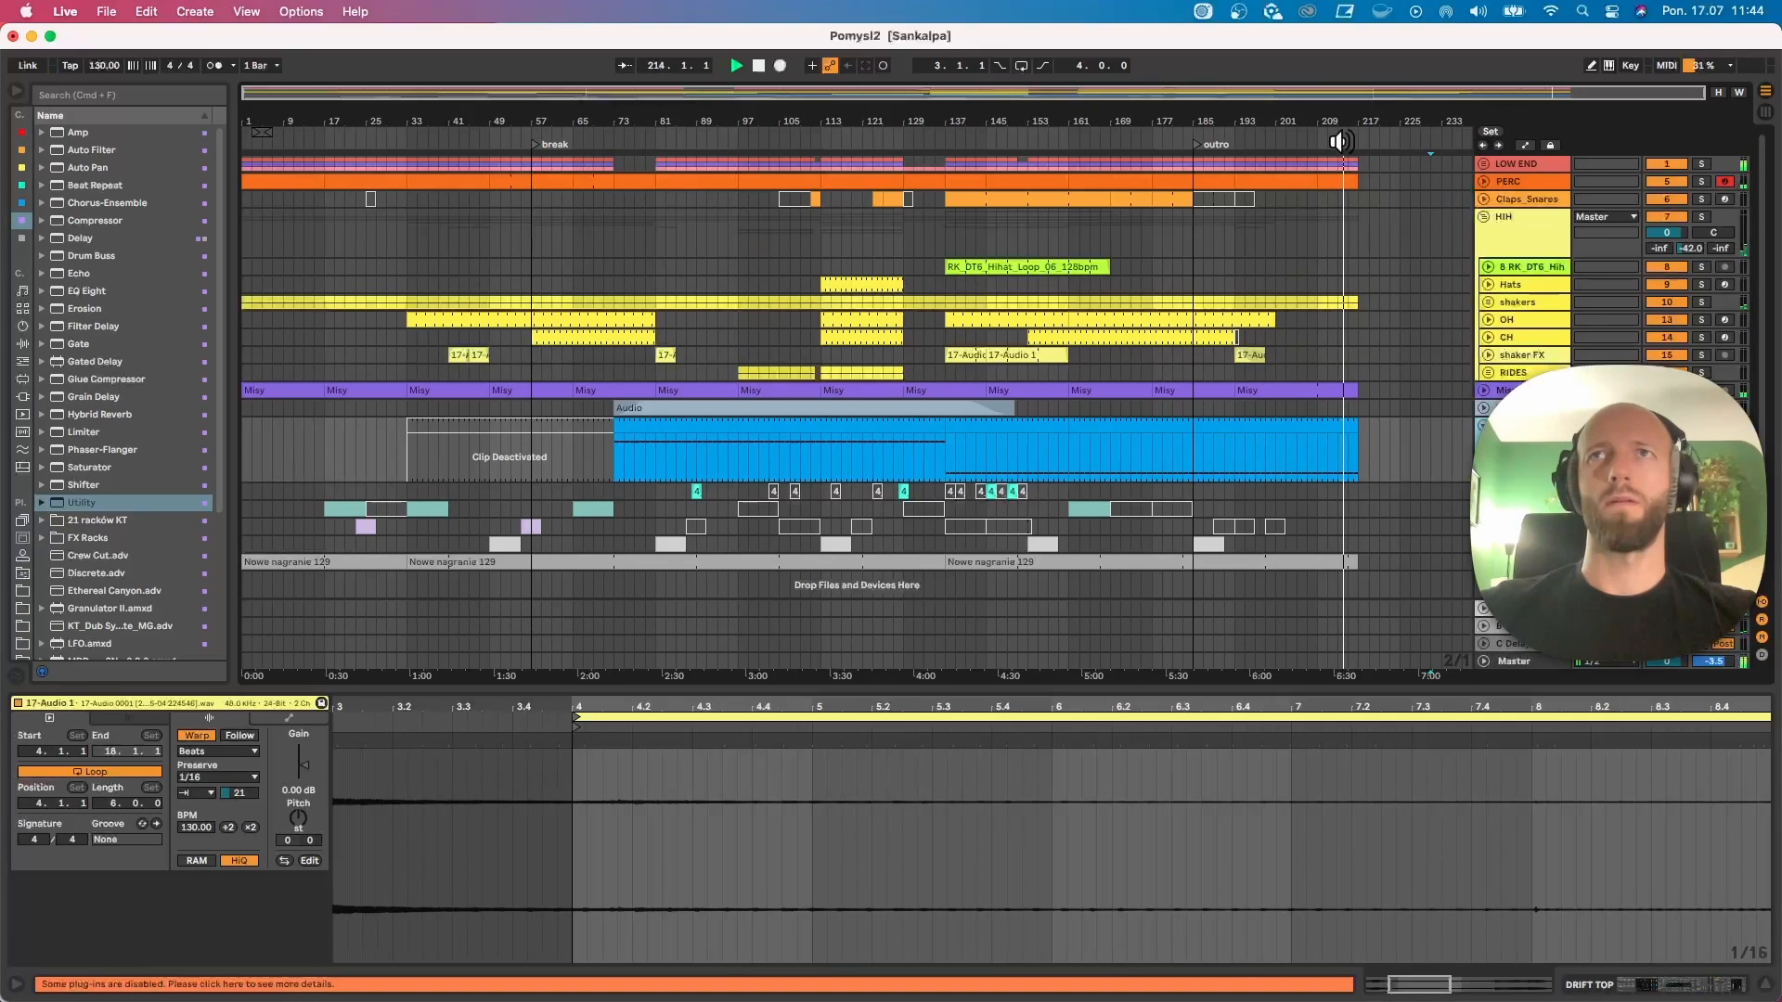
{"action": "key", "text": "space"}
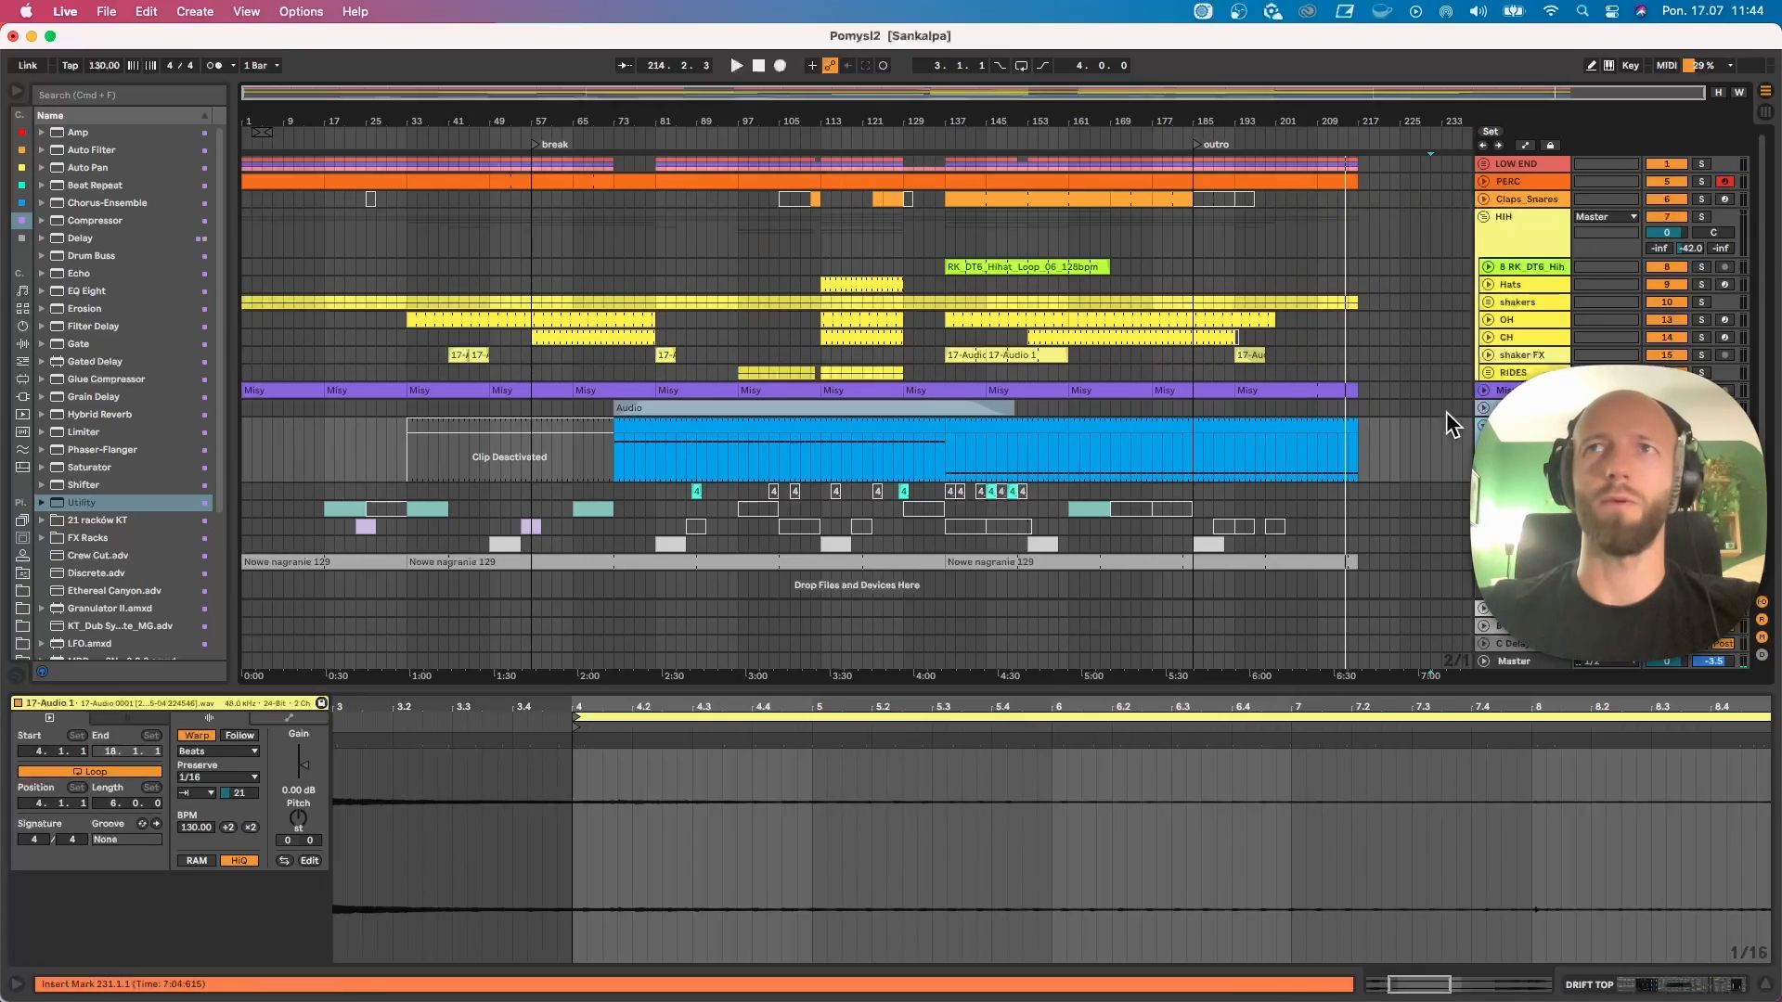
Step: Unfold the LOW END group and its KT_Dark Warm Bassline track, reducing the bassline track's height
{"action": "left_click", "coordinate": [1478, 166]}
{"action": "left_click", "coordinate": [1489, 234]}
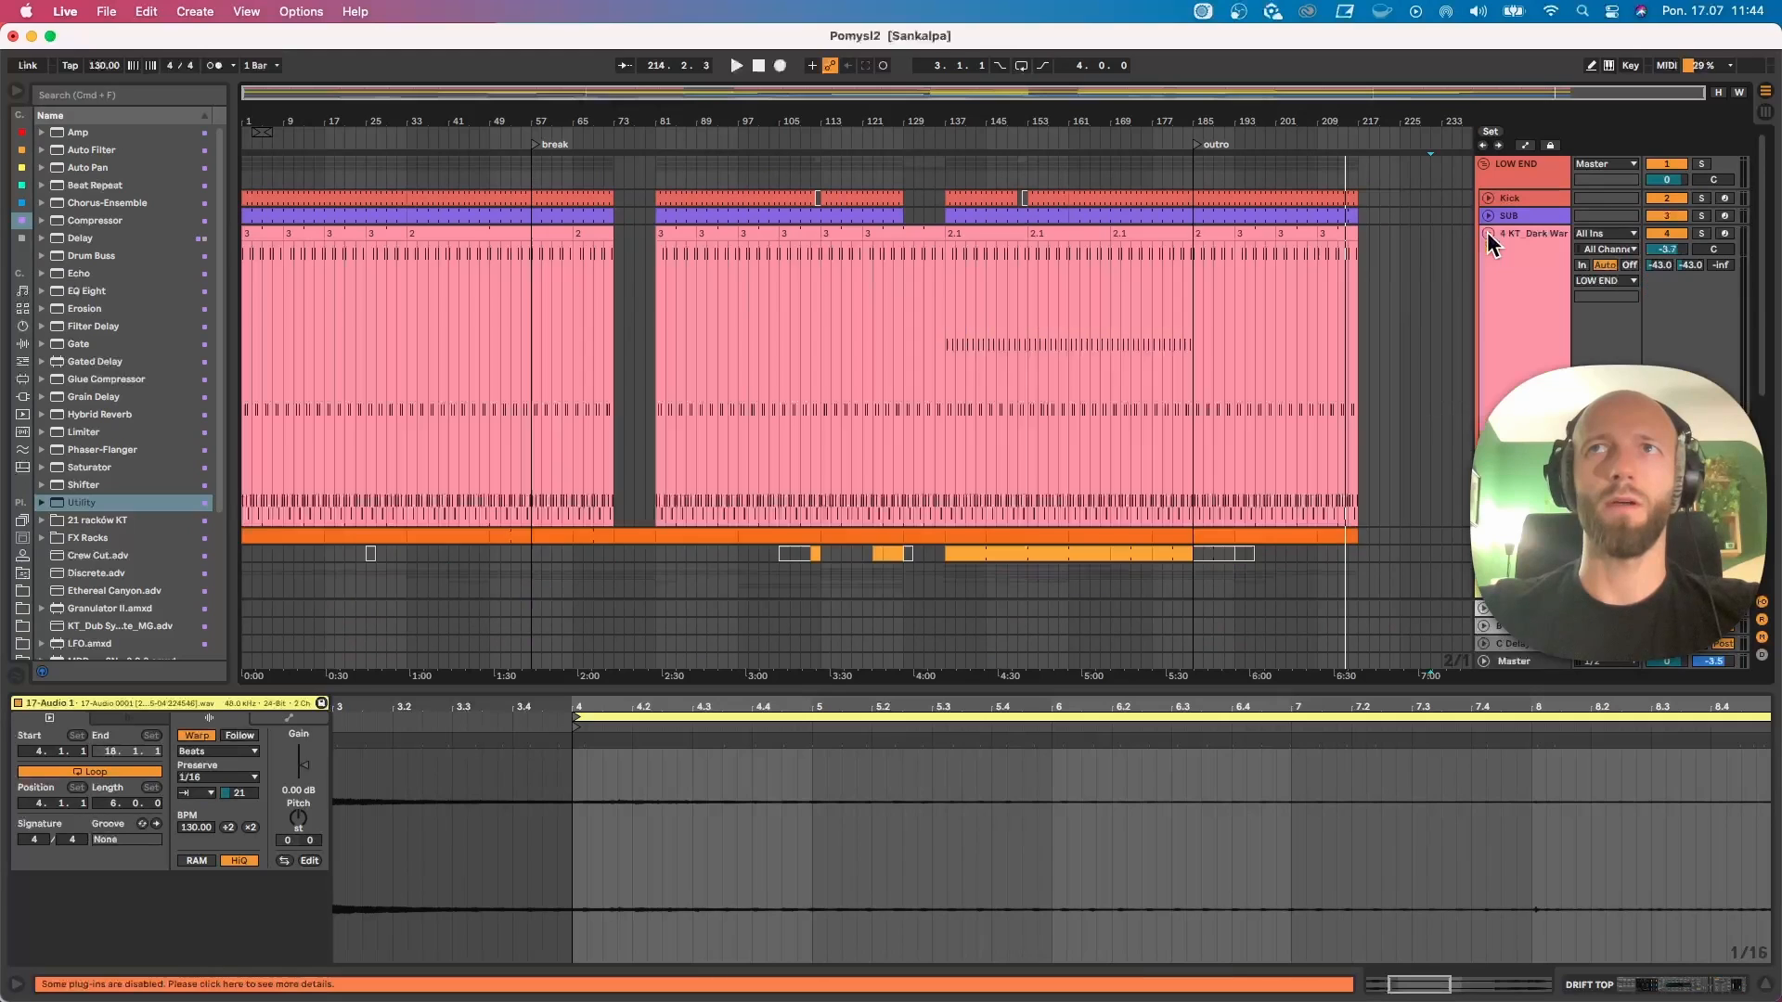
{"action": "left_click_drag", "start_coordinate": [1494, 524], "coordinate": [1495, 404]}
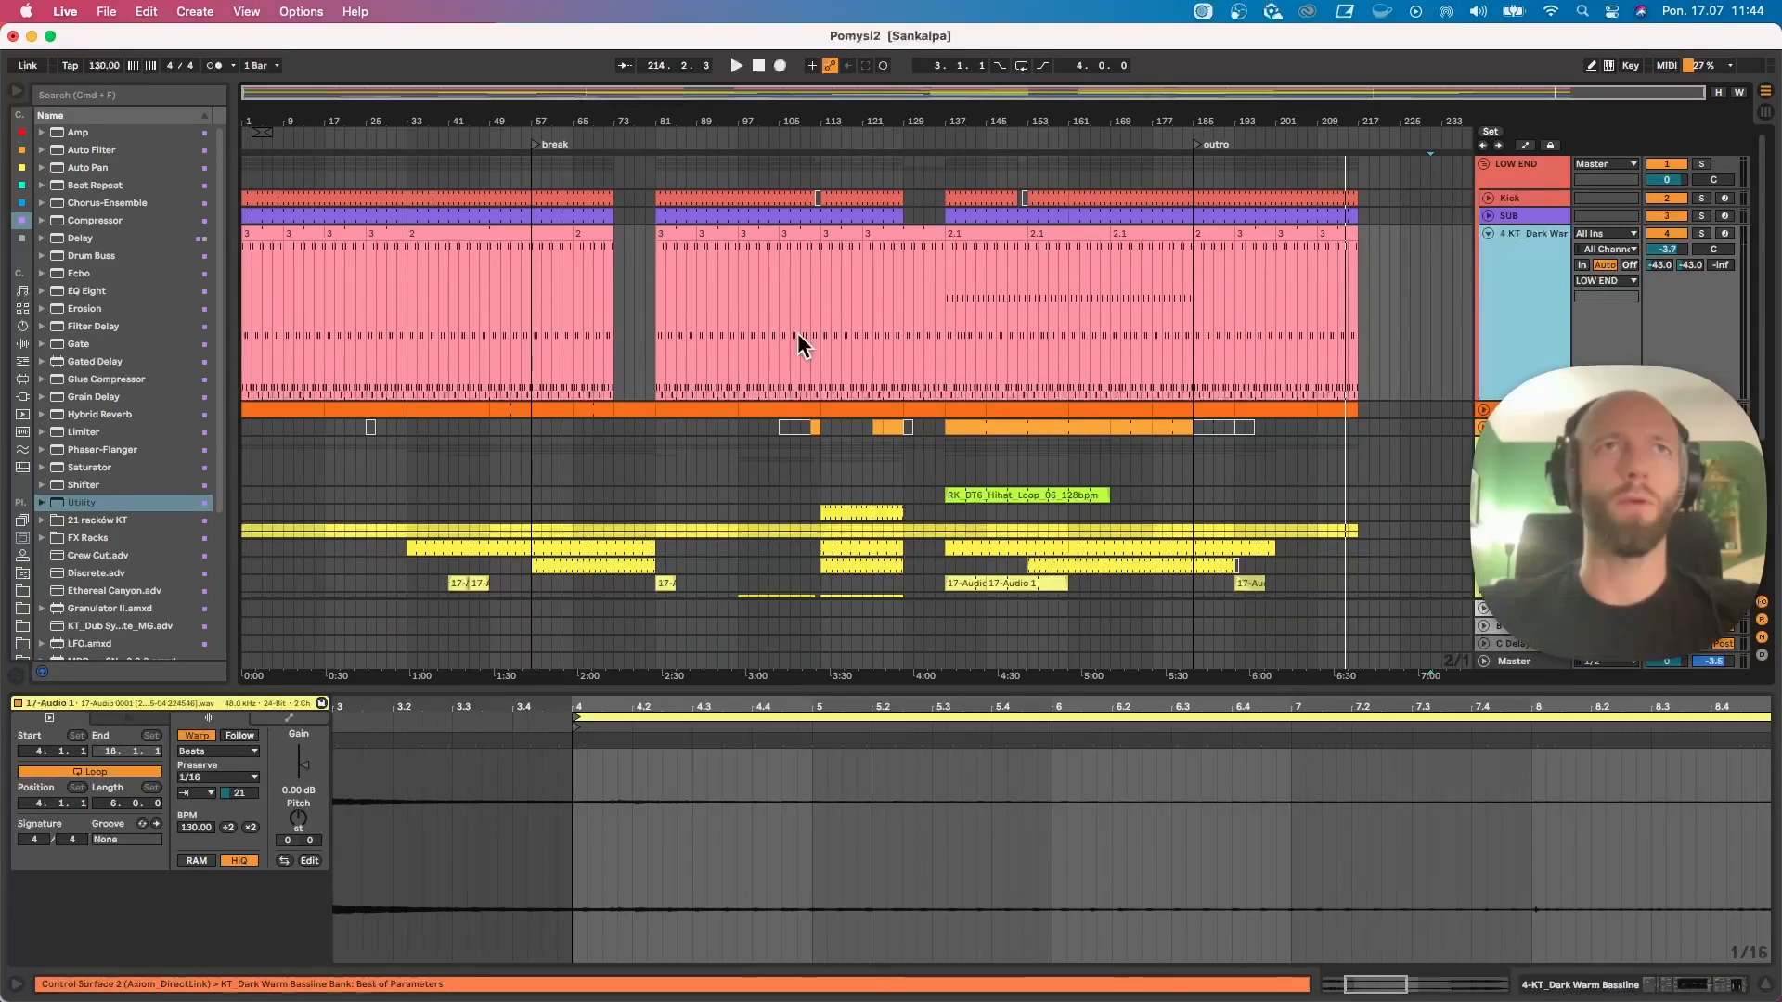
Step: Solo the KT_Dark Warm Bassline track, play it briefly from bar 1 and show its device chain
{"action": "left_click", "coordinate": [244, 232]}
{"action": "key", "text": "space"}
{"action": "left_click", "coordinate": [1701, 234]}
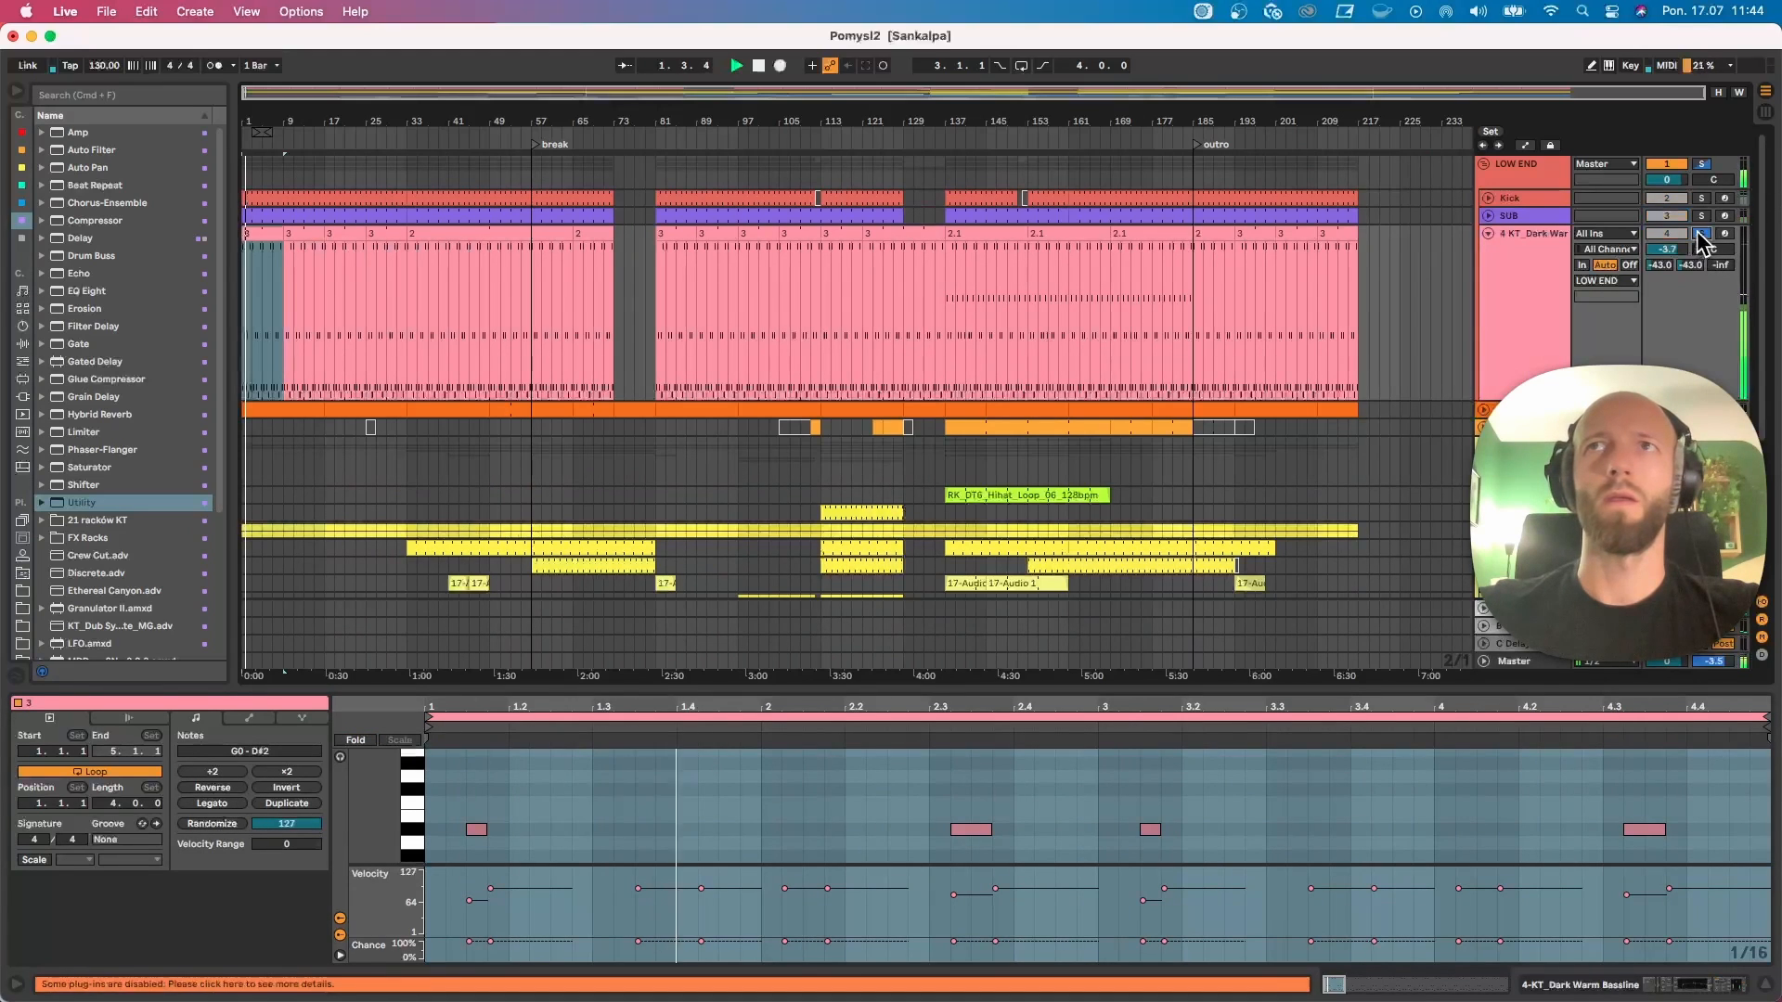
{"action": "double_click", "coordinate": [1544, 261]}
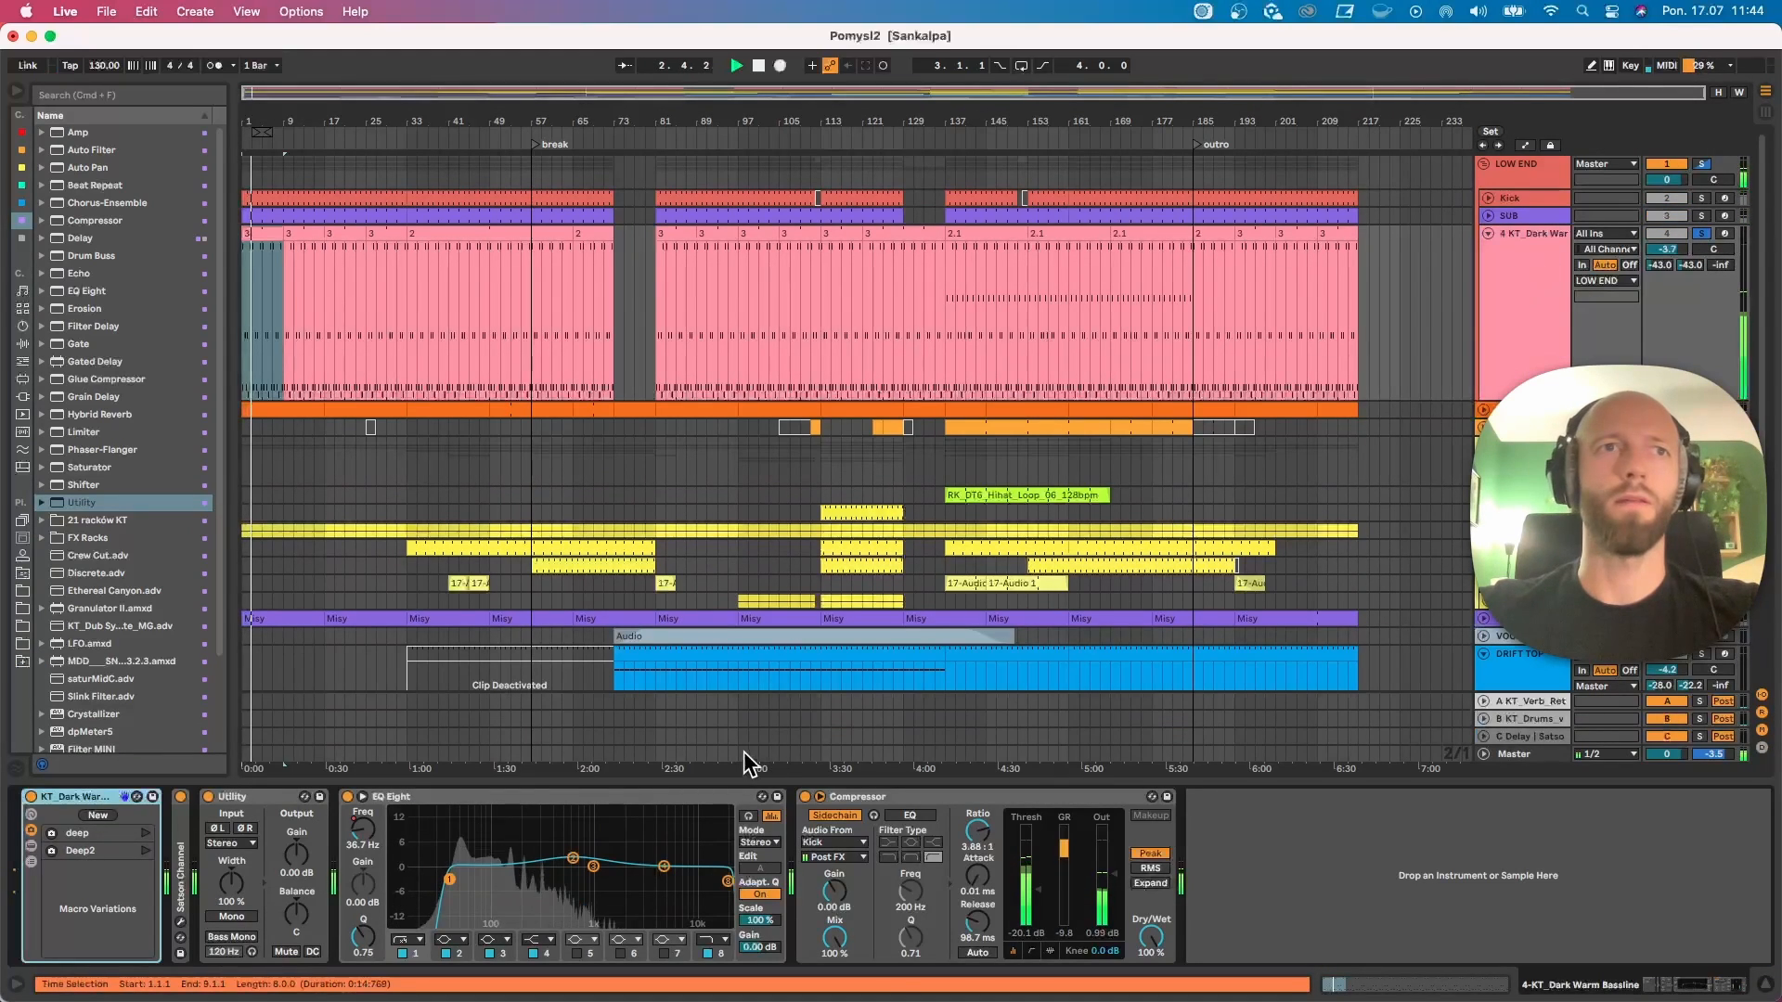
{"action": "key", "text": "space"}
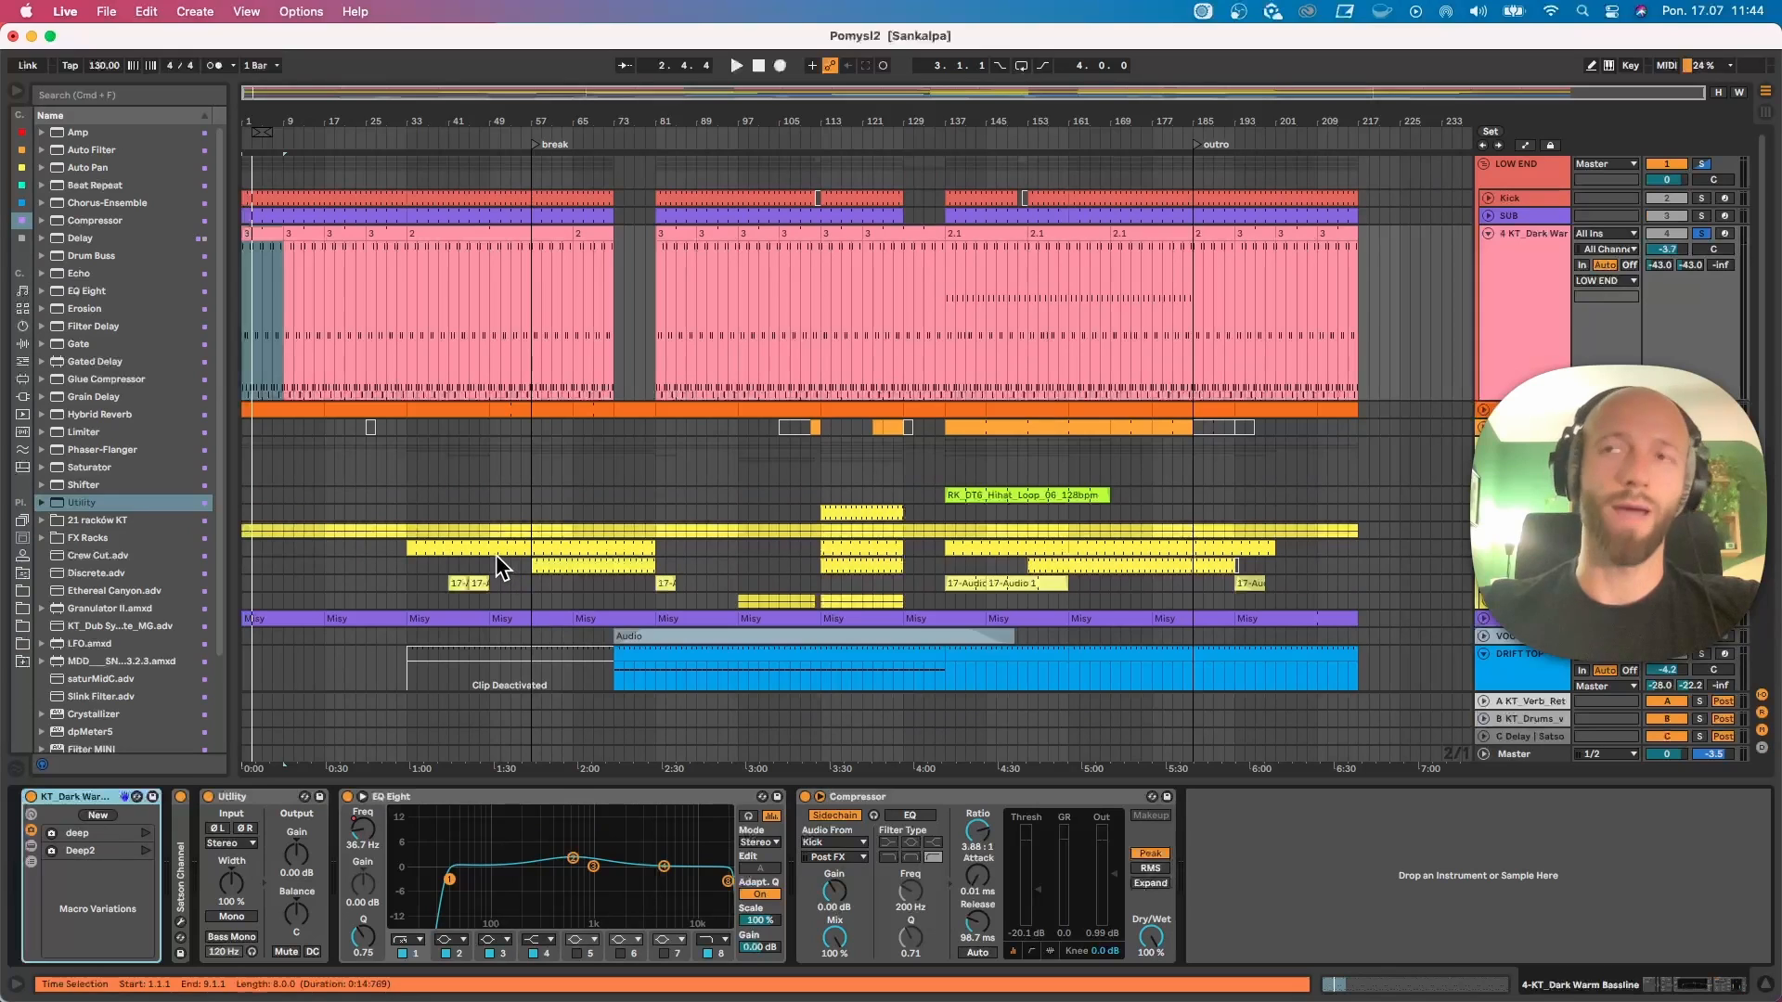
Step: Expand the KT_Dark Warm Bassline rack's devices and macros and show the FLTR FRQ macro's automation in the arrangement
{"action": "left_click", "coordinate": [1513, 314]}
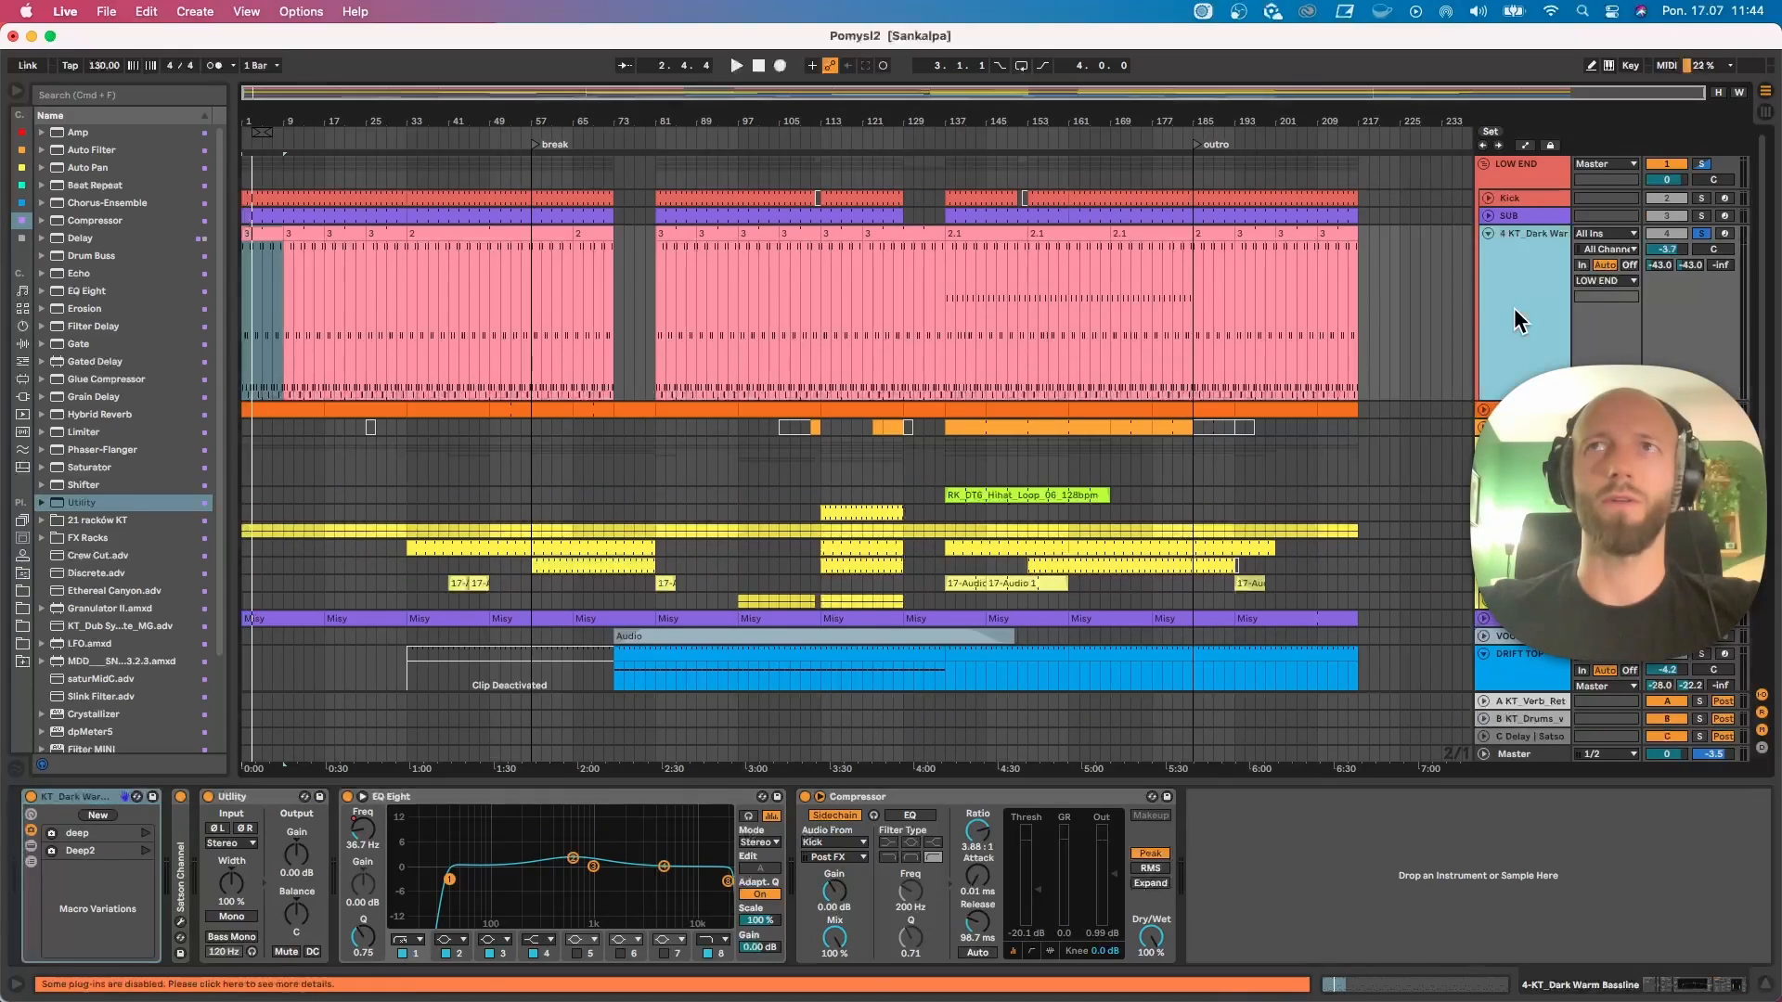
{"action": "left_click", "coordinate": [32, 848]}
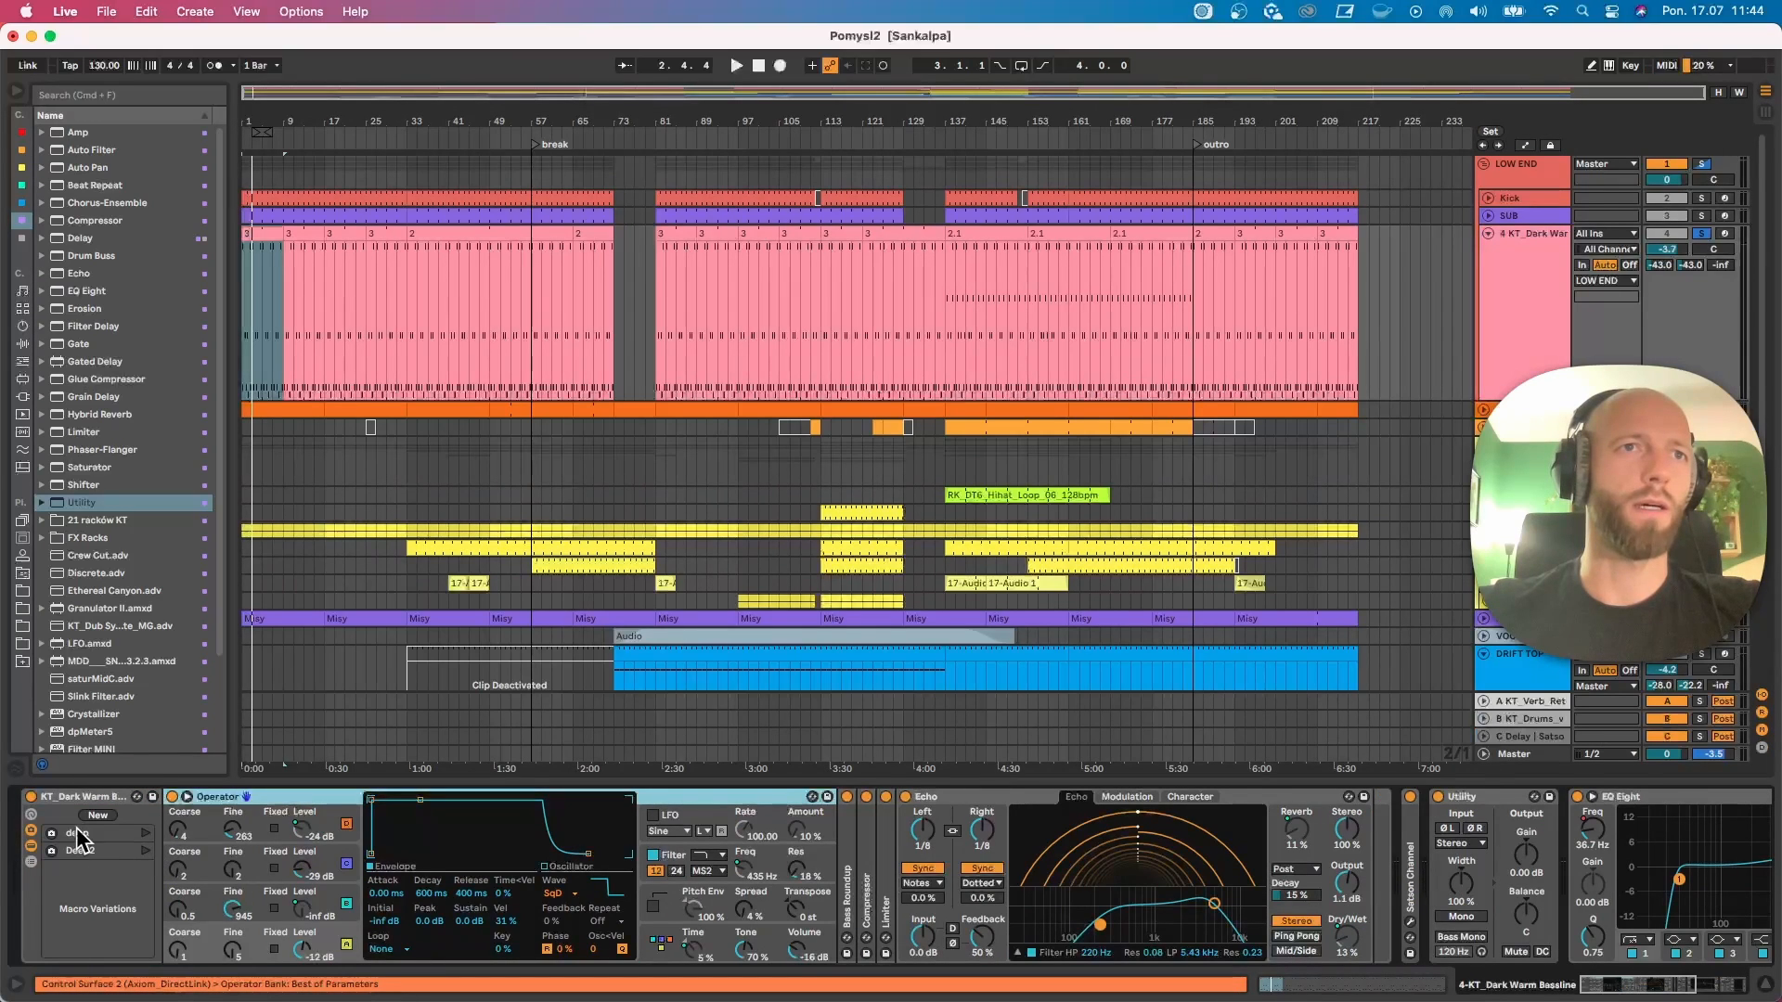
{"action": "left_click", "coordinate": [31, 816]}
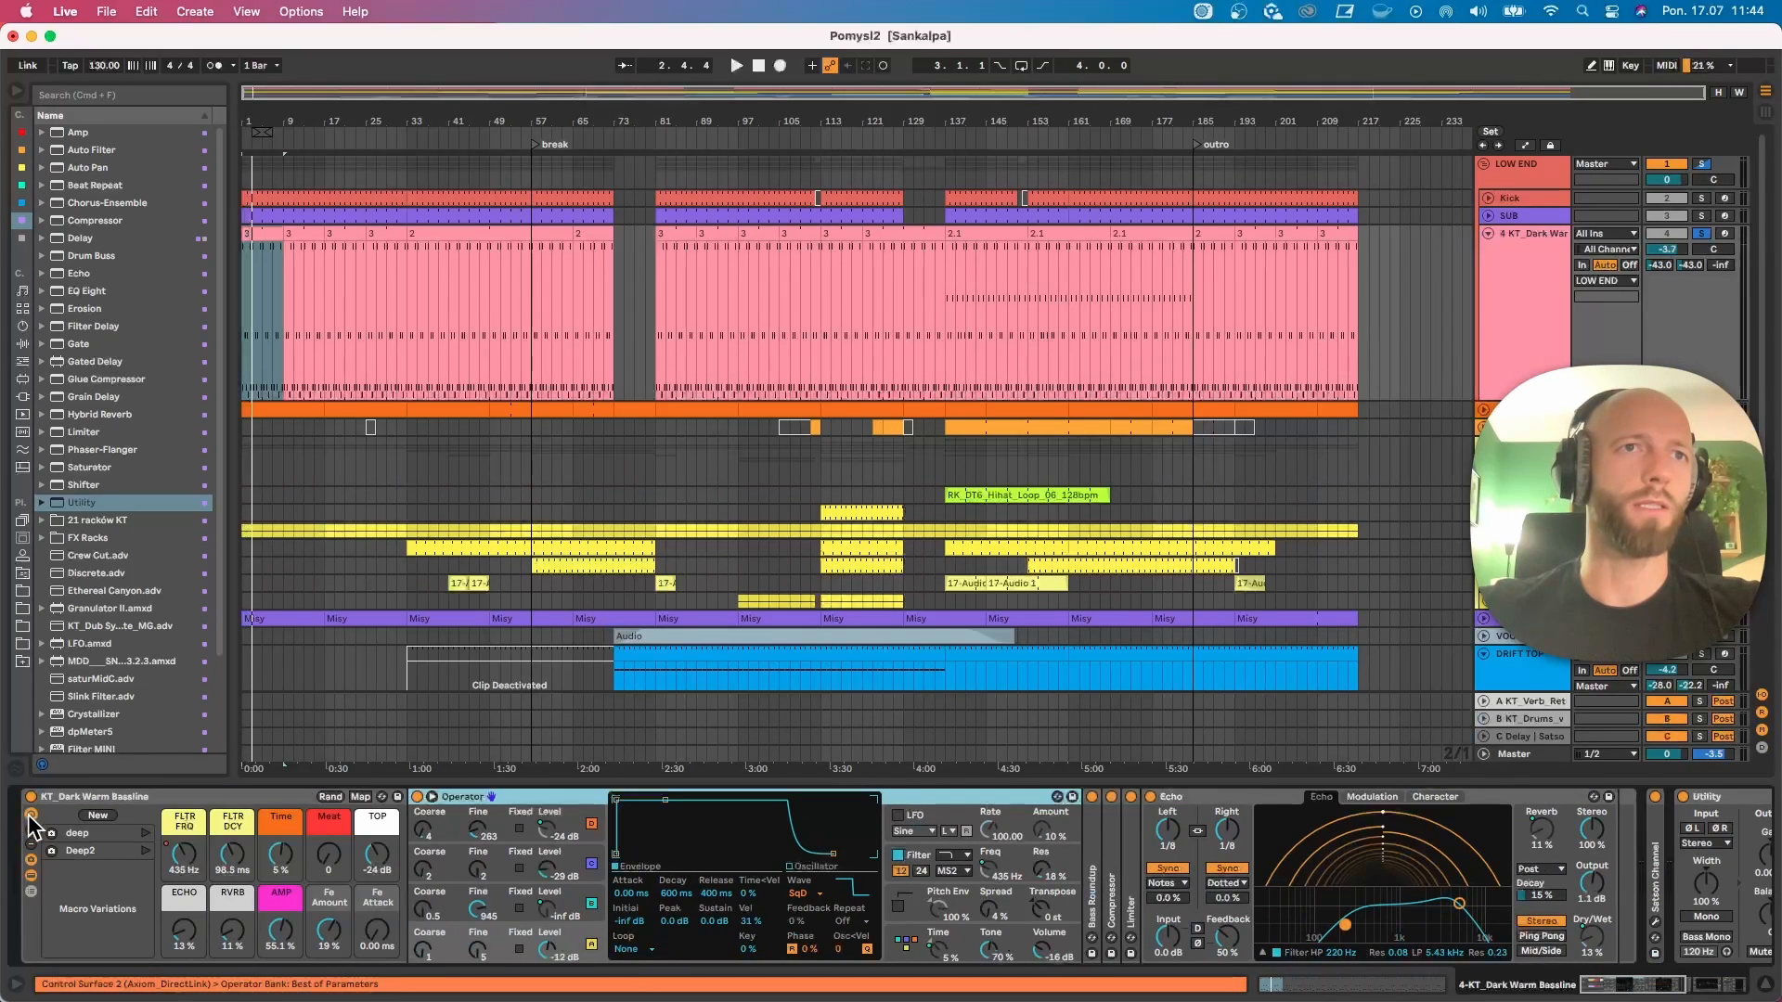
{"action": "right_click", "coordinate": [185, 861]}
{"action": "left_click", "coordinate": [236, 547]}
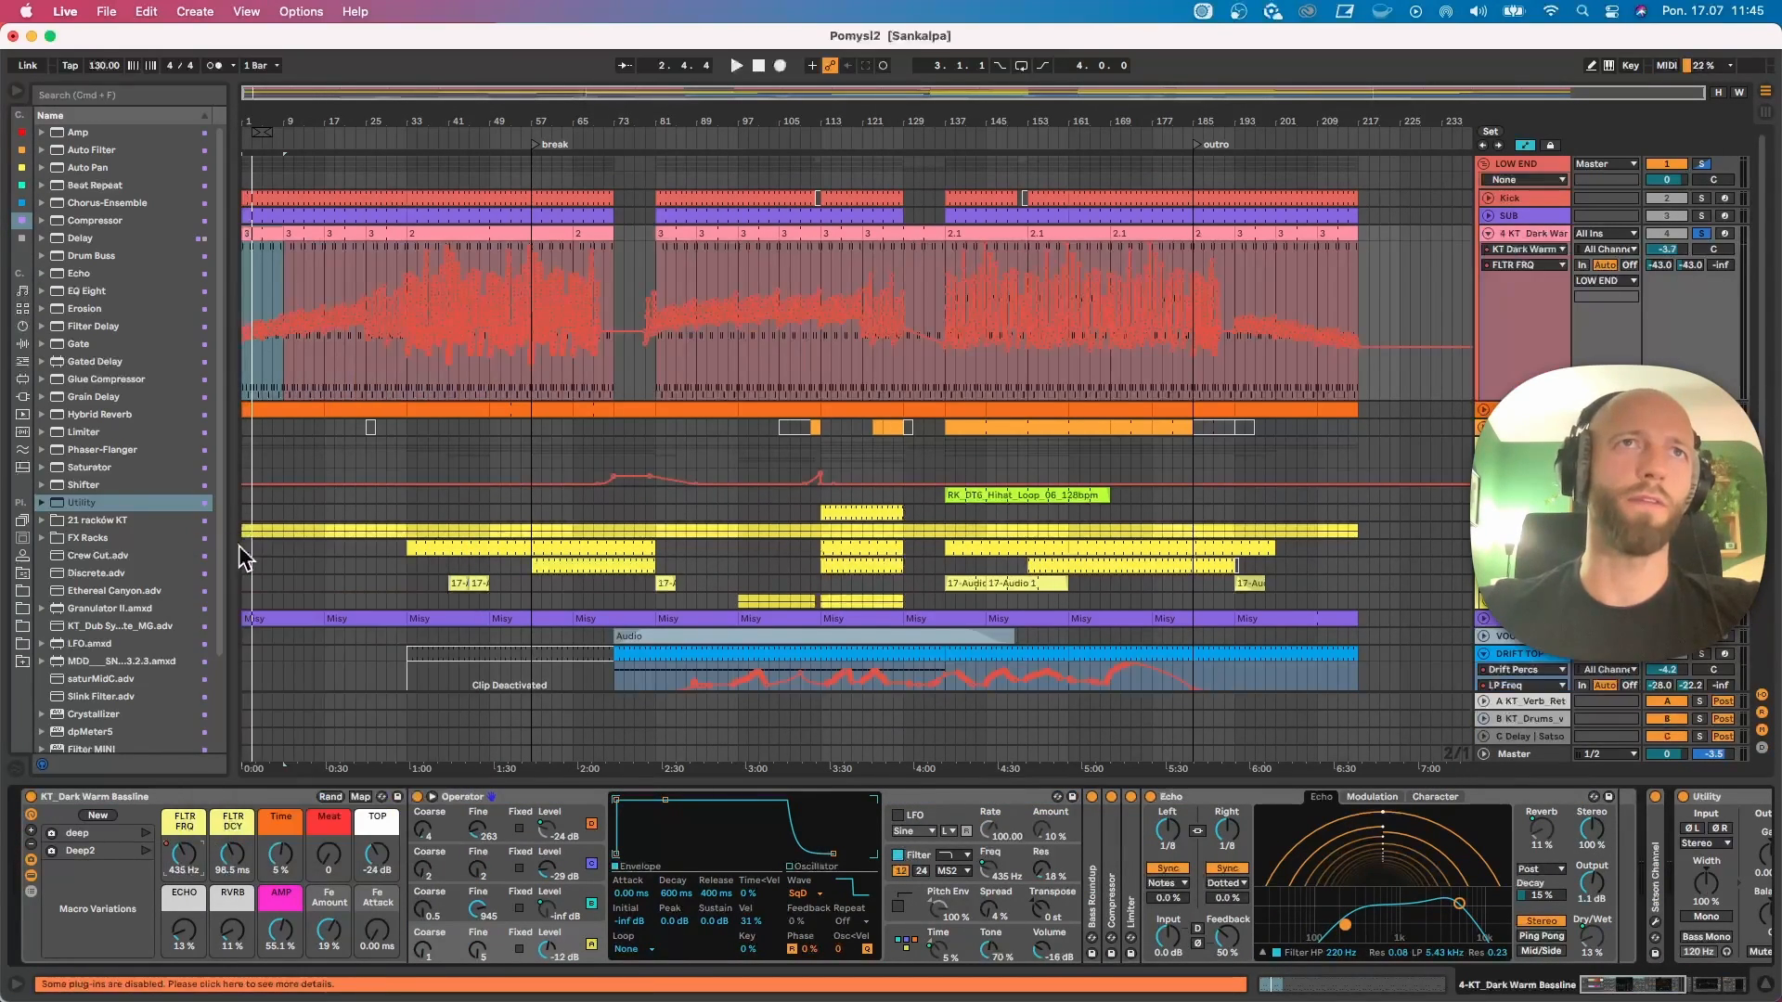
Step: Listen to the soloed bassline's filter automation from bar 1 and from bar 33
{"action": "left_click_drag", "start_coordinate": [304, 124], "coordinate": [417, 124]}
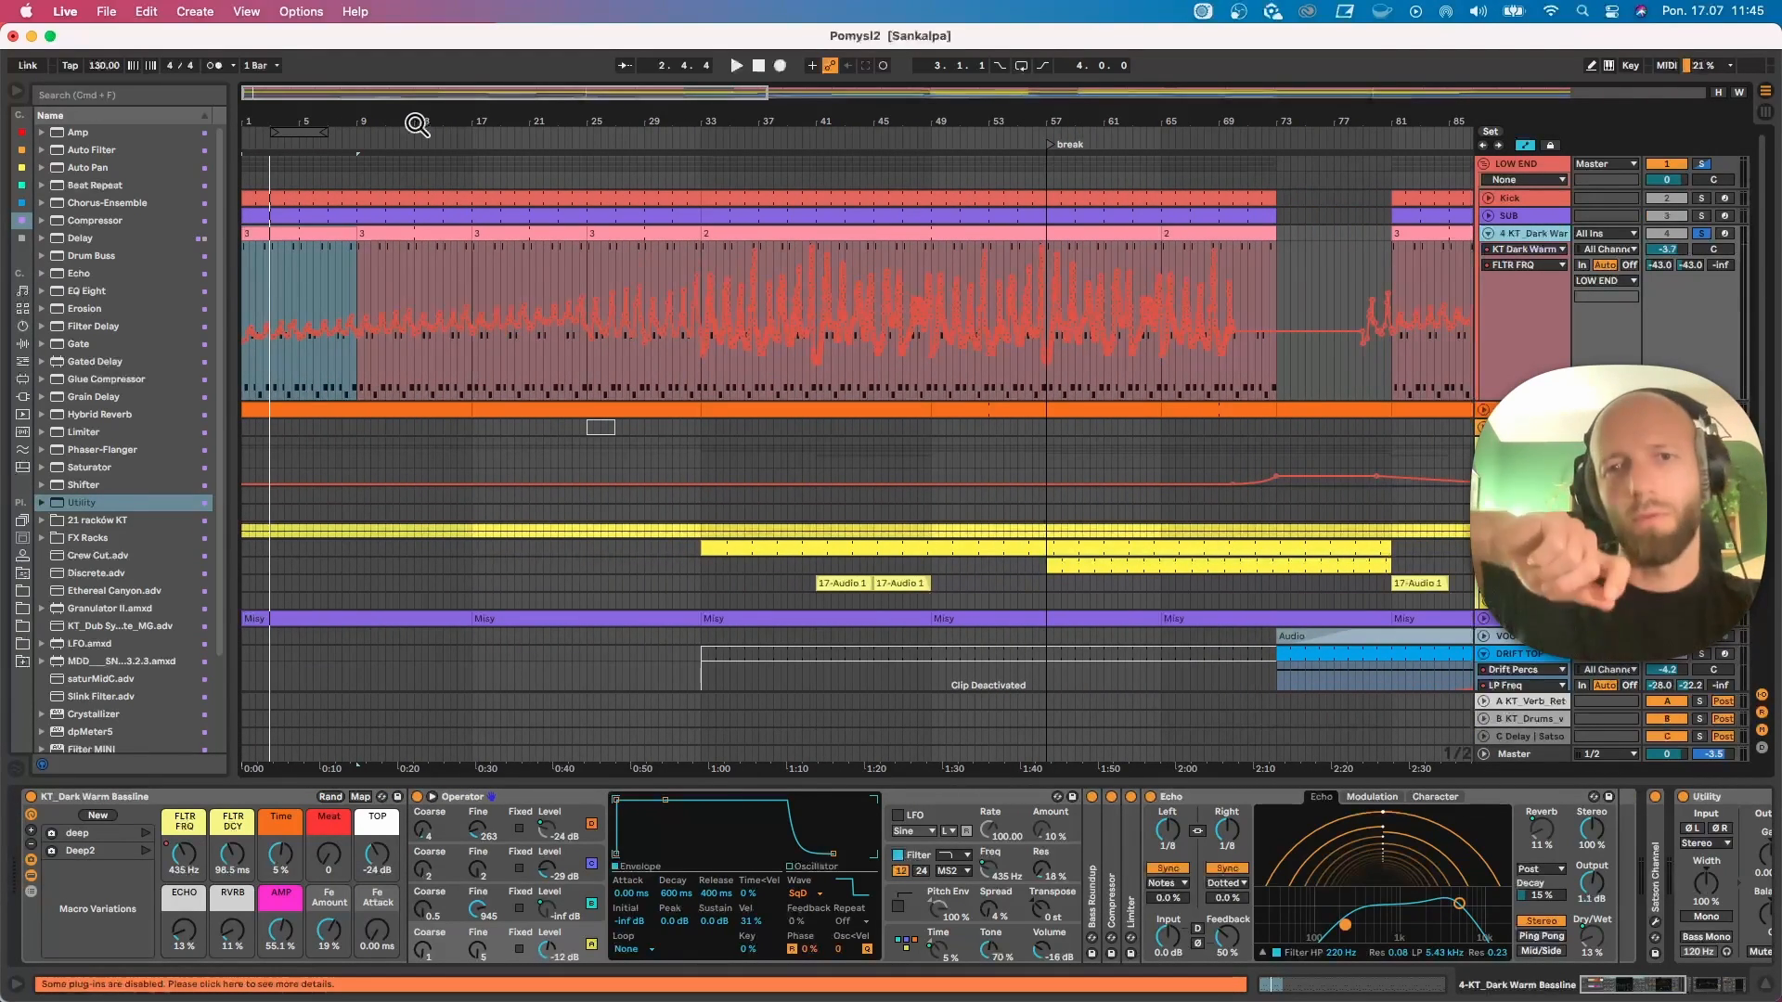
{"action": "key", "text": "space"}
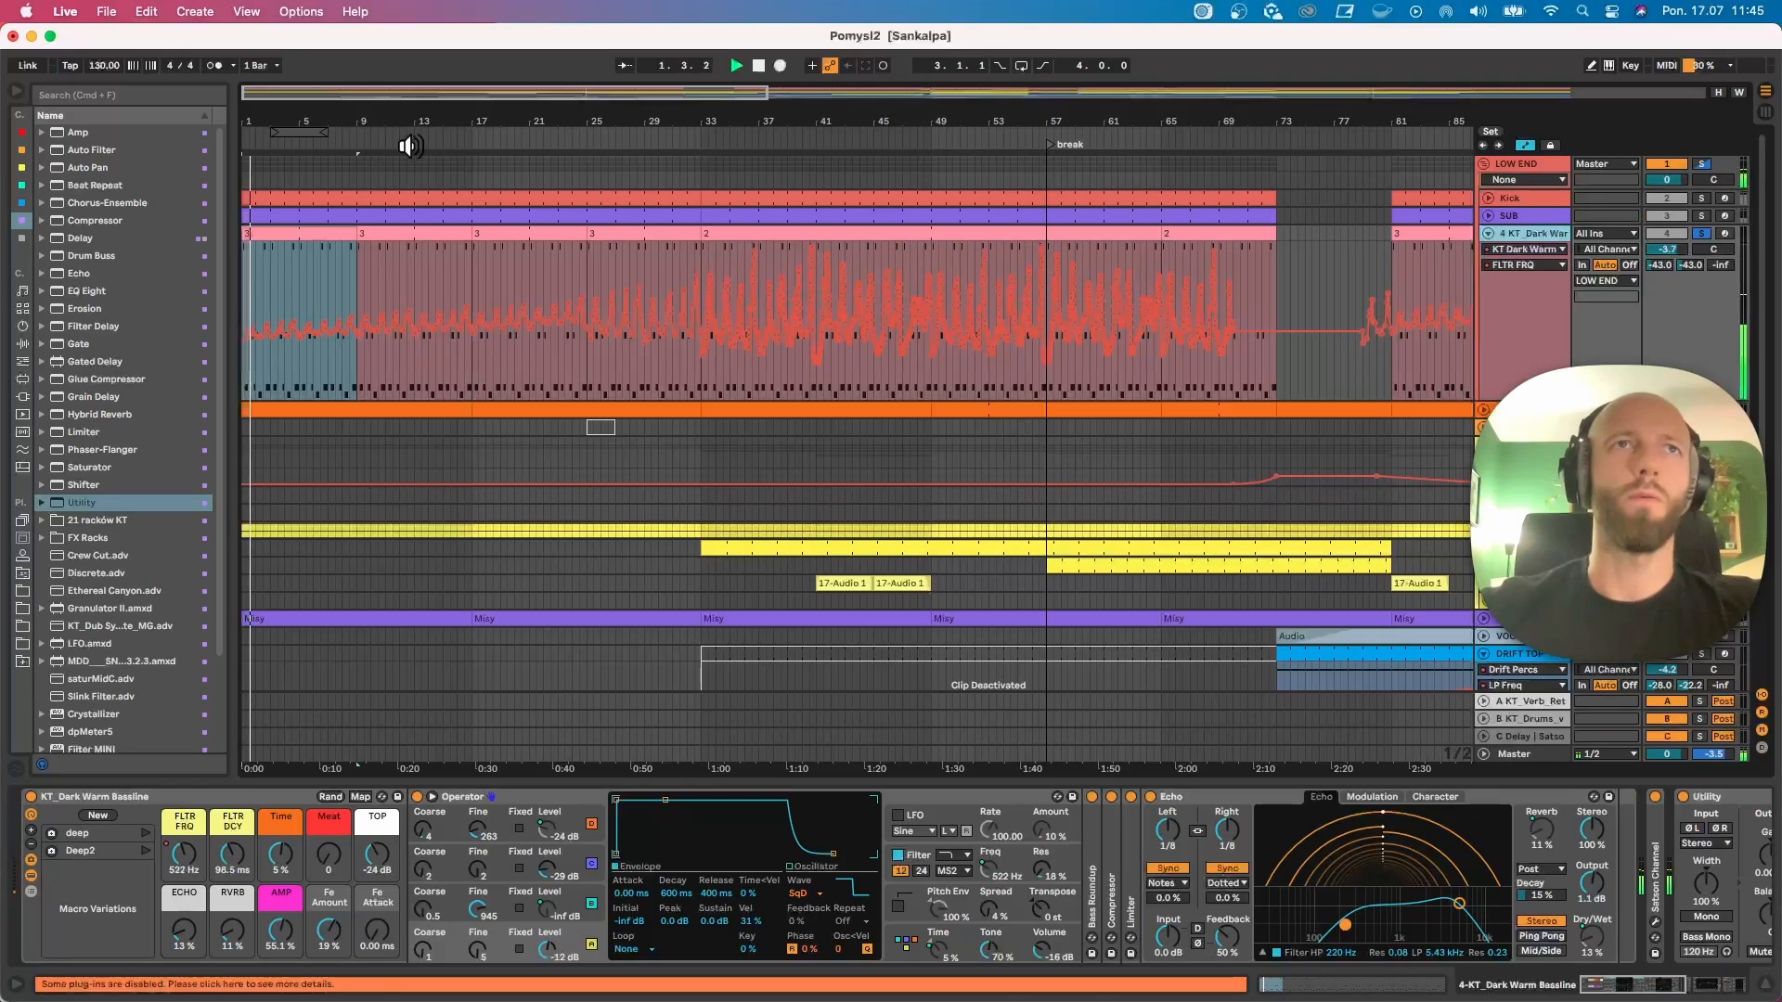
{"action": "left_click", "coordinate": [739, 260]}
{"action": "left_click", "coordinate": [739, 236]}
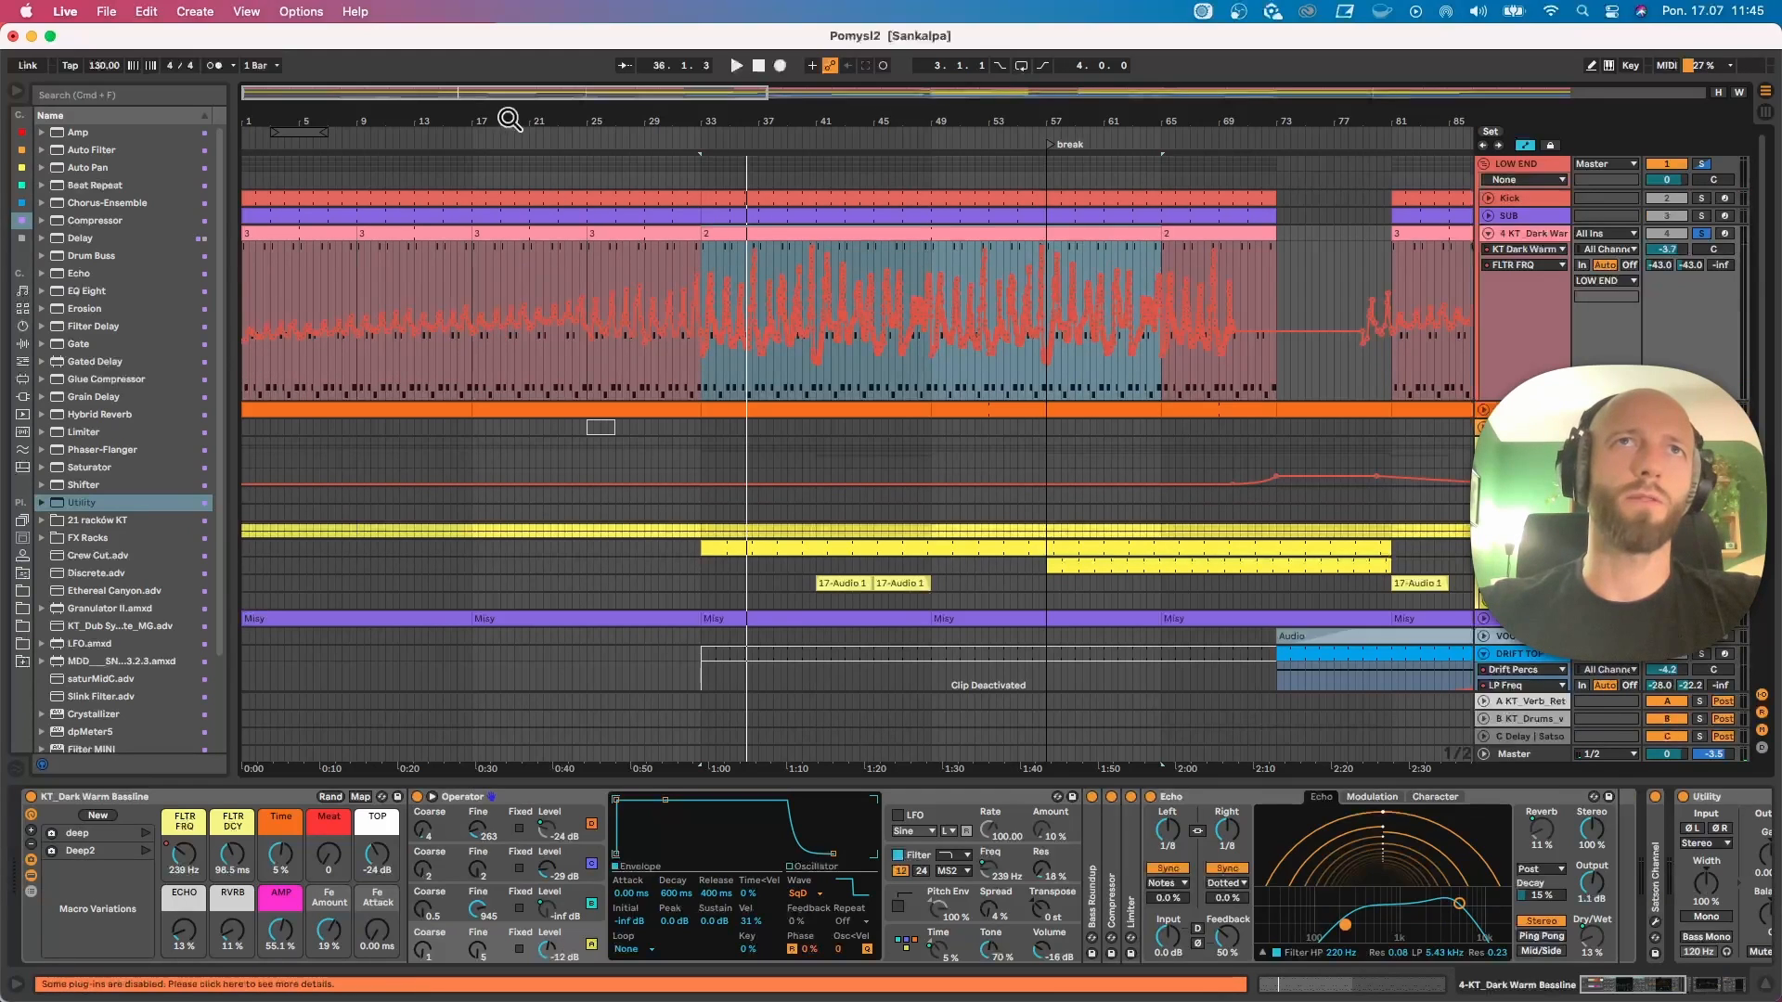
Step: Skew the bassline's FLTR FRQ automation across bars 17 to 25 so it rises toward bar 25
{"action": "left_click_drag", "start_coordinate": [498, 112], "coordinate": [695, 301]}
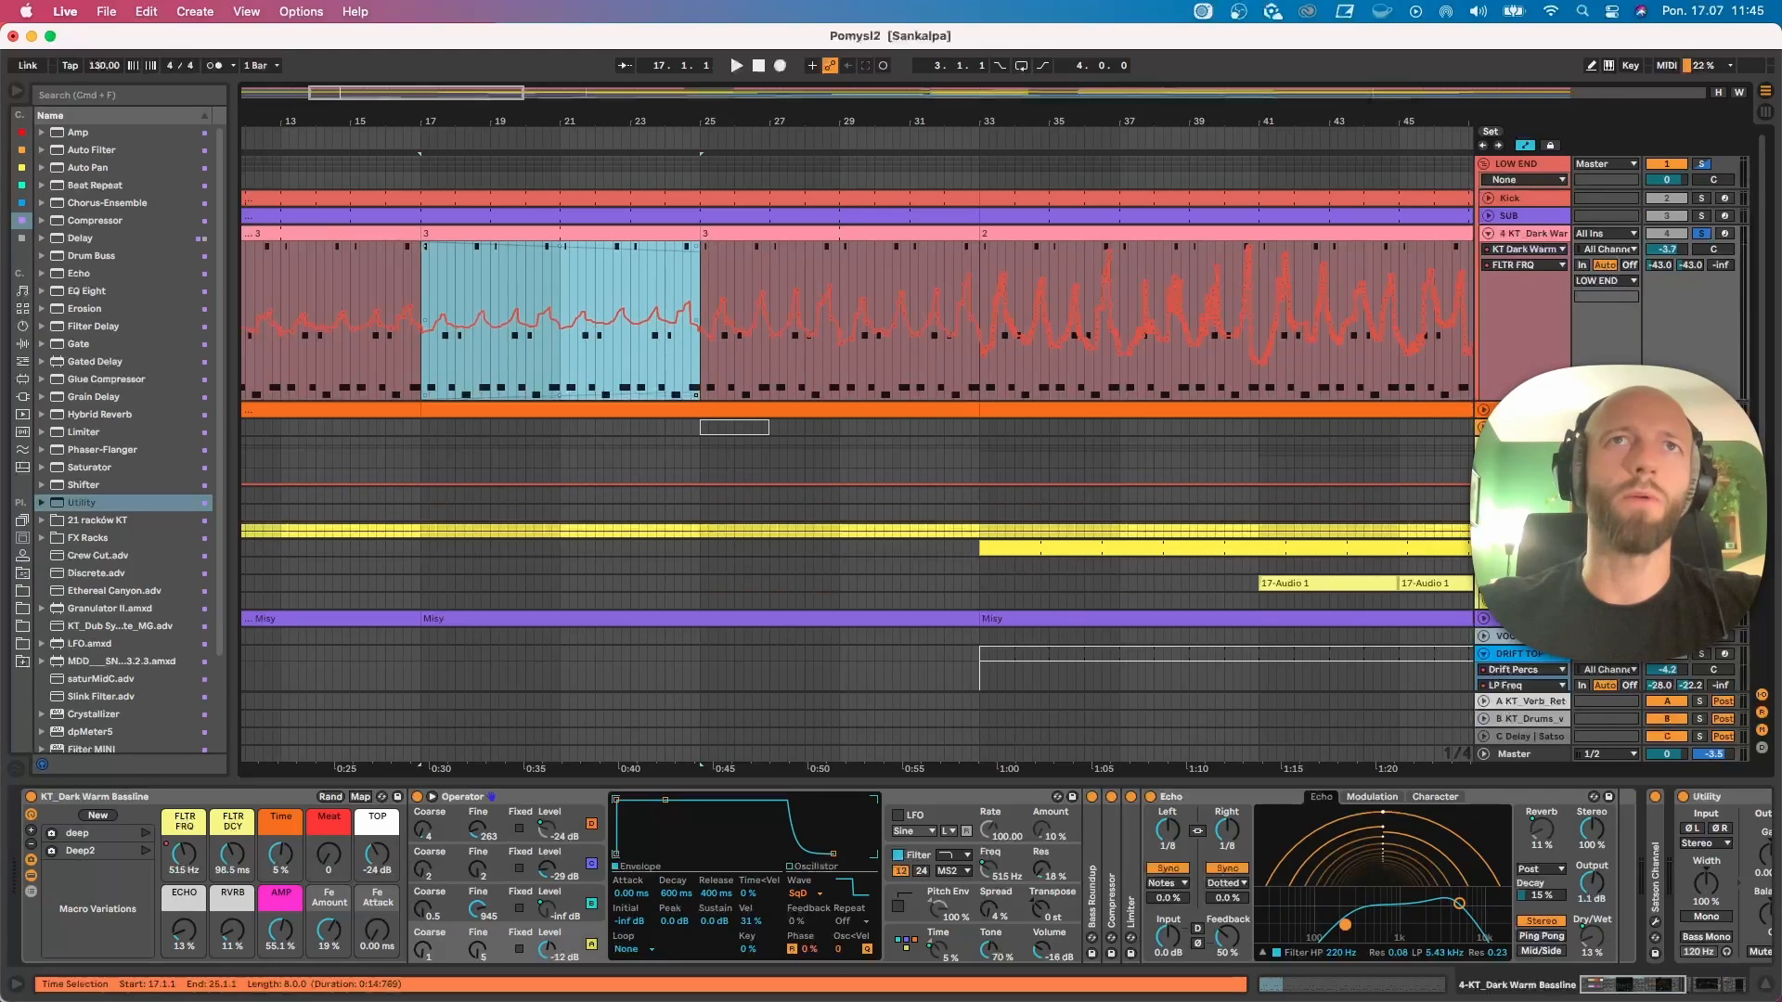
{"action": "left_click_drag", "start_coordinate": [696, 393], "coordinate": [696, 342]}
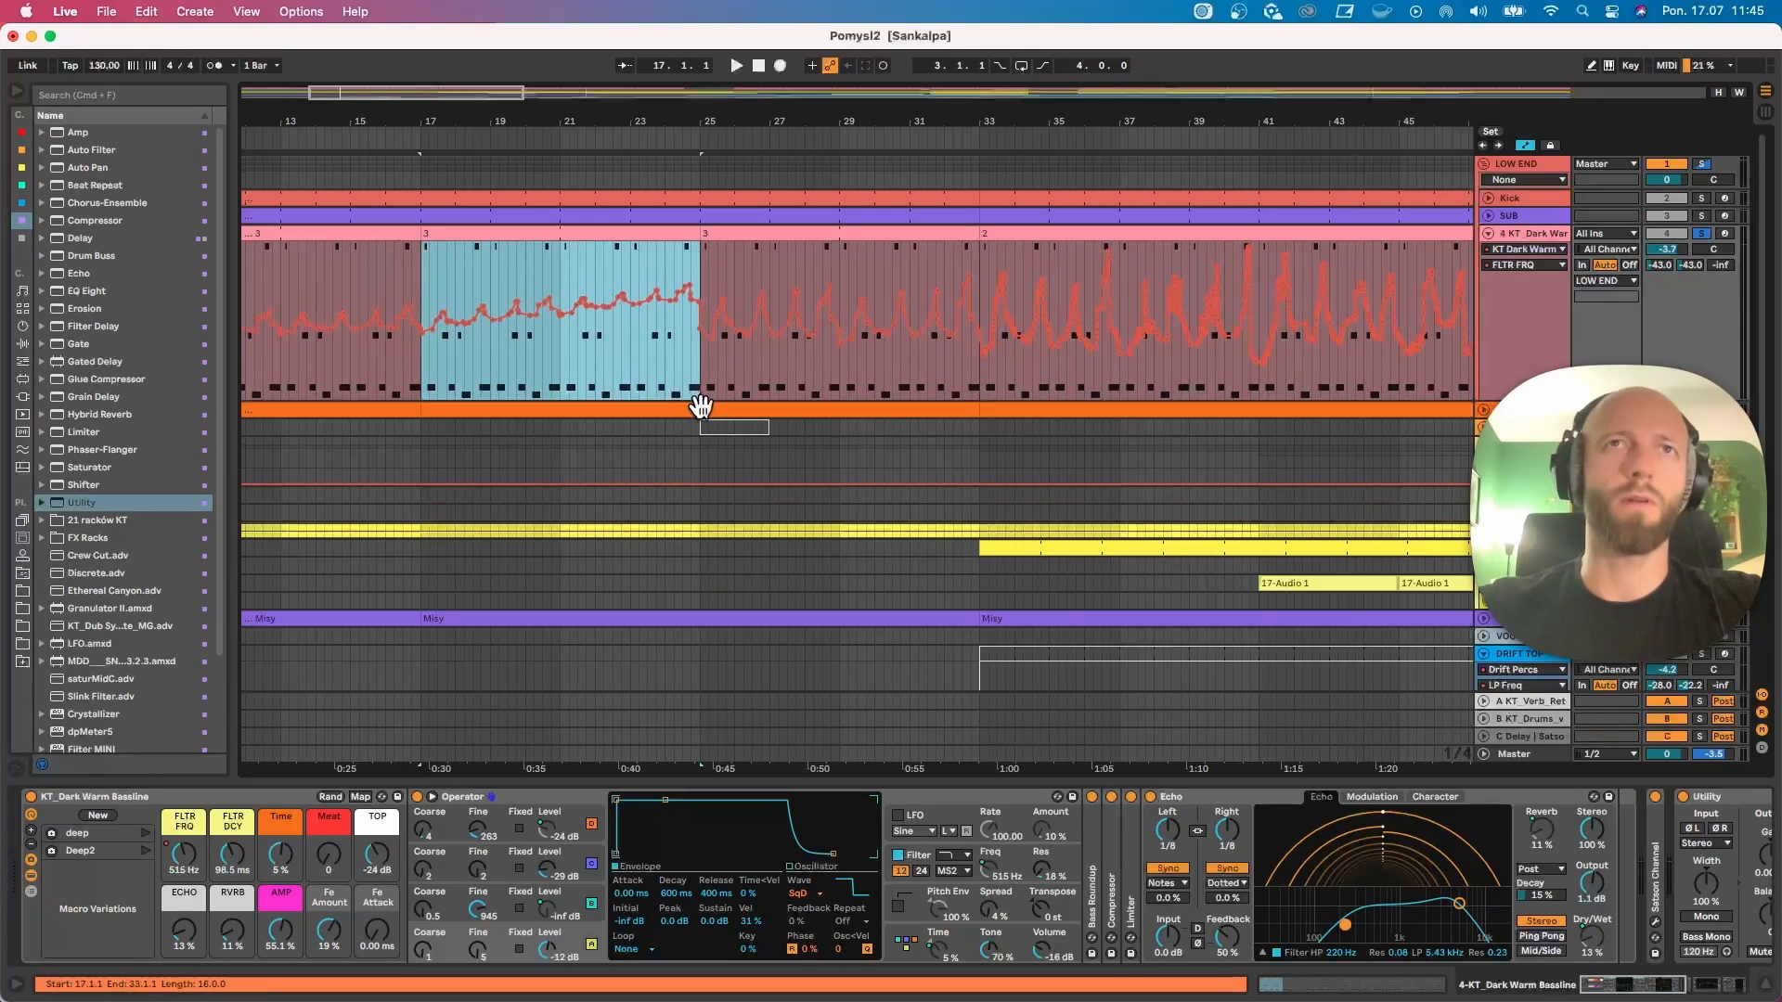
{"action": "left_click_drag", "start_coordinate": [761, 122], "coordinate": [761, 68]}
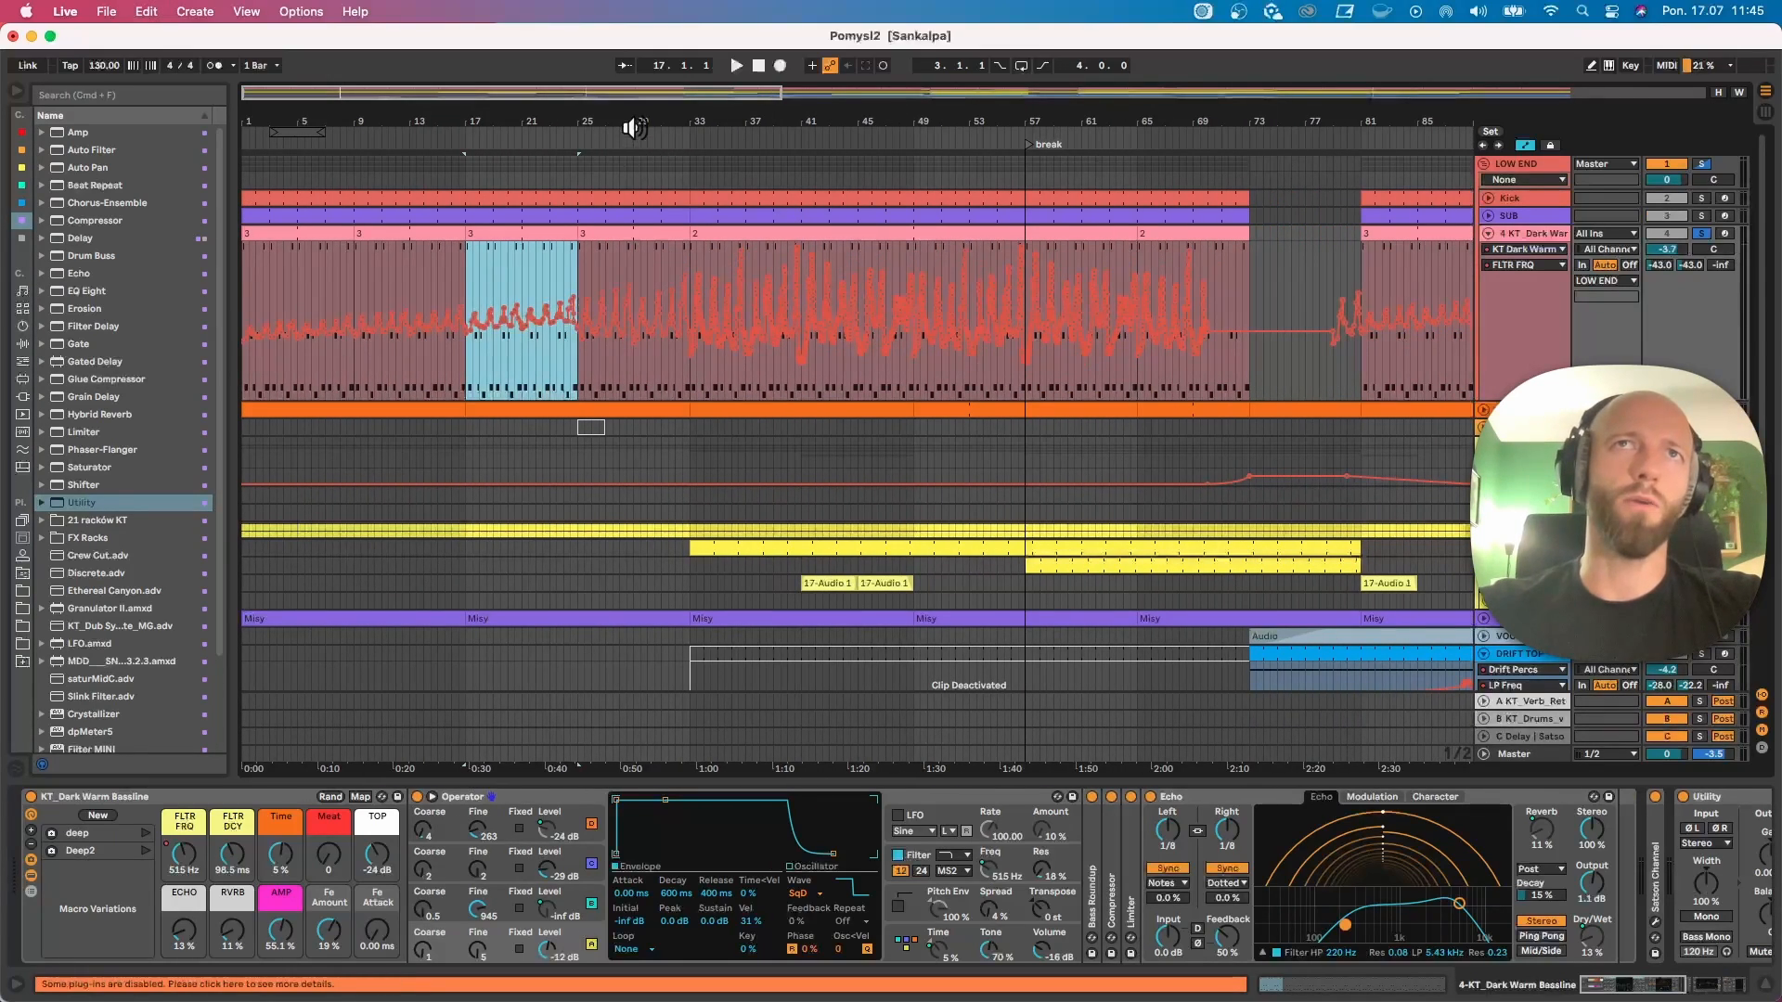
Step: Compare the bassline clips at bars 33, 1 and 113 in the full arrangement
{"action": "left_click_drag", "start_coordinate": [635, 128], "coordinate": [635, 92]}
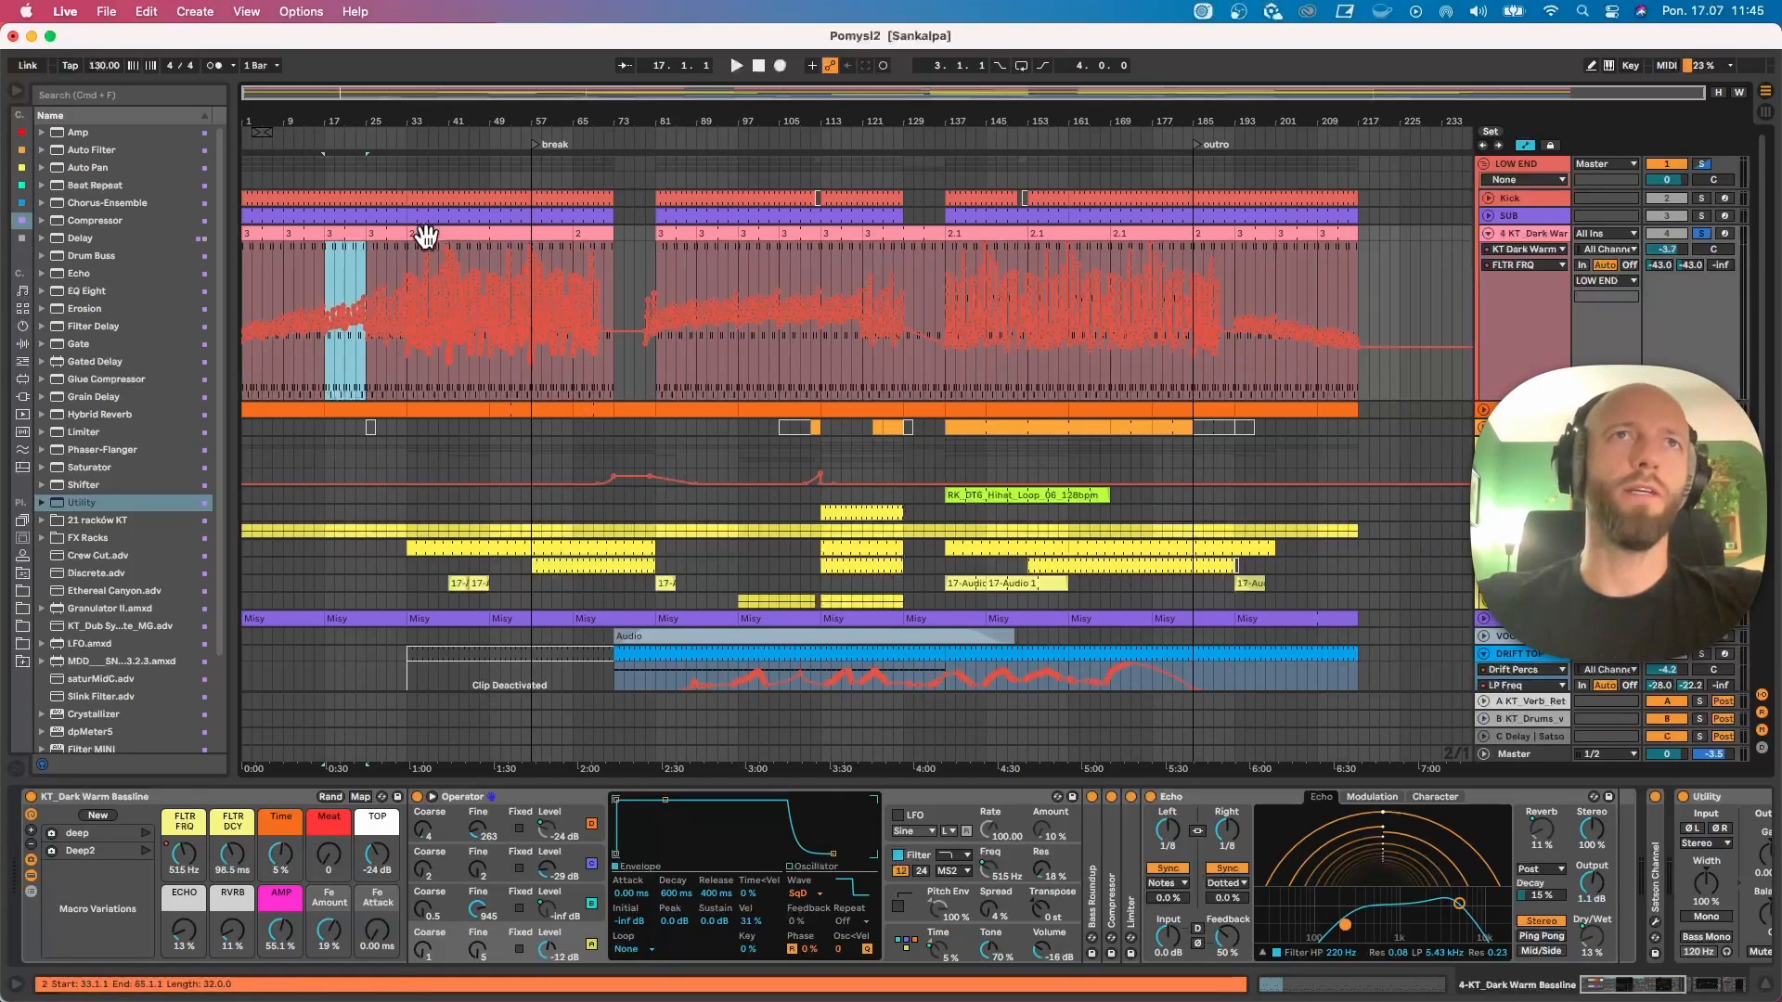
{"action": "left_click", "coordinate": [465, 239]}
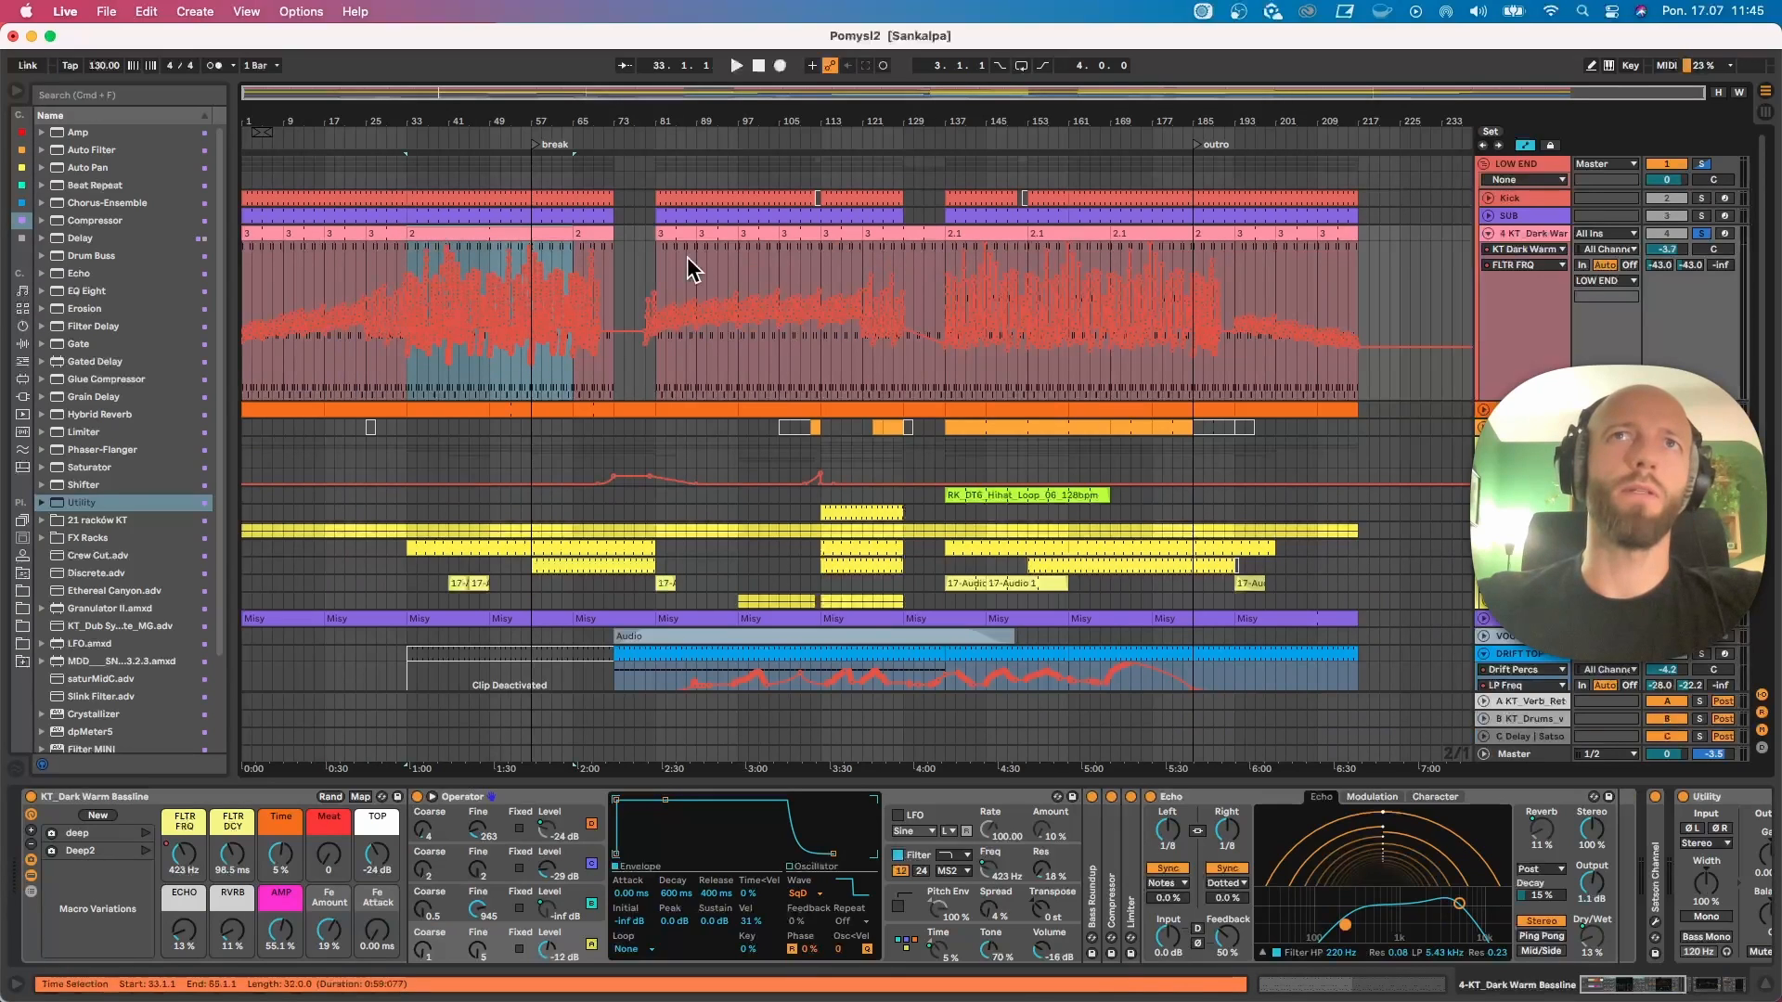
{"action": "left_click", "coordinate": [258, 237]}
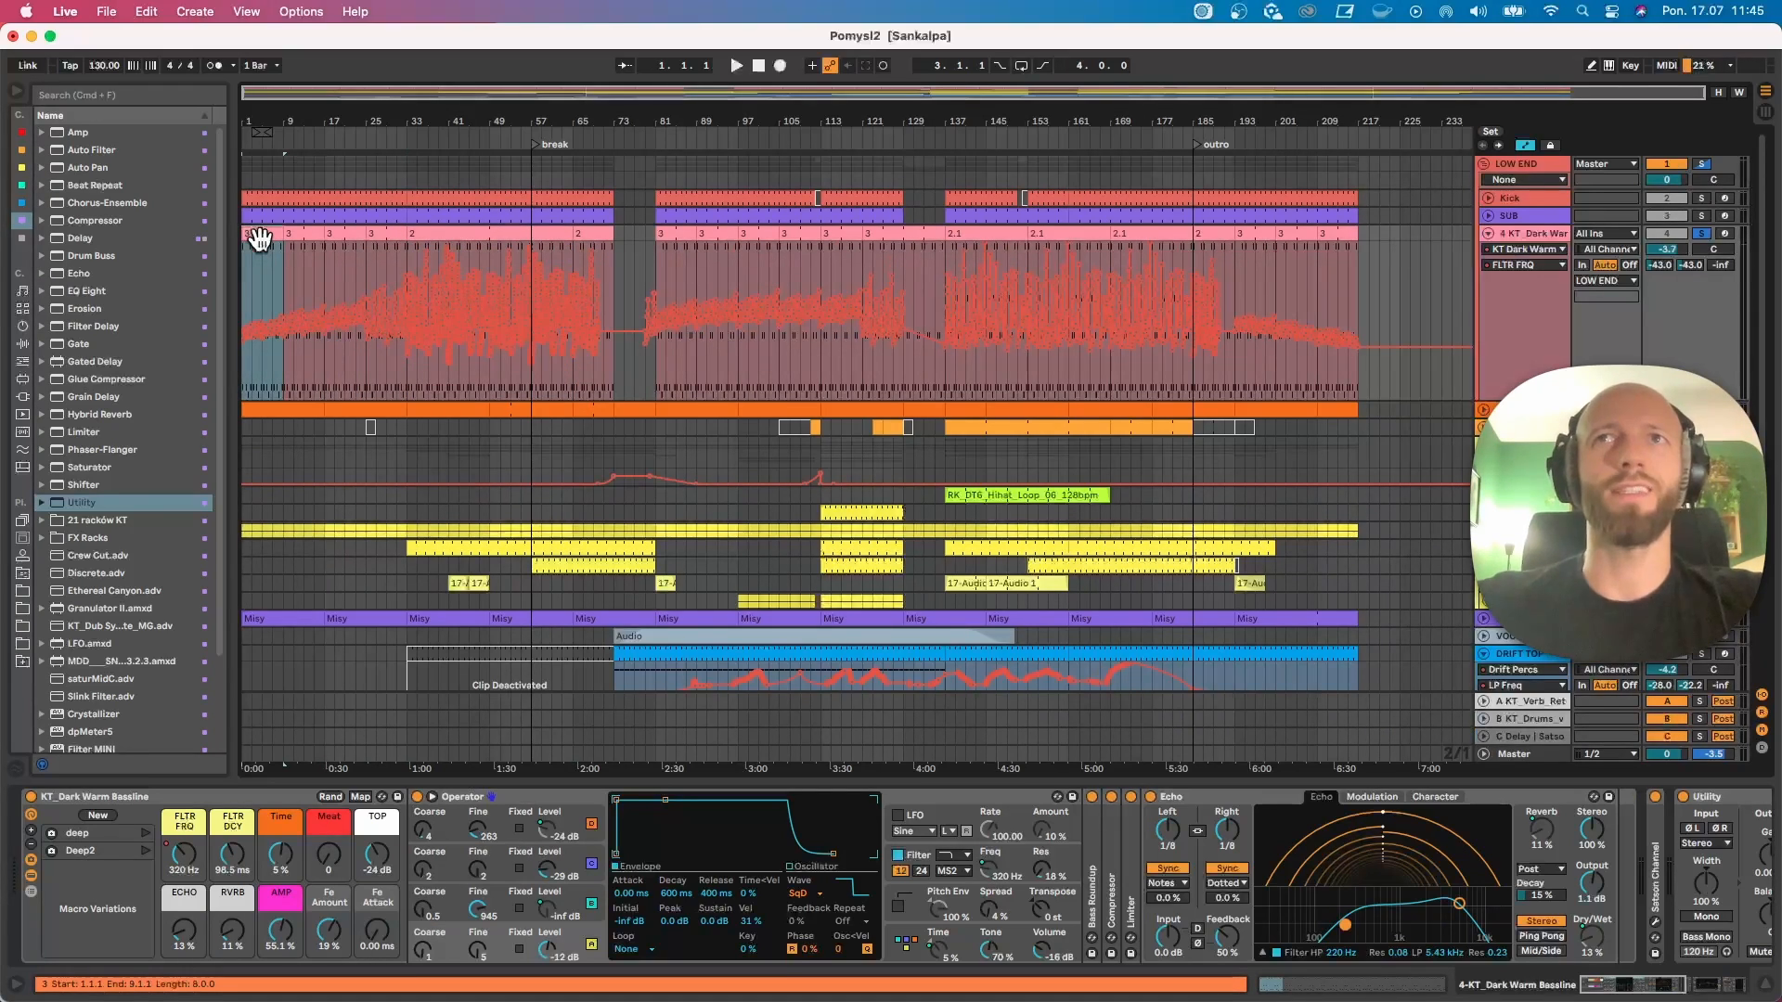
{"action": "left_click", "coordinate": [873, 234]}
Step: Open the 2.1 bassline clip at bar 137 and examine its notes in an enlarged note editor
{"action": "left_click", "coordinate": [984, 240]}
{"action": "double_click", "coordinate": [983, 237]}
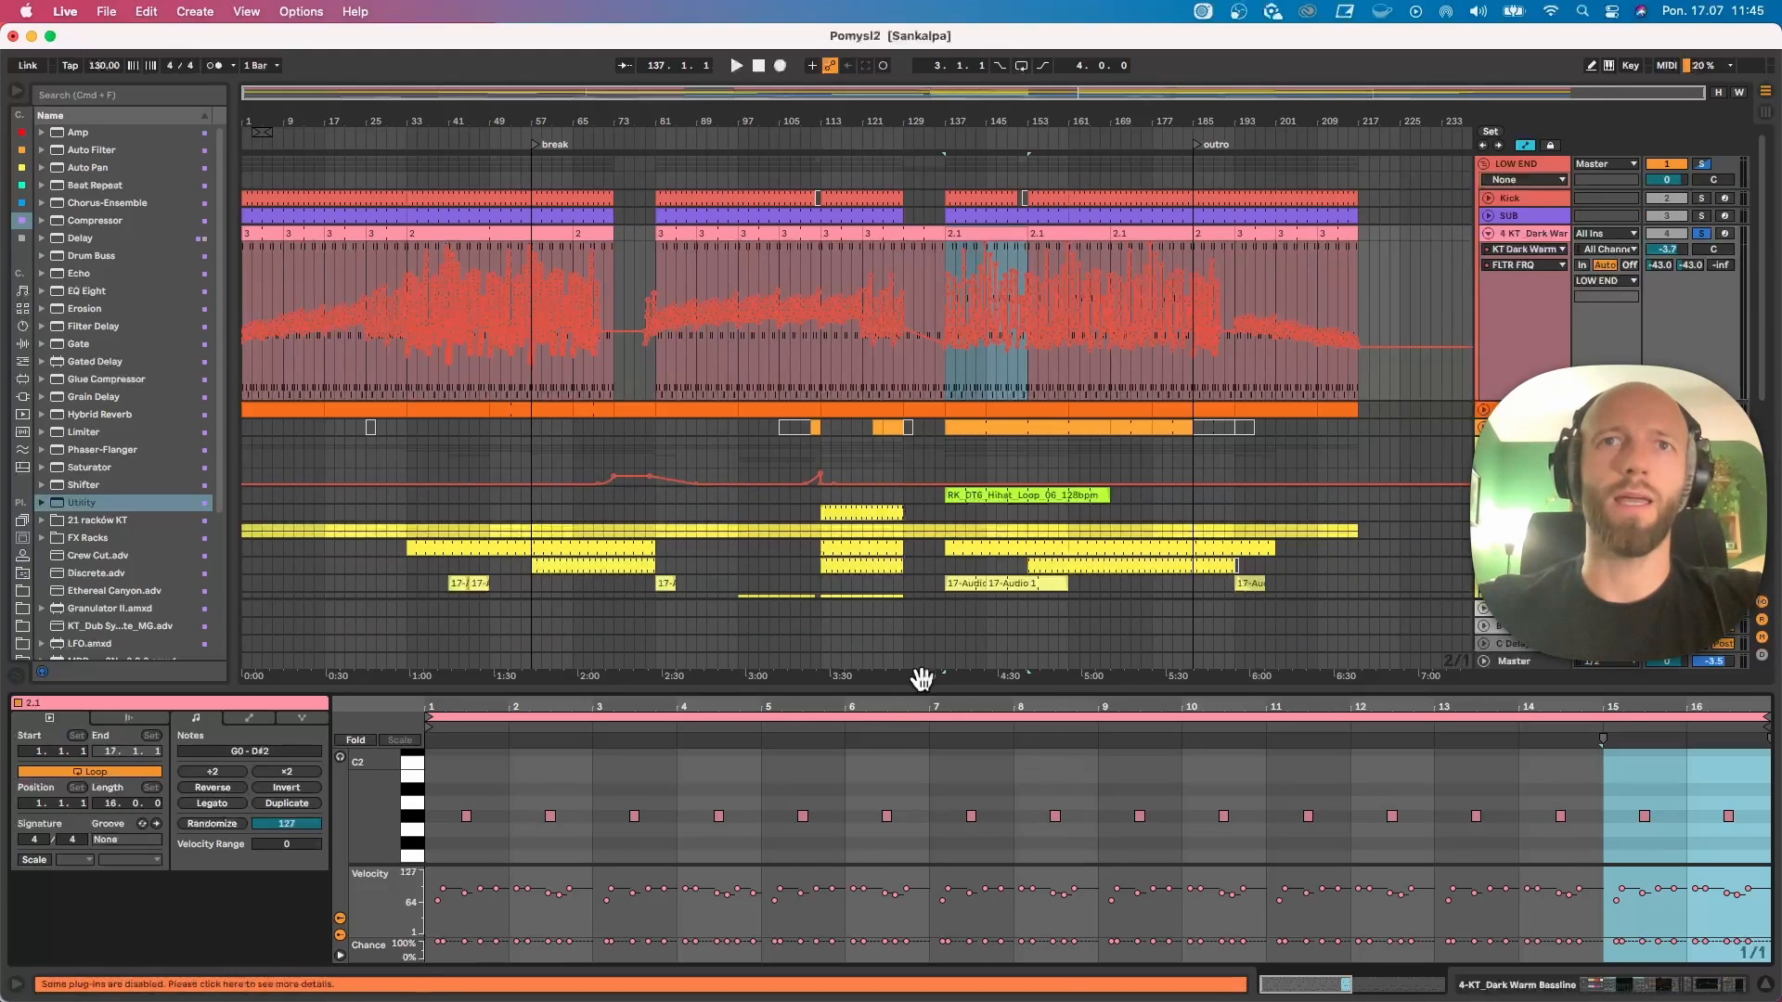
{"action": "left_click_drag", "start_coordinate": [920, 686], "coordinate": [920, 461]}
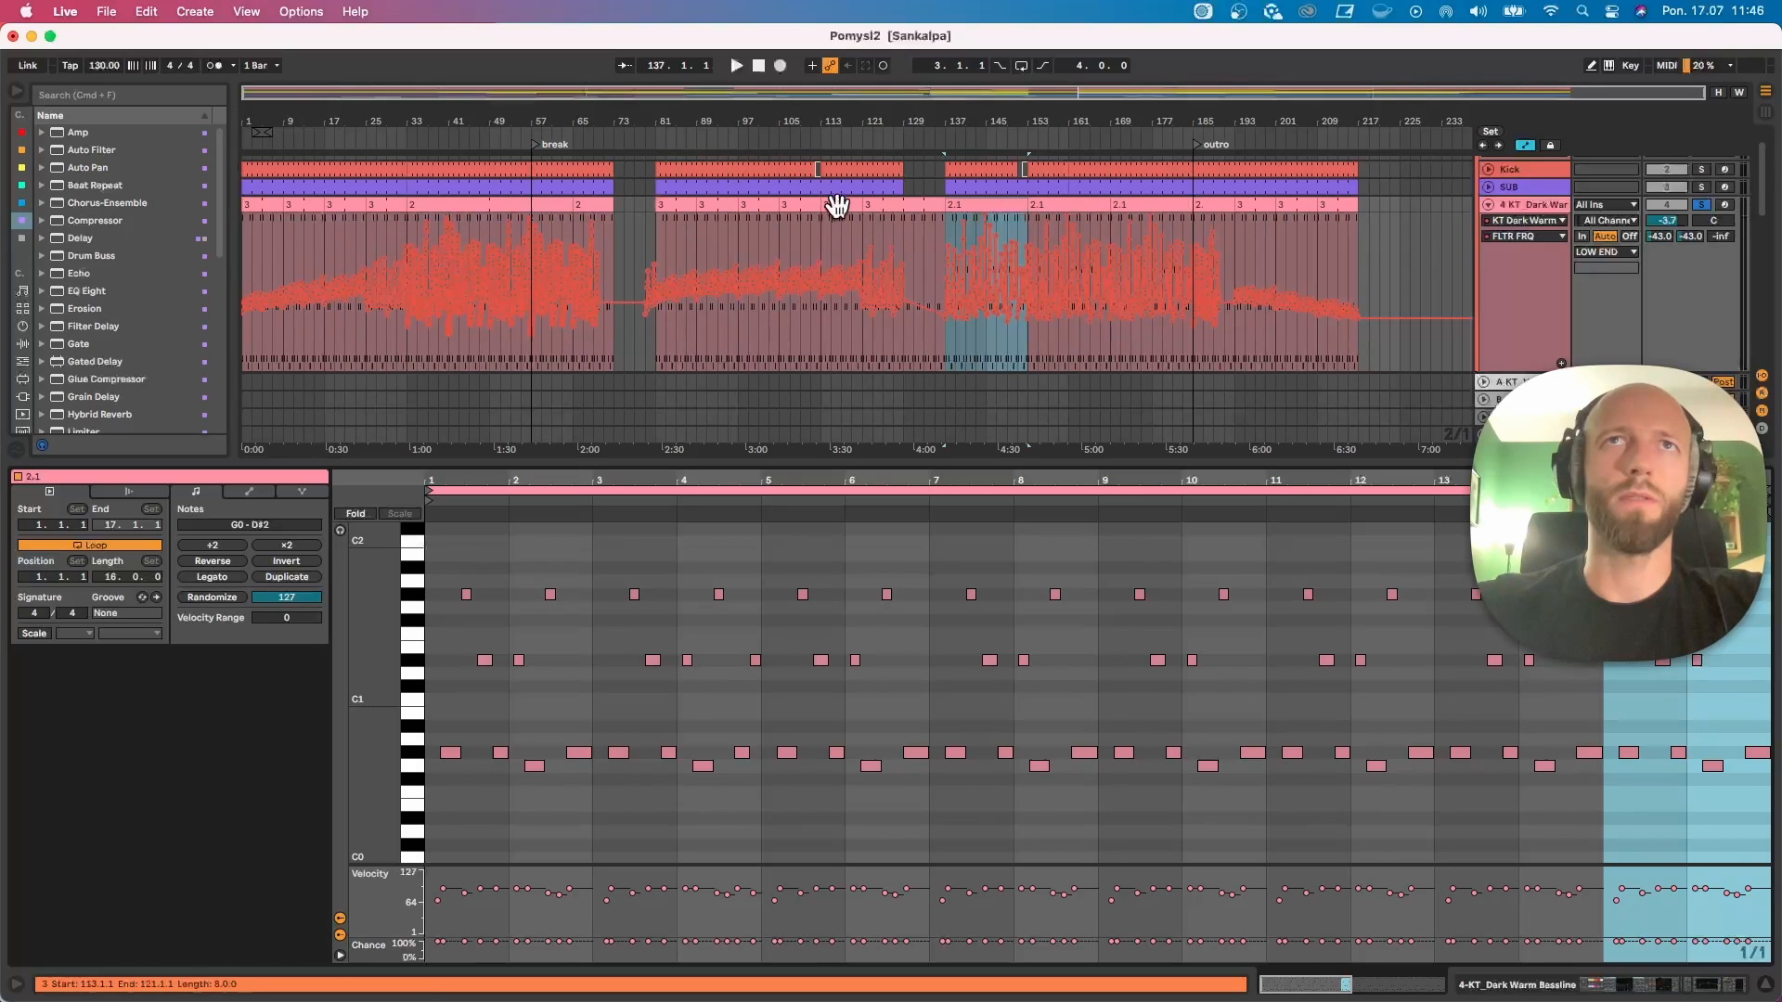
Step: Compare the bassline clips at bars 89 and 137, and shrink the note editor to show the full arrangement again
{"action": "left_click", "coordinate": [722, 206]}
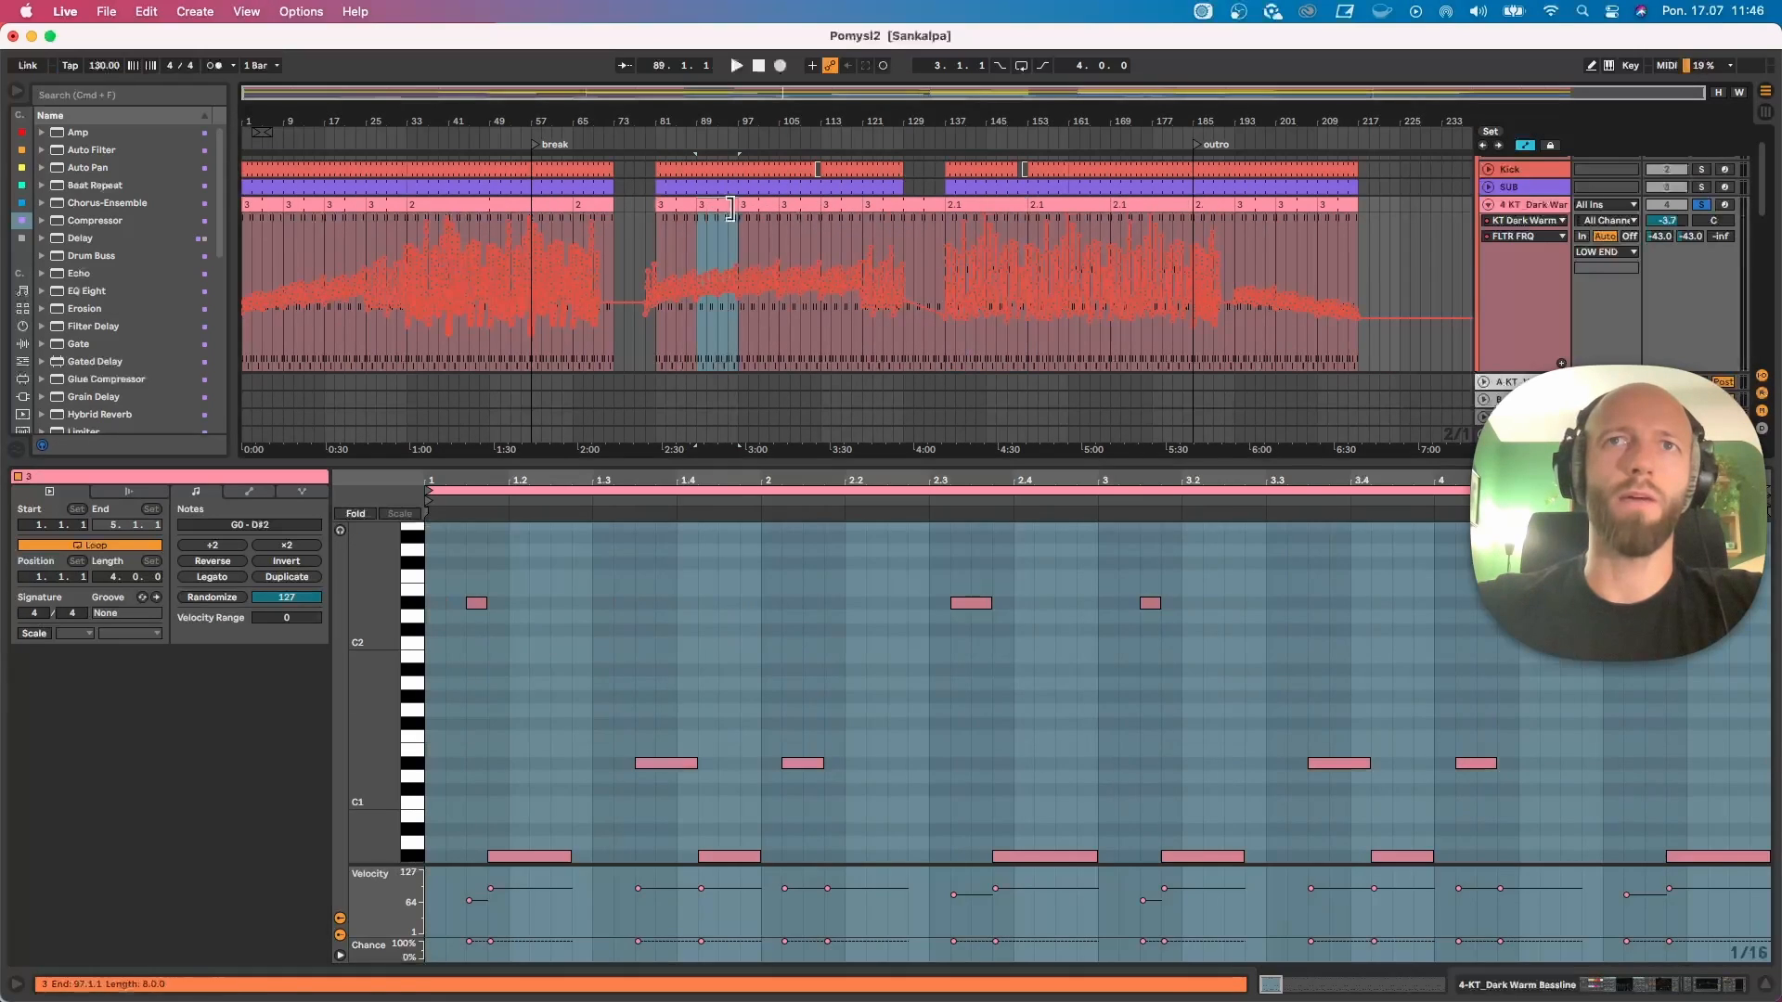
{"action": "left_click", "coordinate": [985, 207]}
{"action": "left_click_drag", "start_coordinate": [935, 461], "coordinate": [967, 767]}
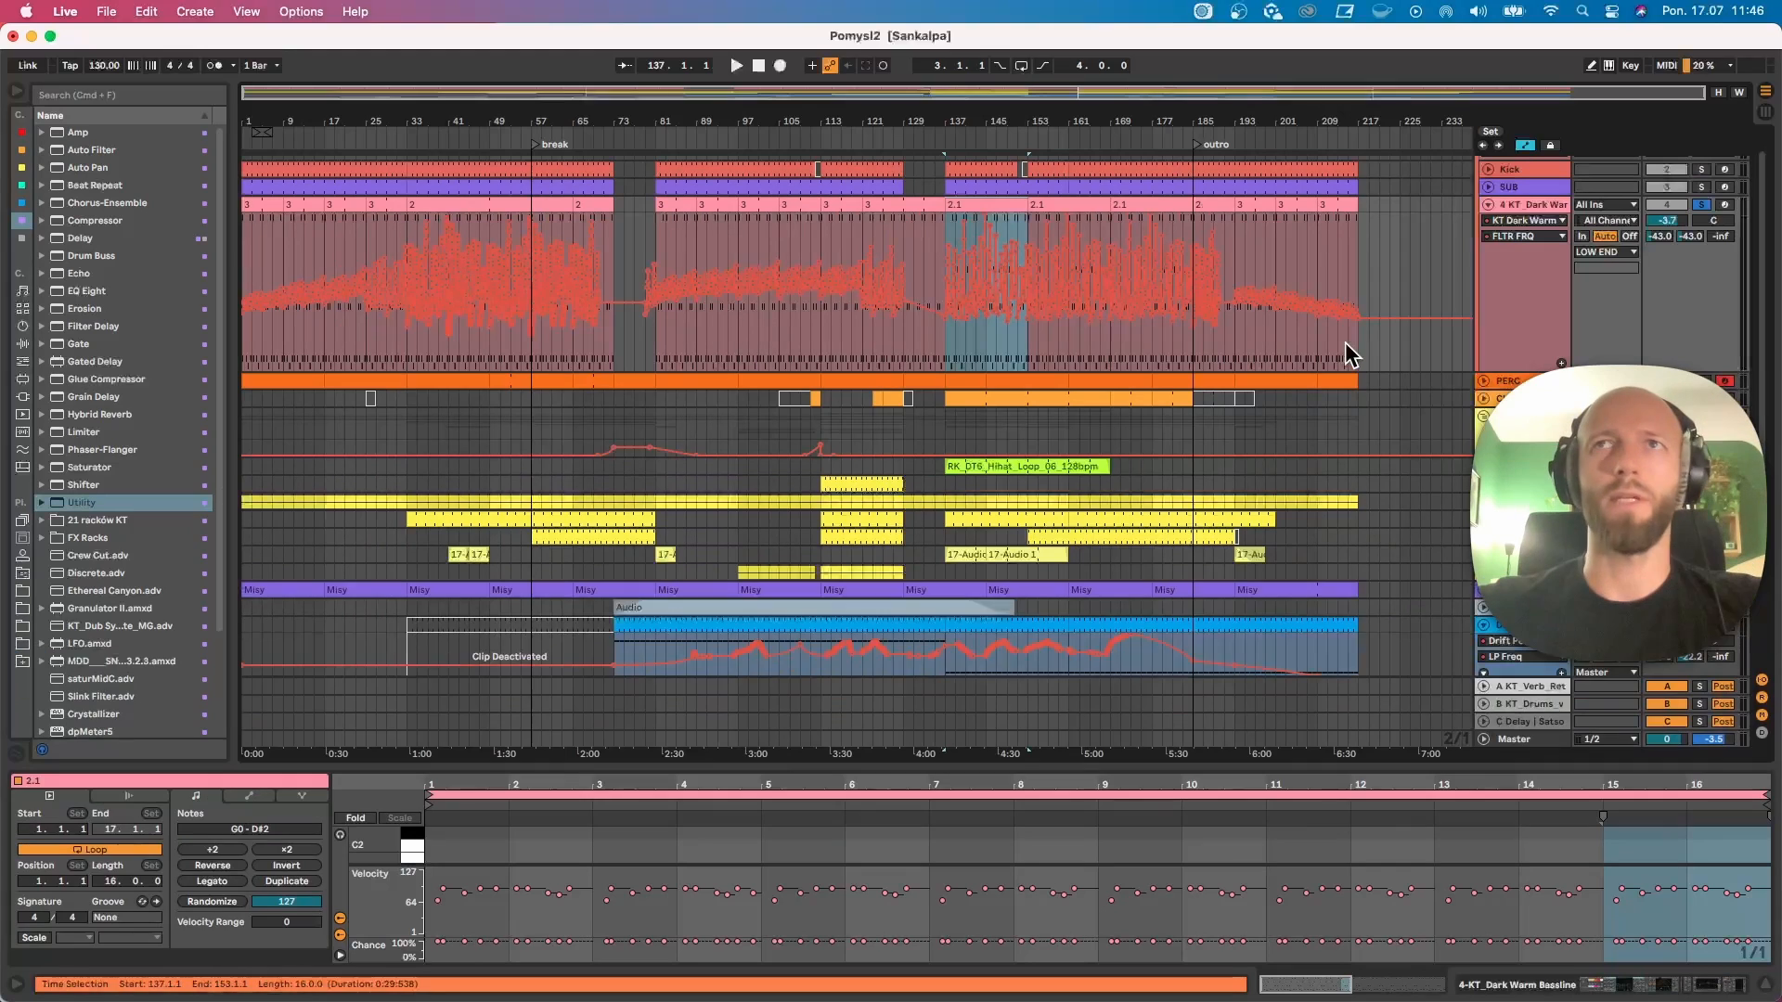
{"action": "left_click", "coordinate": [1488, 204]}
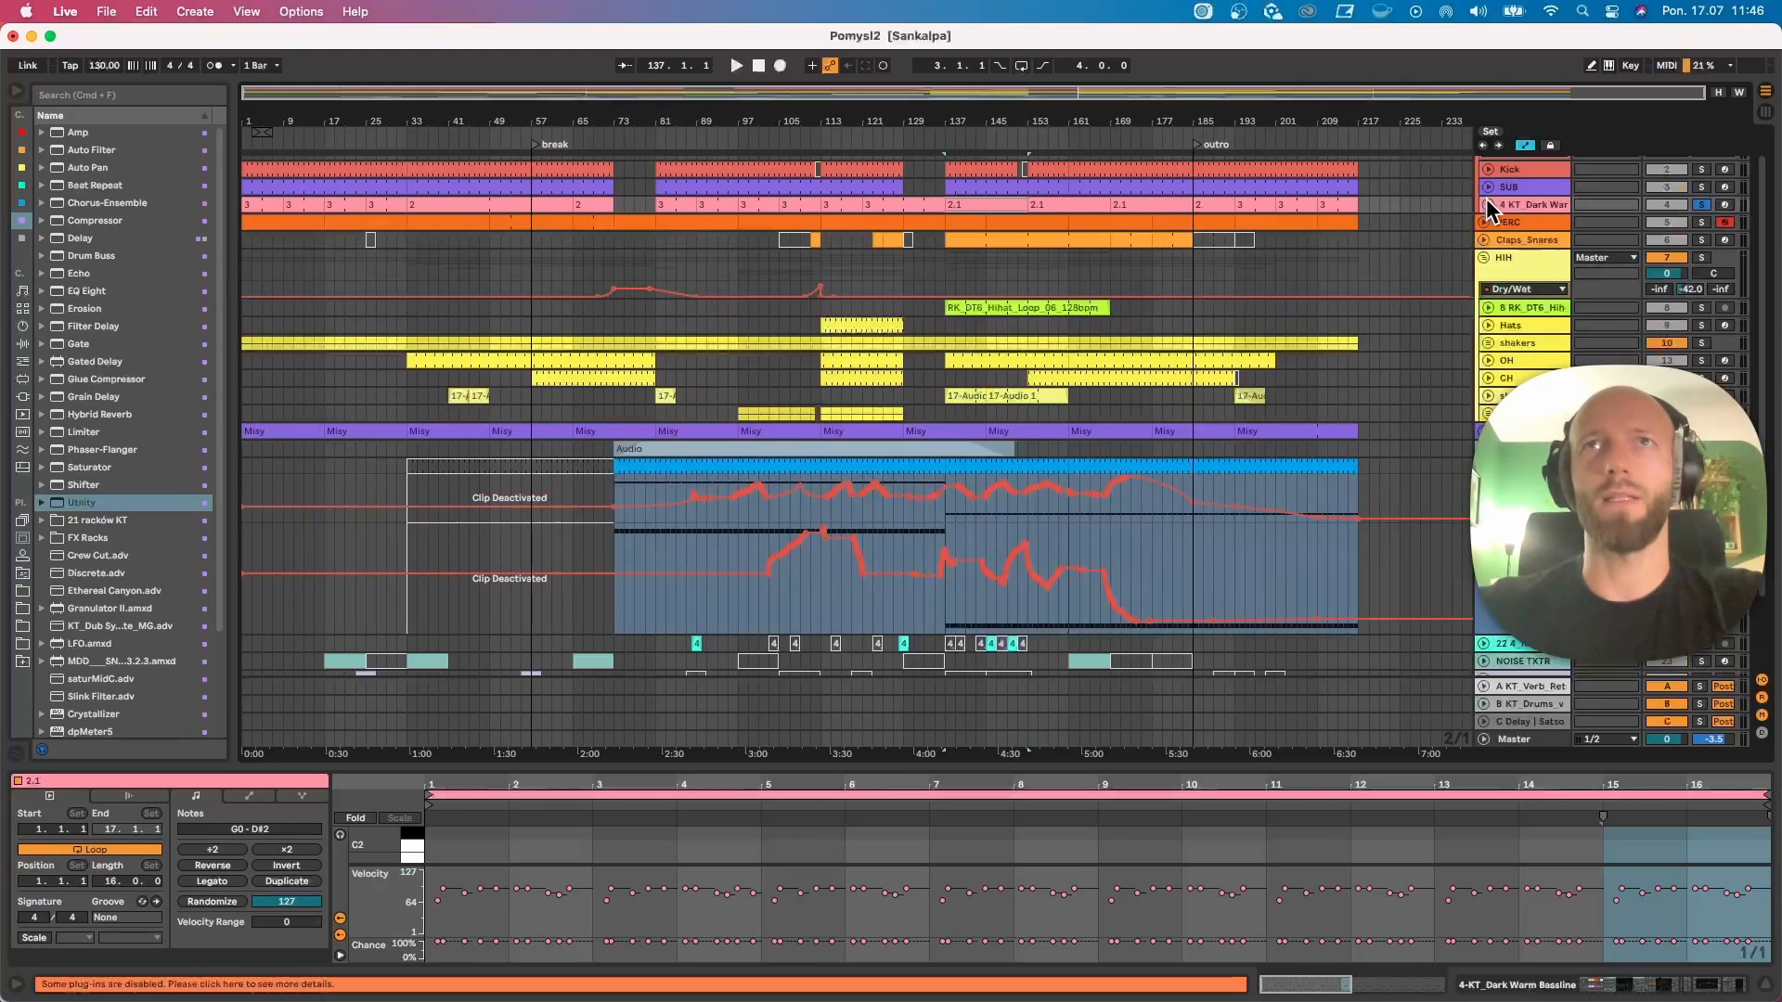
{"action": "left_click", "coordinate": [1488, 205]}
{"action": "scroll", "coordinate": [1453, 278], "scroll_direction": "up", "scroll_amount": 2}
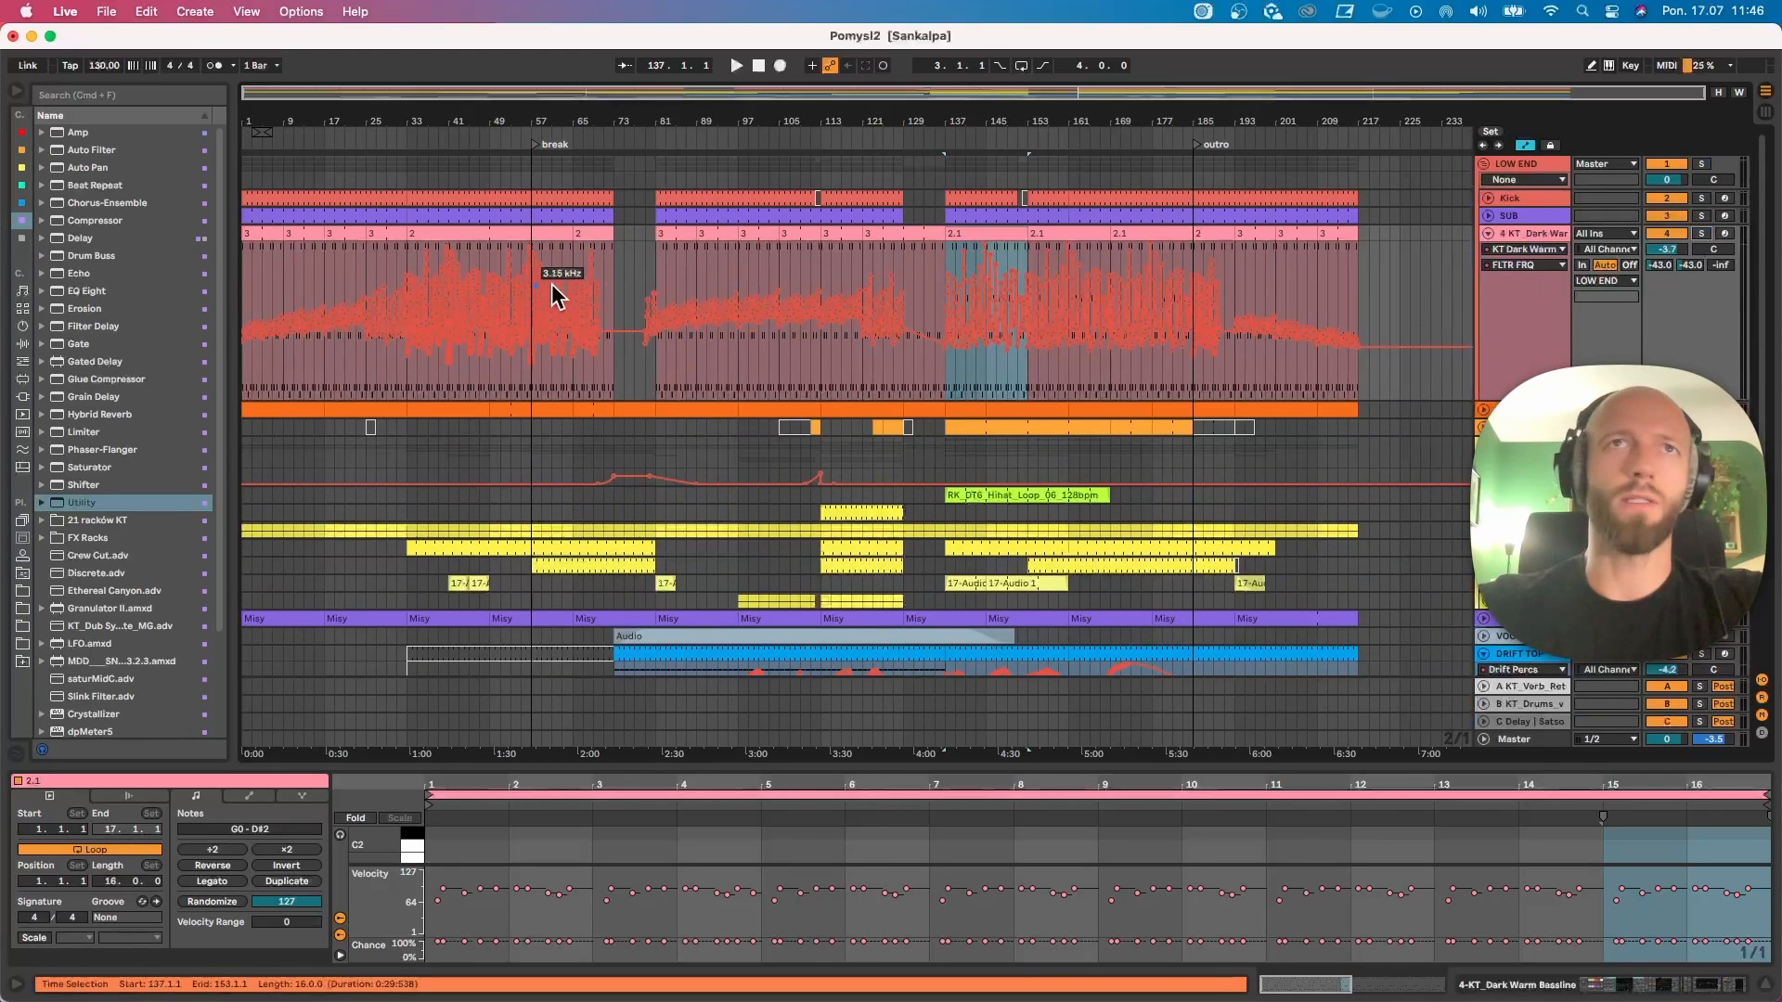
Step: Add a locator at bar 137 and name it CLIMAX
{"action": "right_click", "coordinate": [947, 144]}
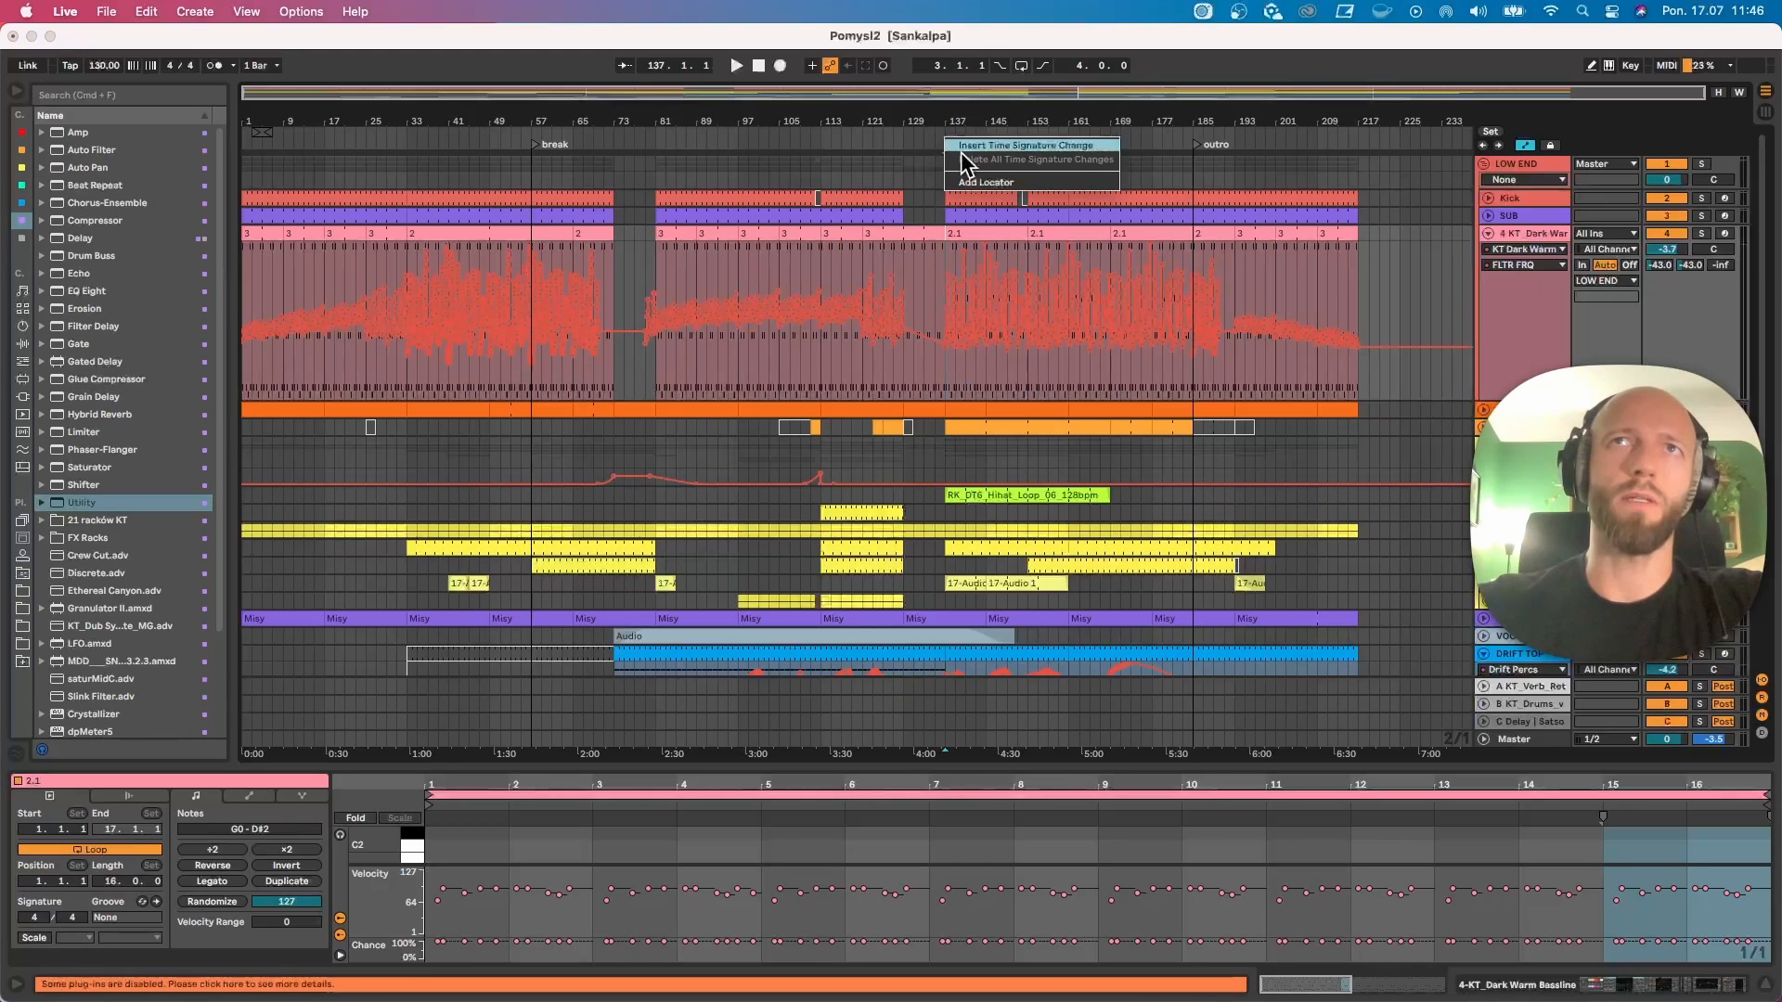
{"action": "left_click", "coordinate": [961, 182]}
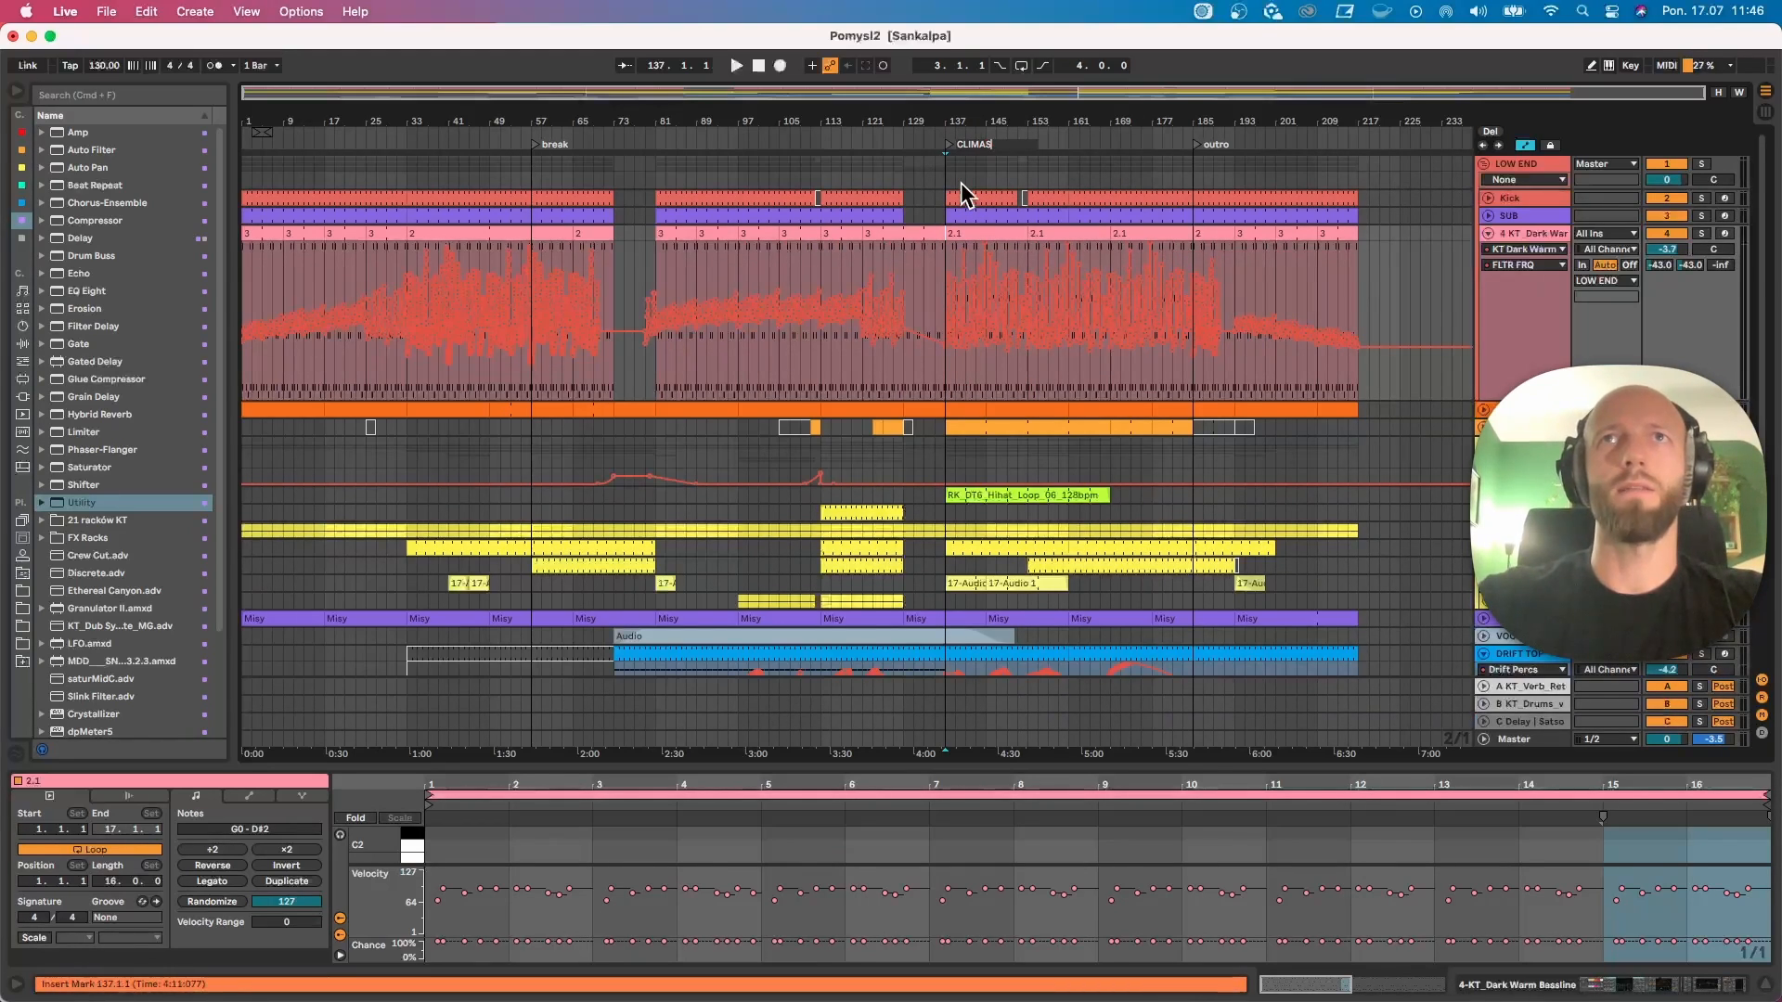
{"action": "type", "text": "X"}
{"action": "key", "text": "Return"}
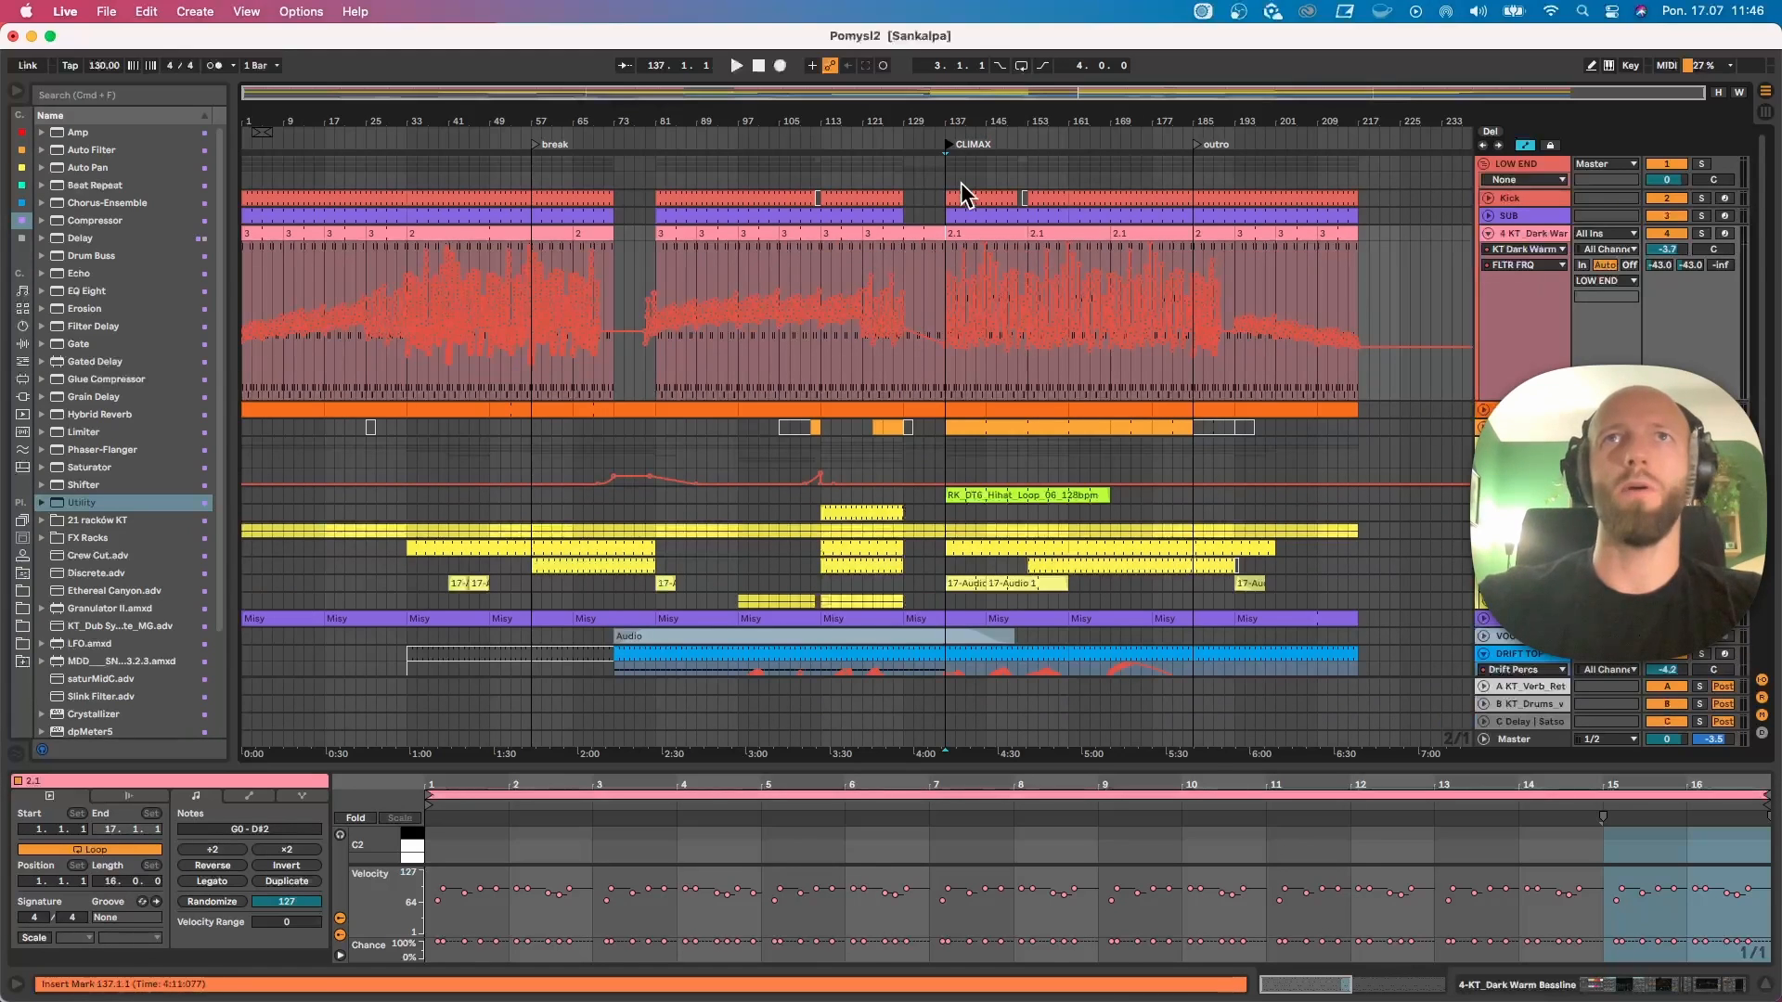
Step: Listen from the CLIMAX locator and look over the tracks below the bassline
{"action": "left_click", "coordinate": [935, 143]}
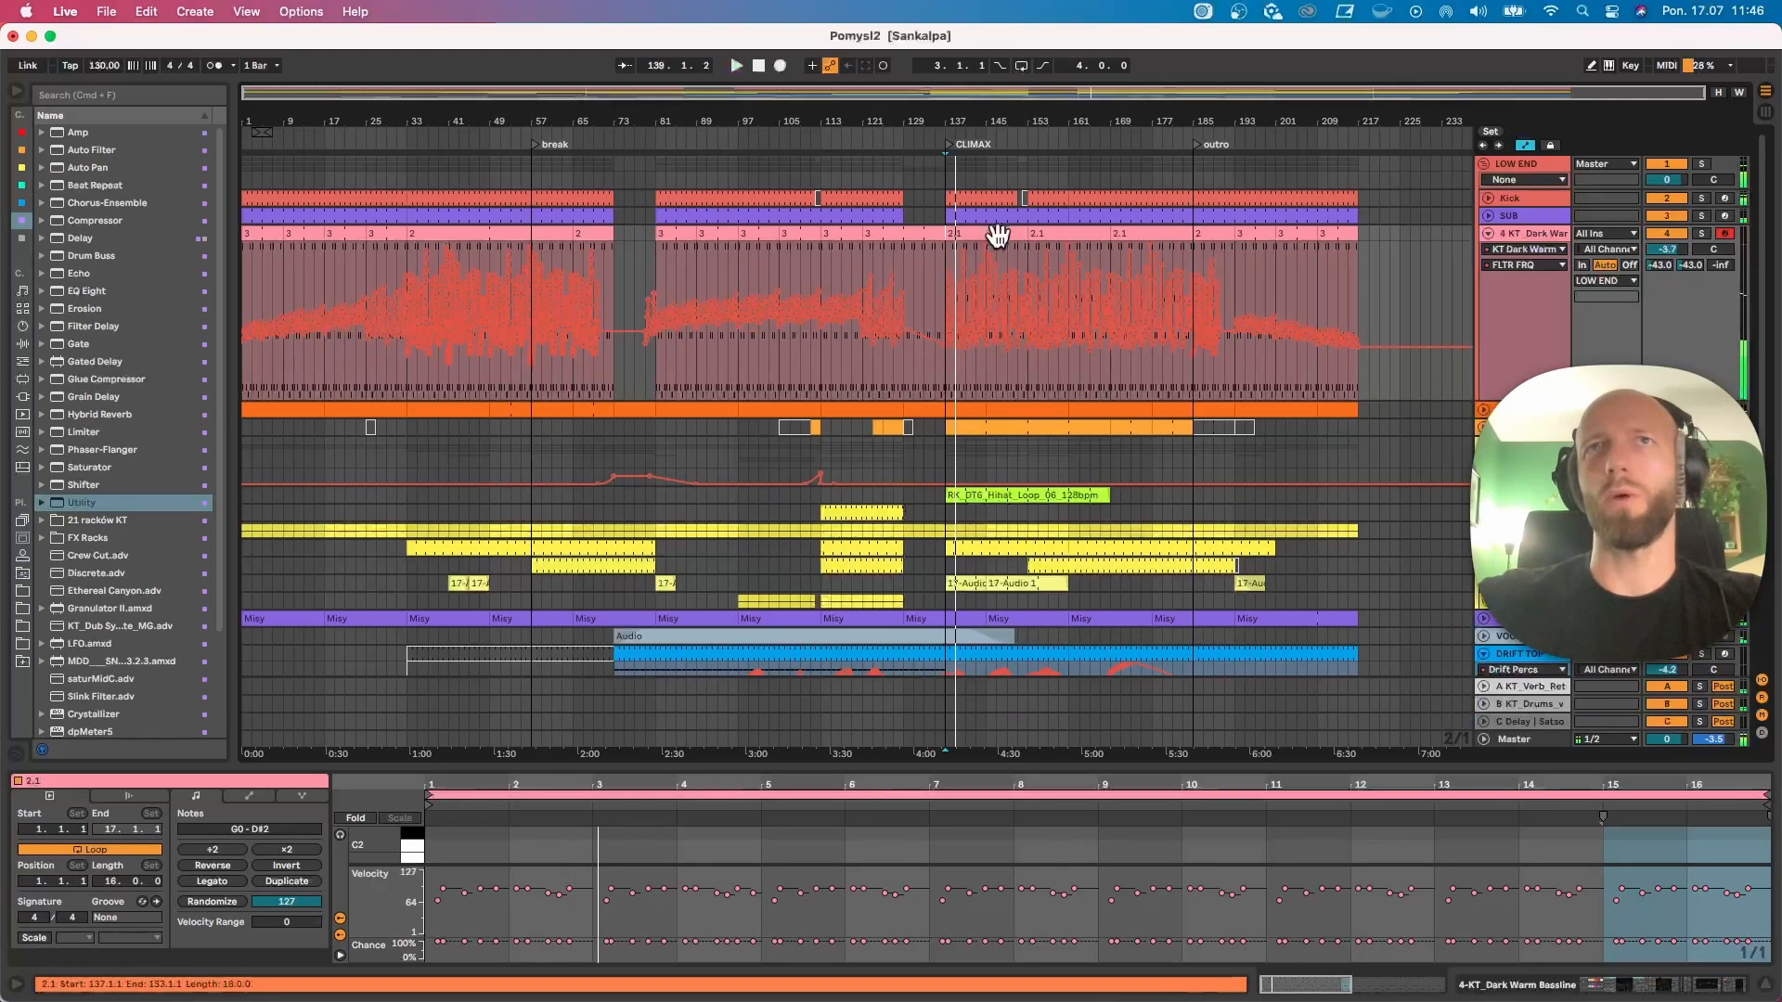
{"action": "scroll", "coordinate": [897, 384], "scroll_direction": "down", "scroll_amount": 2}
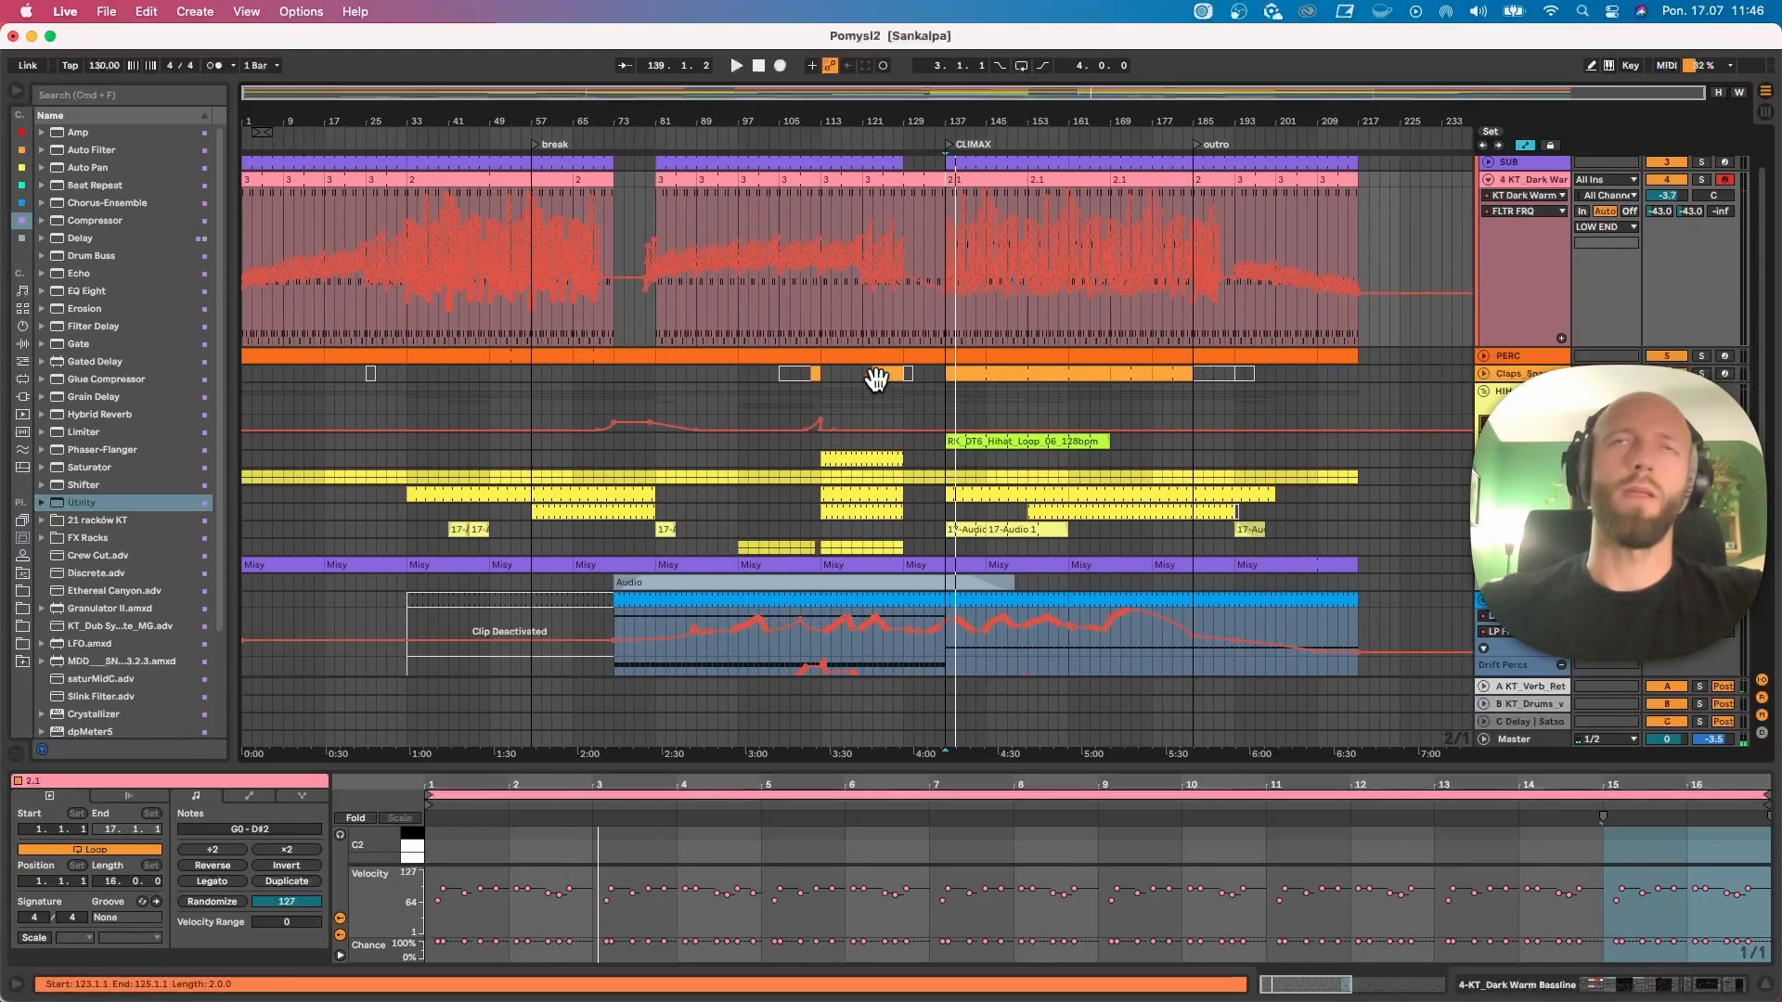
{"action": "scroll", "coordinate": [649, 367], "scroll_direction": "down", "scroll_amount": 1}
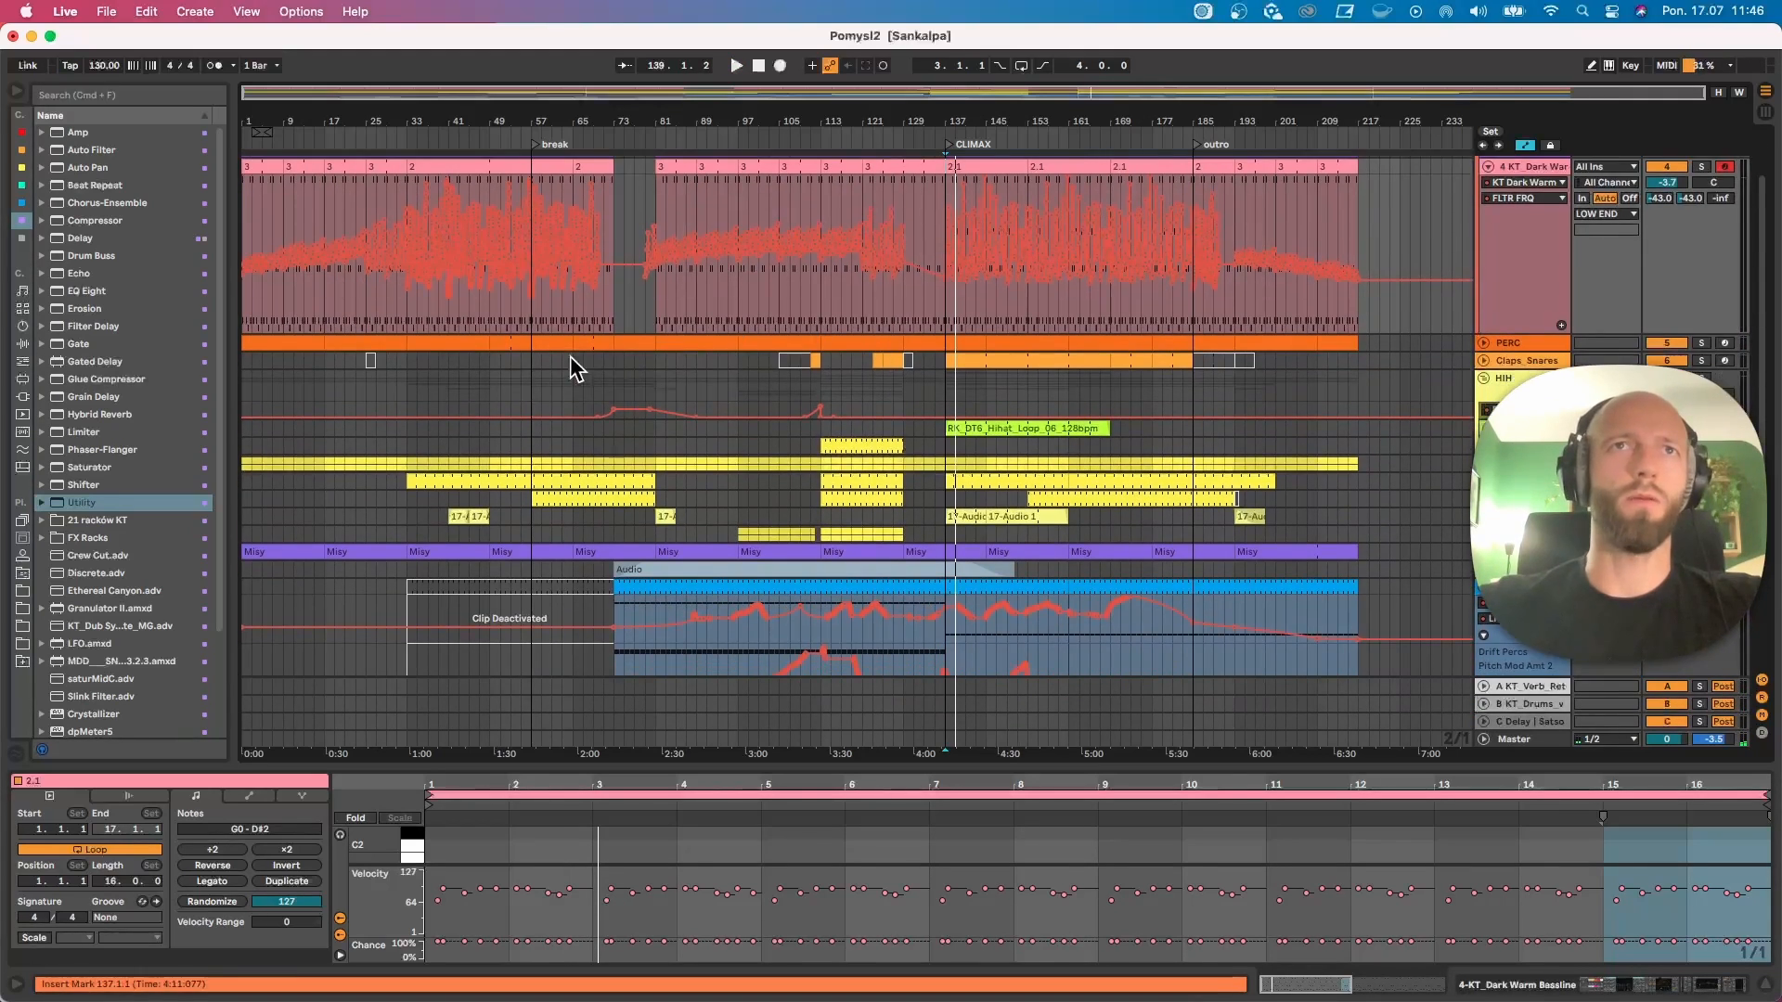
Step: Play the Misy track from bar 1, expand its TAL-Chorus device, and solo the LOW END group alongside it
{"action": "left_click", "coordinate": [316, 549]}
{"action": "key", "text": "space"}
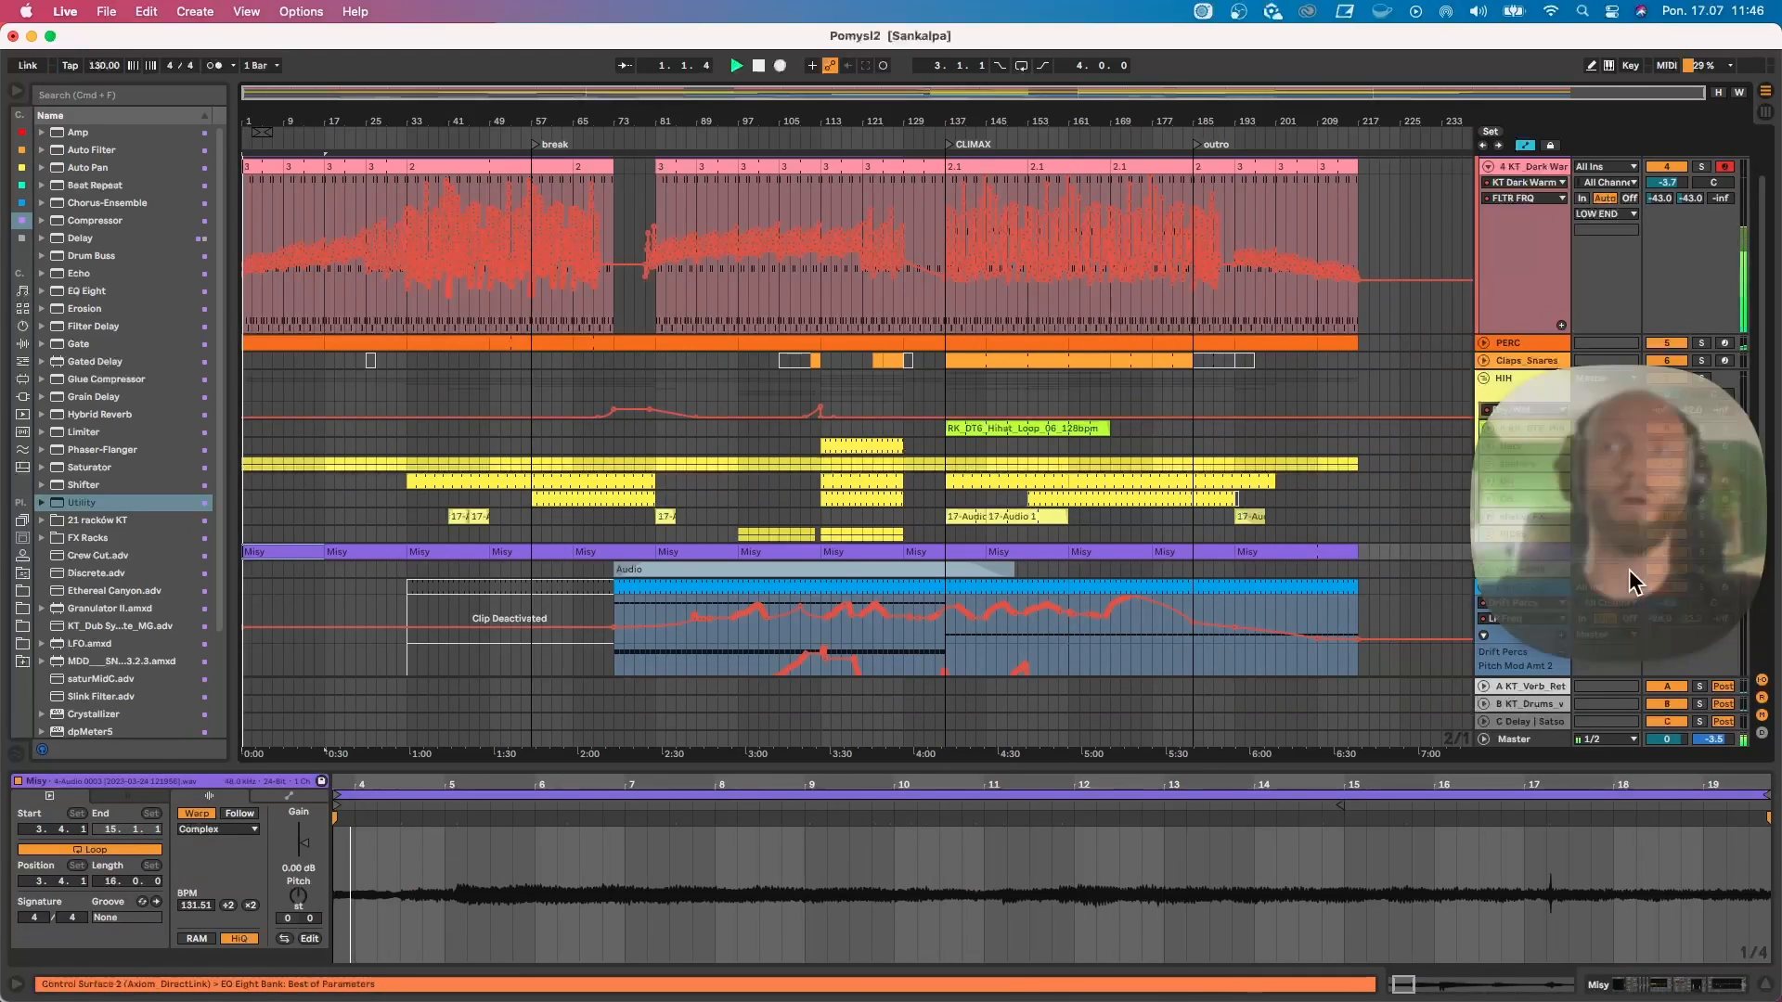
{"action": "left_click", "coordinate": [1525, 557]}
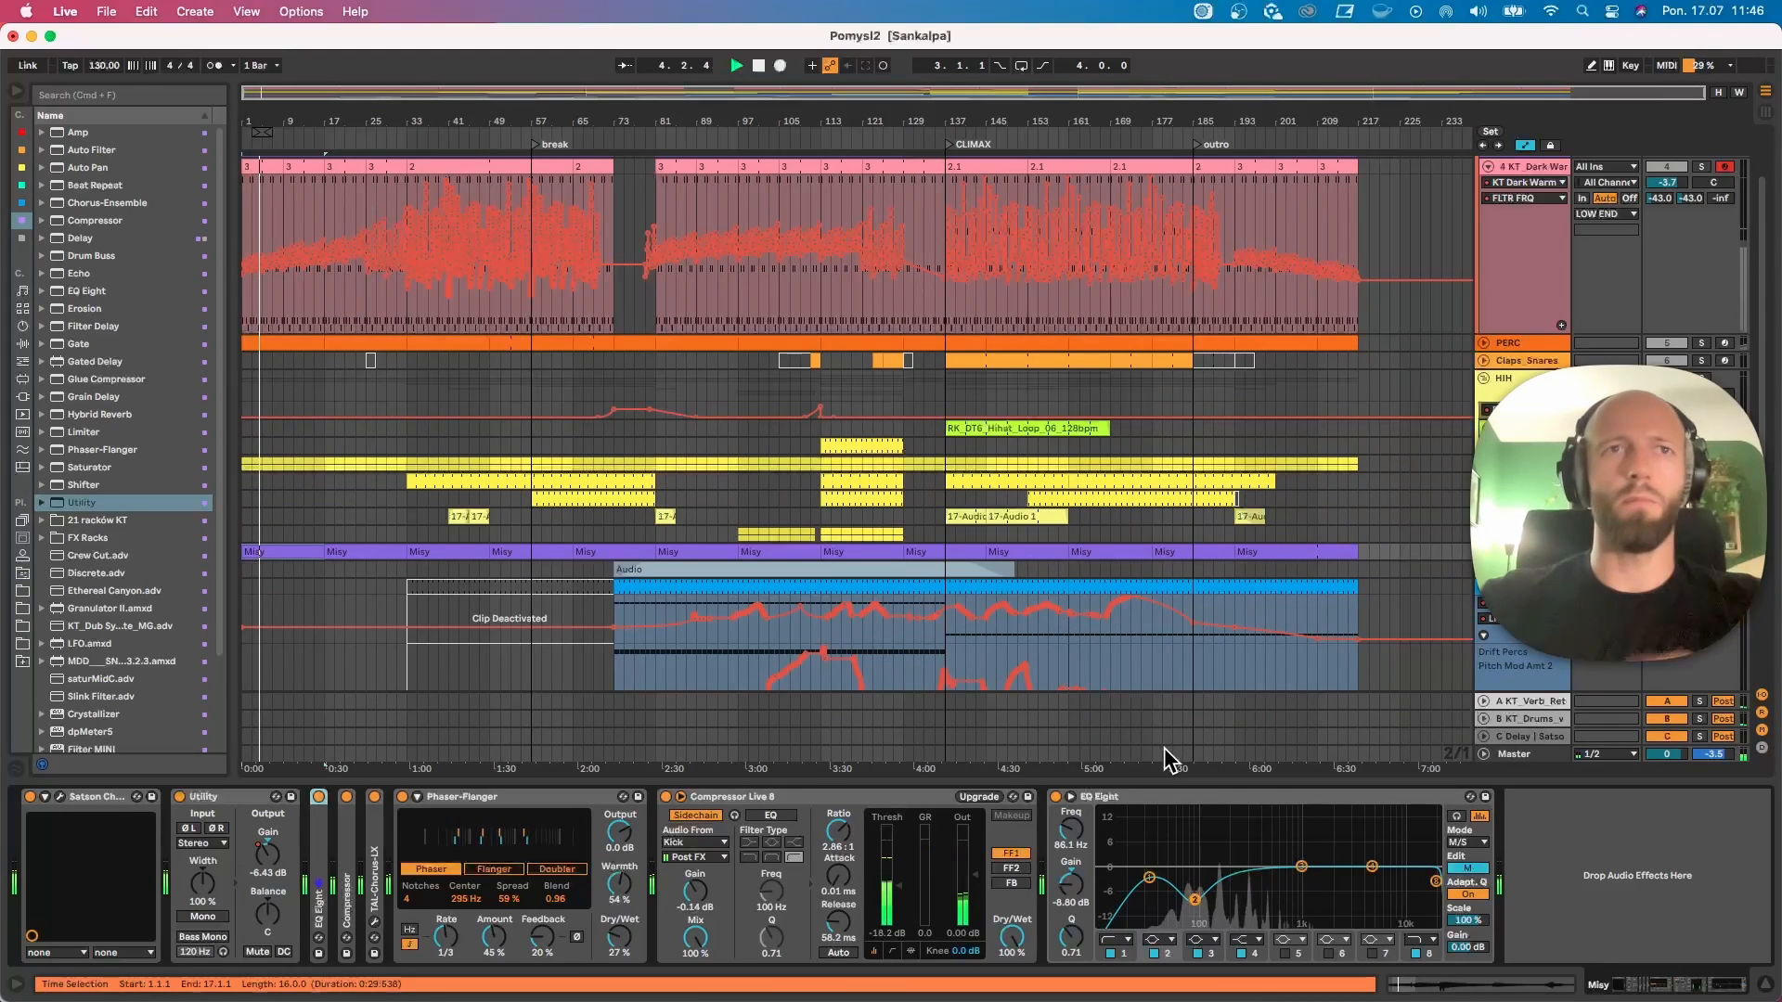
{"action": "double_click", "coordinate": [374, 830]}
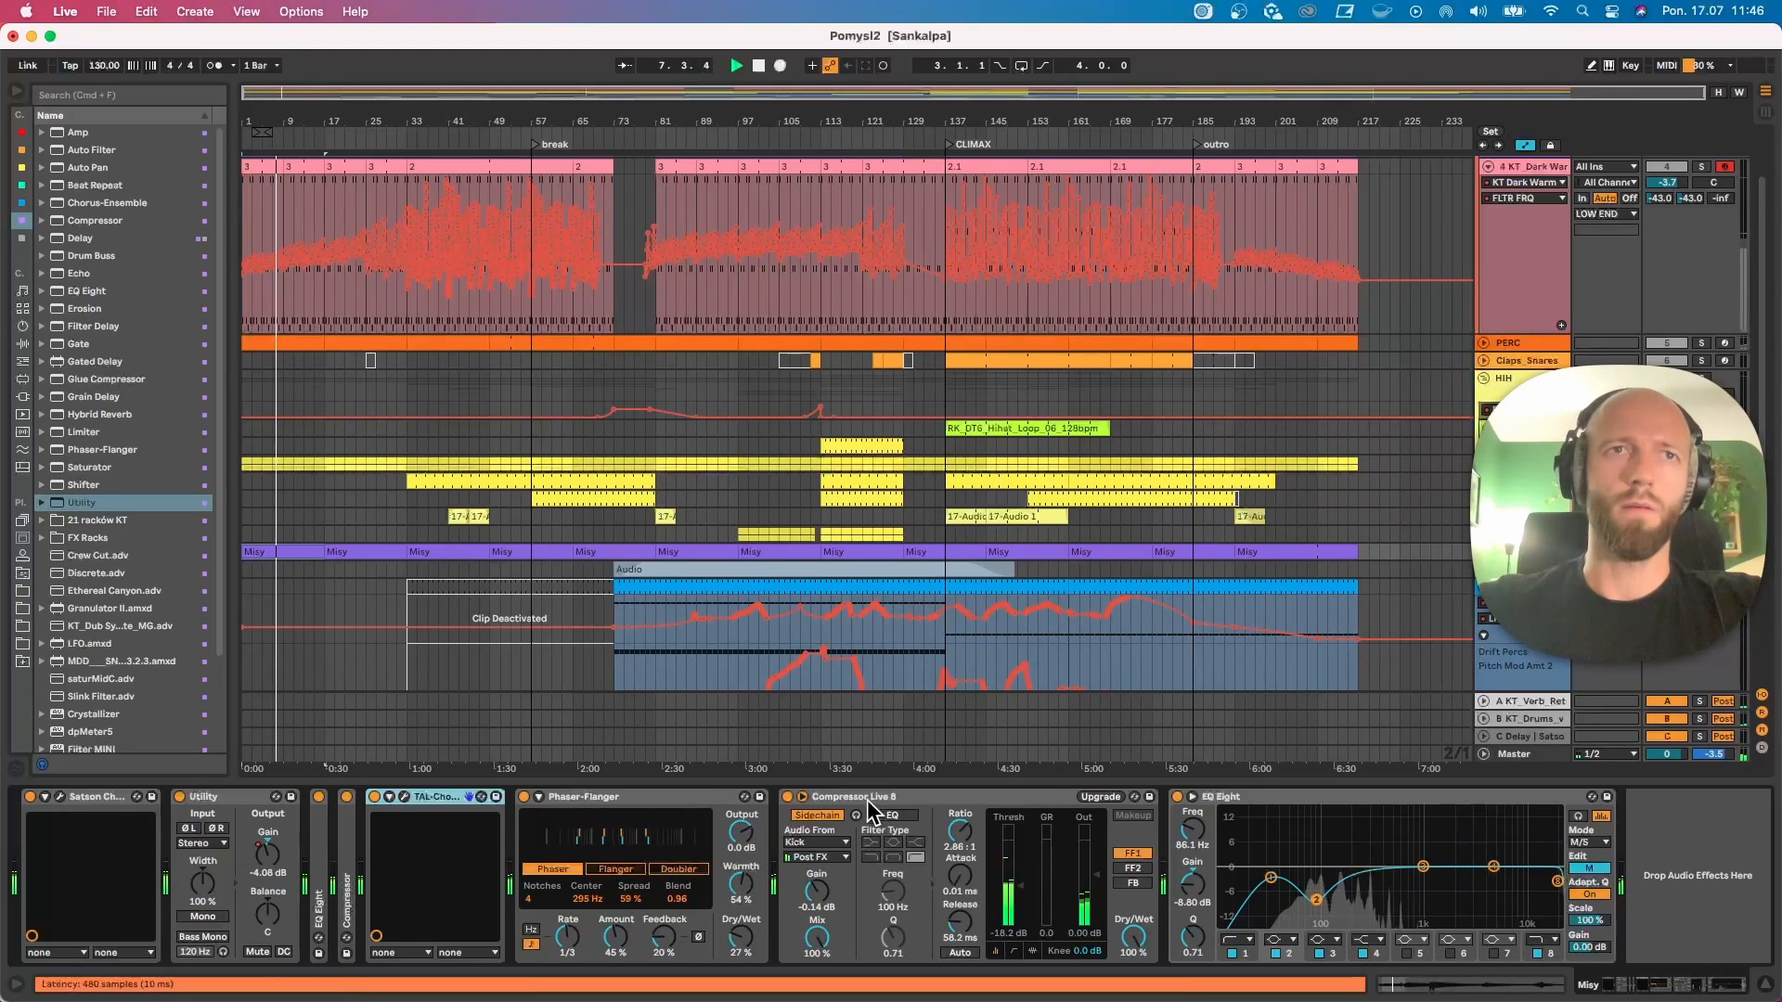
{"action": "scroll", "coordinate": [1717, 167], "scroll_direction": "up", "scroll_amount": 3}
{"action": "left_click", "coordinate": [1701, 164]}
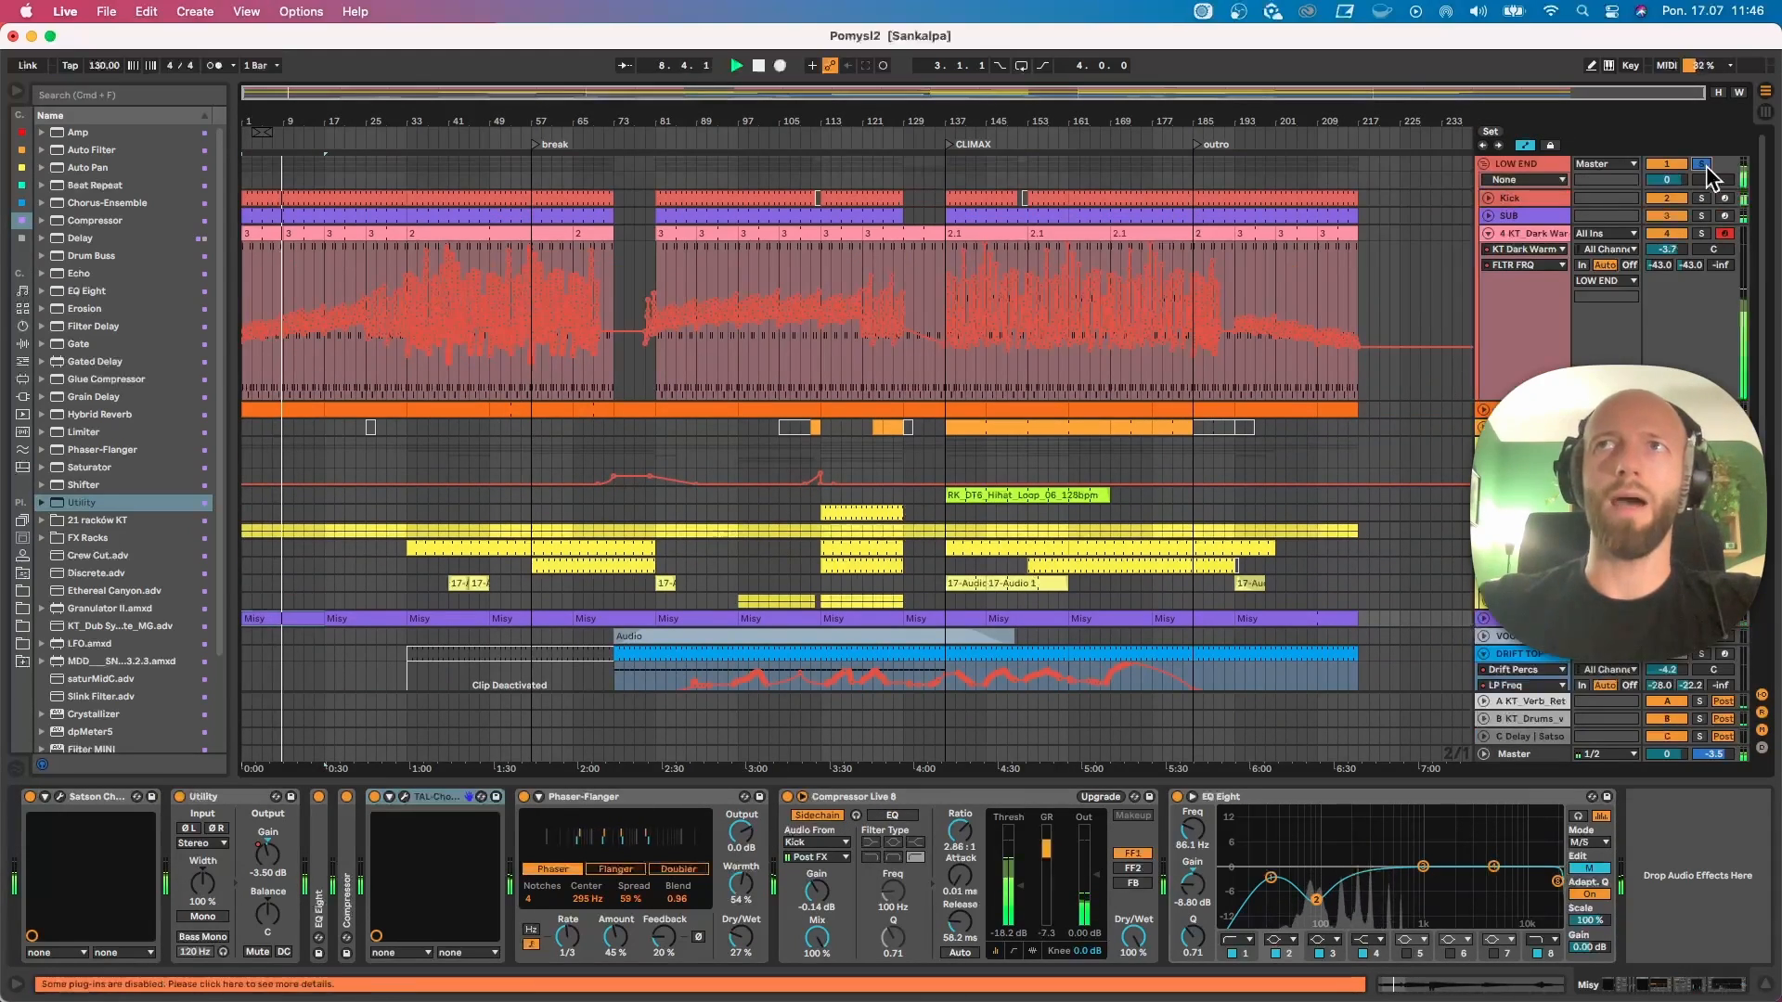
{"action": "key", "text": "space"}
Step: Show the Misy track's Utility Gain automation in an enlarged lane, examine it, and fold the track again
{"action": "right_click", "coordinate": [276, 855]}
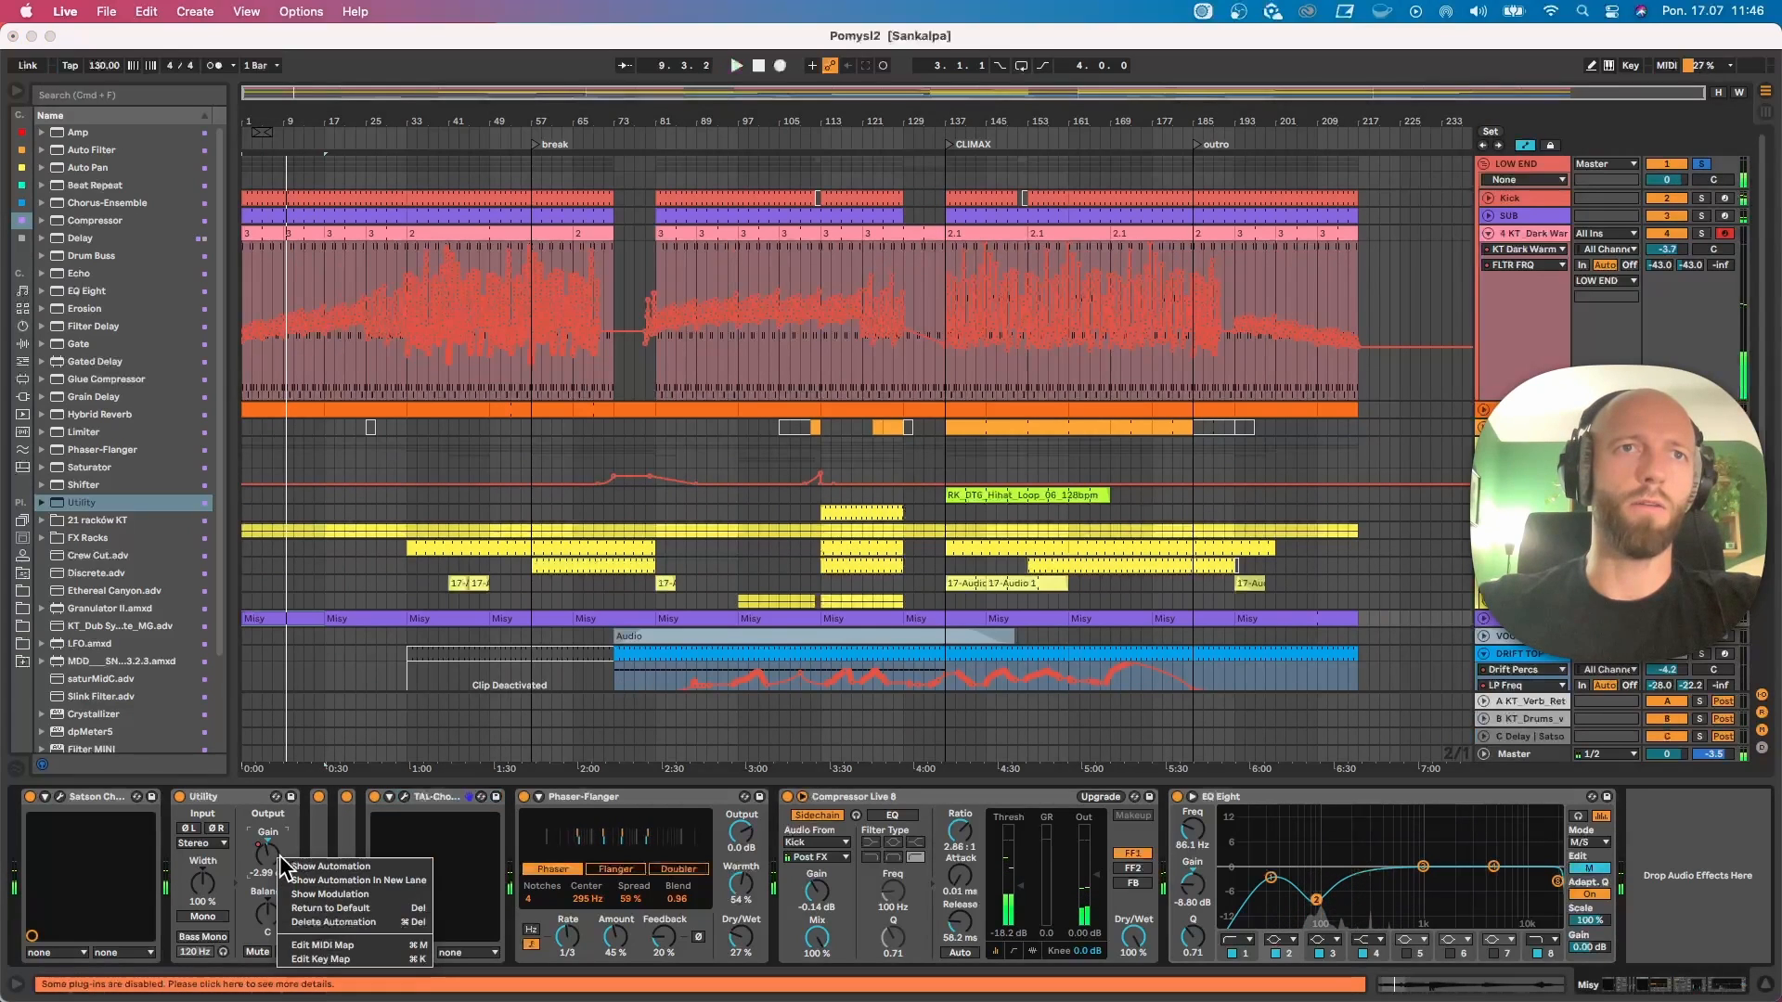
{"action": "left_click", "coordinate": [304, 866]}
{"action": "scroll", "coordinate": [706, 614], "scroll_direction": "down", "scroll_amount": 3}
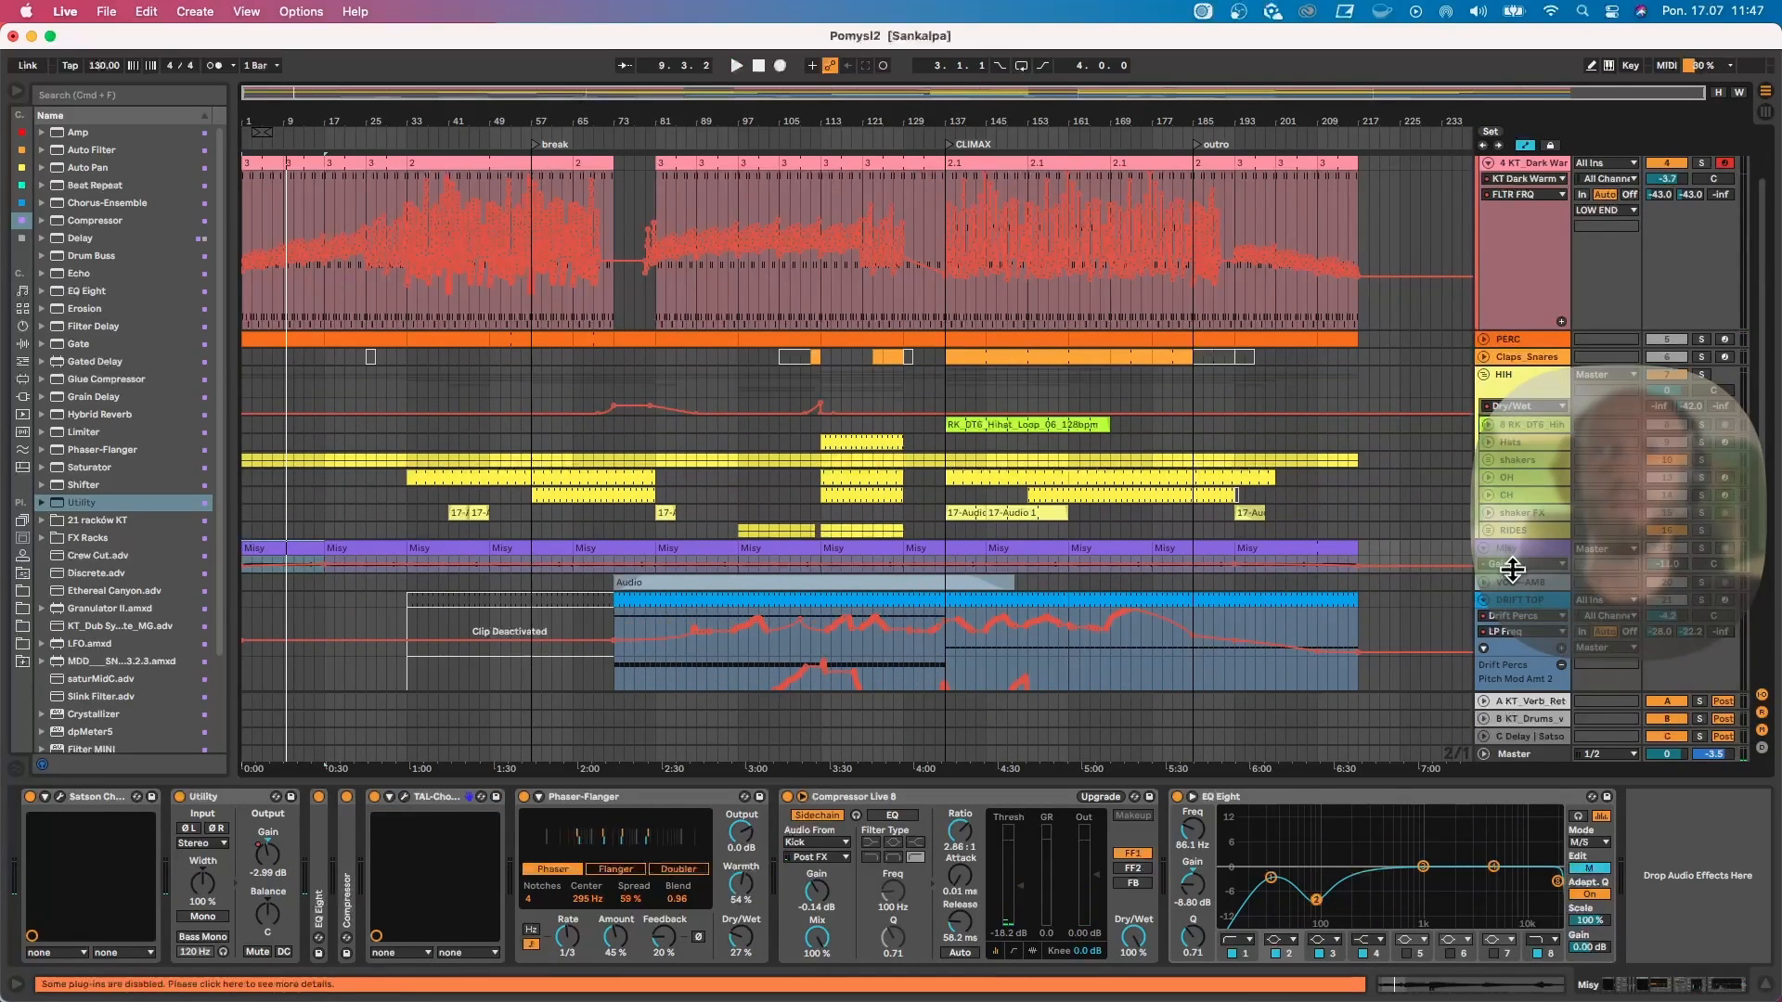
{"action": "left_click_drag", "start_coordinate": [1513, 571], "coordinate": [1503, 648]}
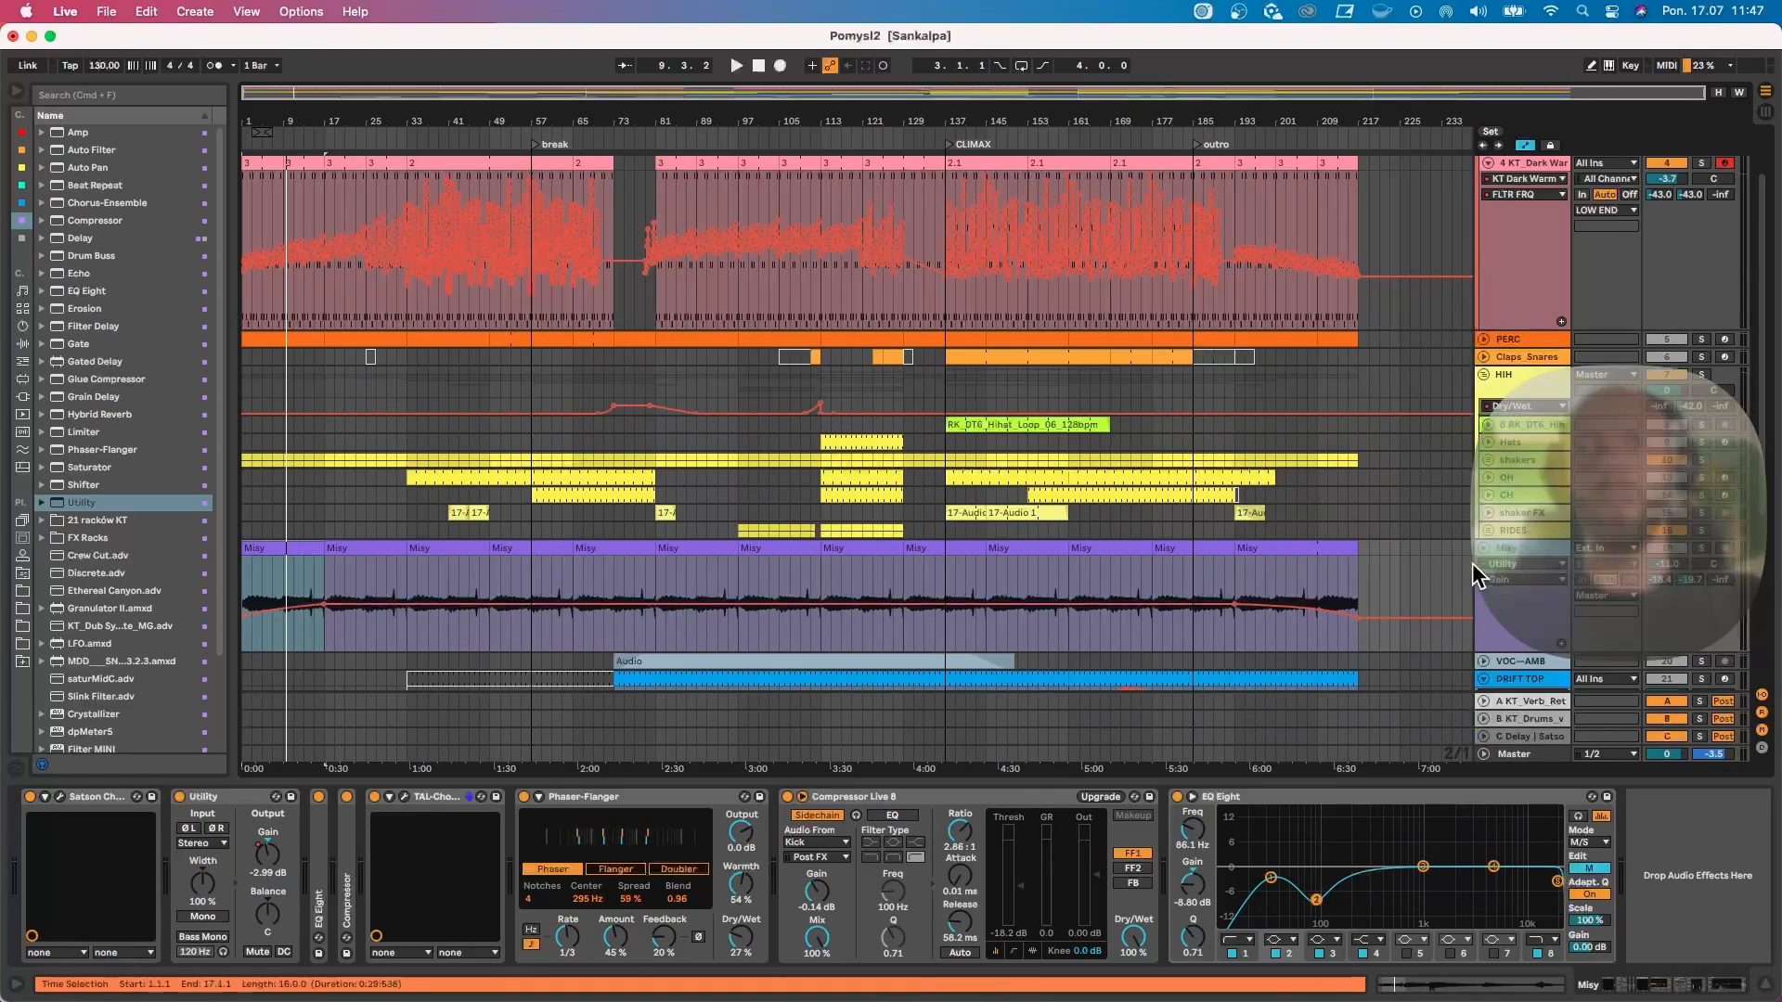
{"action": "left_click", "coordinate": [1483, 550]}
{"action": "scroll", "coordinate": [386, 557], "scroll_direction": "down", "scroll_amount": 1}
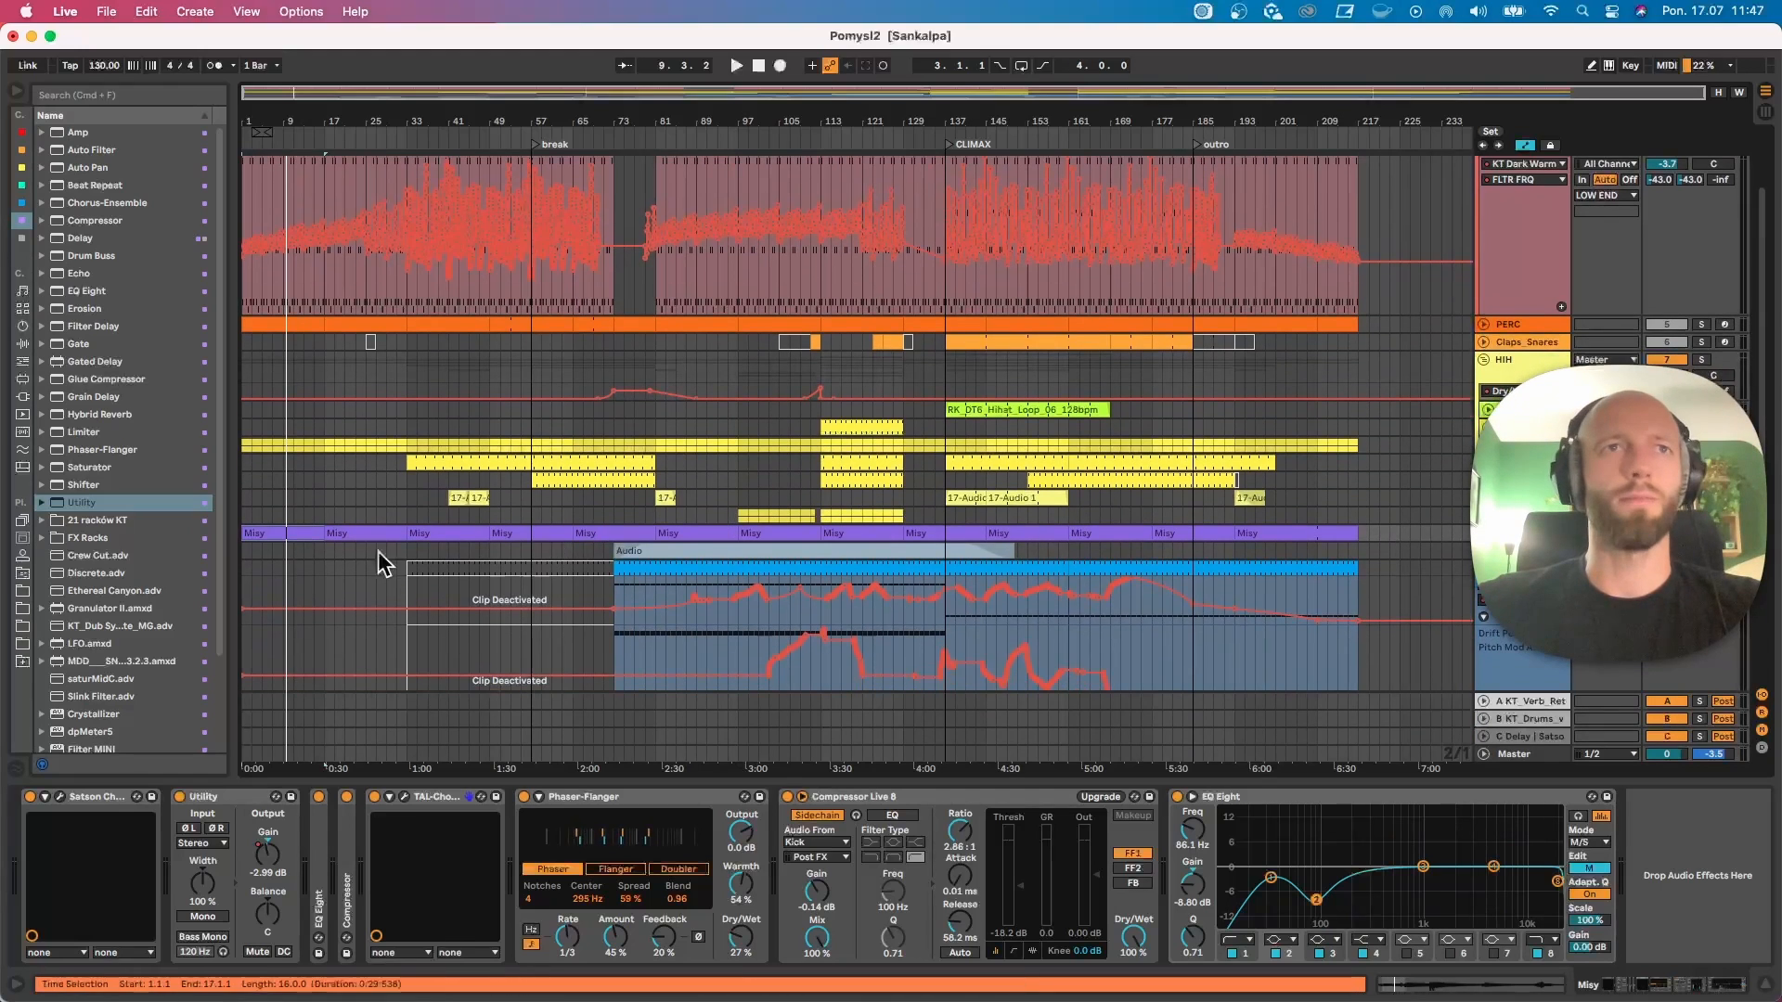
Step: Play the arrangement from bar 11 and show the Utility Gain automation on the unfolded shakers track
{"action": "left_click", "coordinate": [294, 551]}
{"action": "key", "text": "space"}
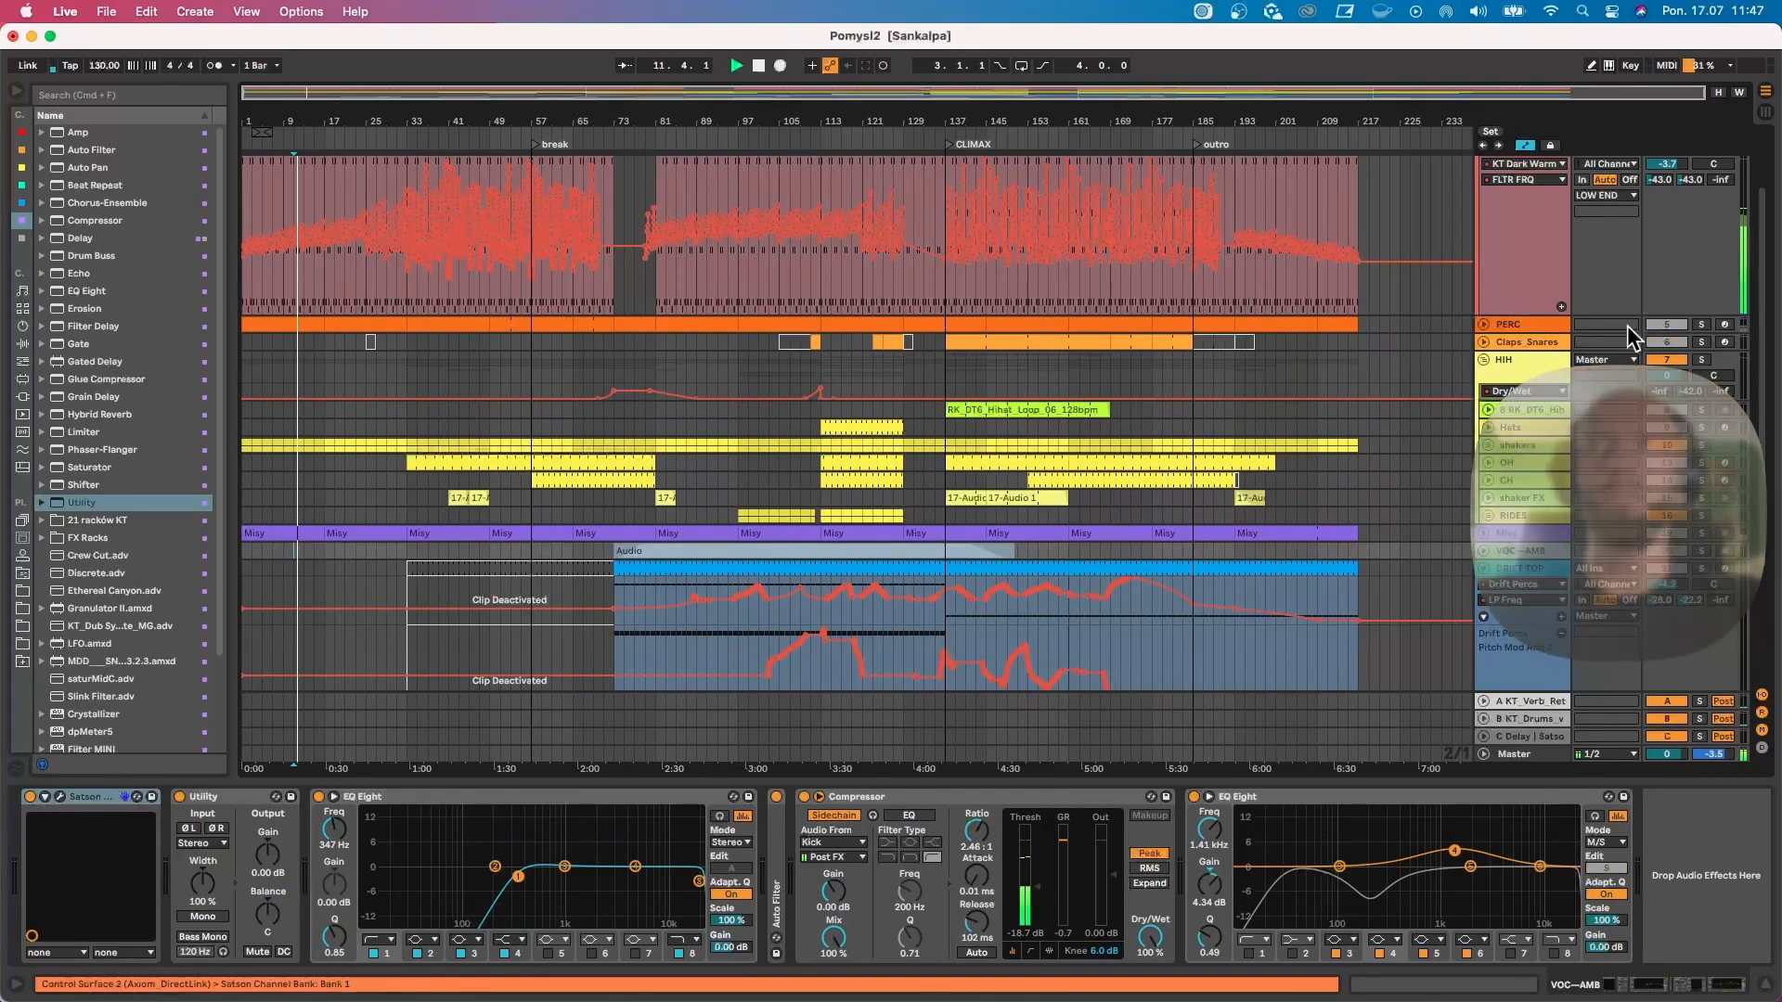
{"action": "scroll", "coordinate": [1629, 339], "scroll_direction": "up", "scroll_amount": 3}
{"action": "key", "text": "space"}
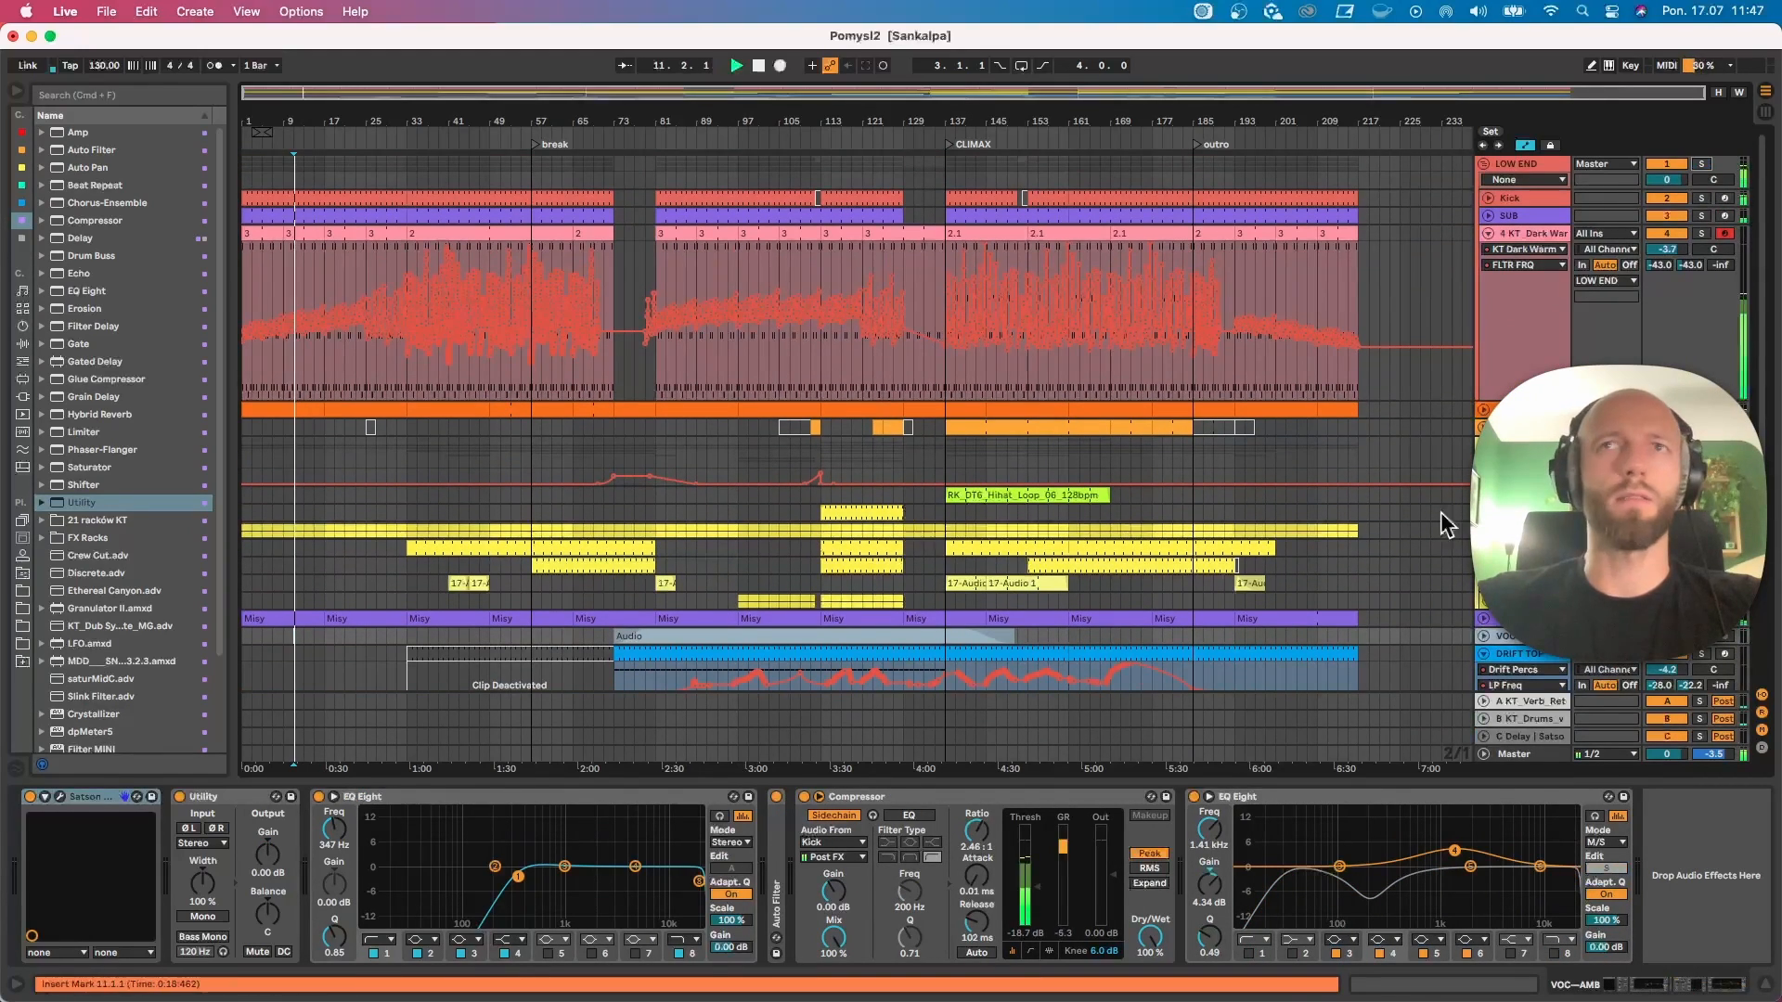
{"action": "left_click", "coordinate": [1493, 535]}
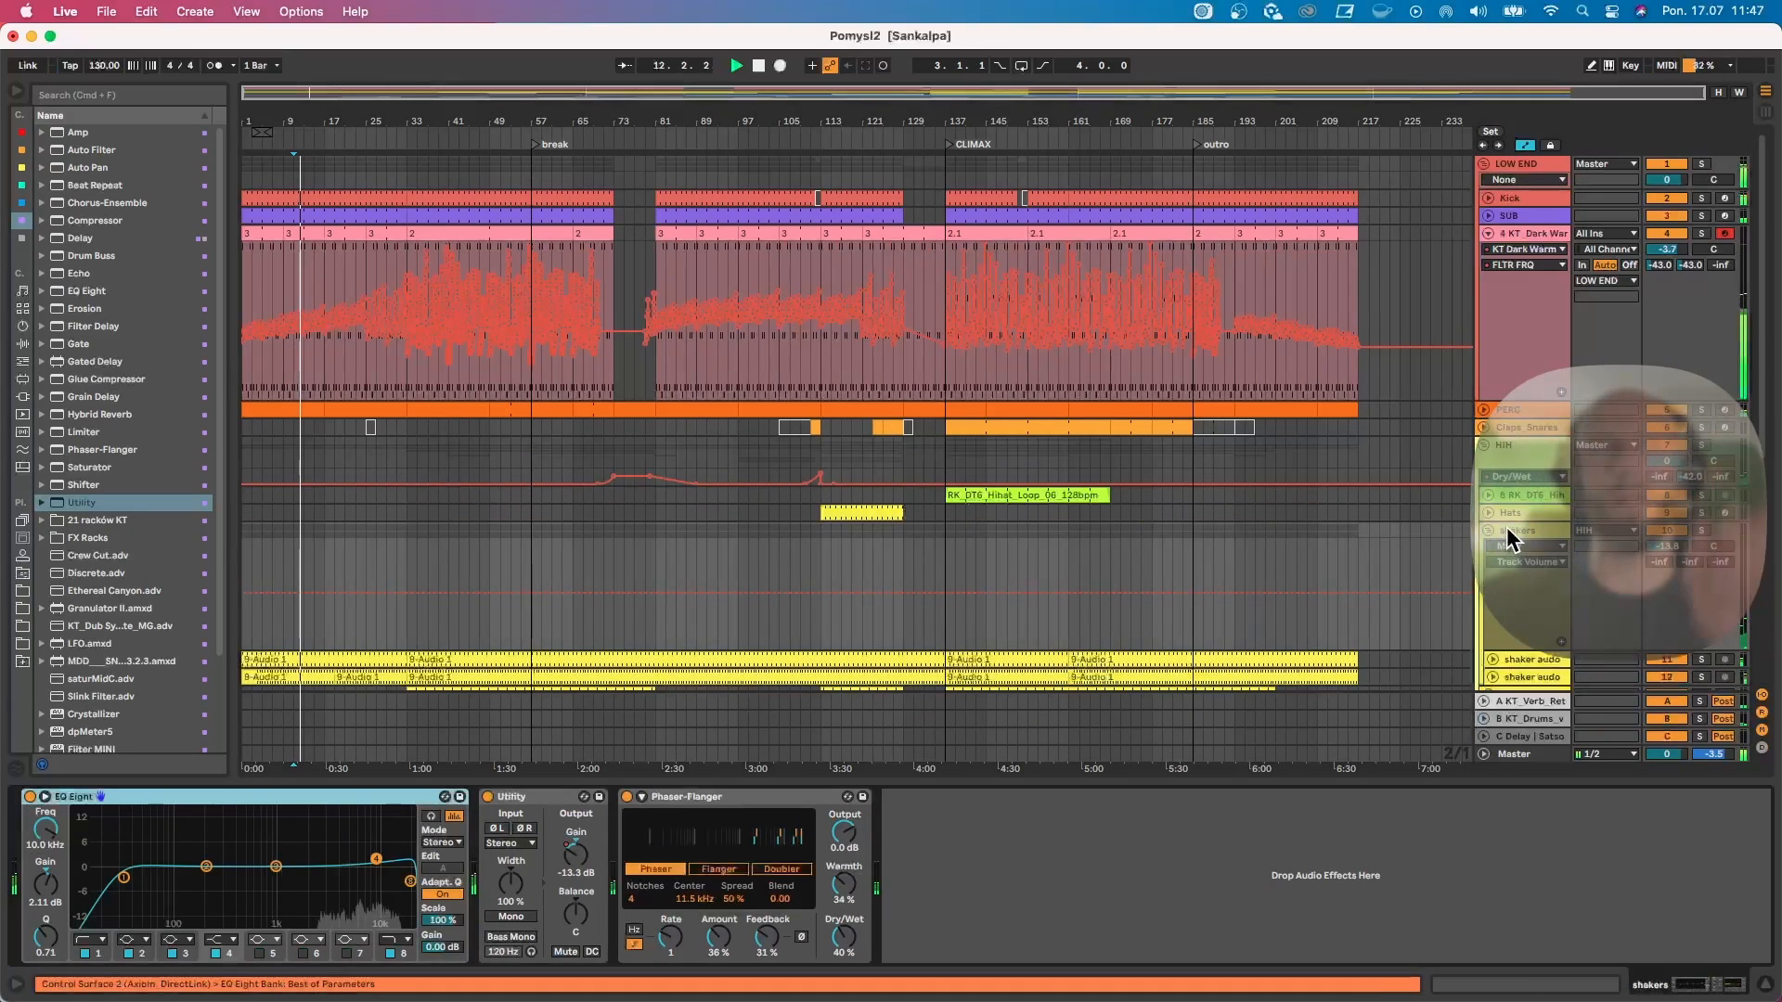
{"action": "right_click", "coordinate": [577, 857]}
{"action": "left_click", "coordinate": [601, 870]}
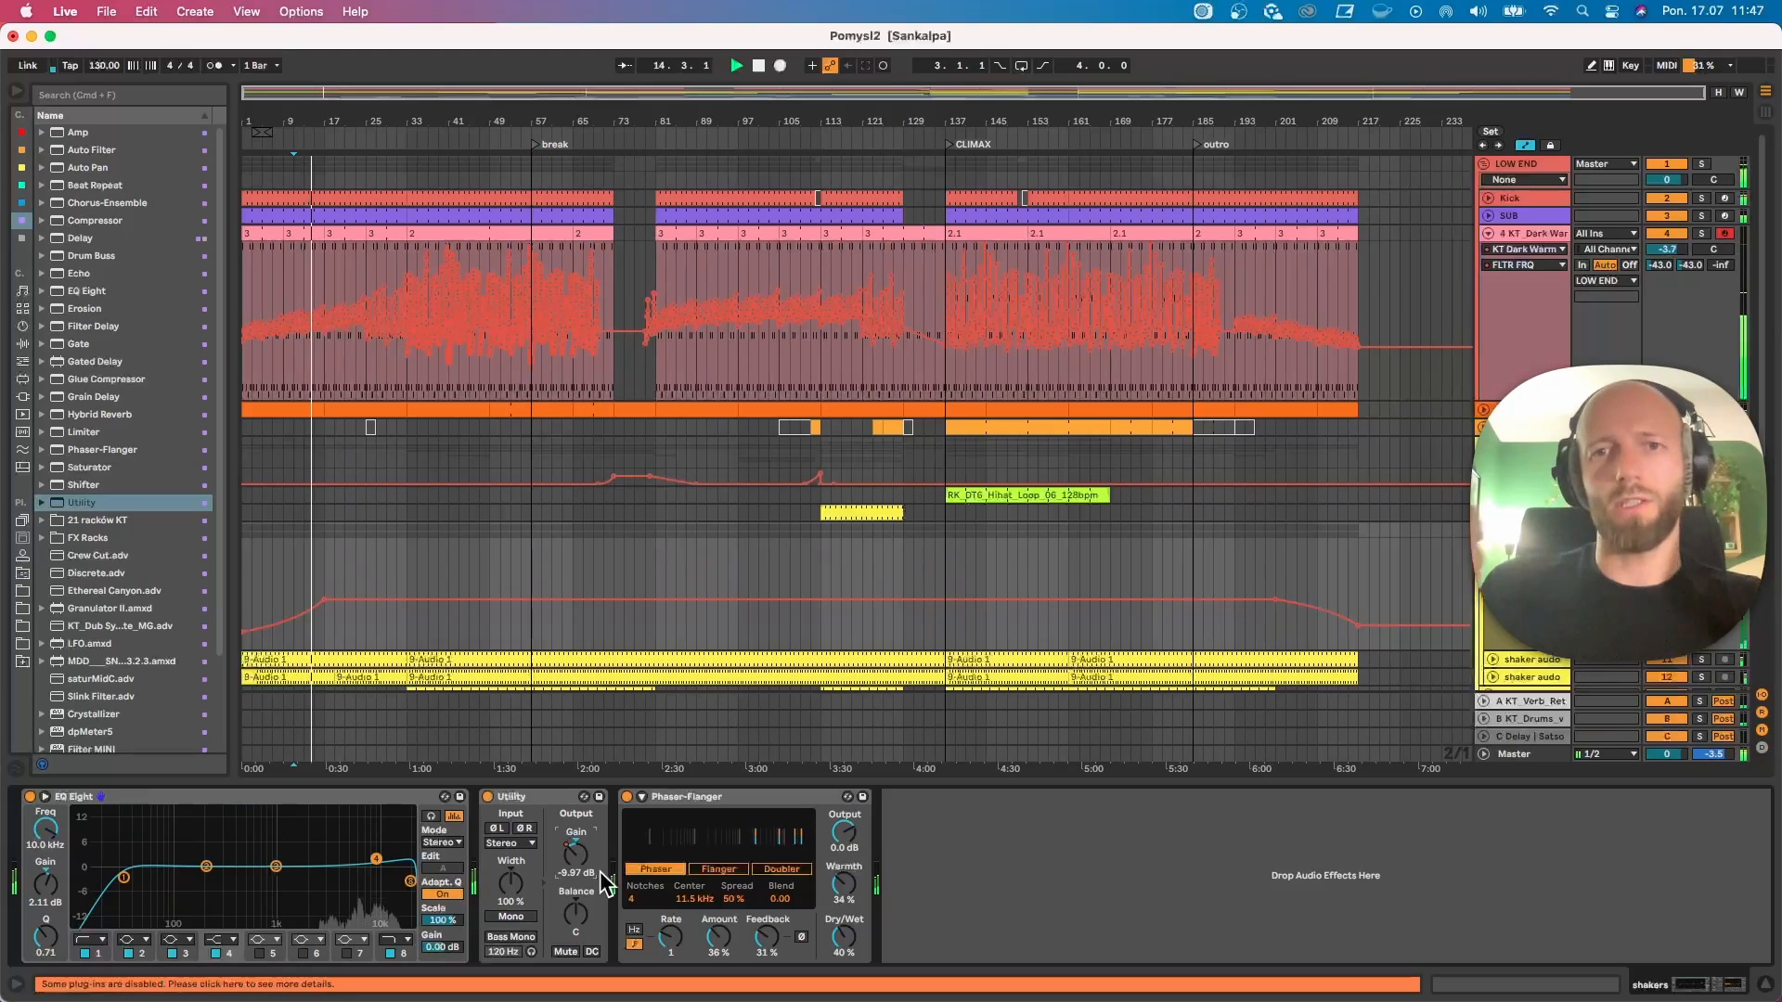
{"action": "scroll", "coordinate": [319, 566], "scroll_direction": "down", "scroll_amount": 2}
{"action": "key", "text": "space"}
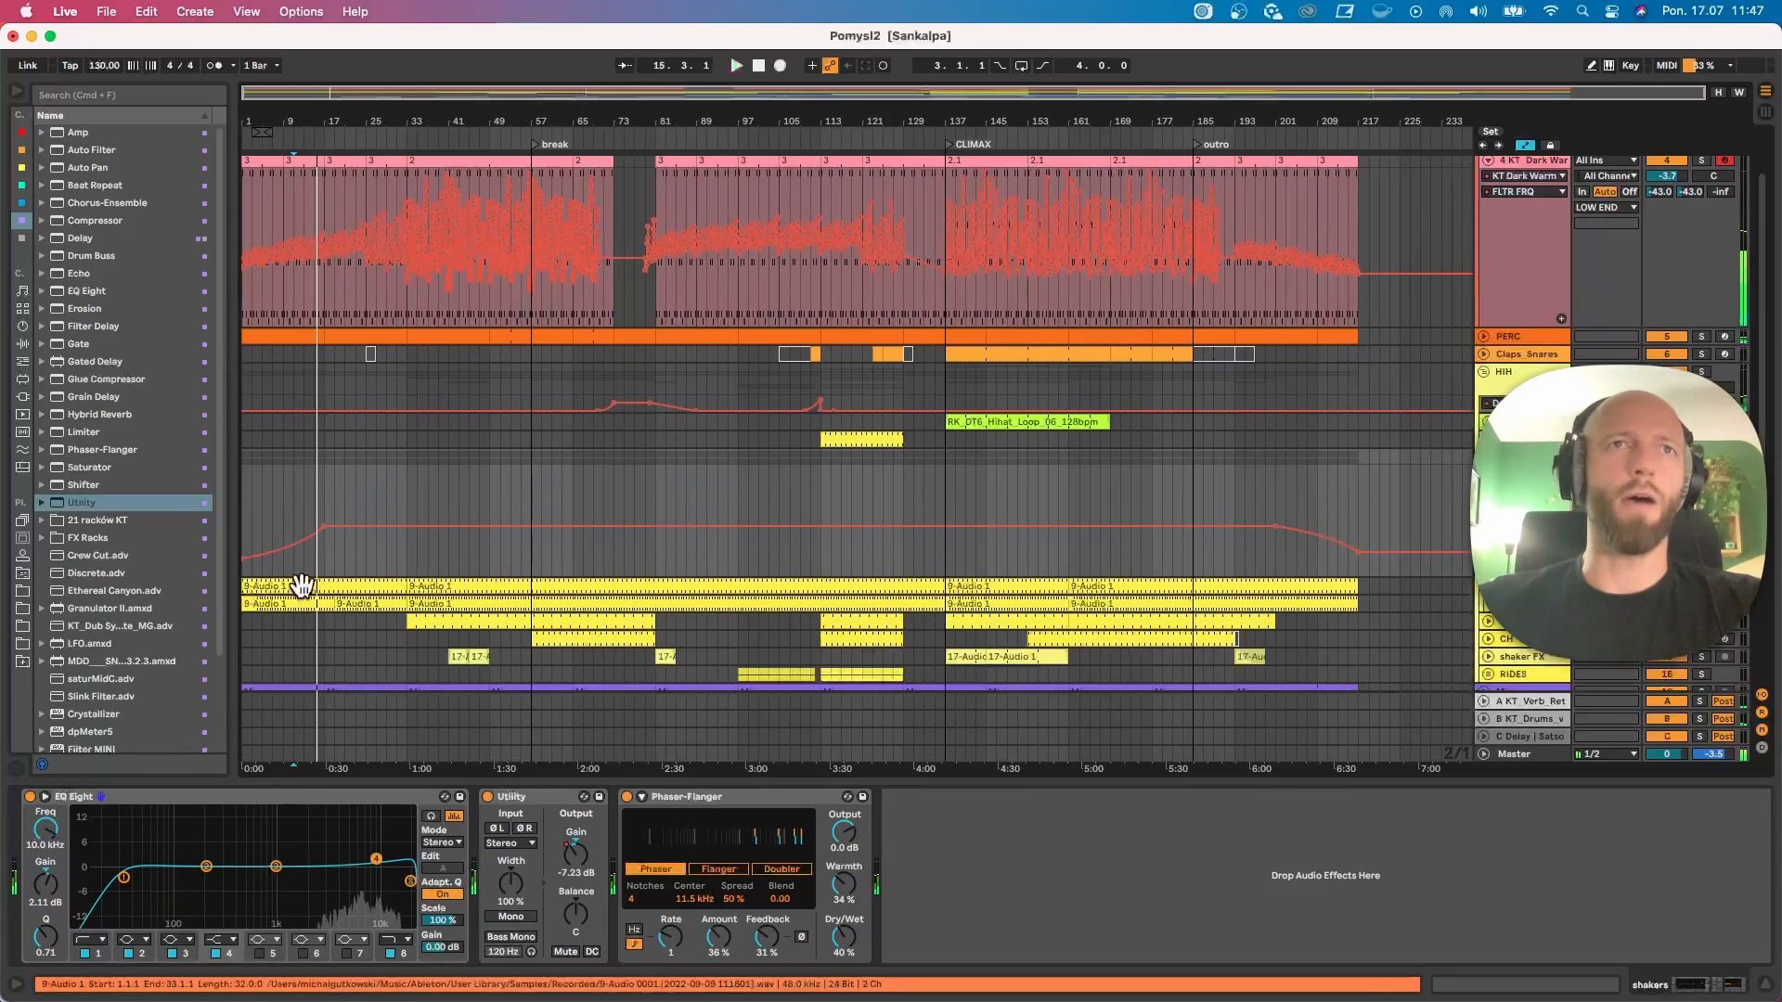
Step: Listen to the shakers' gain fade-in from bar 11, both soloed and with the other tracks
{"action": "key", "text": "space"}
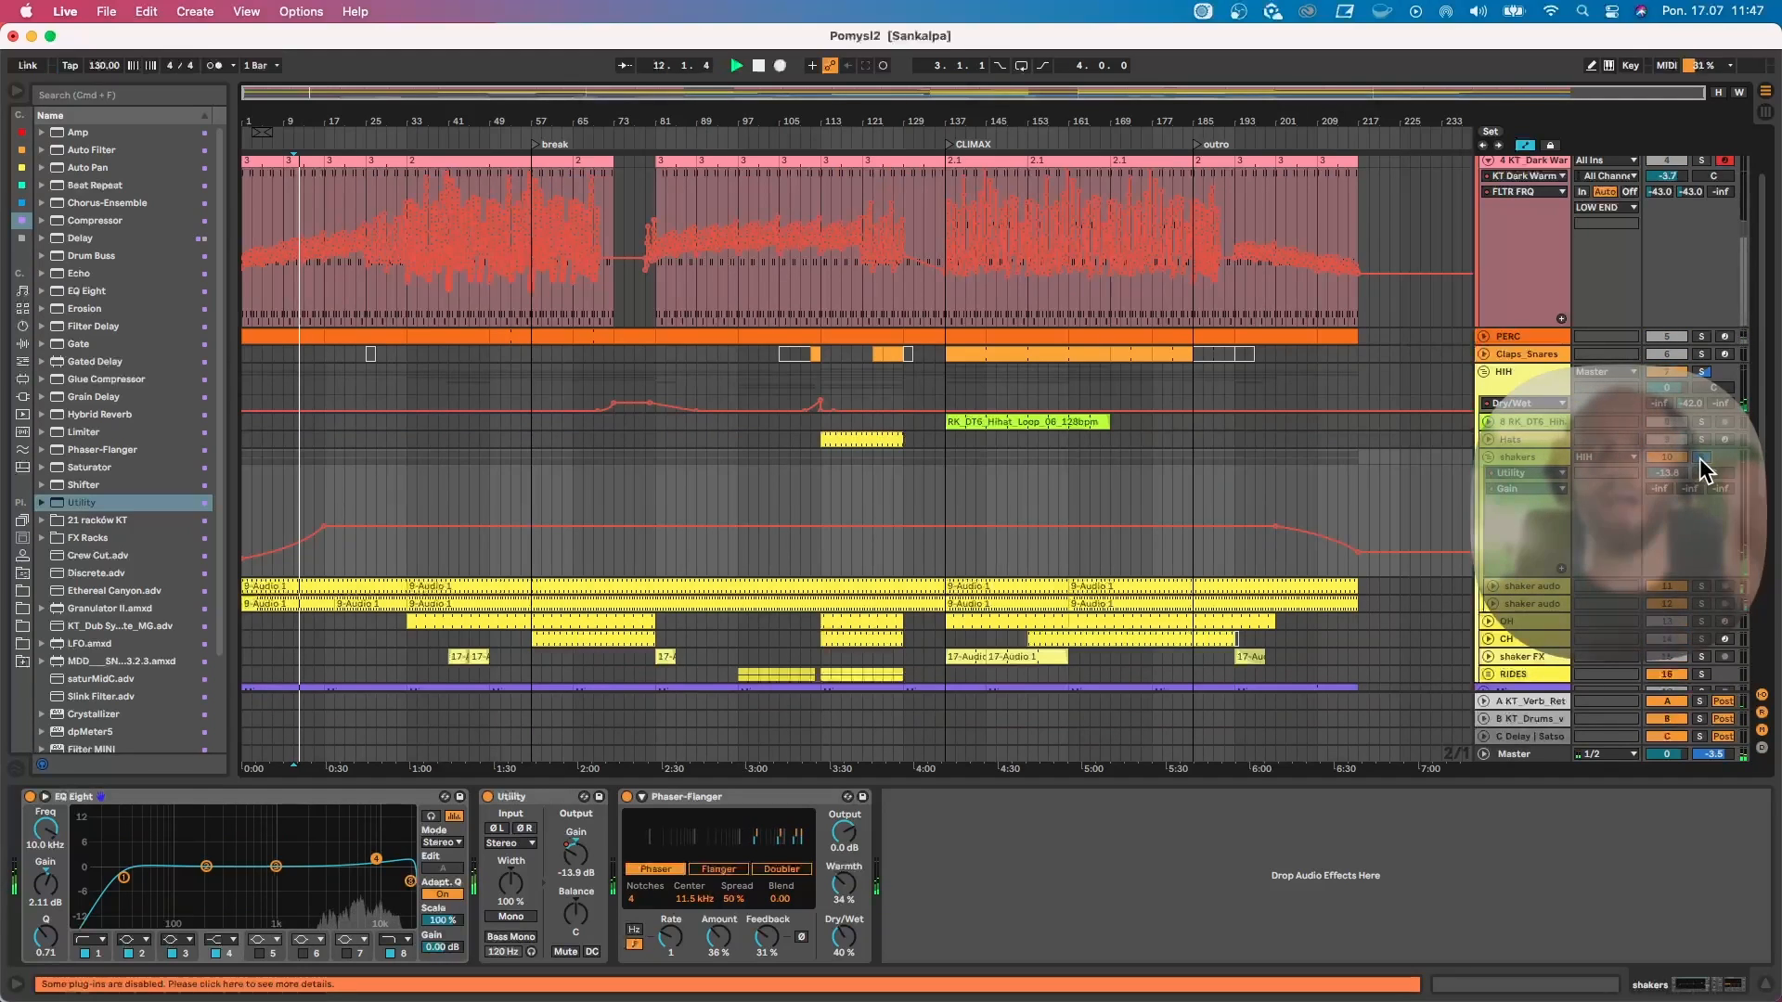
{"action": "scroll", "coordinate": [705, 575], "scroll_direction": "down", "scroll_amount": 2}
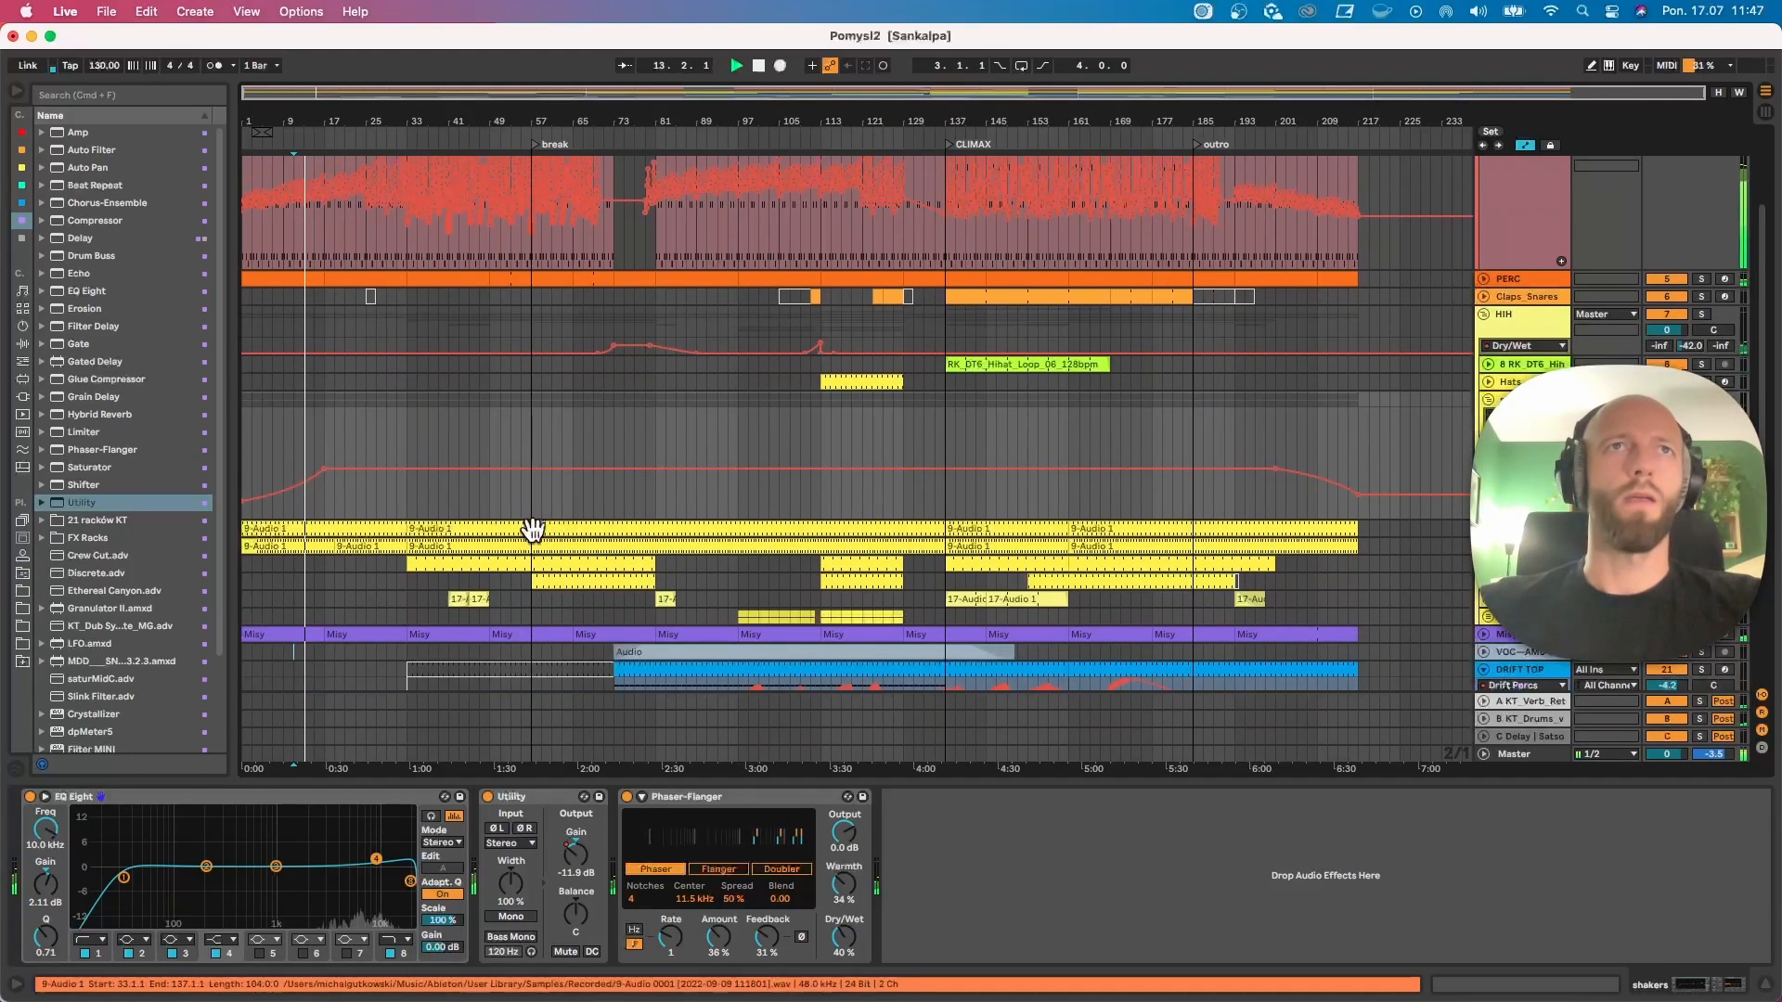
{"action": "scroll", "coordinate": [492, 473], "scroll_direction": "down", "scroll_amount": 1}
{"action": "scroll", "coordinate": [557, 306], "scroll_direction": "up", "scroll_amount": 2}
{"action": "scroll", "coordinate": [784, 371], "scroll_direction": "up", "scroll_amount": 2}
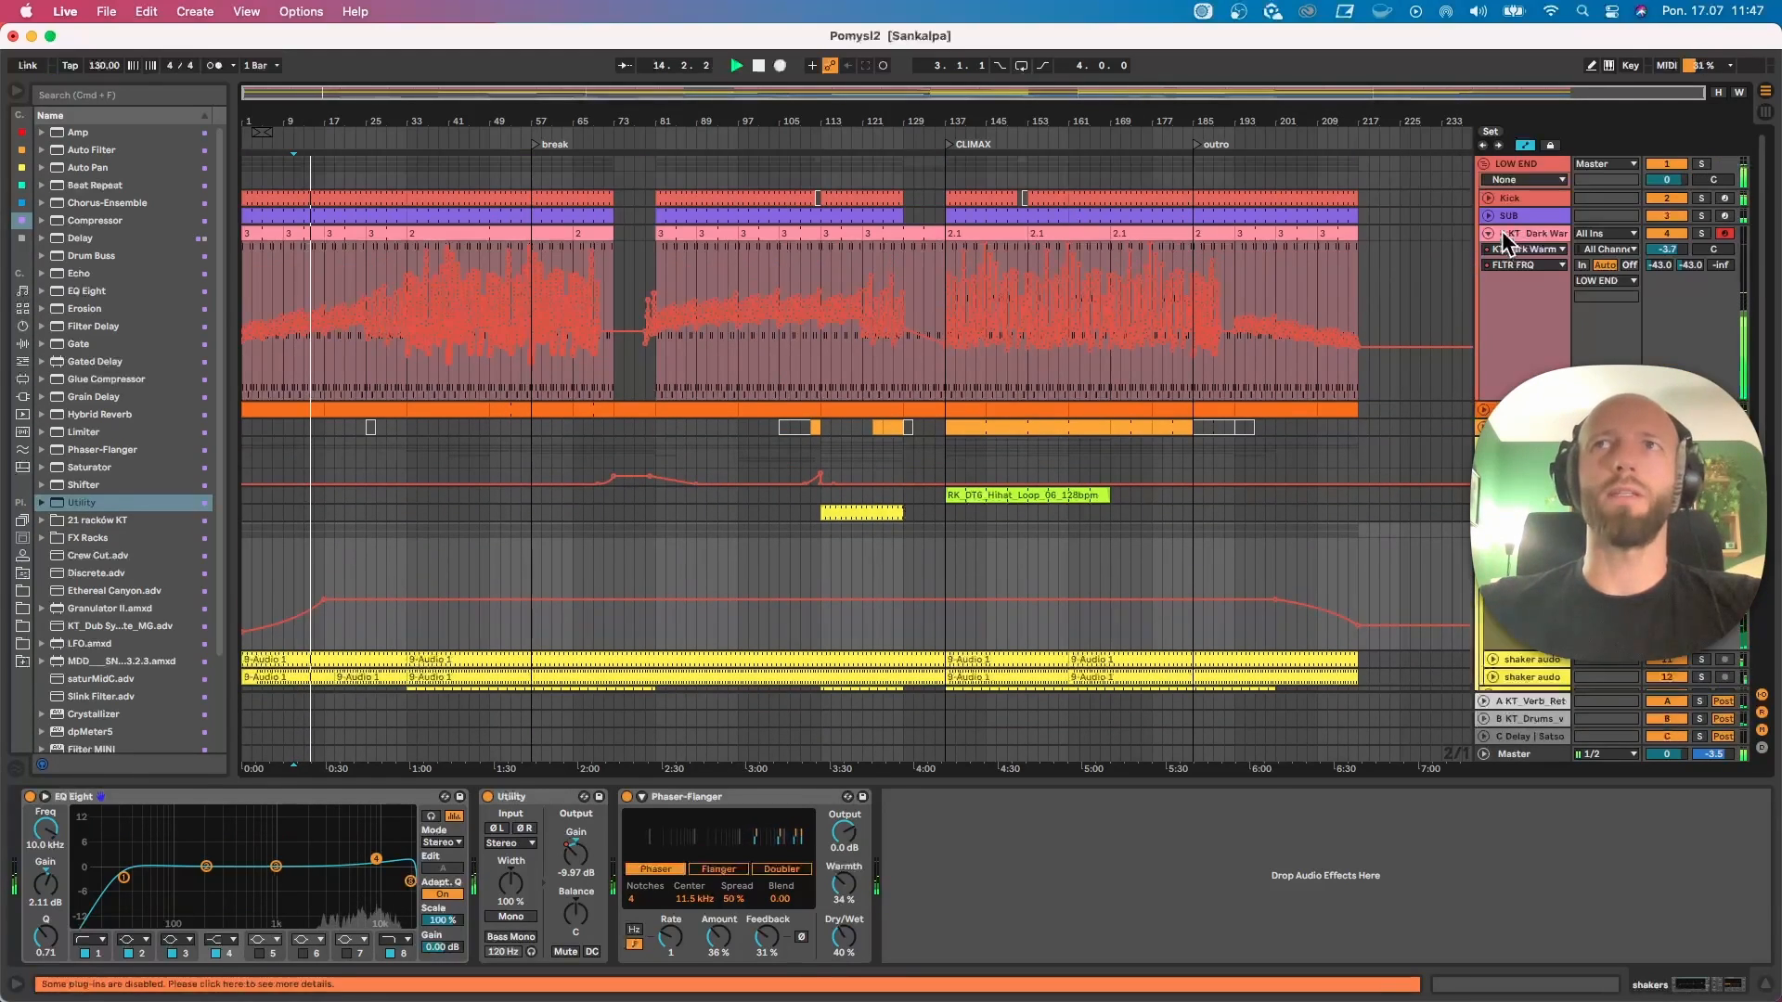
Step: Show the PERC track's Auto Filter Frequency automation in an enlarged lane and listen to it soloed from bar 73
{"action": "left_click", "coordinate": [1483, 409]}
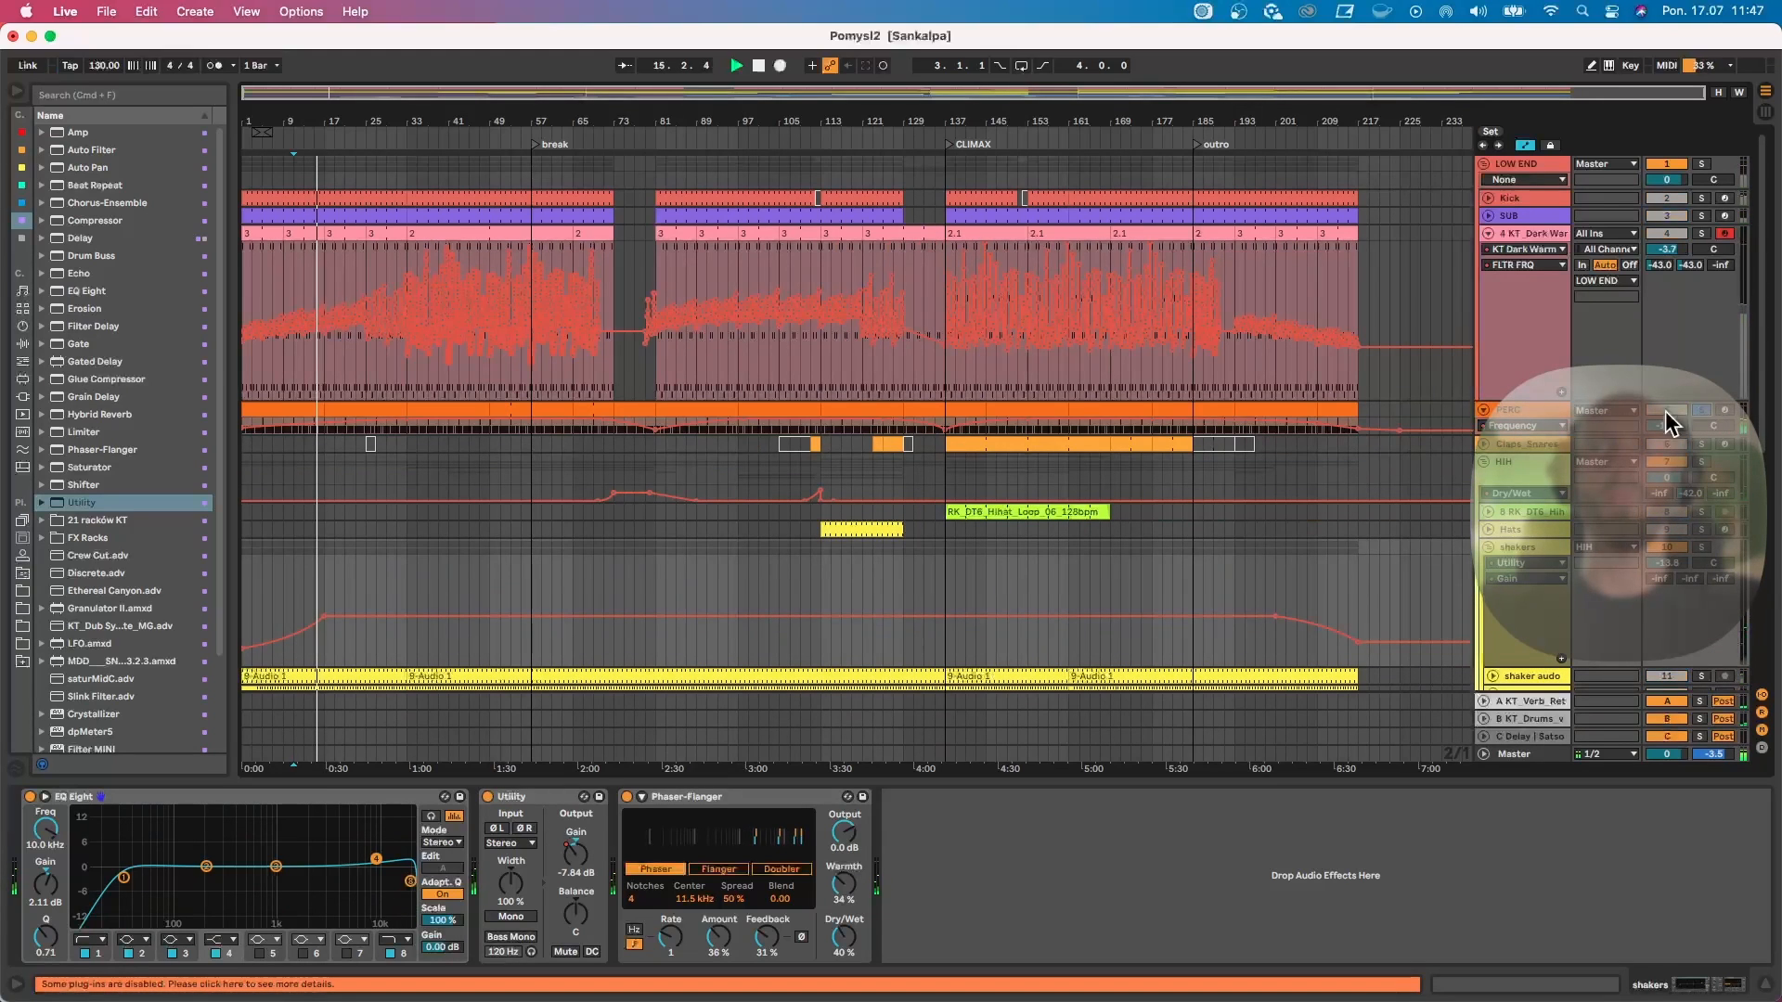
{"action": "left_click", "coordinate": [1490, 411]}
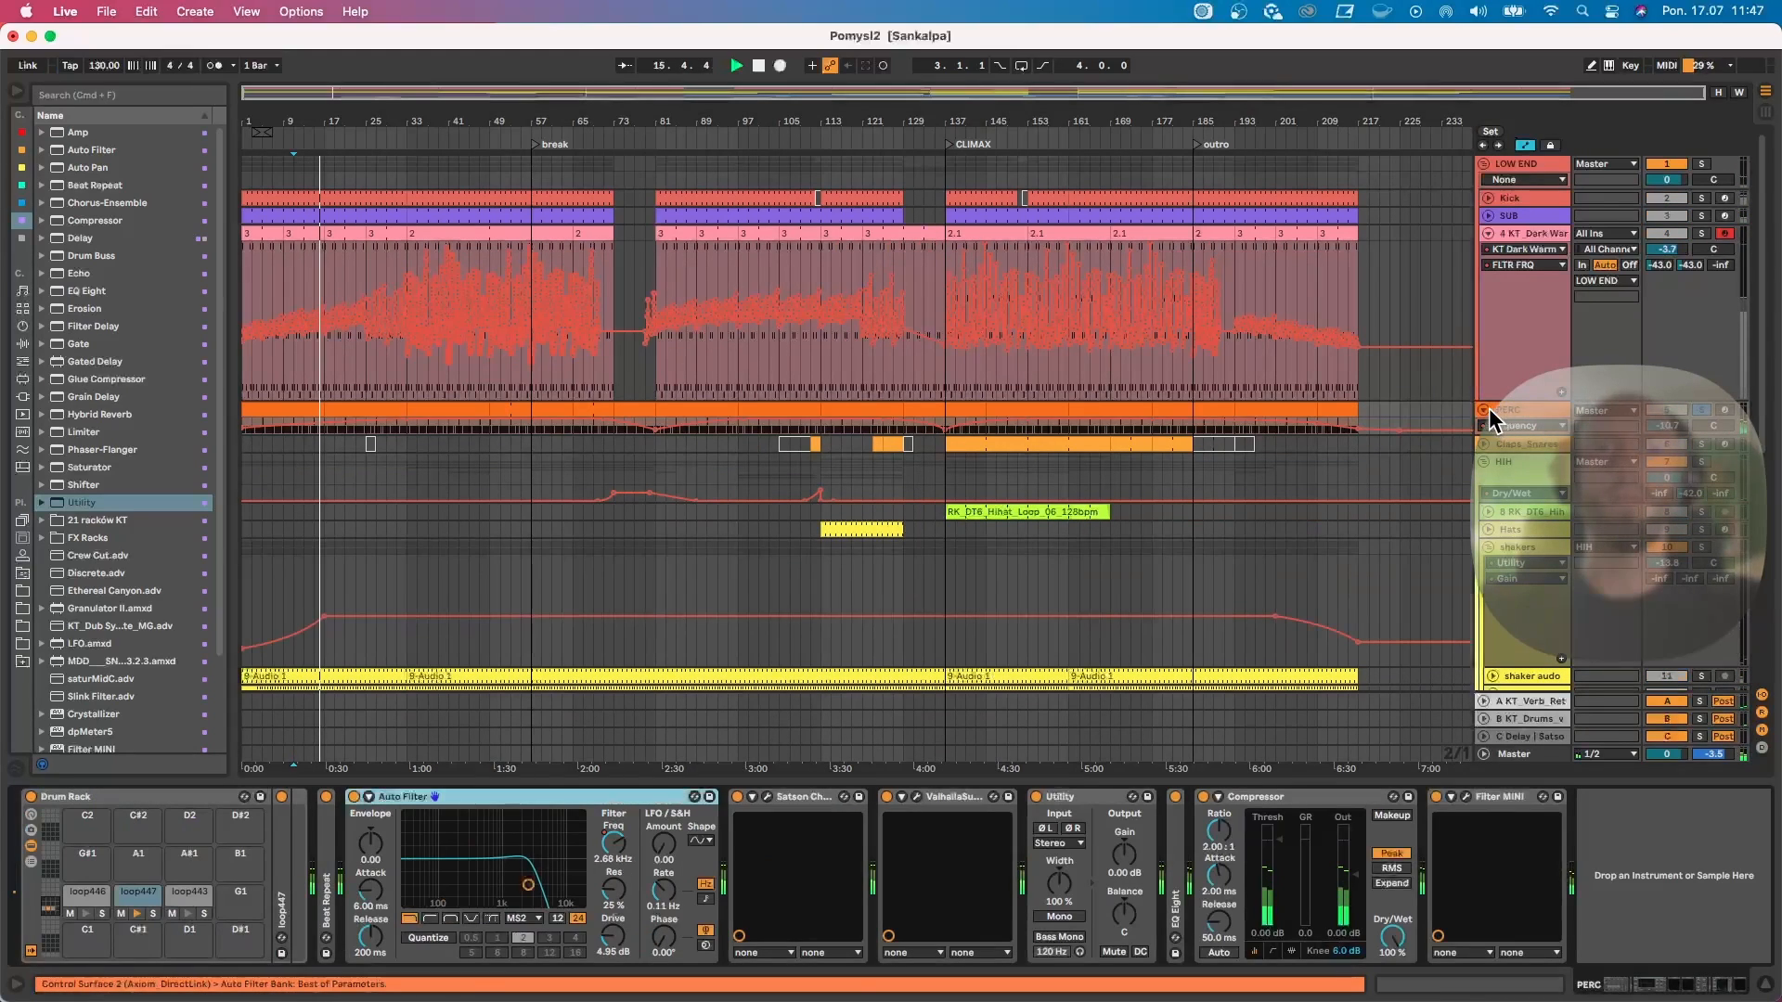
{"action": "right_click", "coordinate": [608, 842]}
{"action": "left_click", "coordinate": [620, 853]}
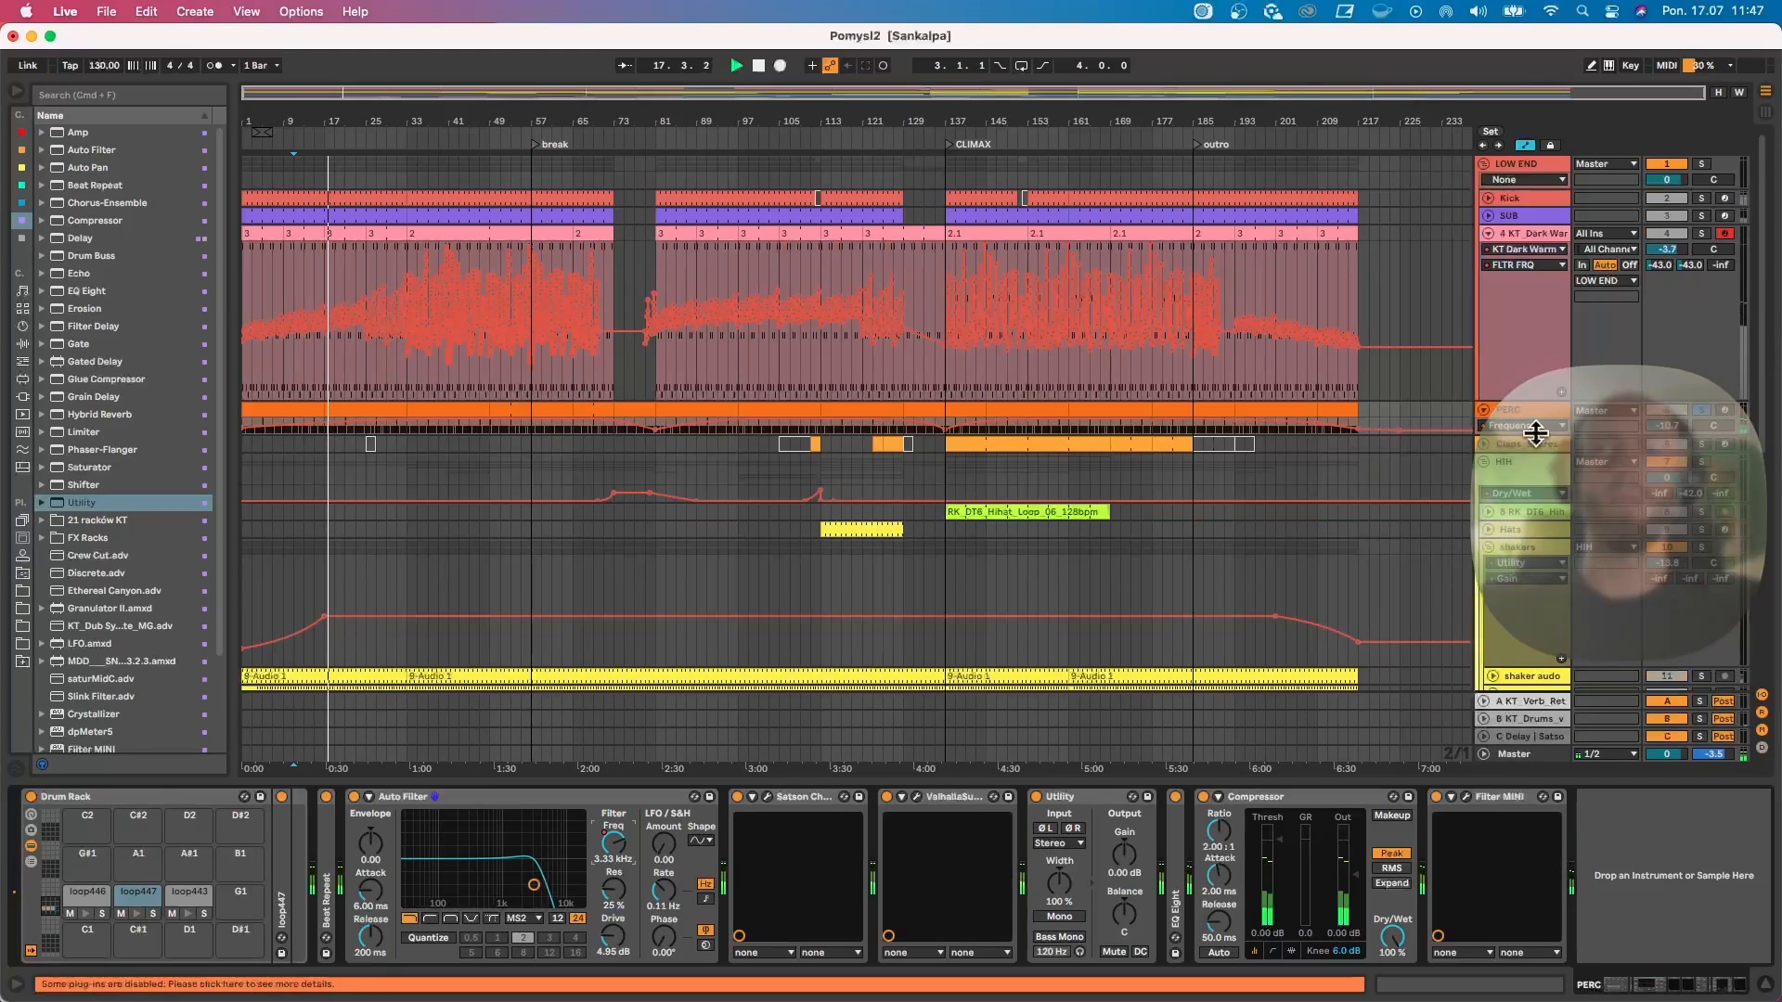
{"action": "left_click_drag", "start_coordinate": [1536, 432], "coordinate": [1536, 592]}
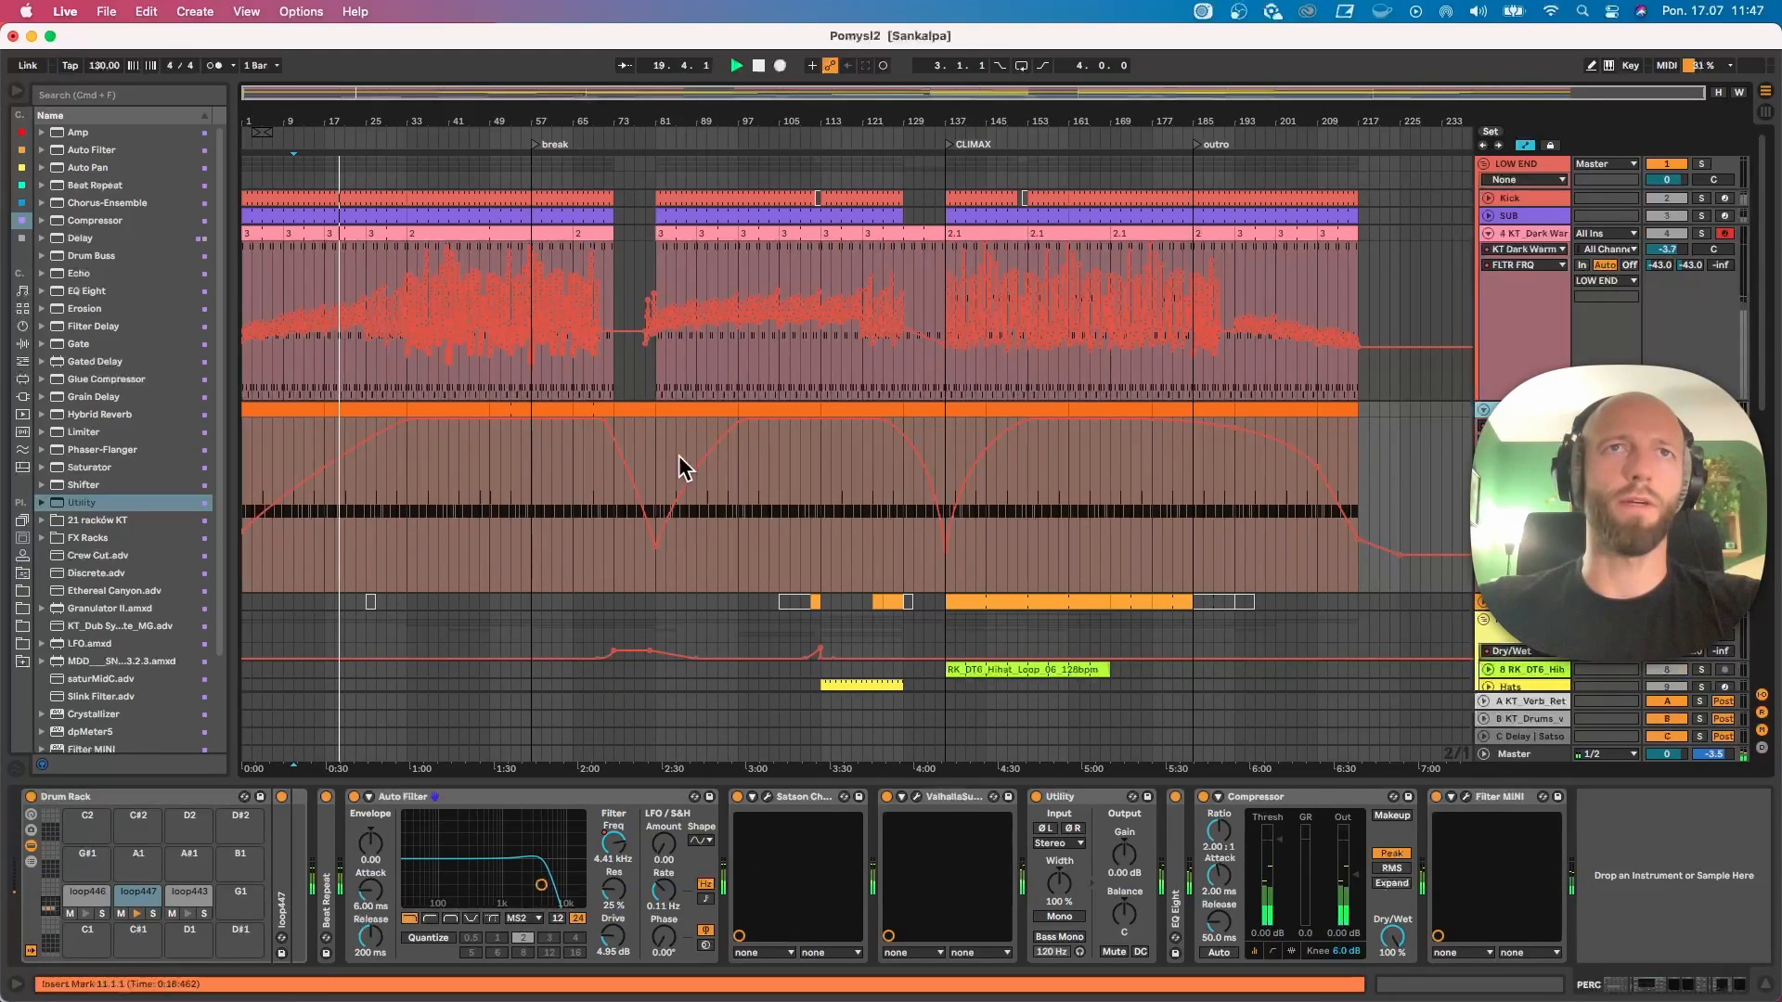
{"action": "left_click", "coordinate": [612, 482]}
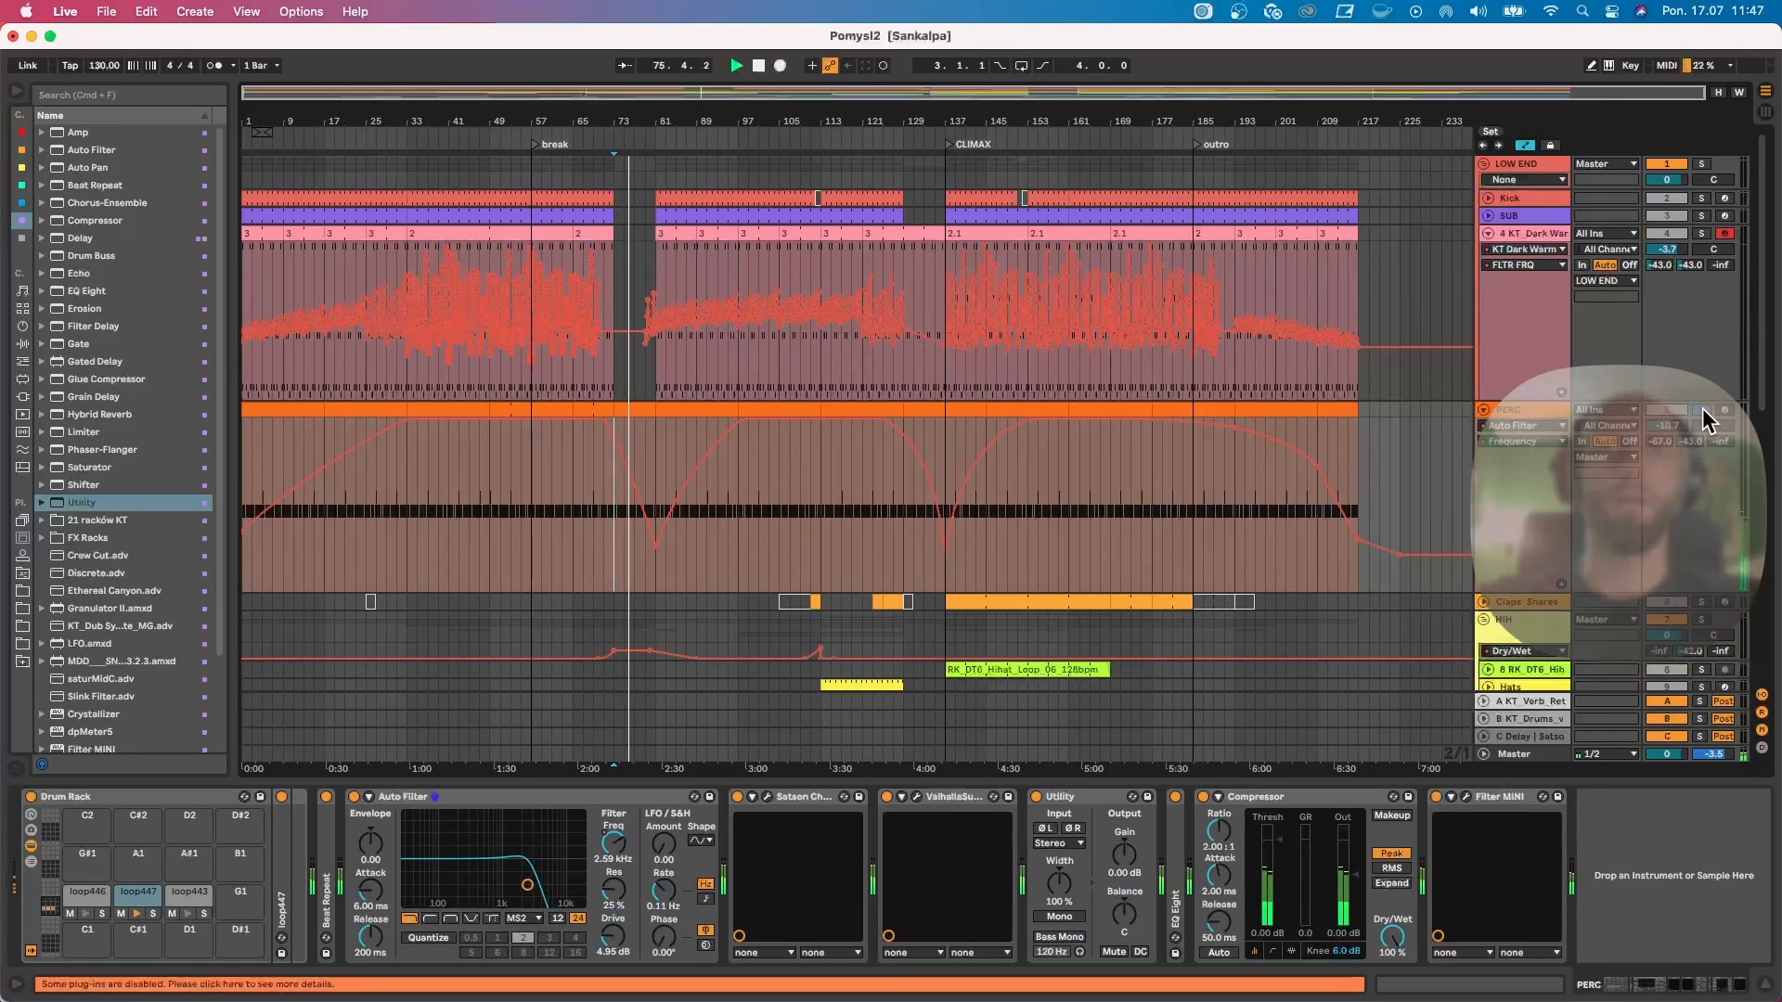
{"action": "left_click", "coordinate": [1702, 409]}
Step: Listen to the arrangement from bars 43, 25 and 33 while examining the shakers' gain automation and the hi-hat tracks
{"action": "scroll", "coordinate": [557, 455], "scroll_direction": "down", "scroll_amount": 5}
{"action": "left_click", "coordinate": [453, 262]}
{"action": "key", "text": "space"}
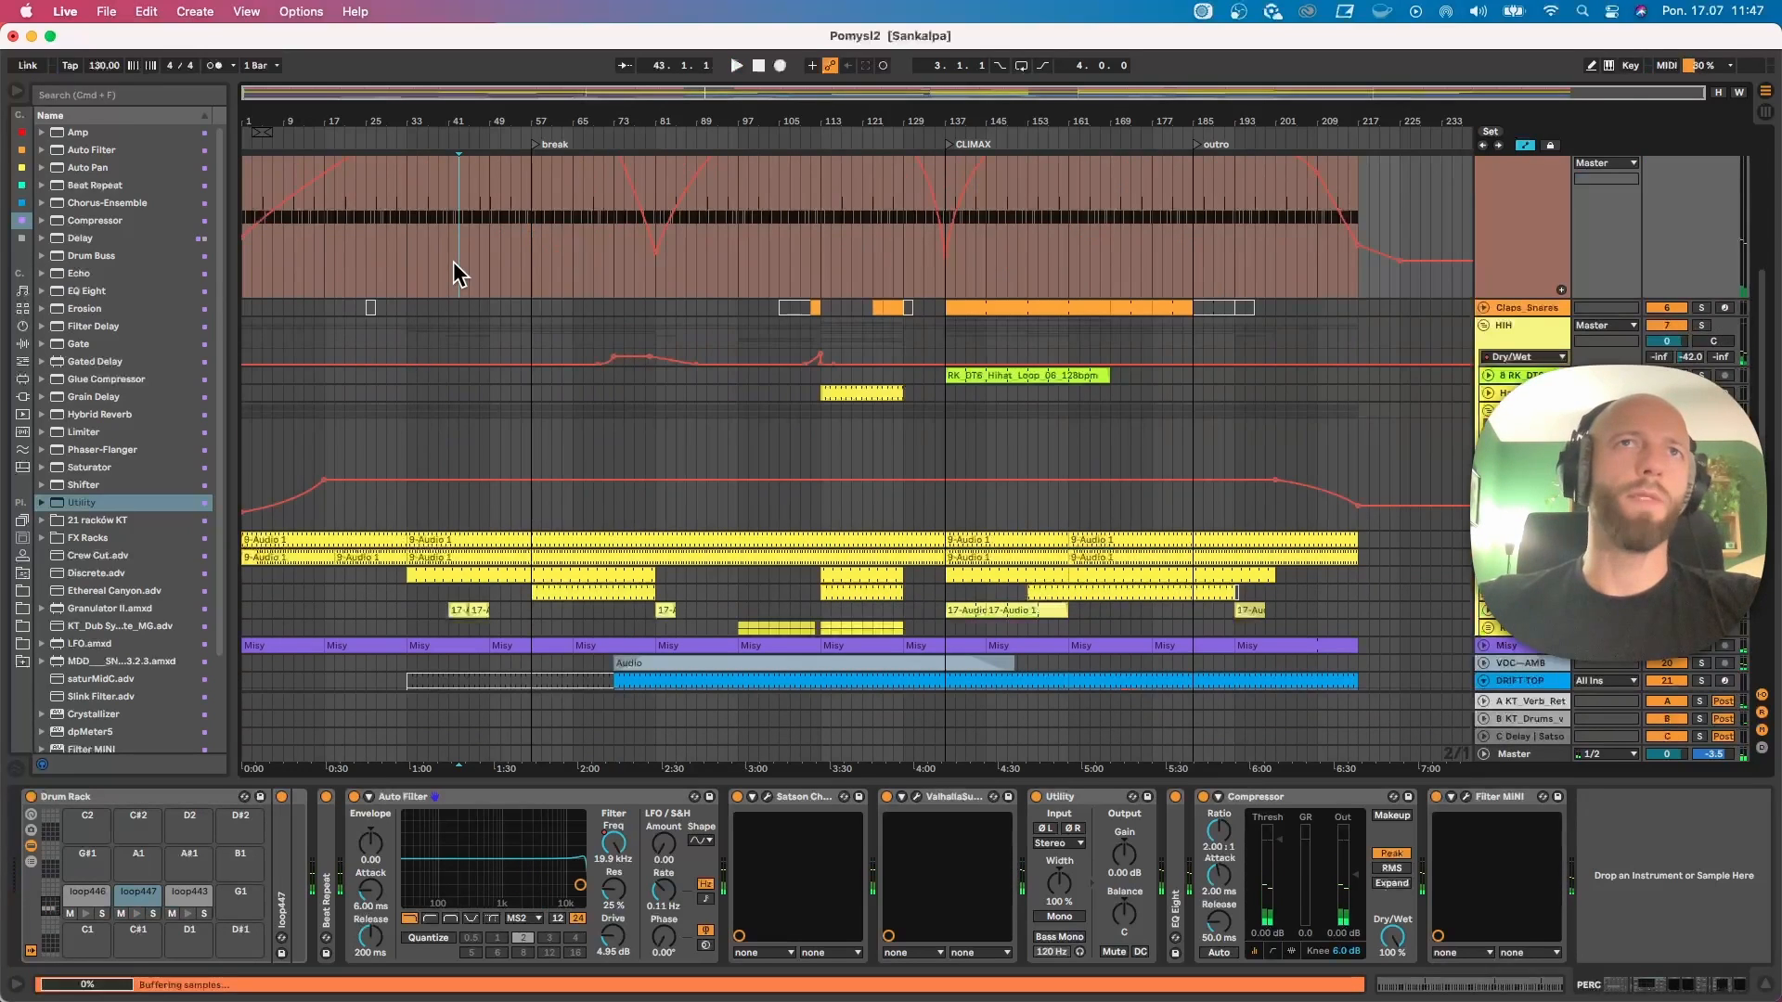
{"action": "scroll", "coordinate": [482, 415], "scroll_direction": "down", "scroll_amount": 4}
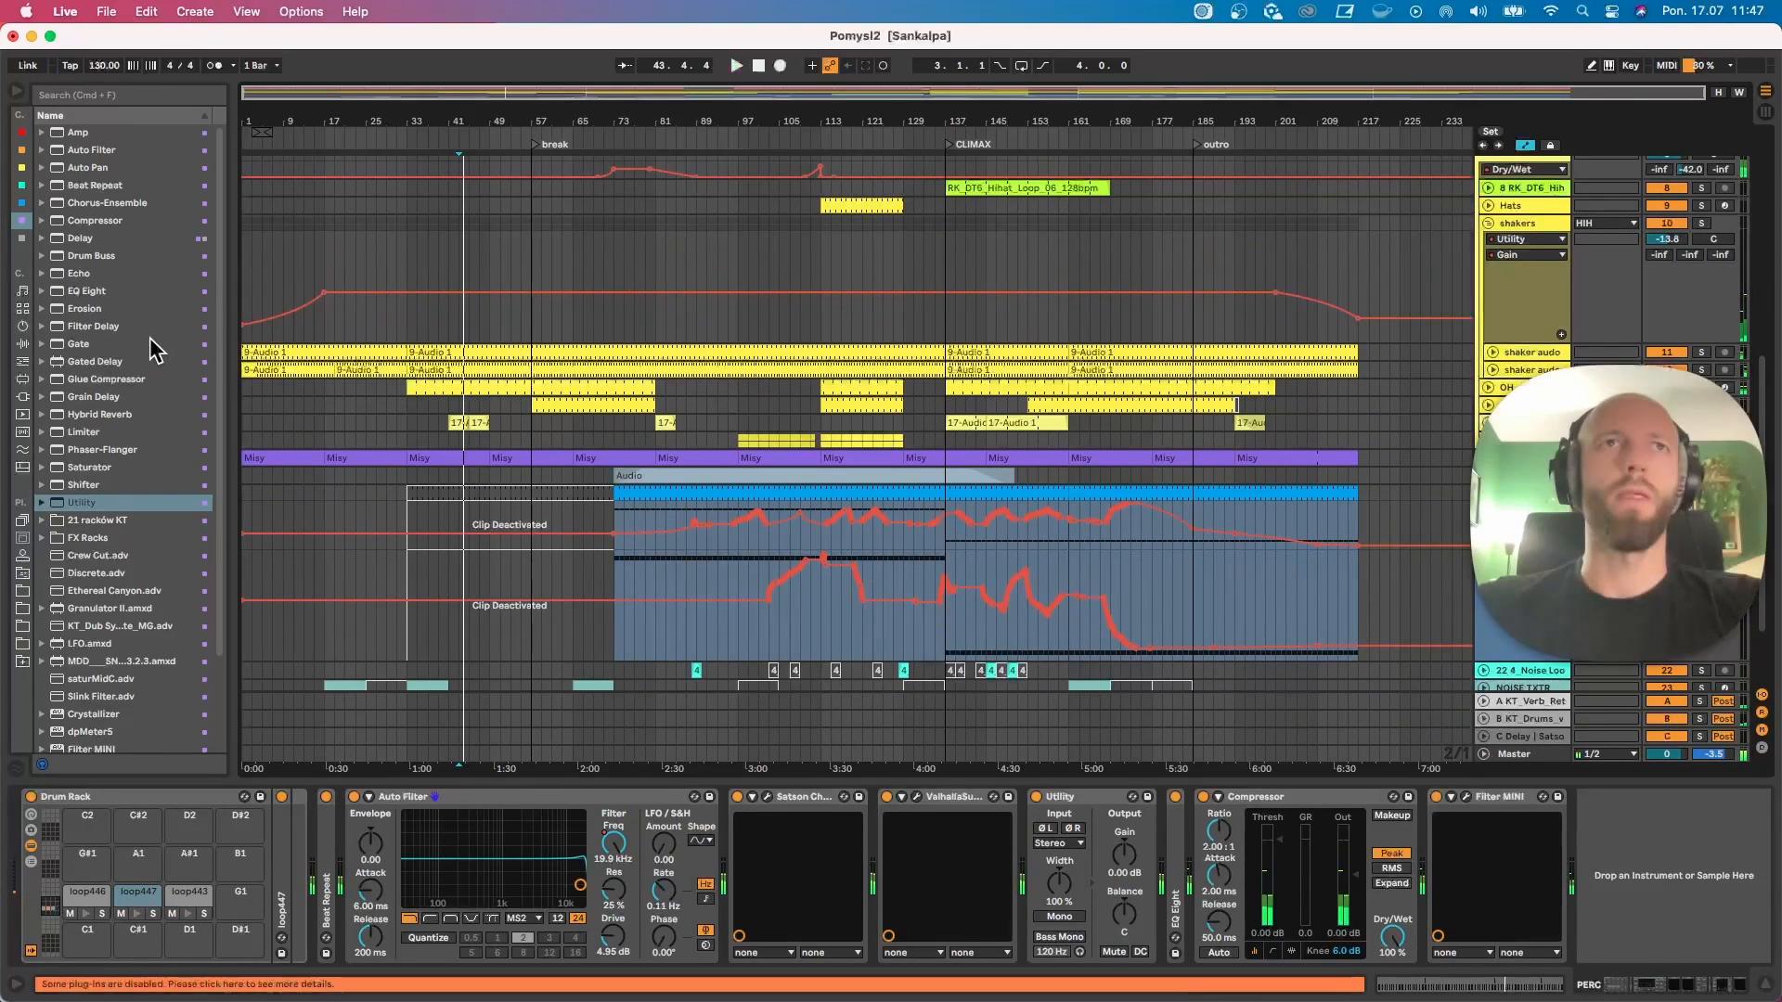
{"action": "scroll", "coordinate": [399, 396], "scroll_direction": "up", "scroll_amount": 1}
{"action": "left_click", "coordinate": [364, 354]}
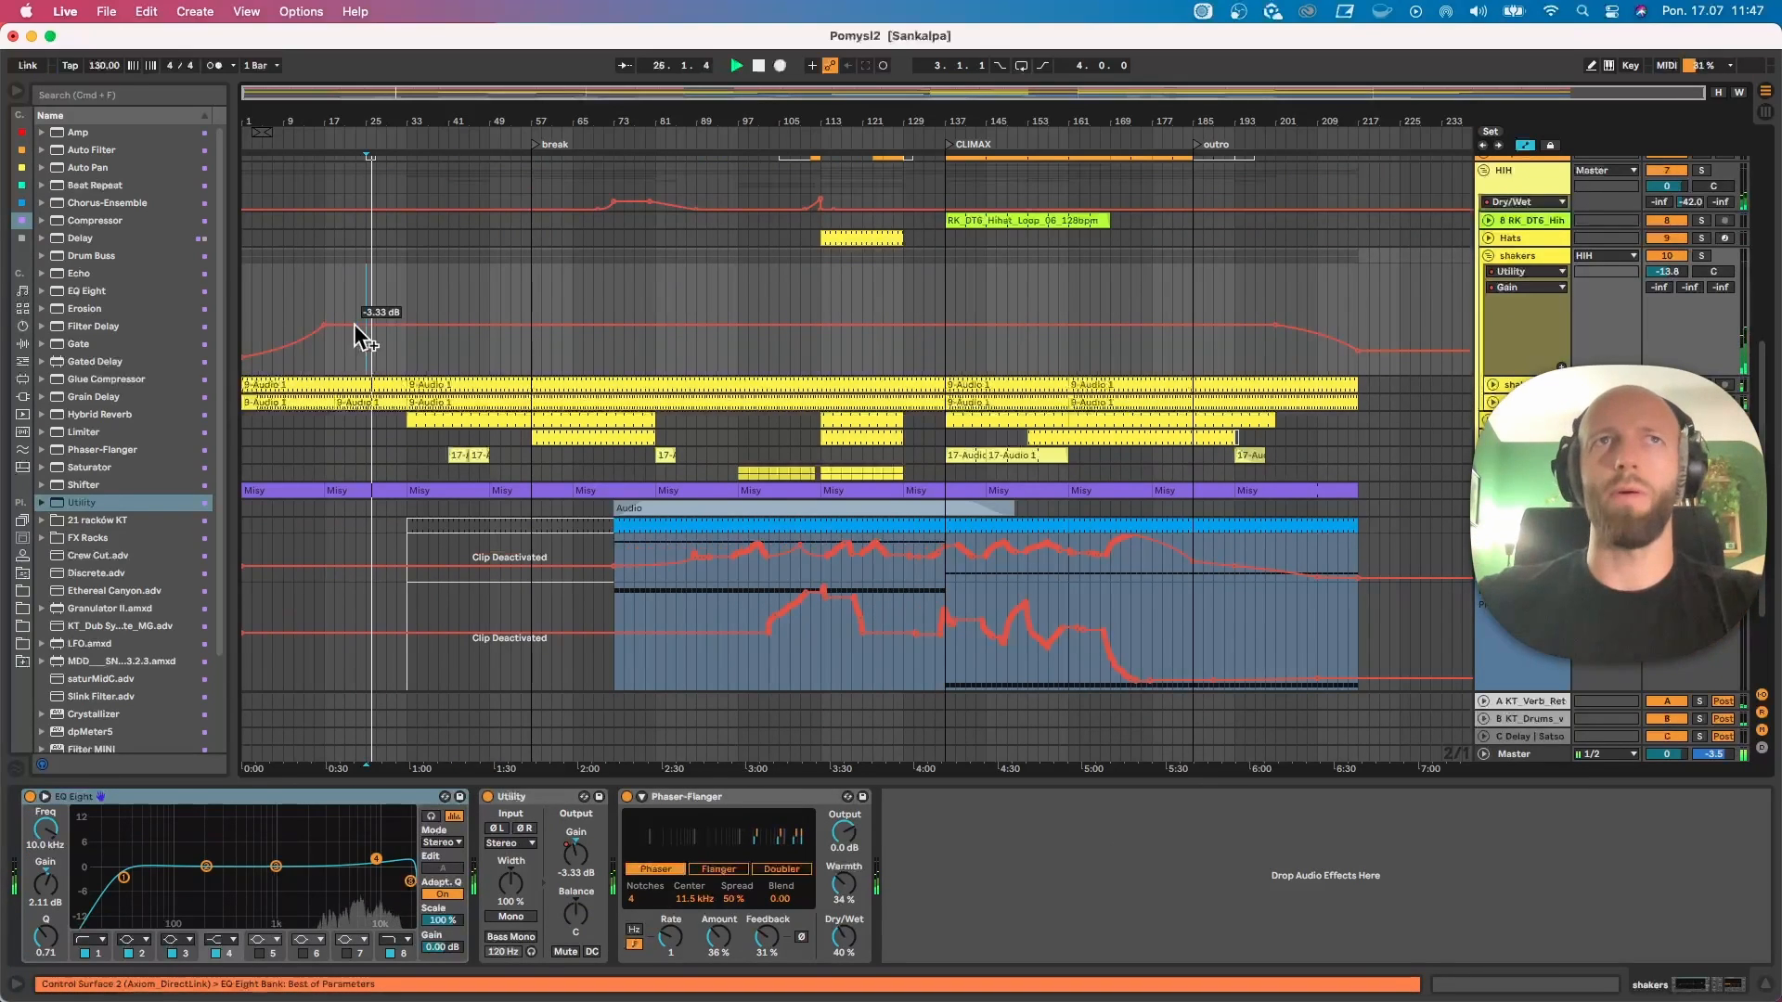
{"action": "left_click", "coordinate": [412, 395]}
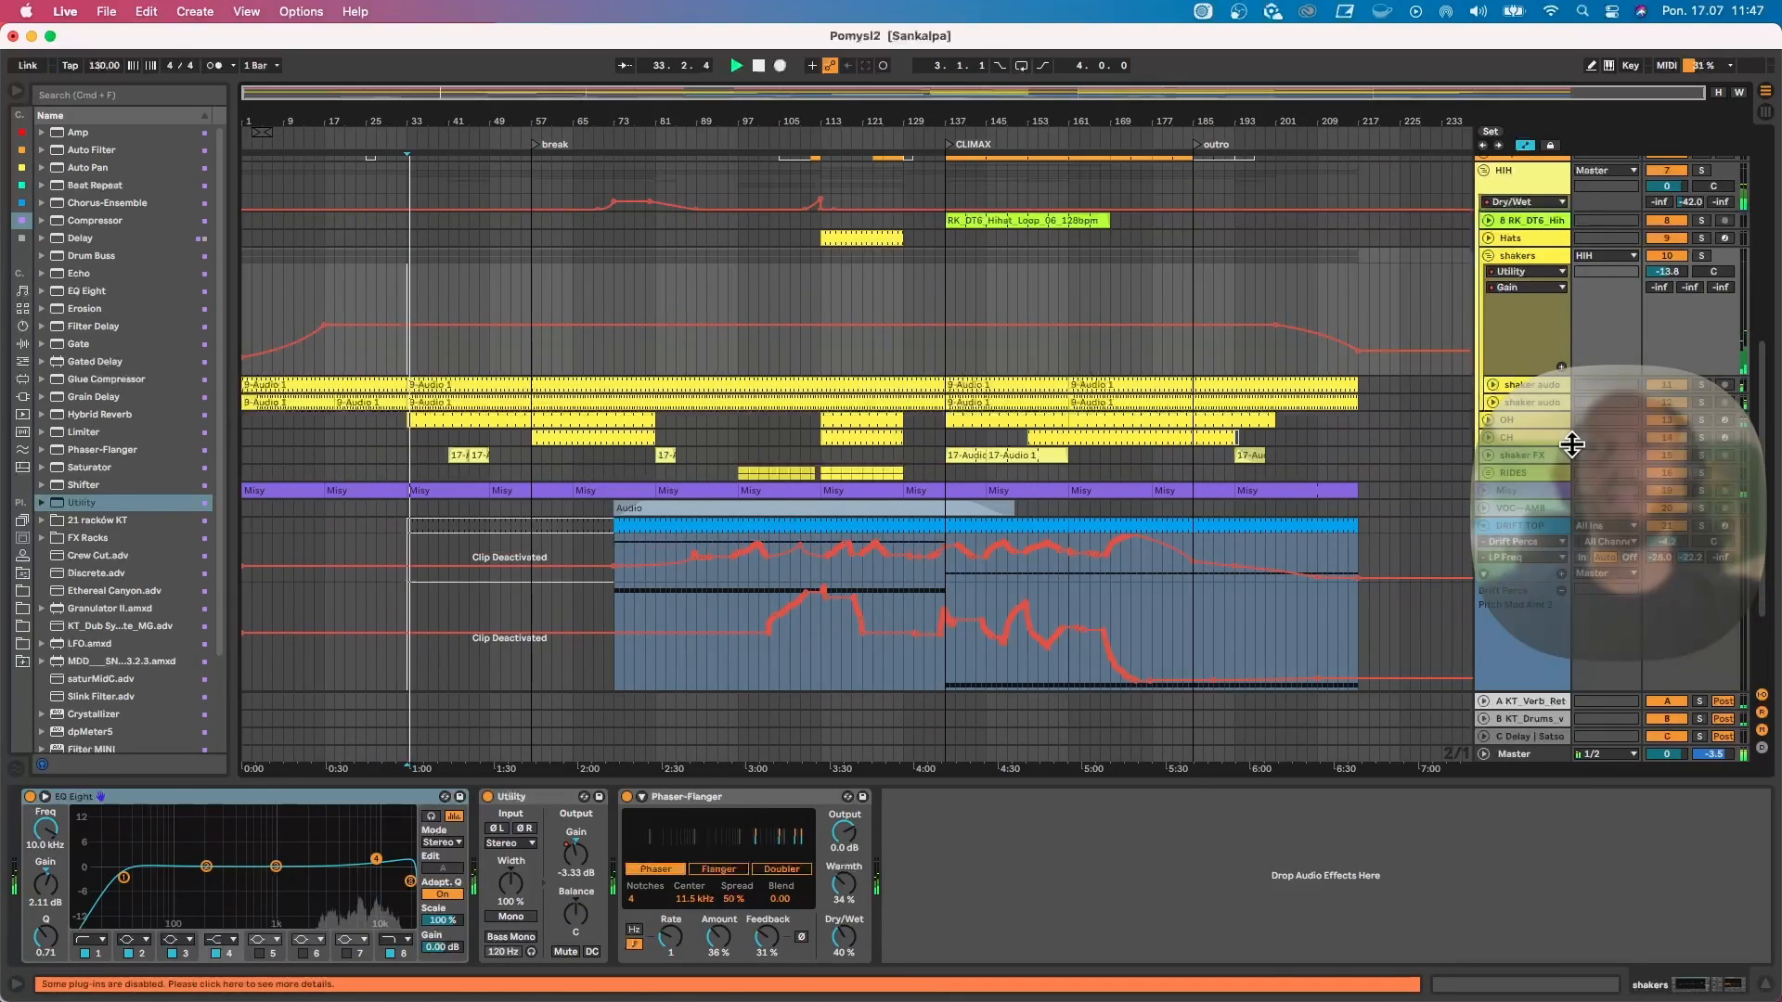
Step: Listen on from bar 33 while examining the bassline's filter frequency automation and the shaker FX clips
{"action": "left_click", "coordinate": [1695, 420]}
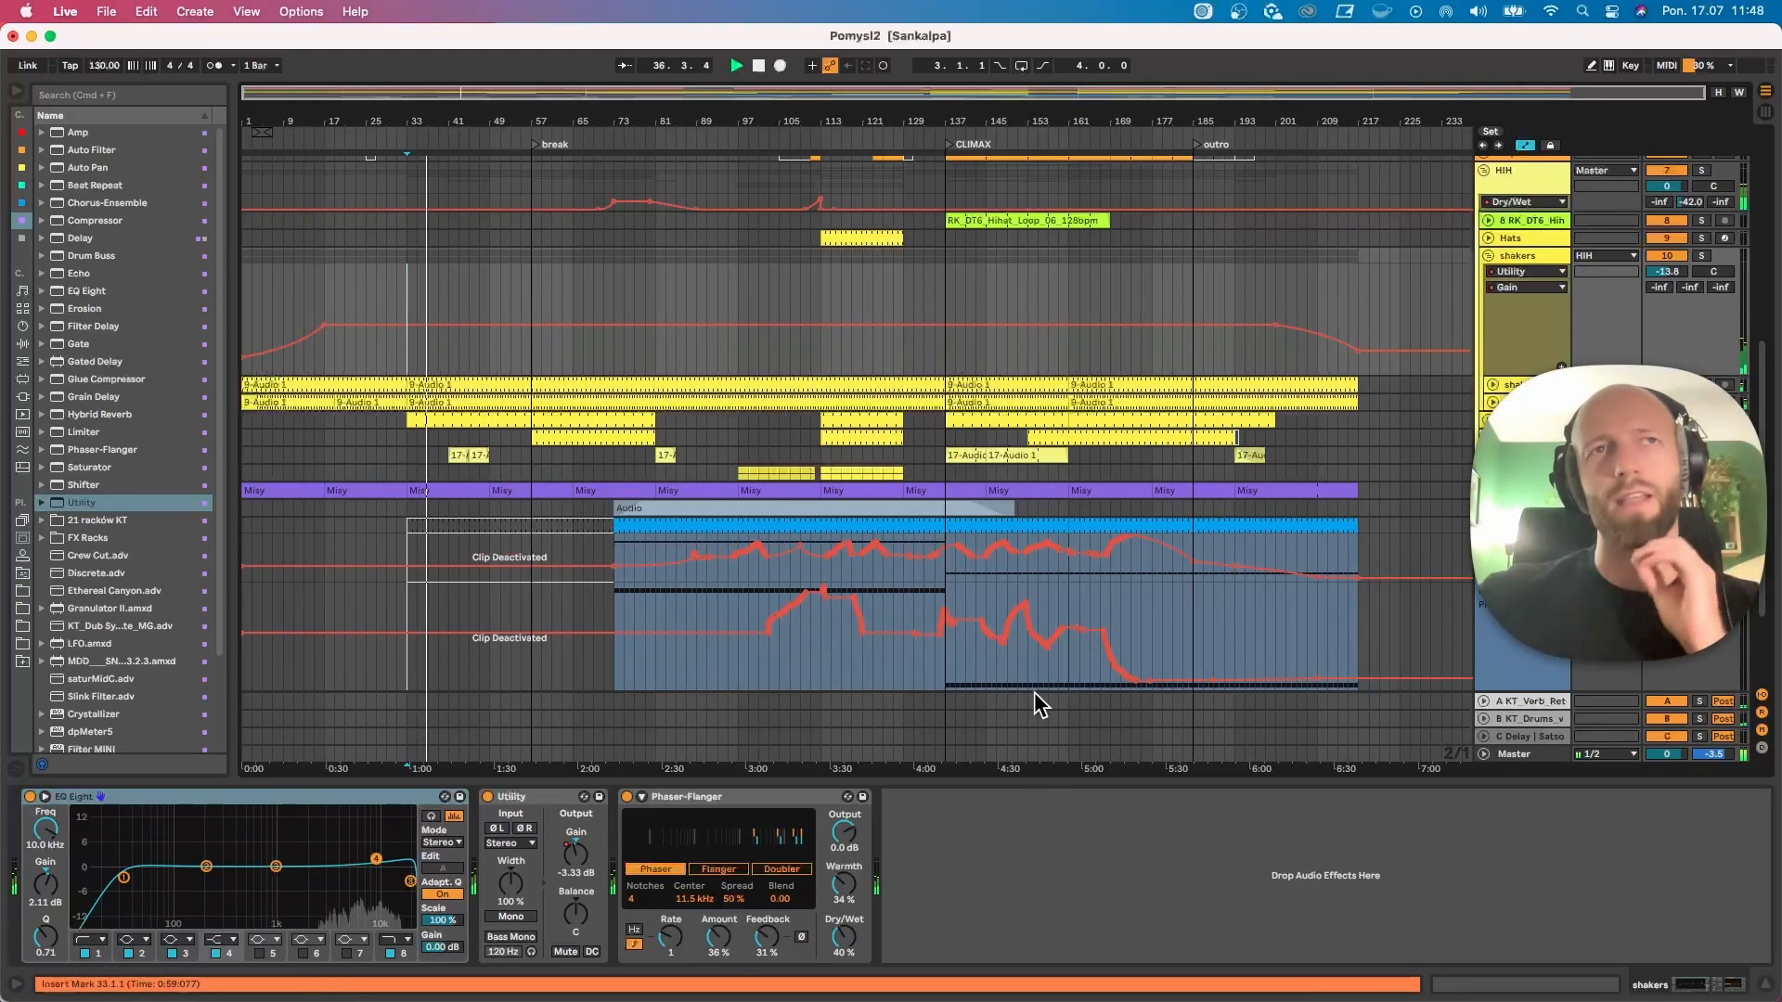
{"action": "scroll", "coordinate": [589, 492], "scroll_direction": "up", "scroll_amount": 5}
{"action": "scroll", "coordinate": [588, 484], "scroll_direction": "up", "scroll_amount": 10}
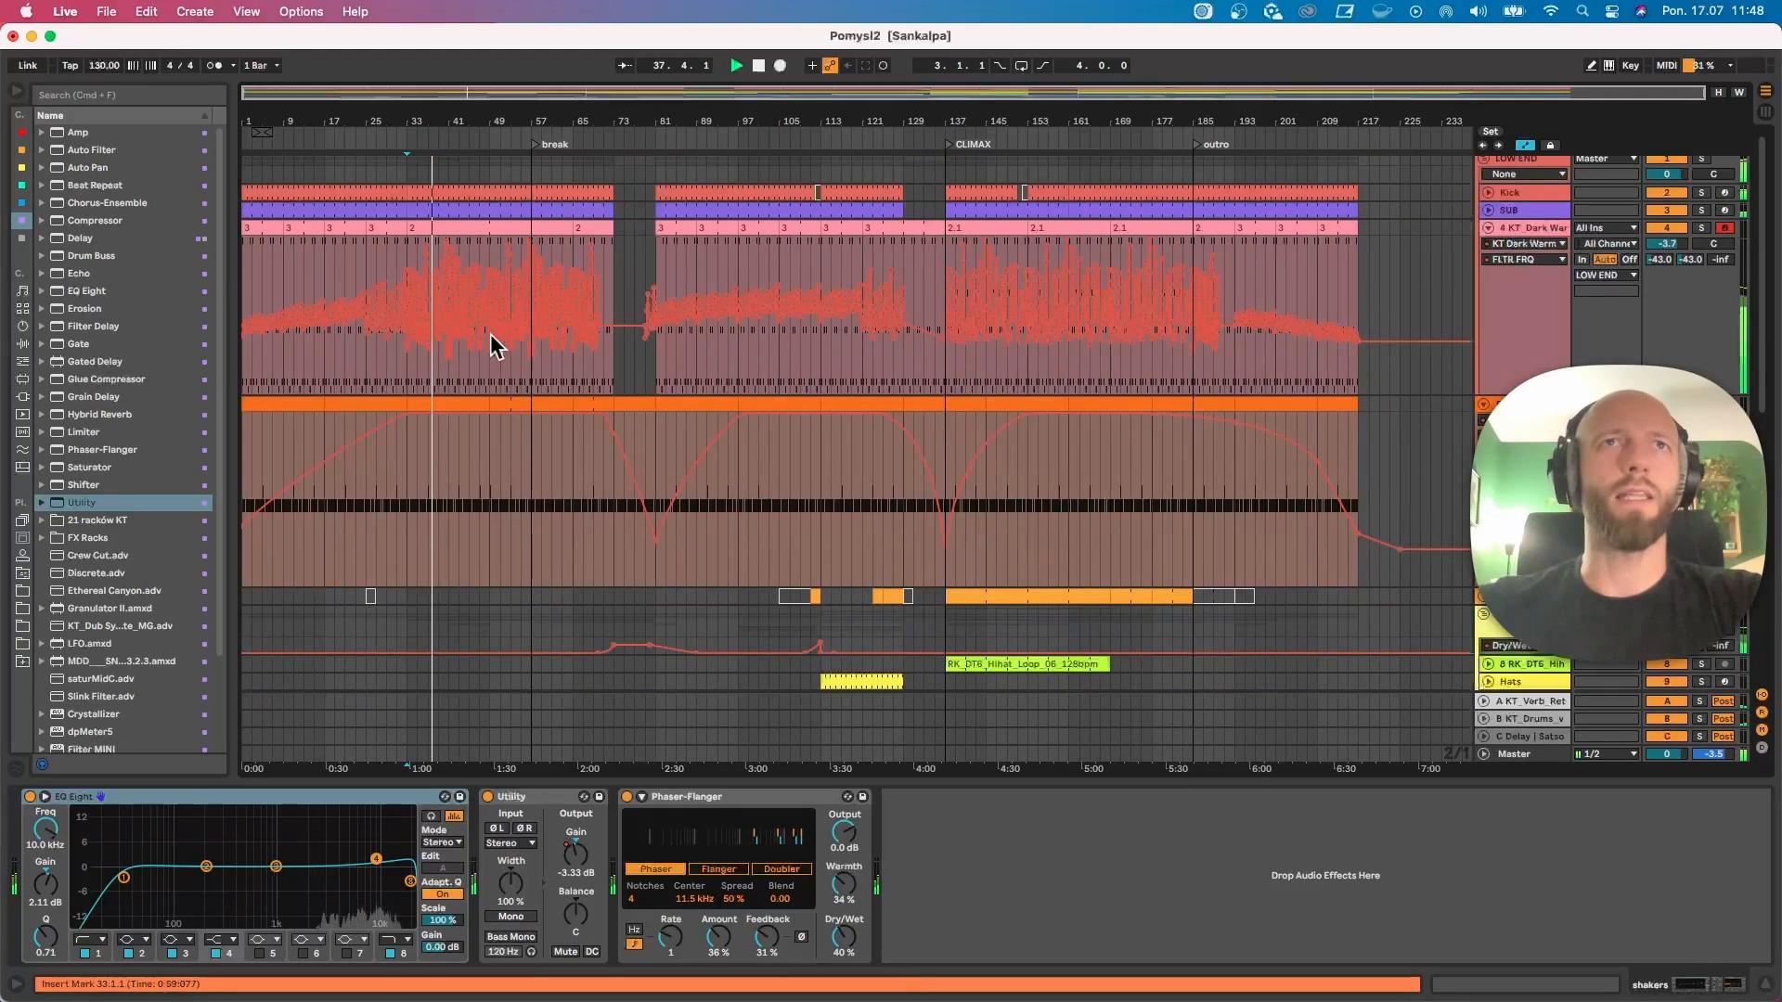
{"action": "left_click", "coordinate": [424, 228]}
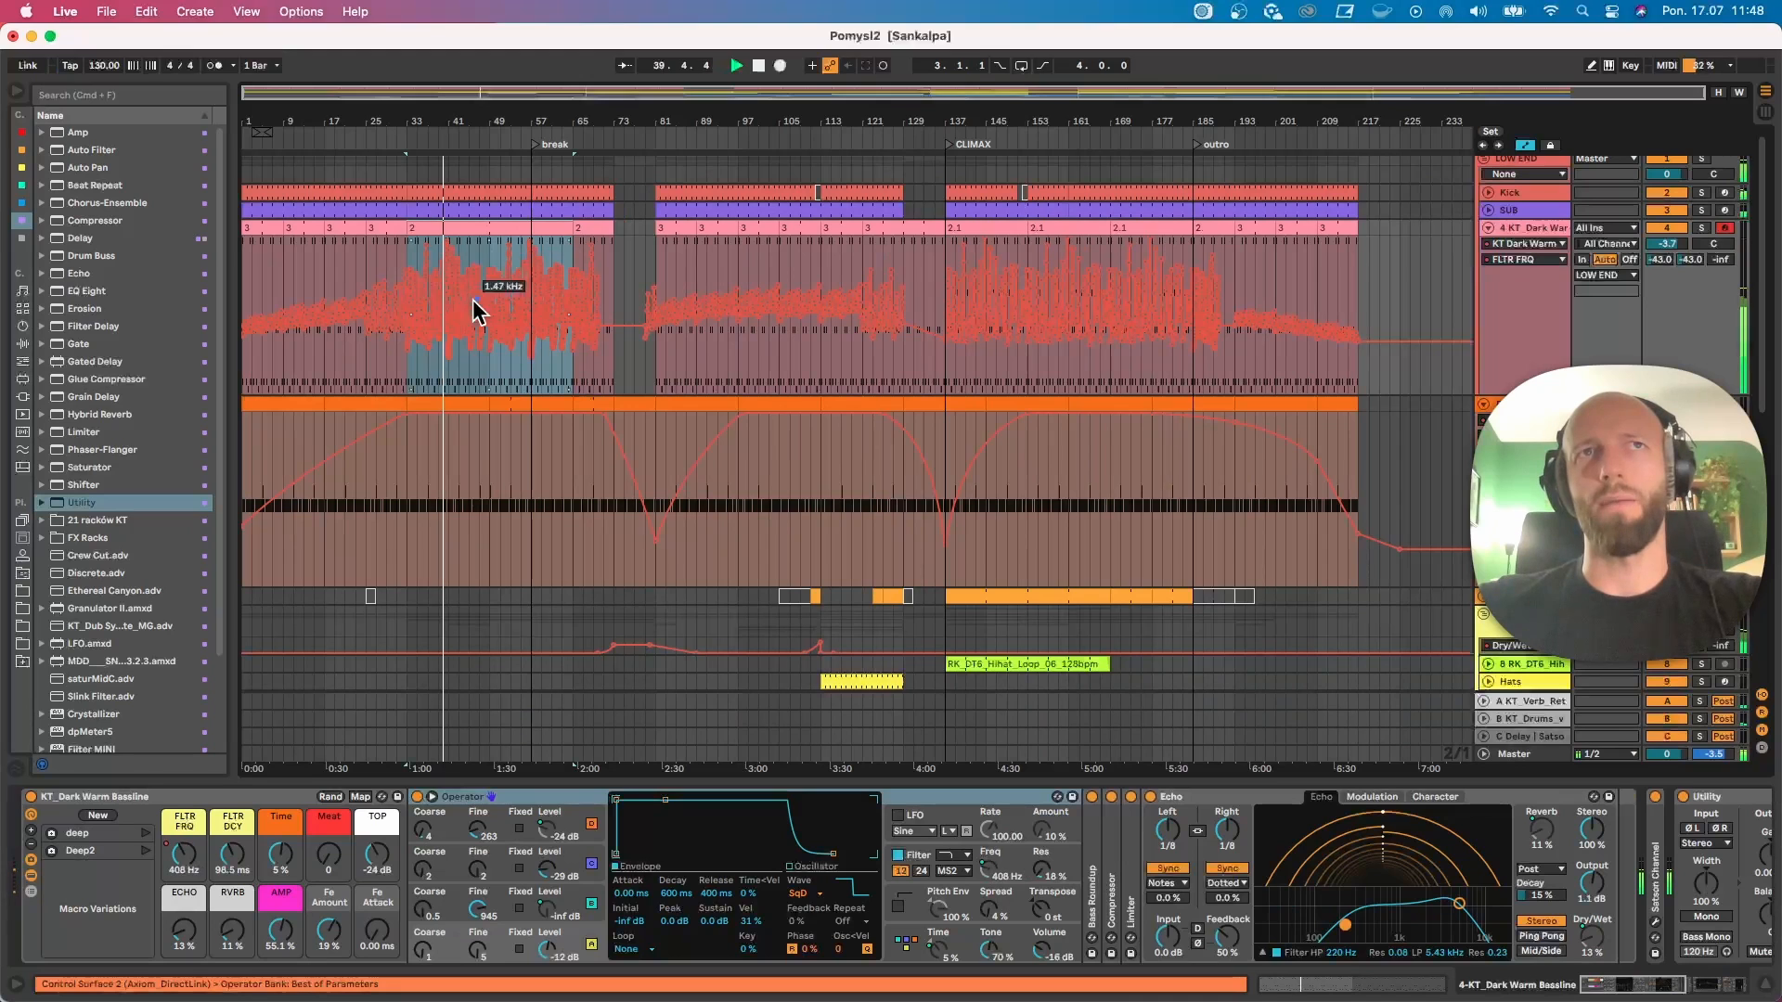
{"action": "scroll", "coordinate": [456, 367], "scroll_direction": "down", "scroll_amount": 15}
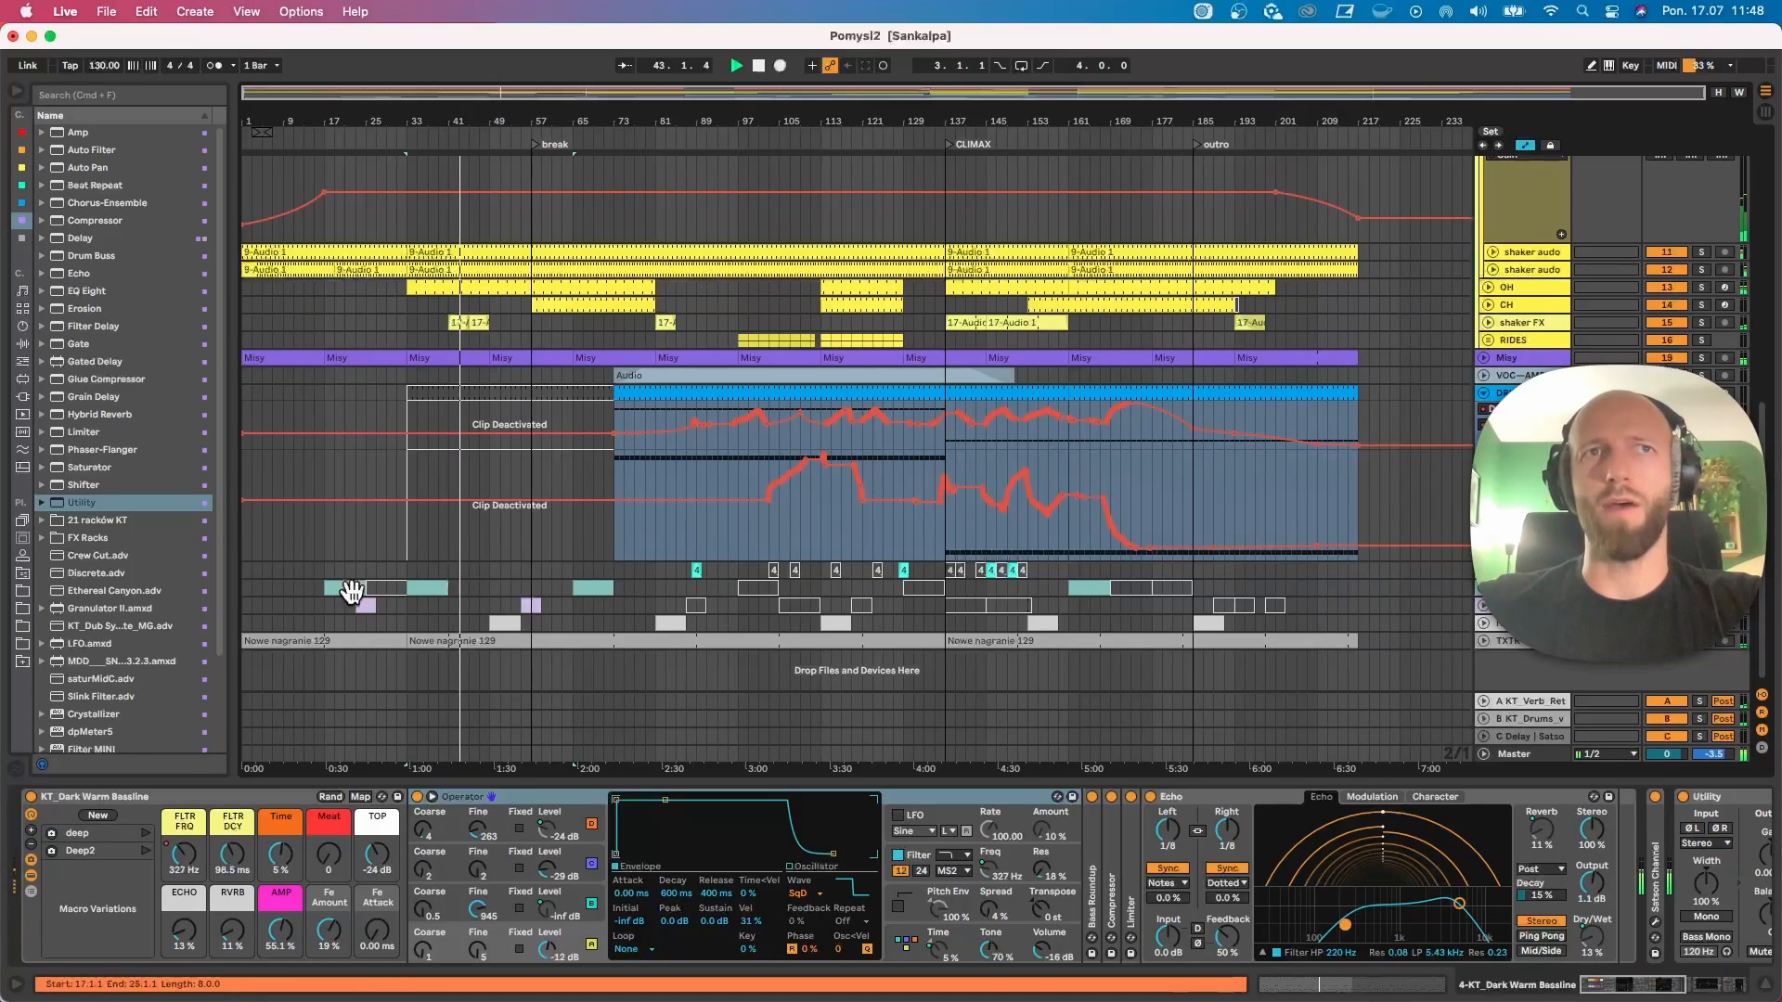
{"action": "left_click", "coordinate": [517, 327]}
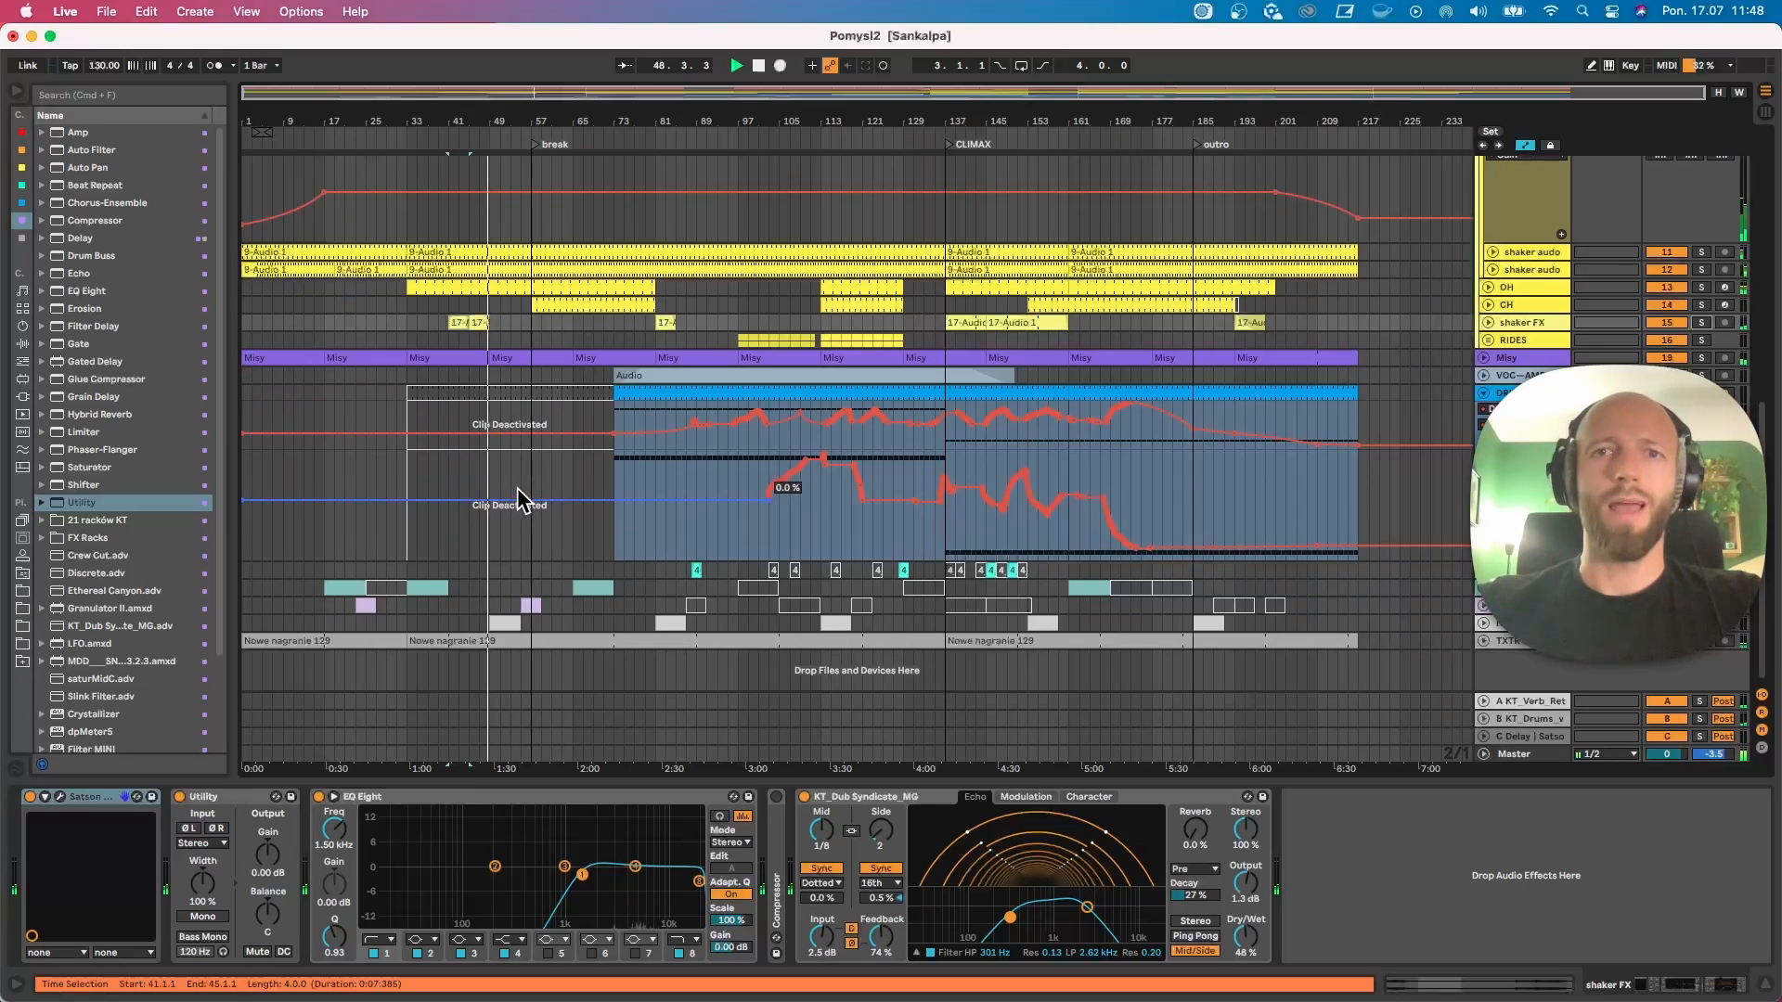
{"action": "scroll", "coordinate": [442, 290], "scroll_direction": "up", "scroll_amount": 10}
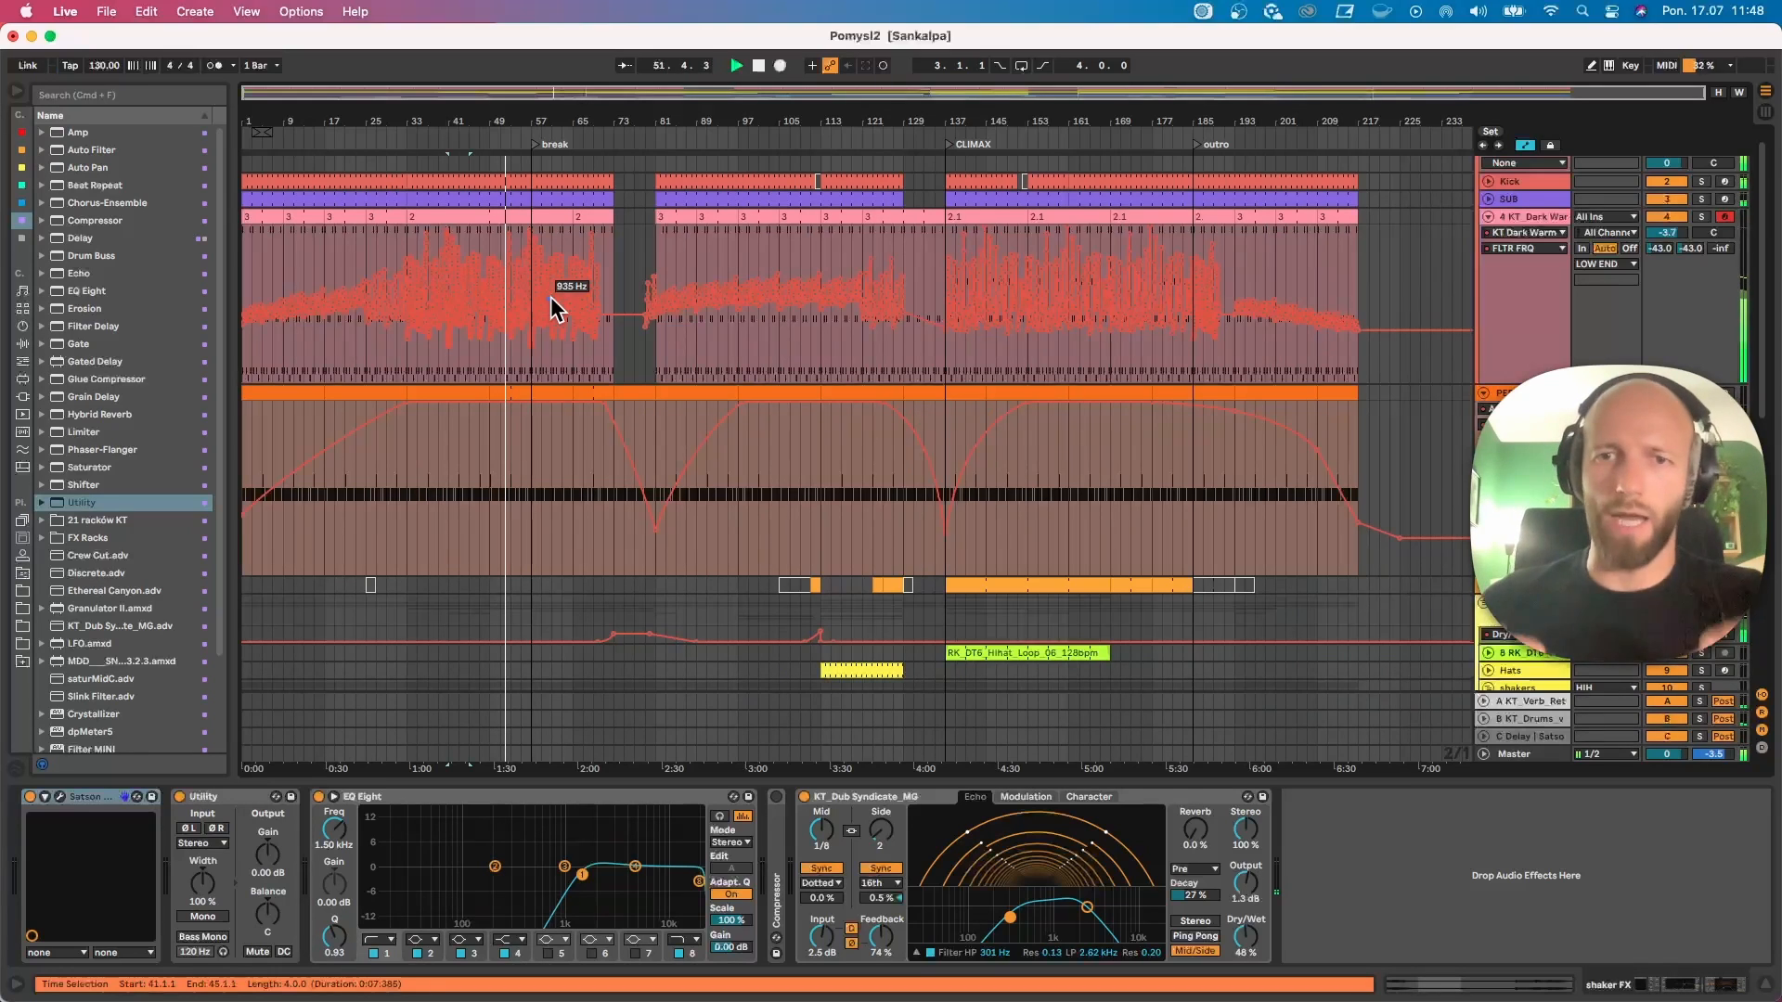
Step: Move the break locator to bar 73, where the bassline drops out
{"action": "scroll", "coordinate": [560, 381], "scroll_direction": "down", "scroll_amount": 4}
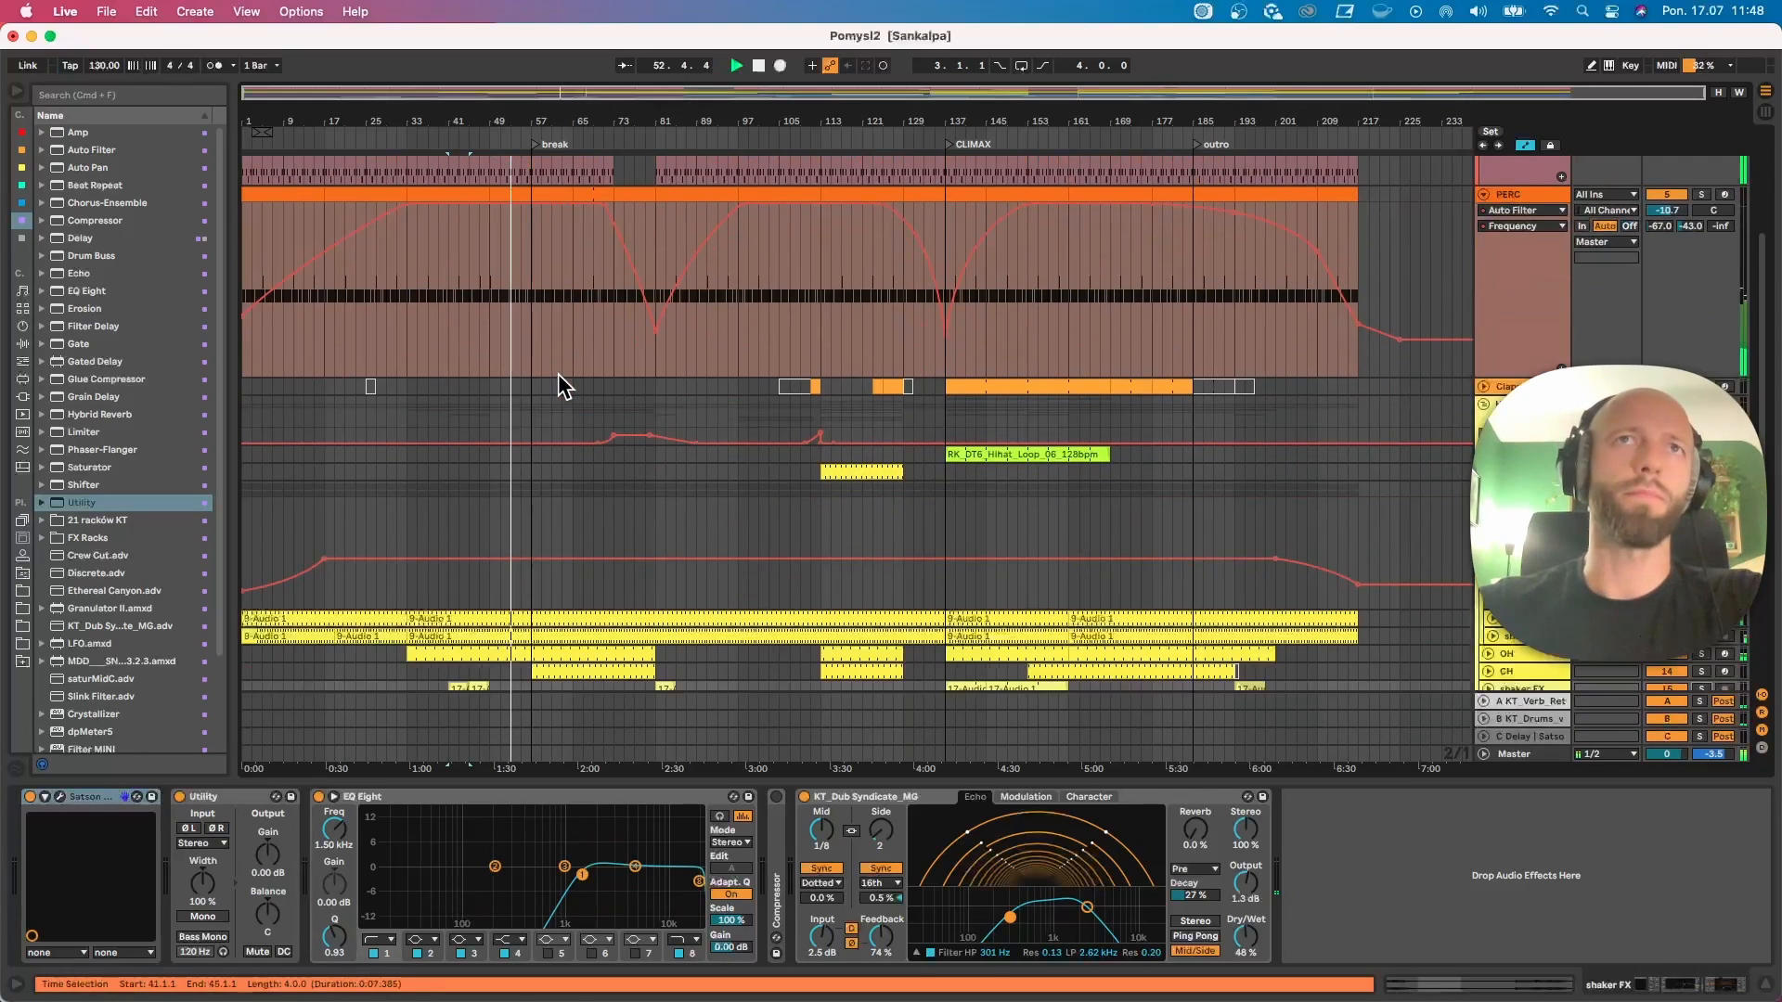
{"action": "left_click_drag", "start_coordinate": [533, 144], "coordinate": [615, 144]}
{"action": "scroll", "coordinate": [596, 251], "scroll_direction": "up", "scroll_amount": 4}
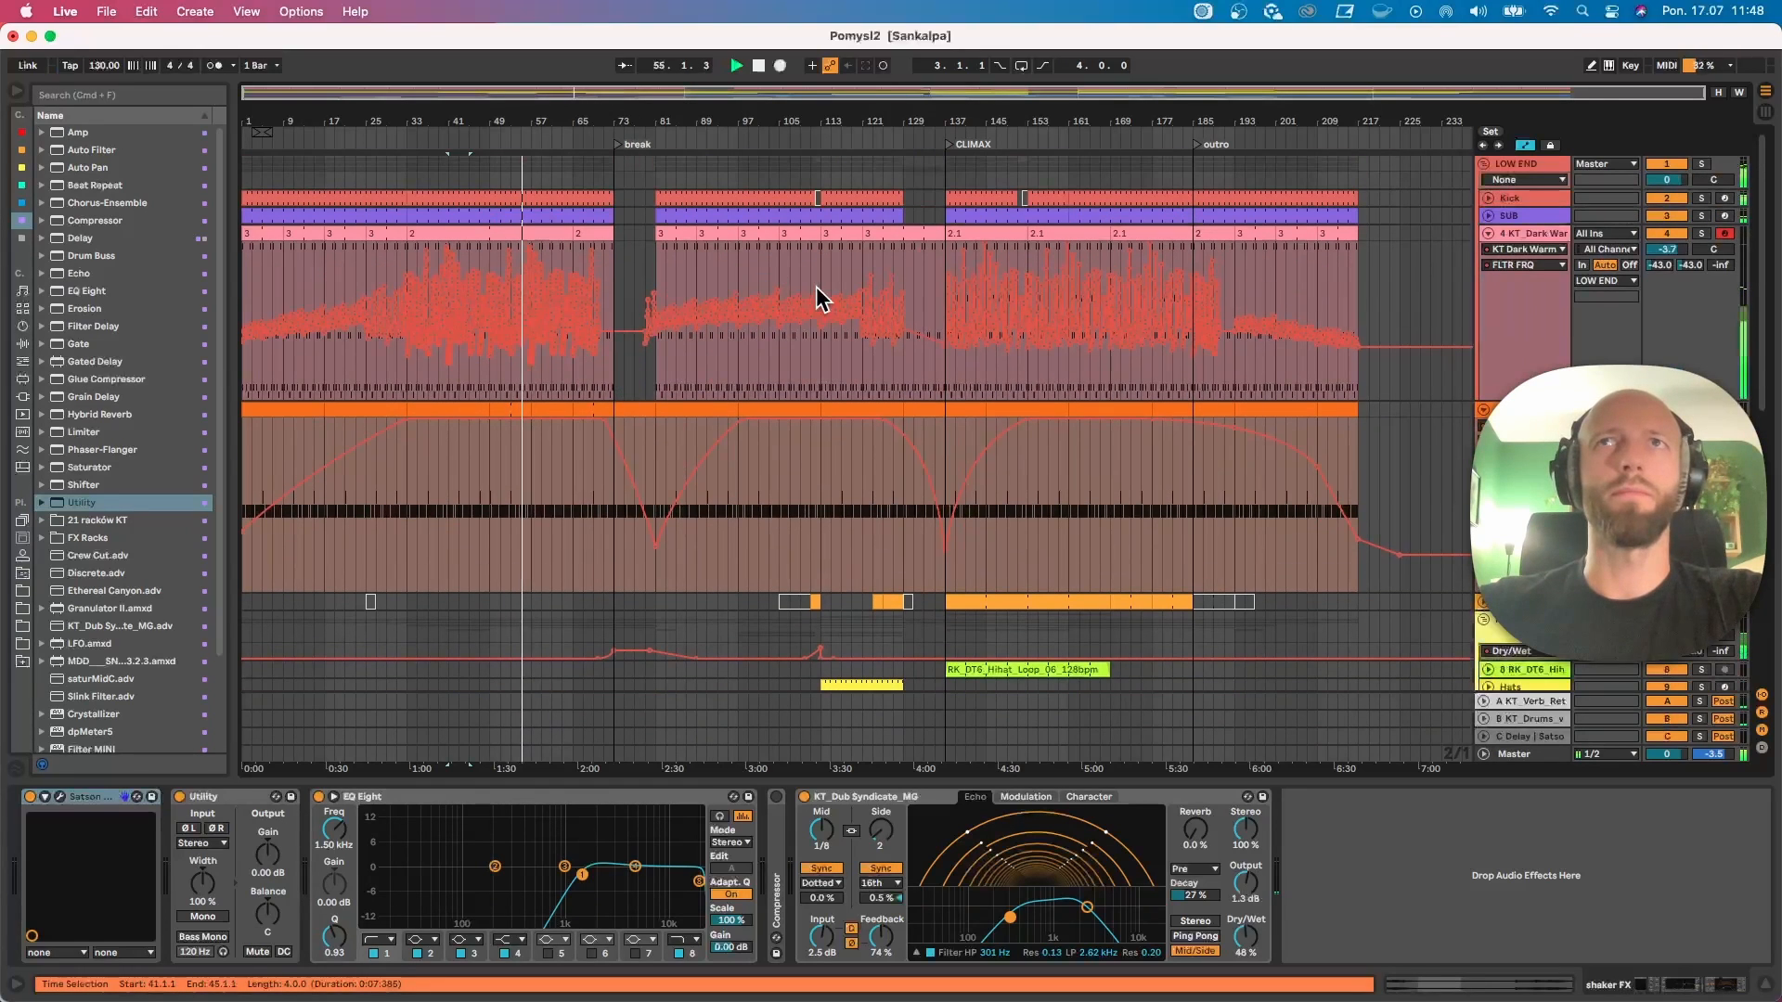
Step: Stop playback and open the CH track's clip at bar 57 to view its hi-hat notes
{"action": "scroll", "coordinate": [665, 386], "scroll_direction": "down", "scroll_amount": 4}
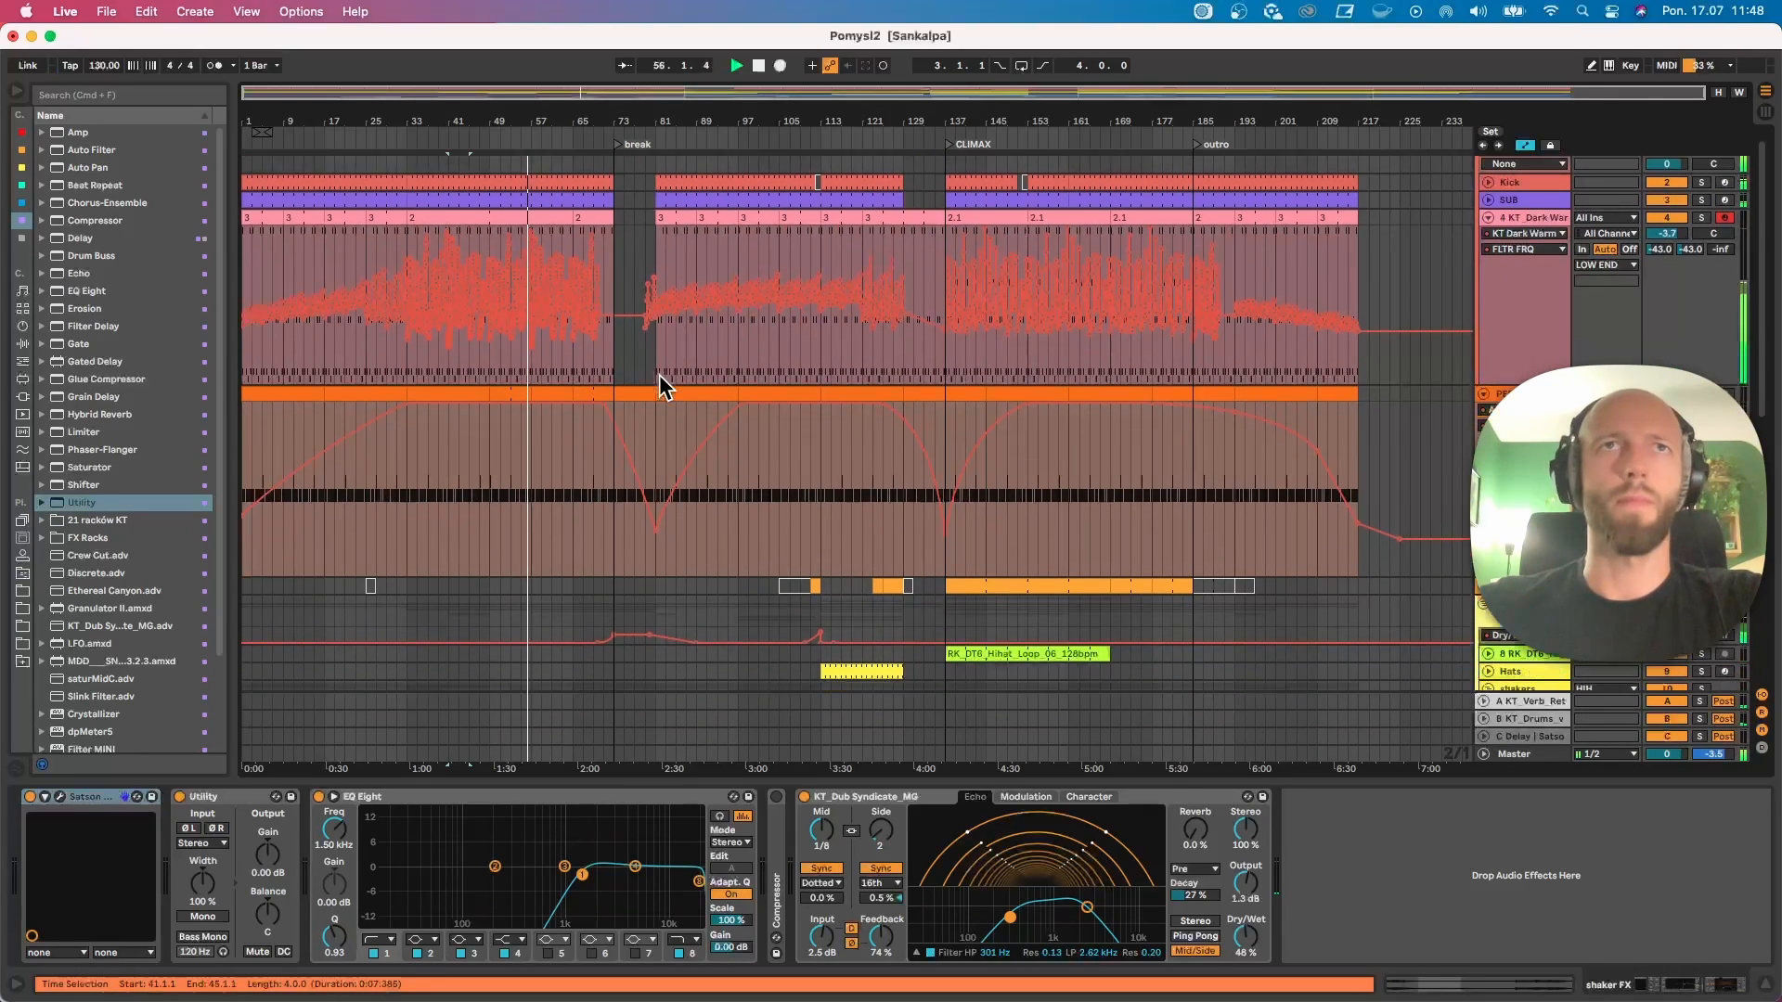
{"action": "scroll", "coordinate": [664, 392], "scroll_direction": "down", "scroll_amount": 5}
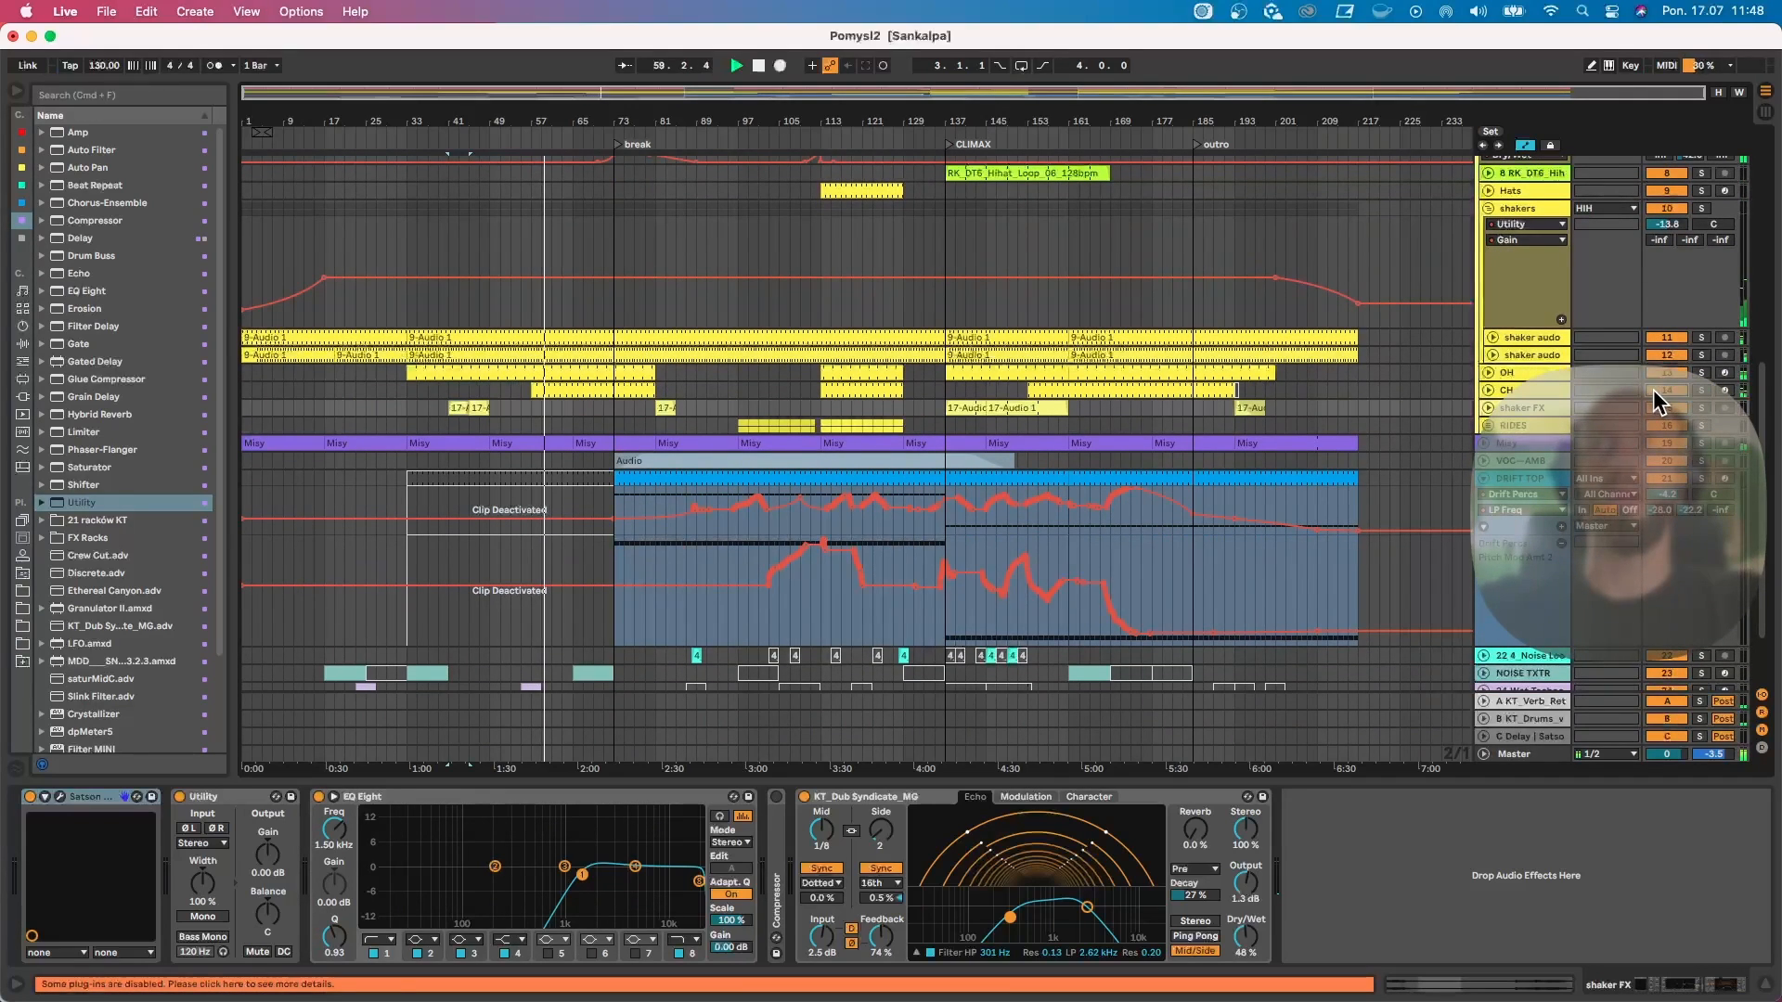
{"action": "key", "text": "space"}
{"action": "left_click", "coordinate": [551, 391]}
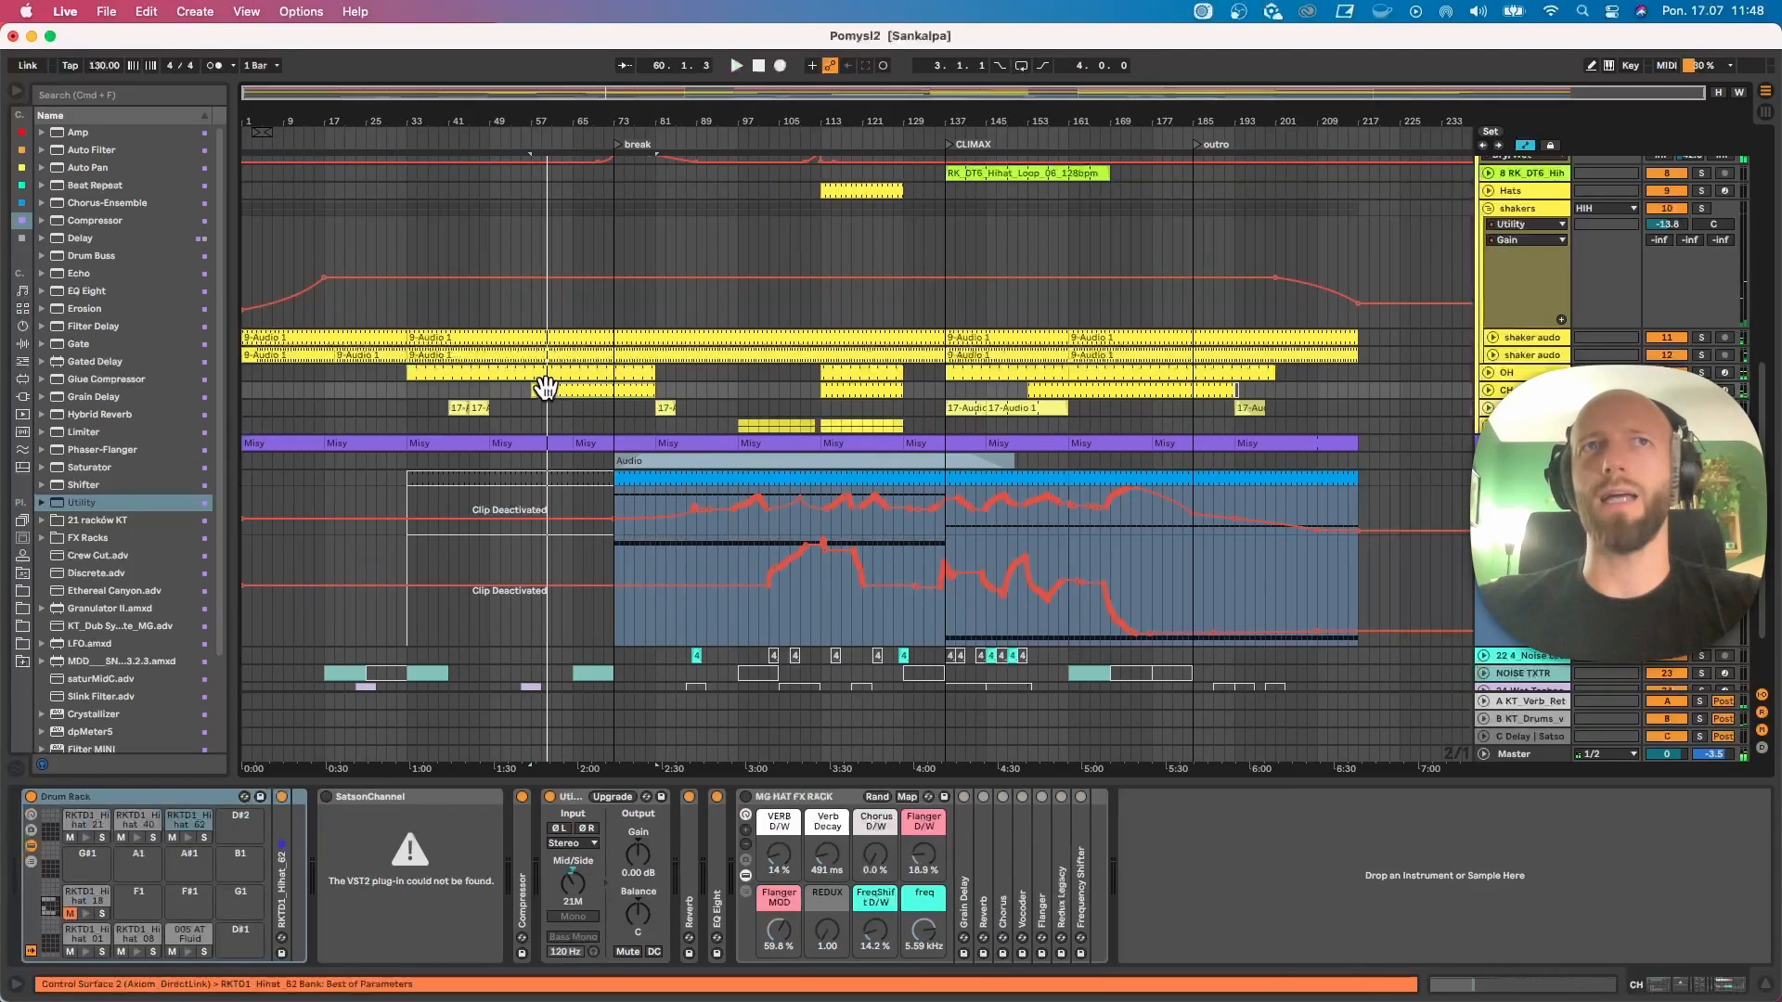
{"action": "double_click", "coordinate": [546, 389]}
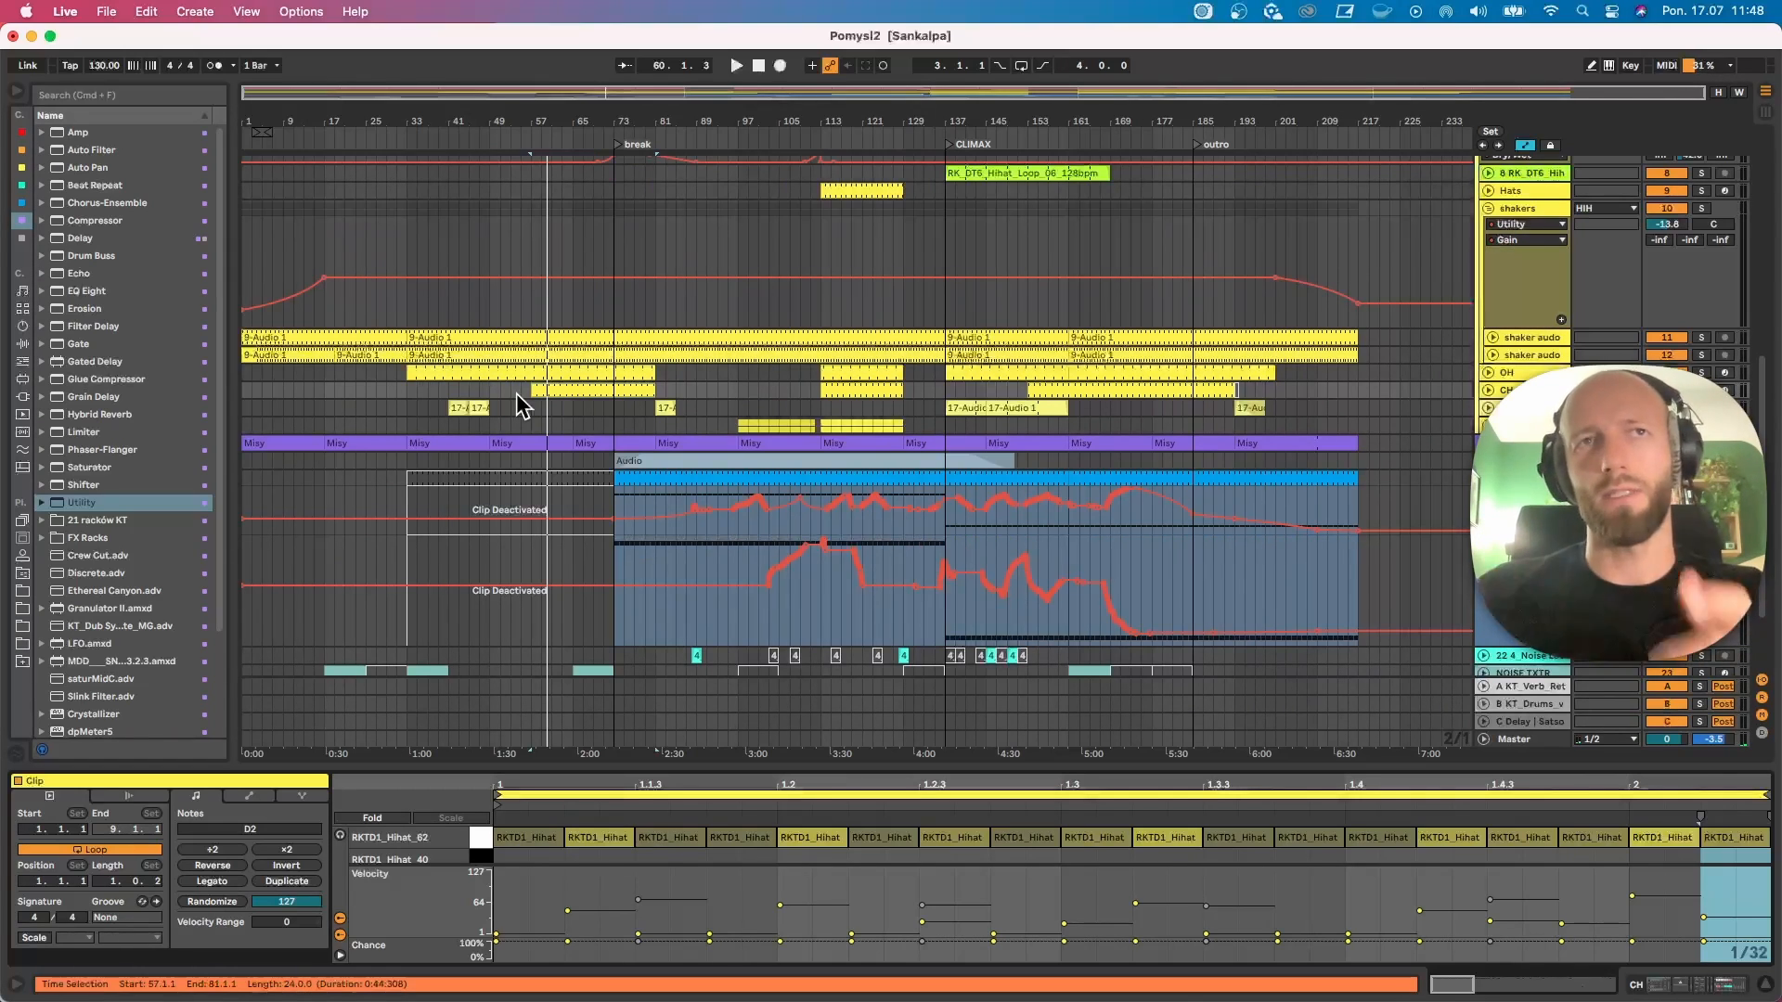
Step: Play from bar 53 to hear the CH hi-hats enter, and briefly unfold the CH track
{"action": "left_click", "coordinate": [522, 391]}
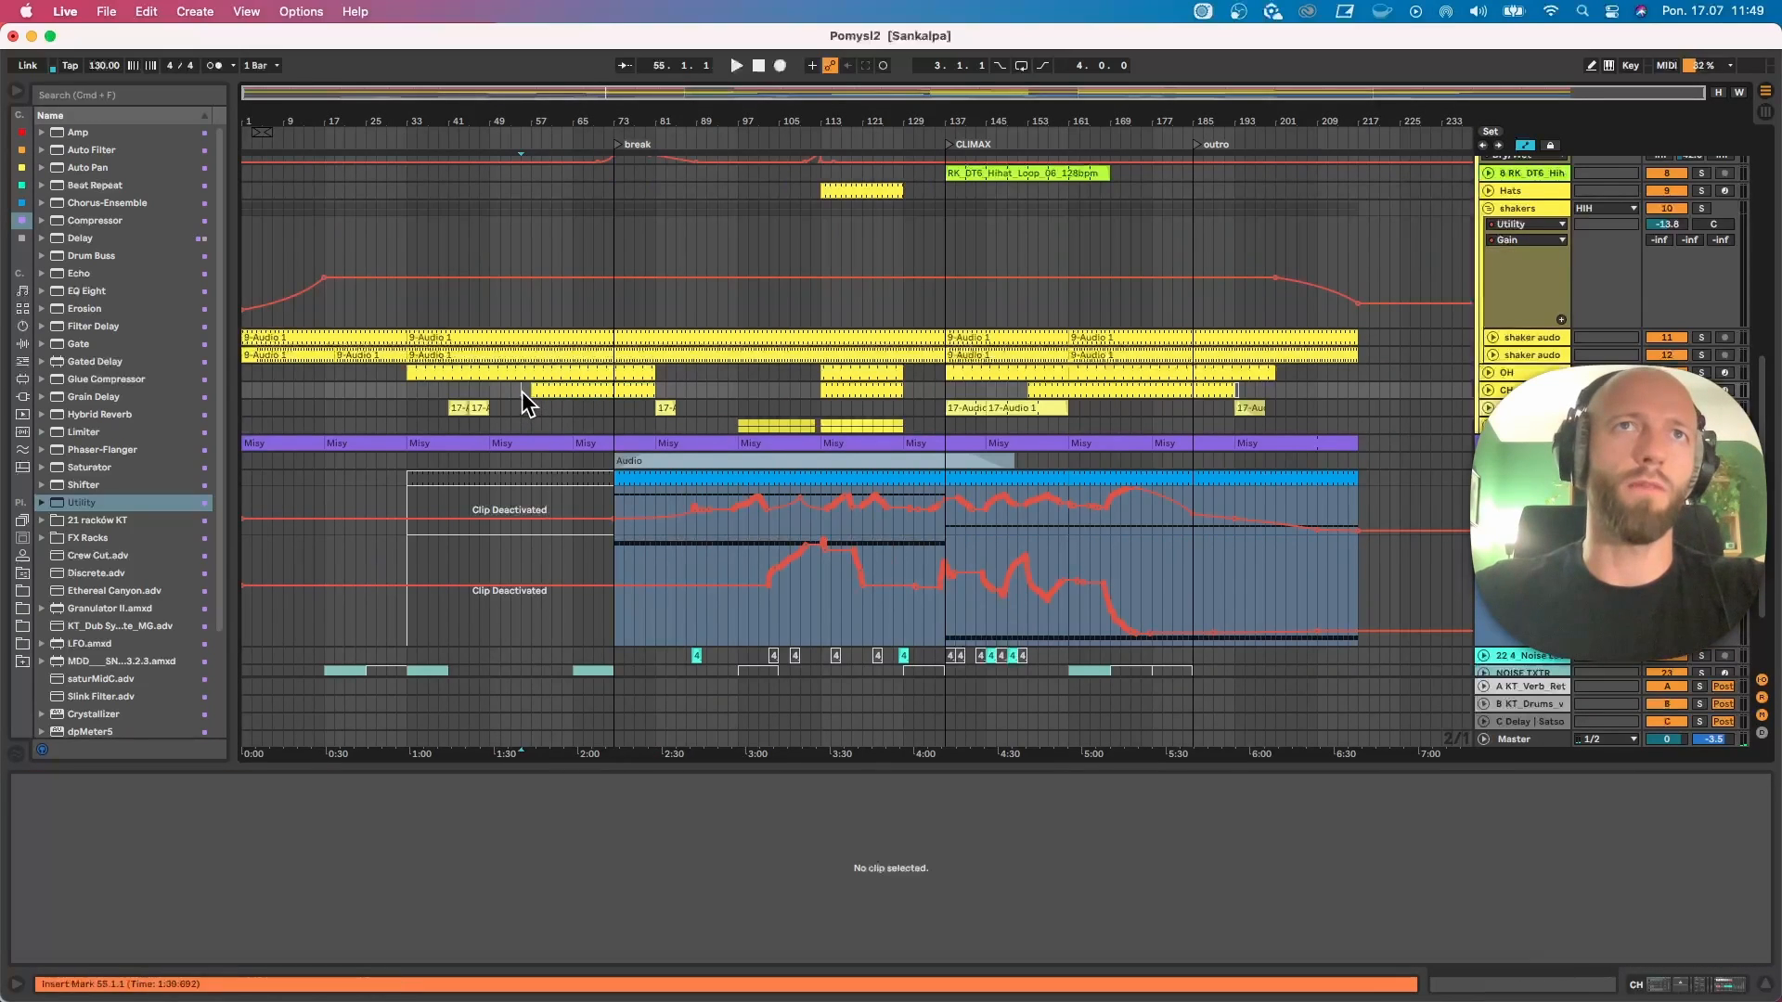
{"action": "left_click", "coordinate": [514, 390]}
{"action": "key", "text": "space"}
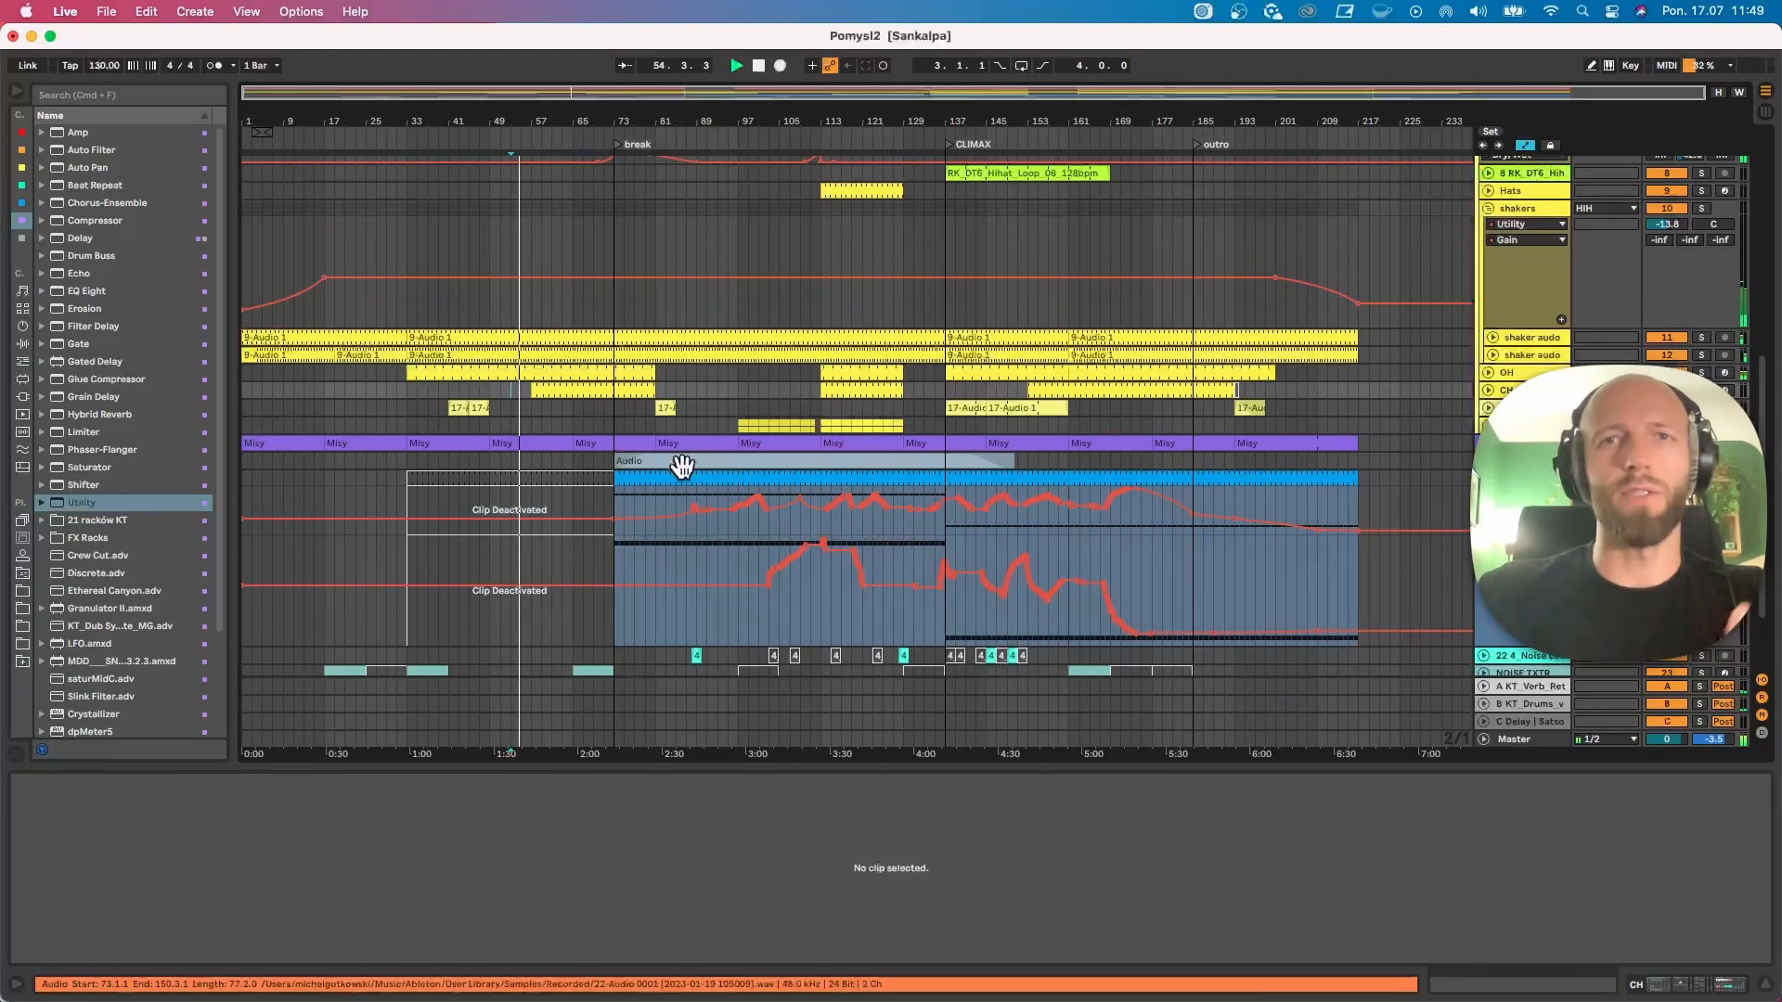
{"action": "left_click", "coordinate": [542, 391]}
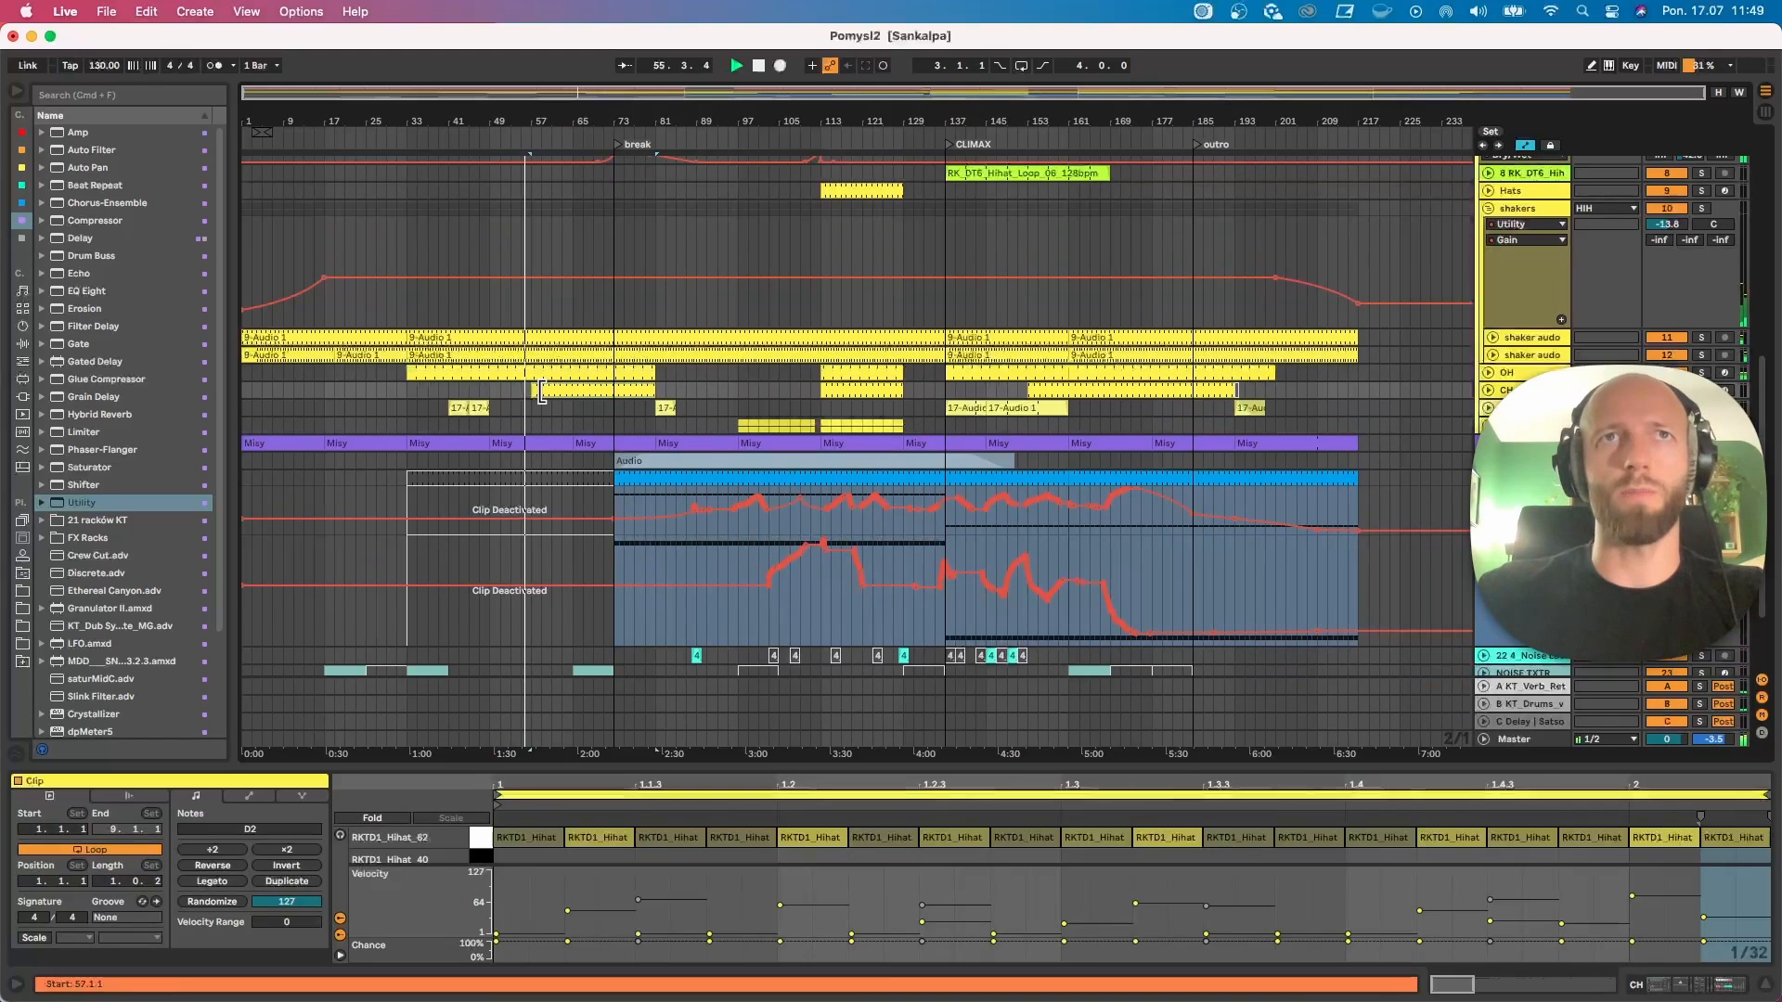
{"action": "scroll", "coordinate": [542, 391], "scroll_direction": "down", "scroll_amount": 3}
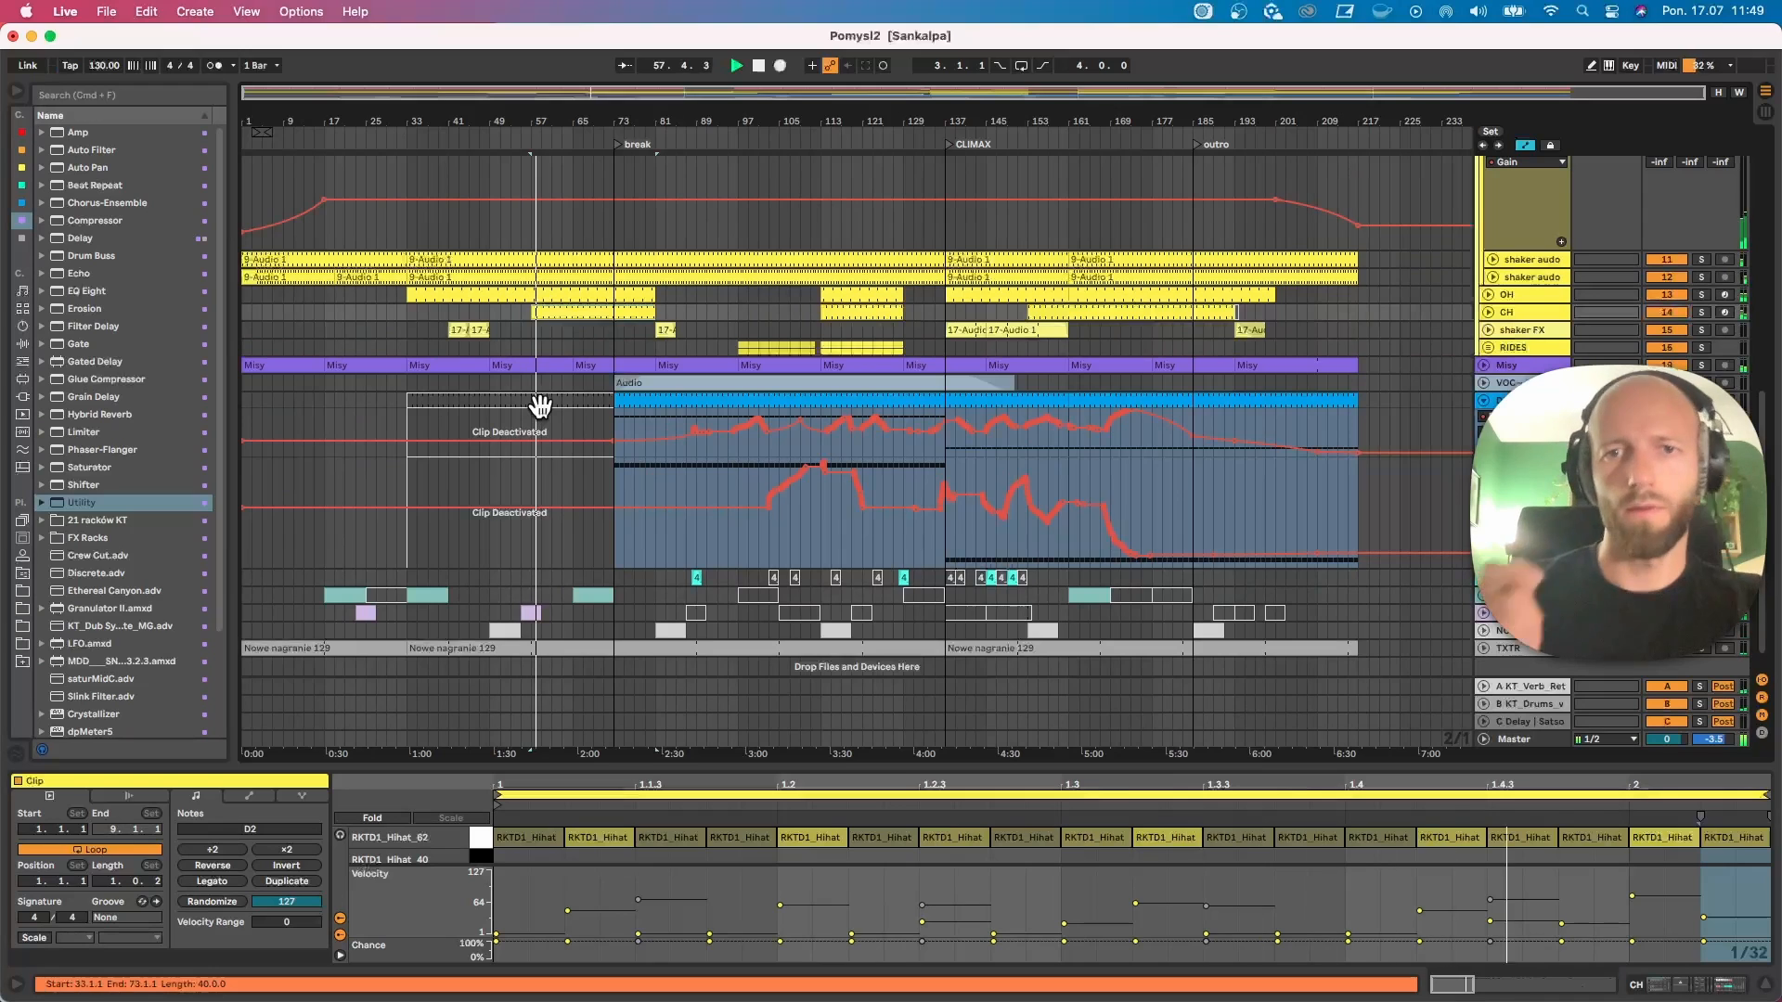
{"action": "left_click", "coordinate": [1487, 310]}
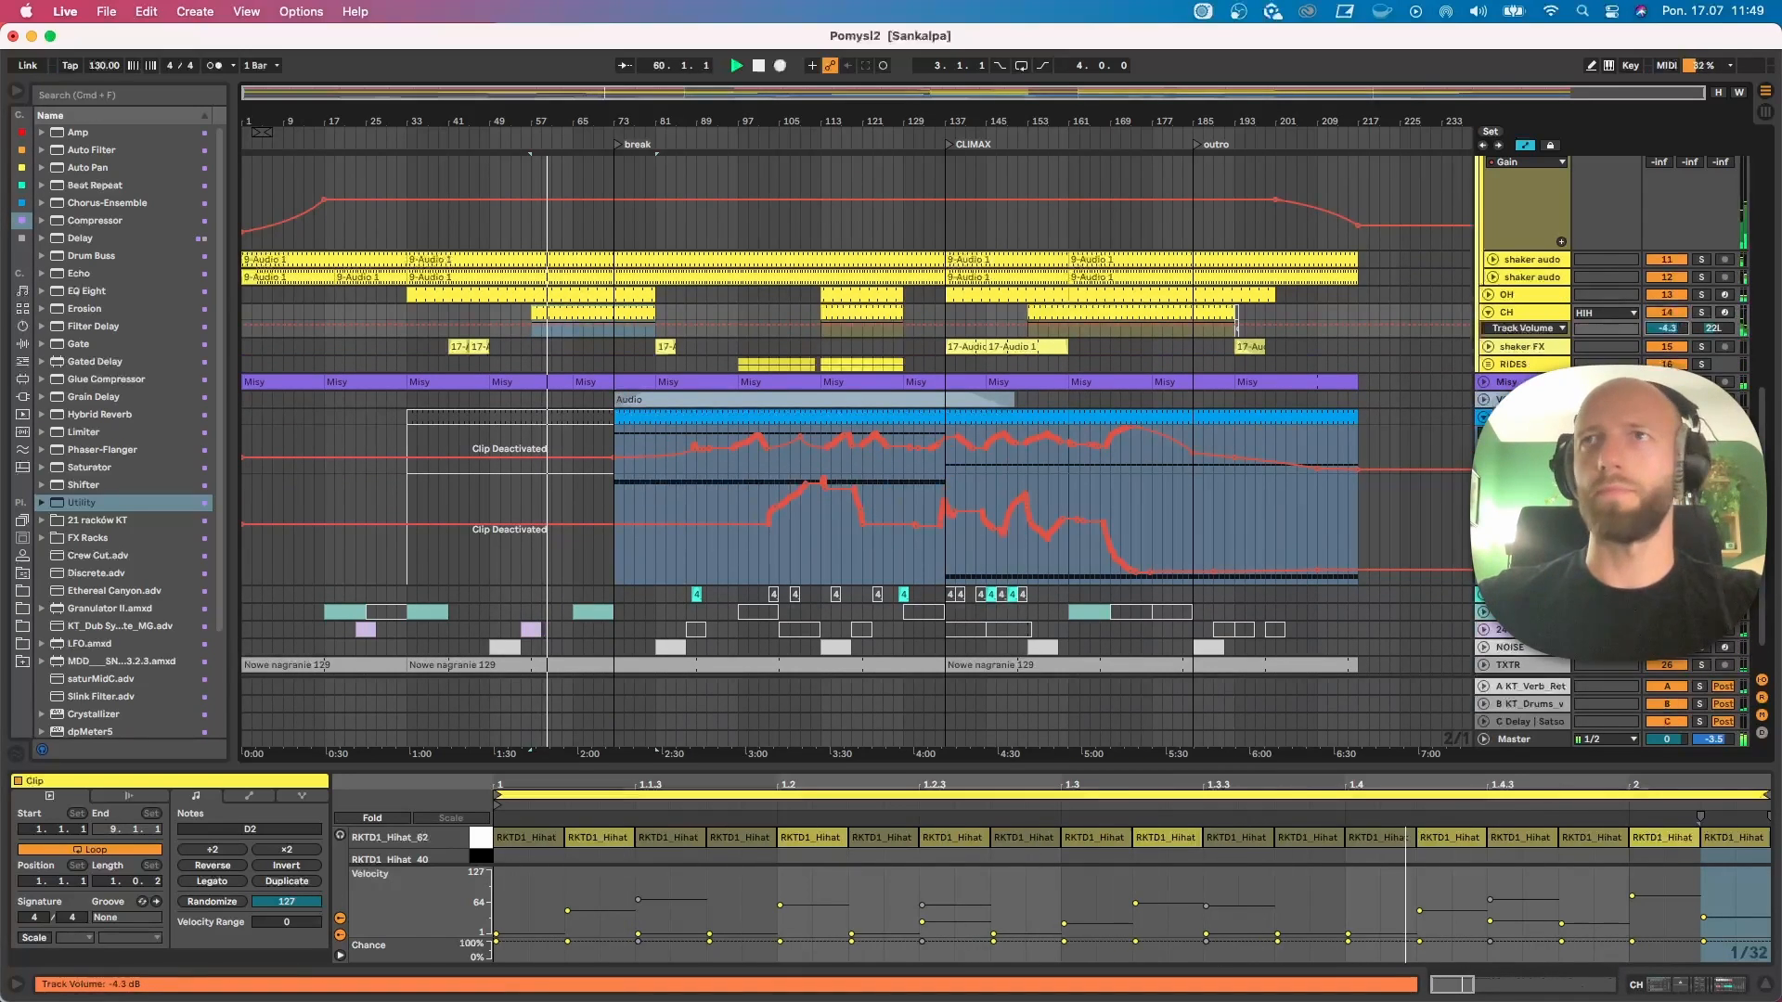
{"action": "left_click", "coordinate": [1485, 313]}
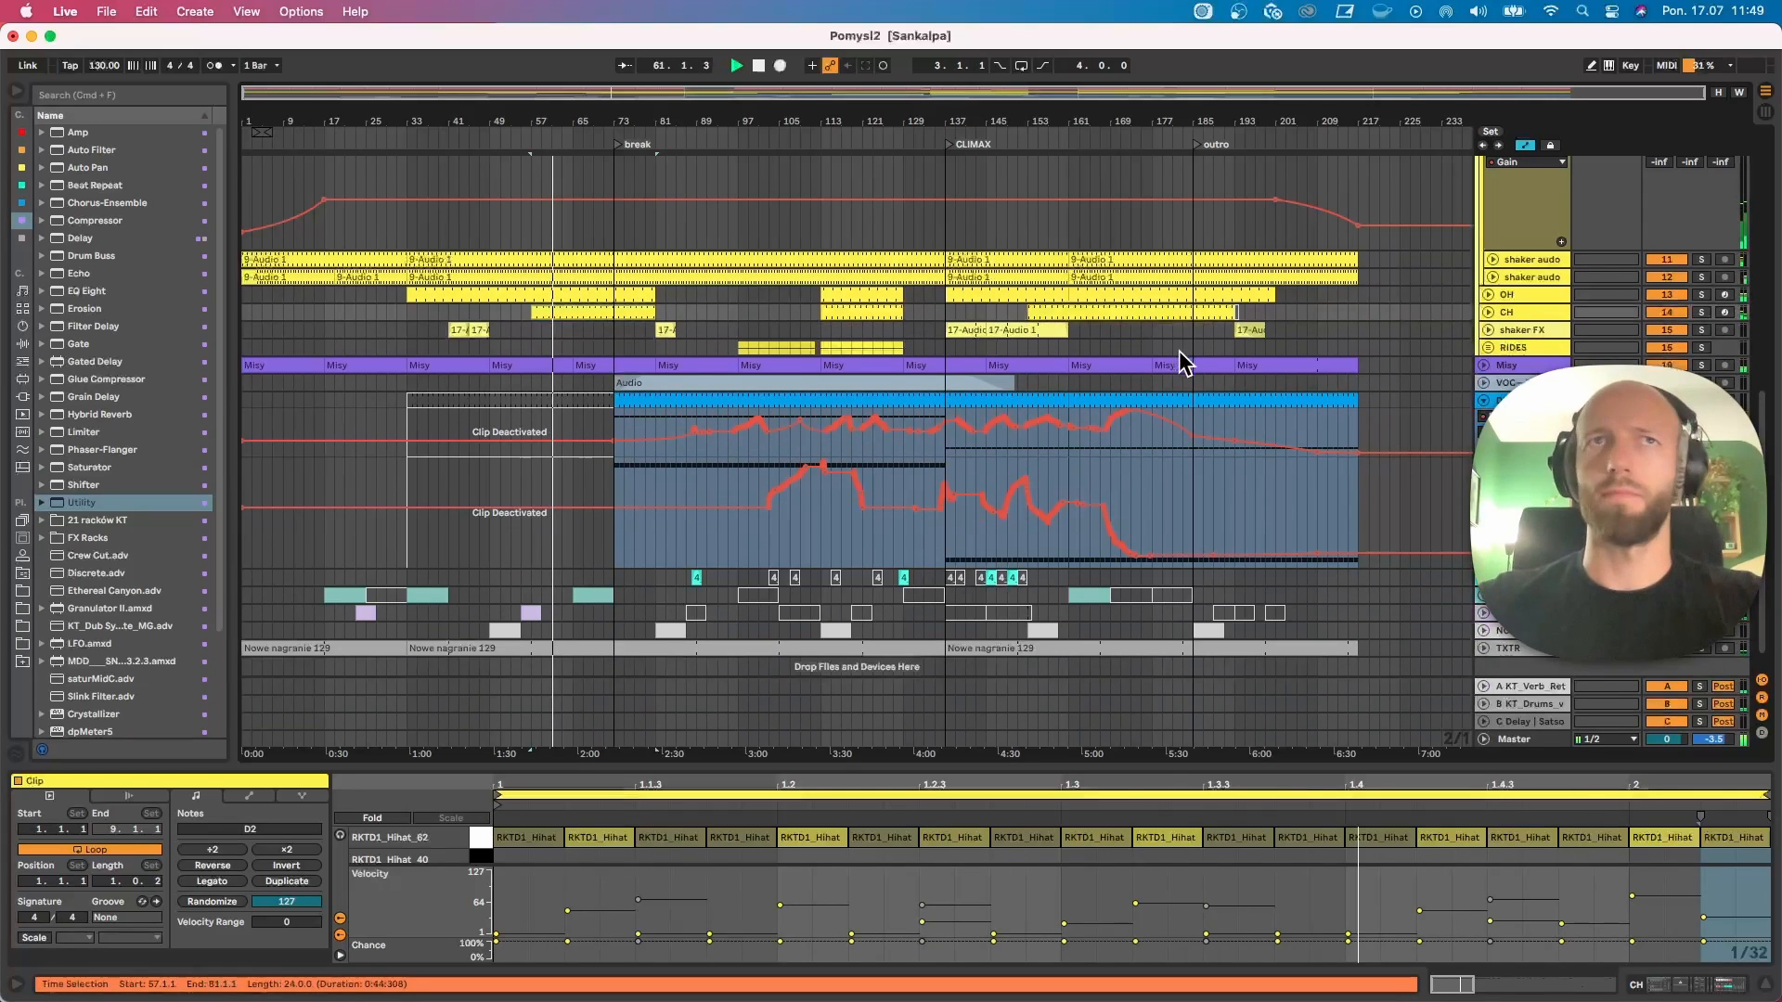
Step: Listen to the transition into the break from bar 71 while examining the bassline, percussion and hi-hat lanes
{"action": "left_click", "coordinate": [607, 141]}
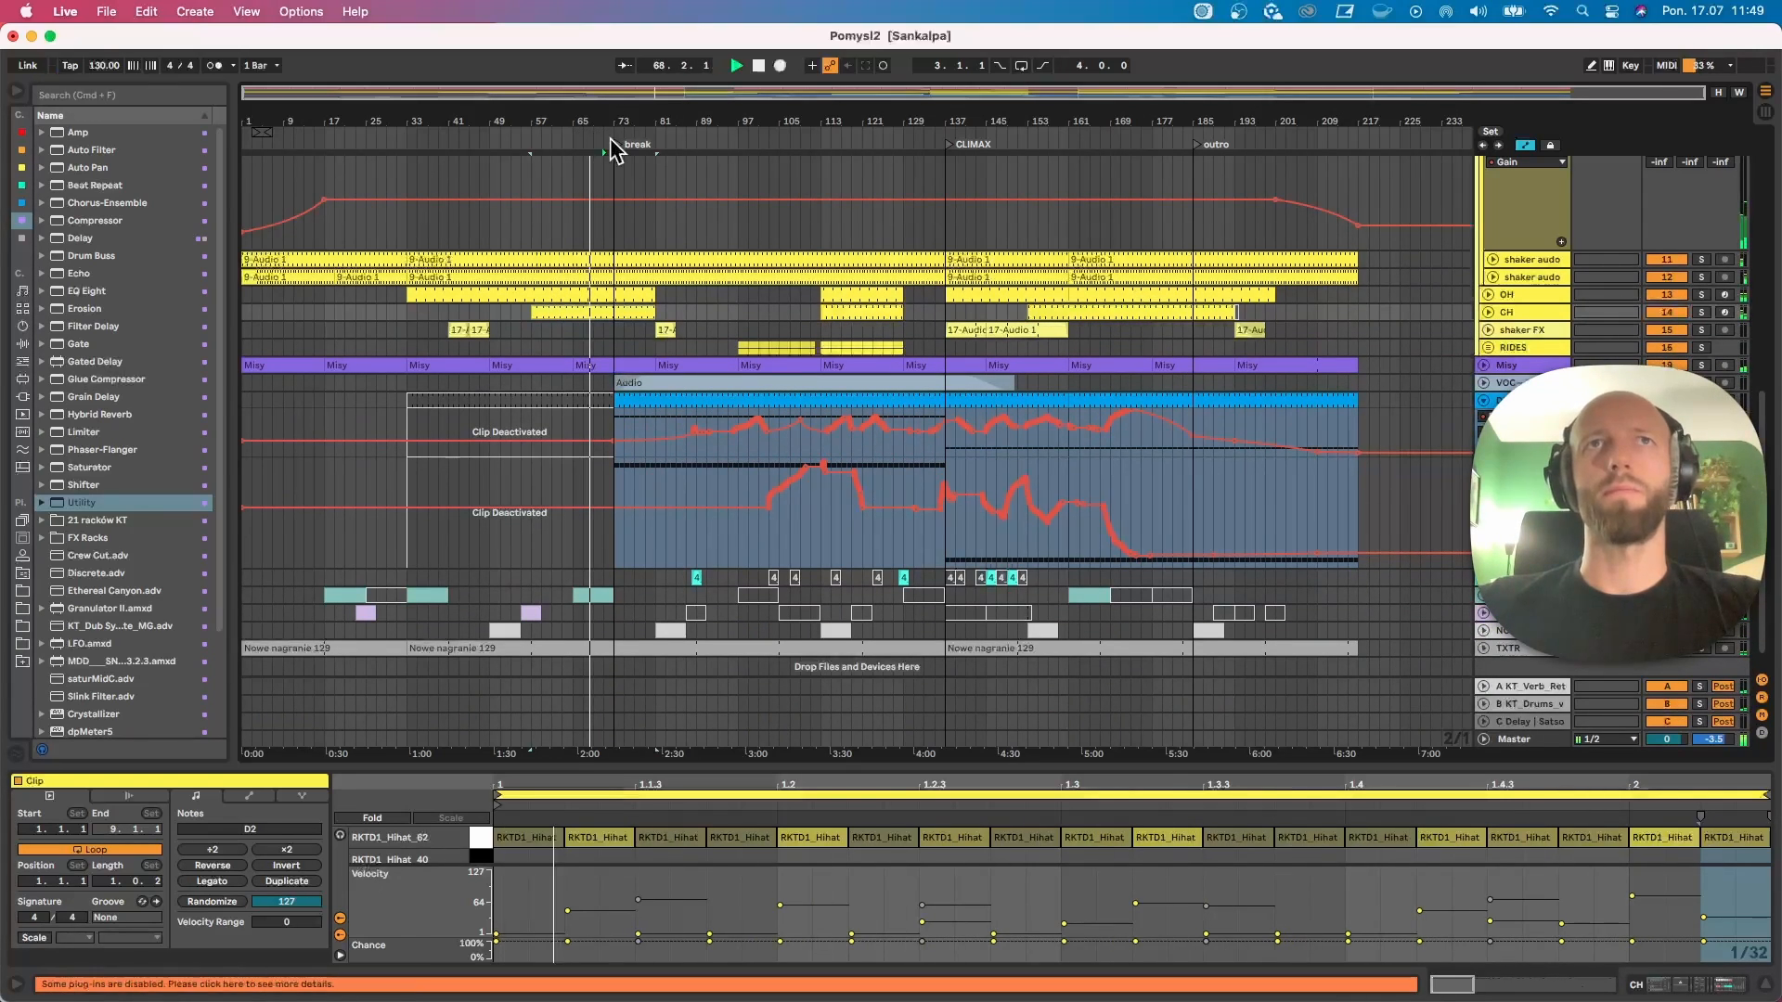
{"action": "scroll", "coordinate": [693, 315], "scroll_direction": "up", "scroll_amount": 10}
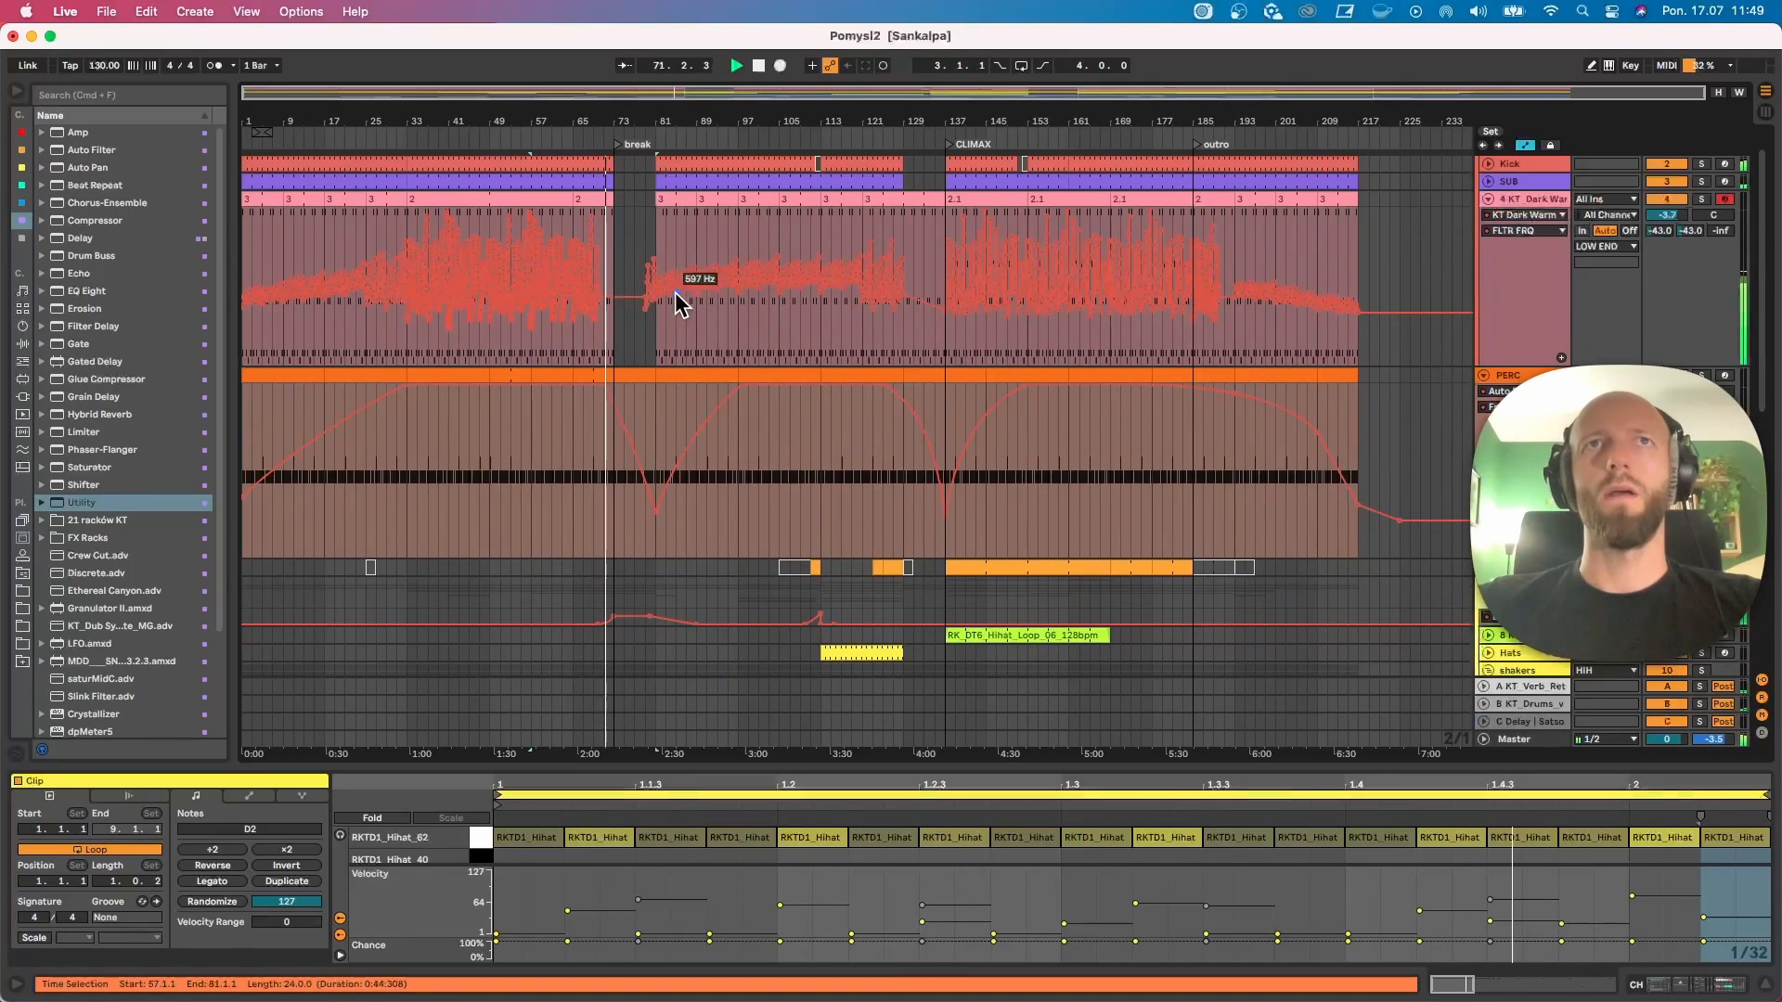
{"action": "scroll", "coordinate": [698, 364], "scroll_direction": "down", "scroll_amount": 5}
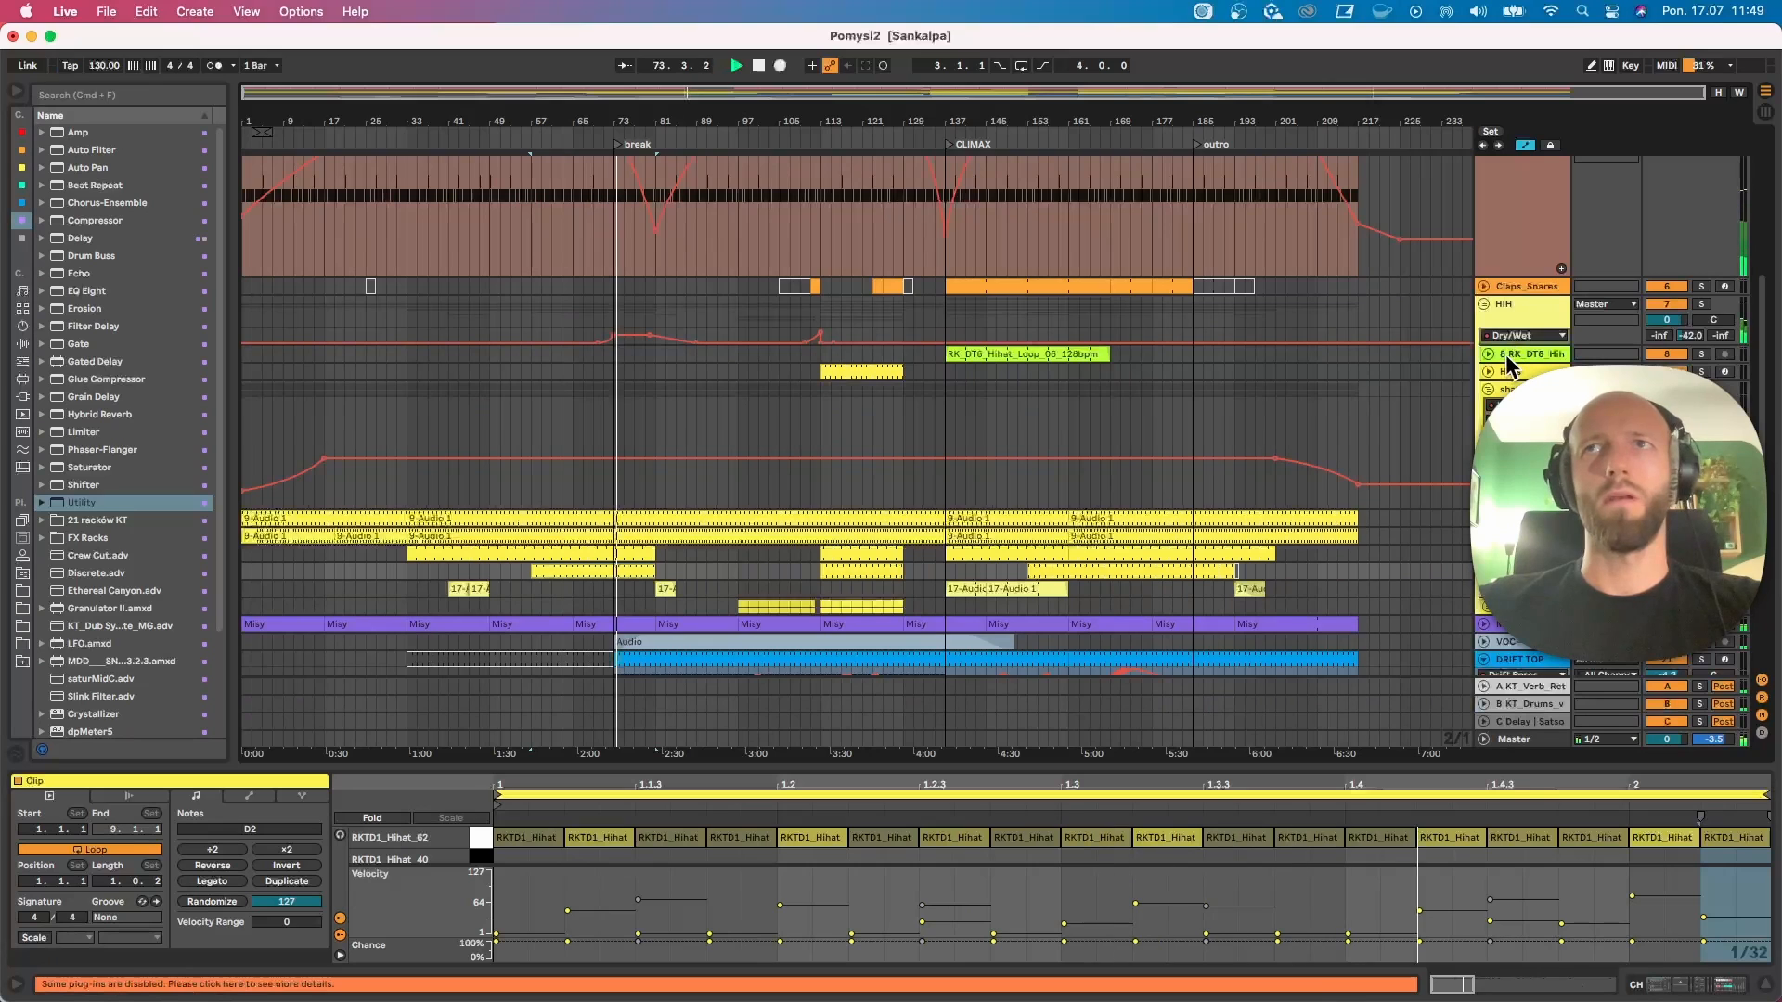
Step: Solo the HIH group, show its Delay Dry/Wet automation in an enlarged lane, and listen from bar 71
{"action": "left_click", "coordinate": [1701, 303]}
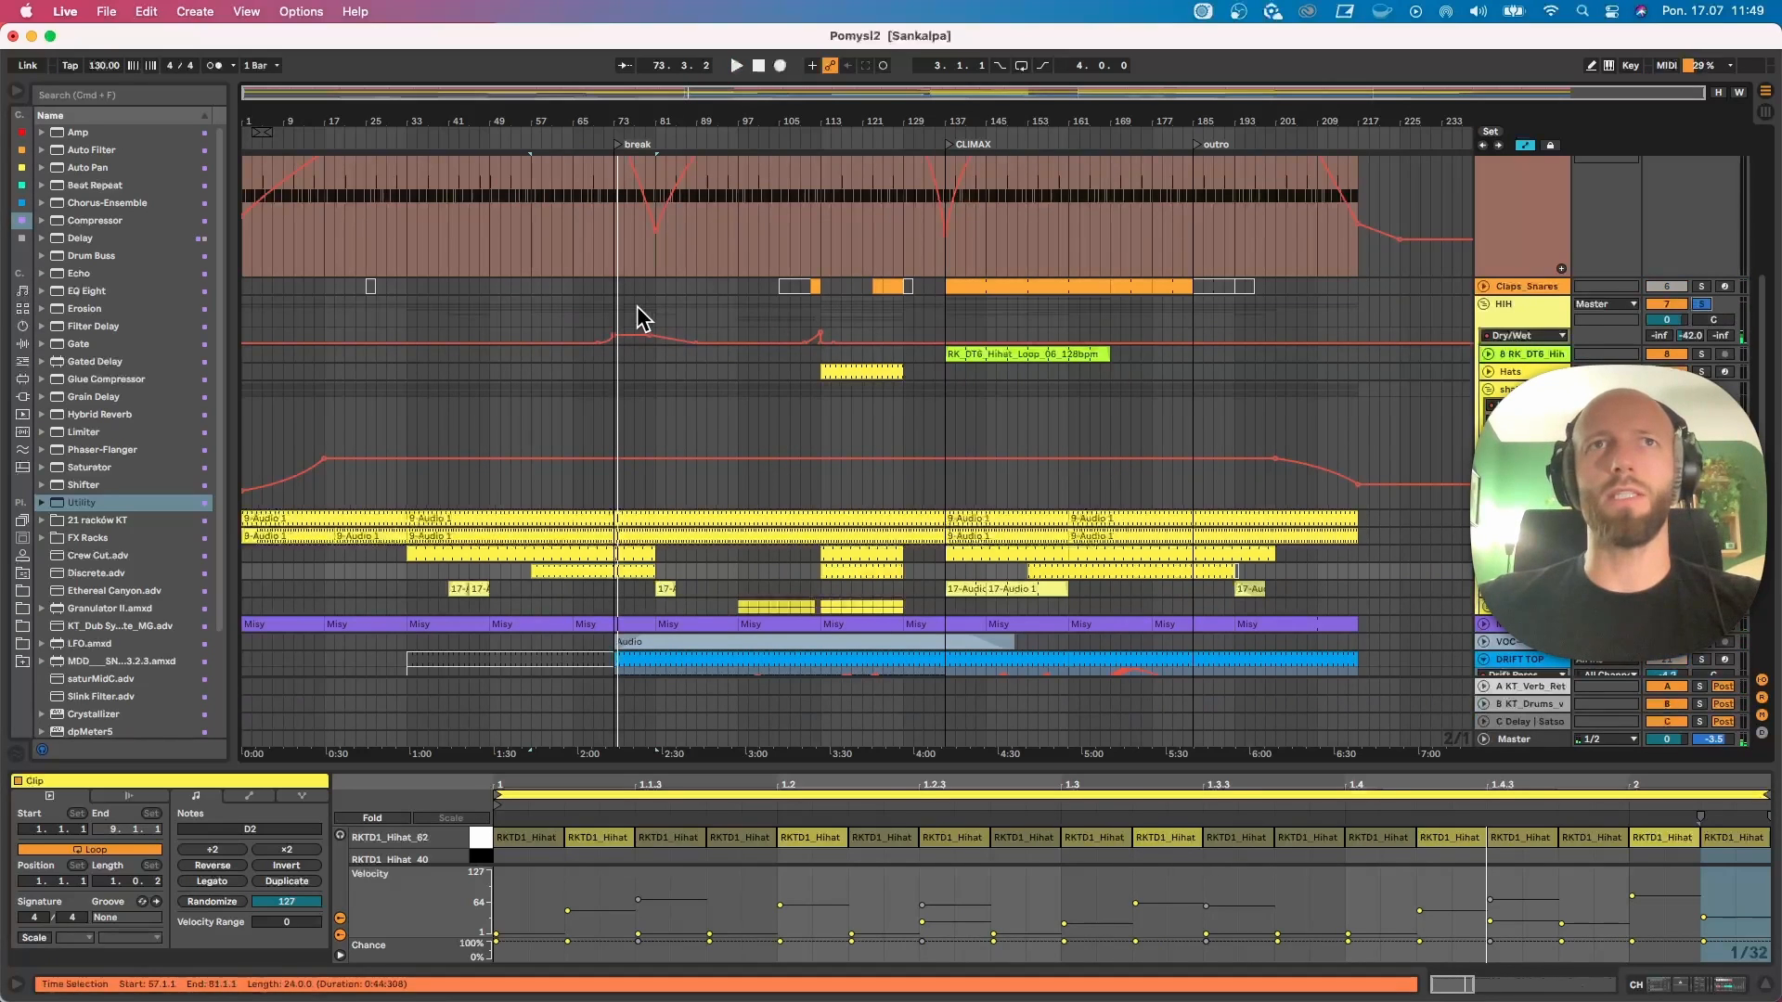
{"action": "left_click", "coordinate": [603, 313]}
{"action": "left_click", "coordinate": [1508, 321]}
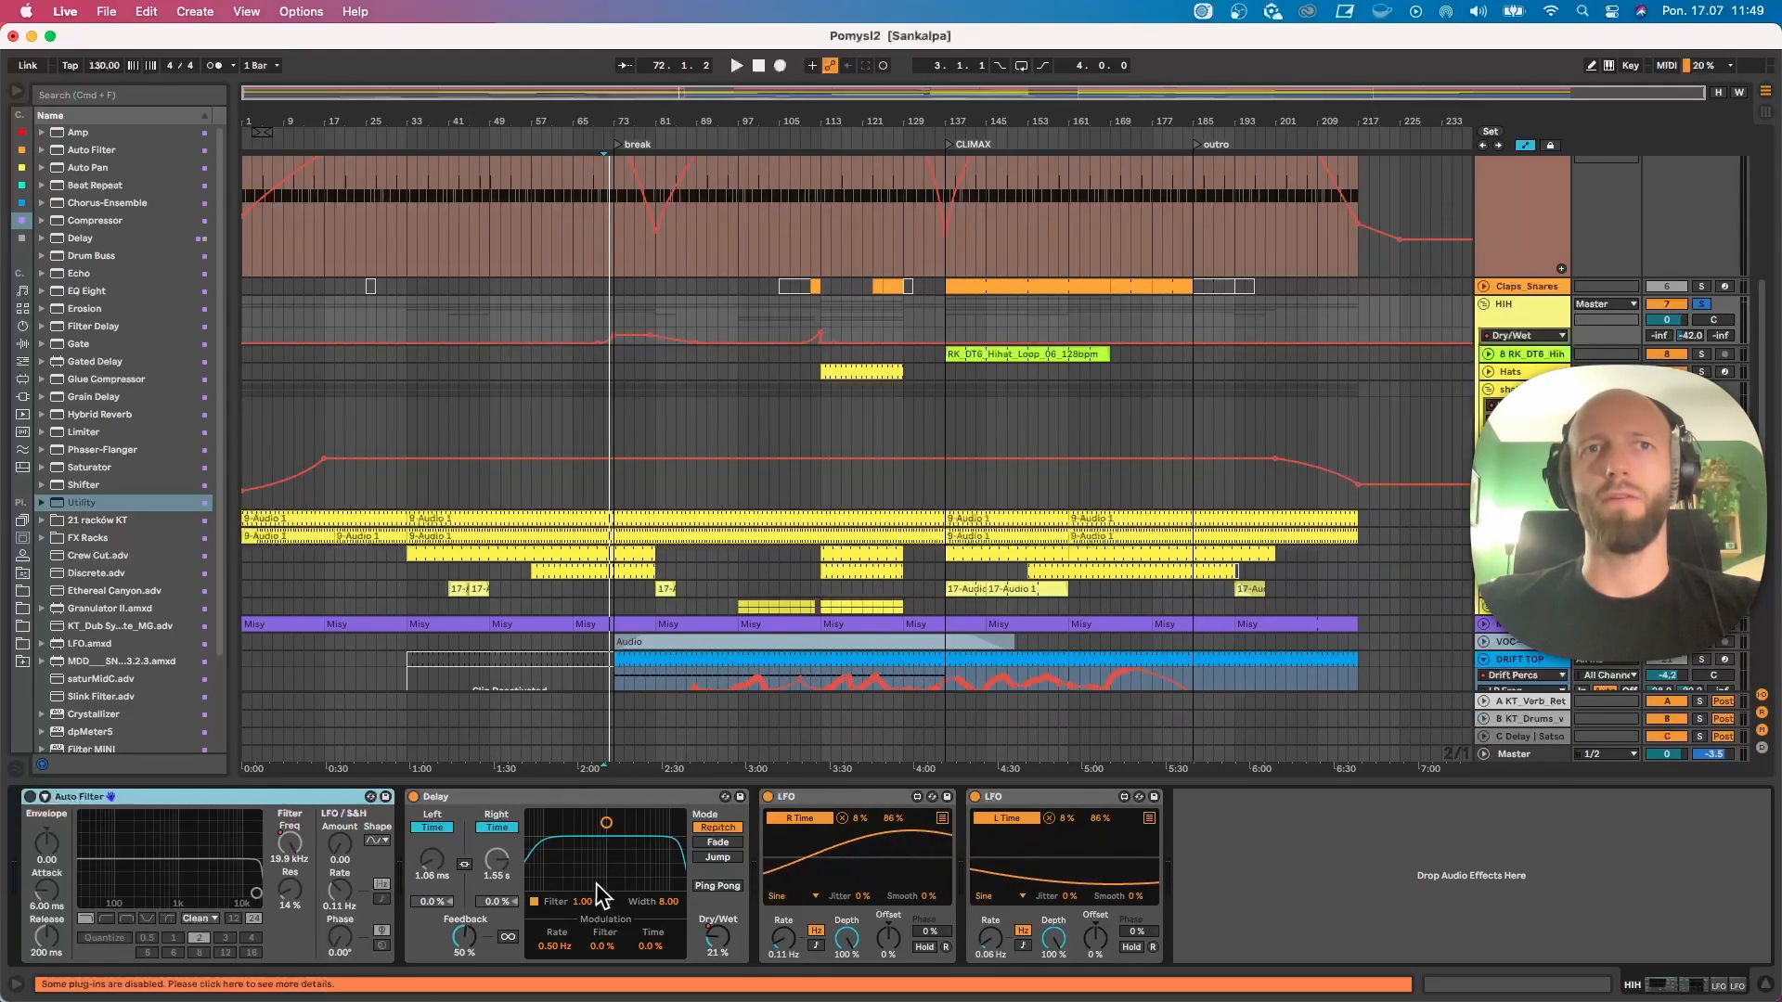
{"action": "right_click", "coordinate": [718, 937]}
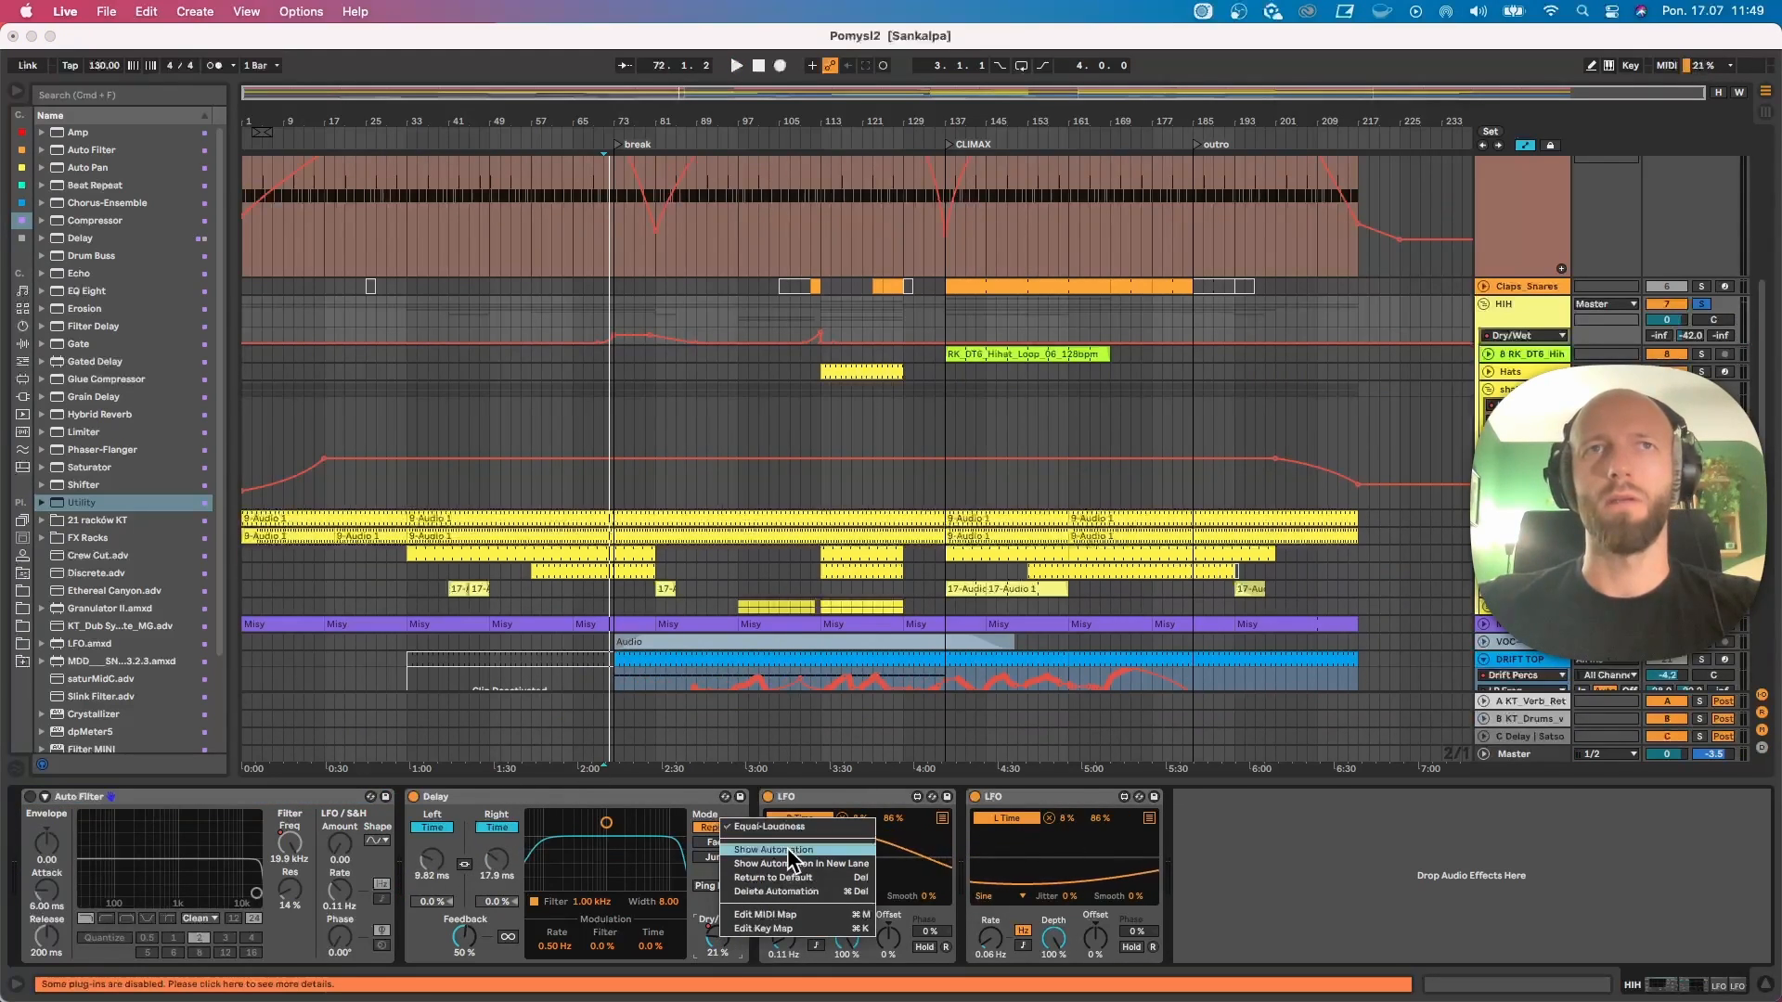
{"action": "key", "text": "space"}
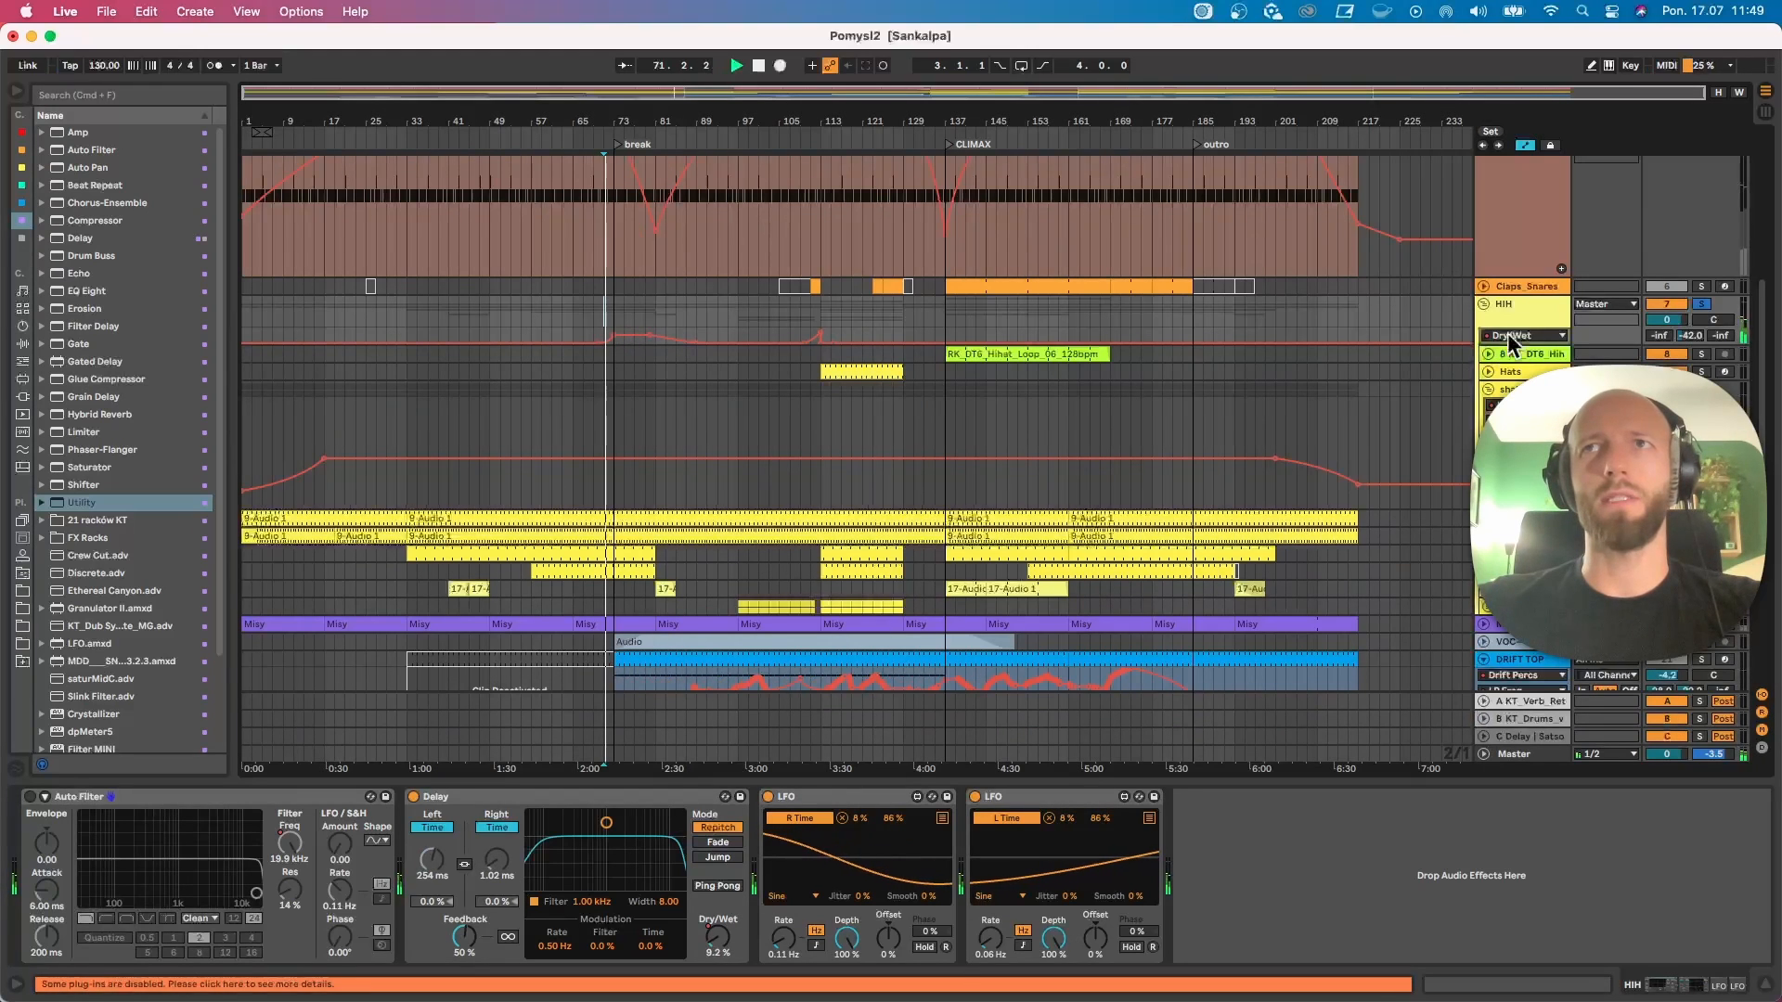
{"action": "left_click_drag", "start_coordinate": [1522, 343], "coordinate": [1523, 375]}
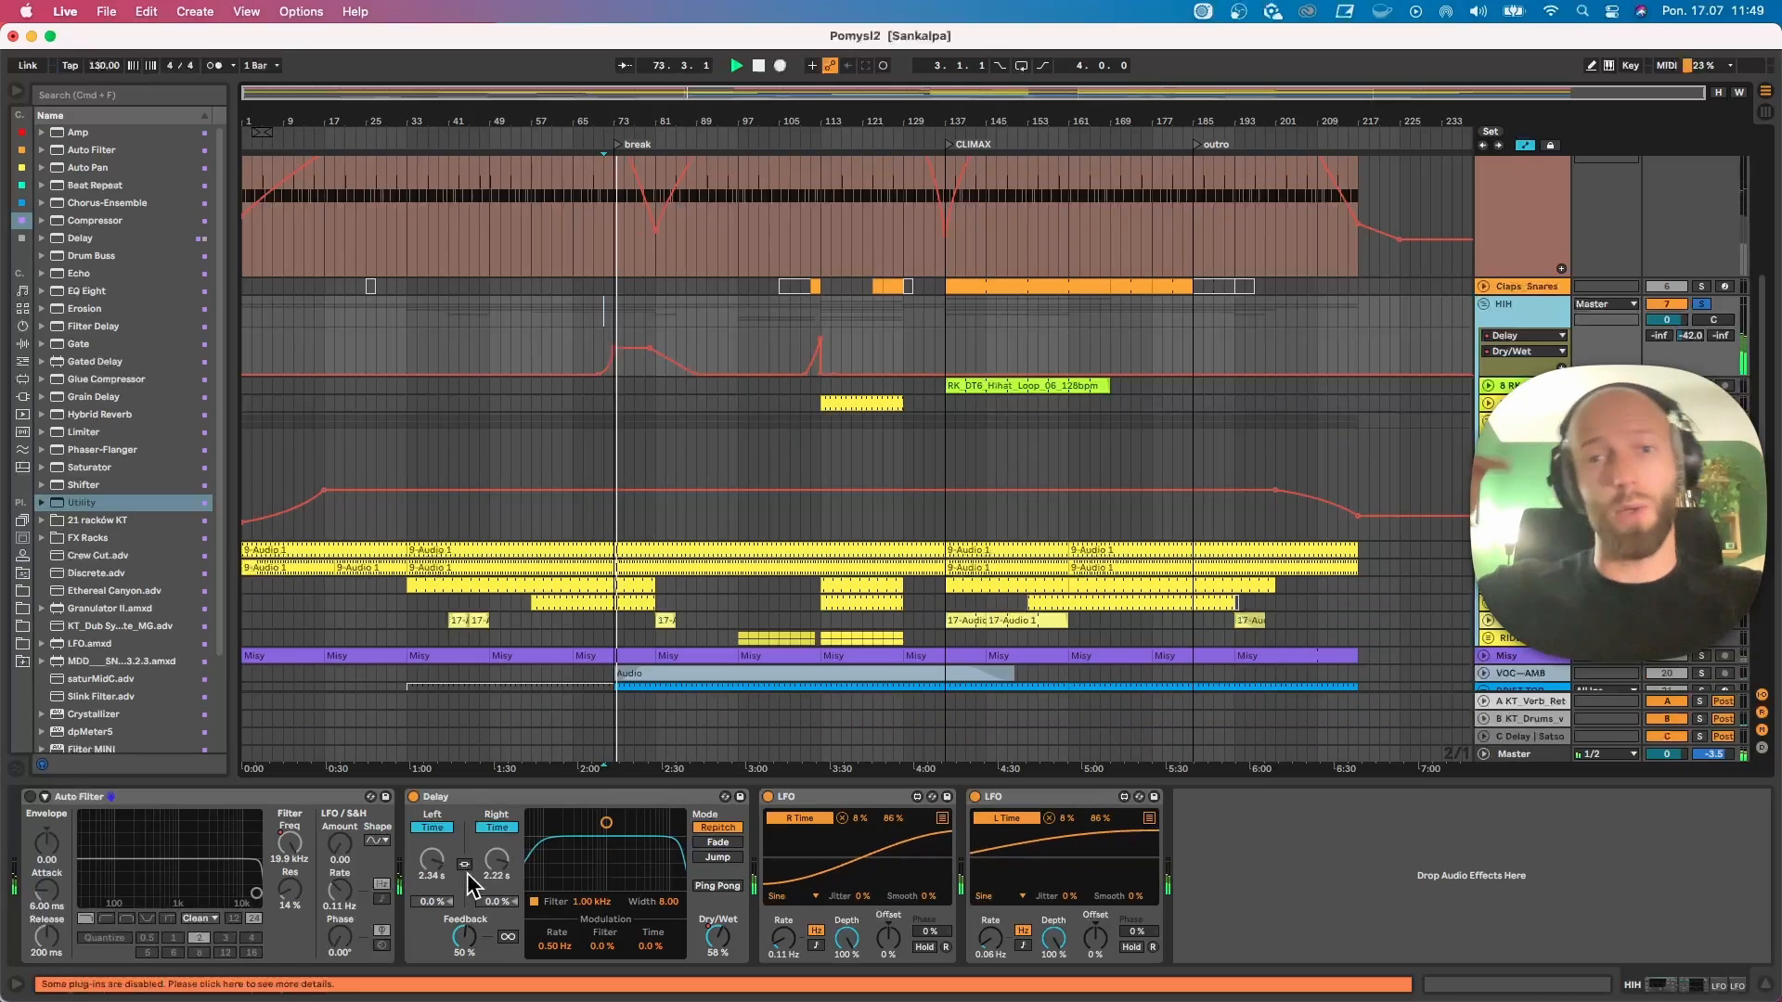
{"action": "key", "text": "space"}
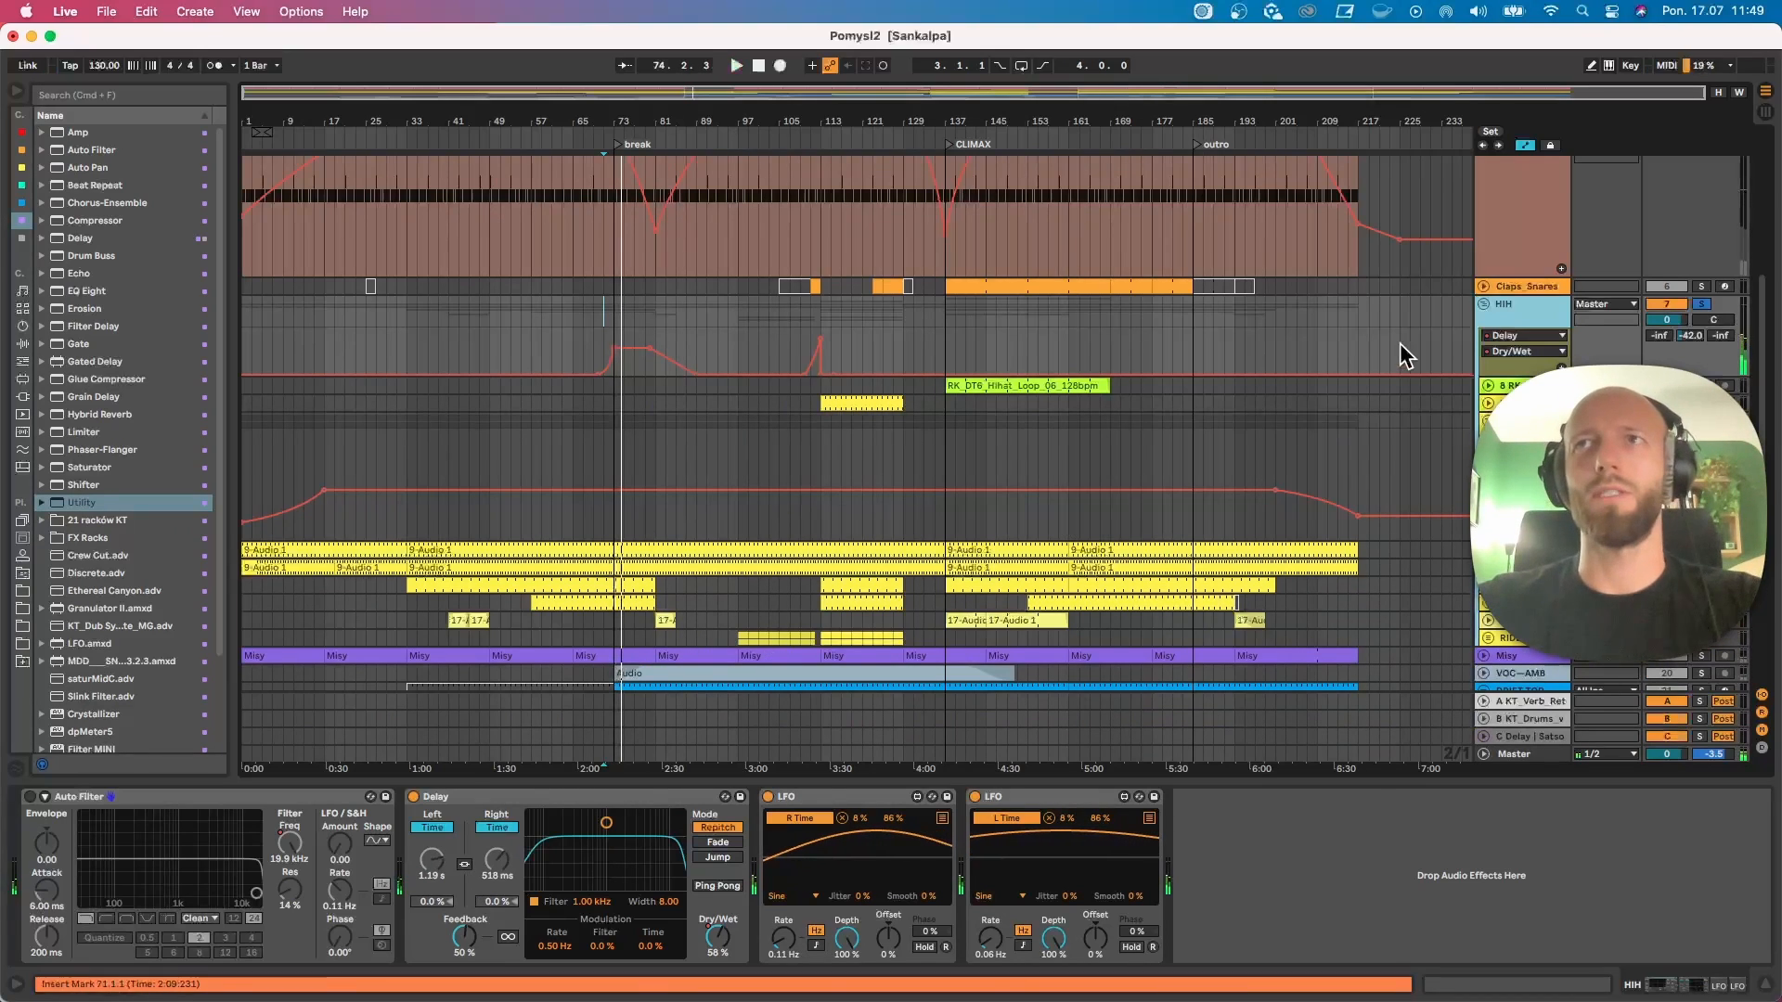
Step: Play the full mix from bar 69 into the break while reviewing the other tracks
{"action": "left_click", "coordinate": [596, 345]}
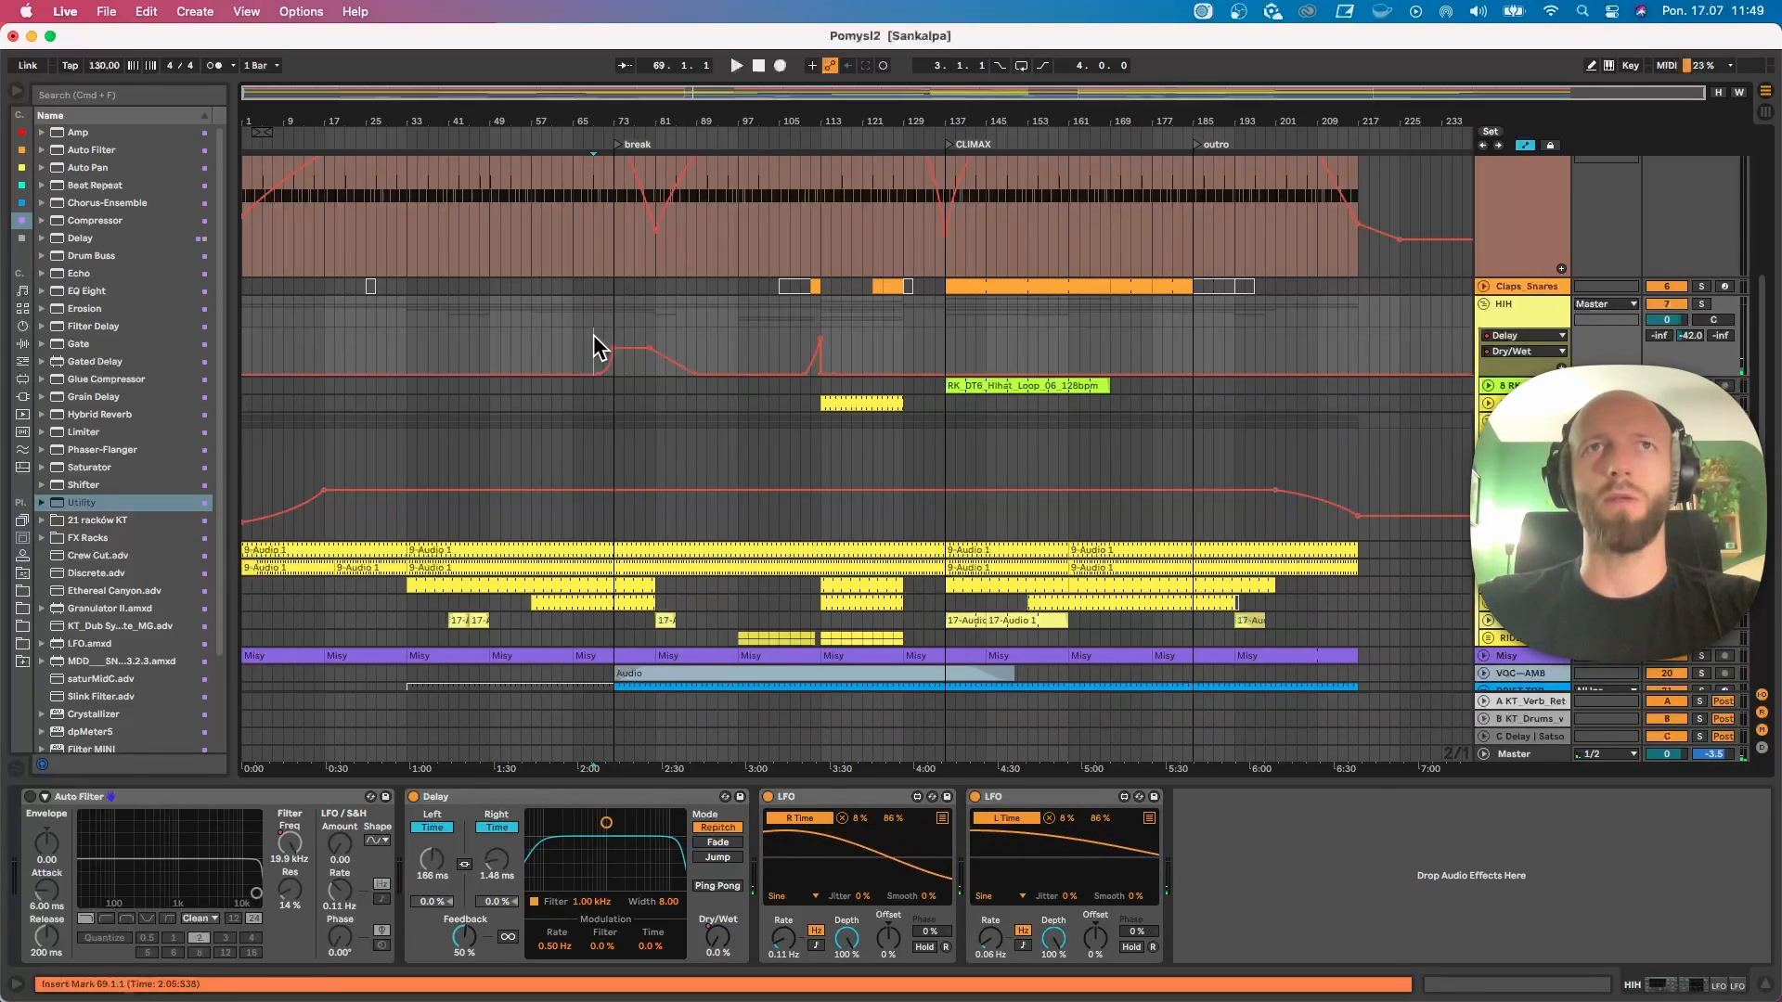
{"action": "key", "text": "space"}
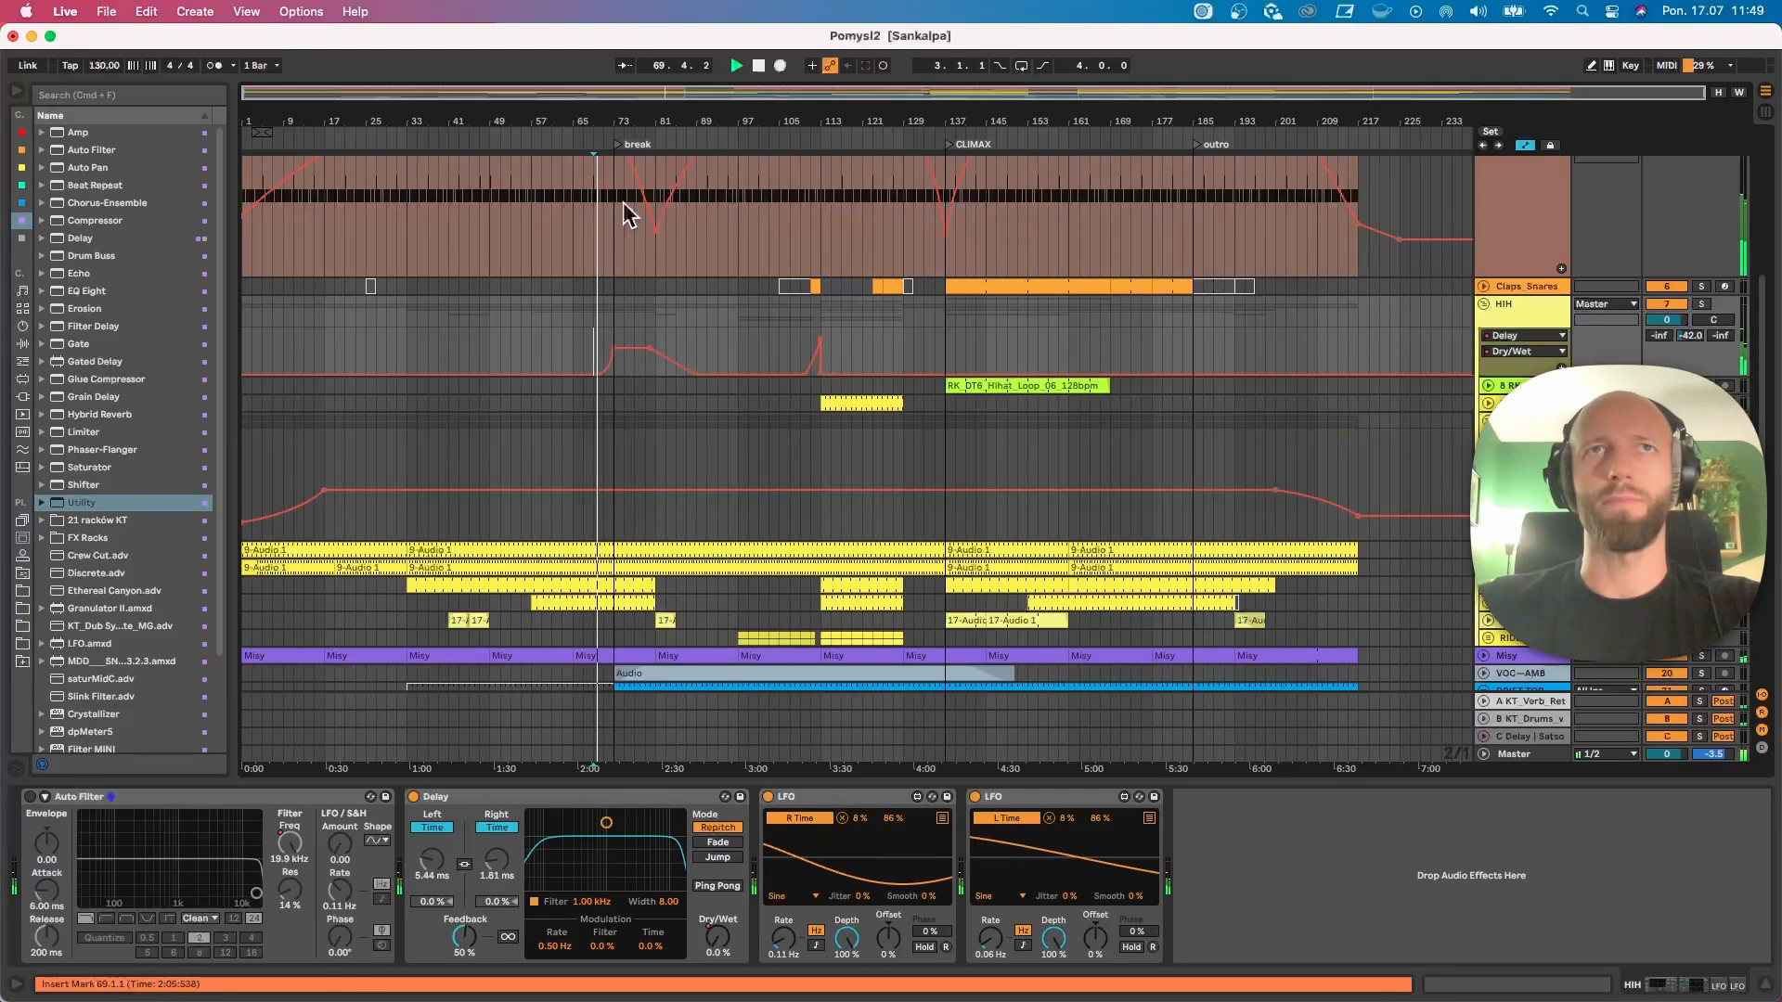
{"action": "scroll", "coordinate": [665, 238], "scroll_direction": "down", "scroll_amount": 7}
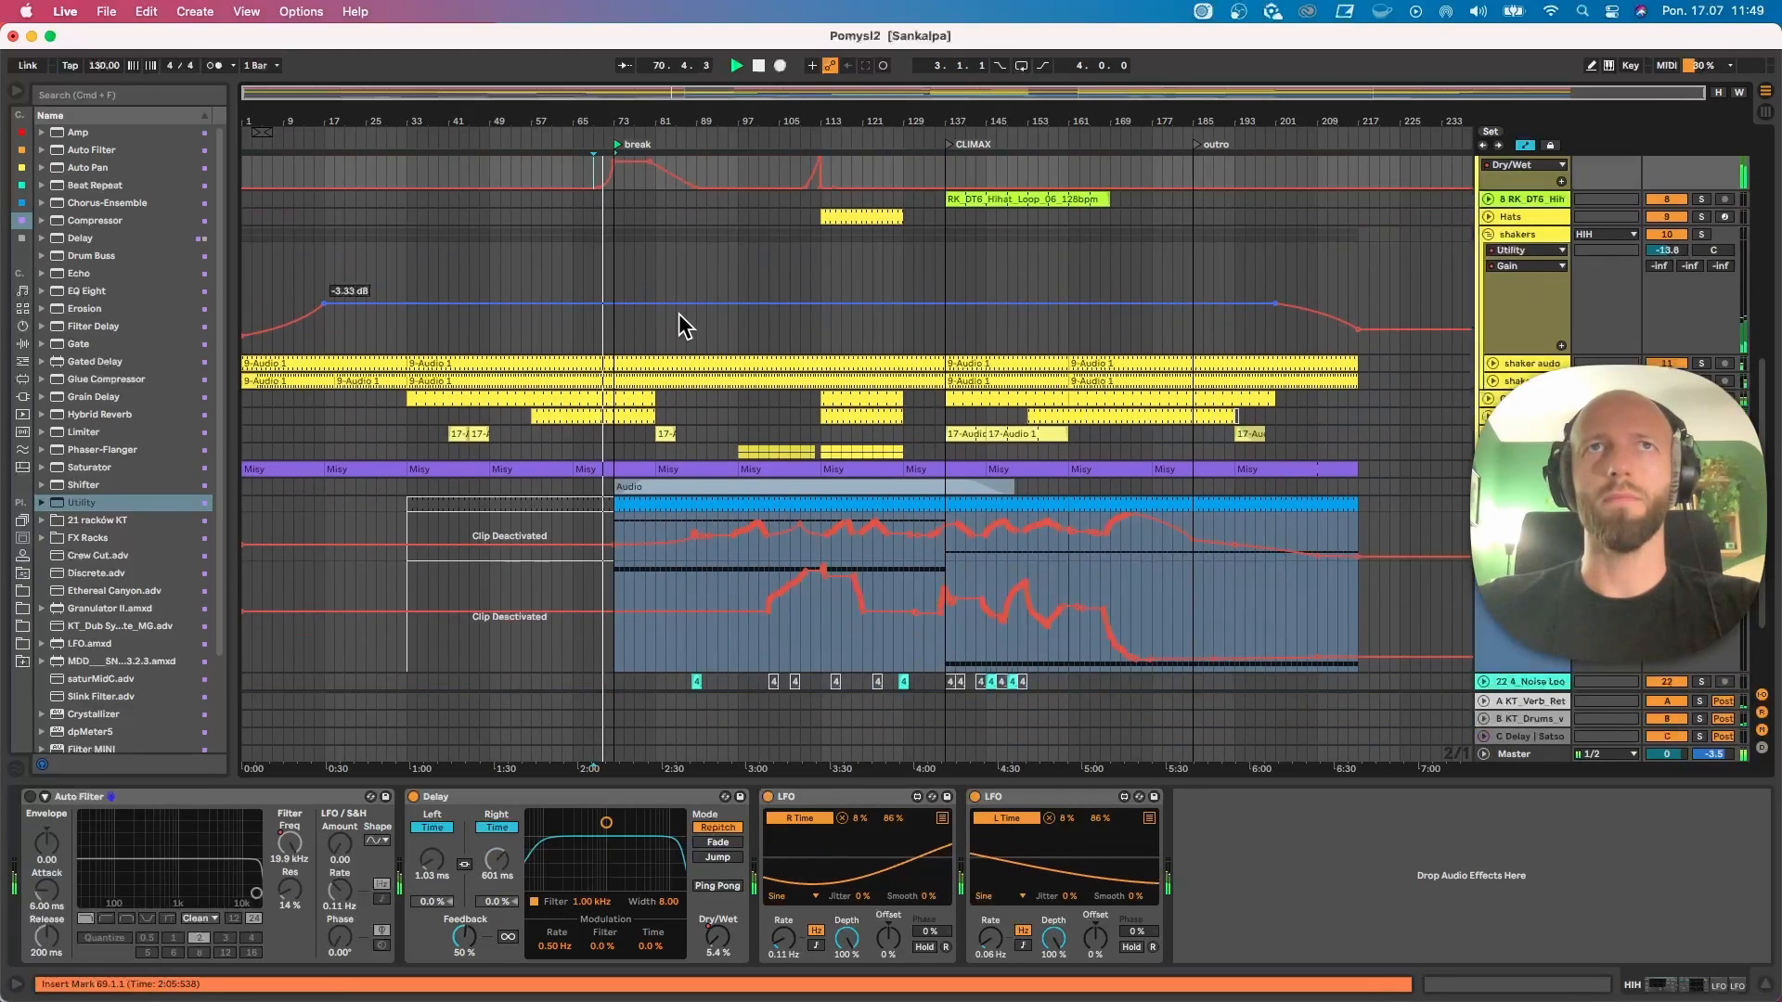
{"action": "scroll", "coordinate": [677, 314], "scroll_direction": "down", "scroll_amount": 3}
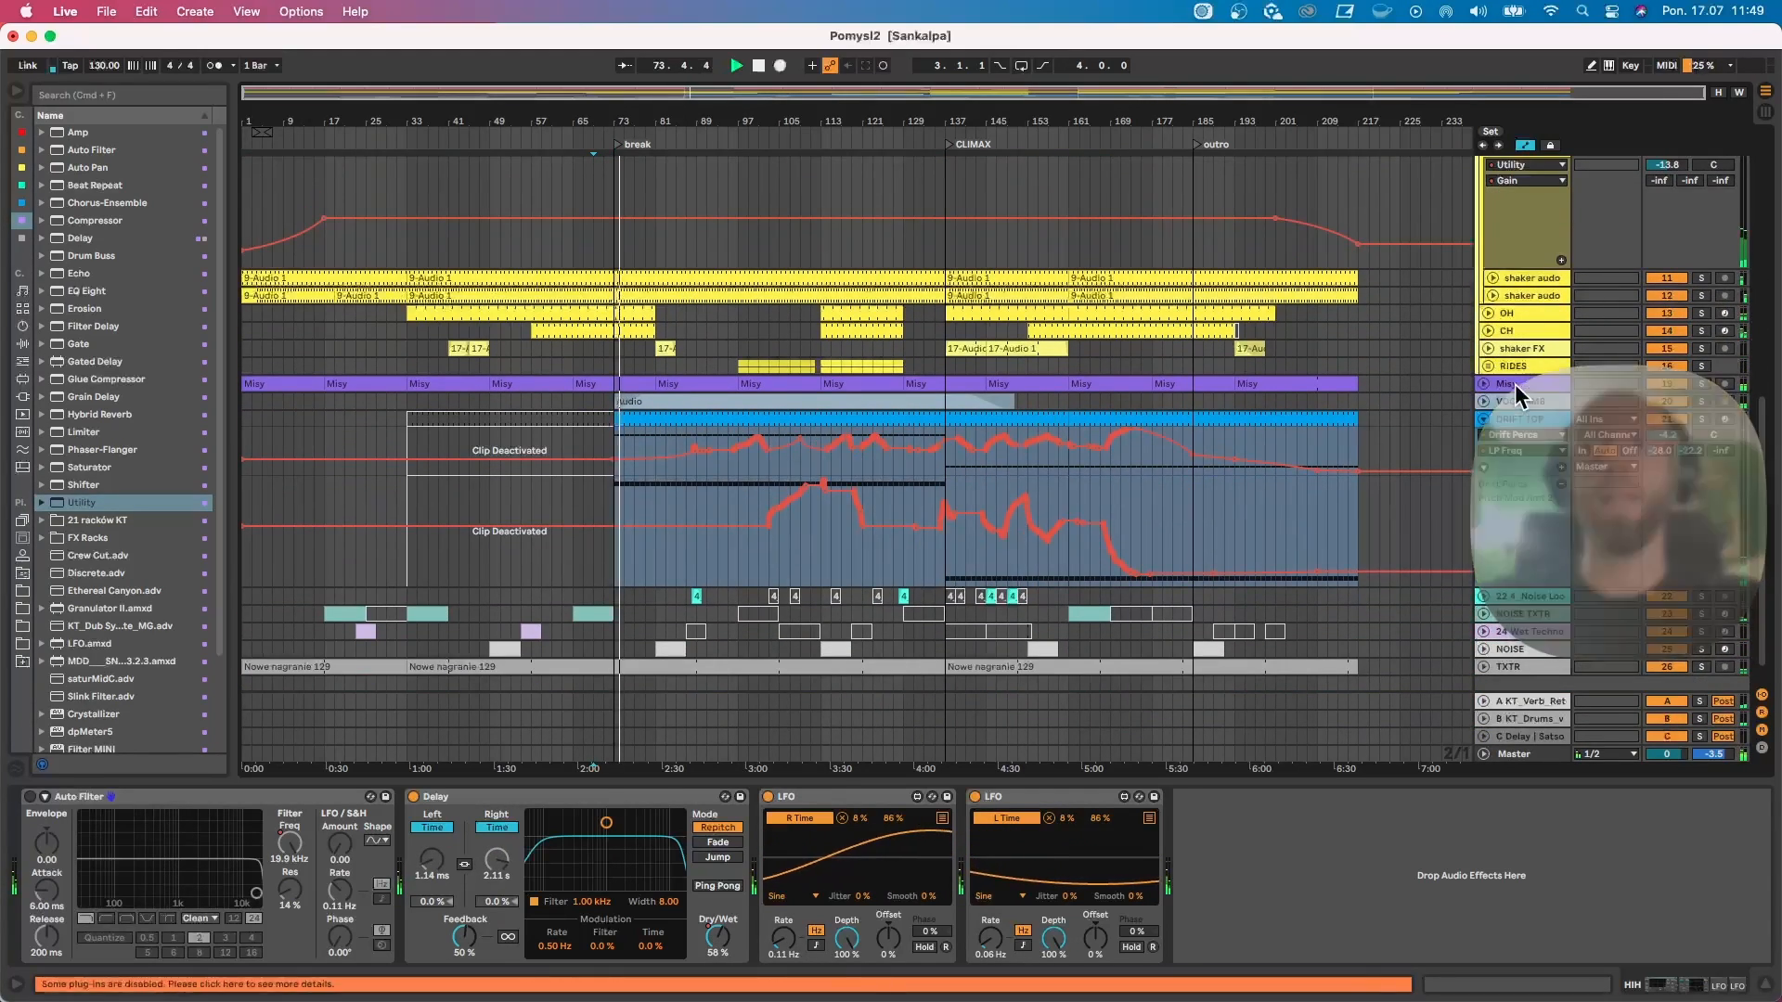
Step: Unfold and enlarge the VOC-AMB track, listen to it soloed, and replay the arrangement from the break locator
{"action": "left_click", "coordinate": [1484, 401]}
{"action": "left_click_drag", "start_coordinate": [1510, 426], "coordinate": [1503, 555]}
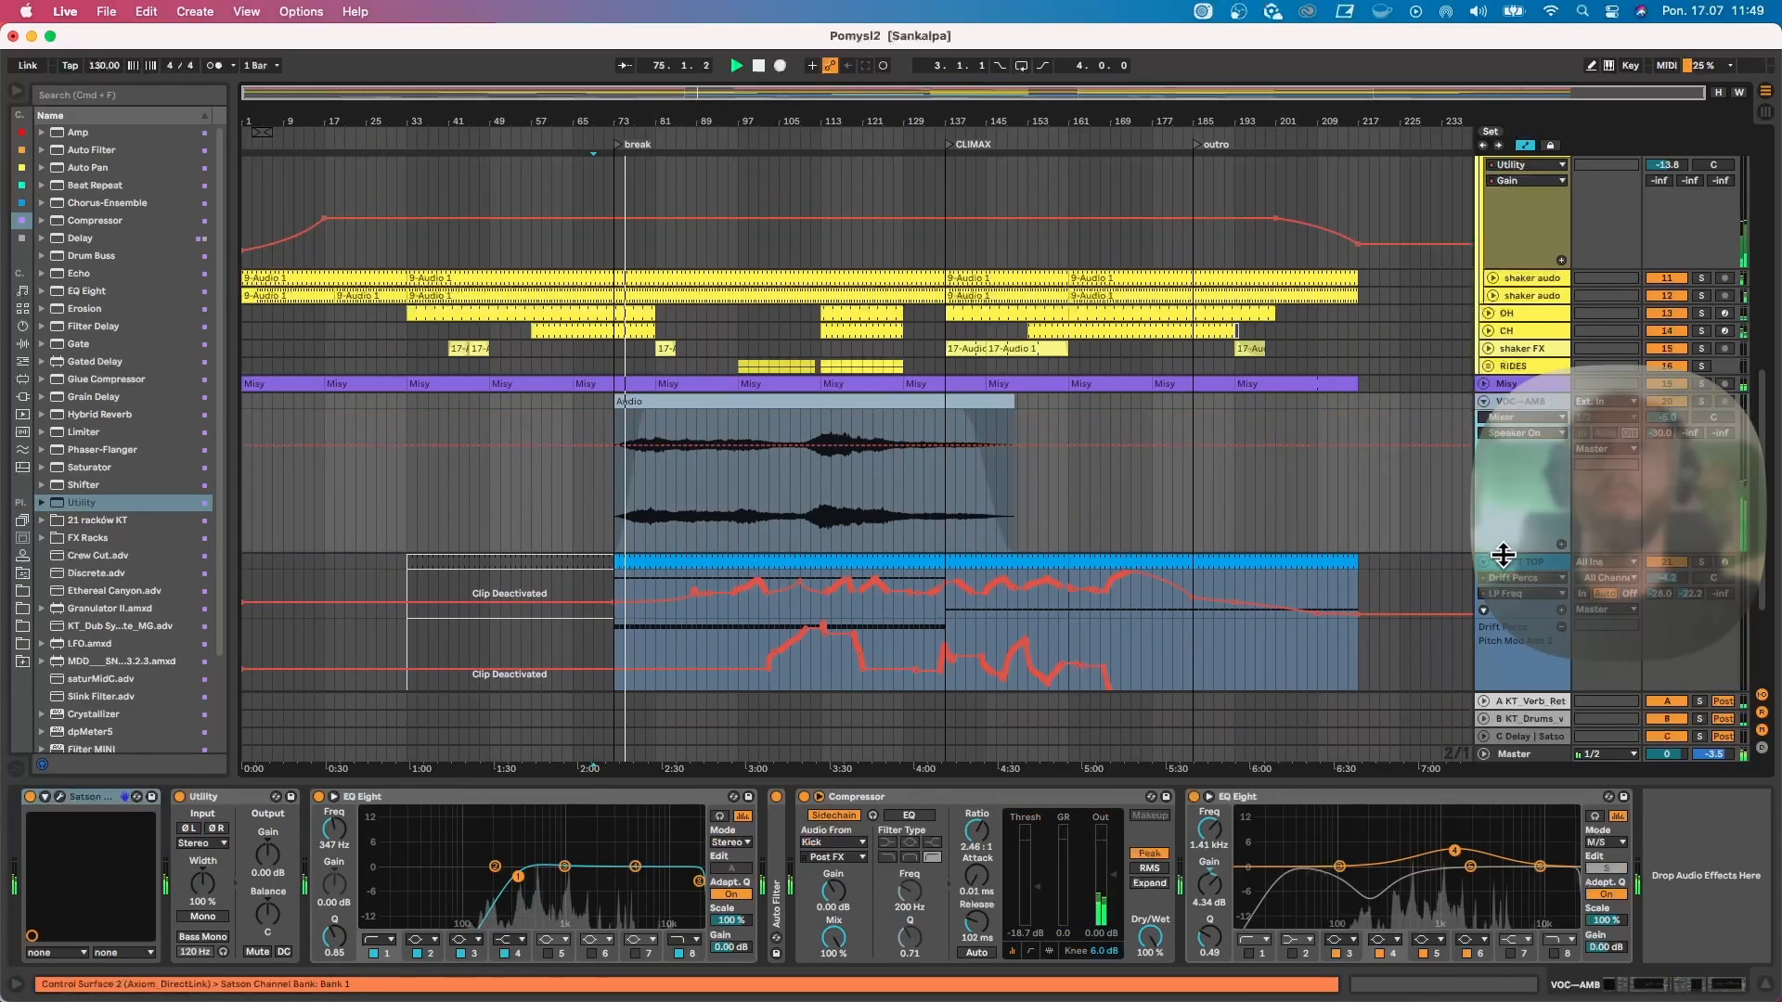
{"action": "left_click", "coordinate": [1701, 401]}
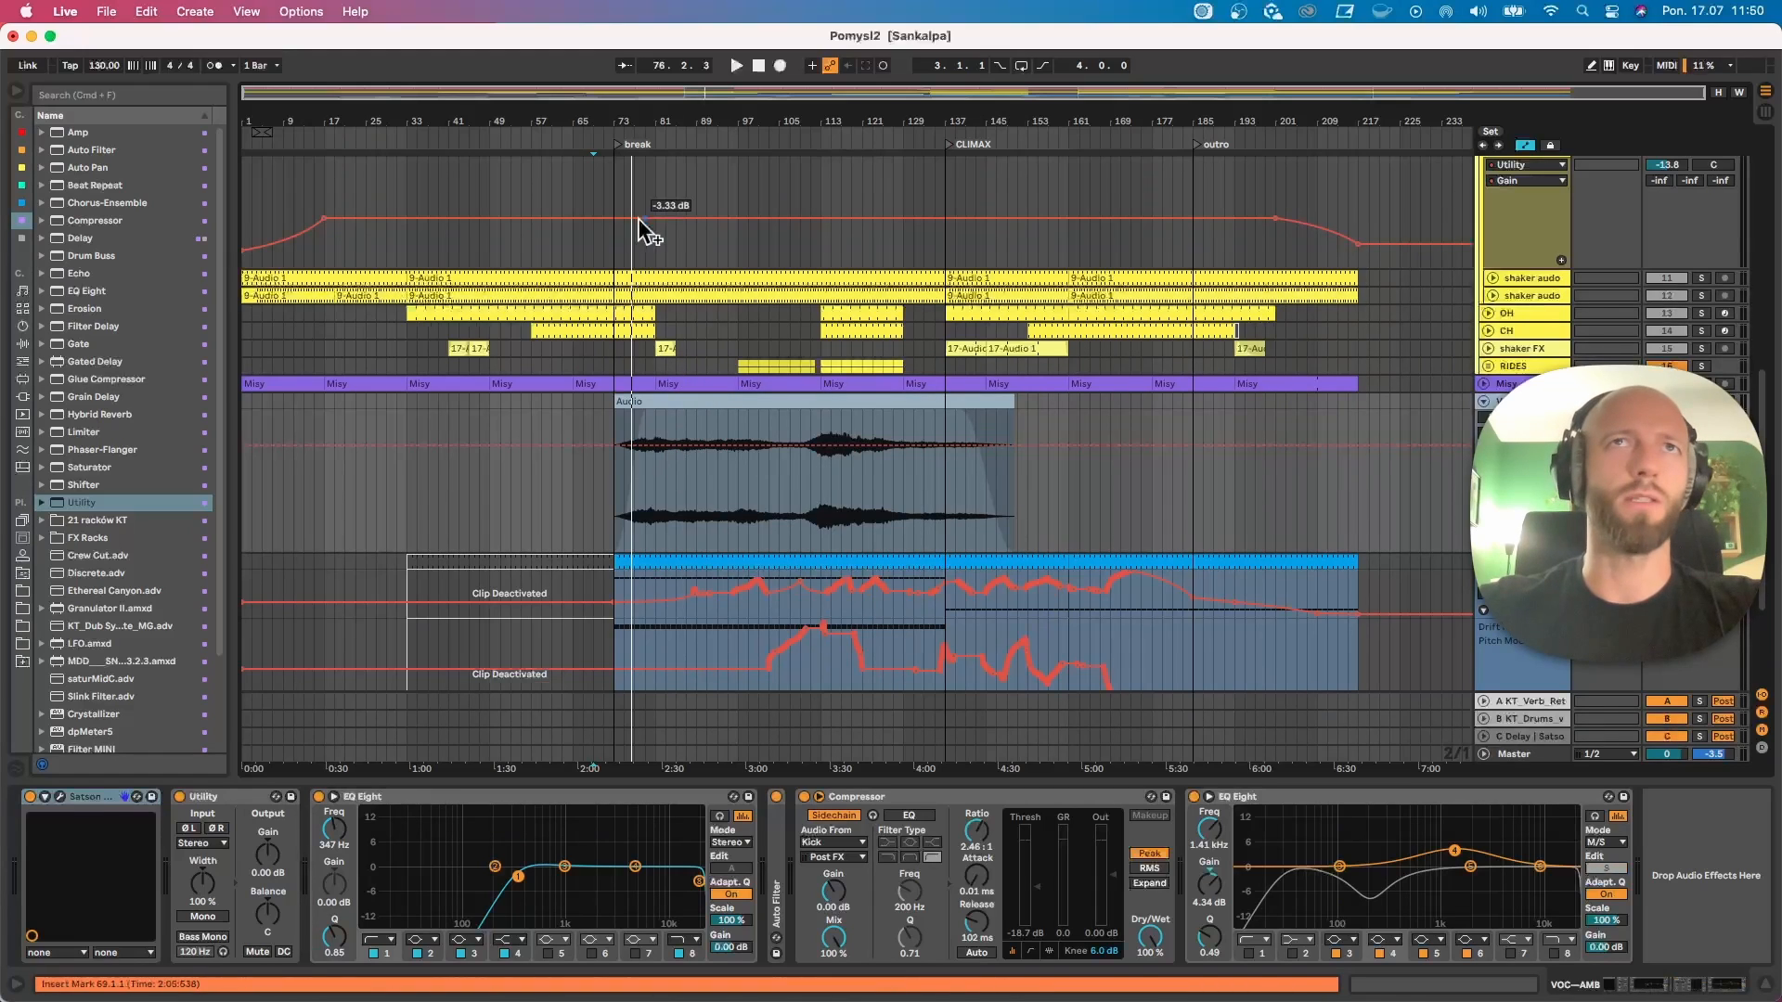
{"action": "left_click", "coordinate": [619, 146]}
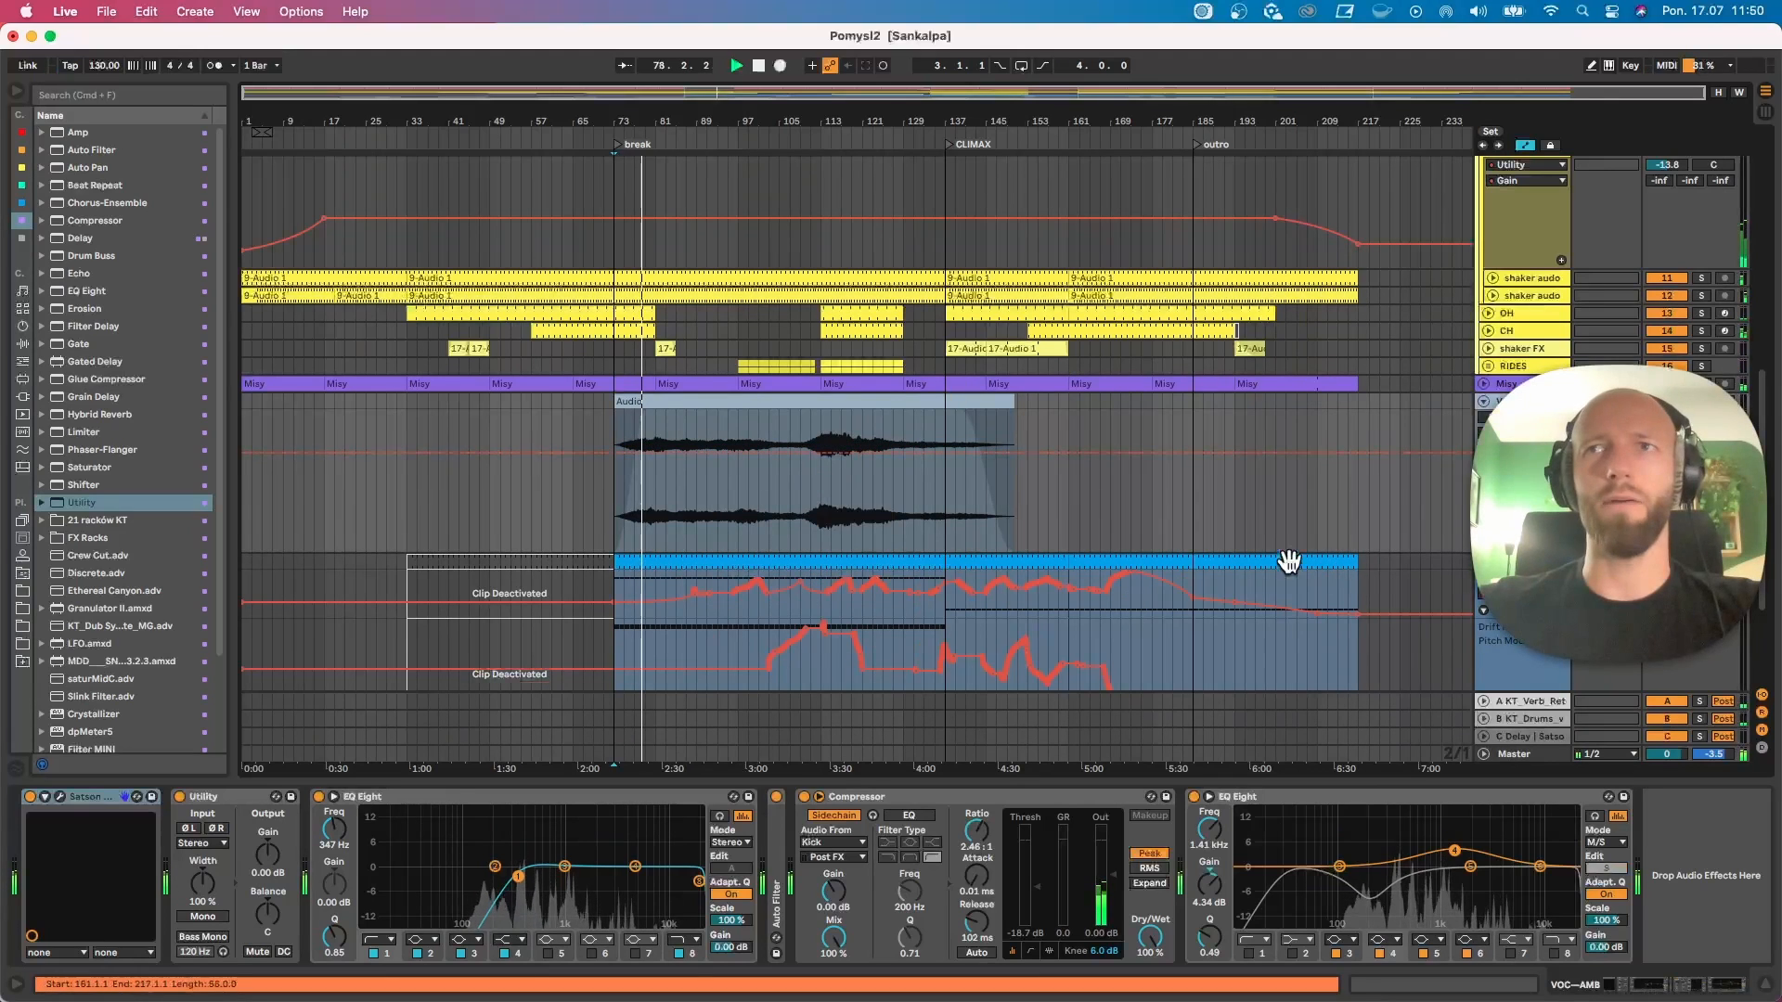
Step: Show the DRIFT TOP track's devices and mark bars 81 to 89 on the KT_Dark Warm Bassline track during playback
{"action": "scroll", "coordinate": [1244, 548], "scroll_direction": "down", "scroll_amount": 2}
{"action": "left_click", "coordinate": [1522, 503]}
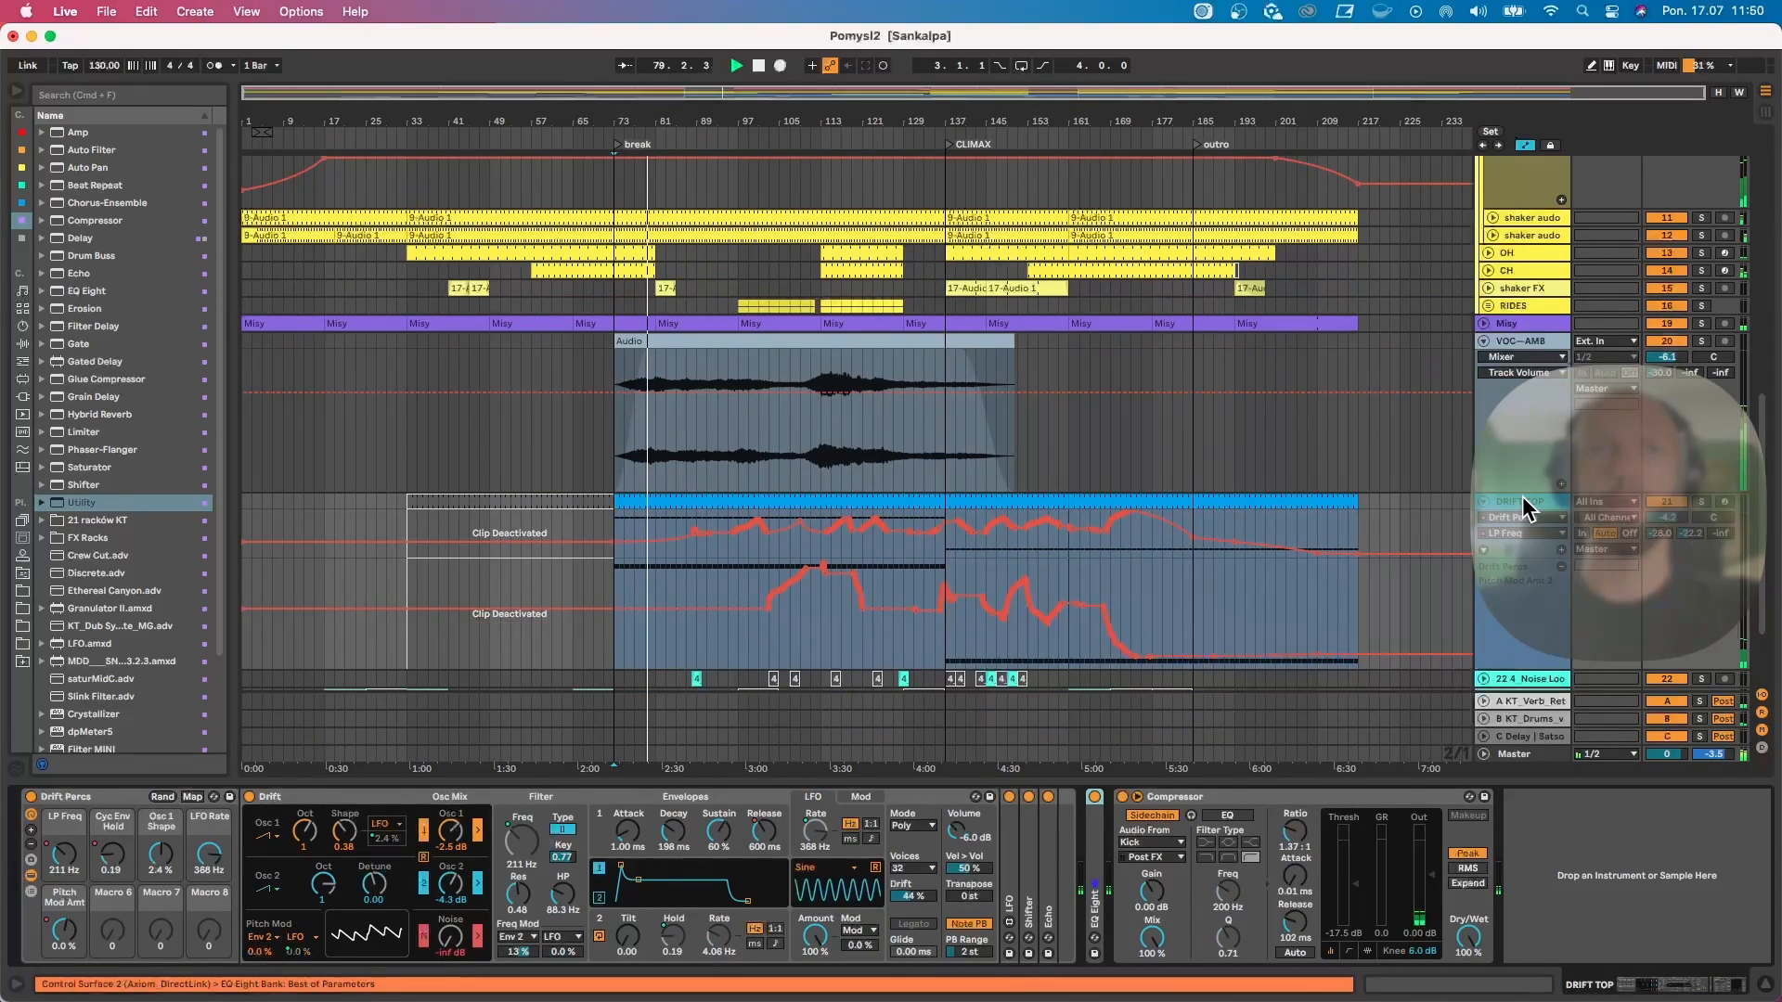
{"action": "scroll", "coordinate": [925, 425], "scroll_direction": "up", "scroll_amount": 10}
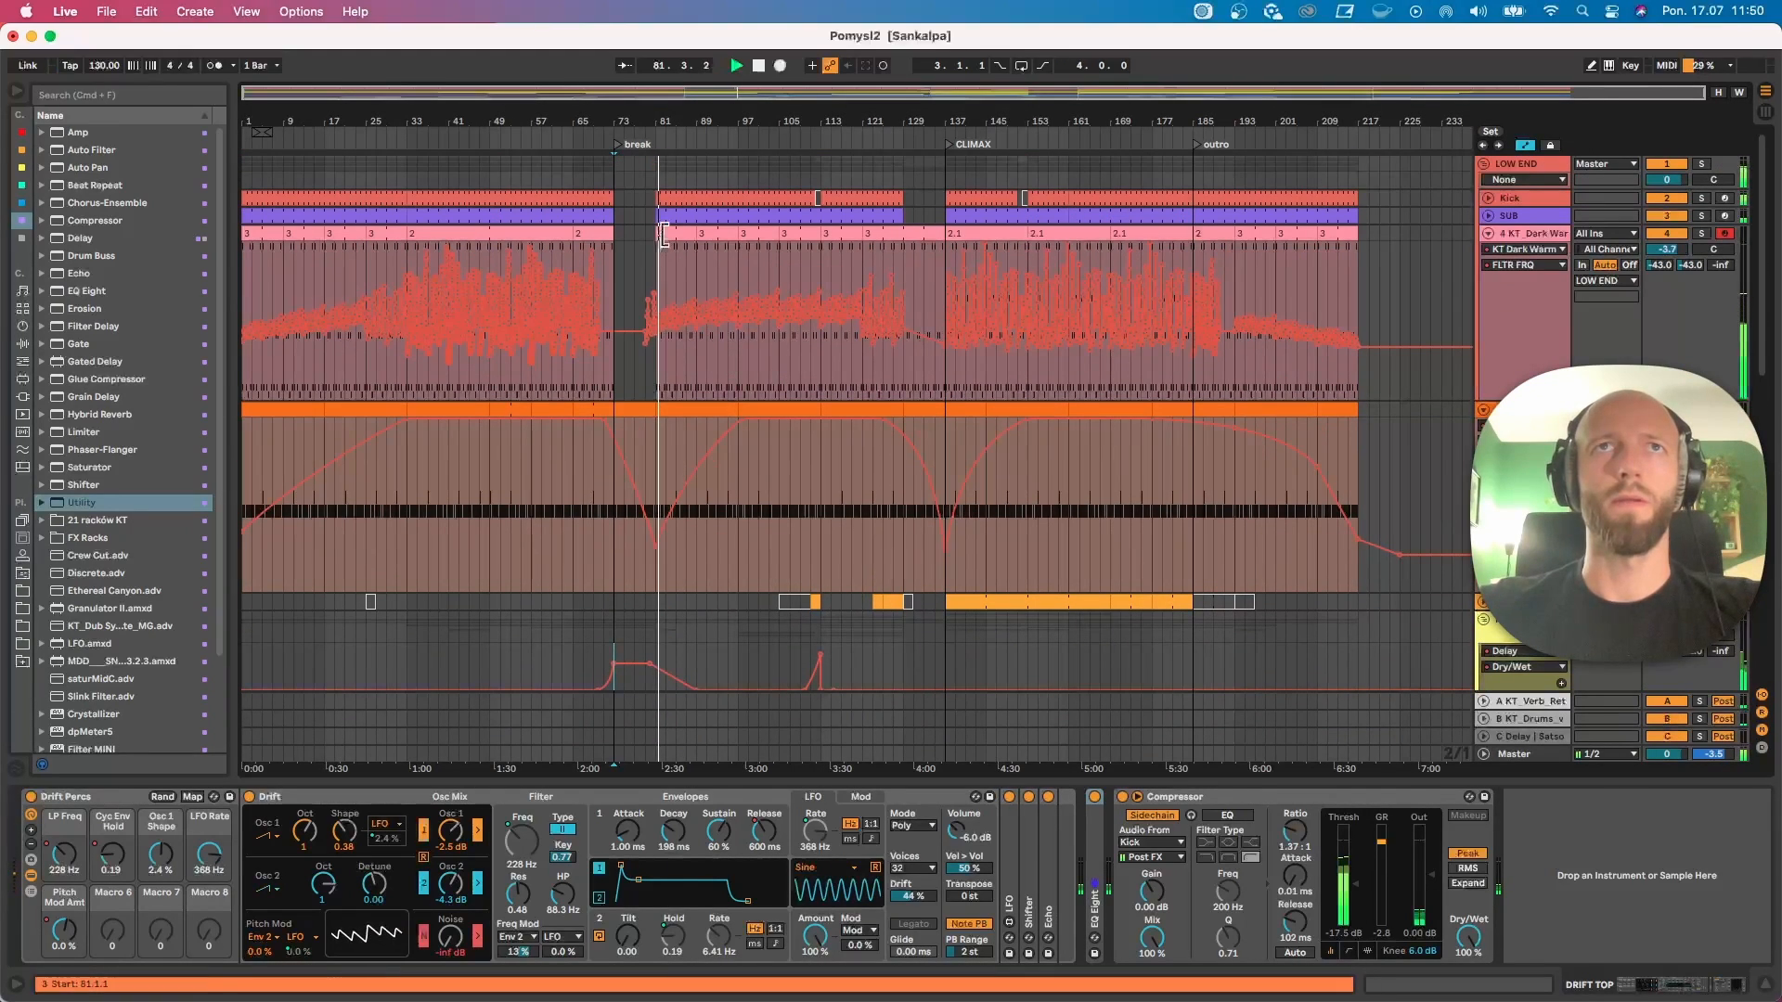
{"action": "left_click_drag", "start_coordinate": [664, 234], "coordinate": [696, 234]}
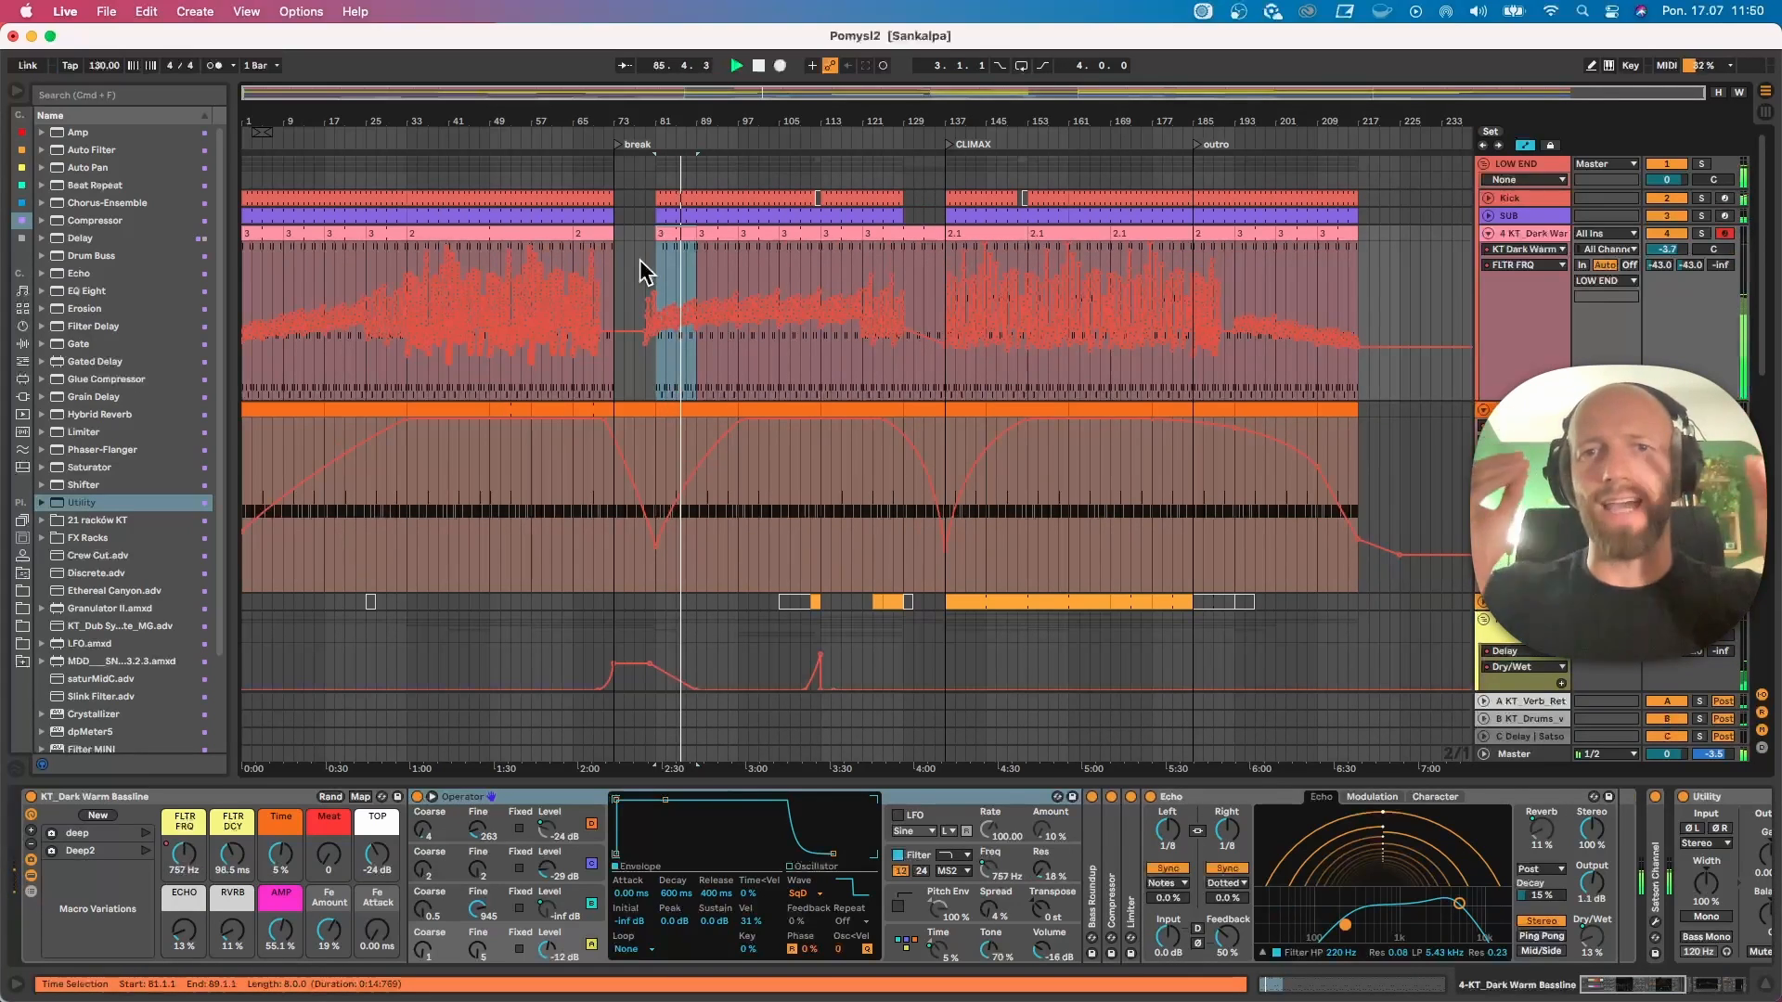
Step: Review the device chains of VOC-AMB and DRIFT TOP, and expand the EQ Eight on DRIFT TOP
{"action": "scroll", "coordinate": [942, 612], "scroll_direction": "down", "scroll_amount": 15}
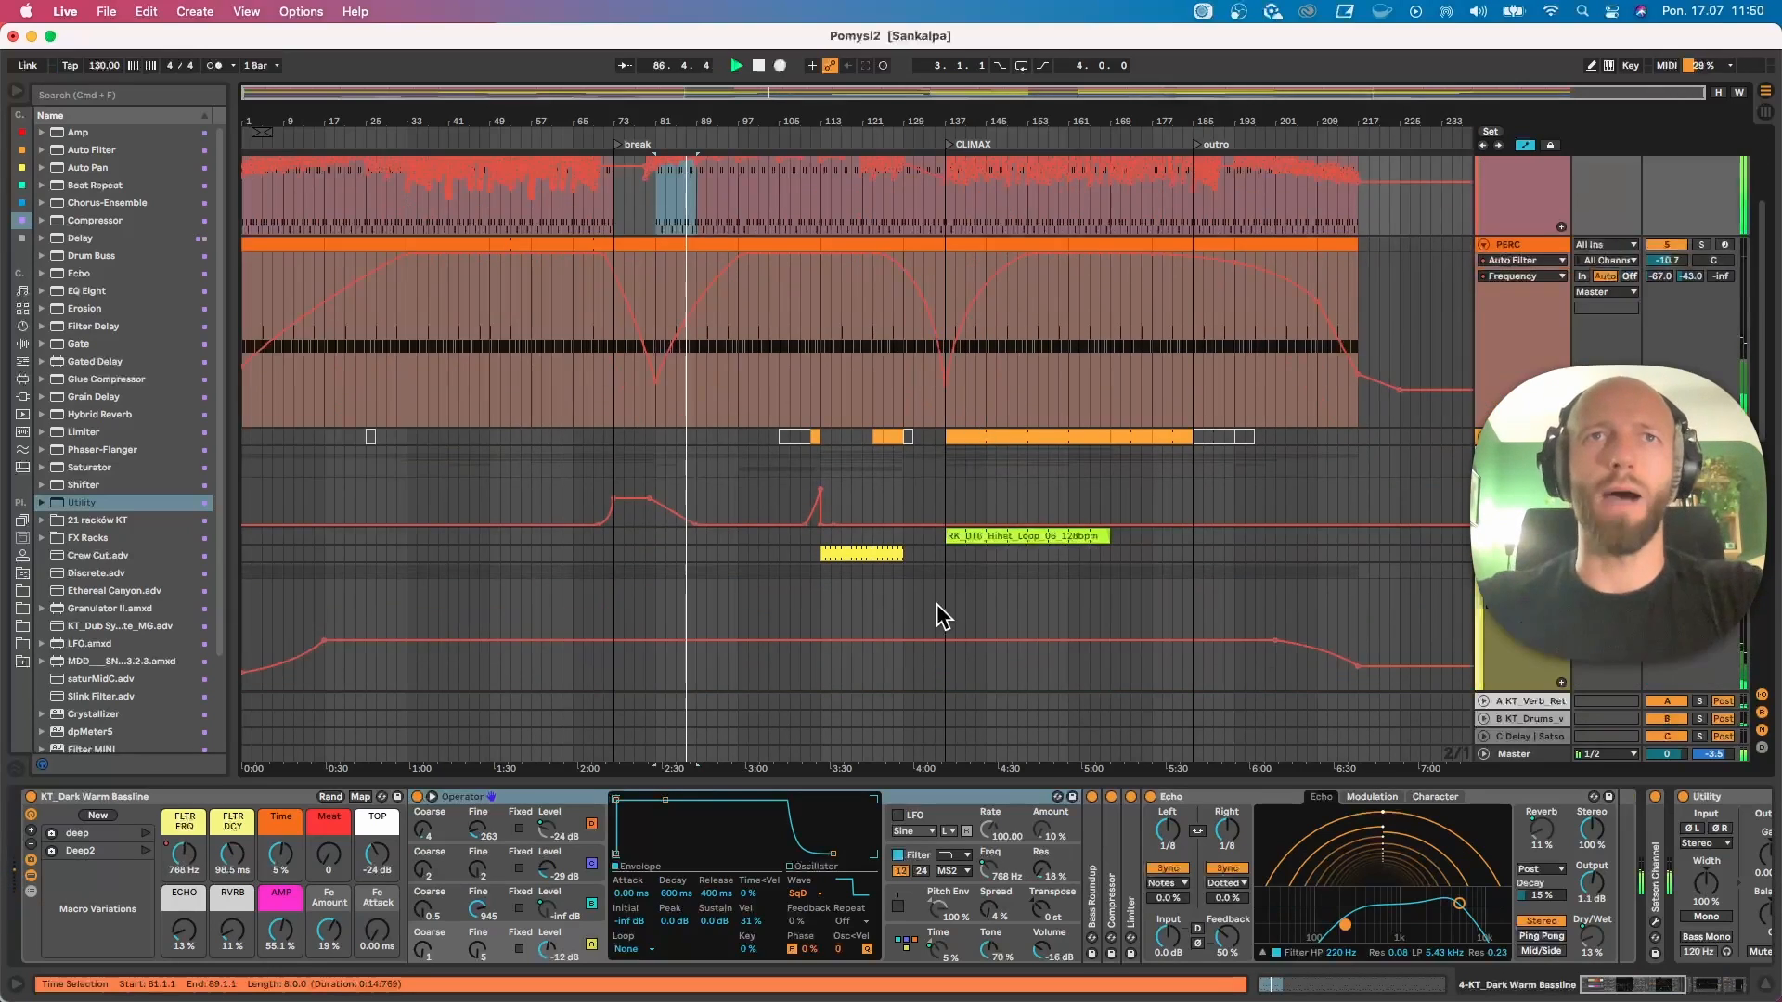
{"action": "left_click", "coordinate": [1508, 261]}
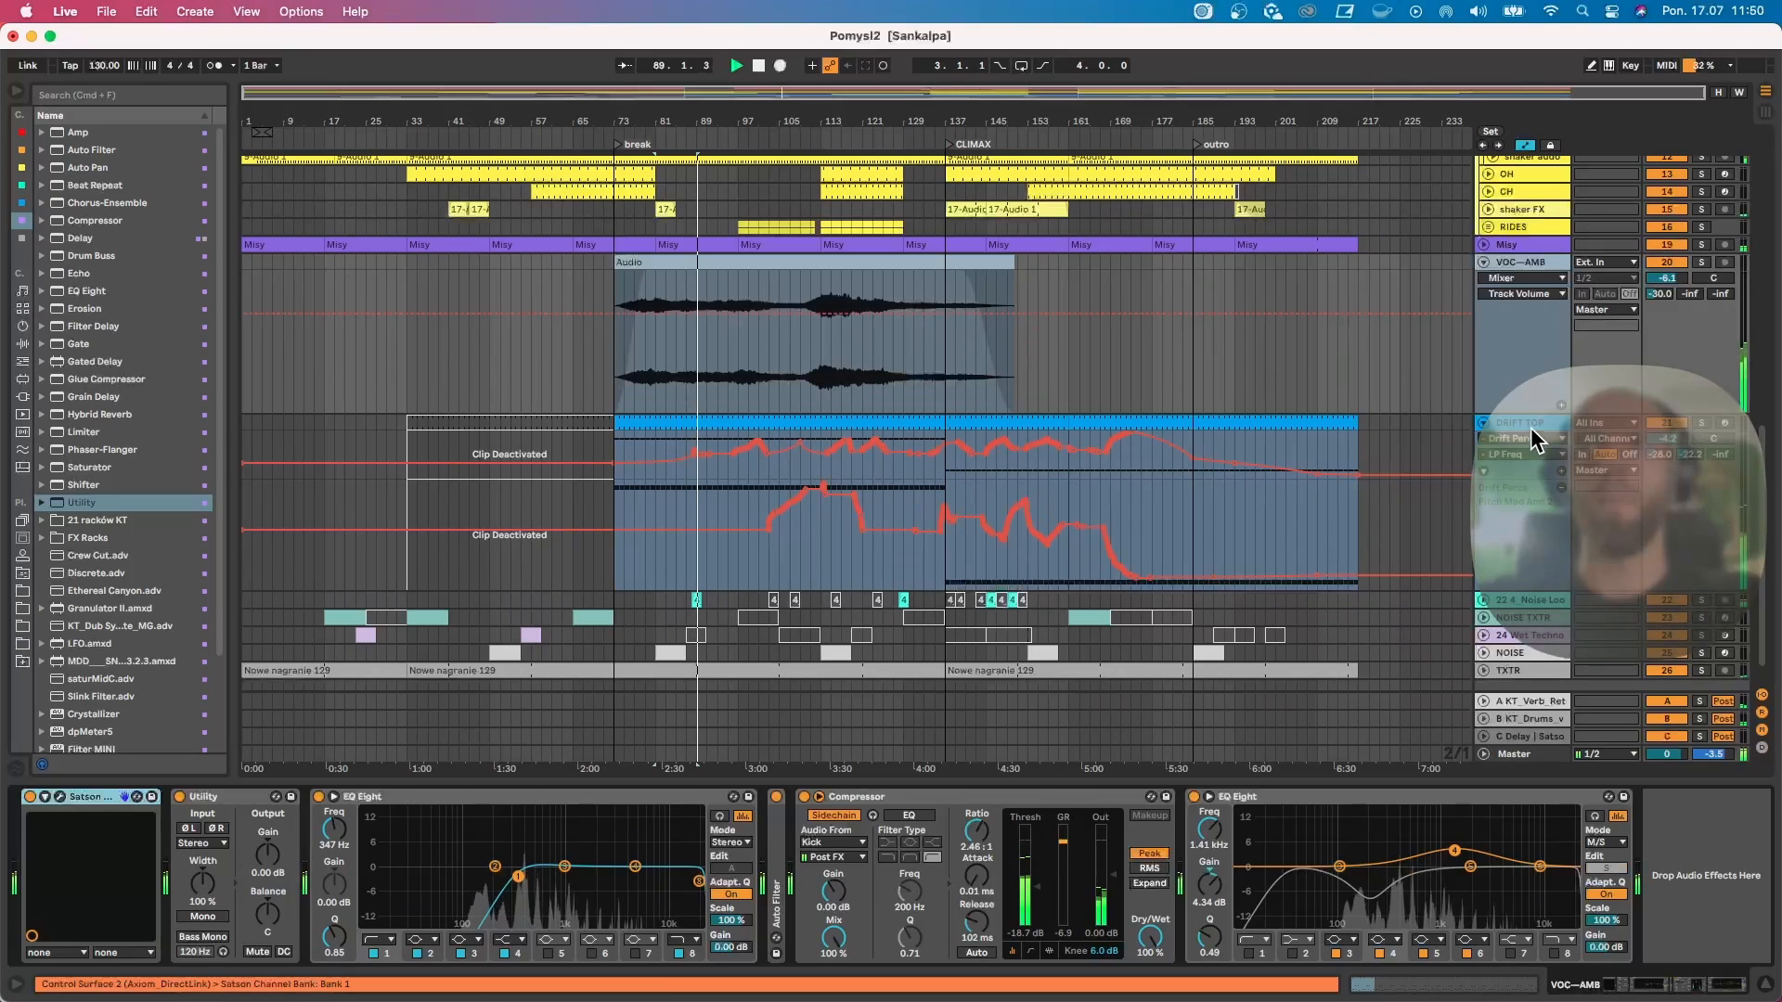
{"action": "left_click", "coordinate": [1522, 424]}
{"action": "double_click", "coordinate": [1098, 844]}
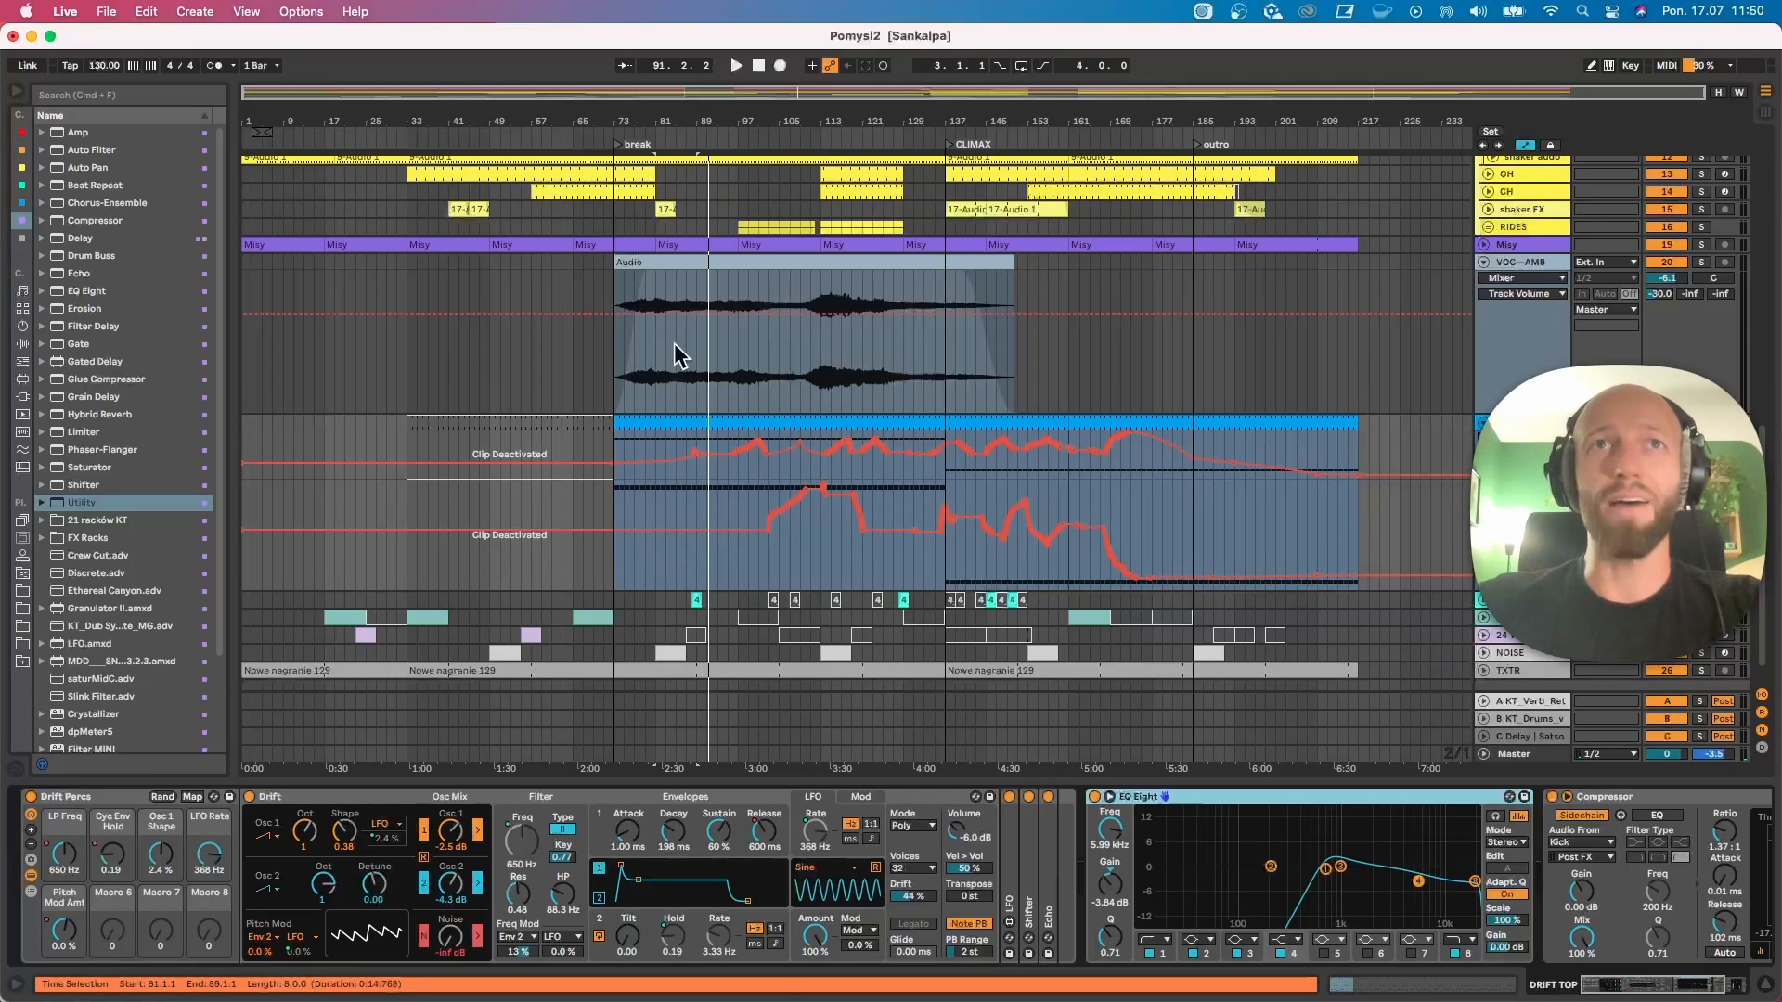
Step: Play the arrangement from bar 83 while following the VOC-AMB and DRIFT TOP lanes, and unfold the RIDES group
{"action": "key", "text": "space"}
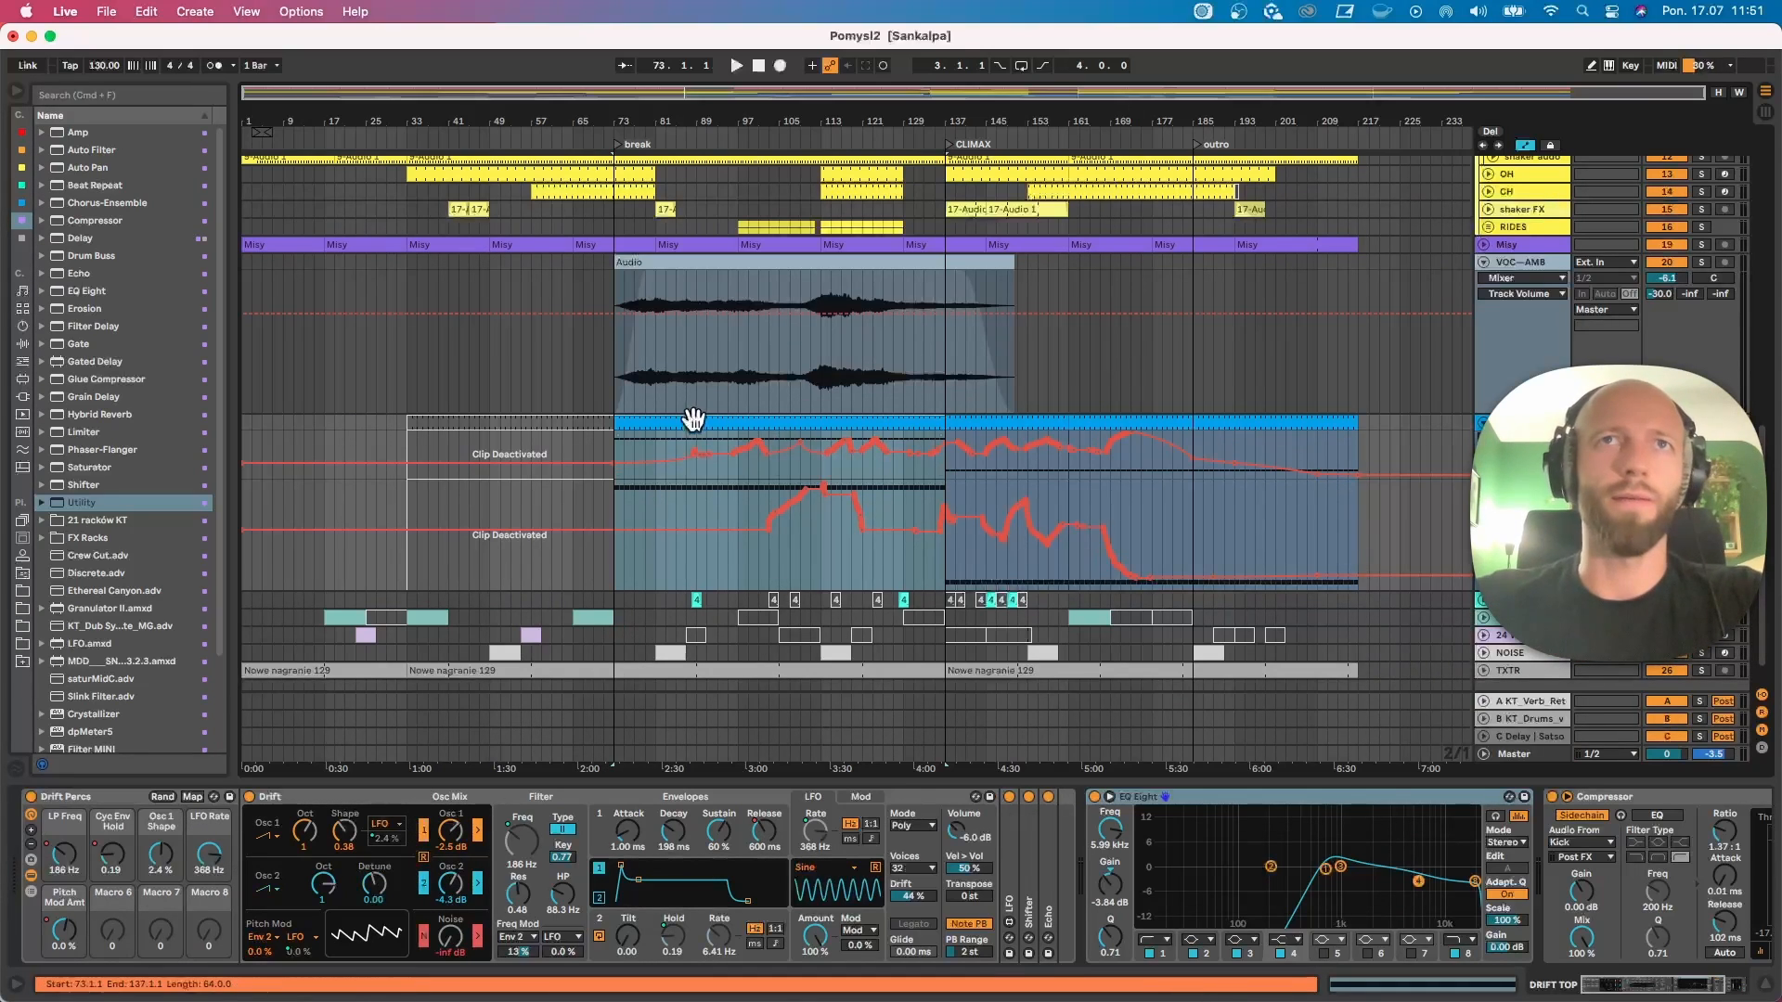
{"action": "left_click", "coordinate": [665, 442]}
{"action": "key", "text": "space"}
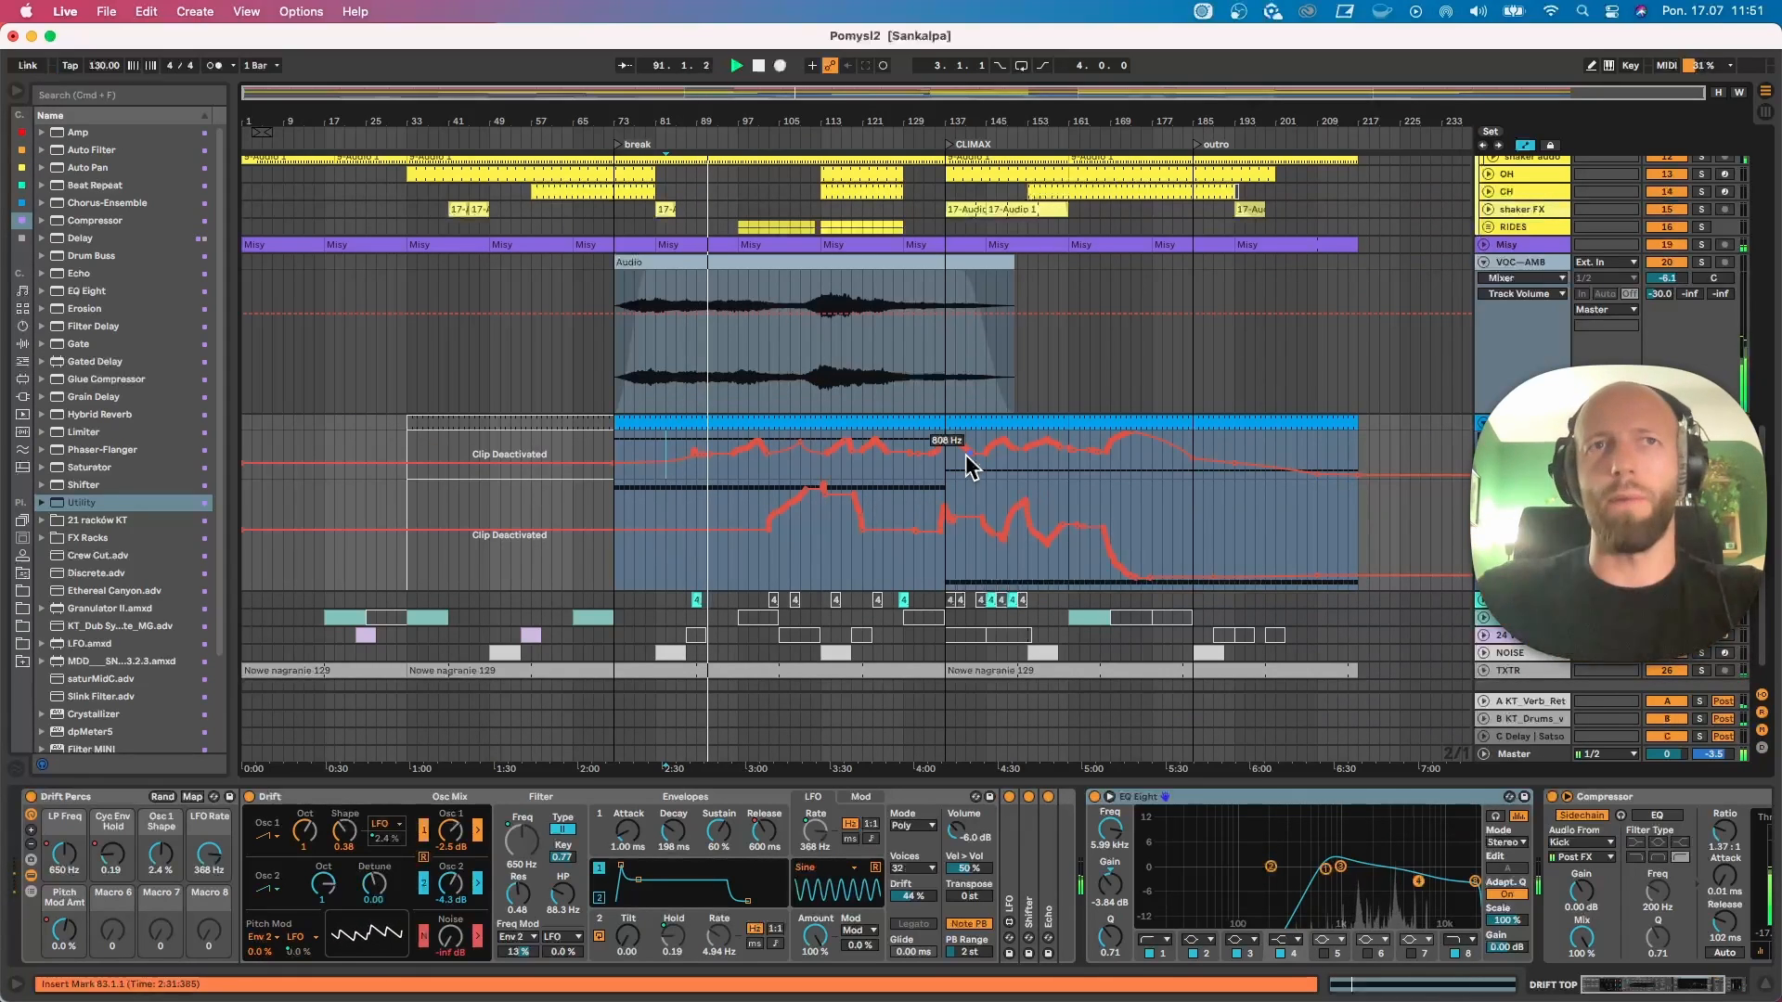
{"action": "scroll", "coordinate": [905, 464], "scroll_direction": "up", "scroll_amount": 3}
{"action": "scroll", "coordinate": [889, 464], "scroll_direction": "down", "scroll_amount": 2}
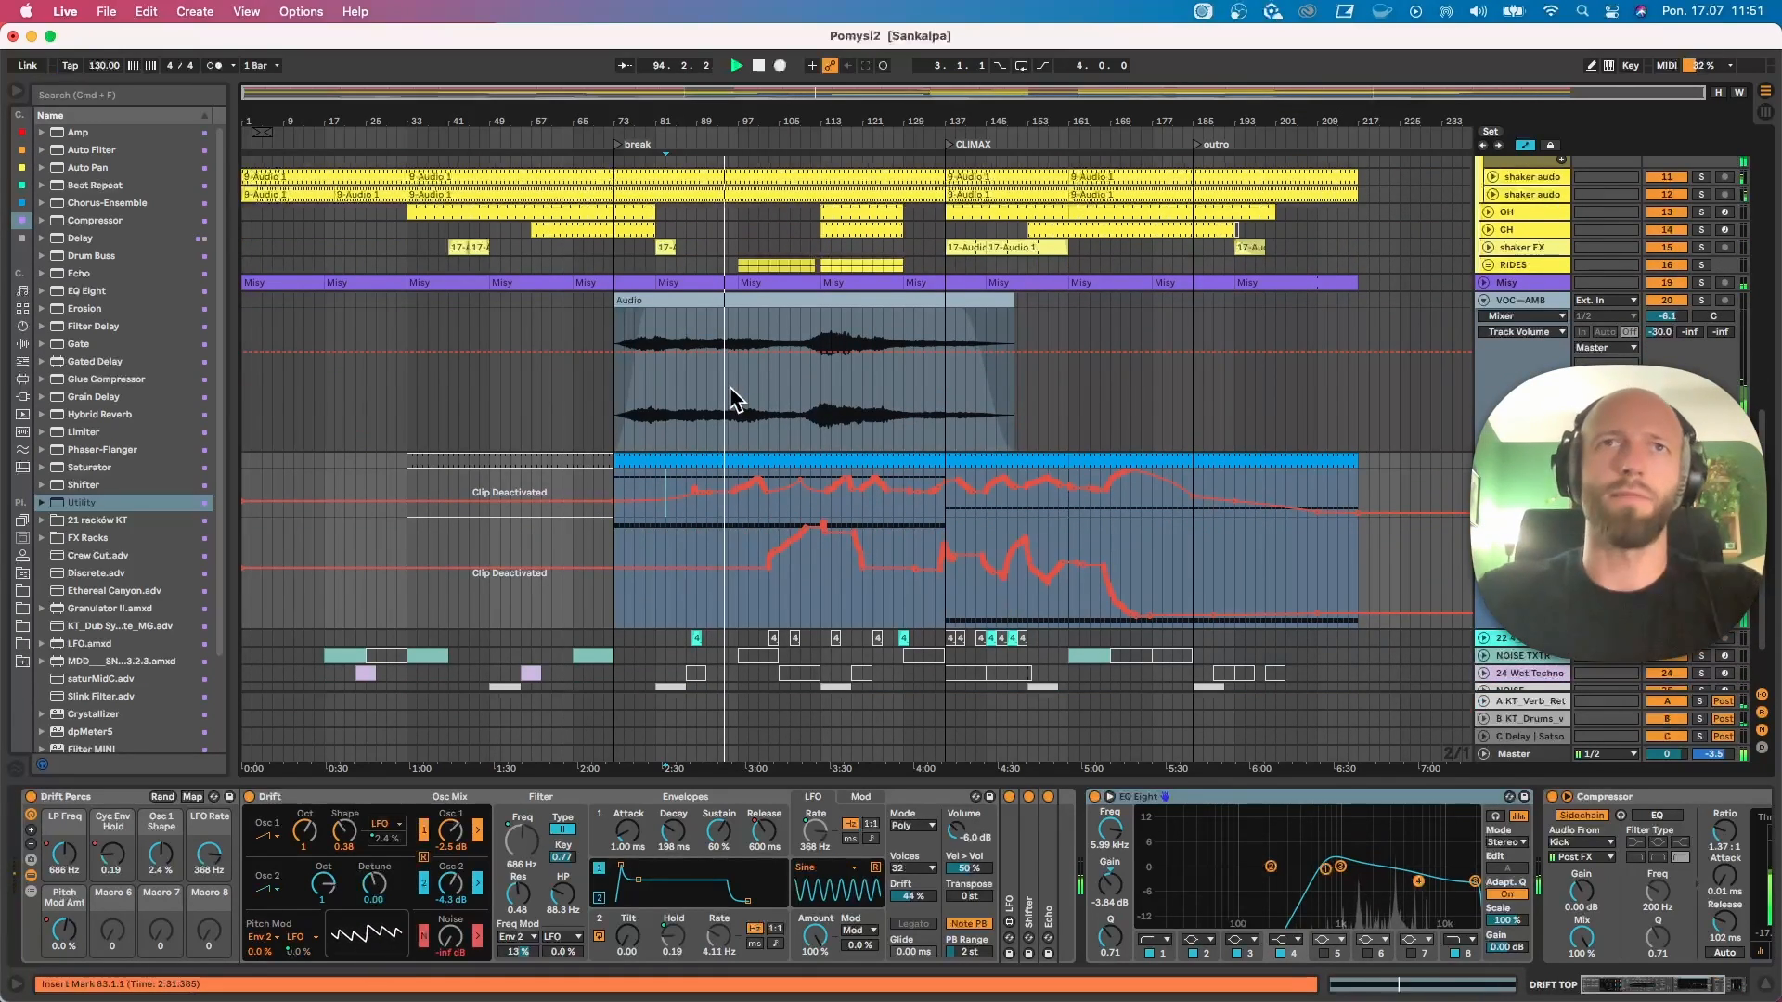
{"action": "scroll", "coordinate": [770, 395], "scroll_direction": "up", "scroll_amount": 3}
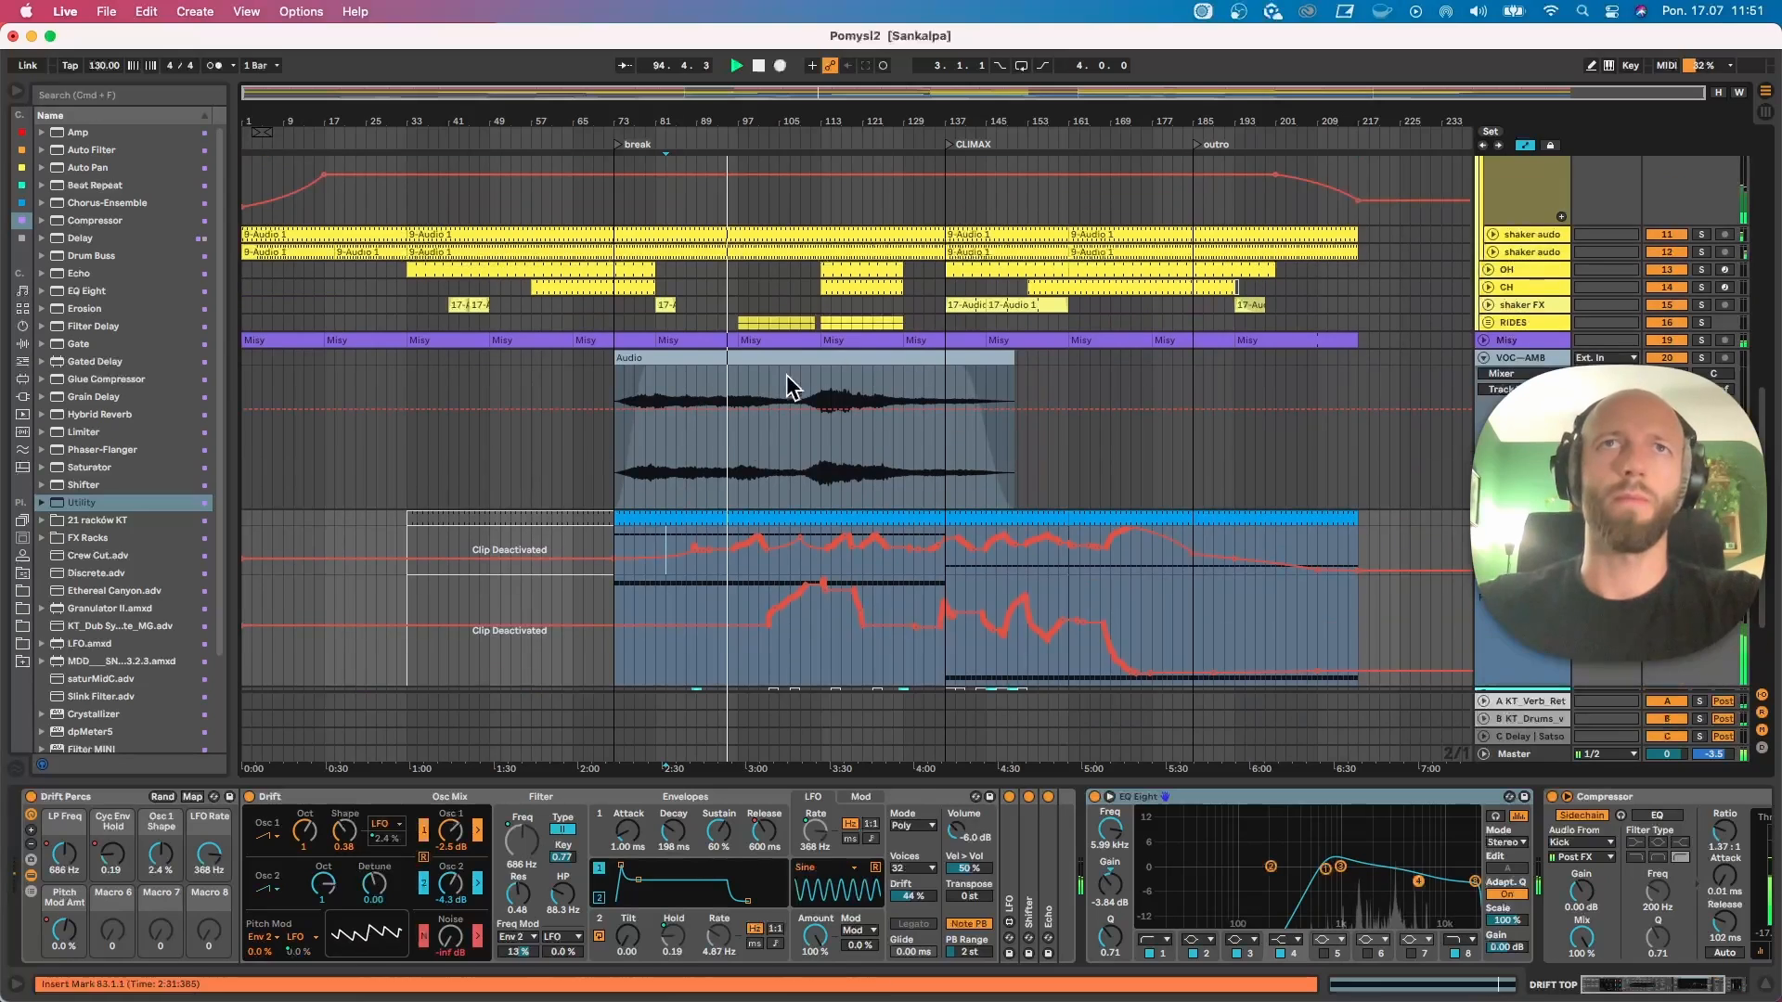
{"action": "left_click", "coordinate": [1490, 323]}
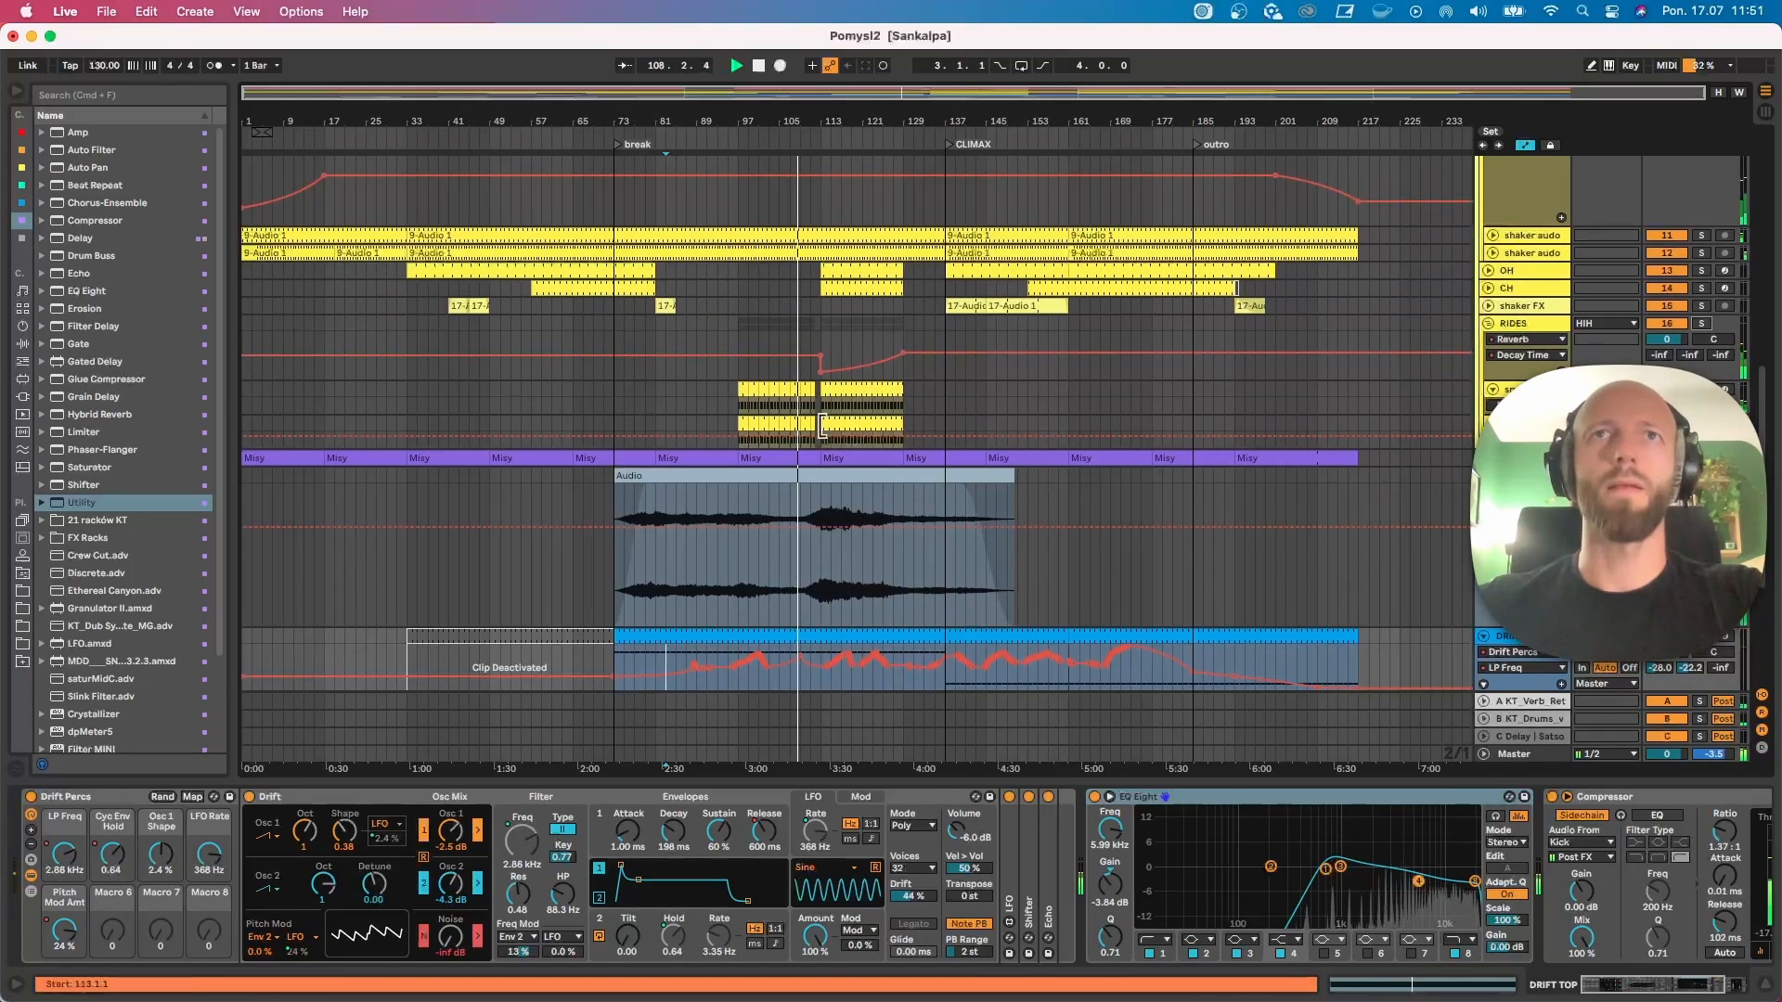
Step: Examine the bassline, percussion, hi-hat and ride lanes around bar 113, and move the playback position to bar 109 on the shakers track
{"action": "scroll", "coordinate": [787, 442], "scroll_direction": "up", "scroll_amount": 10}
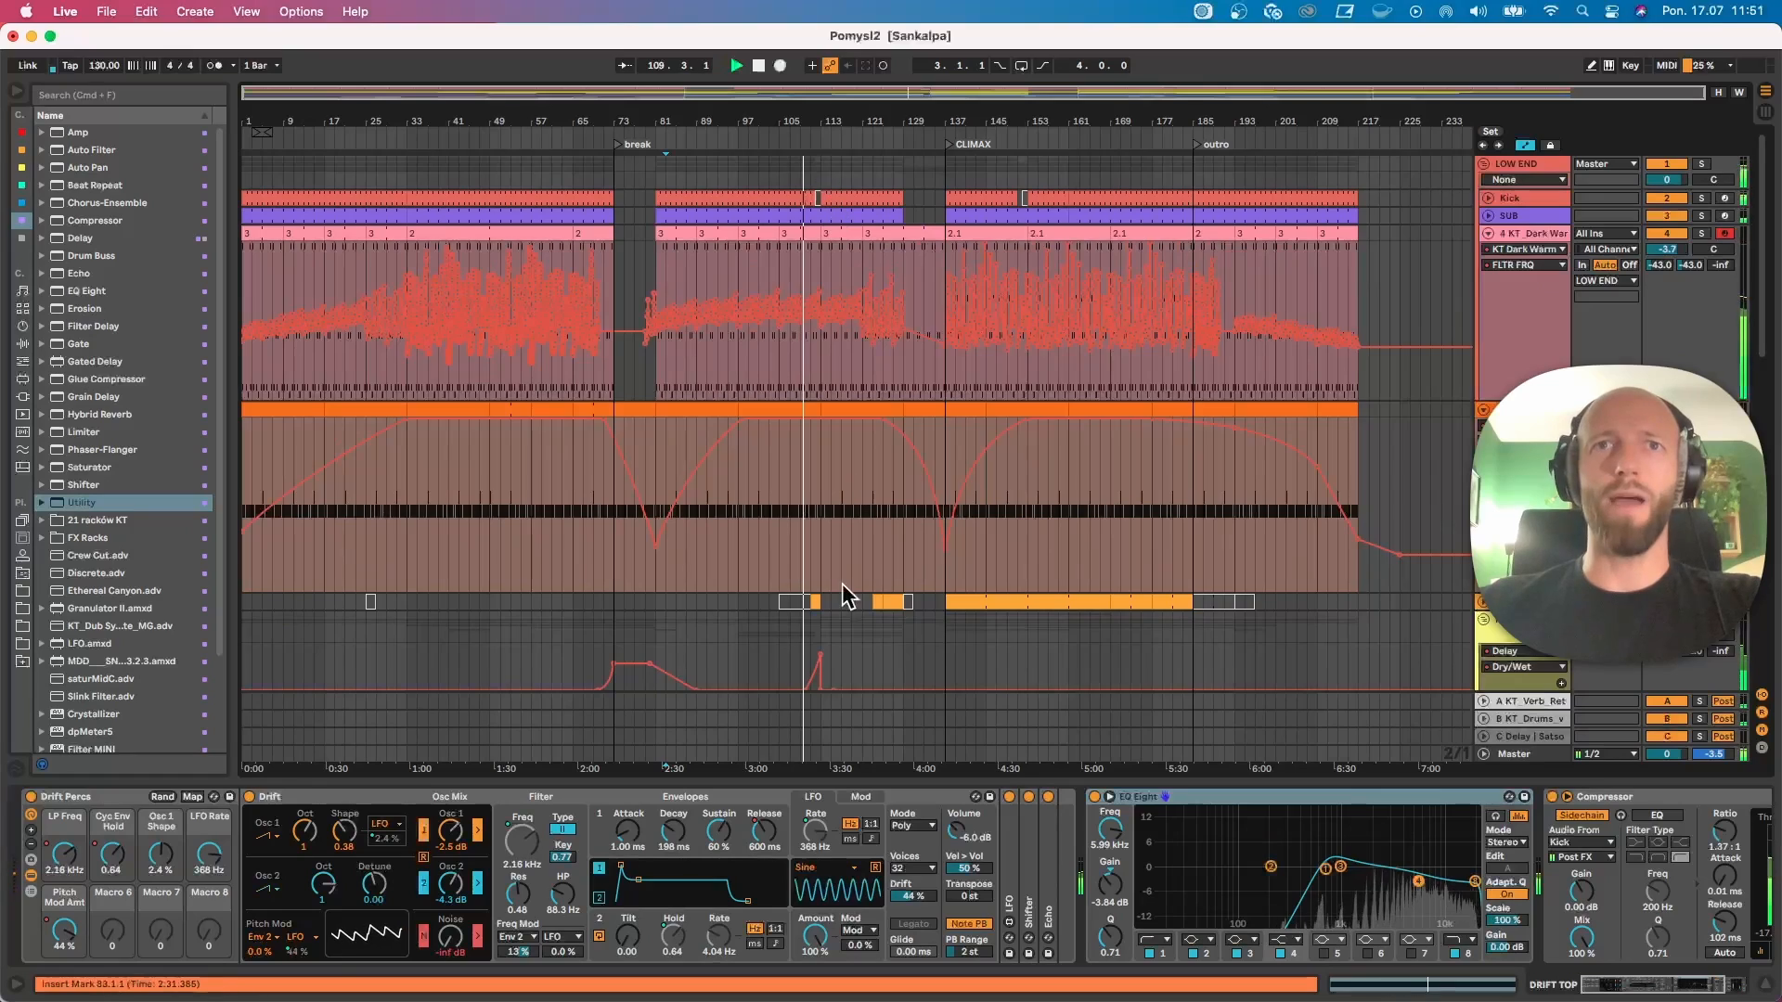
{"action": "scroll", "coordinate": [843, 583], "scroll_direction": "down", "scroll_amount": 10}
{"action": "scroll", "coordinate": [844, 583], "scroll_direction": "up", "scroll_amount": 6}
{"action": "scroll", "coordinate": [844, 582], "scroll_direction": "up", "scroll_amount": 6}
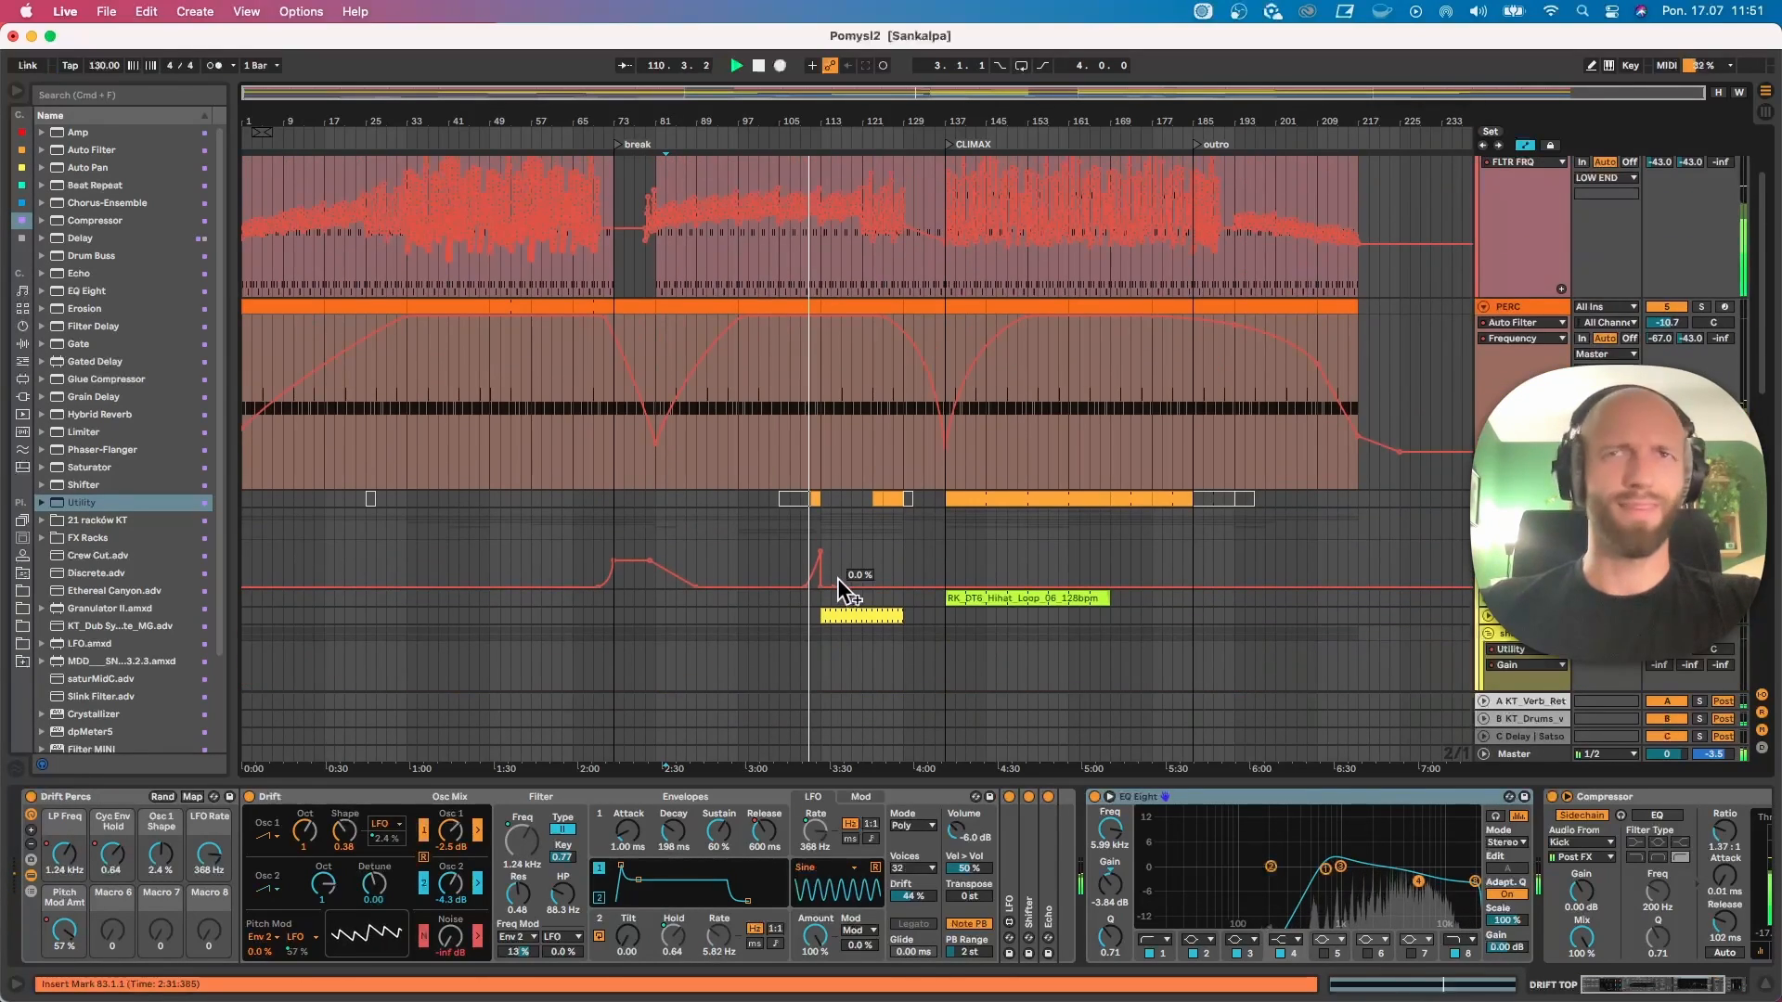
{"action": "scroll", "coordinate": [840, 583], "scroll_direction": "down", "scroll_amount": 3}
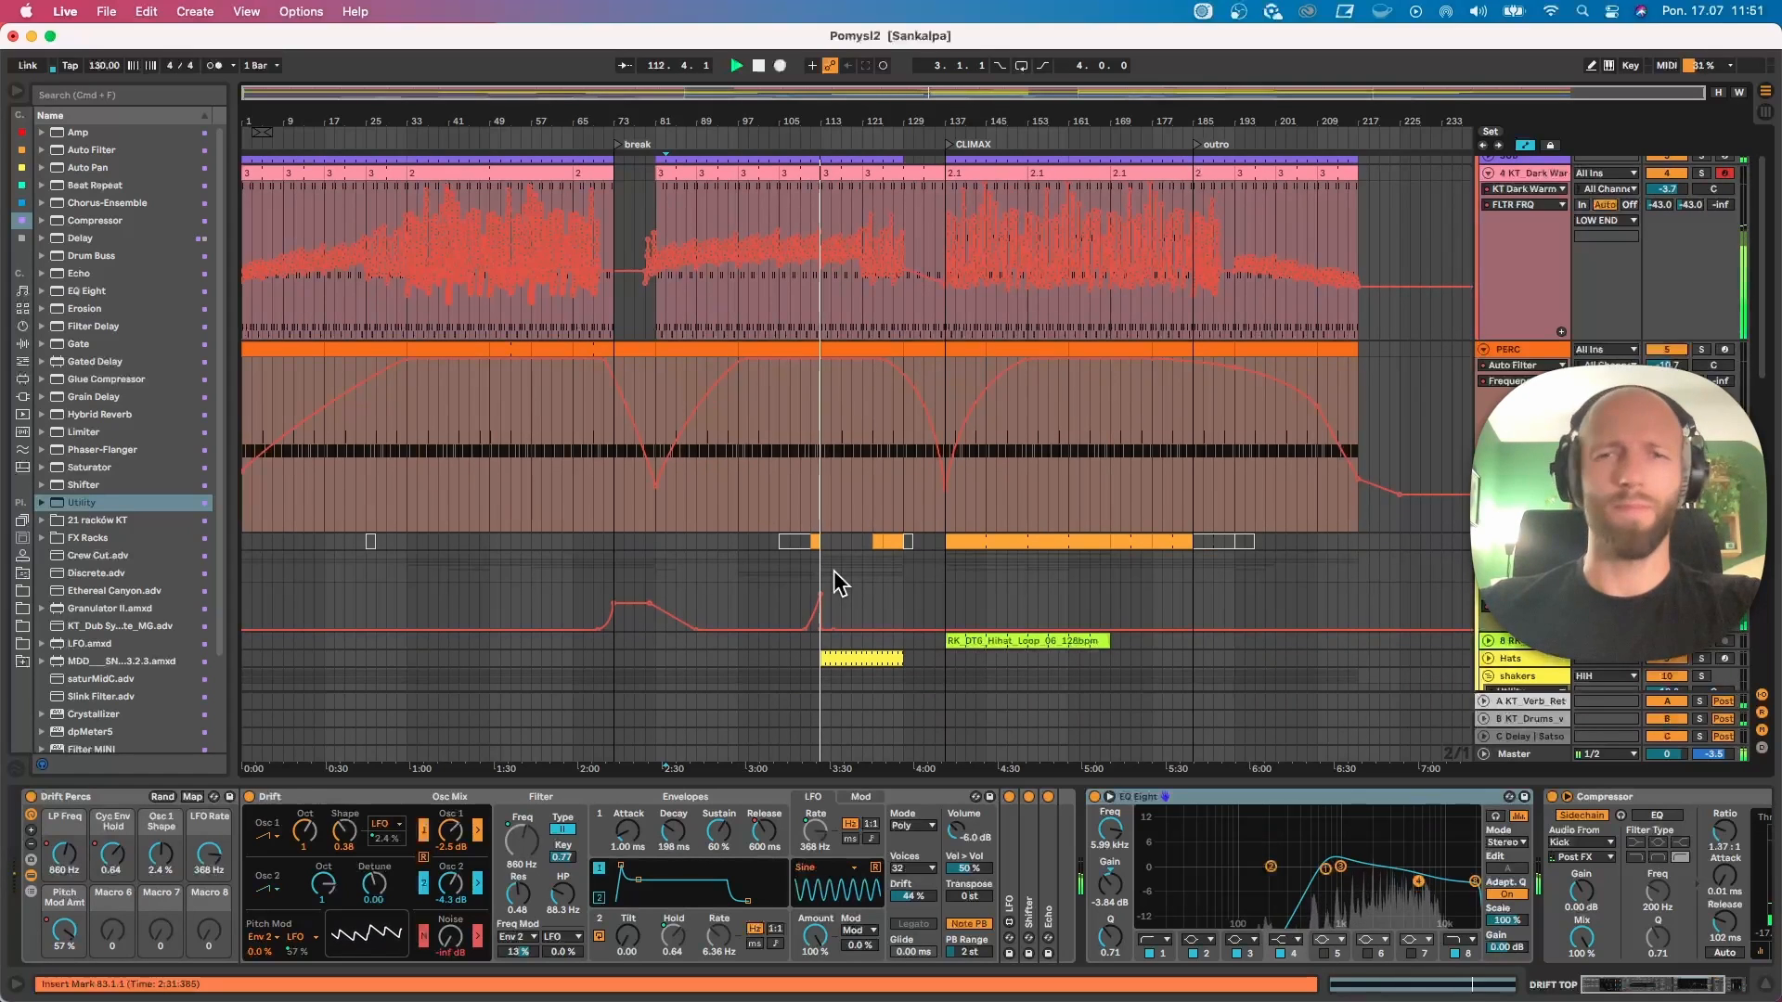
{"action": "scroll", "coordinate": [839, 583], "scroll_direction": "down", "scroll_amount": 15}
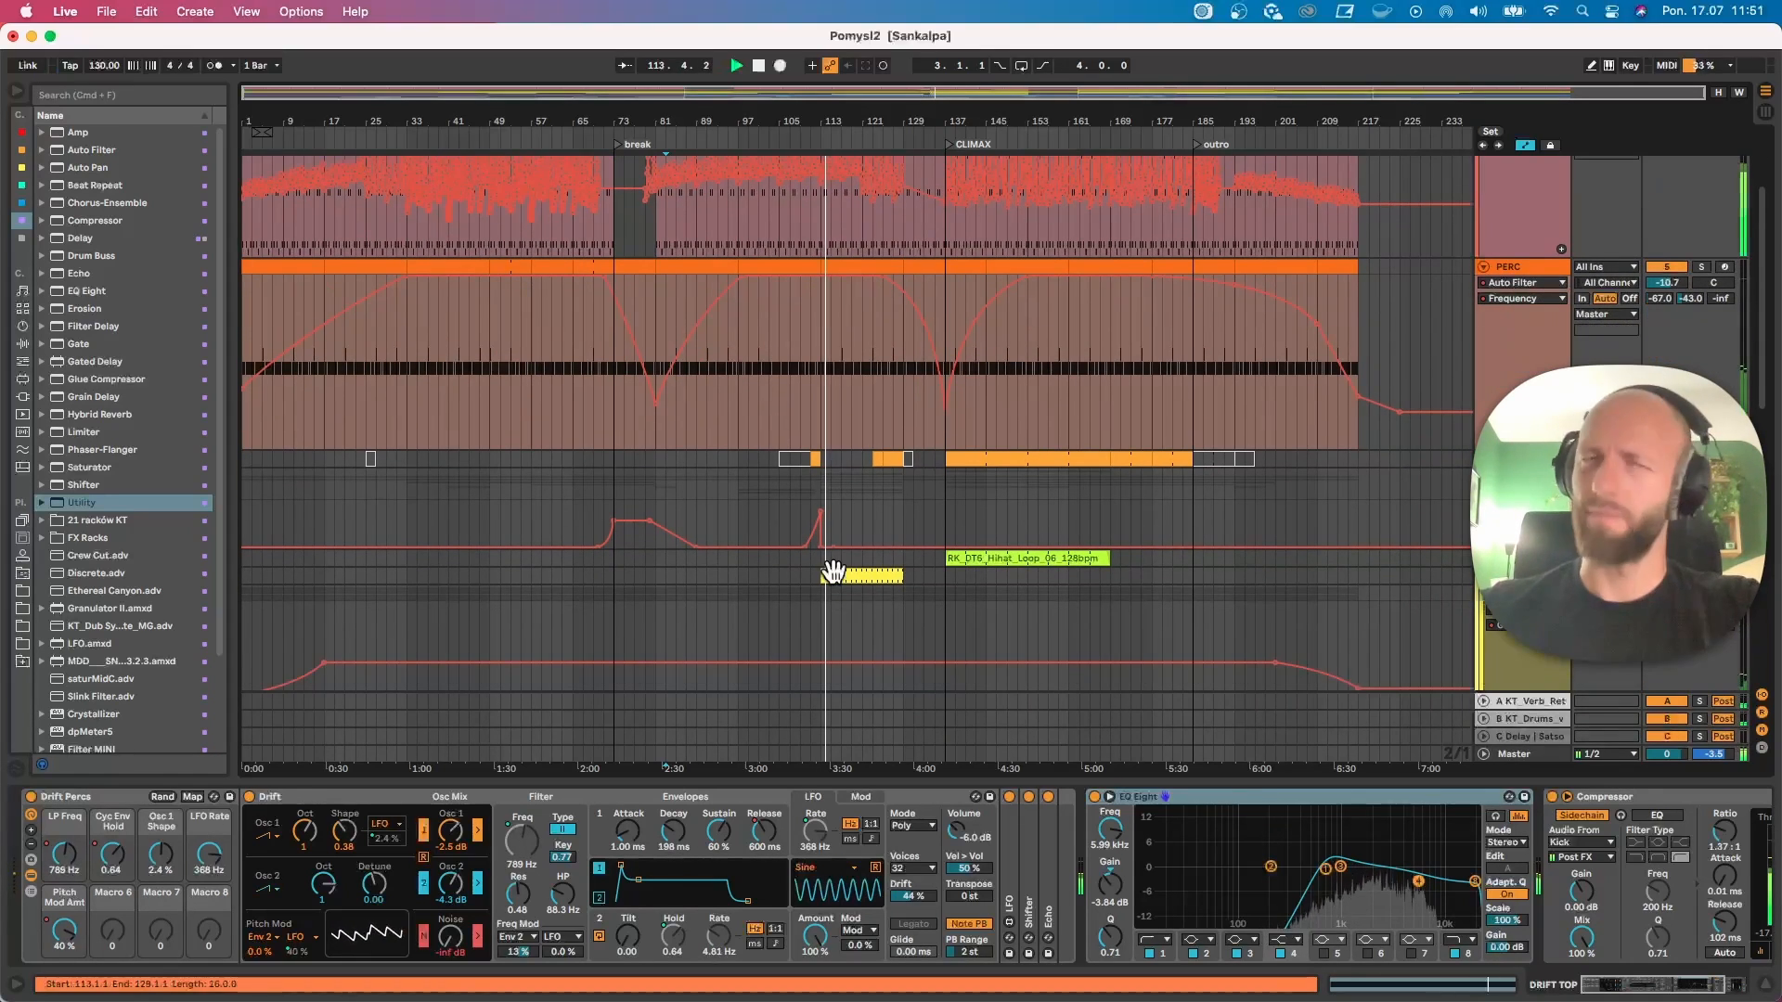
{"action": "scroll", "coordinate": [834, 571], "scroll_direction": "down", "scroll_amount": 2}
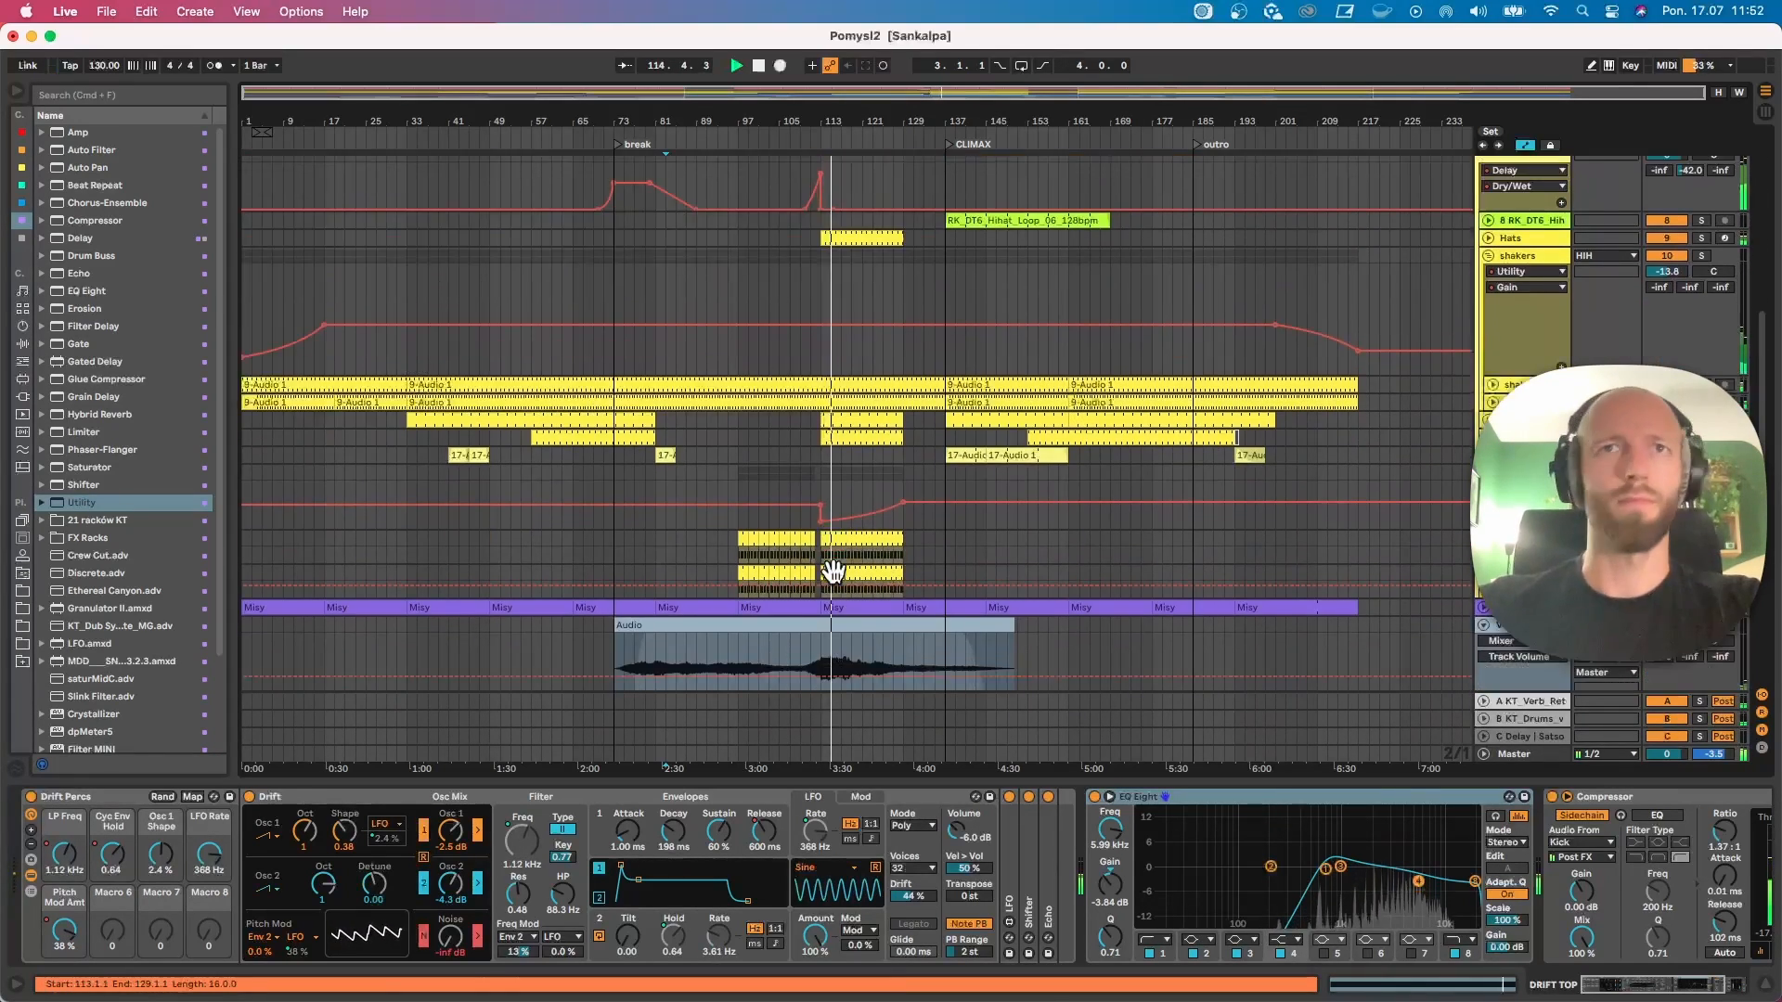
{"action": "left_click", "coordinate": [831, 574]}
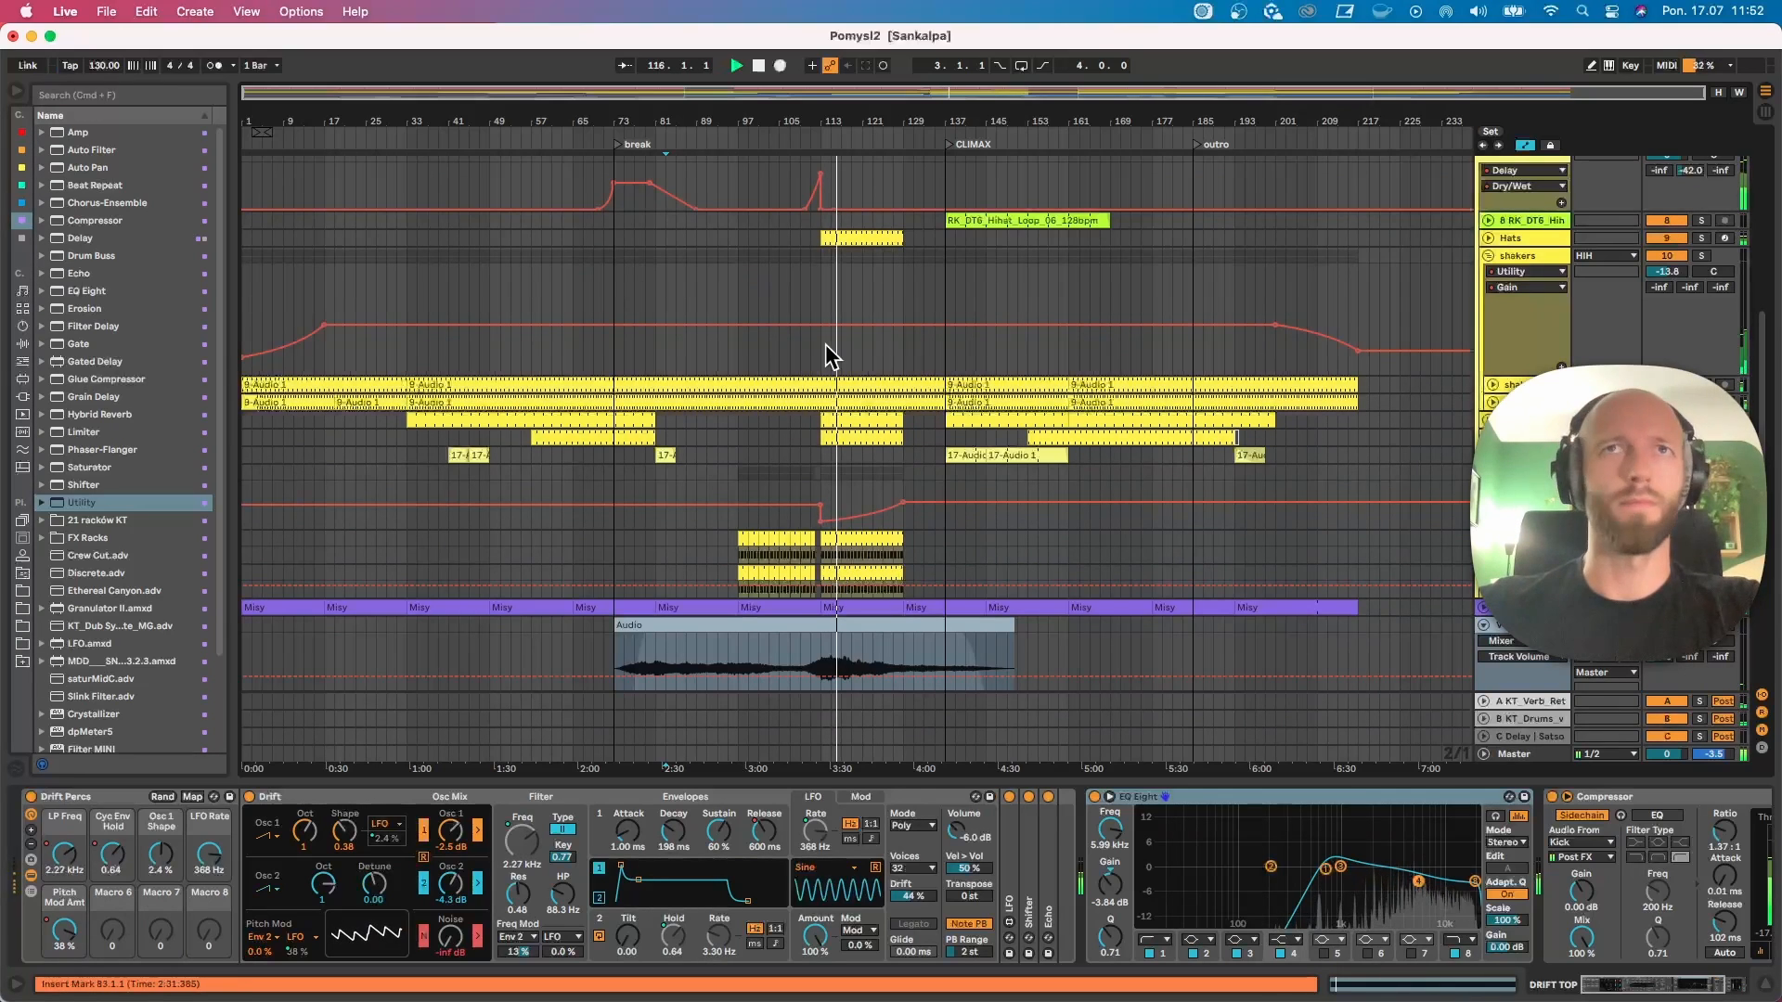
{"action": "left_click", "coordinate": [801, 273]}
{"action": "key", "text": "space"}
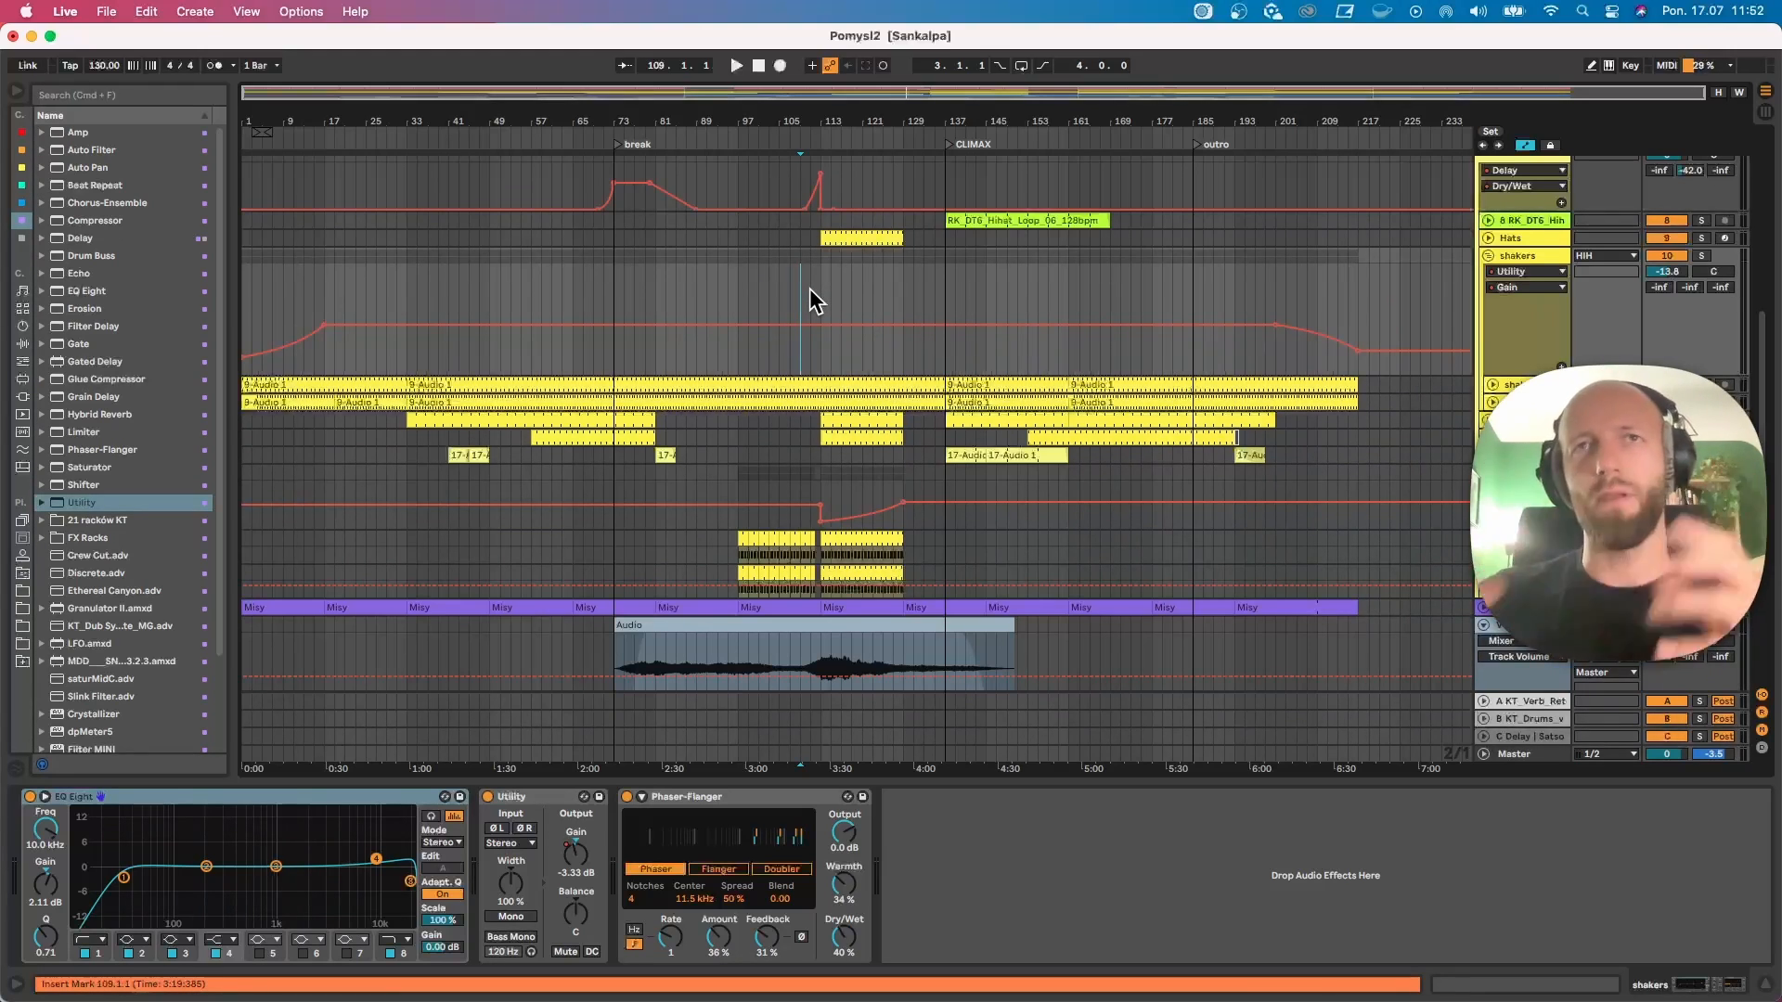
Step: Select the Hats clip spanning bars 113 to 129 and play from its start while checking the surrounding hi-hat tracks
{"action": "scroll", "coordinate": [824, 315], "scroll_direction": "up", "scroll_amount": 10}
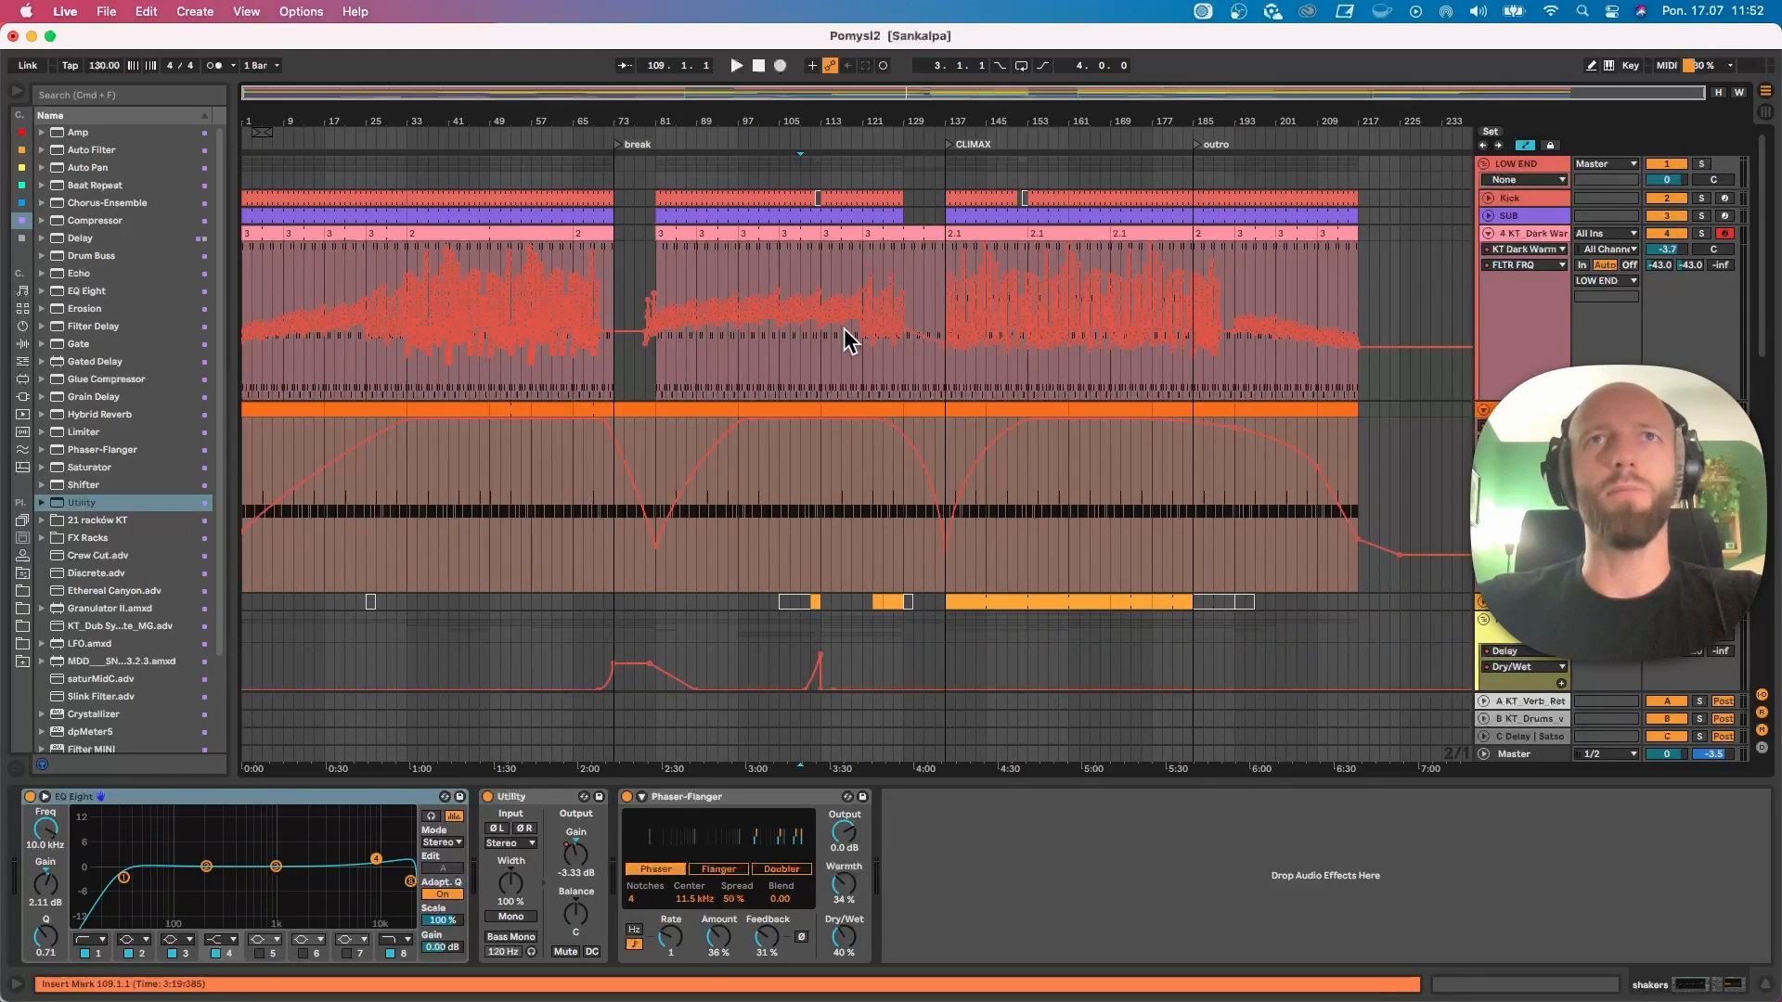
{"action": "scroll", "coordinate": [852, 390], "scroll_direction": "down", "scroll_amount": 8}
{"action": "left_click", "coordinate": [843, 451]}
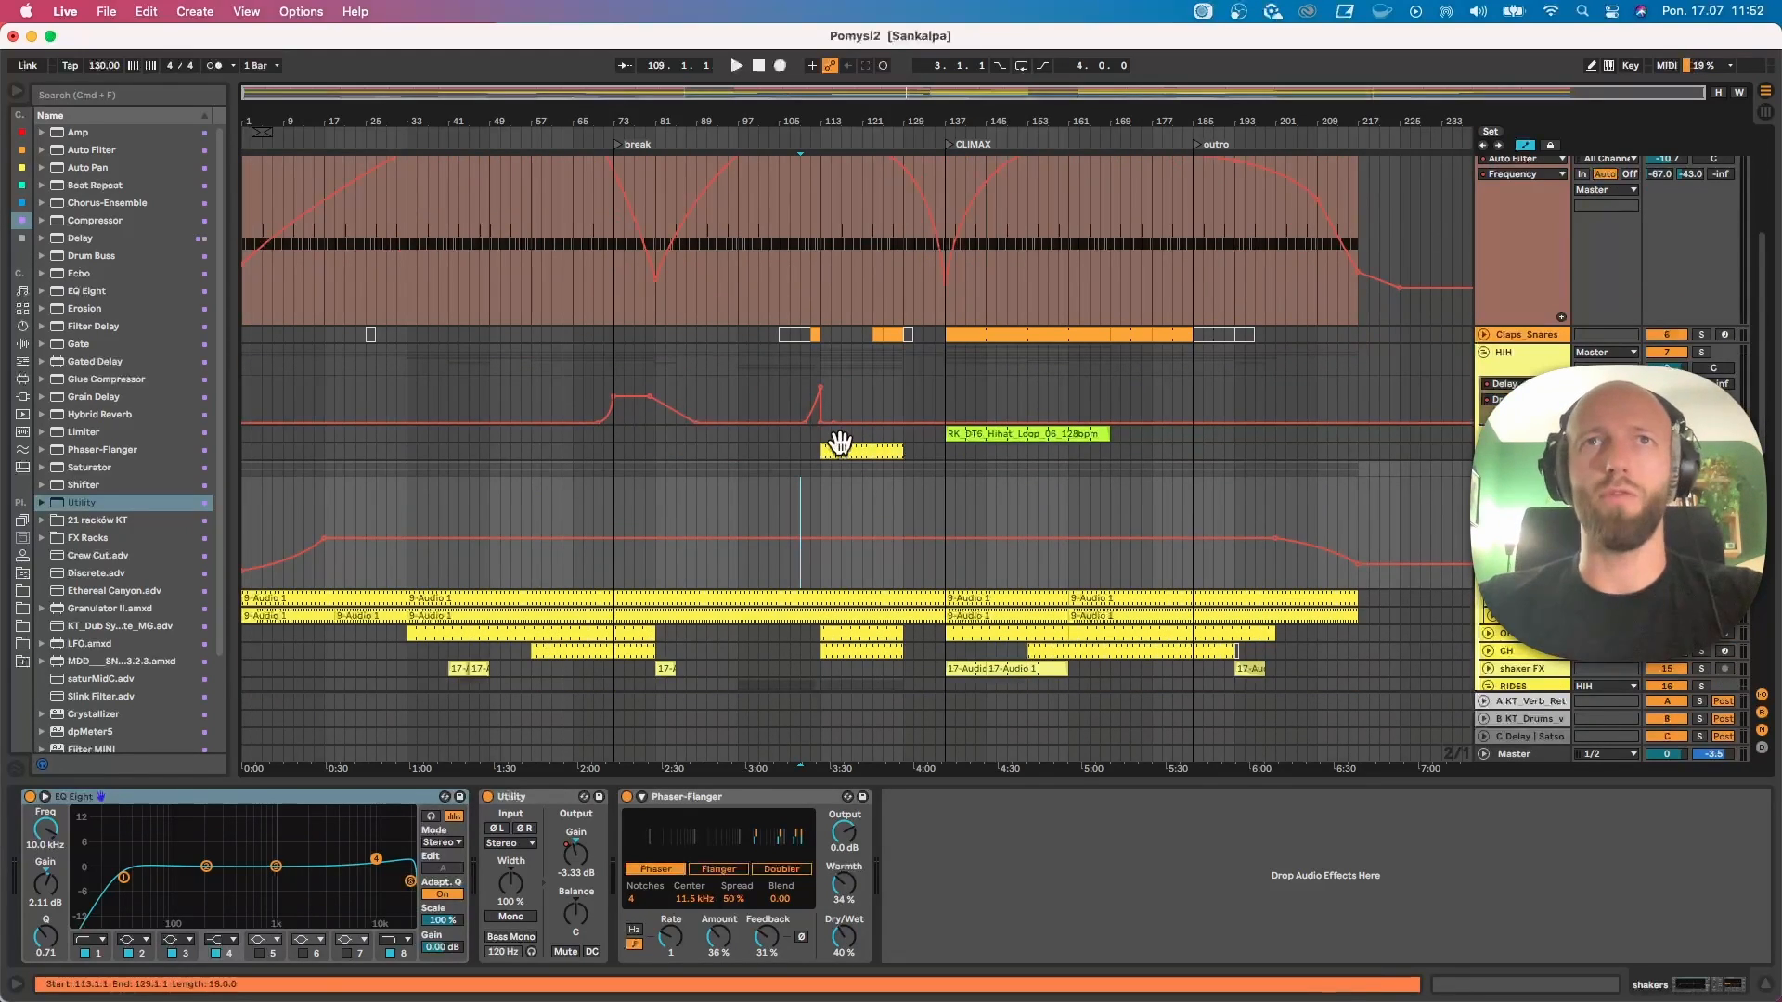
{"action": "scroll", "coordinate": [863, 478], "scroll_direction": "down", "scroll_amount": 8}
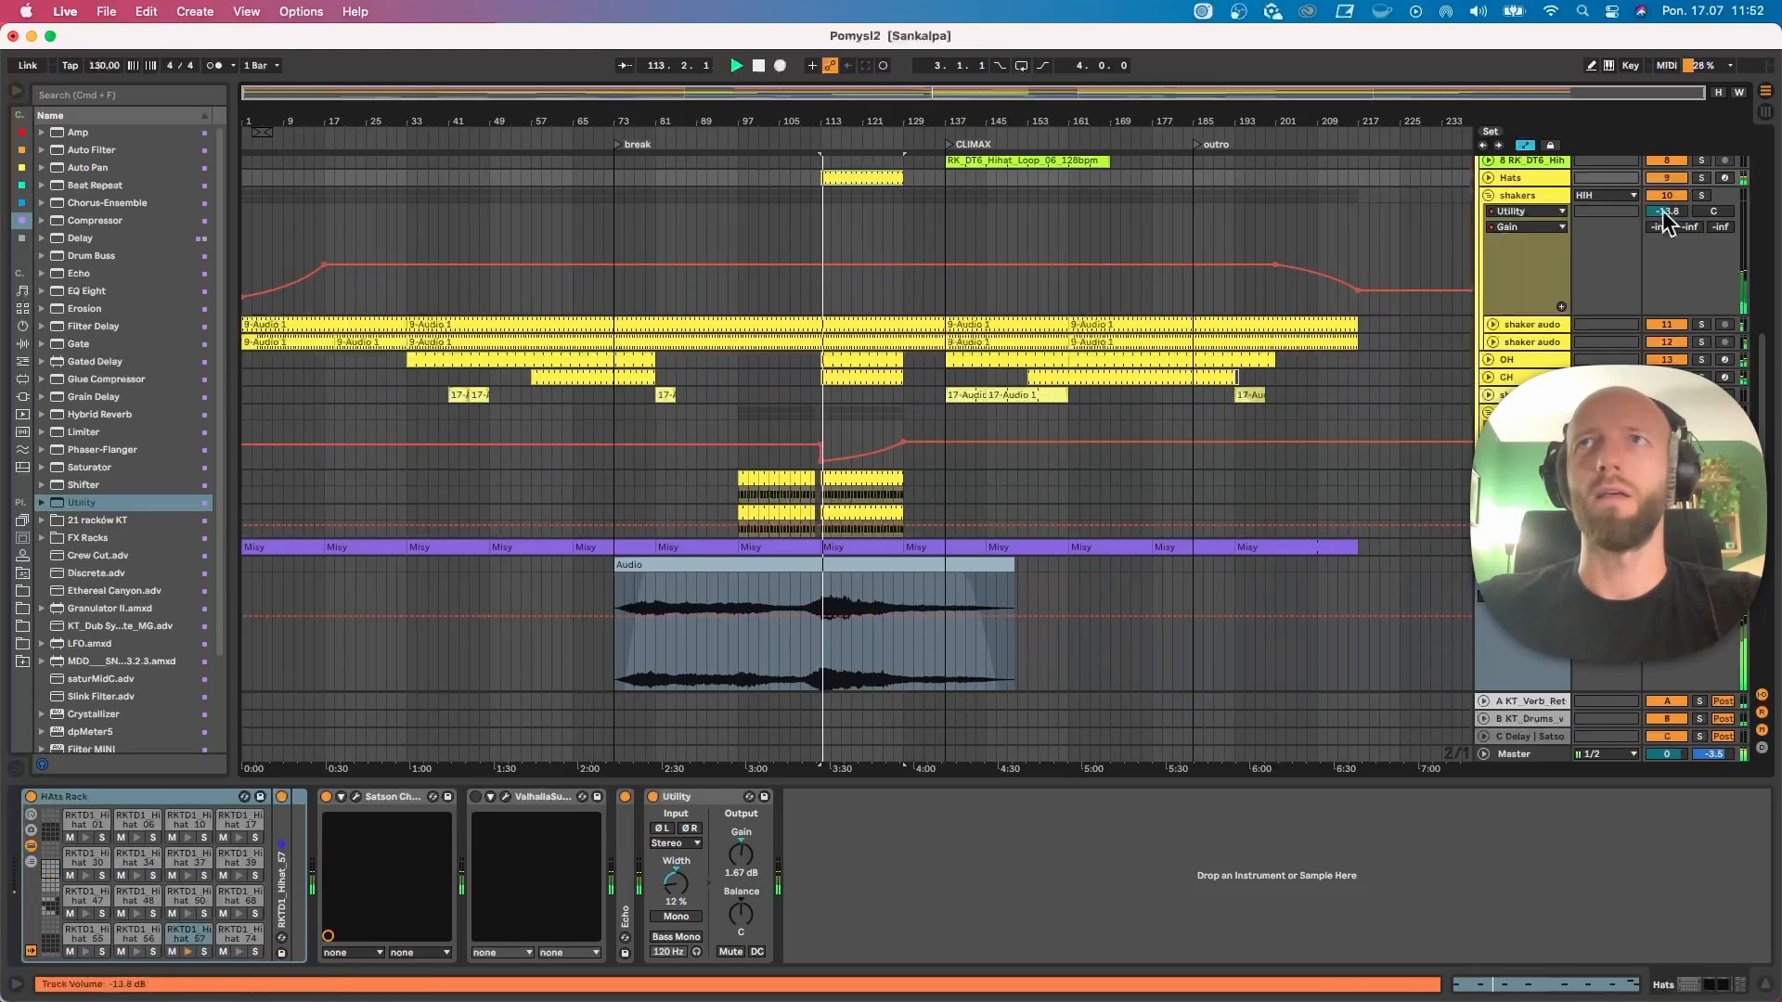
Step: Listen from bar 113 with the OH track, the shakers group and the HIH group soloed in turn, and return to the full mix
{"action": "scroll", "coordinate": [1699, 231], "scroll_direction": "up", "scroll_amount": 8}
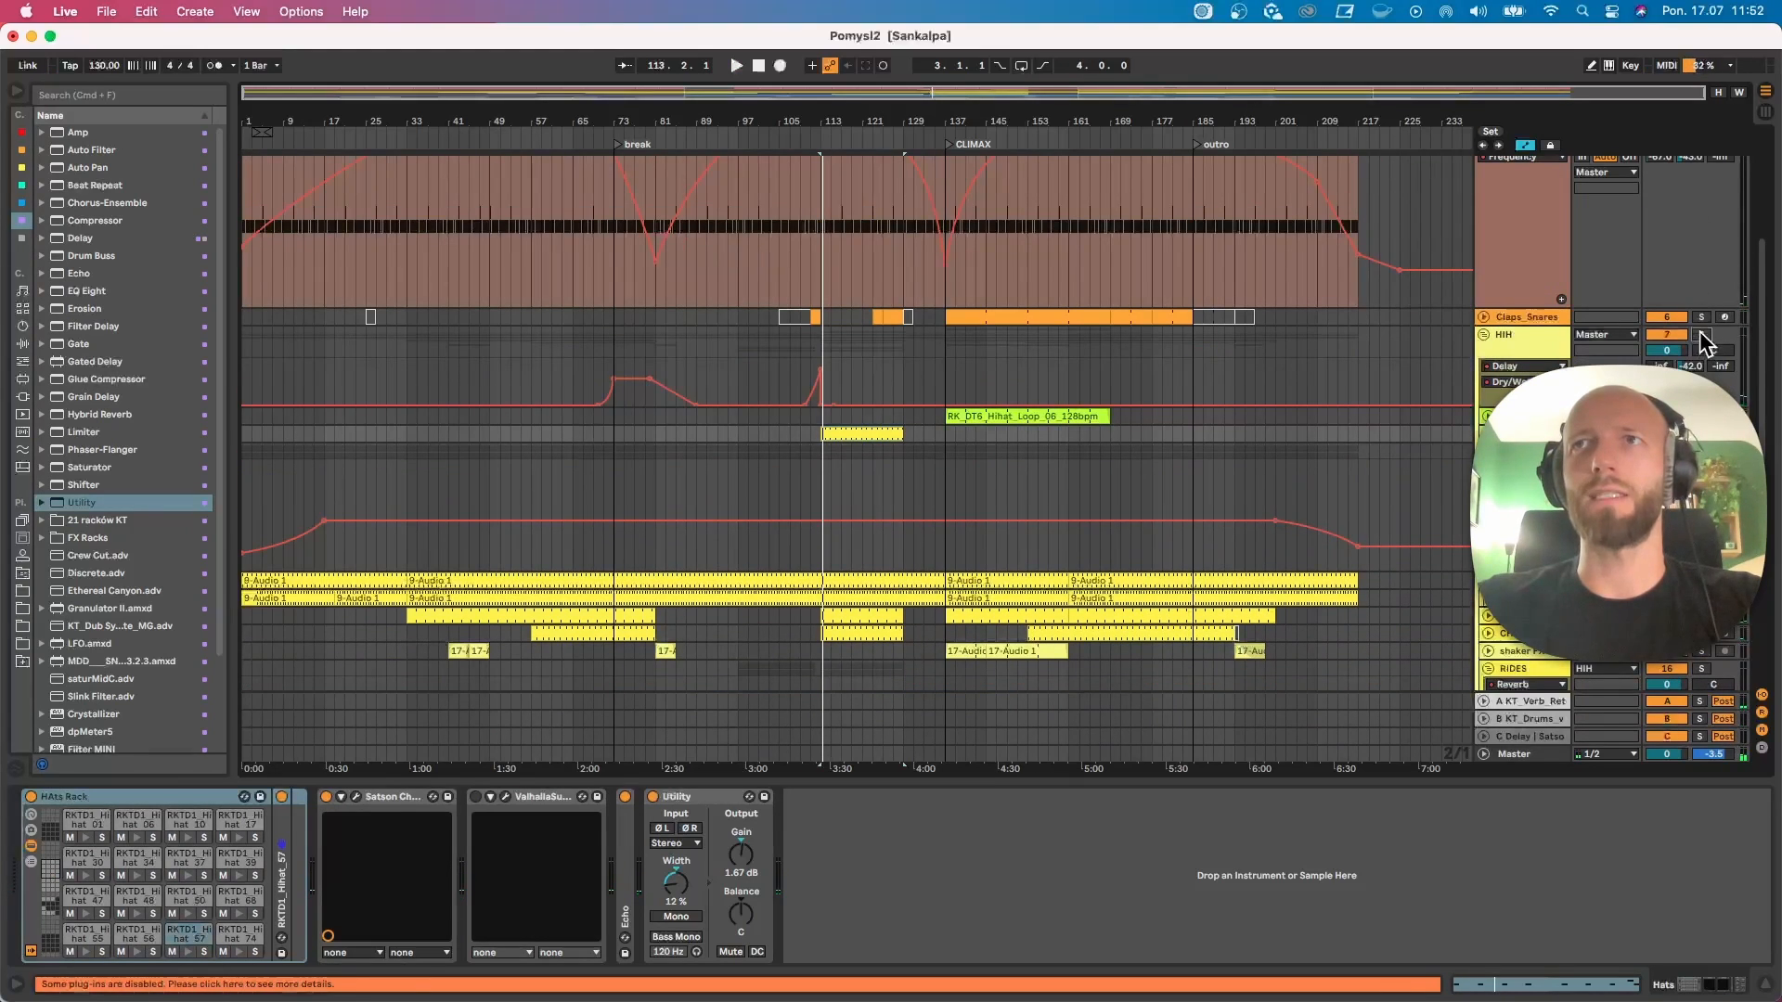
{"action": "key", "text": "space"}
{"action": "scroll", "coordinate": [1296, 513], "scroll_direction": "down", "scroll_amount": 8}
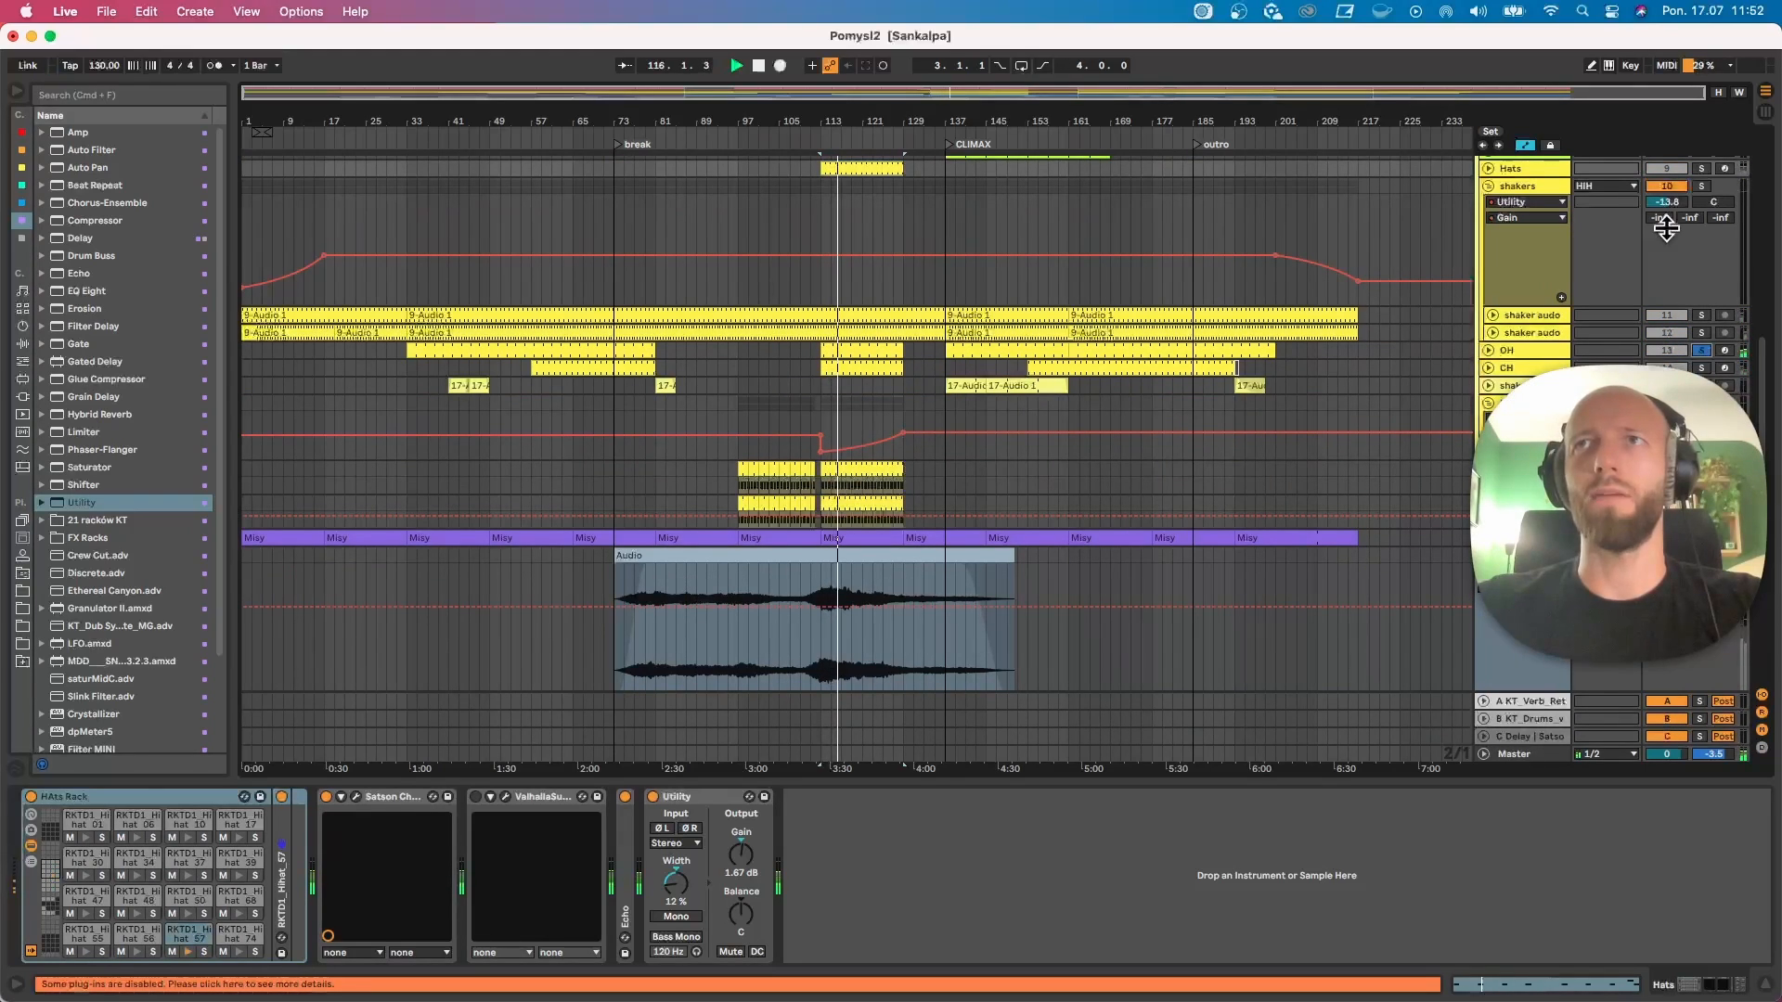
{"action": "scroll", "coordinate": [1705, 191], "scroll_direction": "up", "scroll_amount": 1}
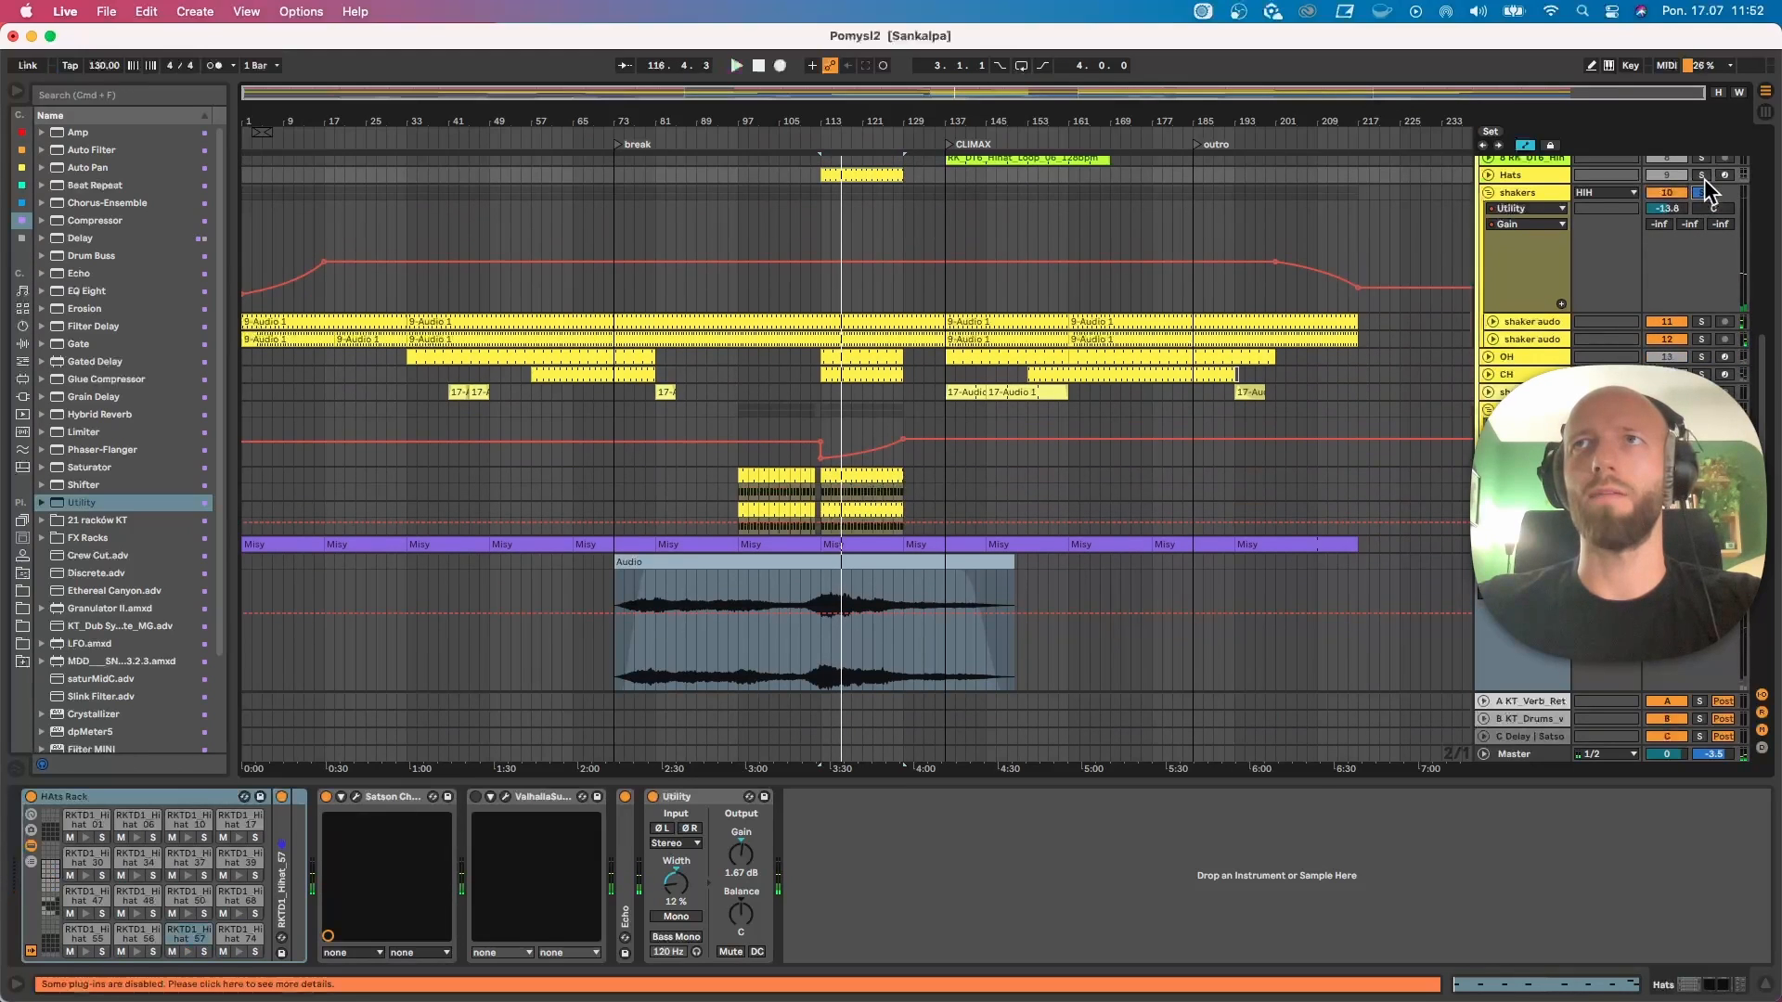
{"action": "scroll", "coordinate": [1706, 190], "scroll_direction": "up", "scroll_amount": 5}
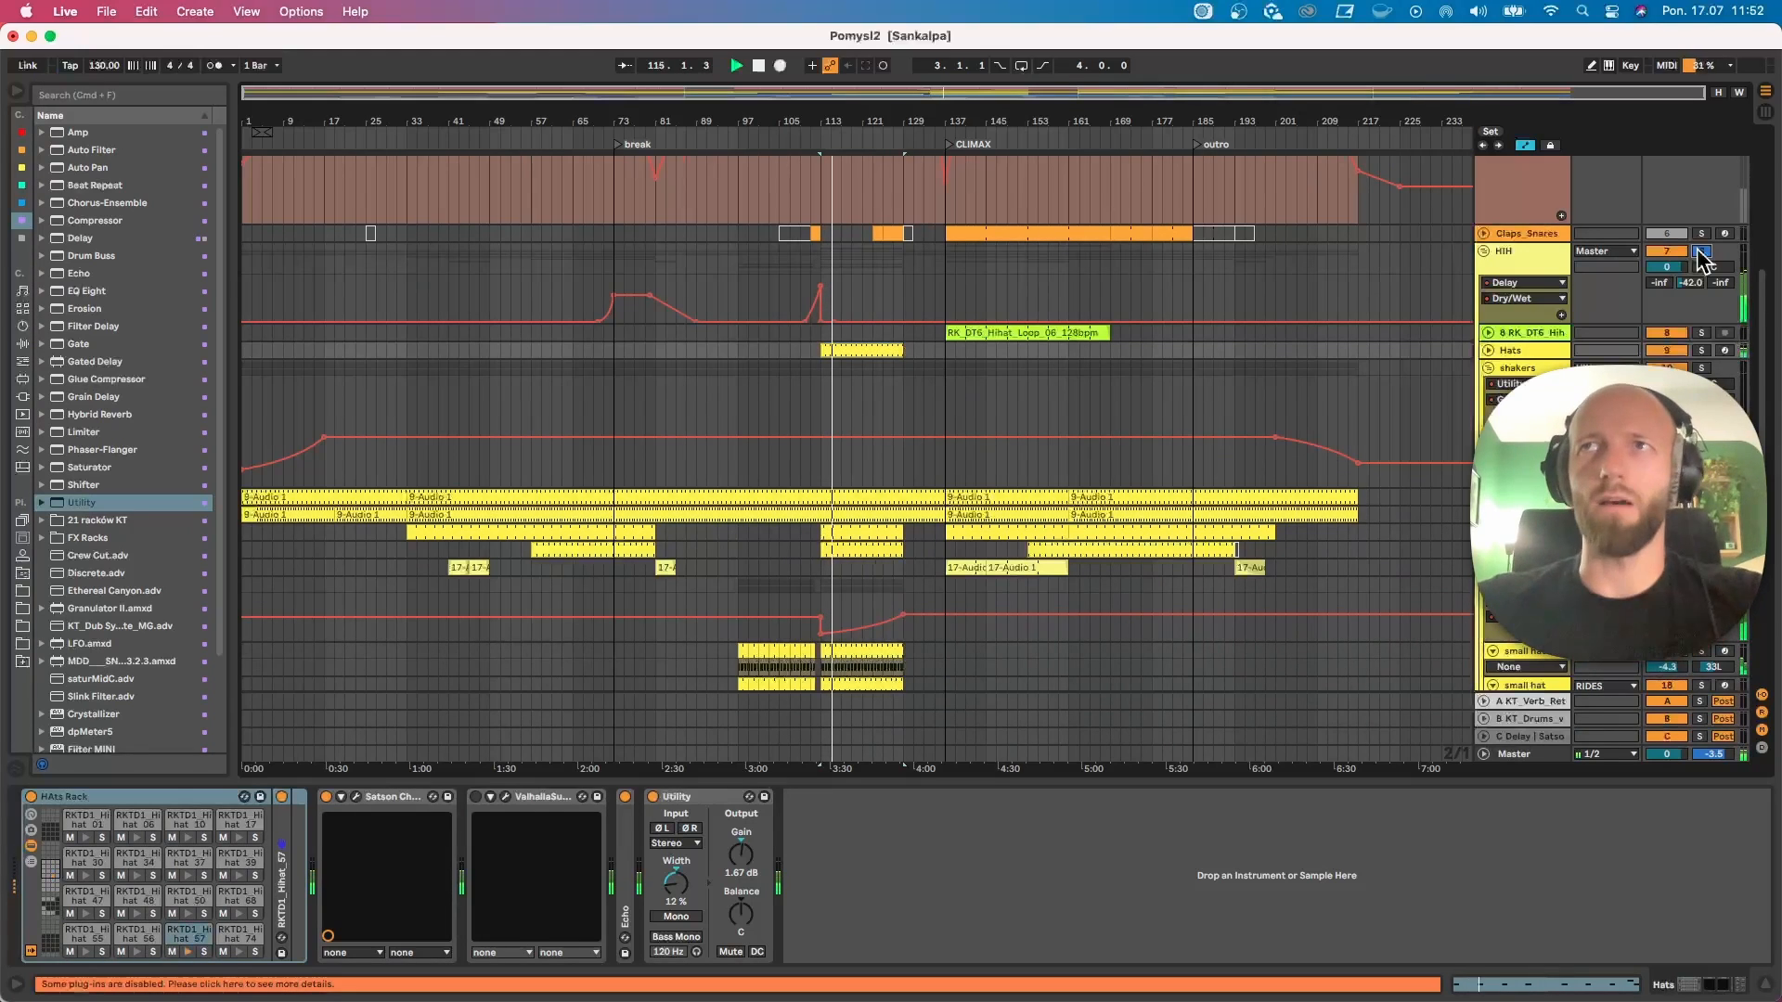
{"action": "left_click", "coordinate": [1699, 251]}
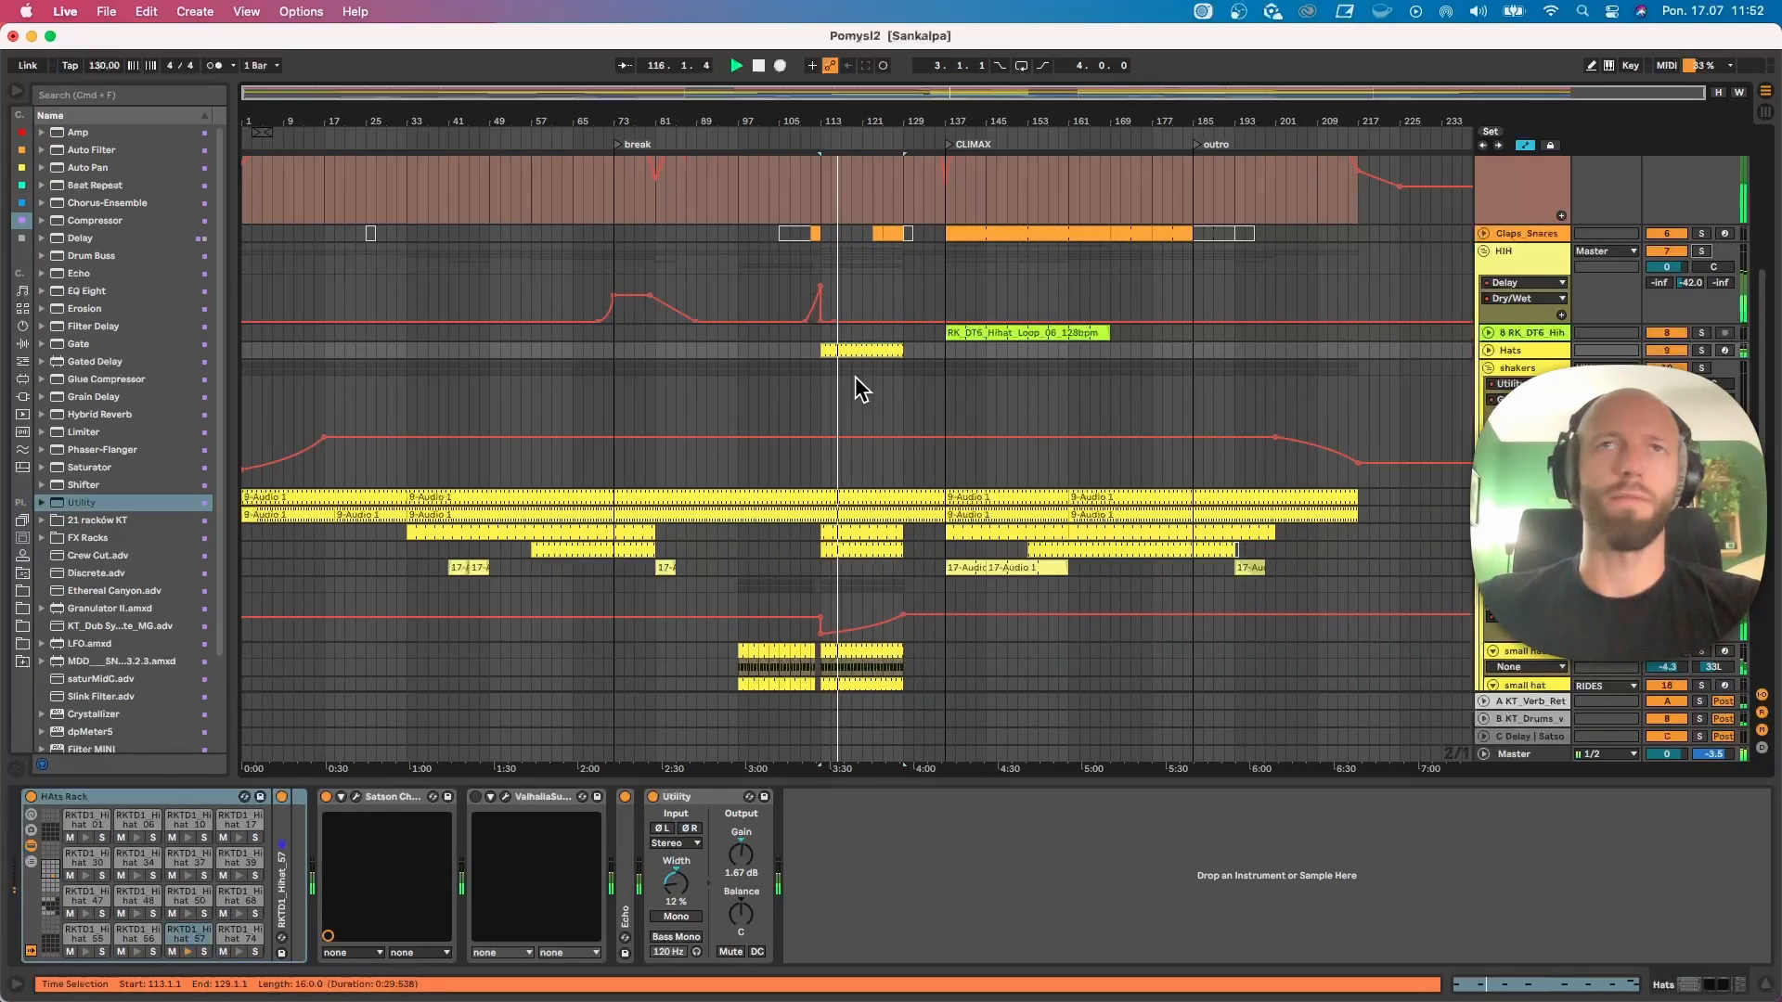
Step: Keep playing past bar 117 while examining the RIDES reverb decay, VOC-AMB and DRIFT TOP filter automation lanes
{"action": "scroll", "coordinate": [859, 408], "scroll_direction": "down", "scroll_amount": 8}
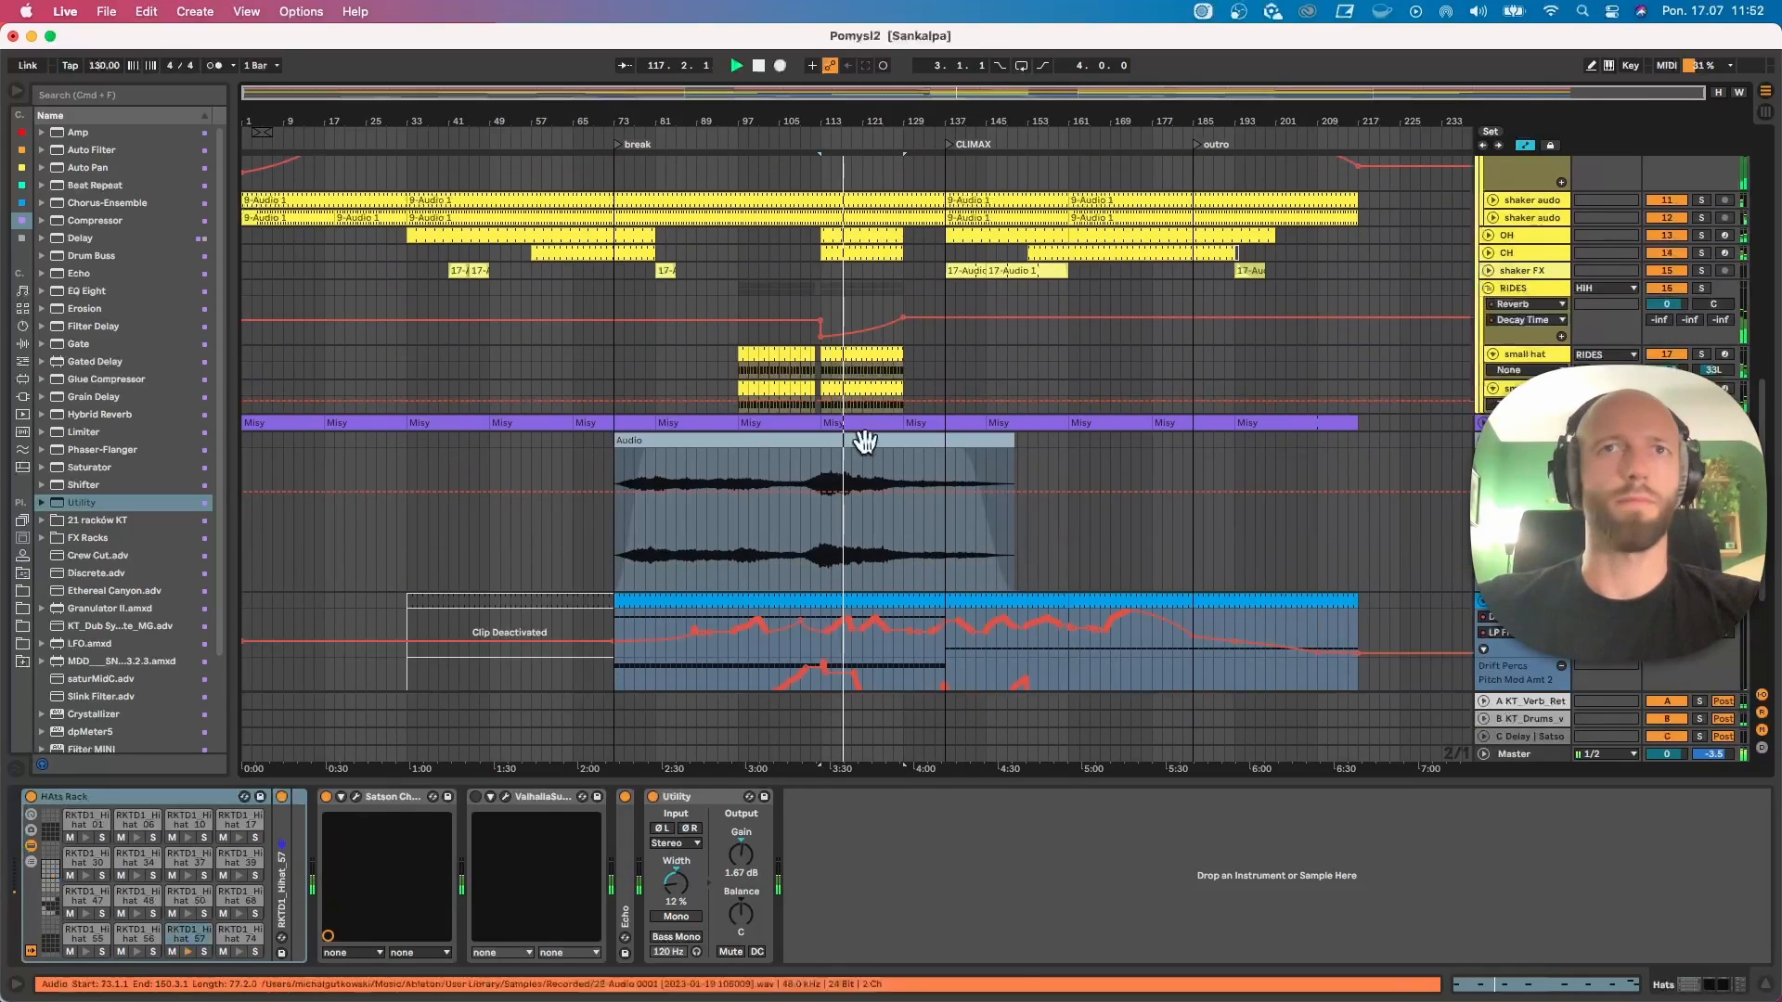
{"action": "scroll", "coordinate": [863, 441], "scroll_direction": "down", "scroll_amount": 4}
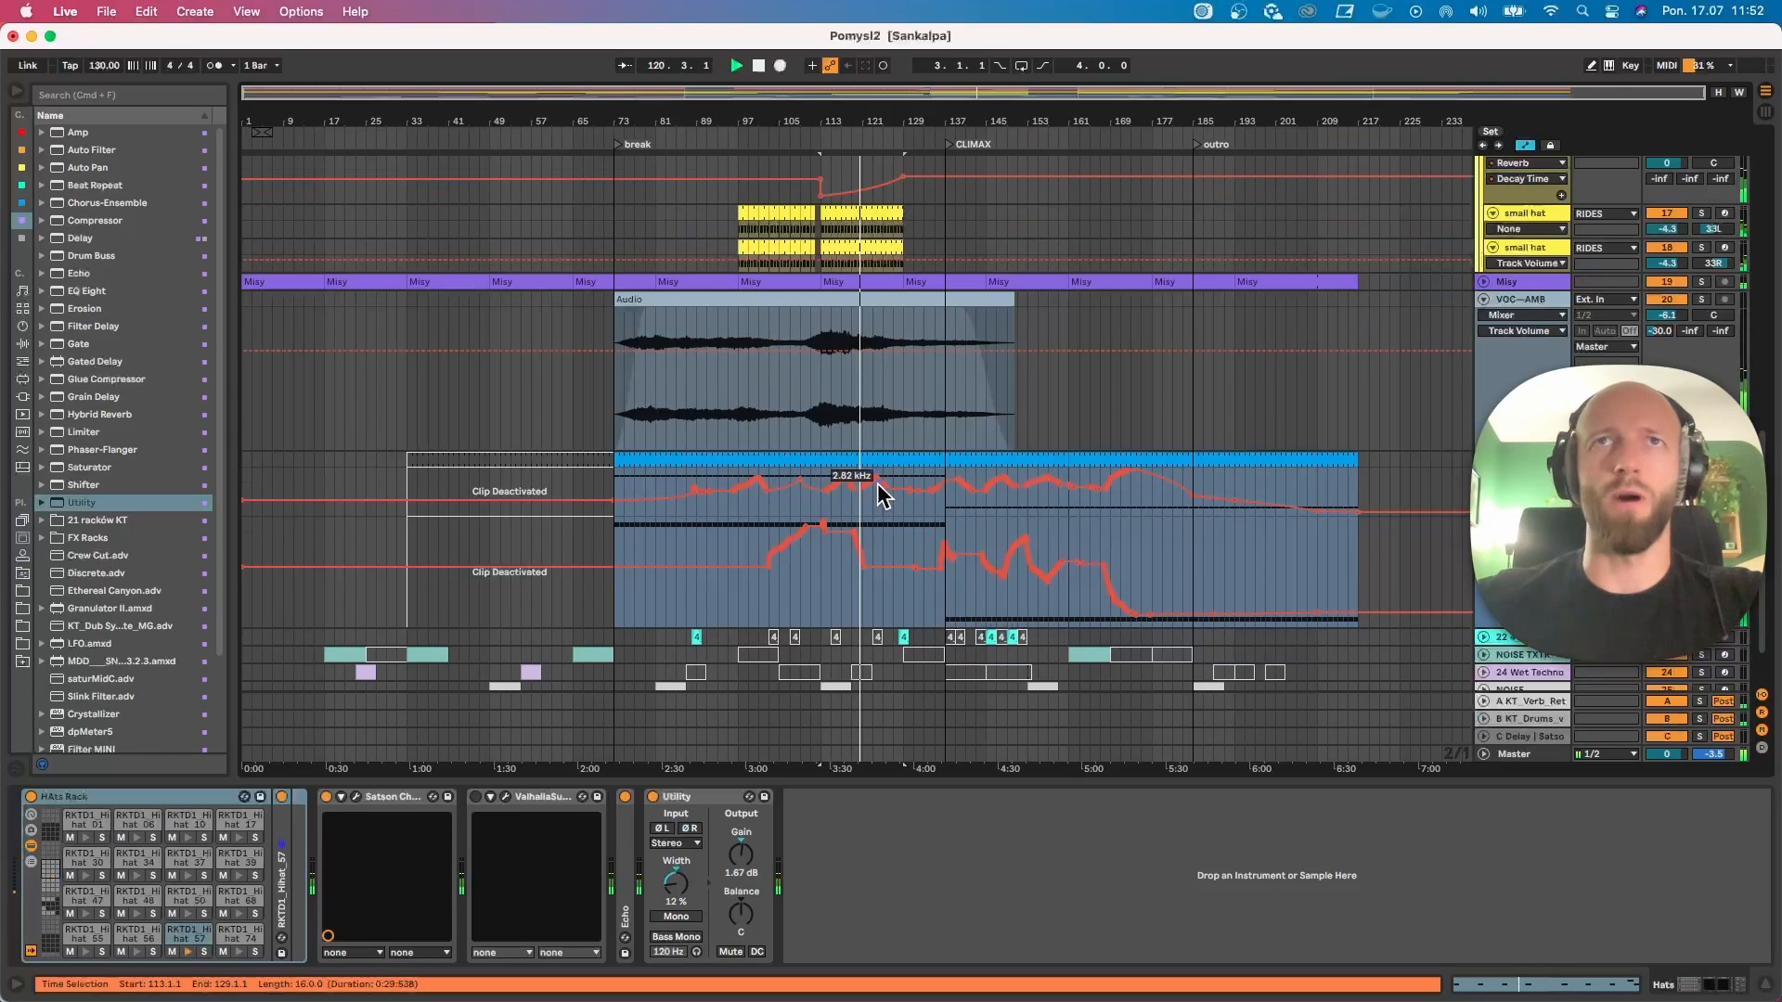
{"action": "scroll", "coordinate": [891, 520], "scroll_direction": "up", "scroll_amount": 8}
{"action": "scroll", "coordinate": [1083, 513], "scroll_direction": "down", "scroll_amount": 5}
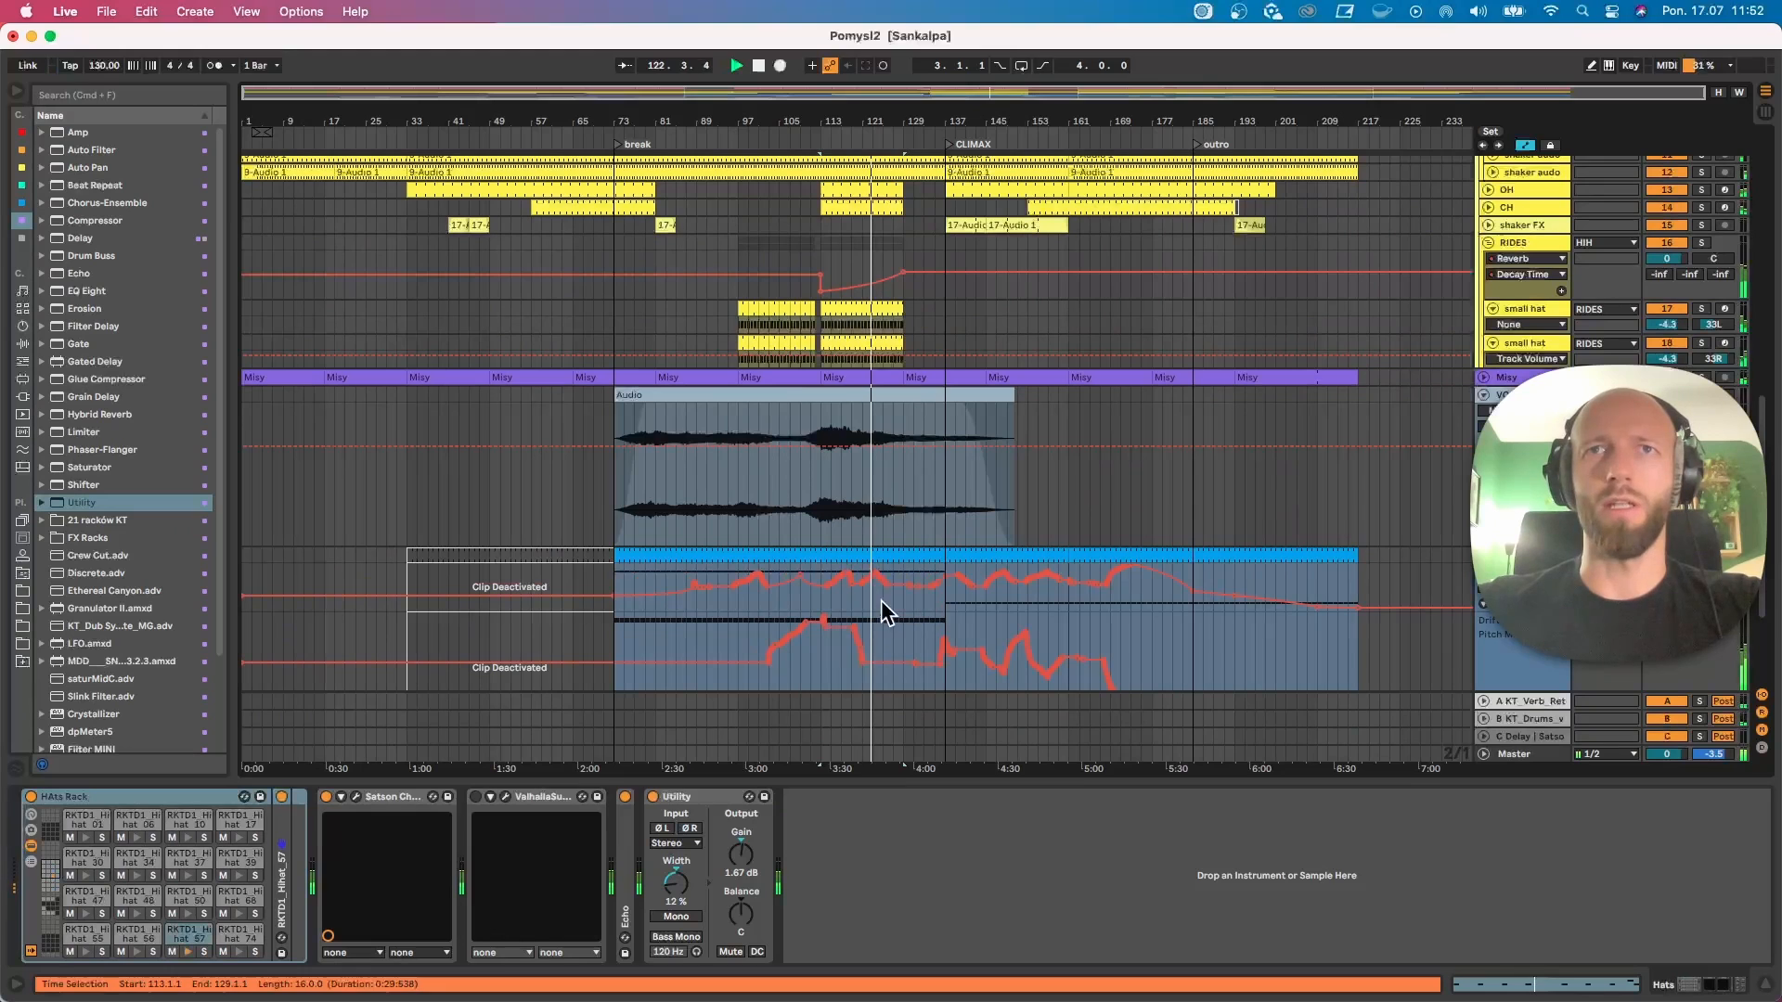
{"action": "scroll", "coordinate": [891, 608], "scroll_direction": "down", "scroll_amount": 1}
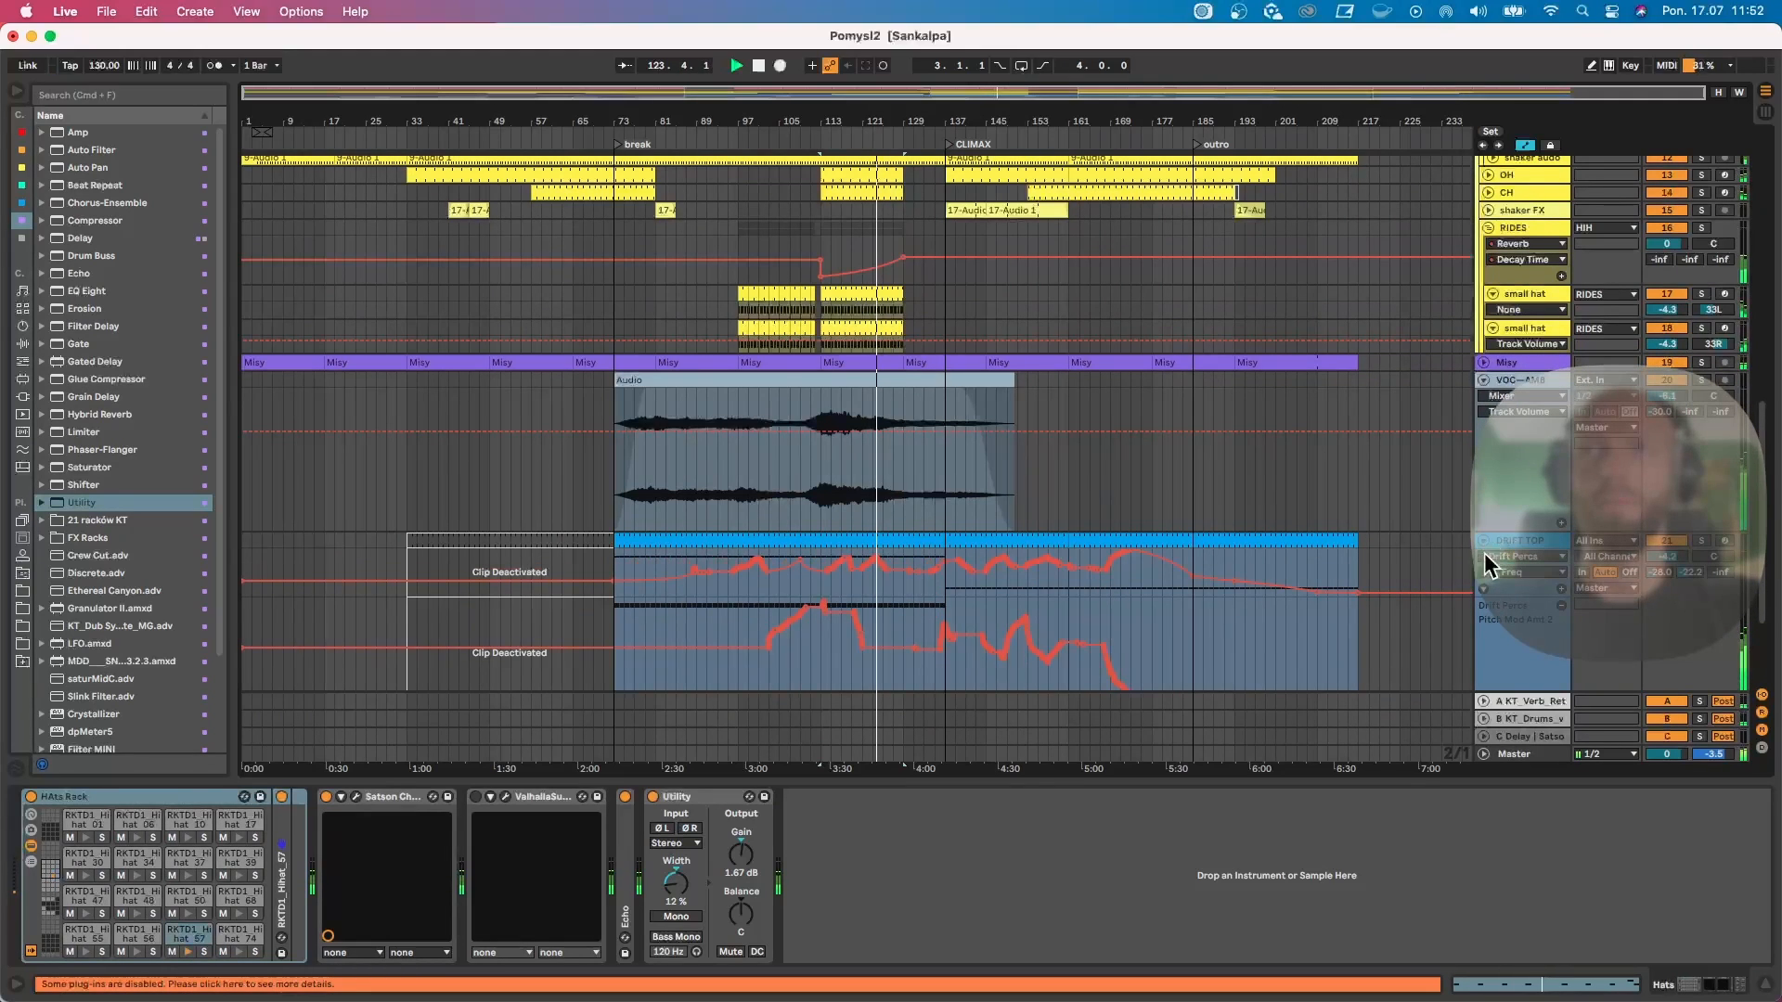
{"action": "scroll", "coordinate": [1438, 600], "scroll_direction": "up", "scroll_amount": 1}
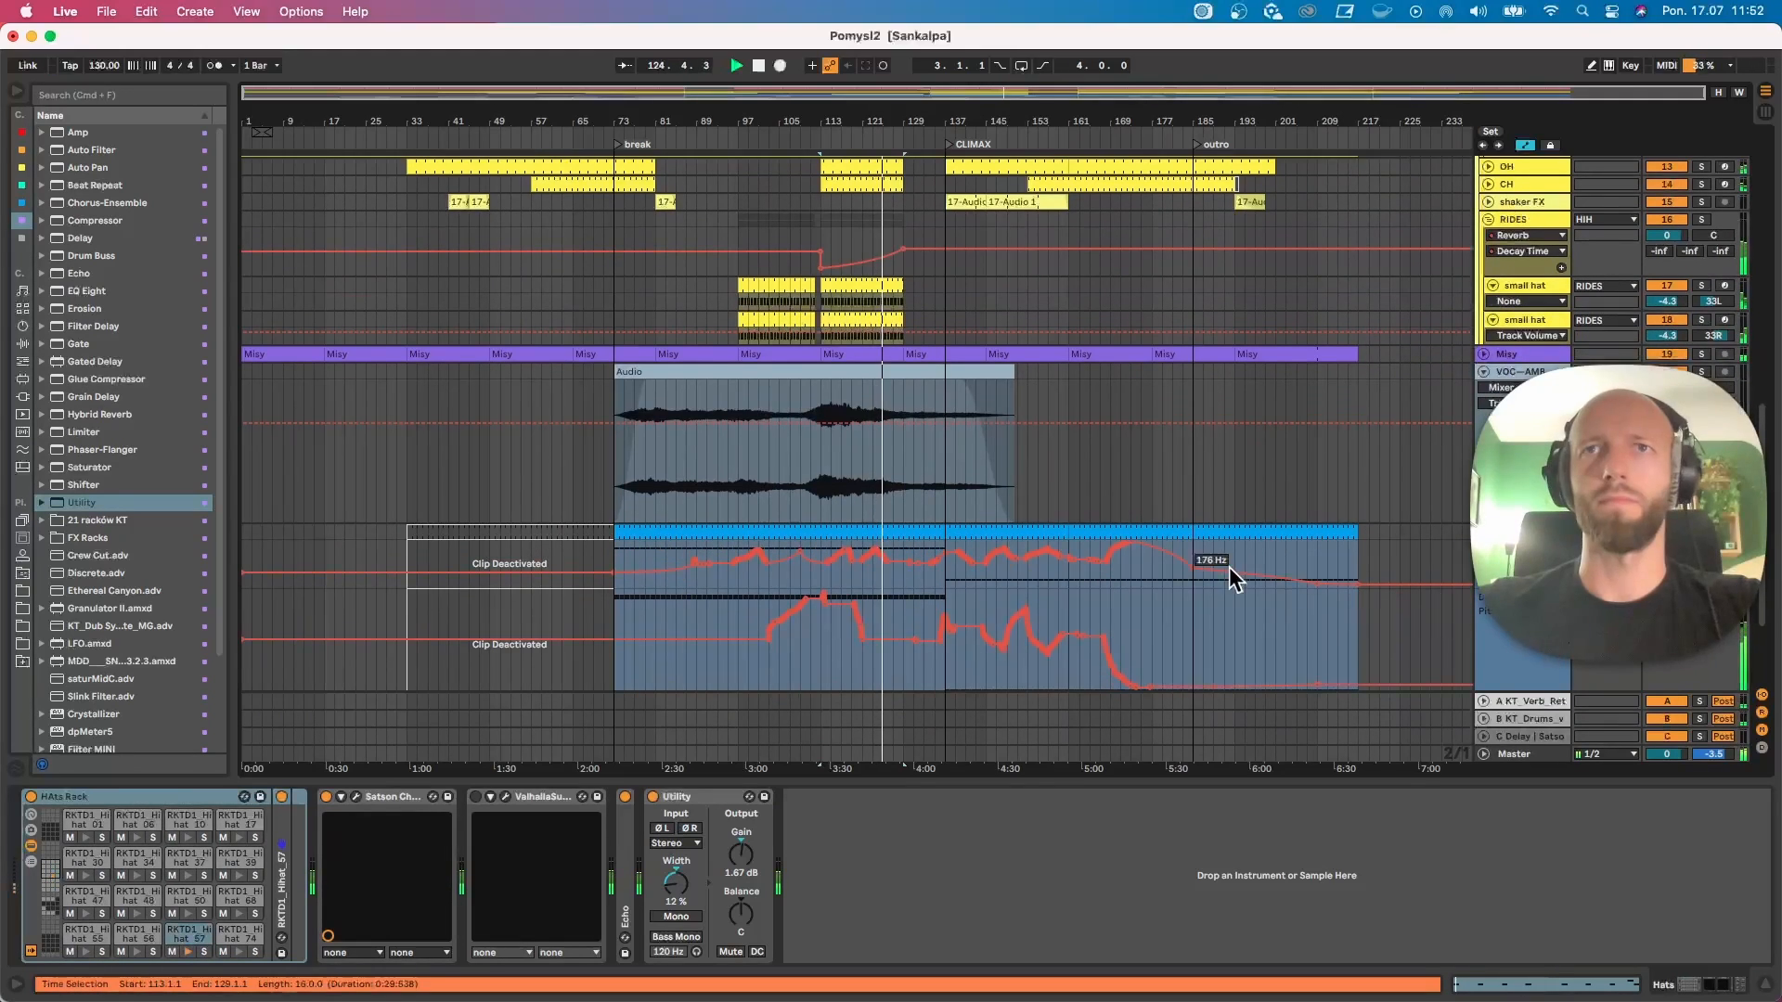
Step: Check how the low end and hi-hats change around bar 129, and set the playback position to bar 127 on the VOC-AMB track
{"action": "scroll", "coordinate": [1086, 557], "scroll_direction": "up", "scroll_amount": 5}
{"action": "scroll", "coordinate": [1075, 555], "scroll_direction": "up", "scroll_amount": 10}
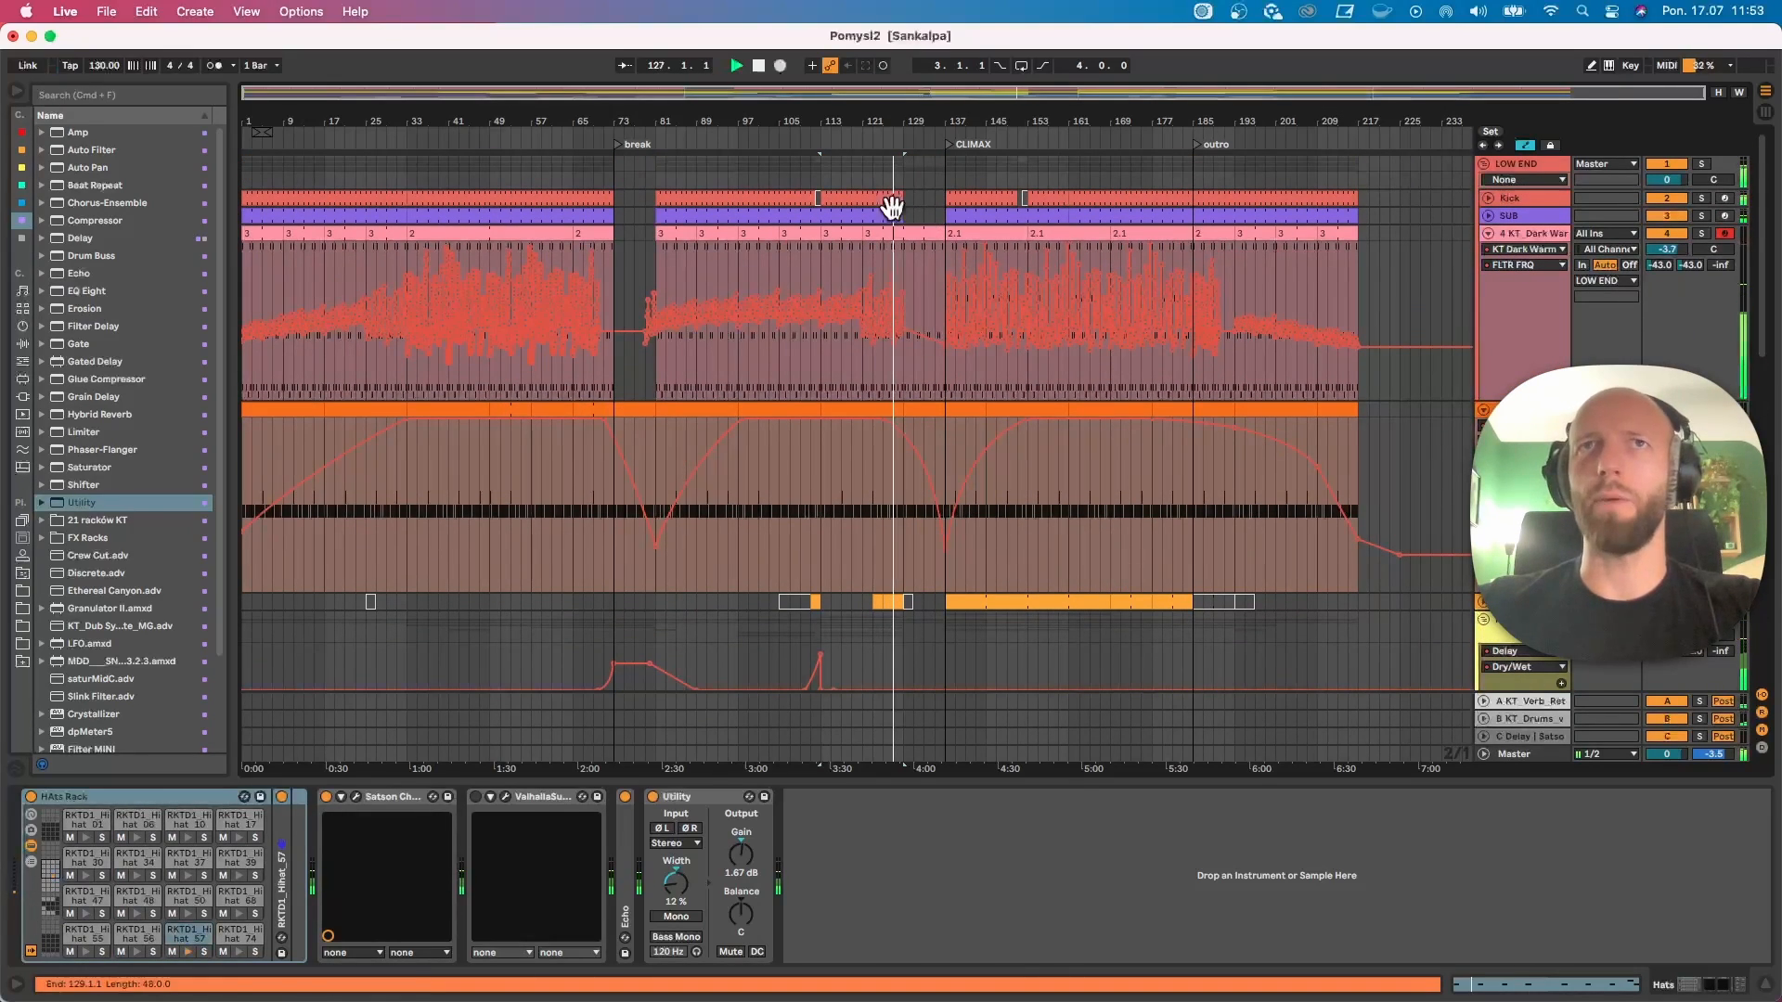
{"action": "scroll", "coordinate": [912, 380], "scroll_direction": "down", "scroll_amount": 9}
{"action": "scroll", "coordinate": [912, 381], "scroll_direction": "down", "scroll_amount": 6}
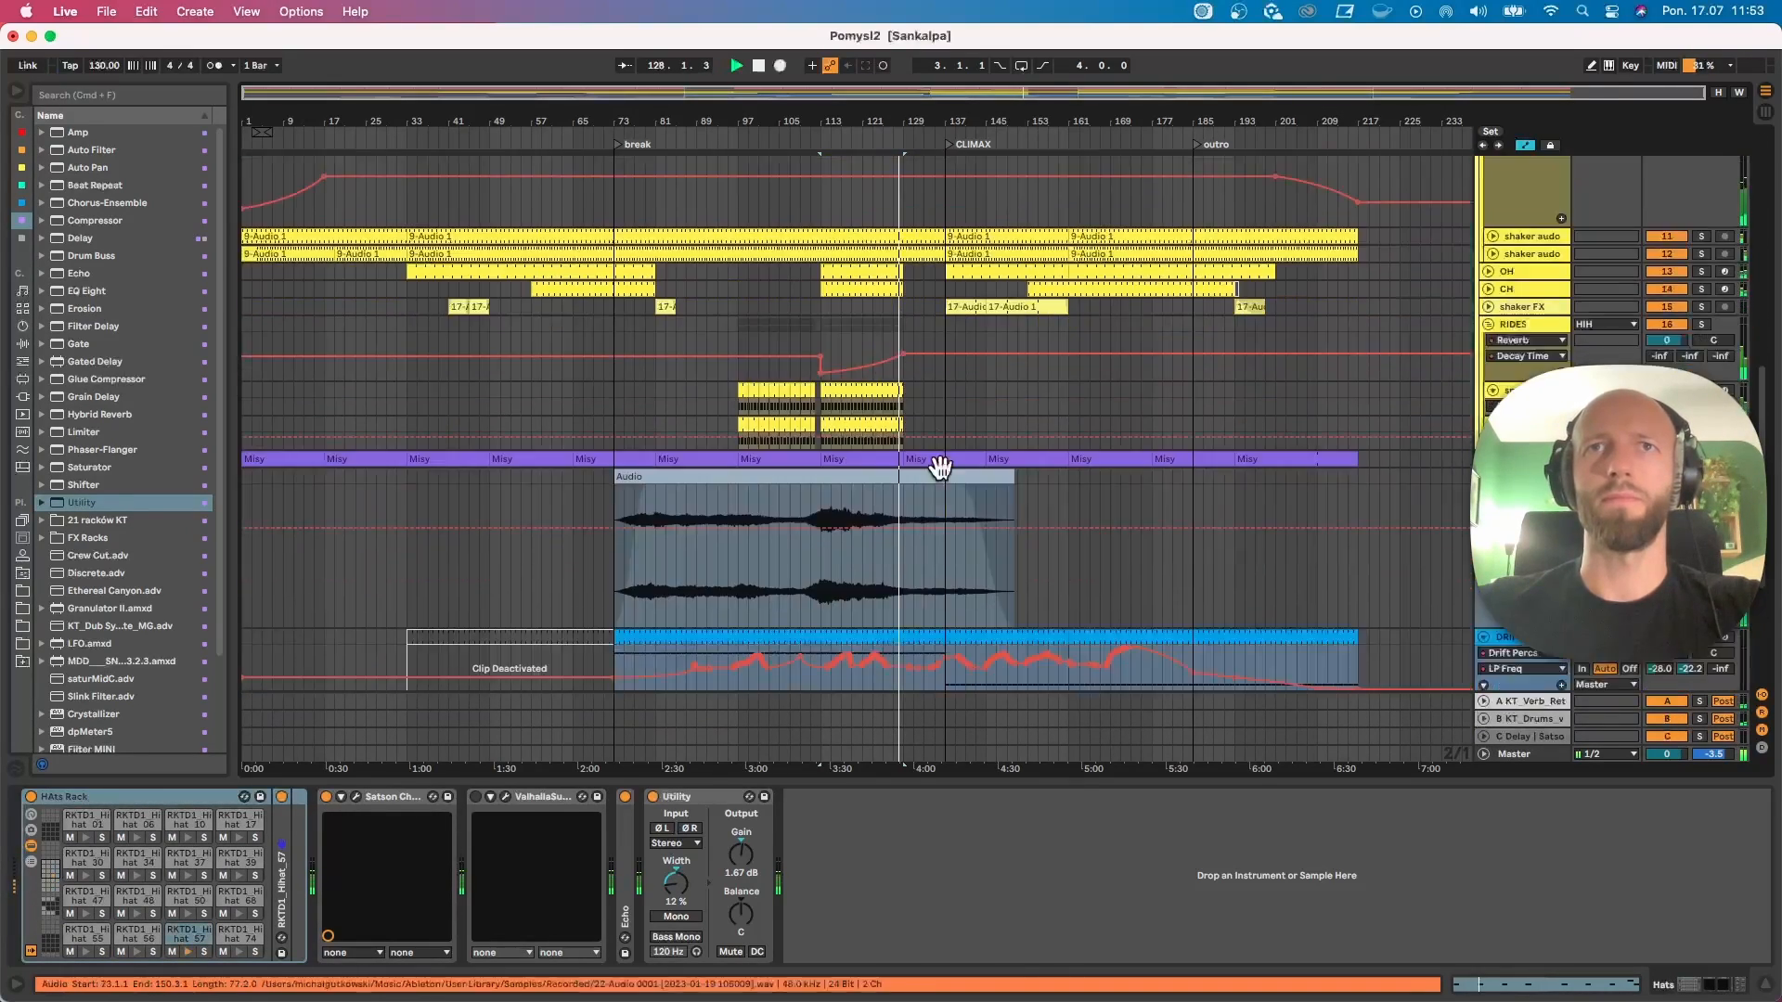
{"action": "left_click", "coordinate": [897, 507]}
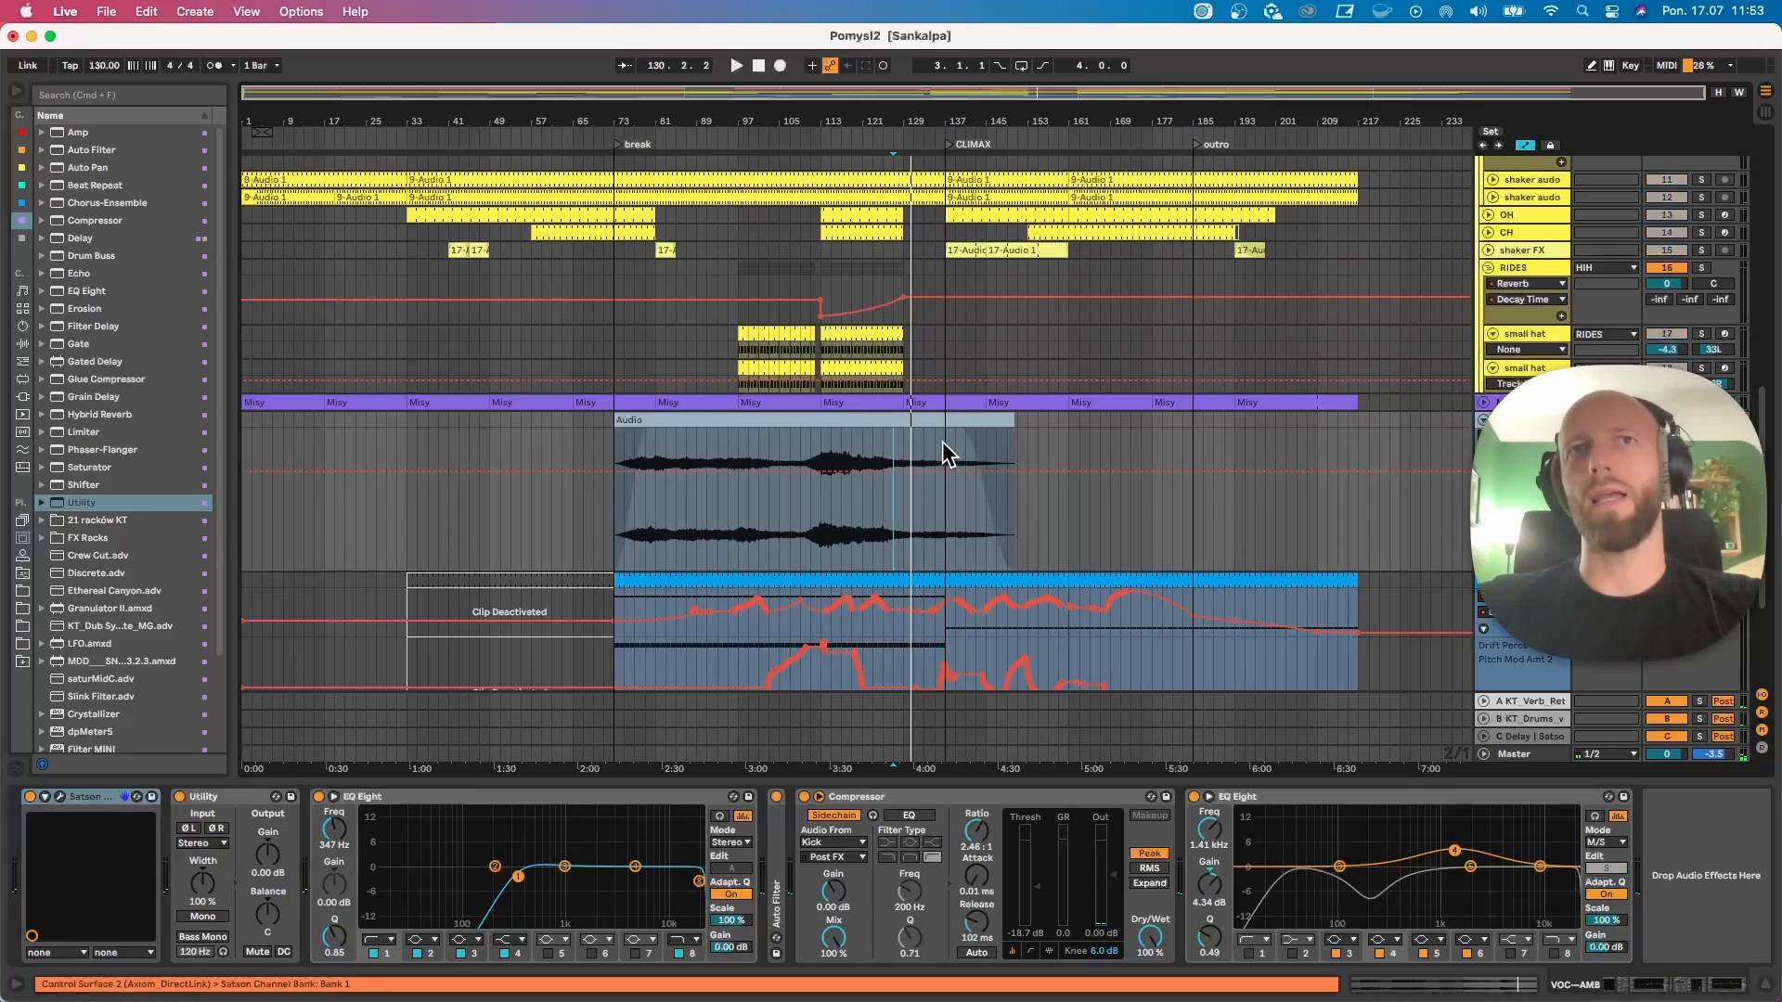
{"action": "left_click", "coordinate": [898, 441]}
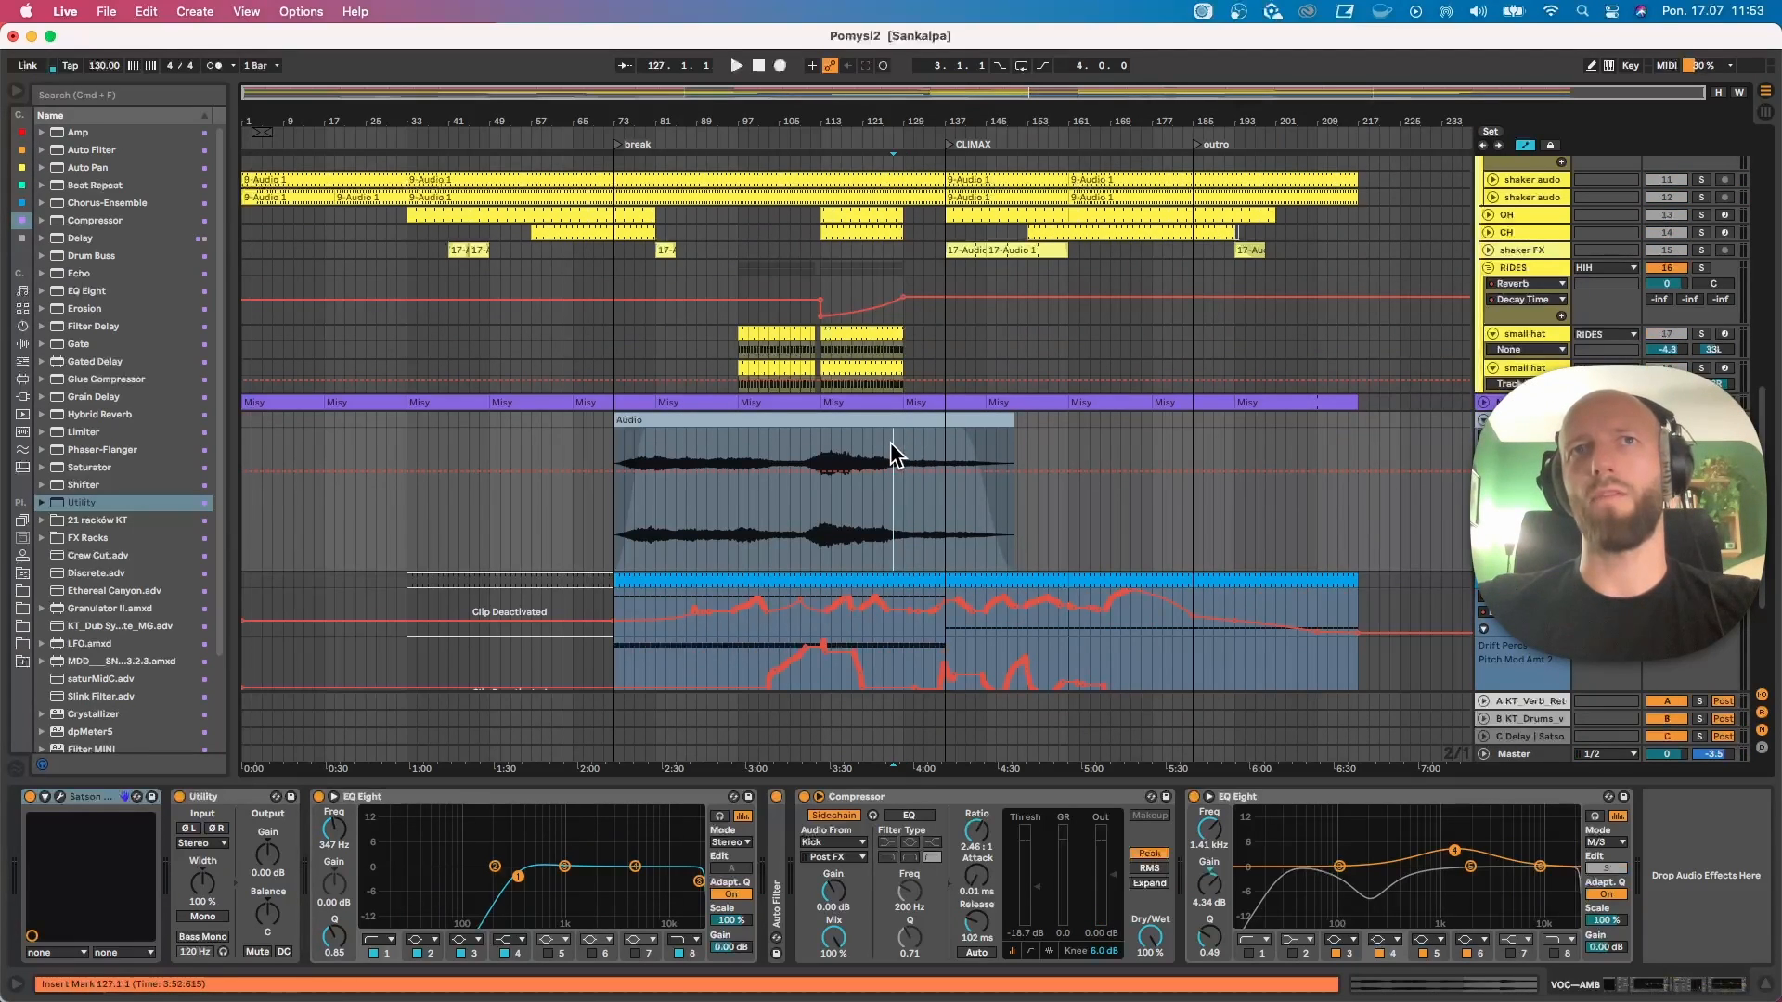
Step: Play from bar 127 and open the DRIFT TOP clip spanning bars 73 to 137 to examine its note in an enlarged editor
{"action": "key", "text": "space"}
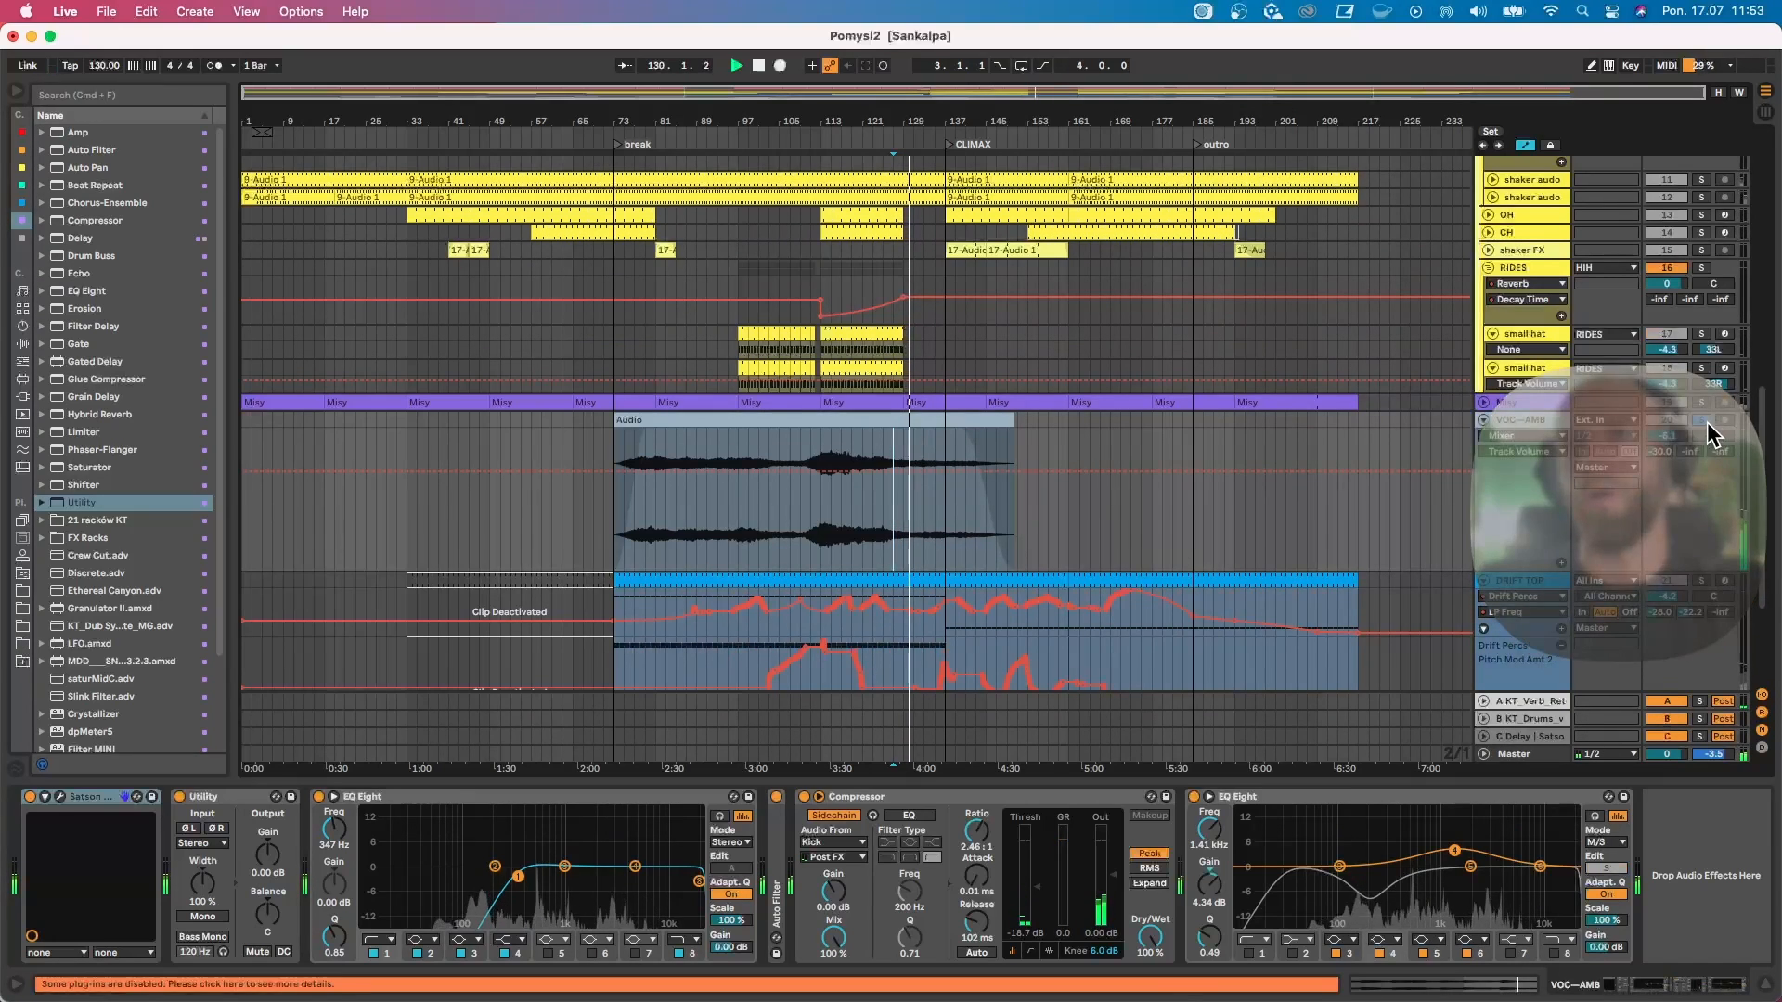
{"action": "scroll", "coordinate": [973, 509], "scroll_direction": "down", "scroll_amount": 3}
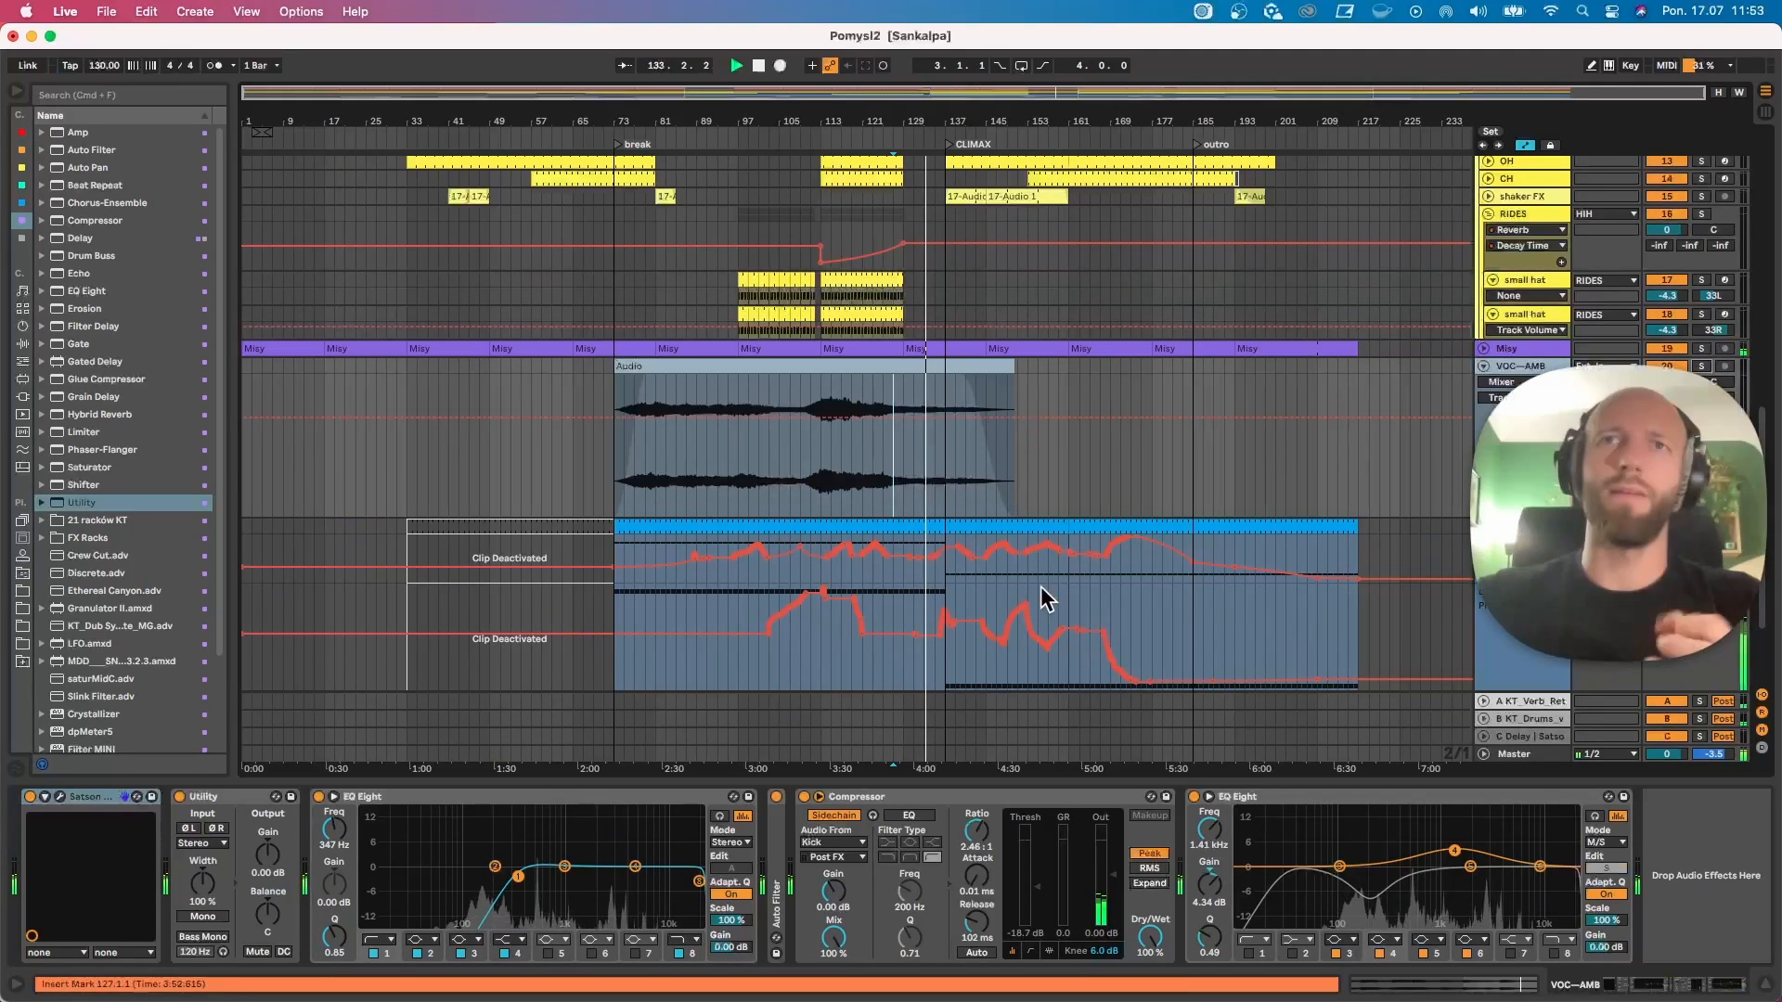
{"action": "left_click", "coordinate": [926, 547]}
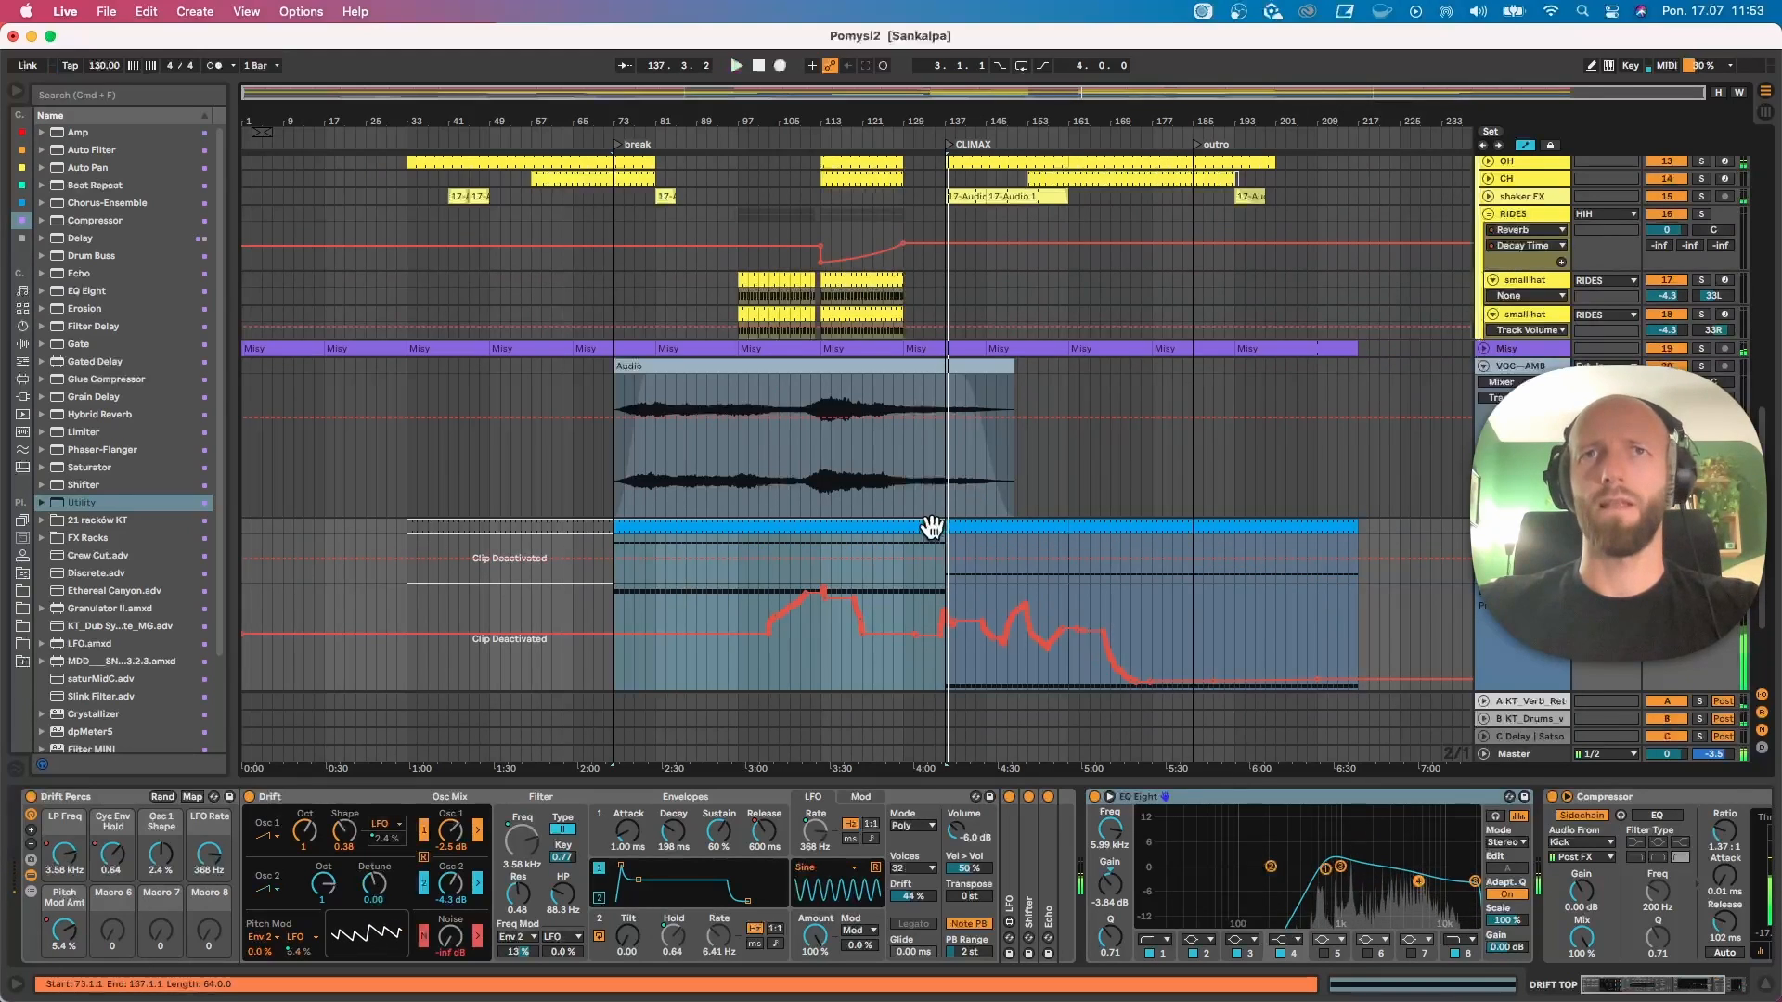
{"action": "double_click", "coordinate": [929, 526]}
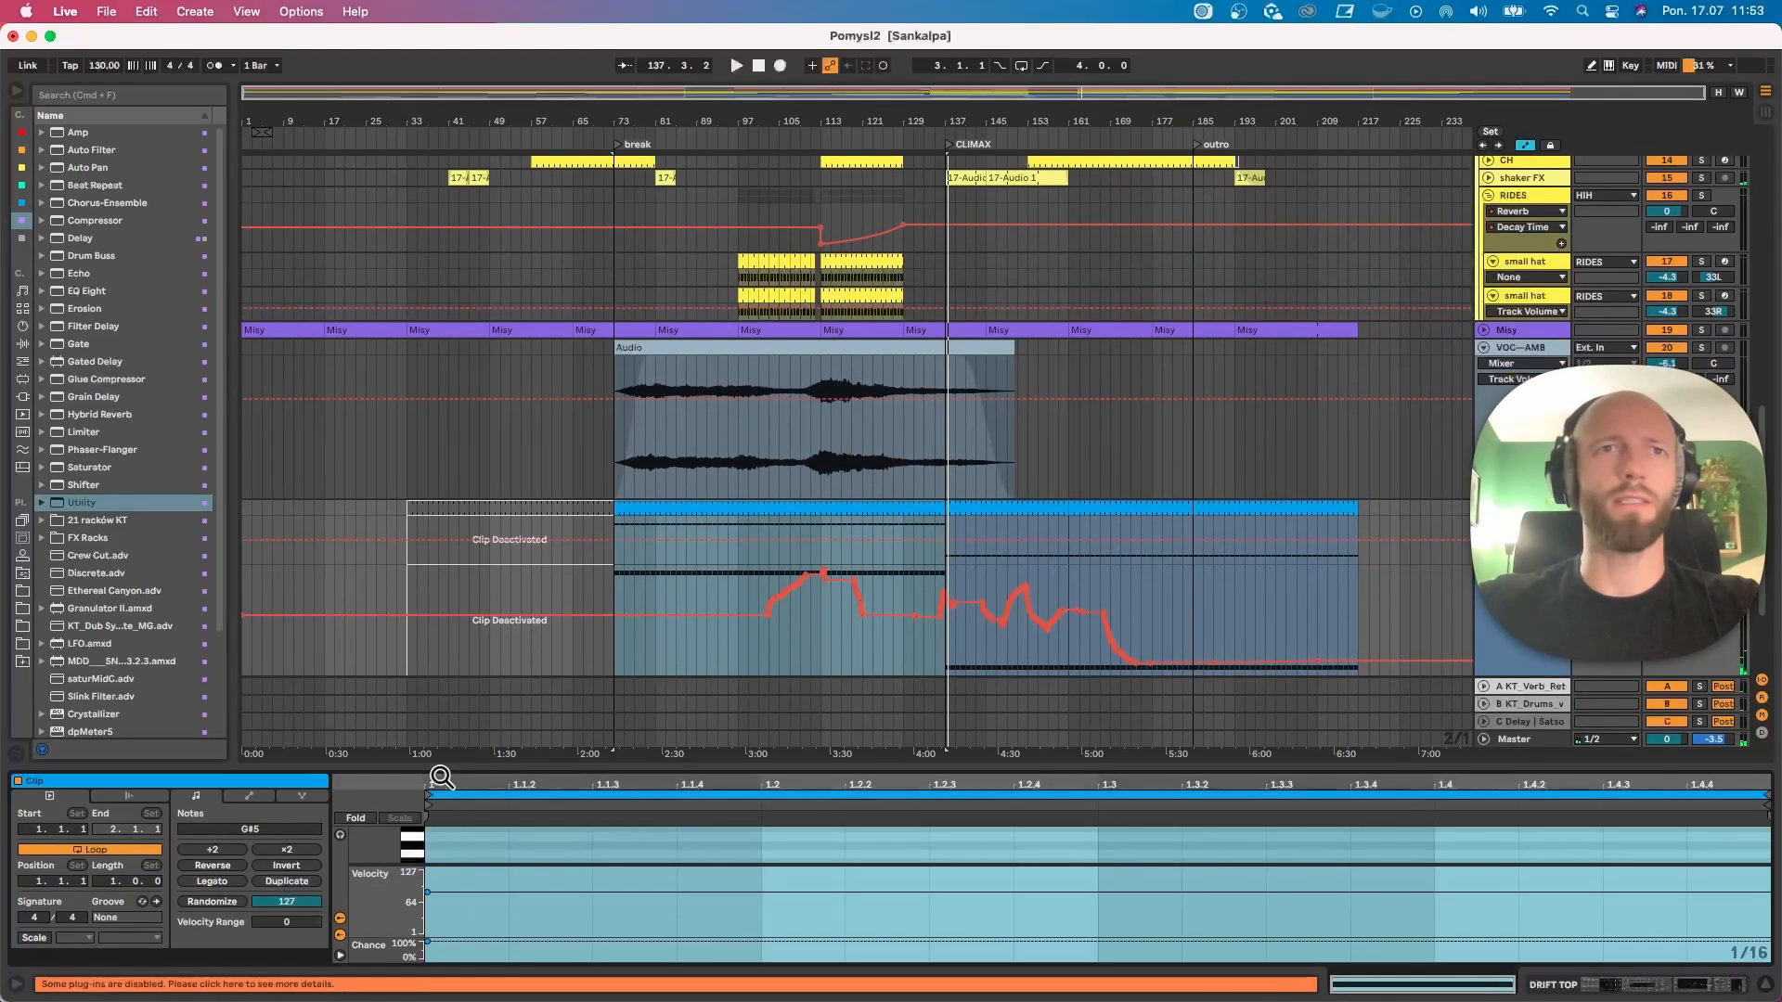
{"action": "left_click_drag", "start_coordinate": [437, 763], "coordinate": [408, 442]}
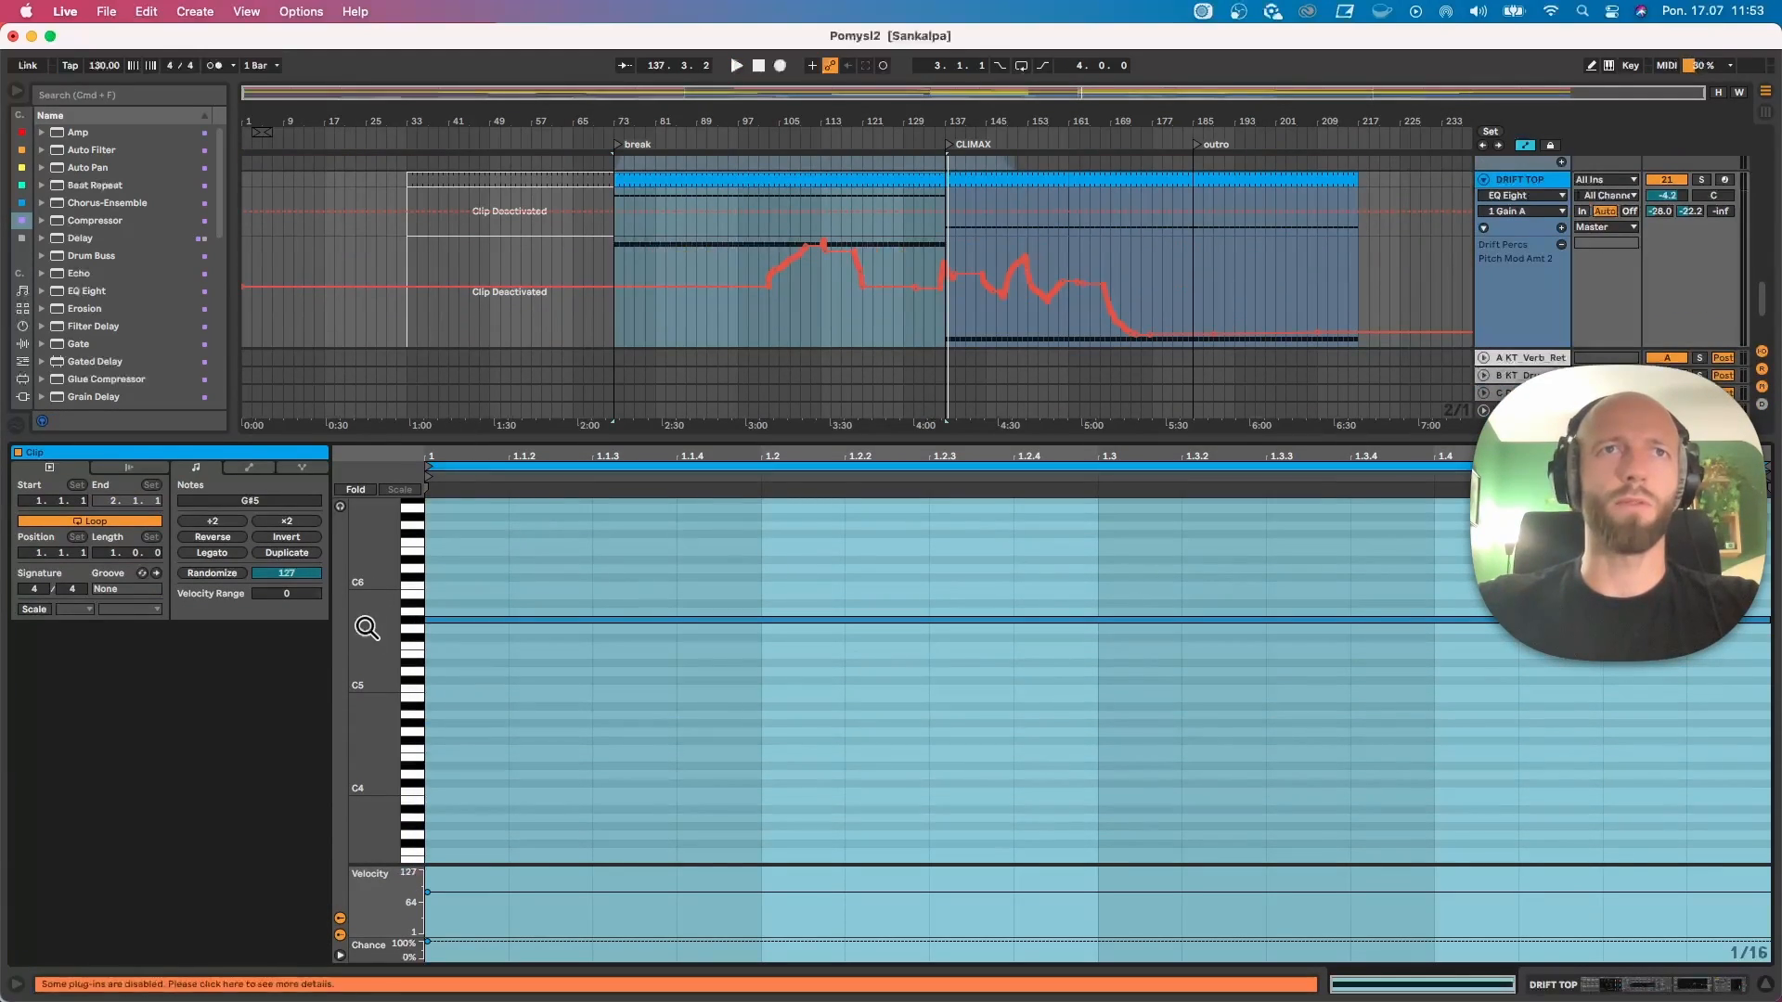
{"action": "left_click_drag", "start_coordinate": [367, 628], "coordinate": [366, 625]}
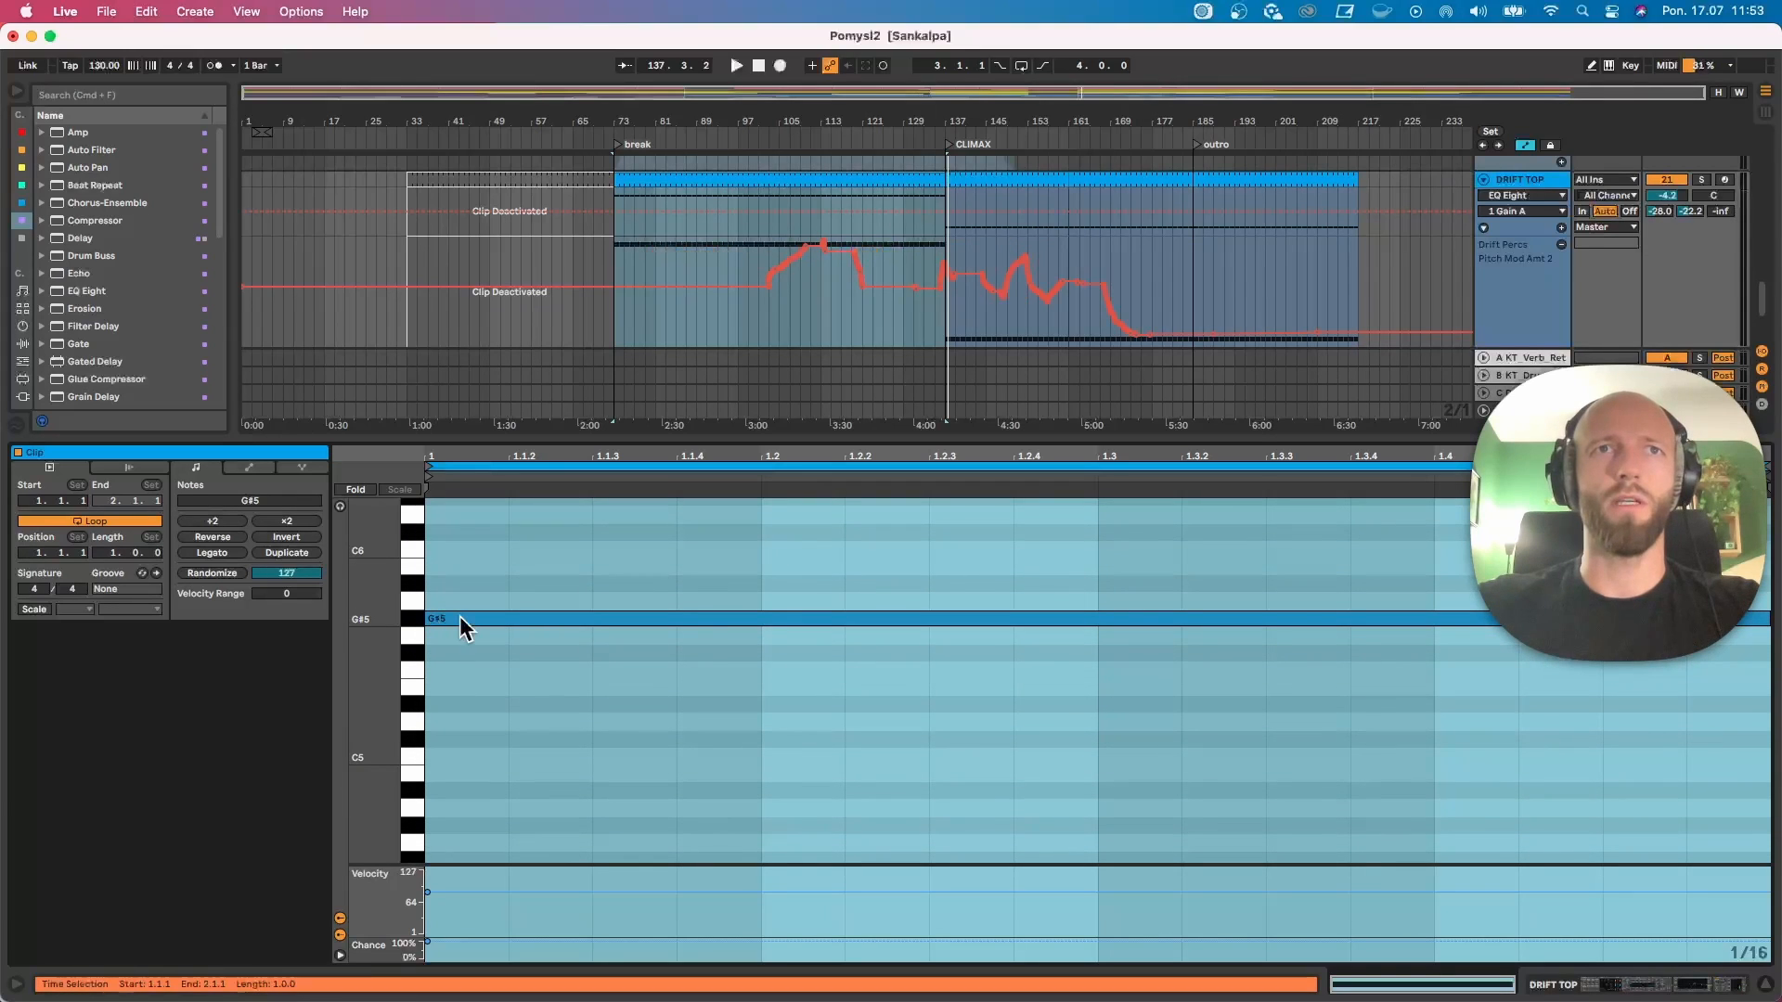
Step: Open the DRIFT TOP clip at the start of the climax to compare its note, then shrink the clip editor and fold the track
{"action": "left_click", "coordinate": [980, 180]}
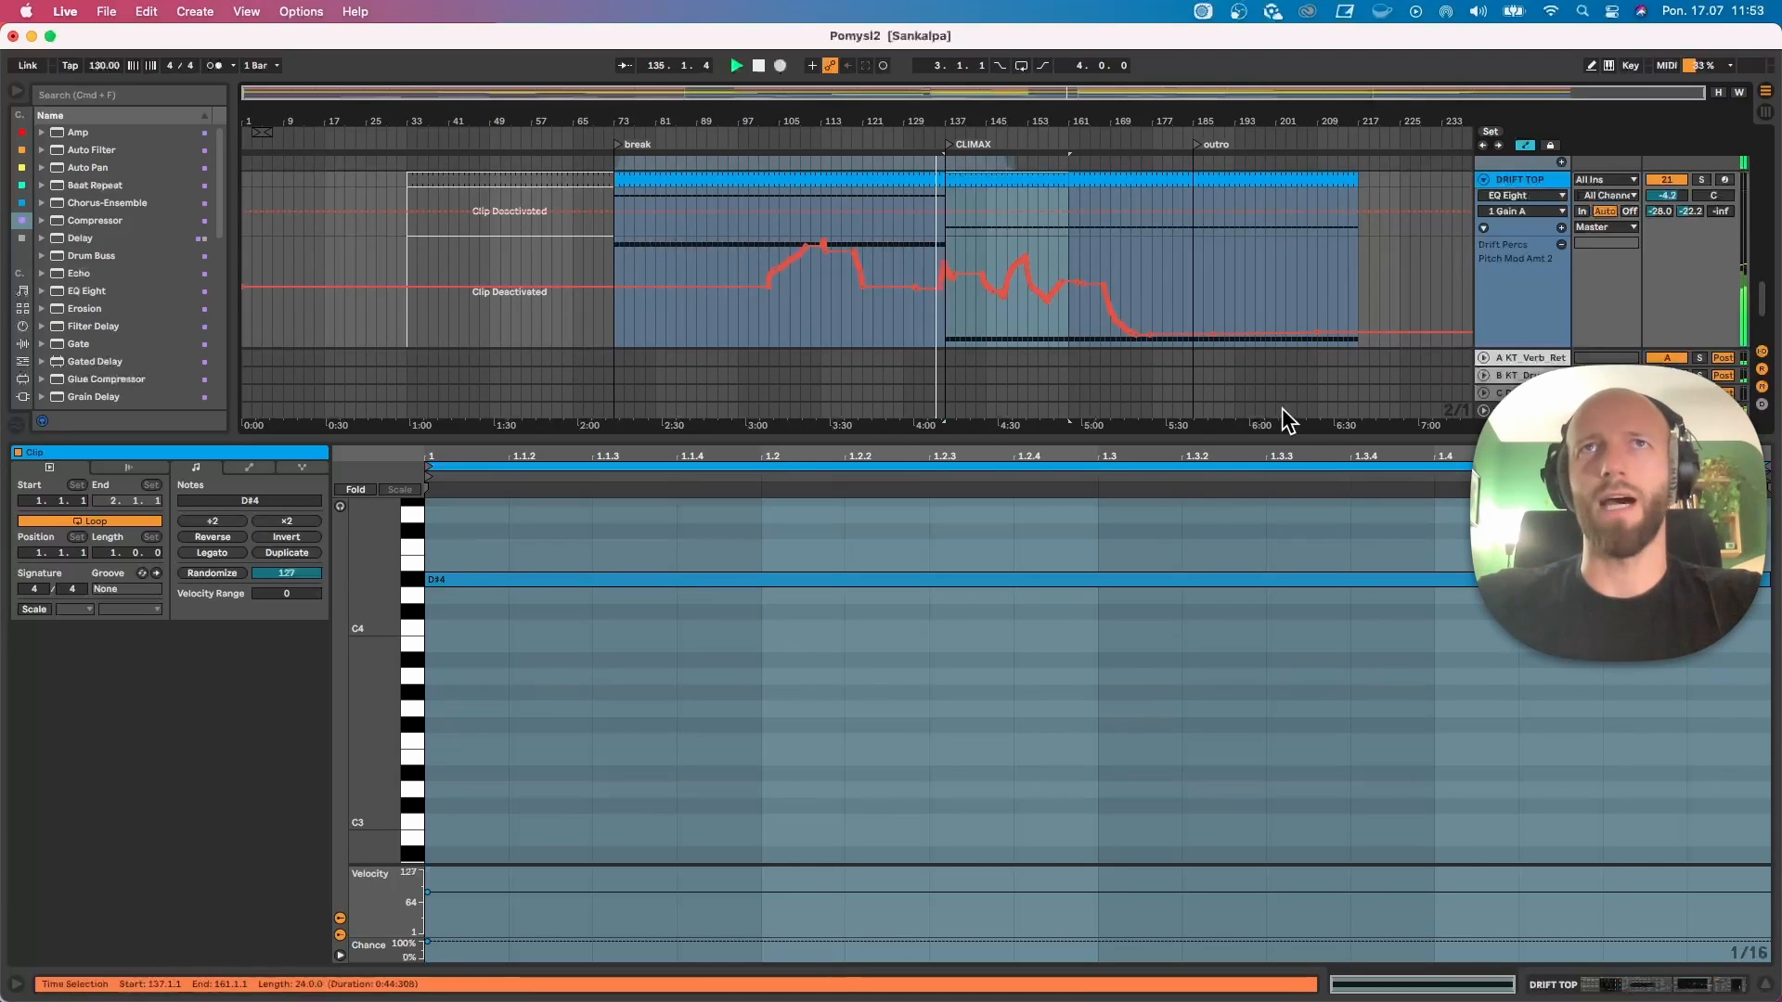
{"action": "left_click_drag", "start_coordinate": [1412, 455], "coordinate": [1432, 739]}
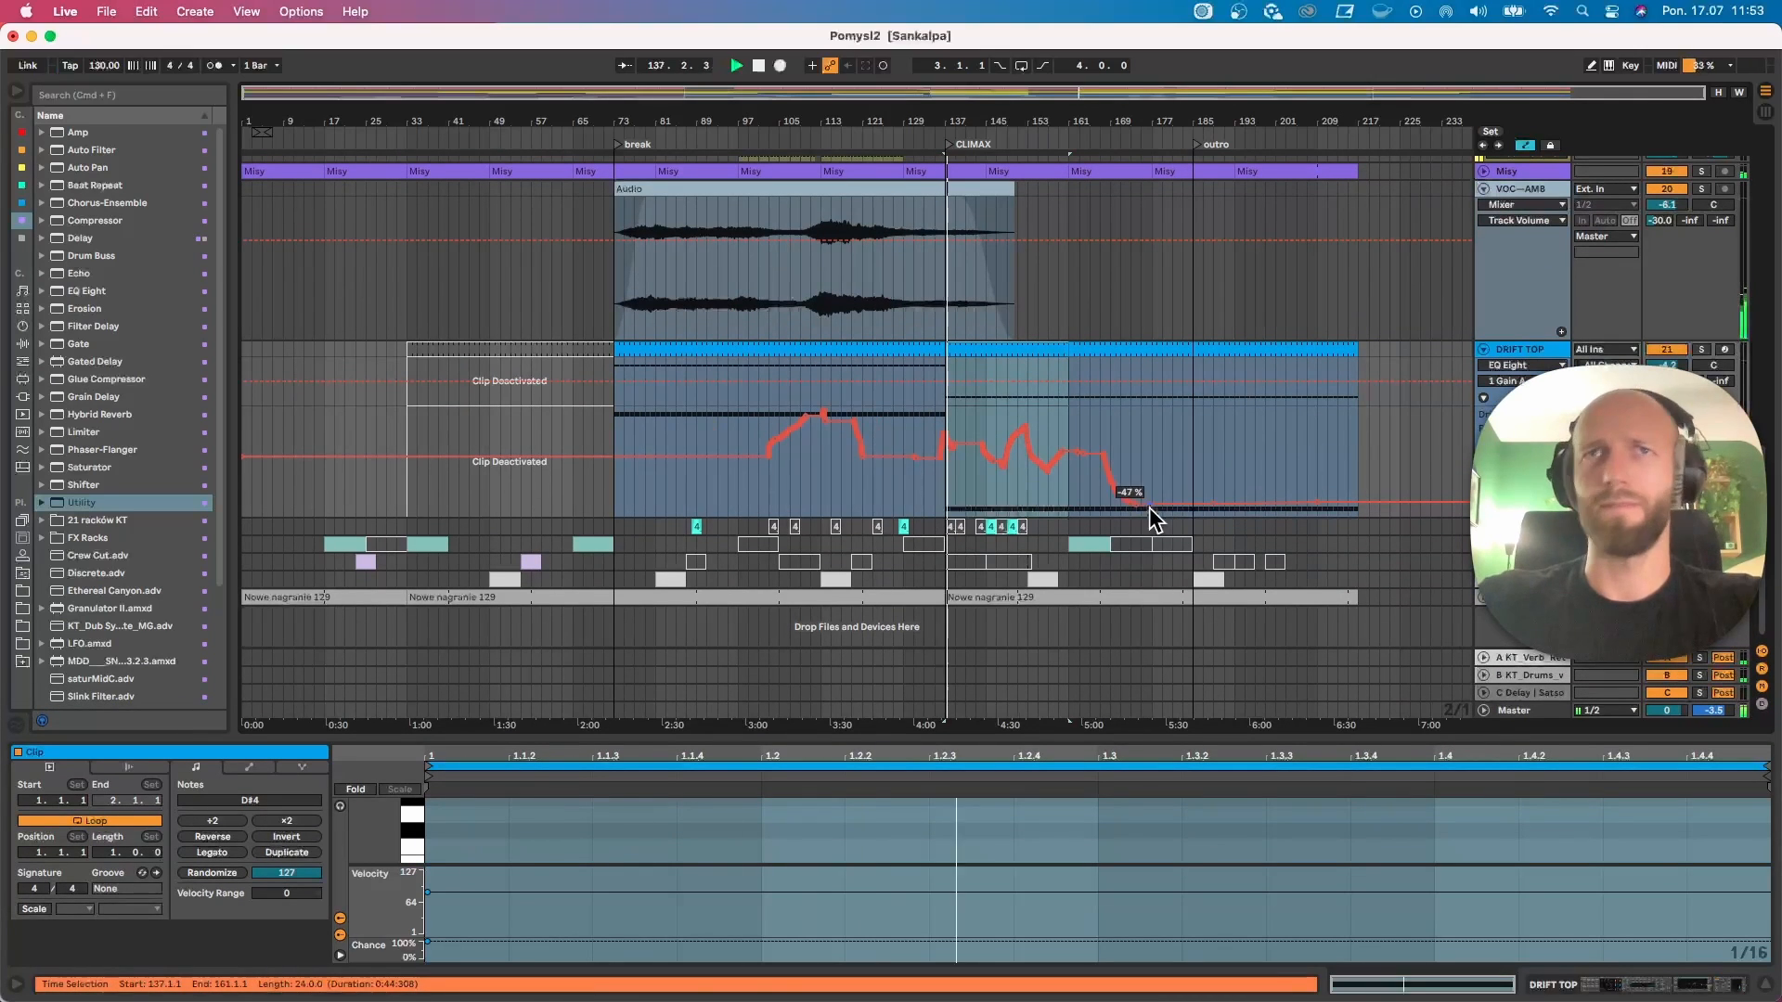
{"action": "left_click", "coordinate": [1485, 349]}
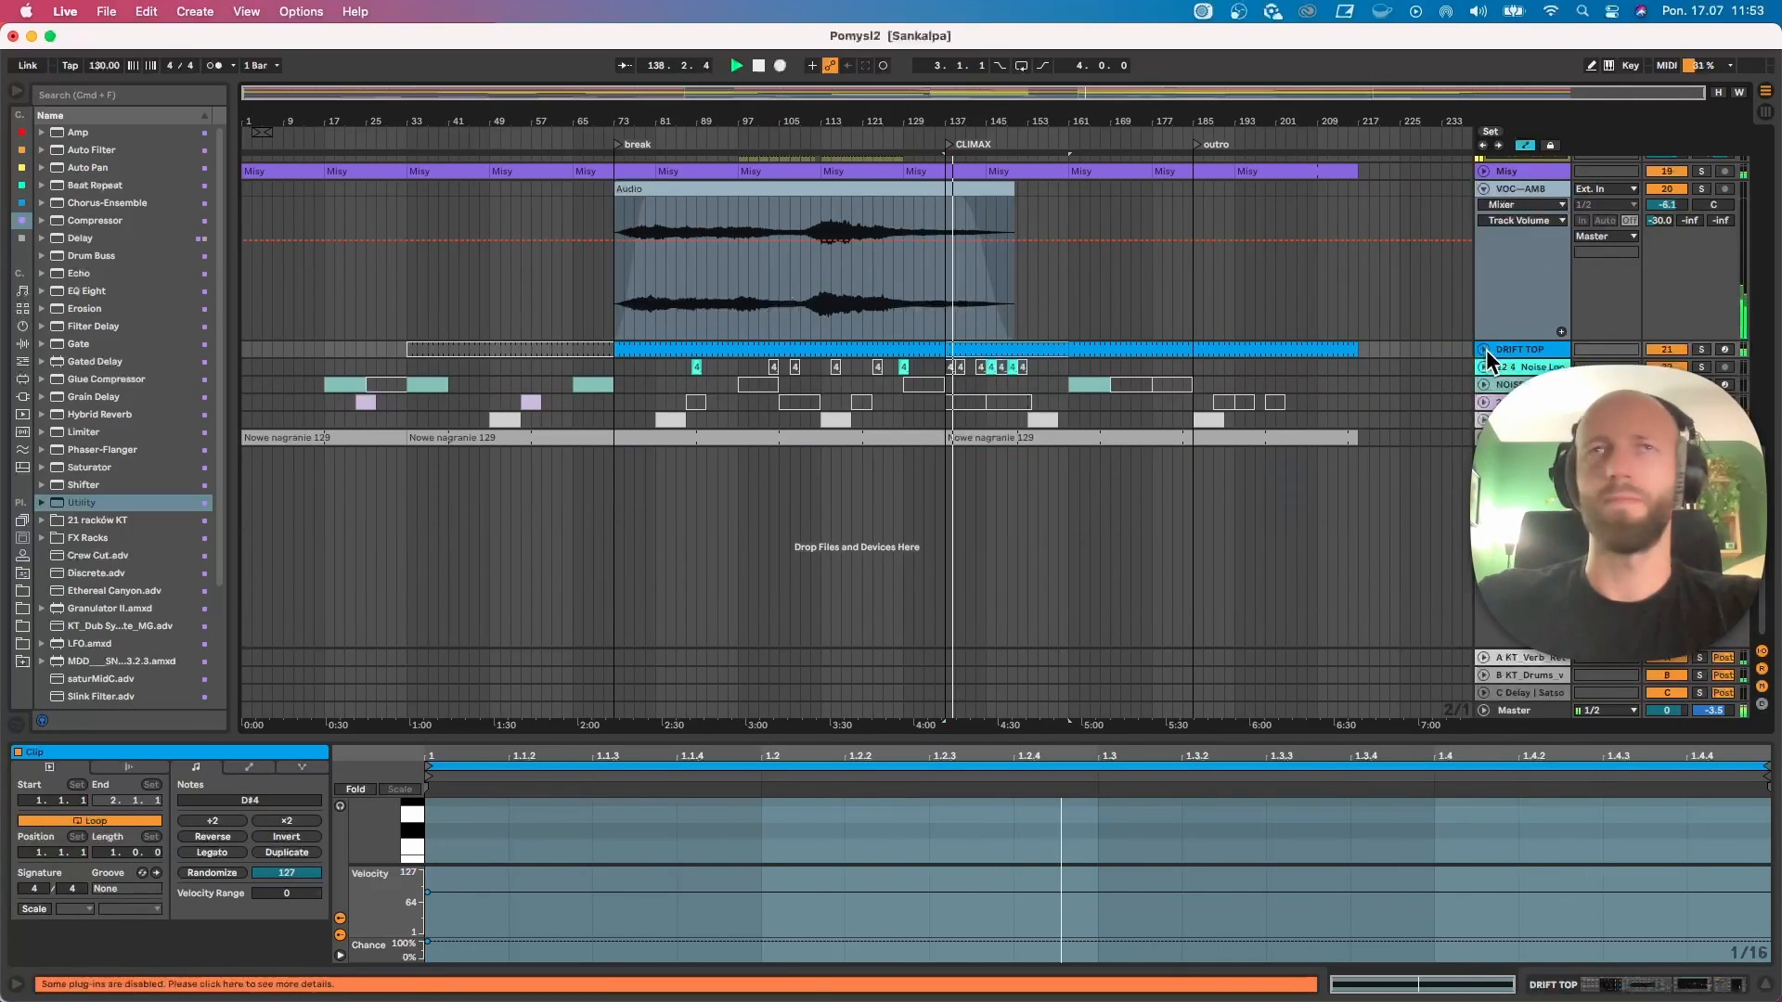
Step: Listen to the RK_DT6 hi-hat loop track in solo during the climax and return to the full mix
{"action": "scroll", "coordinate": [1490, 381], "scroll_direction": "up", "scroll_amount": 5}
{"action": "scroll", "coordinate": [1127, 334], "scroll_direction": "up", "scroll_amount": 5}
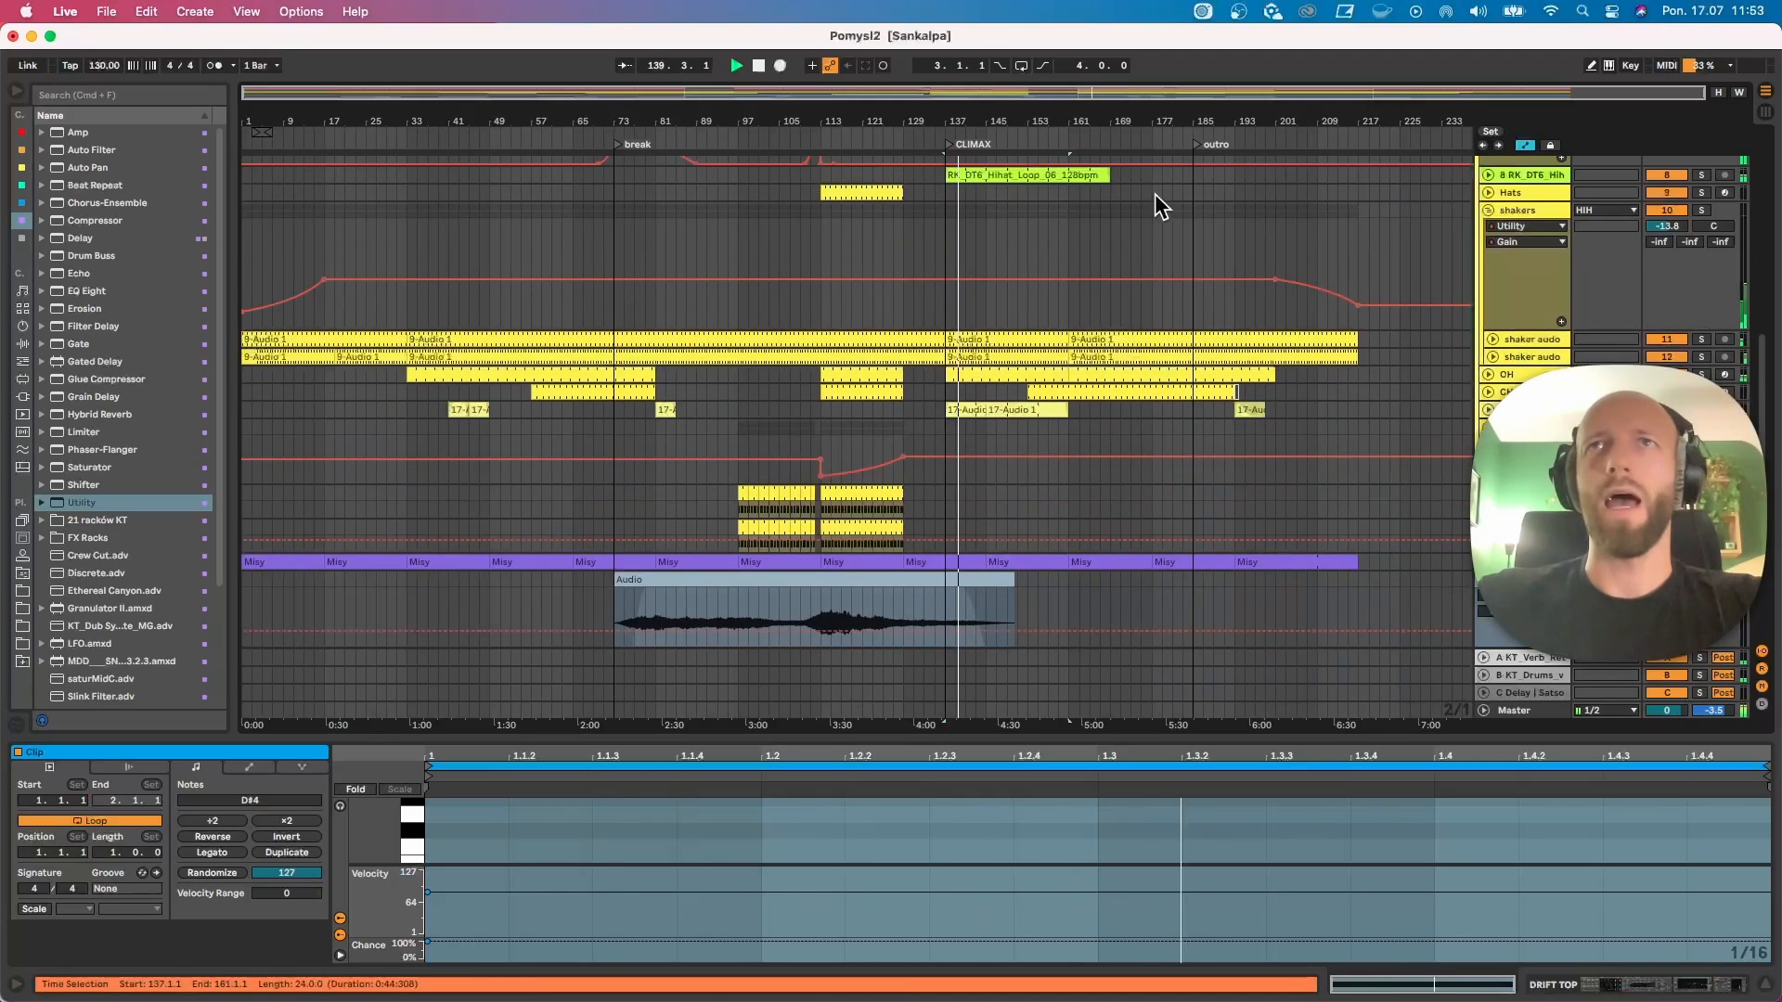
{"action": "left_click", "coordinate": [1703, 256]}
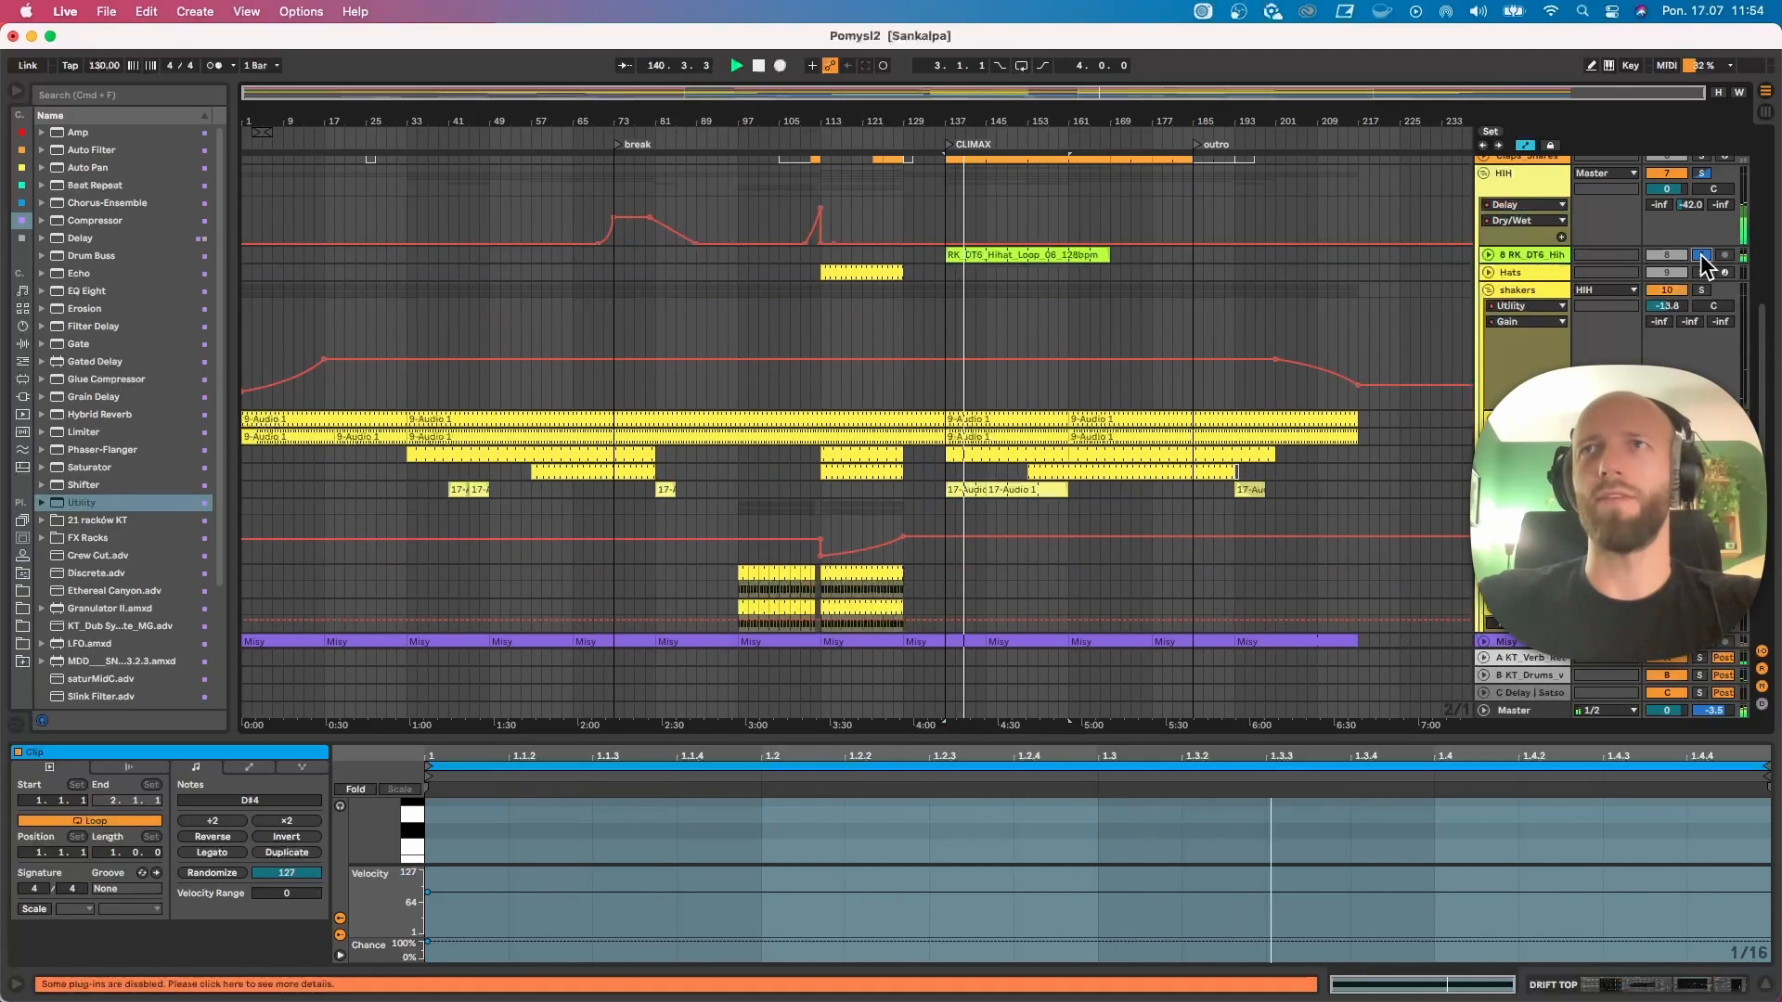
{"action": "left_click", "coordinate": [1701, 254]}
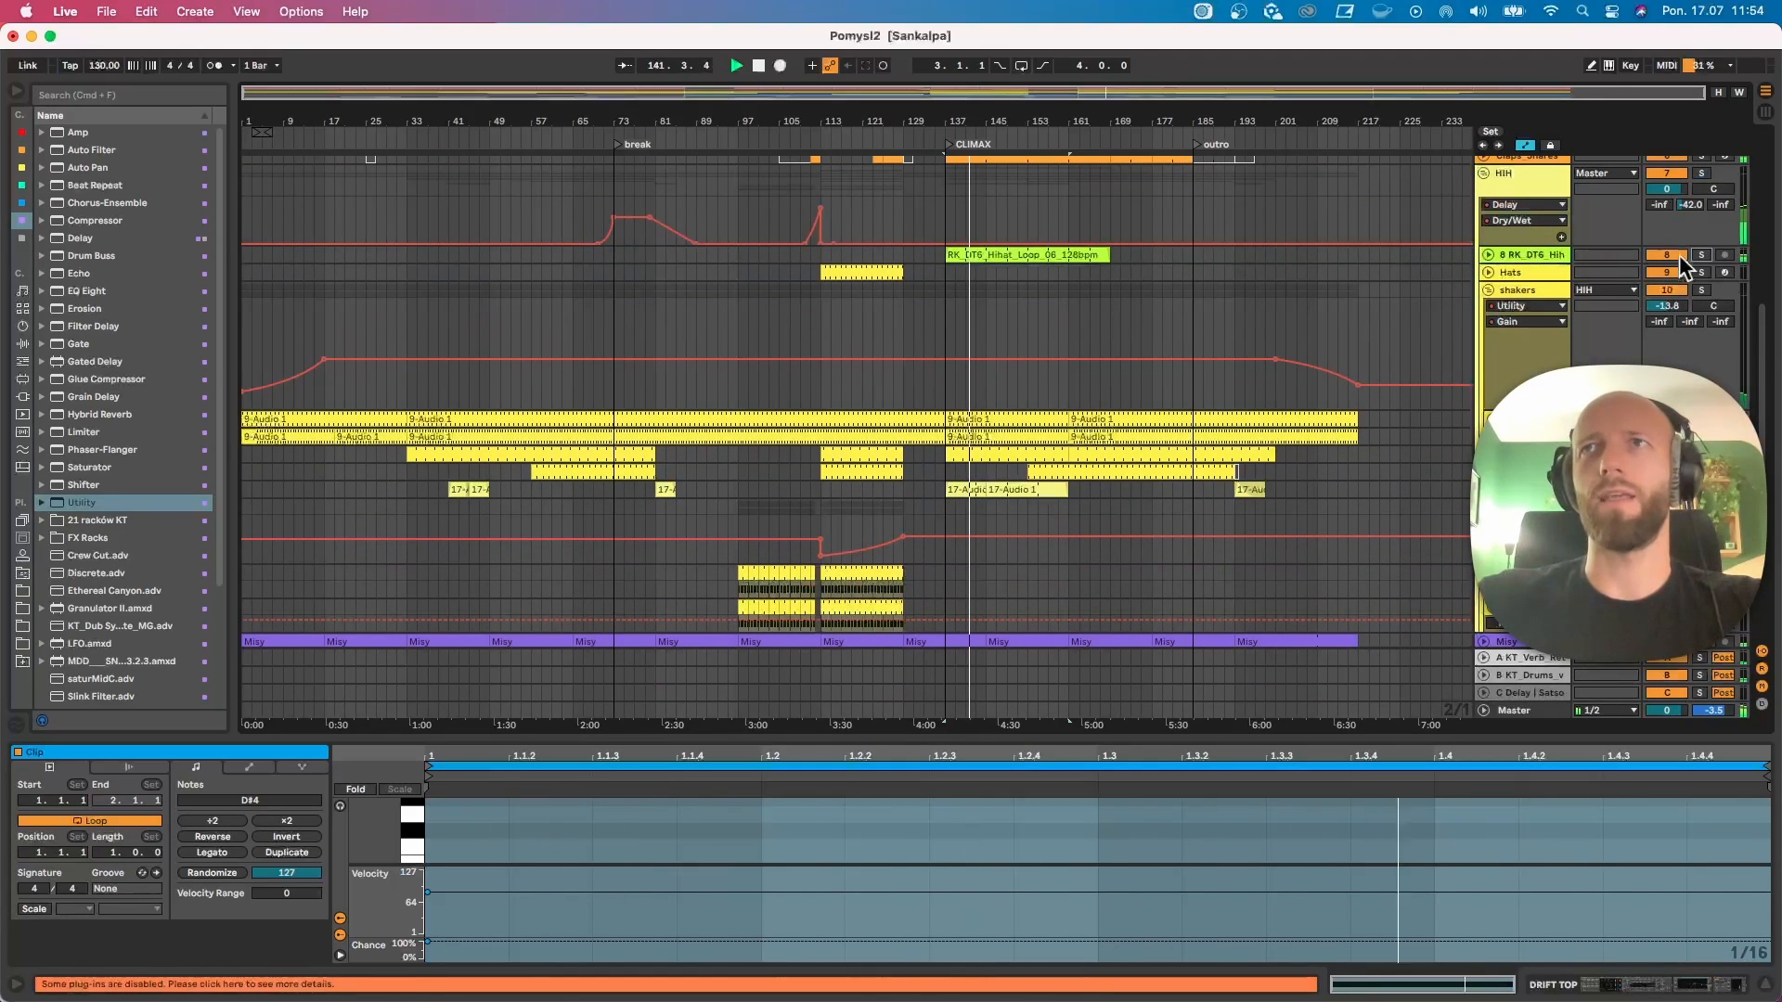
{"action": "right_click", "coordinate": [1228, 300]}
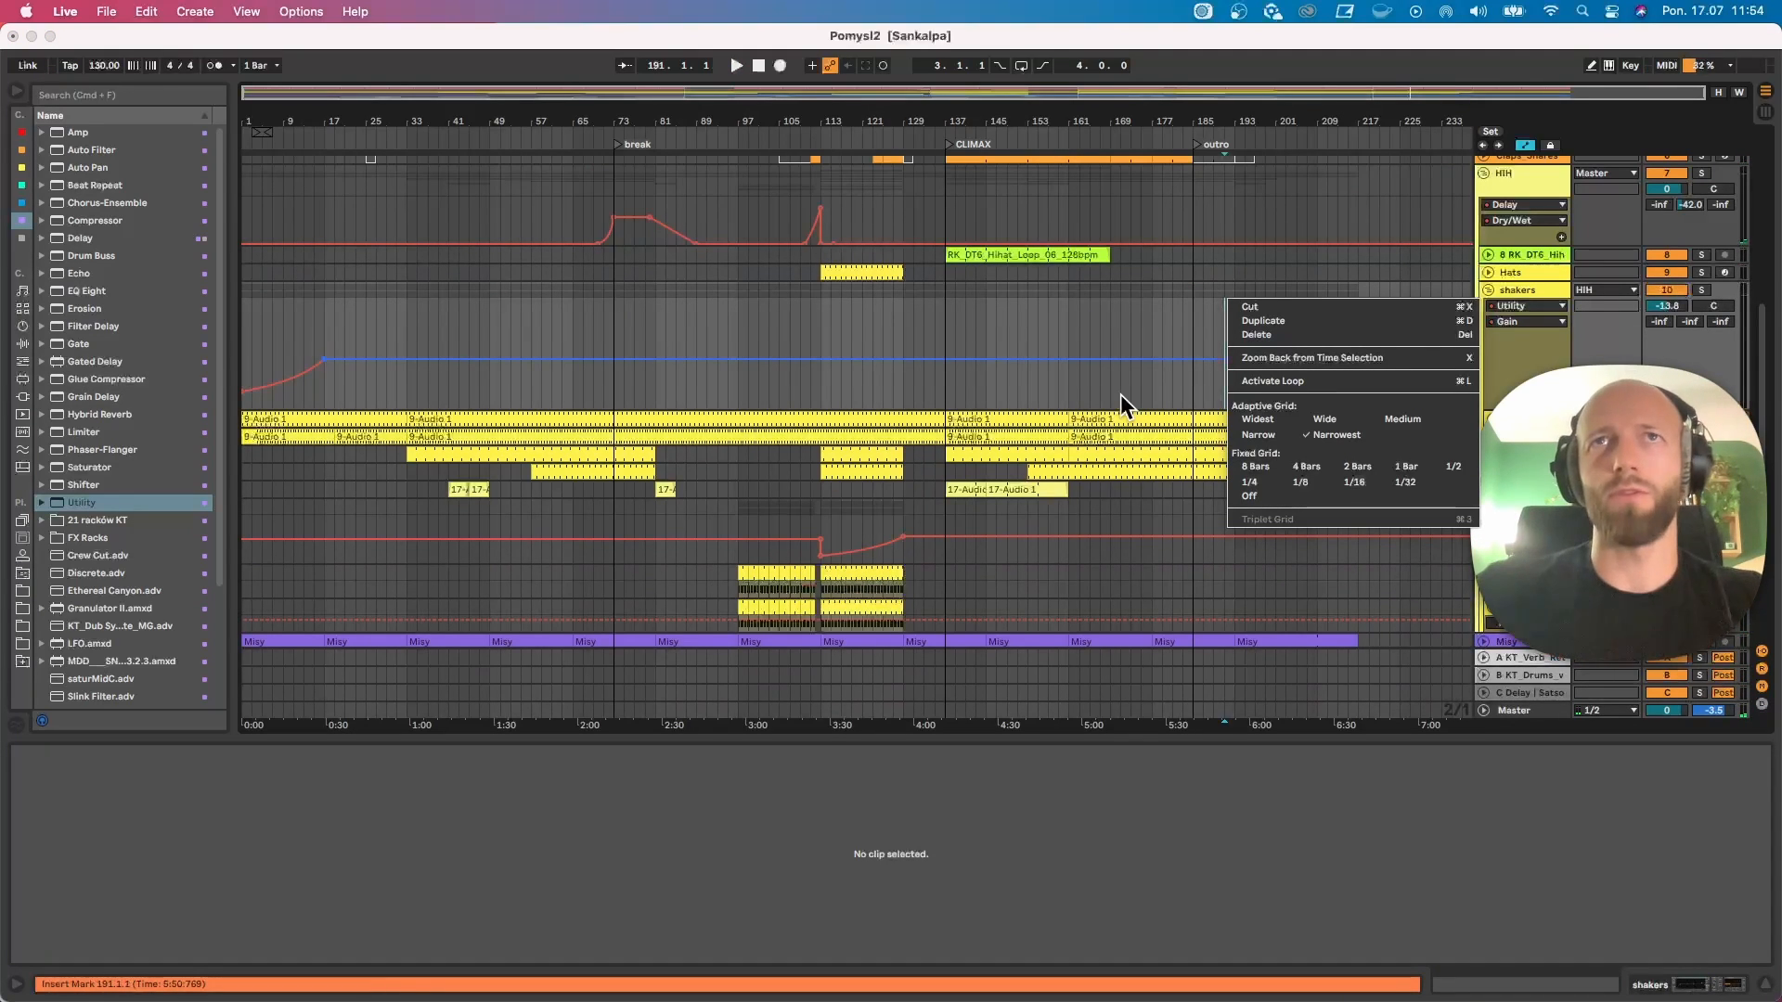
{"action": "key", "text": "Escape"}
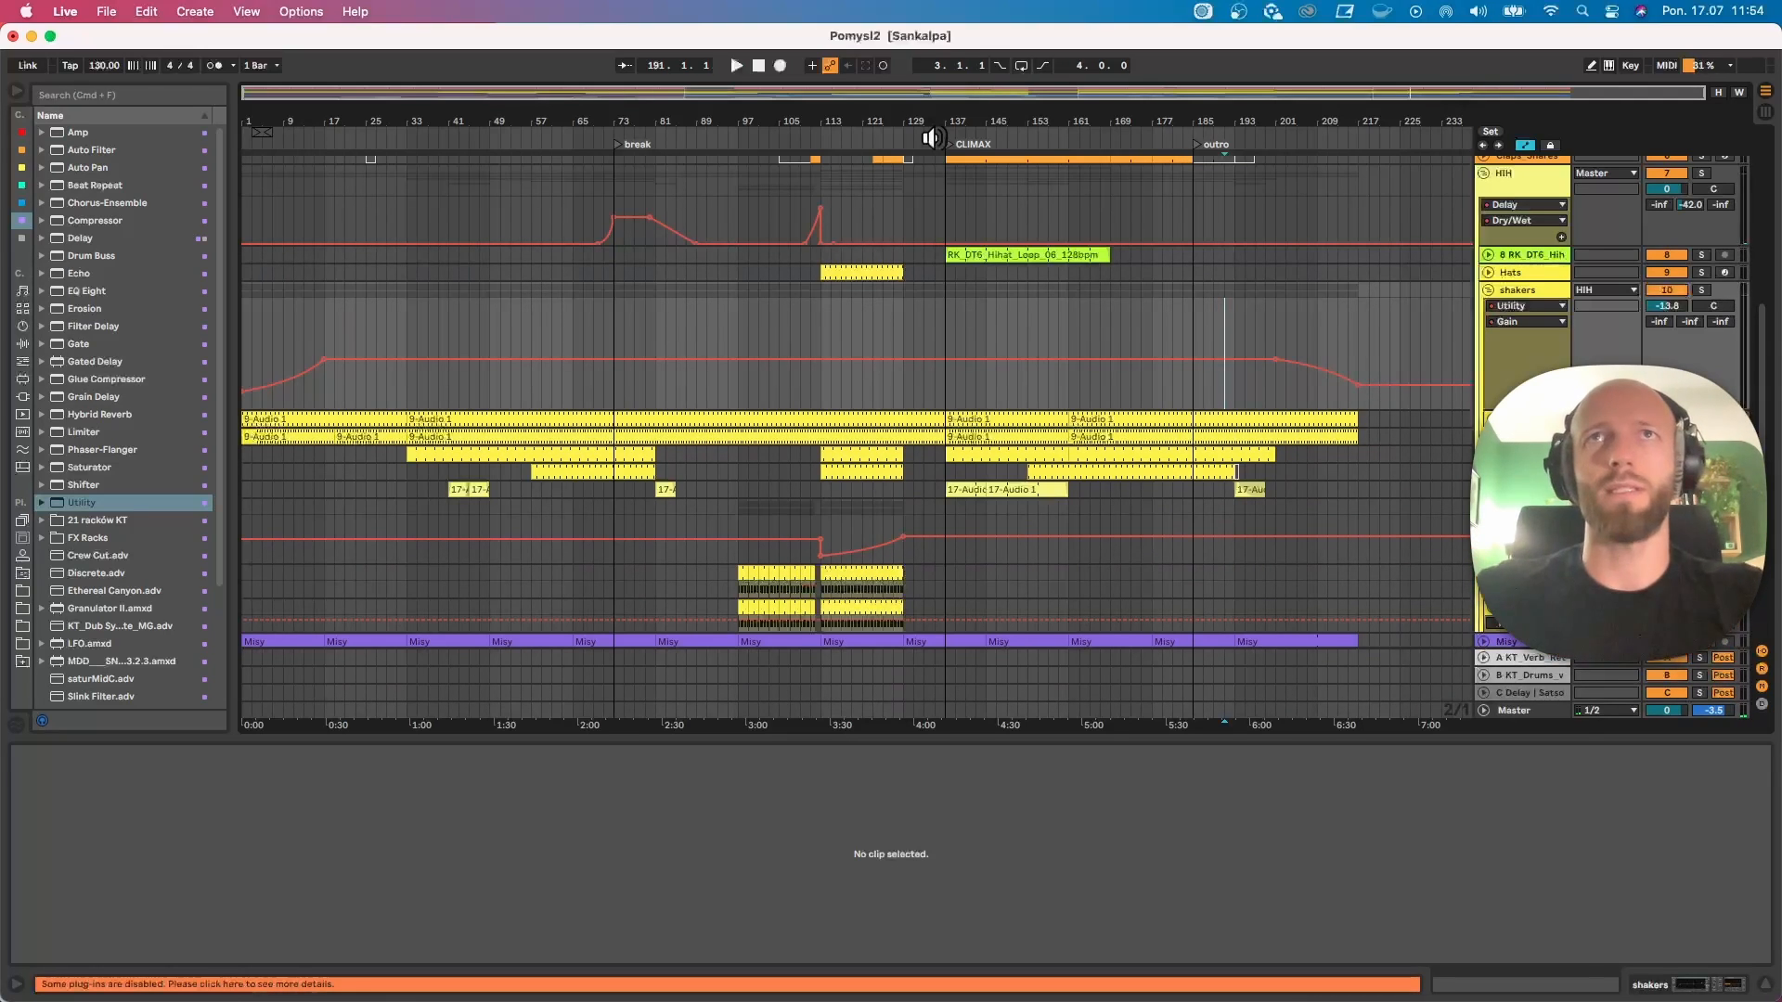
Step: Restart playback just before the CLIMAX locator and select the bassline clip spanning bars 137 to 153
{"action": "left_click", "coordinate": [933, 139]}
{"action": "scroll", "coordinate": [1093, 318], "scroll_direction": "up", "scroll_amount": 10}
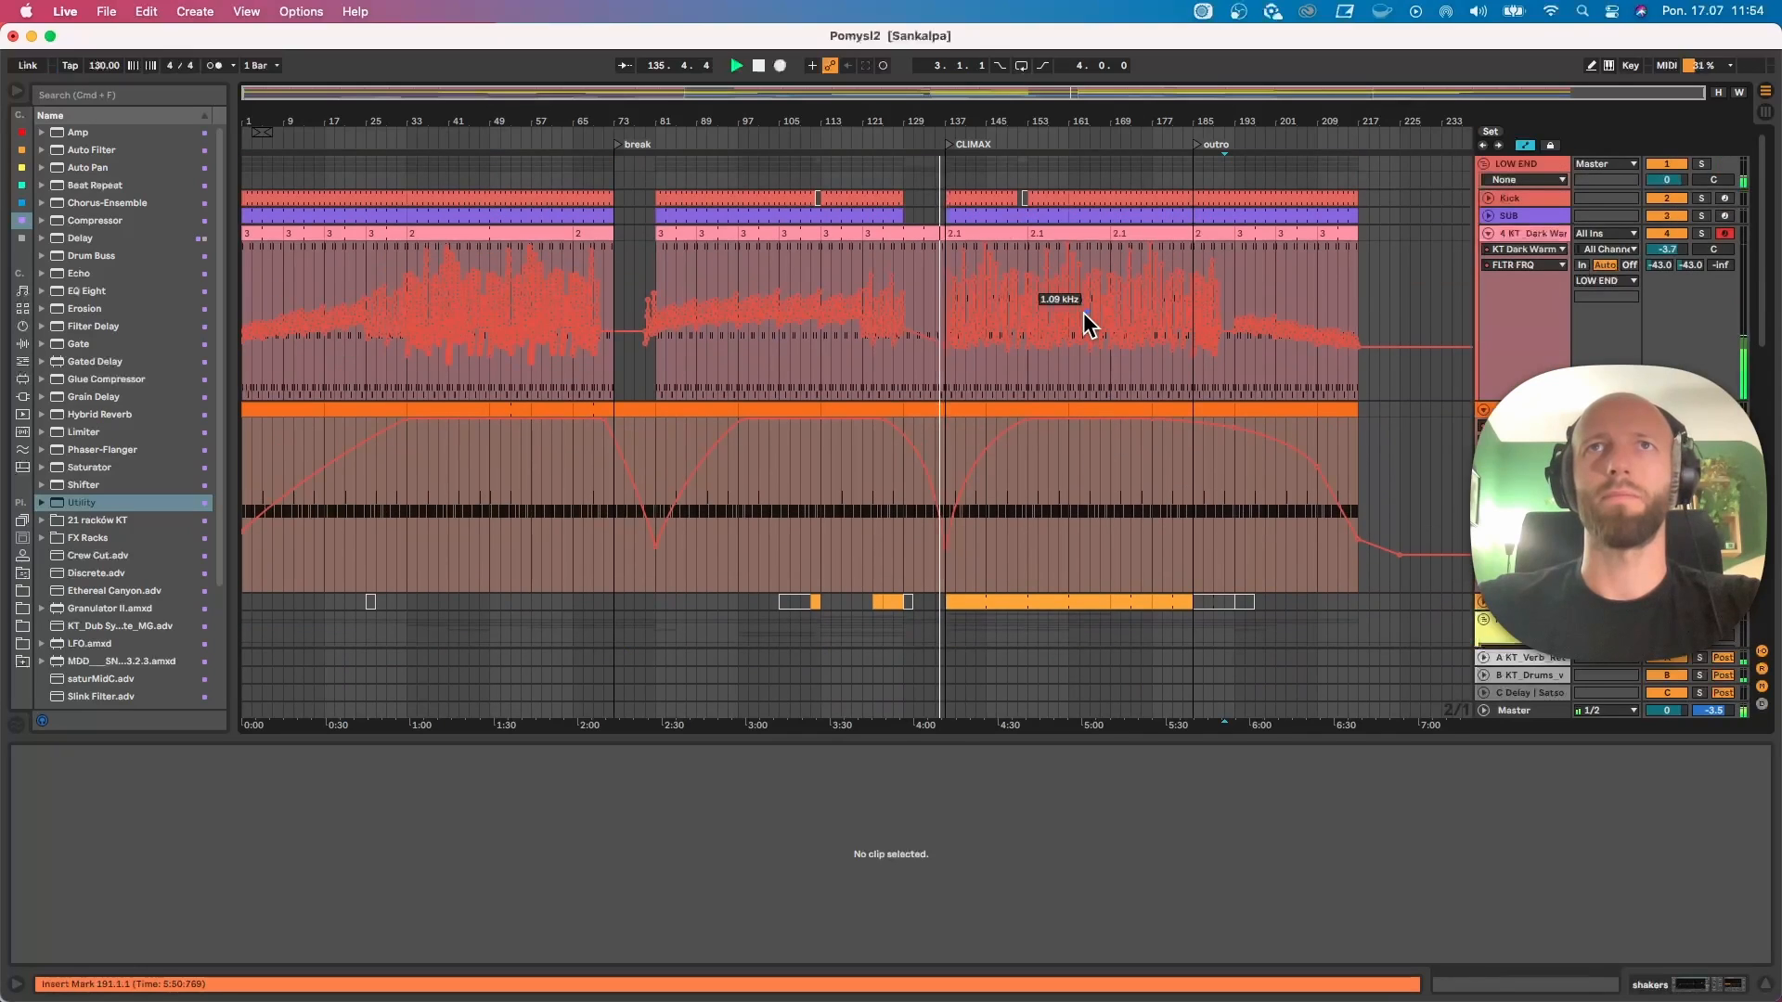
{"action": "left_click", "coordinate": [1488, 234]}
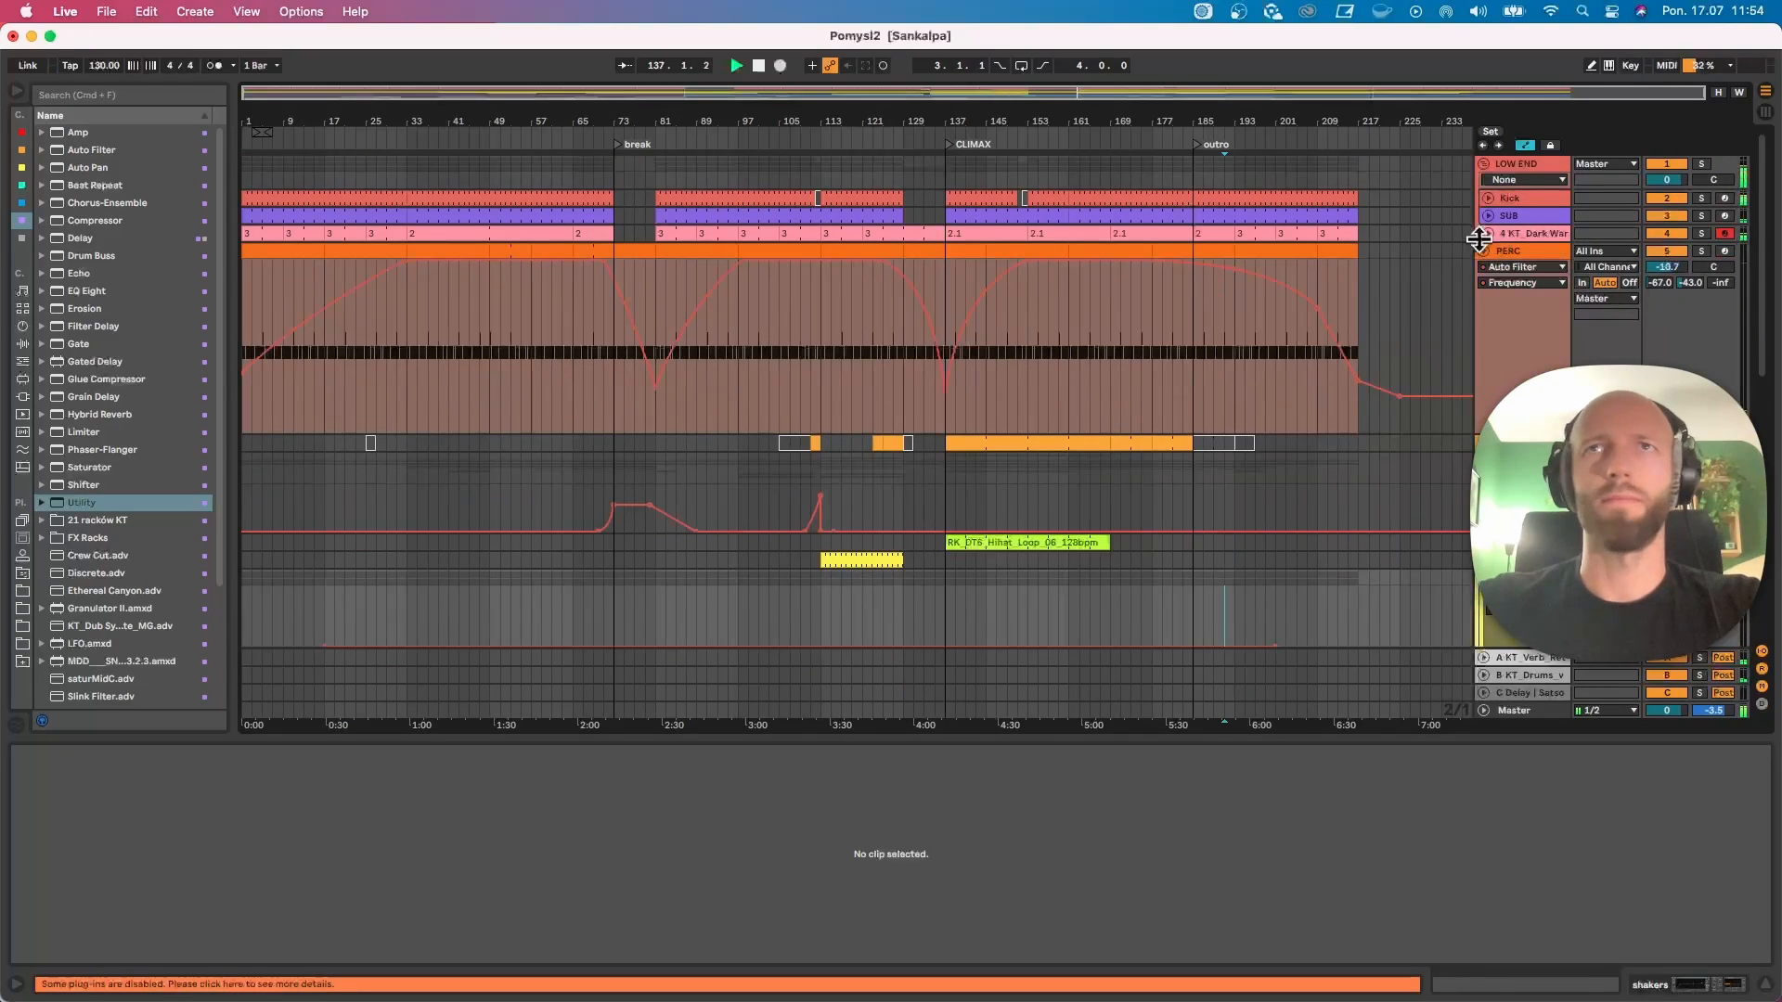
{"action": "left_click", "coordinate": [1488, 234]}
{"action": "left_click", "coordinate": [983, 233]}
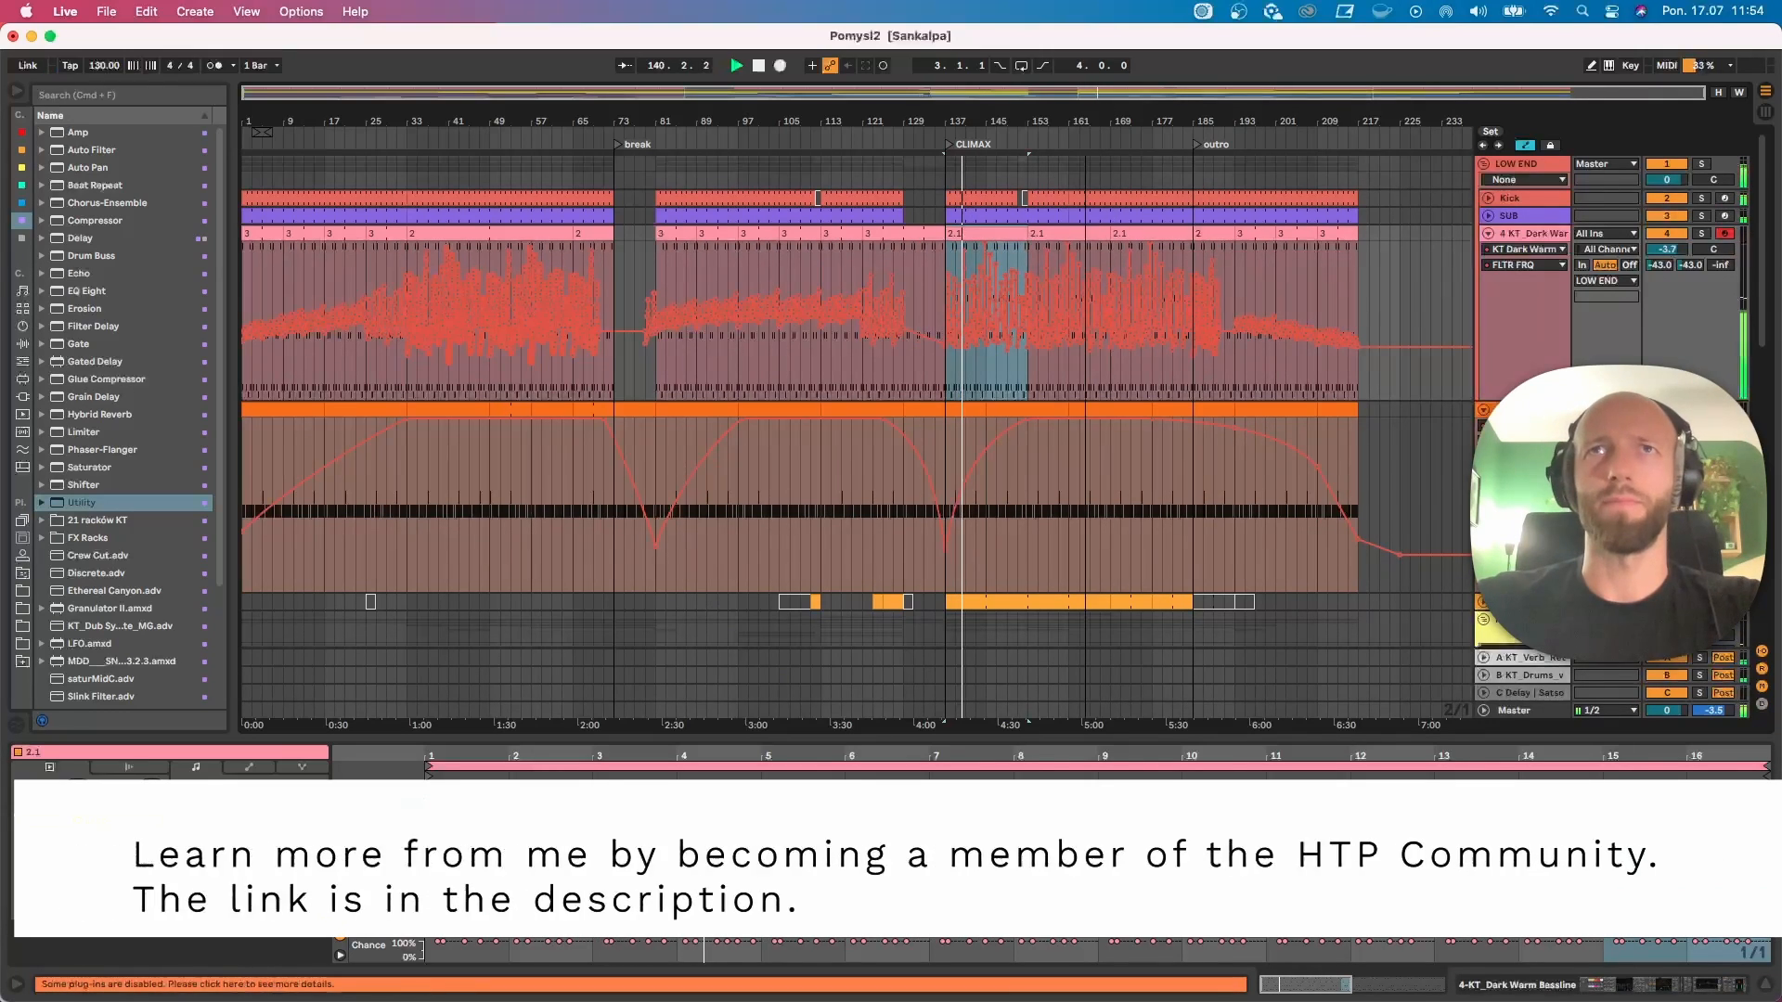
Step: Listen to the Claps_Snares track in solo during the climax and return to the full mix
{"action": "scroll", "coordinate": [1081, 442], "scroll_direction": "down", "scroll_amount": 4}
{"action": "scroll", "coordinate": [1079, 443], "scroll_direction": "down", "scroll_amount": 4}
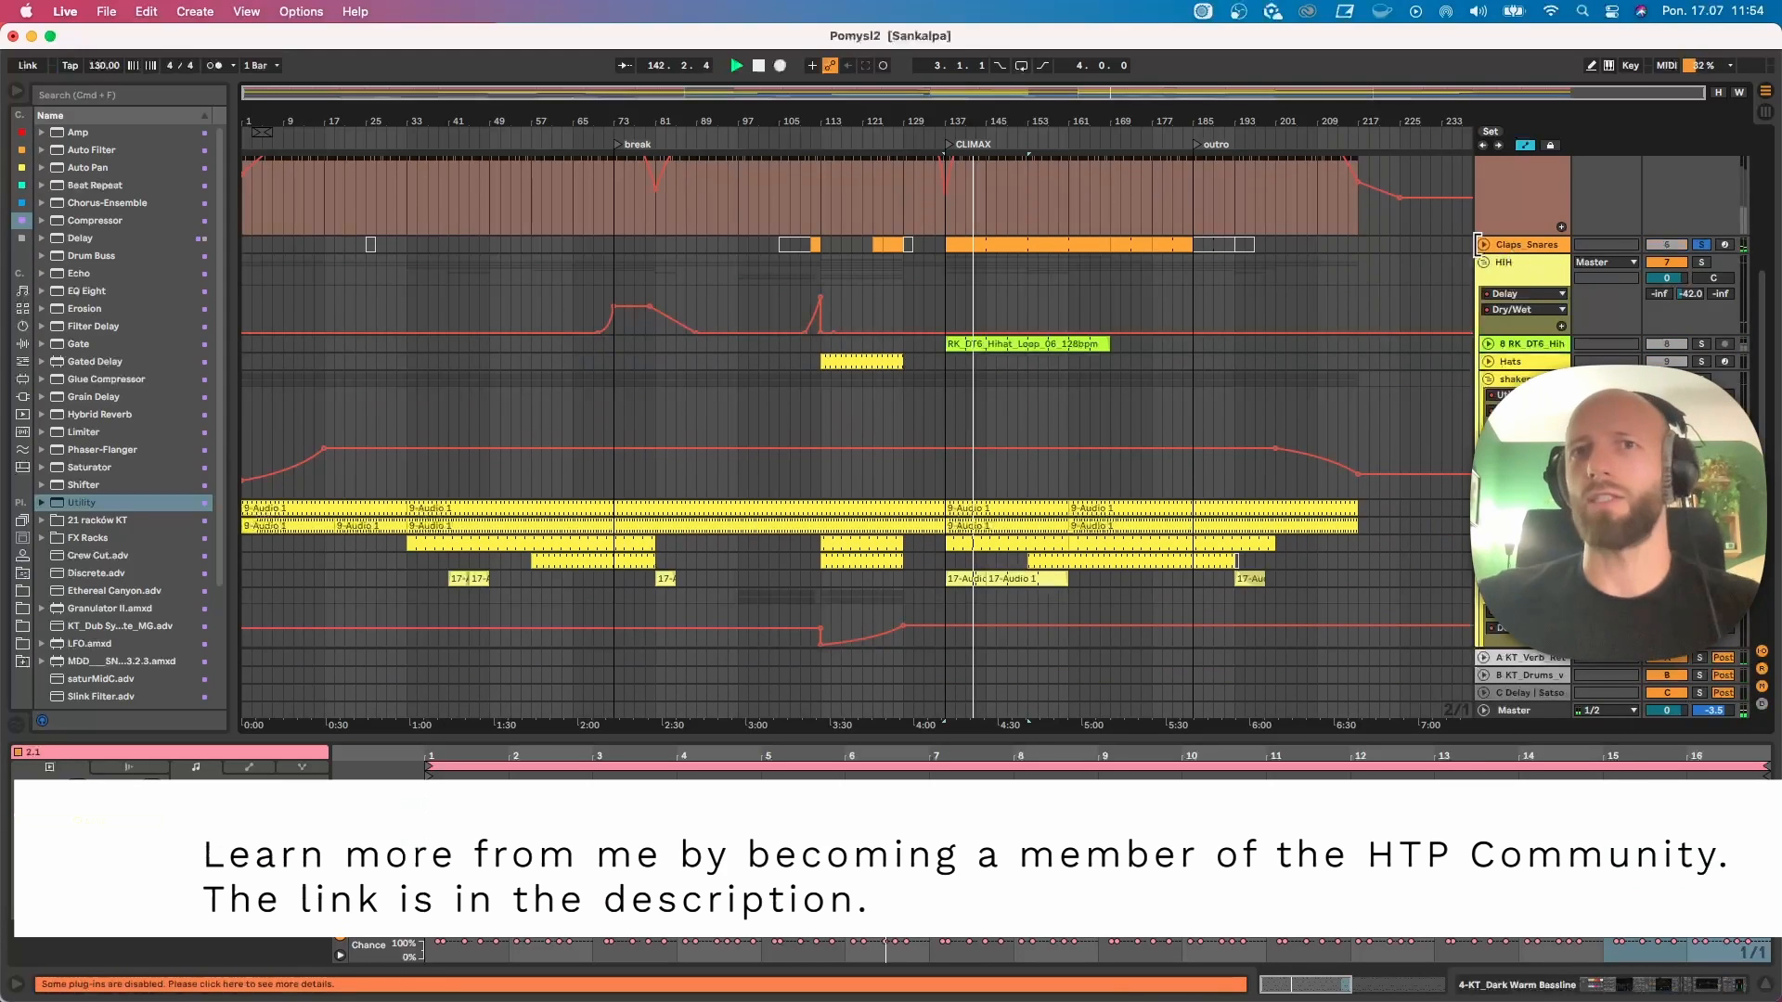
{"action": "left_click", "coordinate": [1666, 245]}
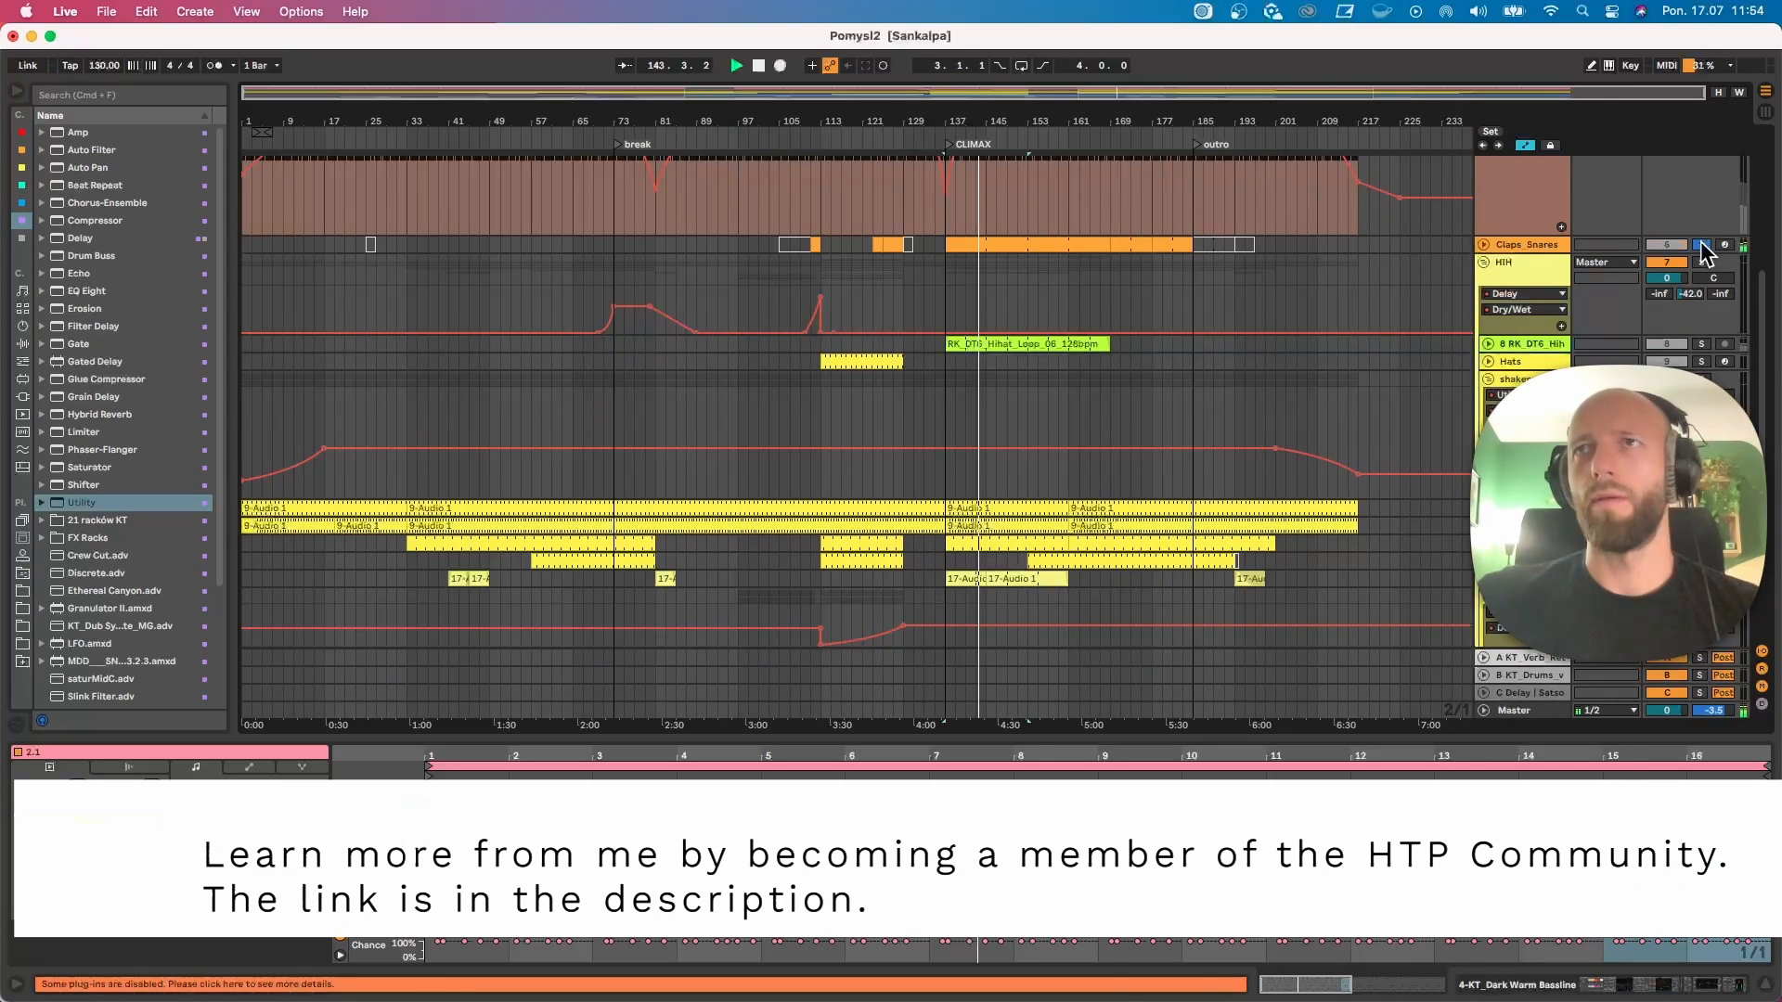
{"action": "left_click", "coordinate": [1663, 344]}
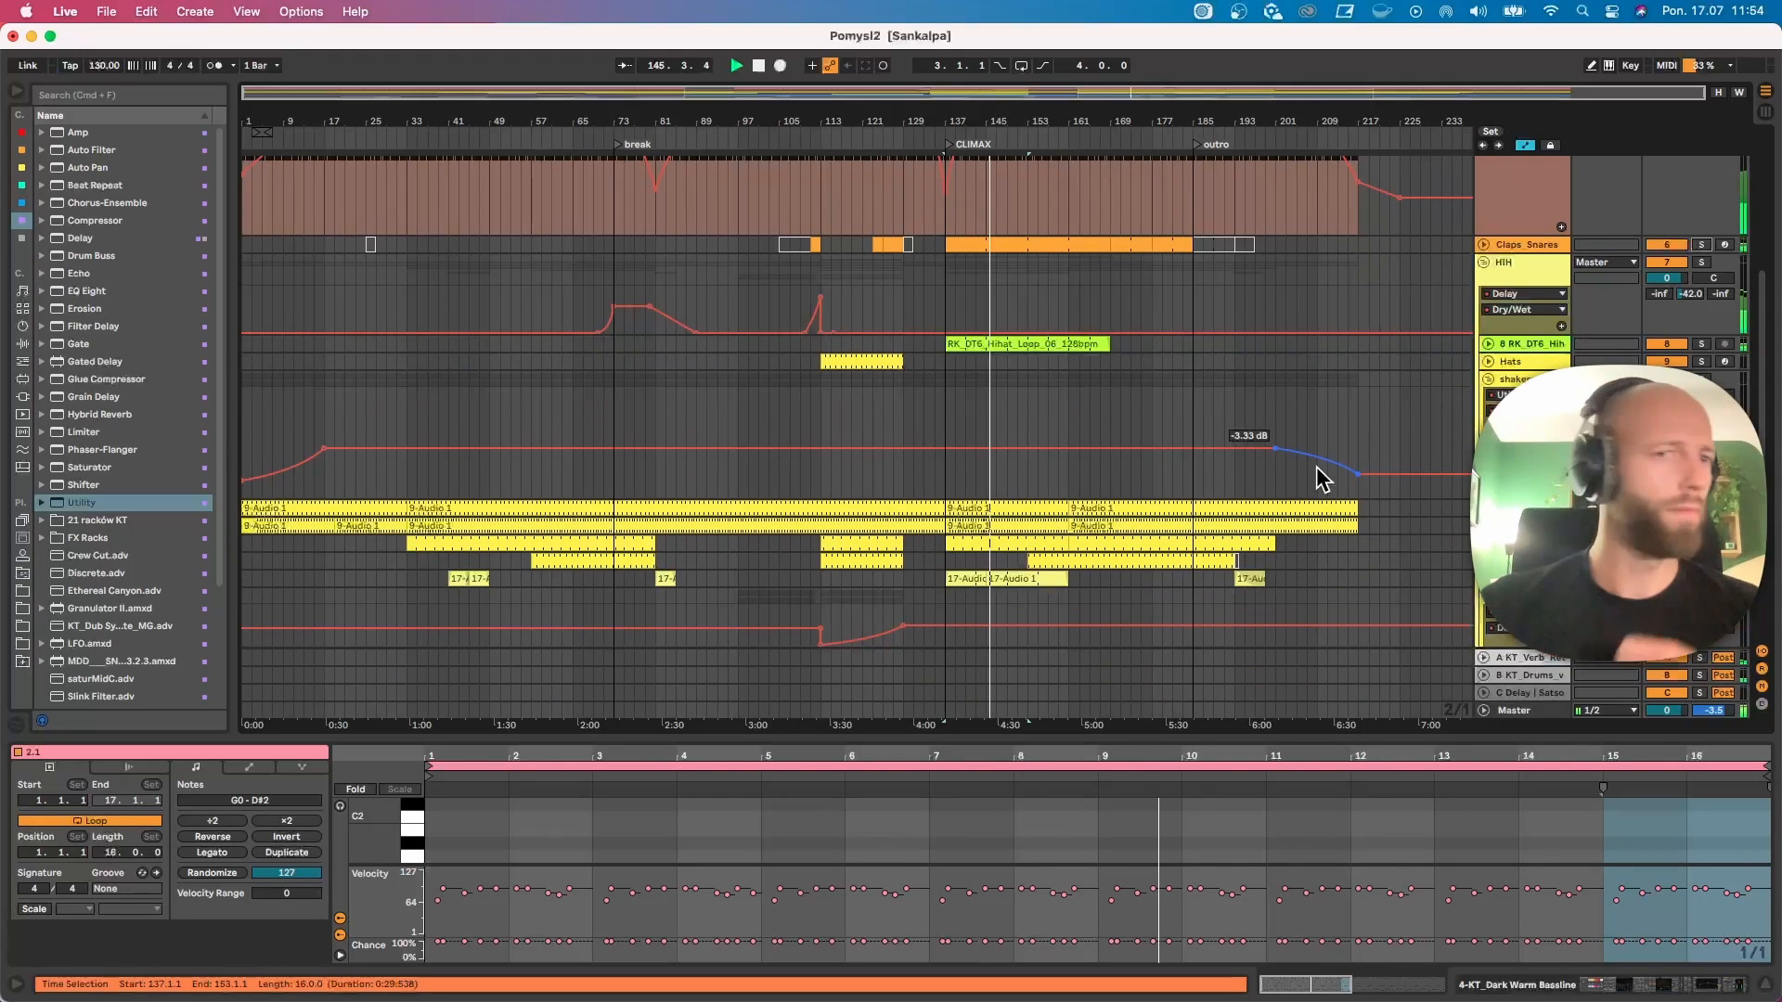
Step: Select the noise loop clips between bars 145 and 151 in the climax to inspect their waveforms
{"action": "scroll", "coordinate": [1083, 544], "scroll_direction": "down", "scroll_amount": 8}
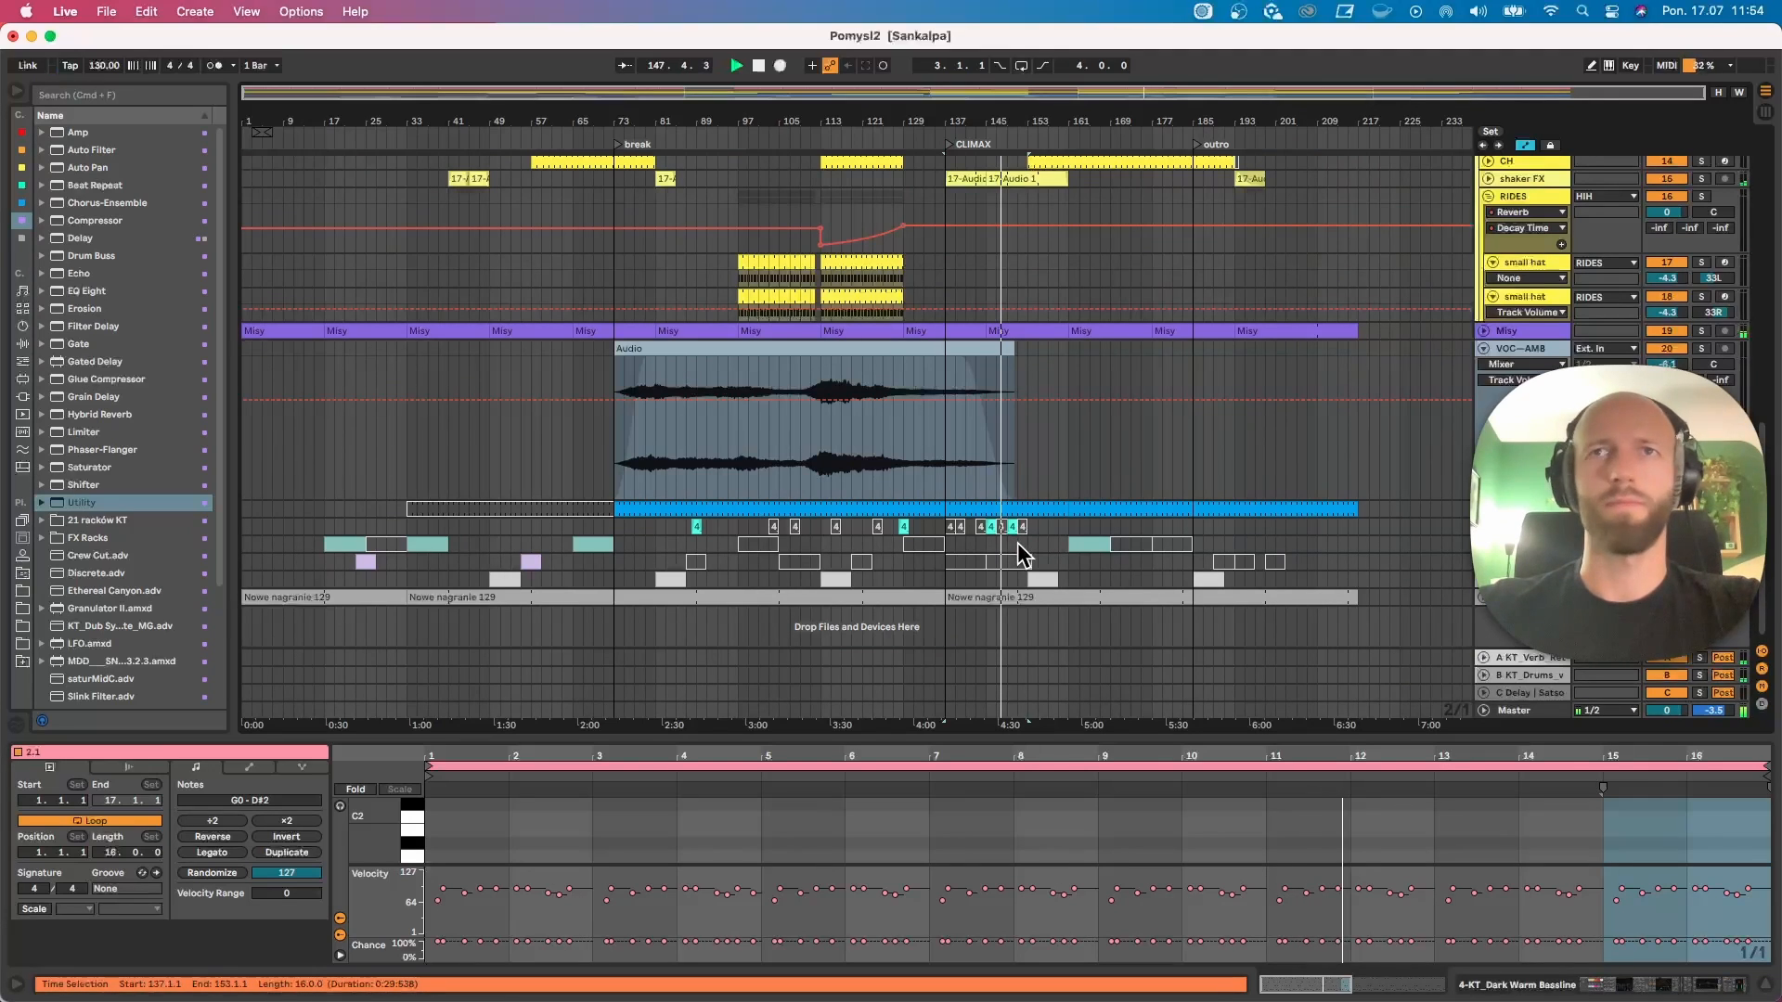
{"action": "left_click", "coordinate": [989, 527]}
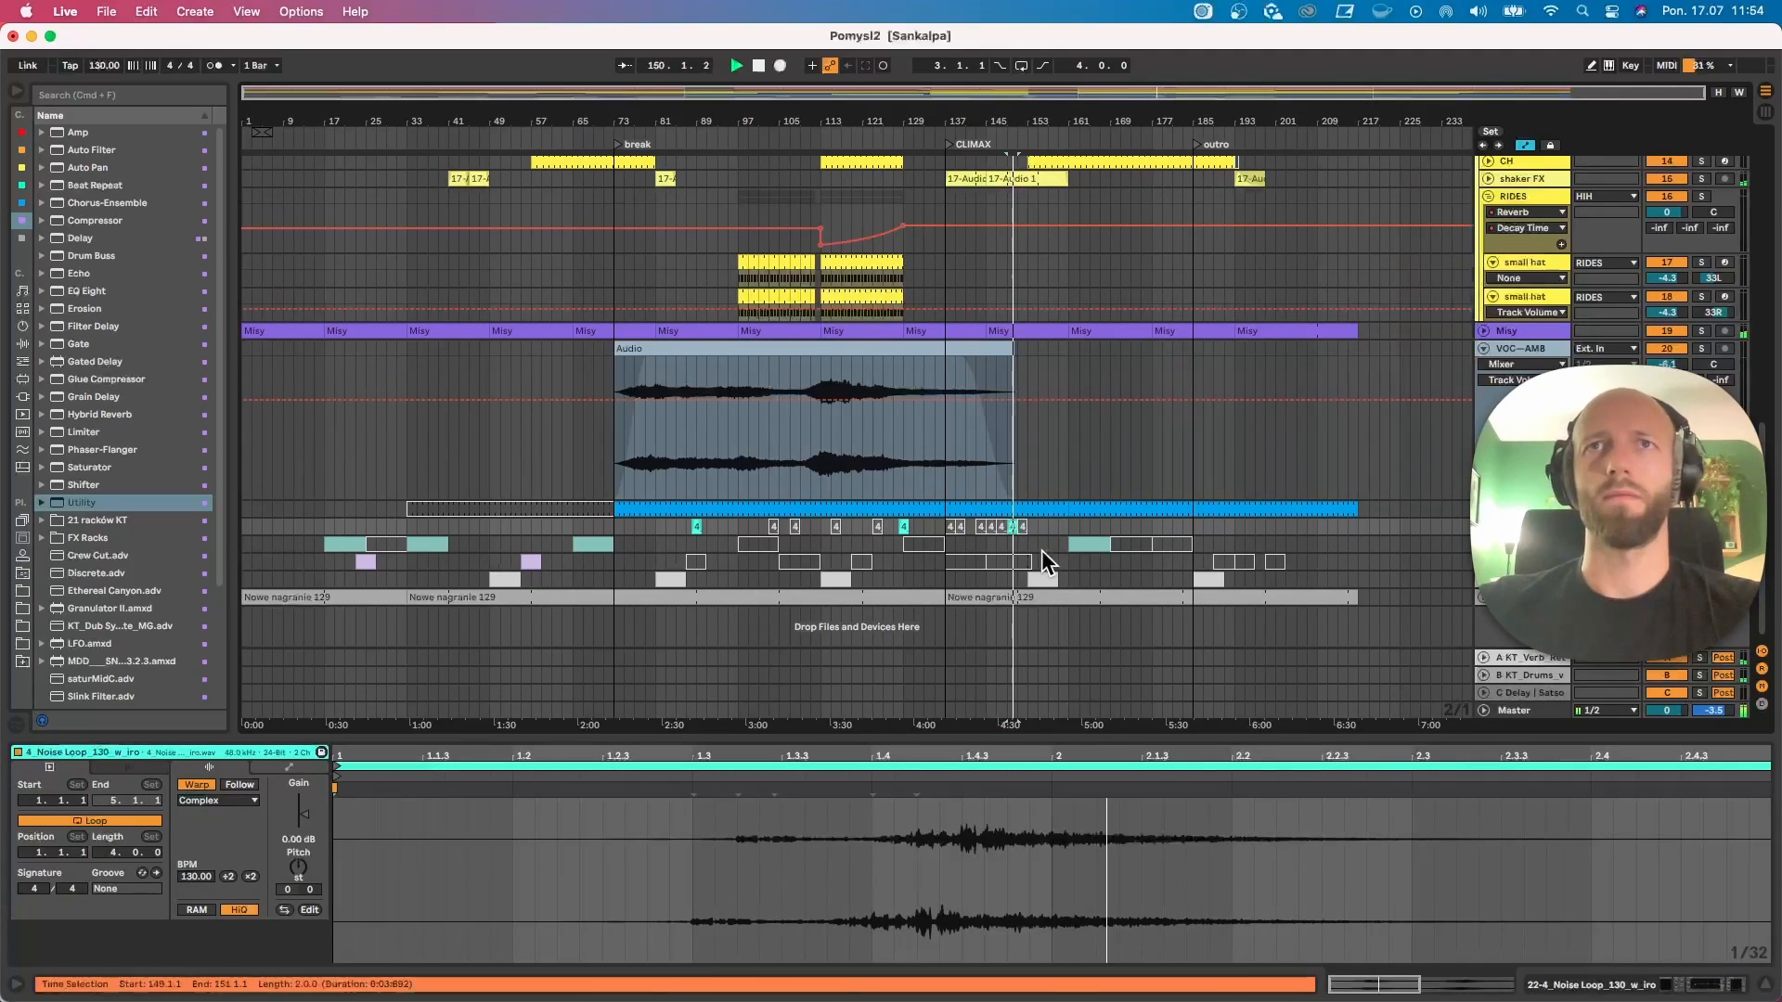
{"action": "left_click", "coordinate": [990, 527]}
Step: Examine how the kick, bass, percussion, hi-hat and atmosphere lanes change as the climax plays on from bar 151
{"action": "scroll", "coordinate": [1032, 587], "scroll_direction": "up", "scroll_amount": 12}
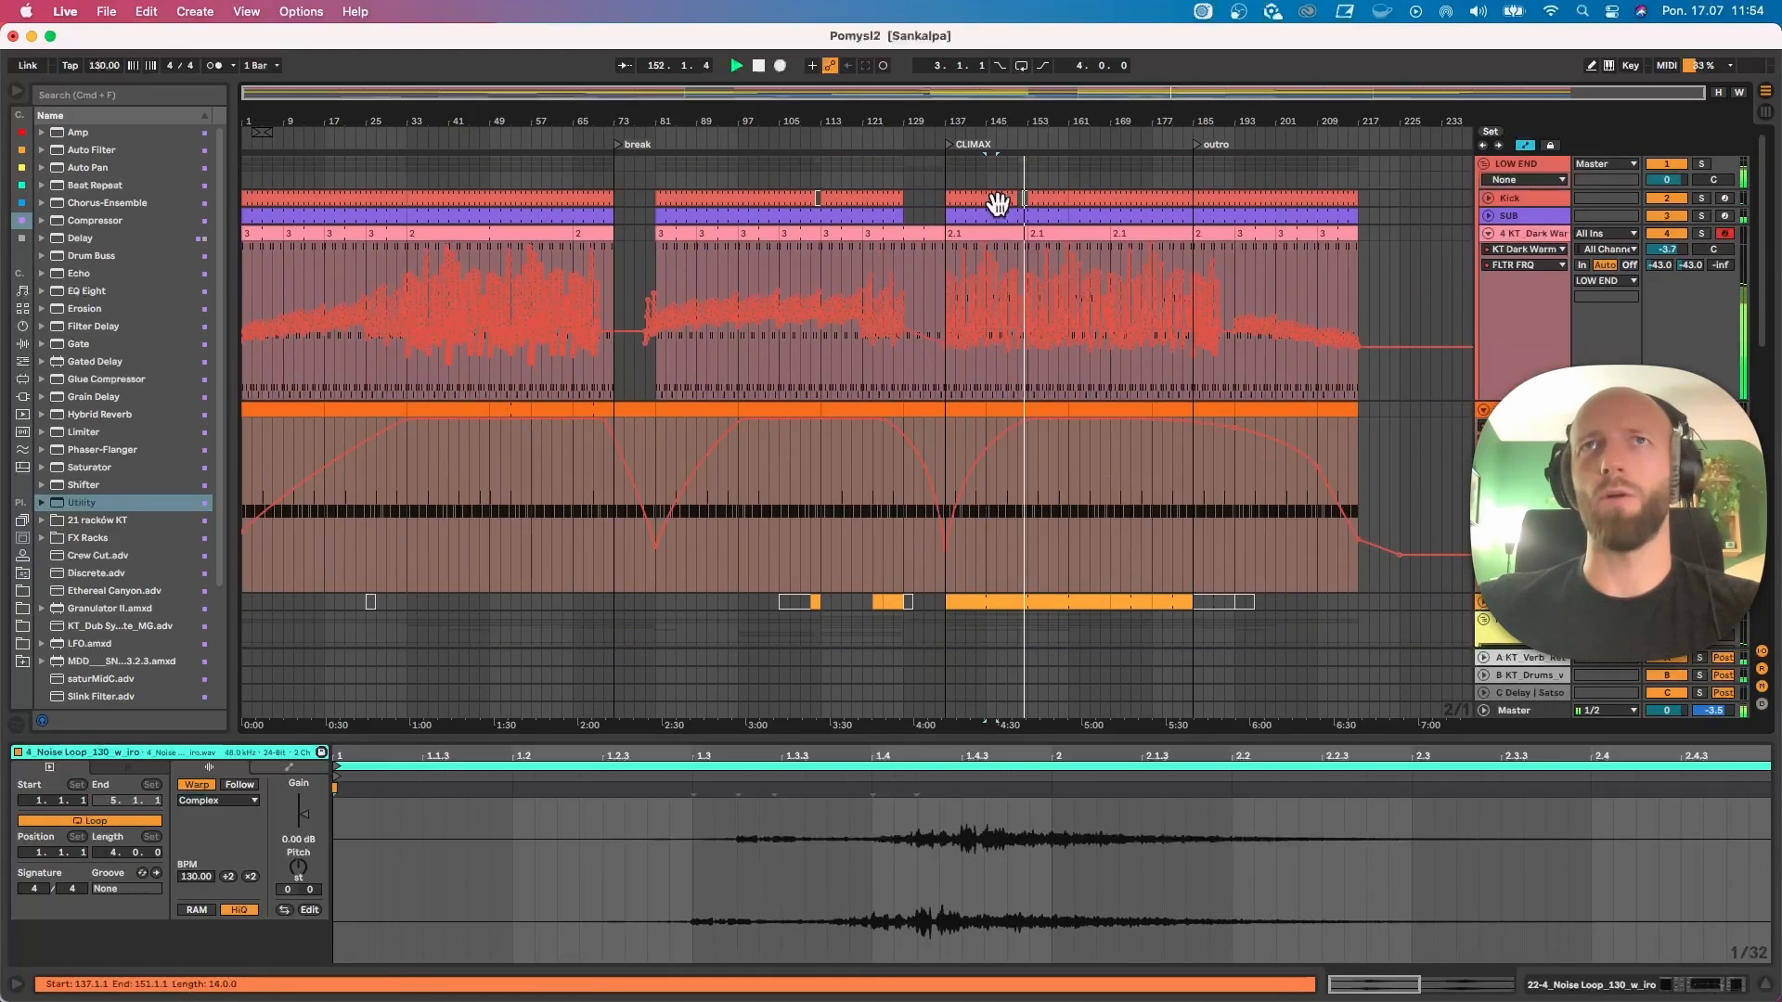
{"action": "scroll", "coordinate": [1035, 371], "scroll_direction": "down", "scroll_amount": 15}
{"action": "scroll", "coordinate": [1041, 426], "scroll_direction": "up", "scroll_amount": 10}
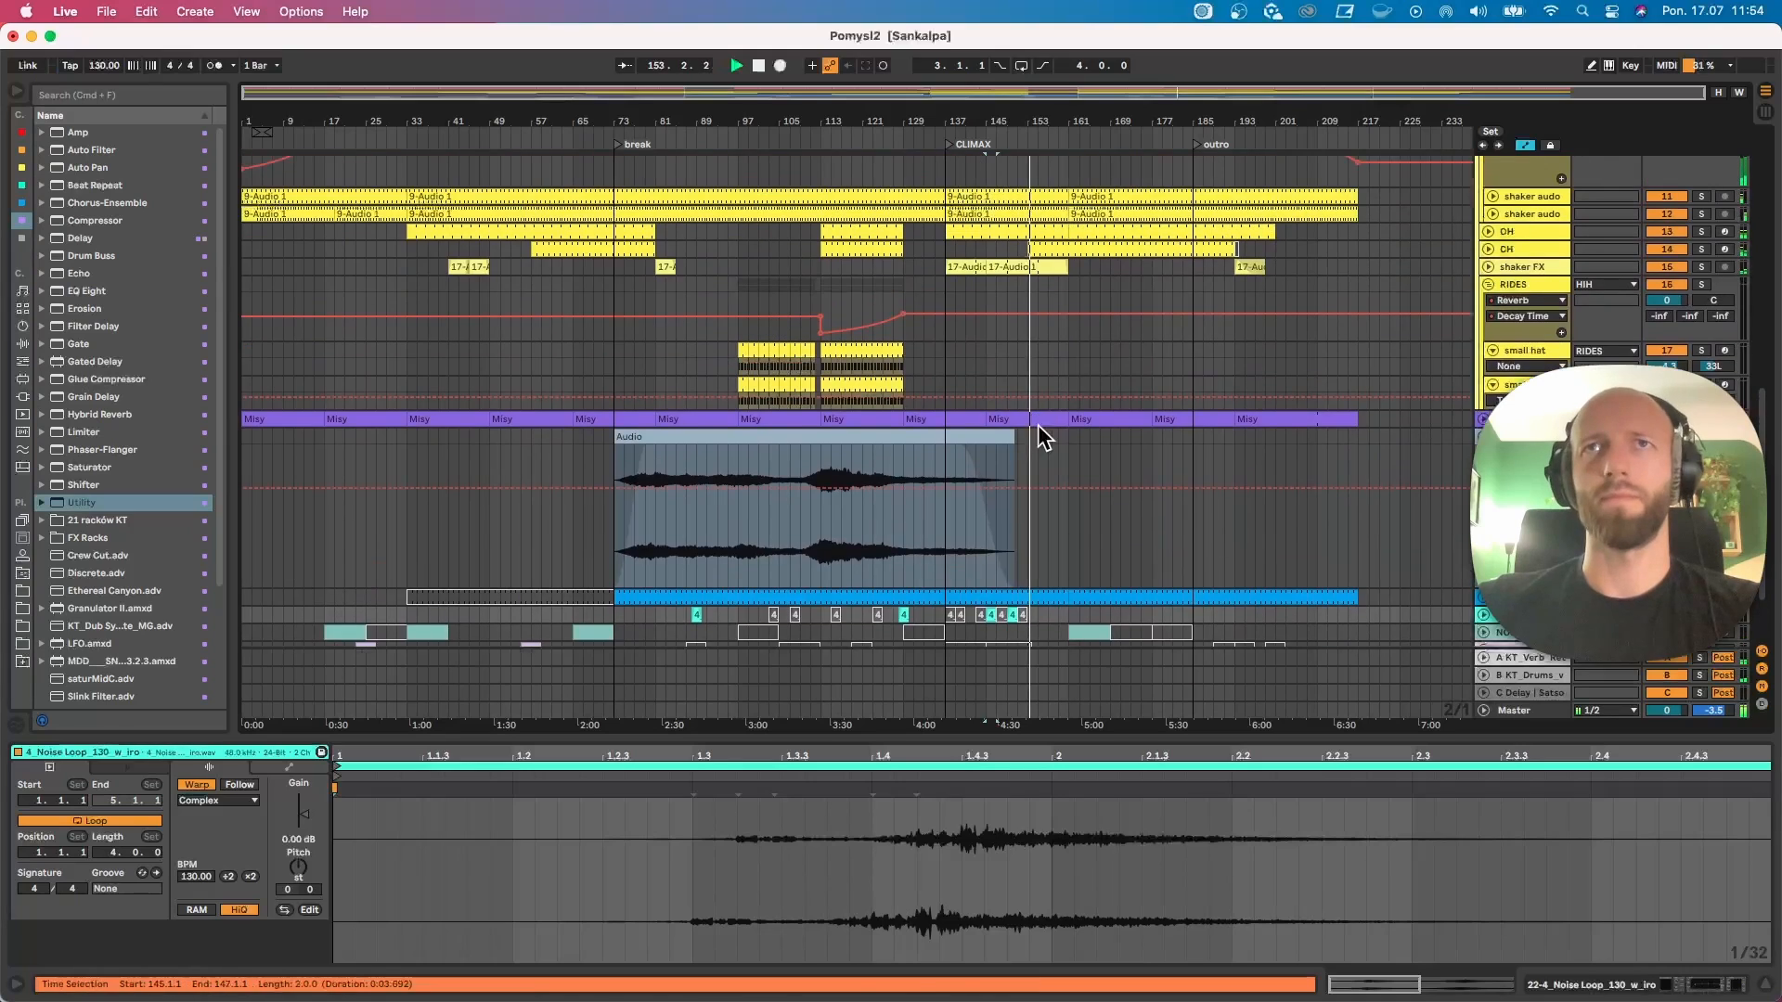
{"action": "scroll", "coordinate": [1110, 410], "scroll_direction": "down", "scroll_amount": 3}
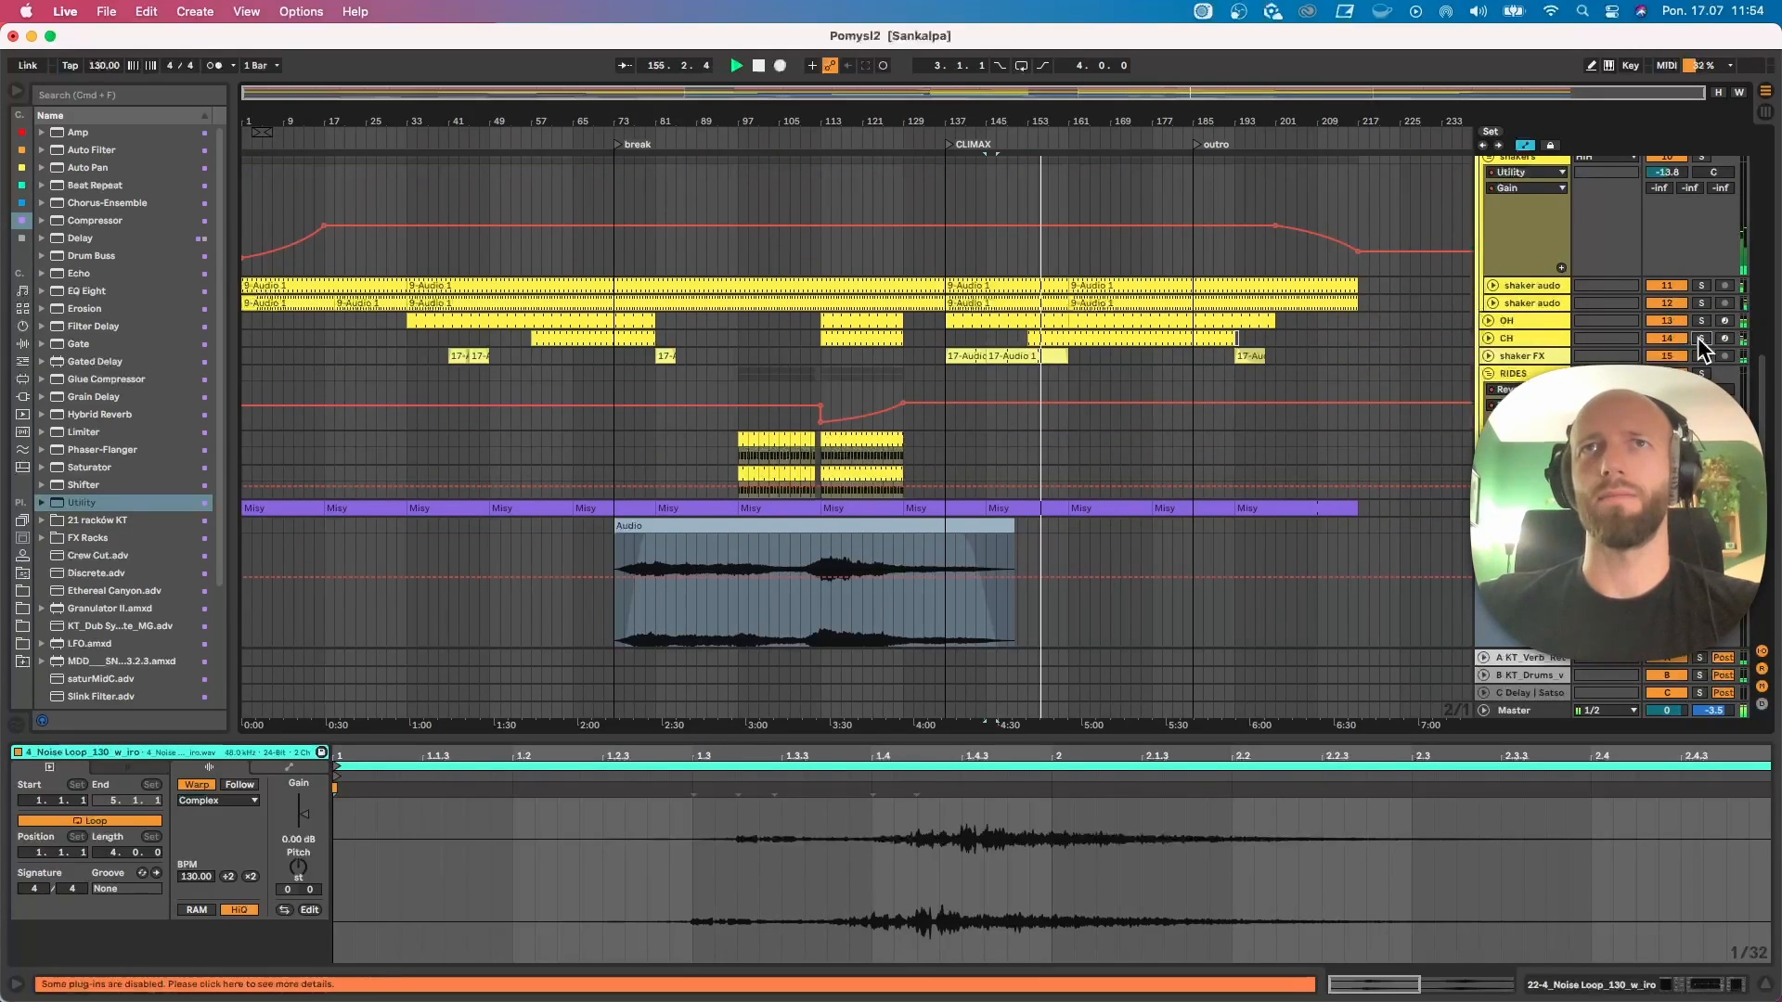
{"action": "scroll", "coordinate": [1281, 459], "scroll_direction": "down", "scroll_amount": 5}
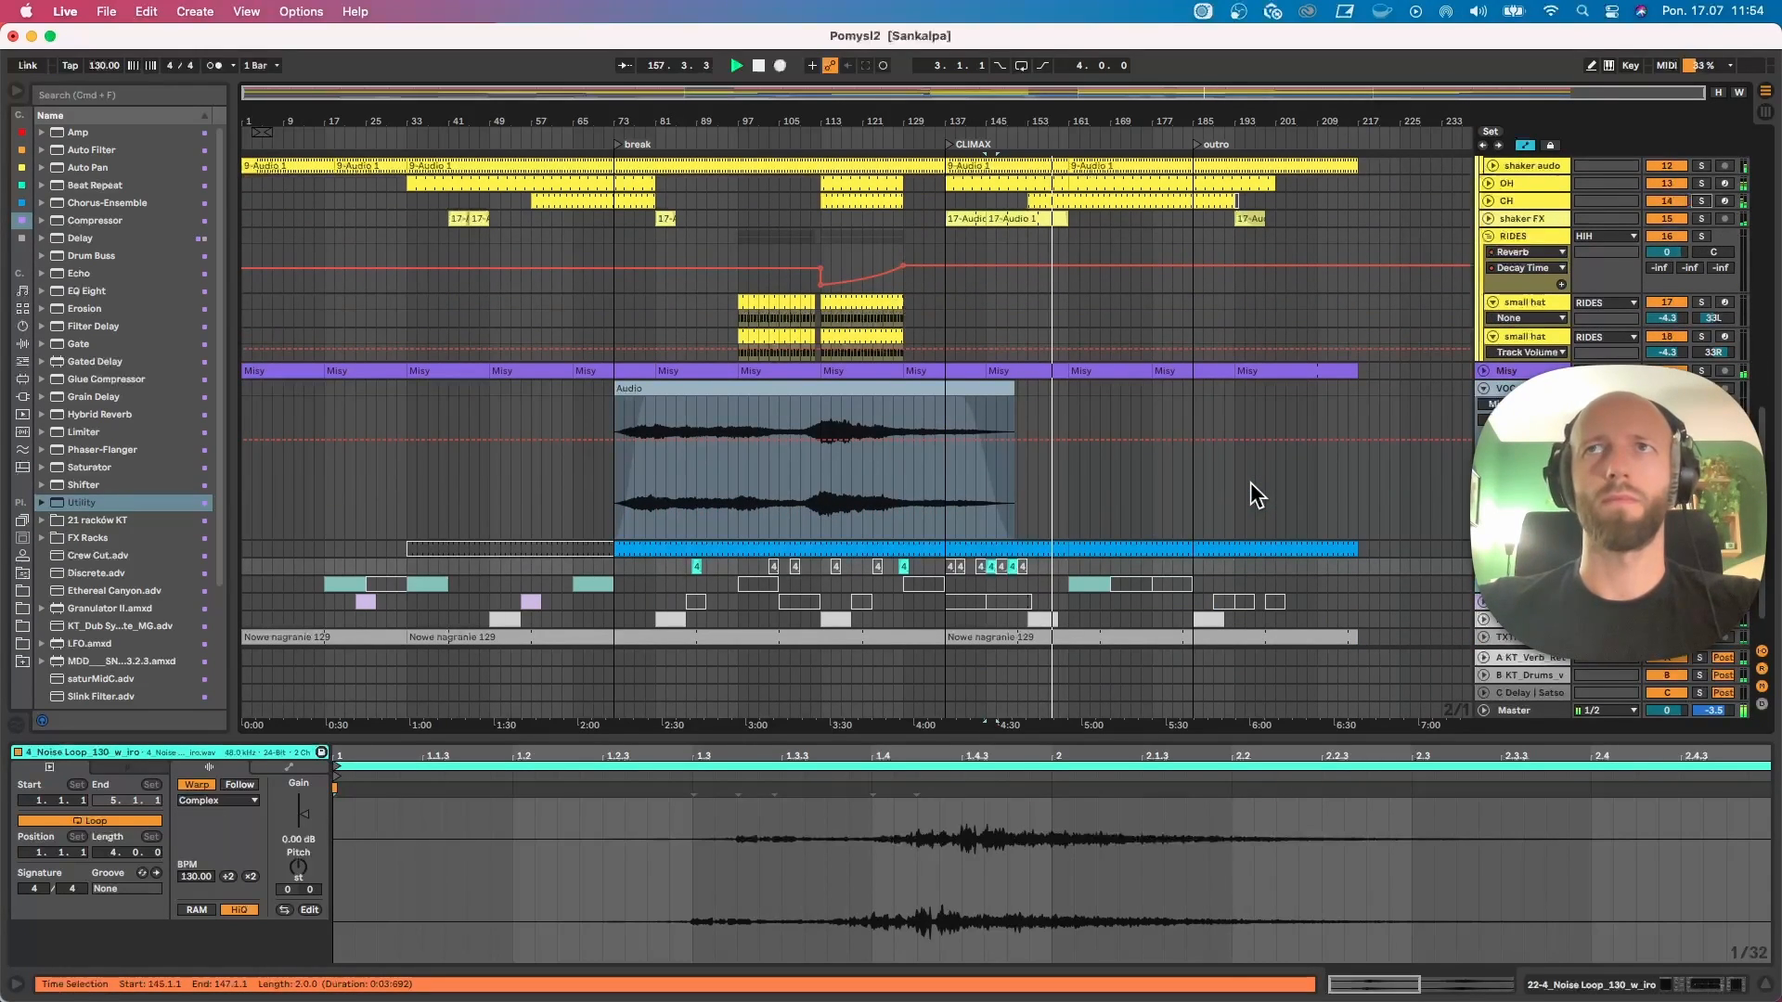
{"action": "scroll", "coordinate": [1250, 482], "scroll_direction": "down", "scroll_amount": 1}
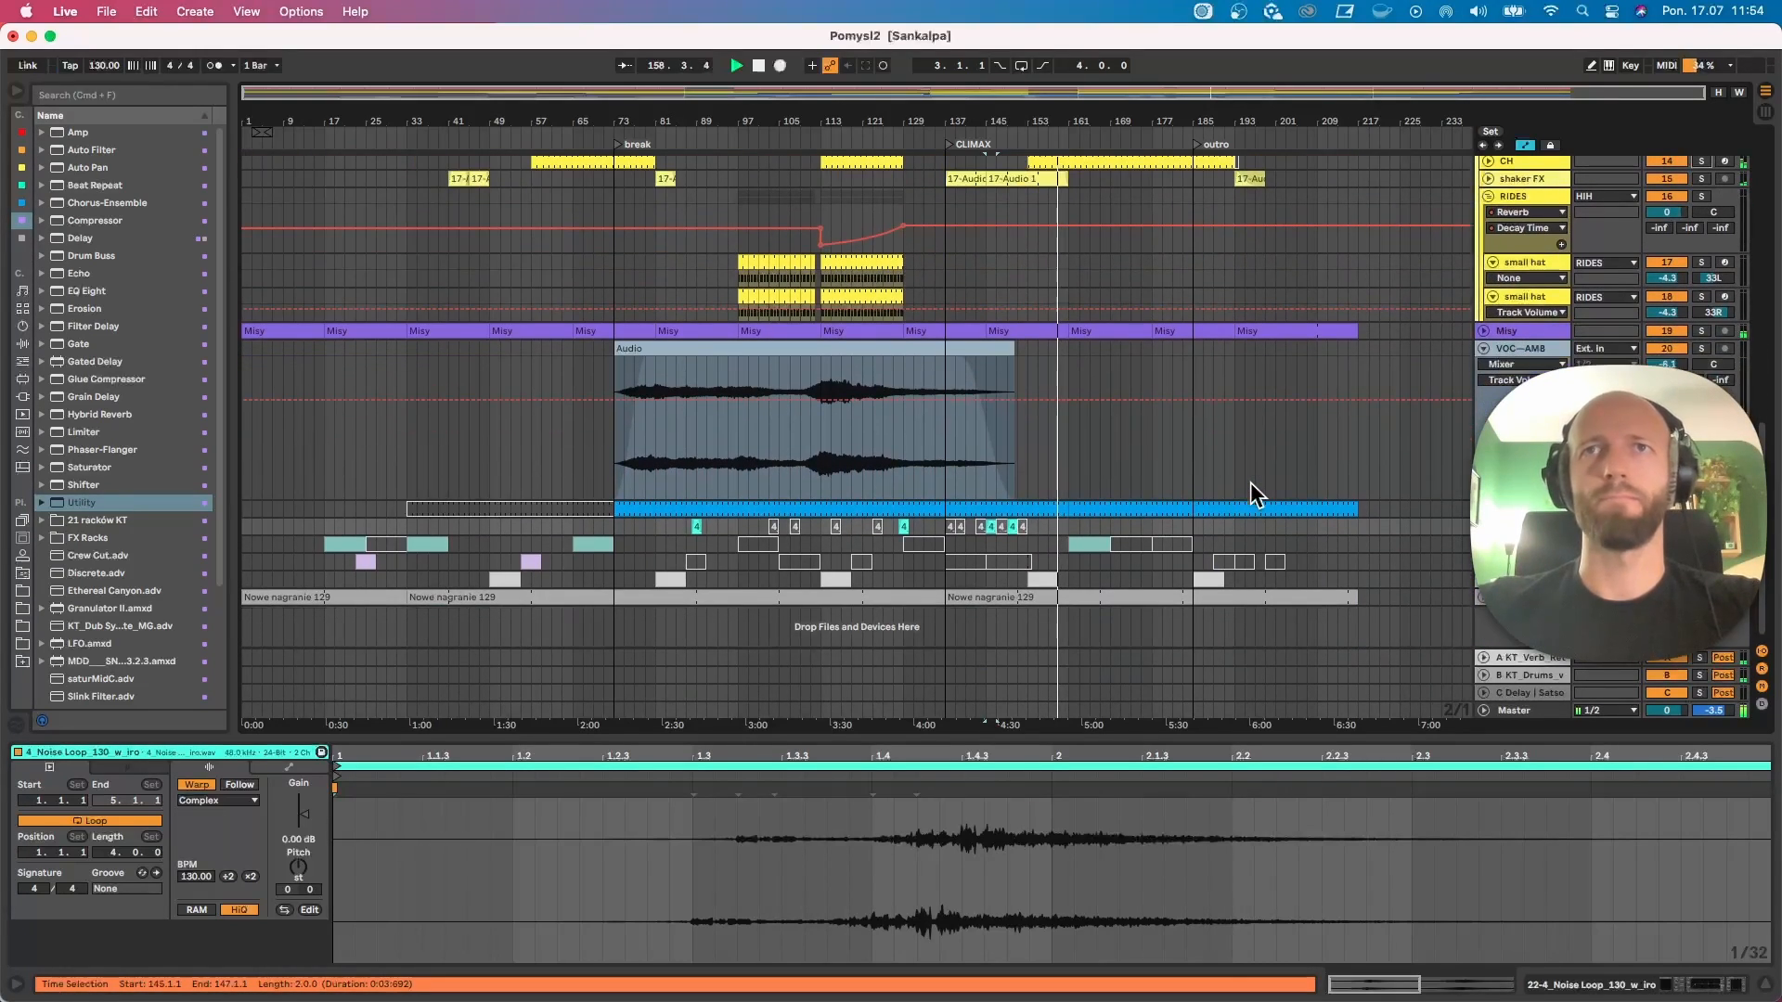
{"action": "scroll", "coordinate": [1115, 434], "scroll_direction": "up", "scroll_amount": 10}
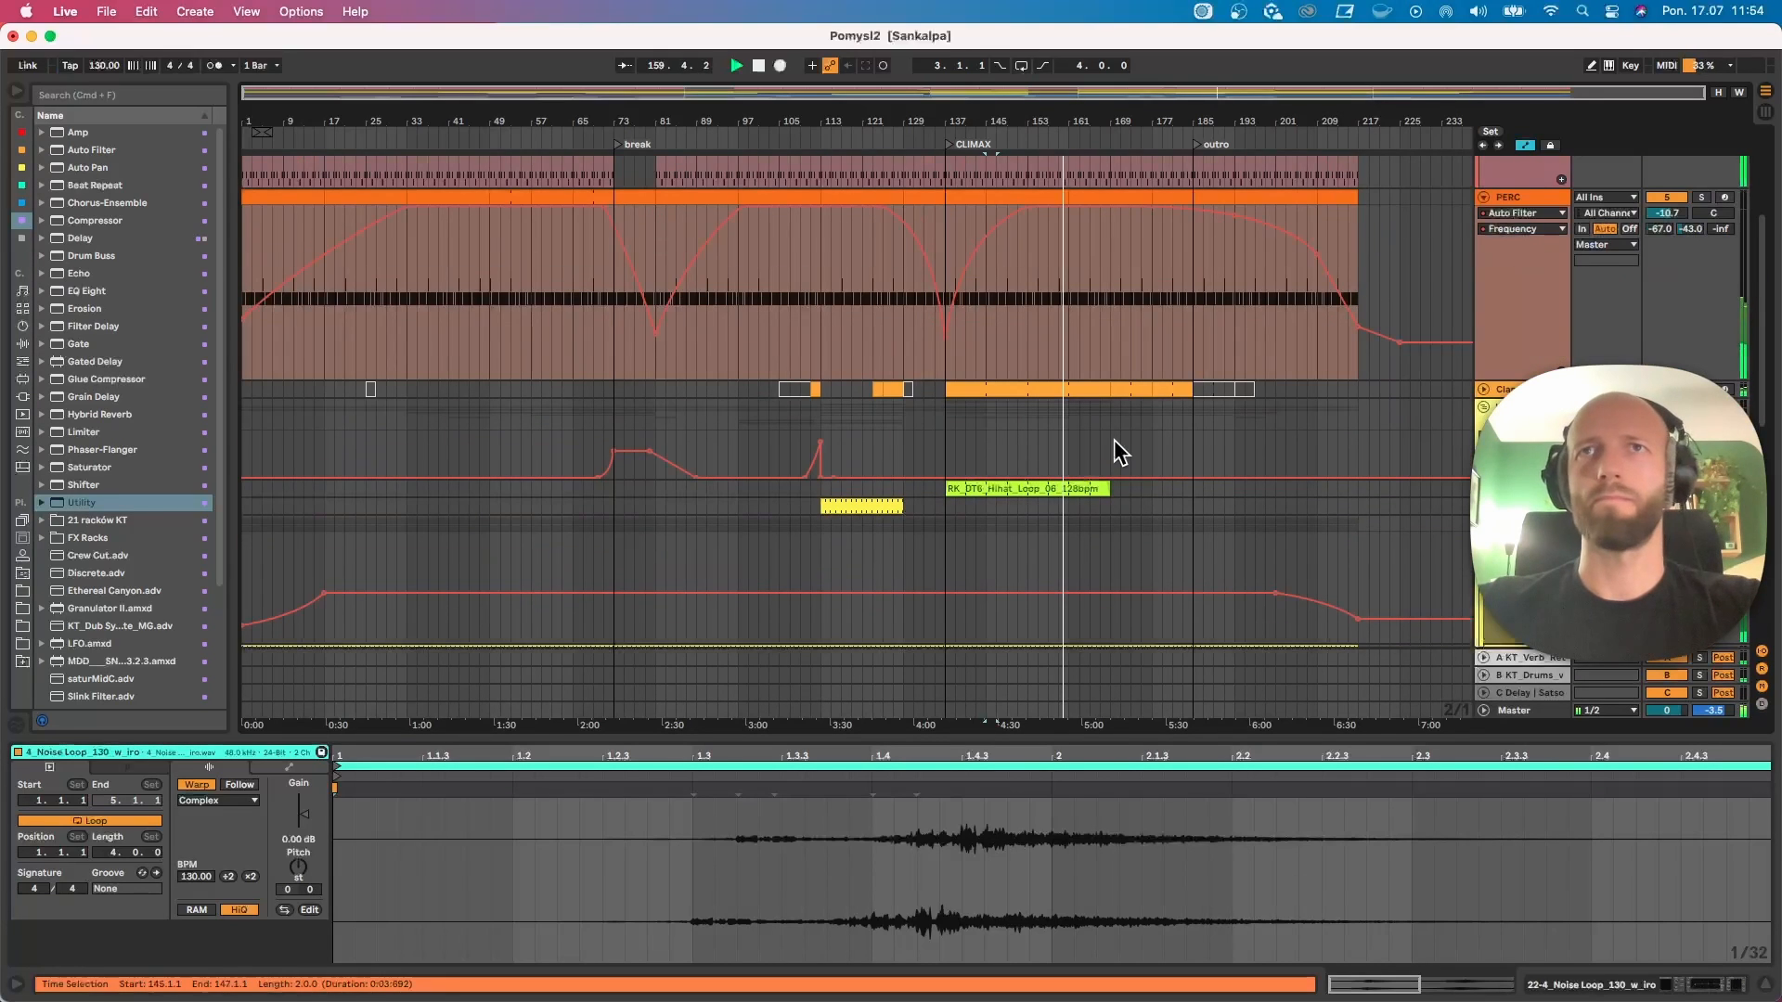
{"action": "scroll", "coordinate": [1114, 440], "scroll_direction": "down", "scroll_amount": 2}
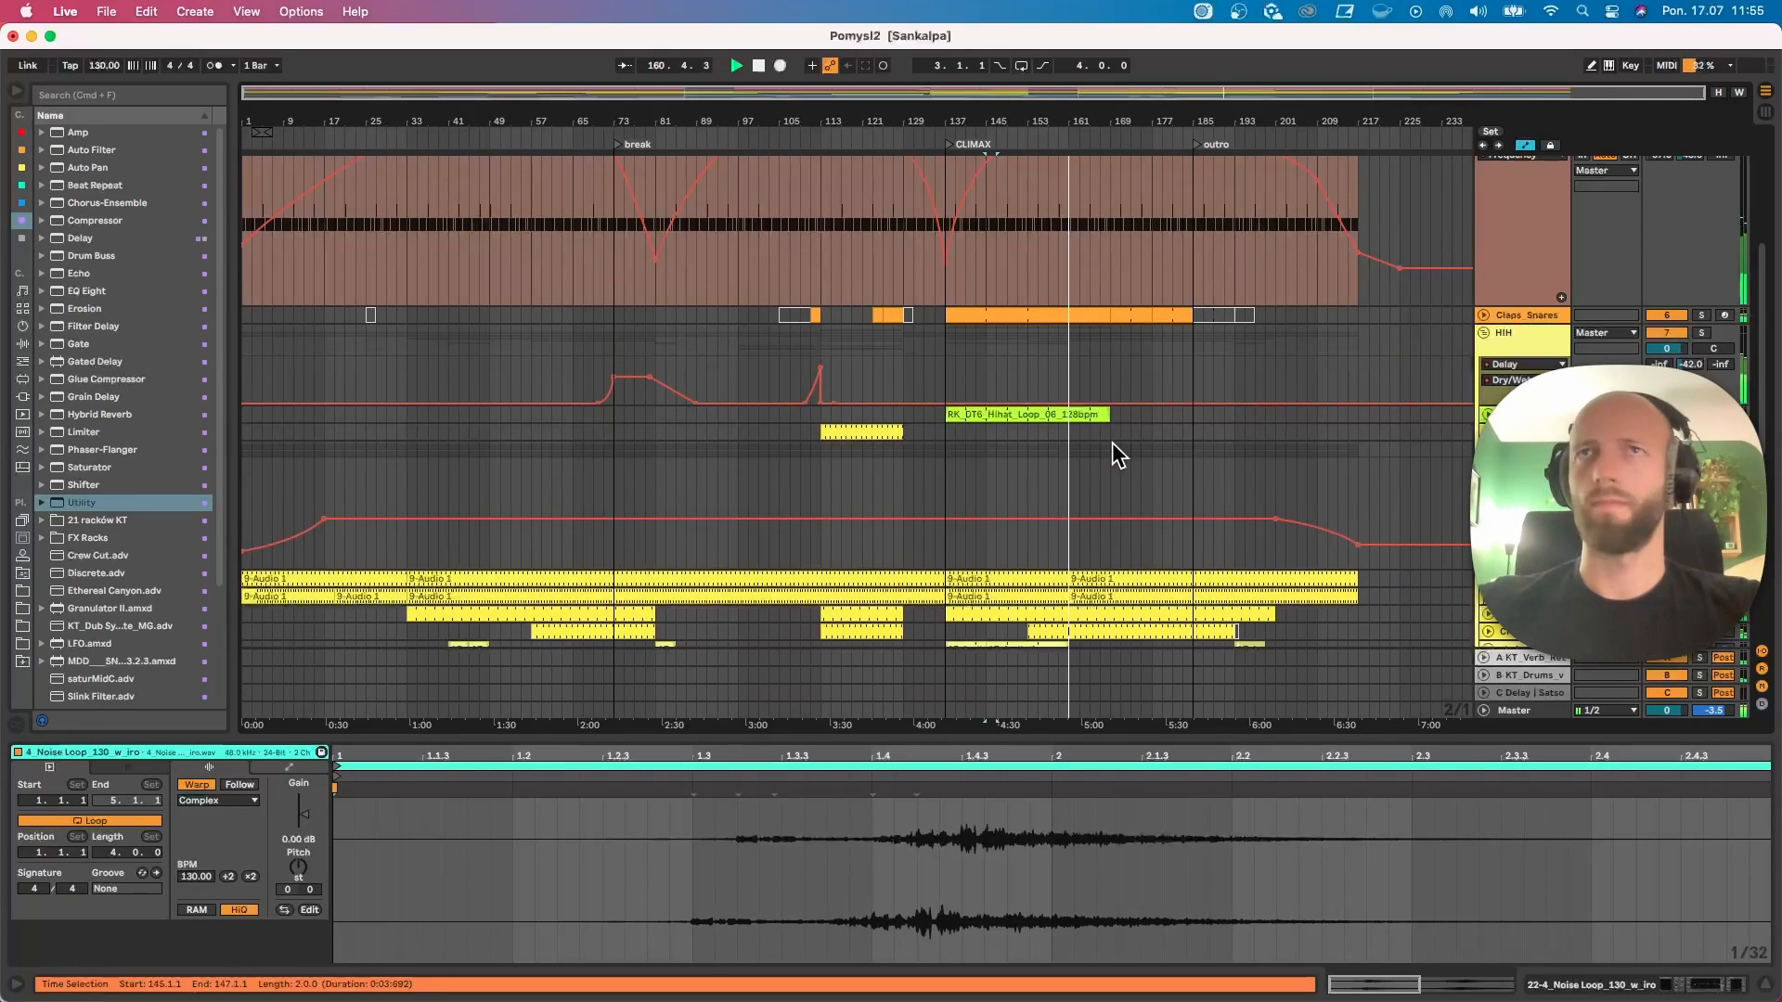
Step: Restart playback from bar 159 and select the NOISE TXTR clip spanning bars 161 to 169
{"action": "scroll", "coordinate": [1112, 441], "scroll_direction": "down", "scroll_amount": 10}
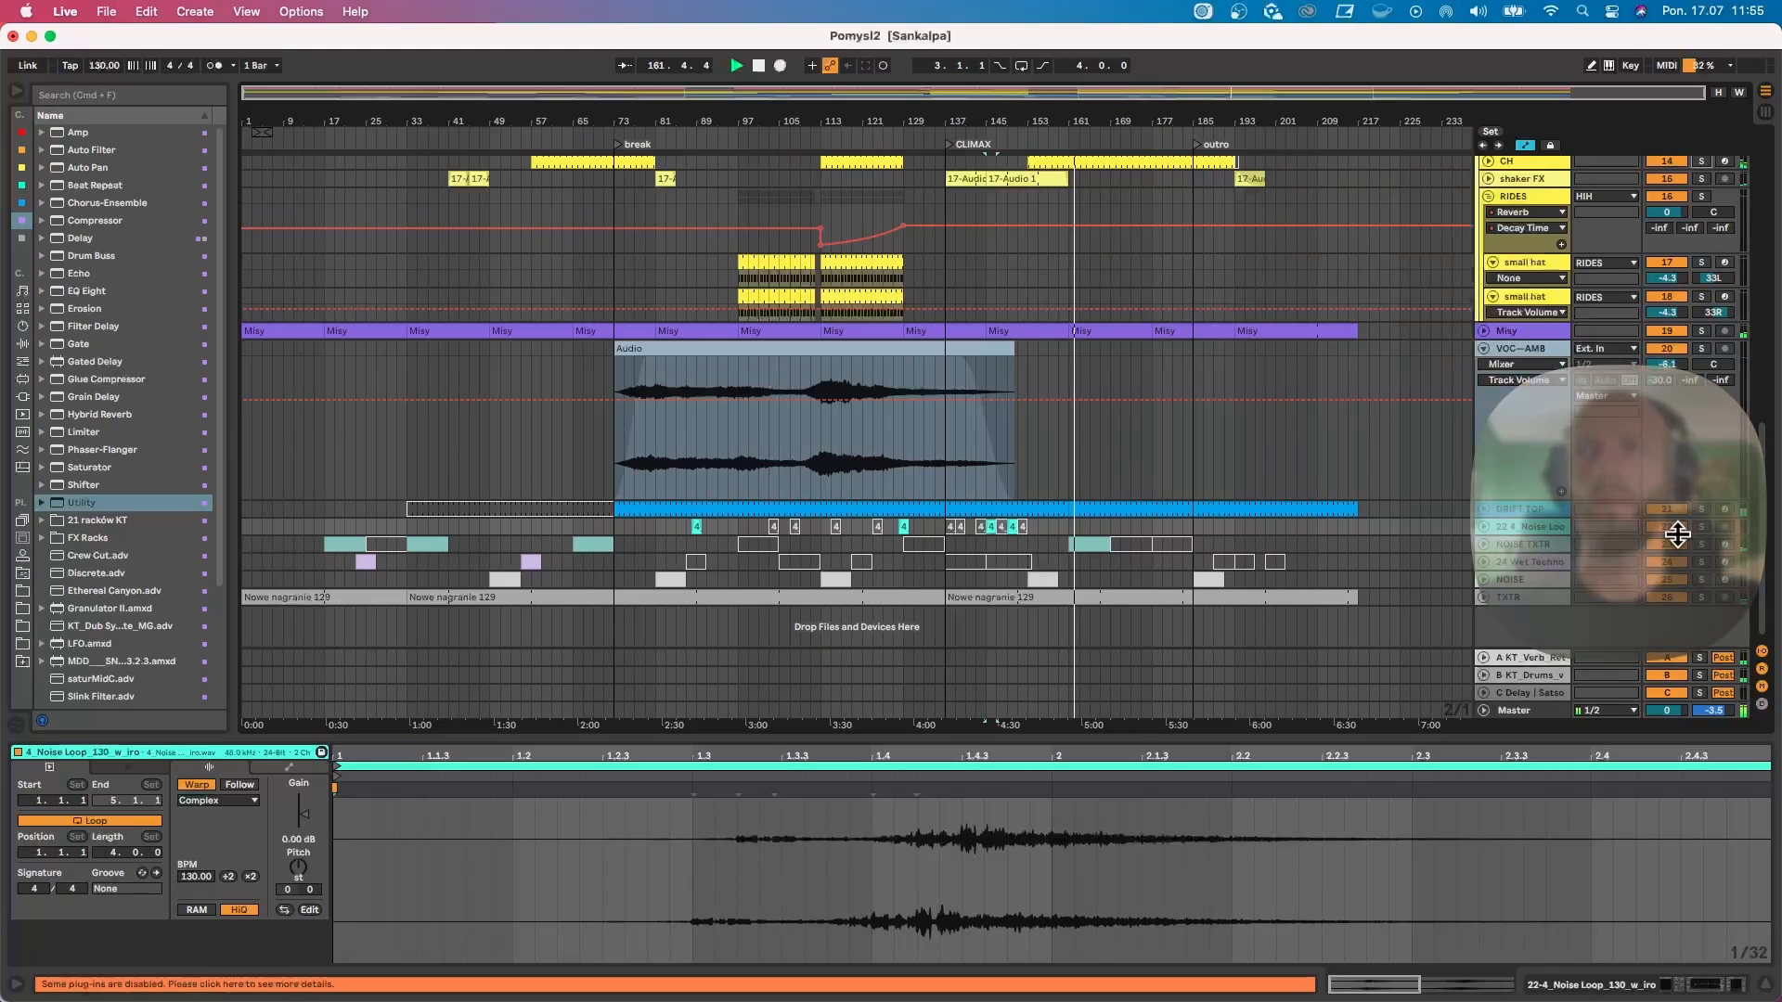
{"action": "left_click", "coordinate": [1058, 527]}
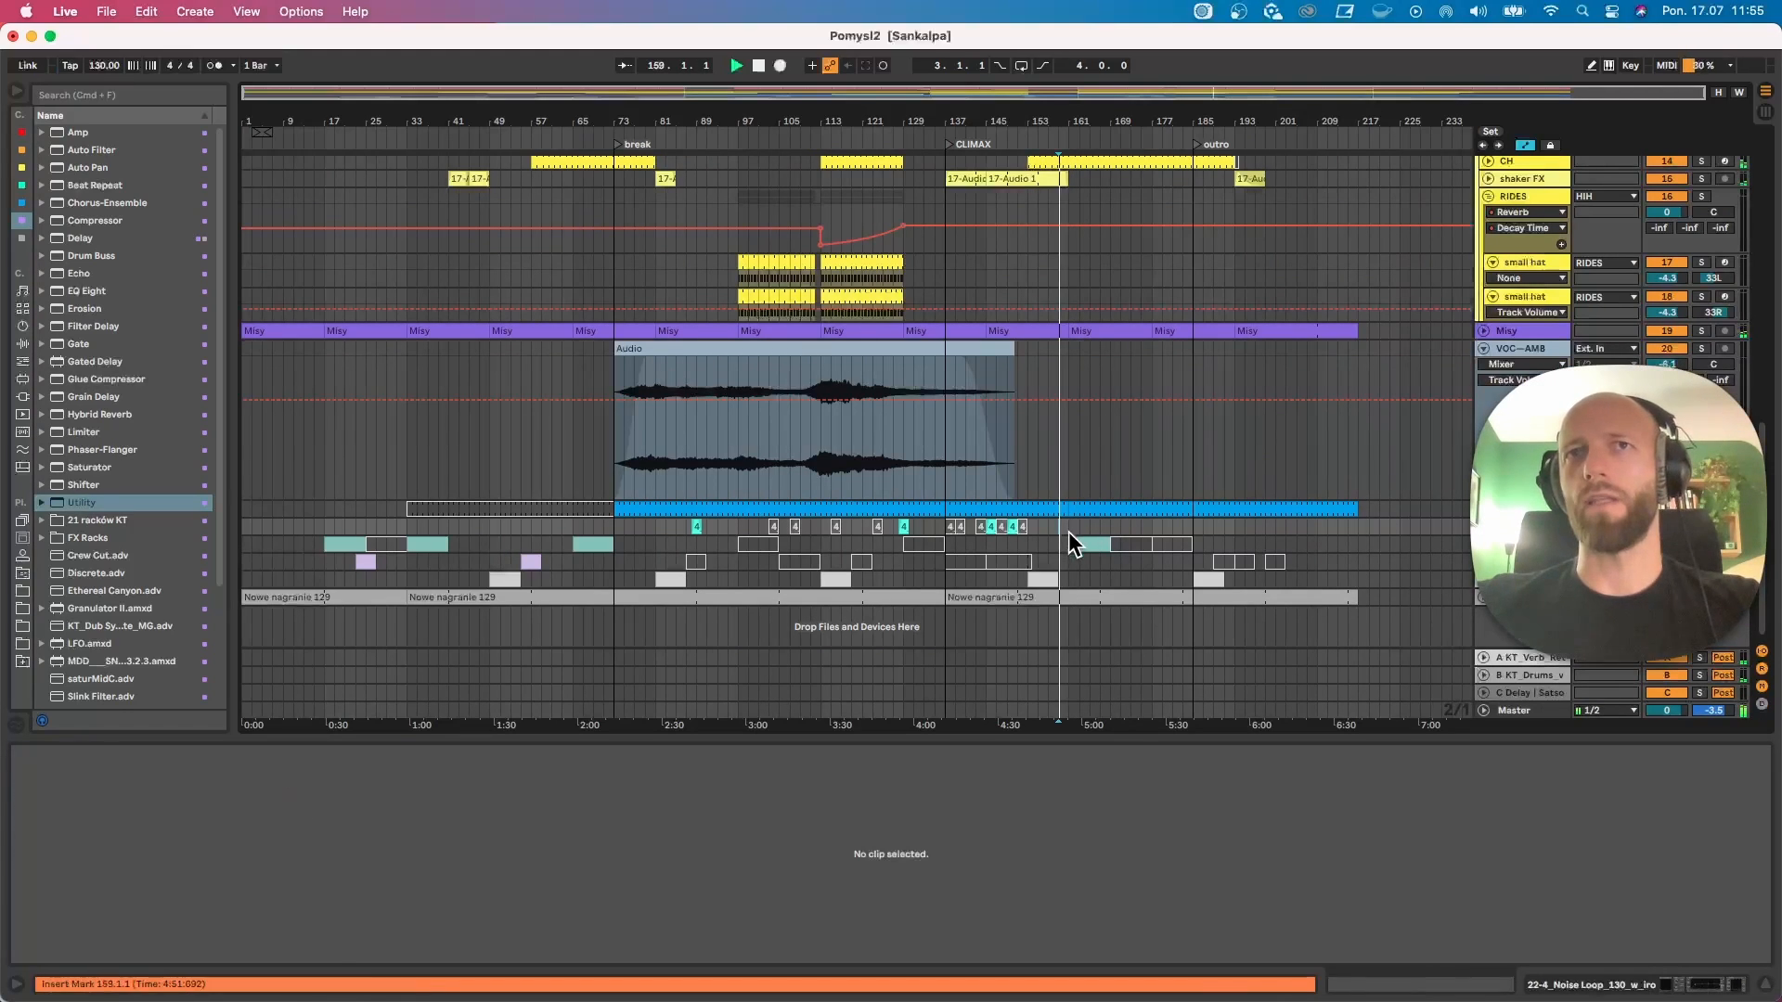
{"action": "left_click", "coordinate": [1076, 544]}
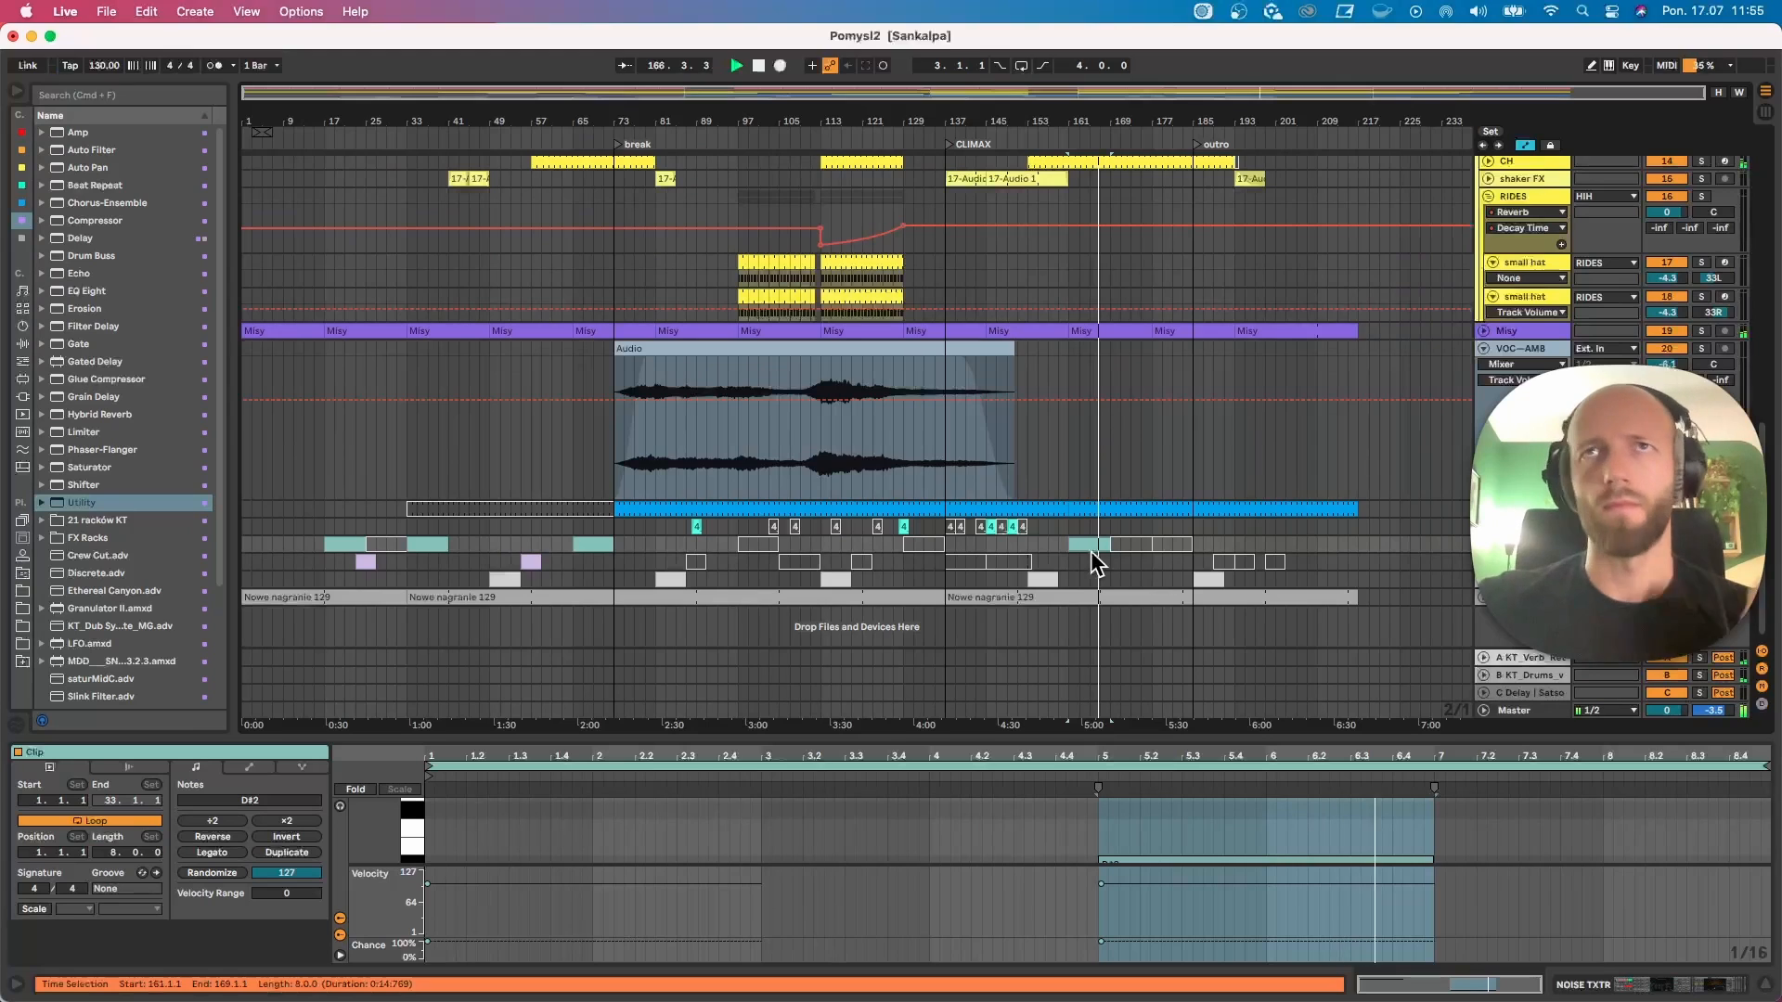
Step: Keep playing past bar 167 while reviewing the bass, percussion and hi-hat lanes, with the shakers and RIDES groups folded
{"action": "scroll", "coordinate": [1091, 557], "scroll_direction": "up", "scroll_amount": 5}
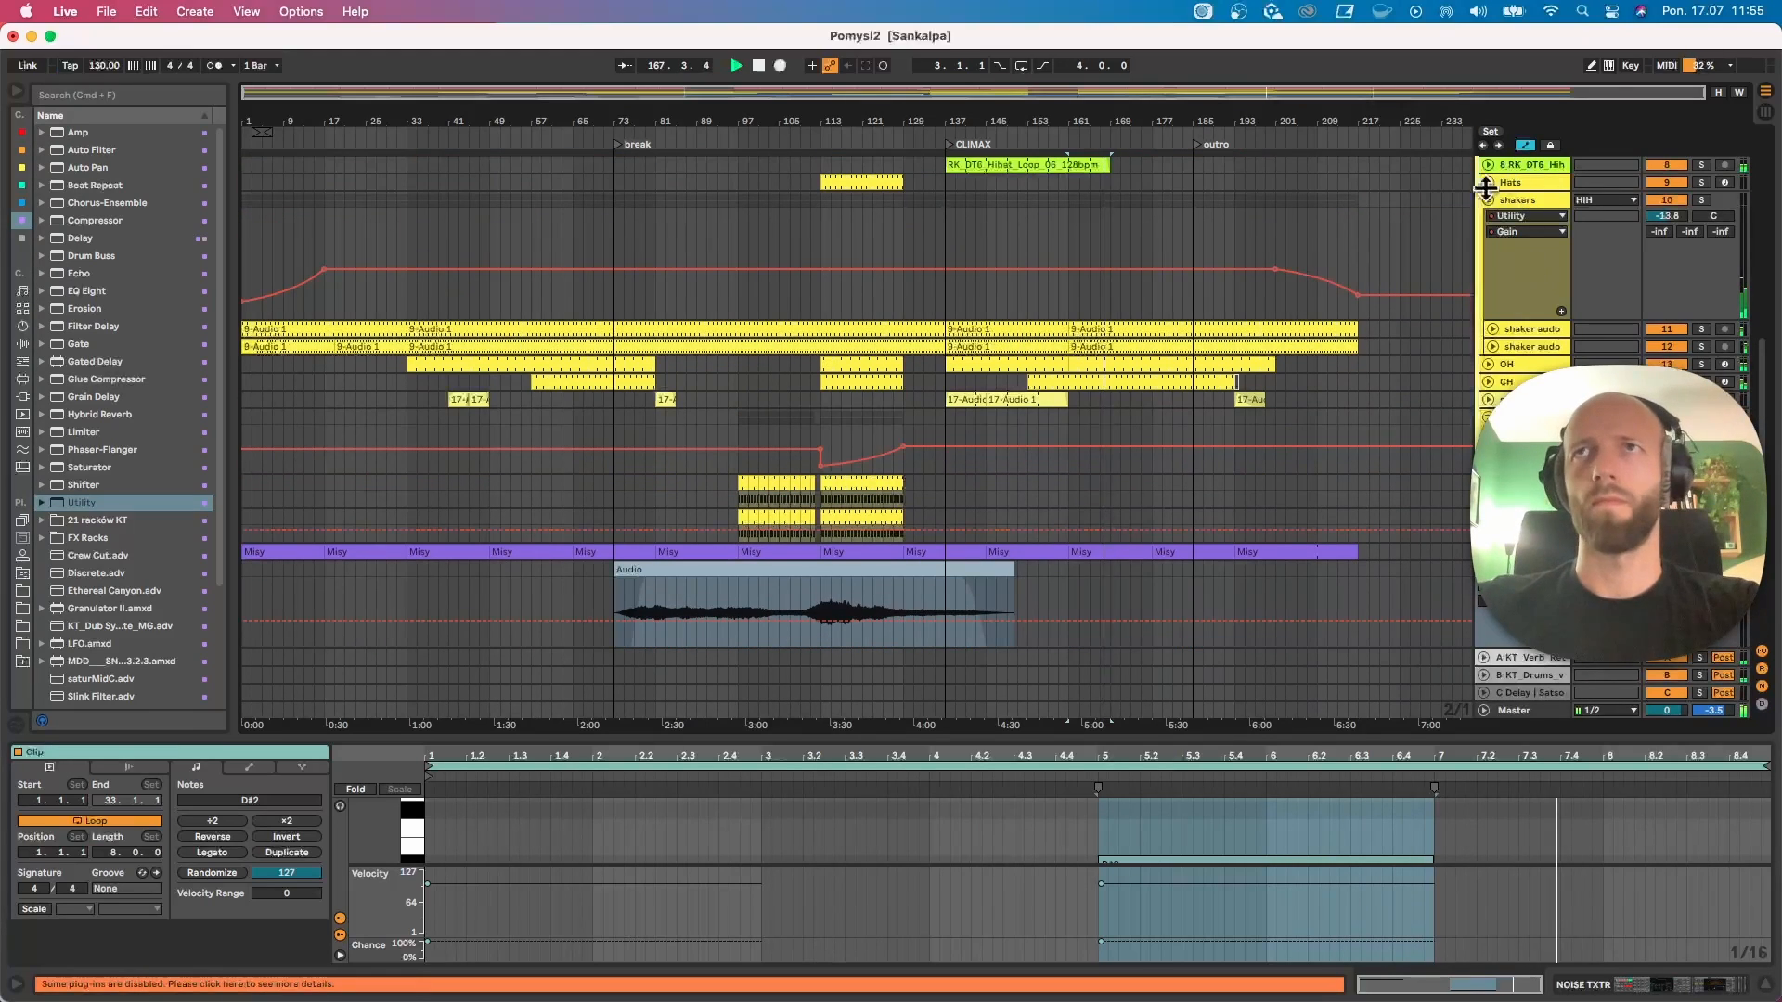
{"action": "scroll", "coordinate": [1268, 384], "scroll_direction": "up", "scroll_amount": 10}
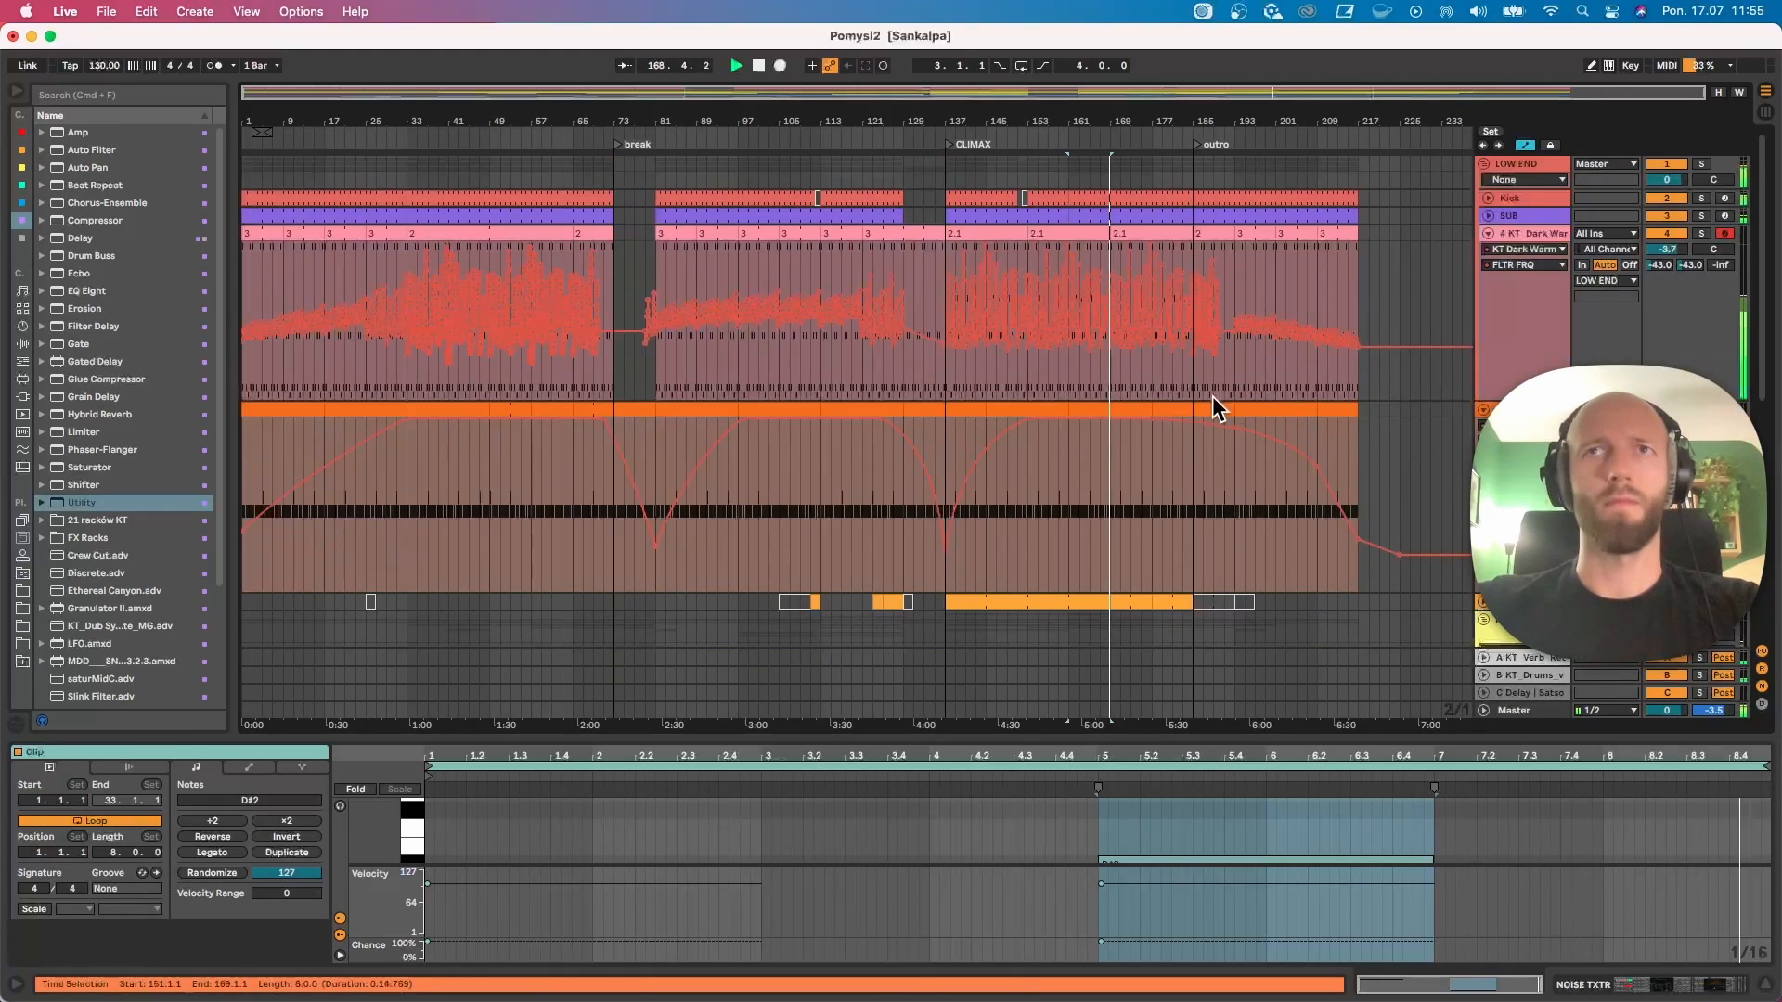
{"action": "scroll", "coordinate": [1160, 488], "scroll_direction": "down", "scroll_amount": 8}
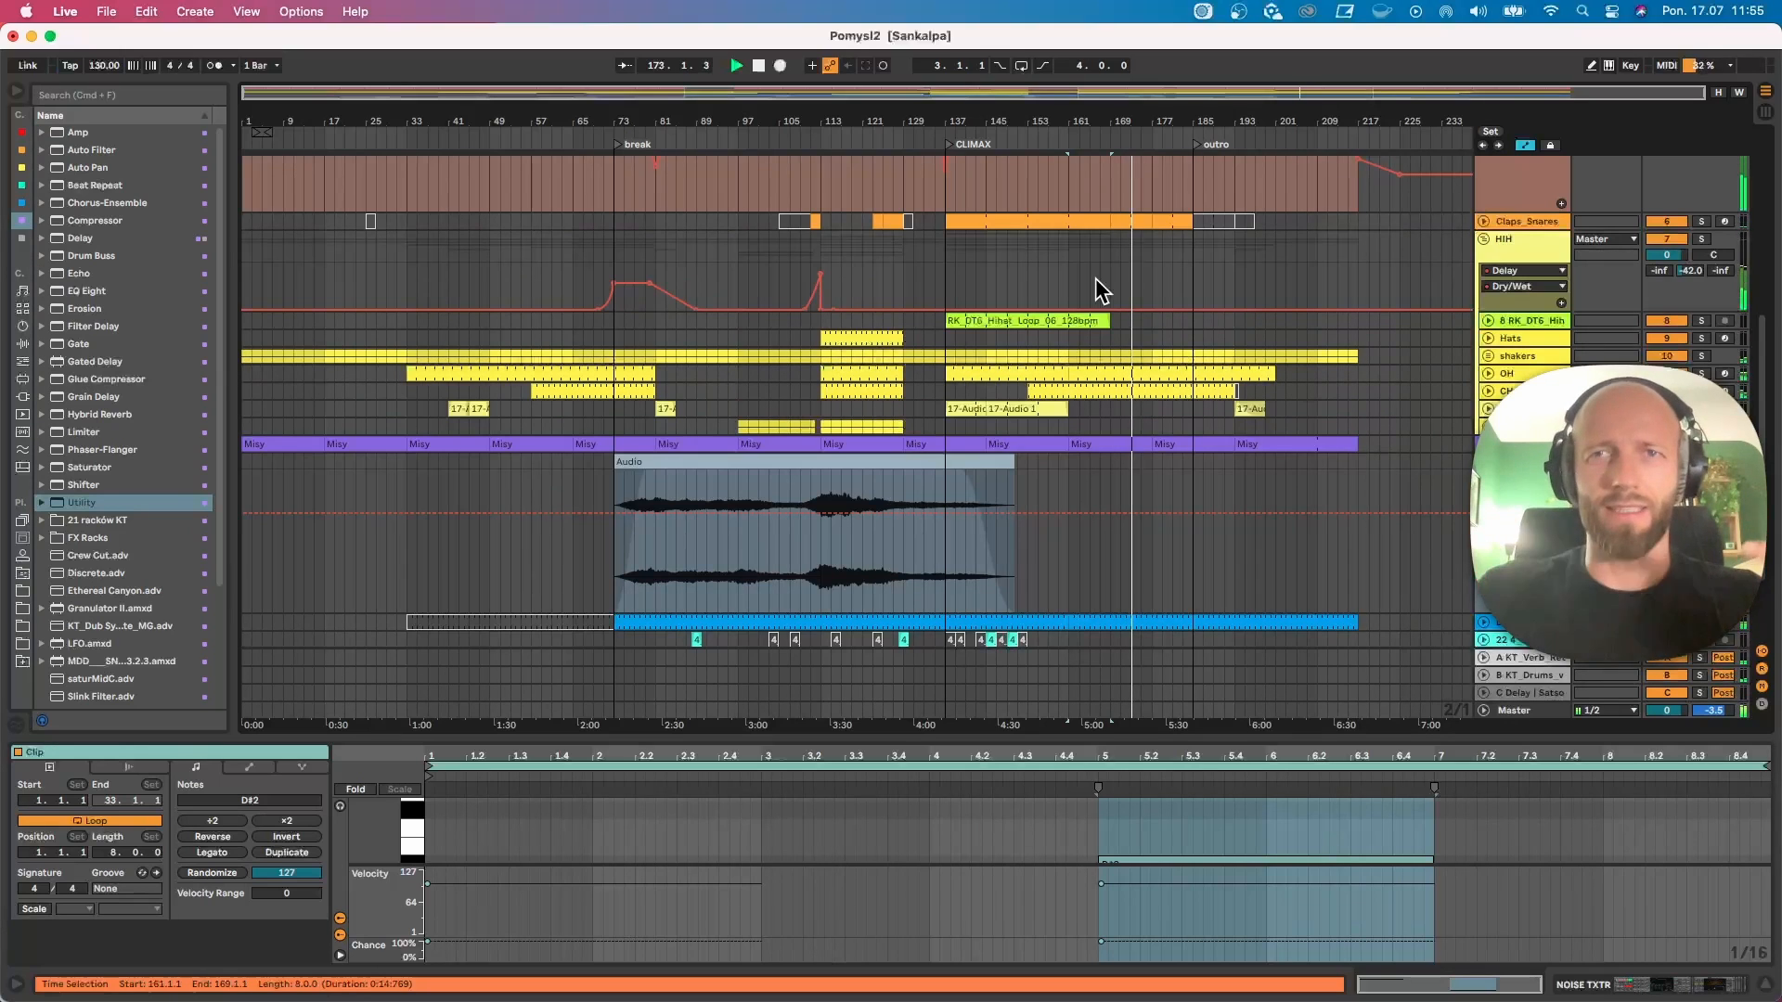
Step: Unfold the DRIFT TOP track and open its device chain to show the LP Freq macro's automation
{"action": "scroll", "coordinate": [1142, 306], "scroll_direction": "down", "scroll_amount": 3}
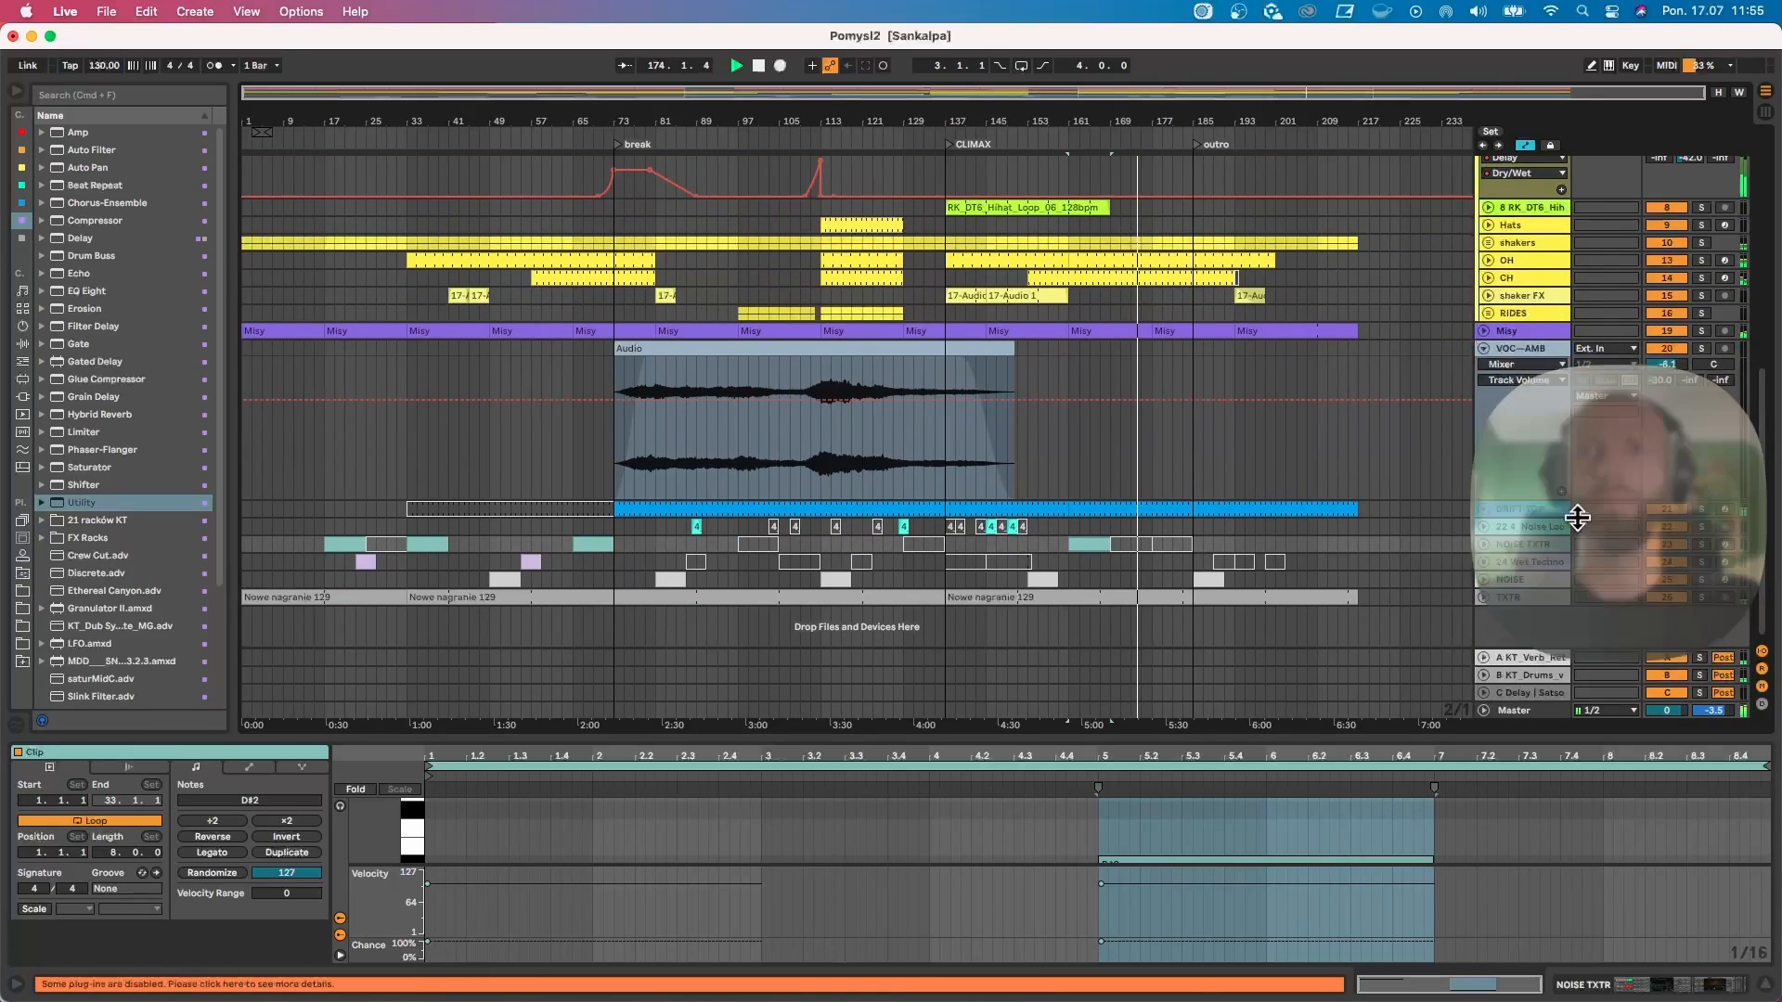
{"action": "left_click", "coordinate": [1482, 512]}
{"action": "scroll", "coordinate": [1419, 535], "scroll_direction": "down", "scroll_amount": 4}
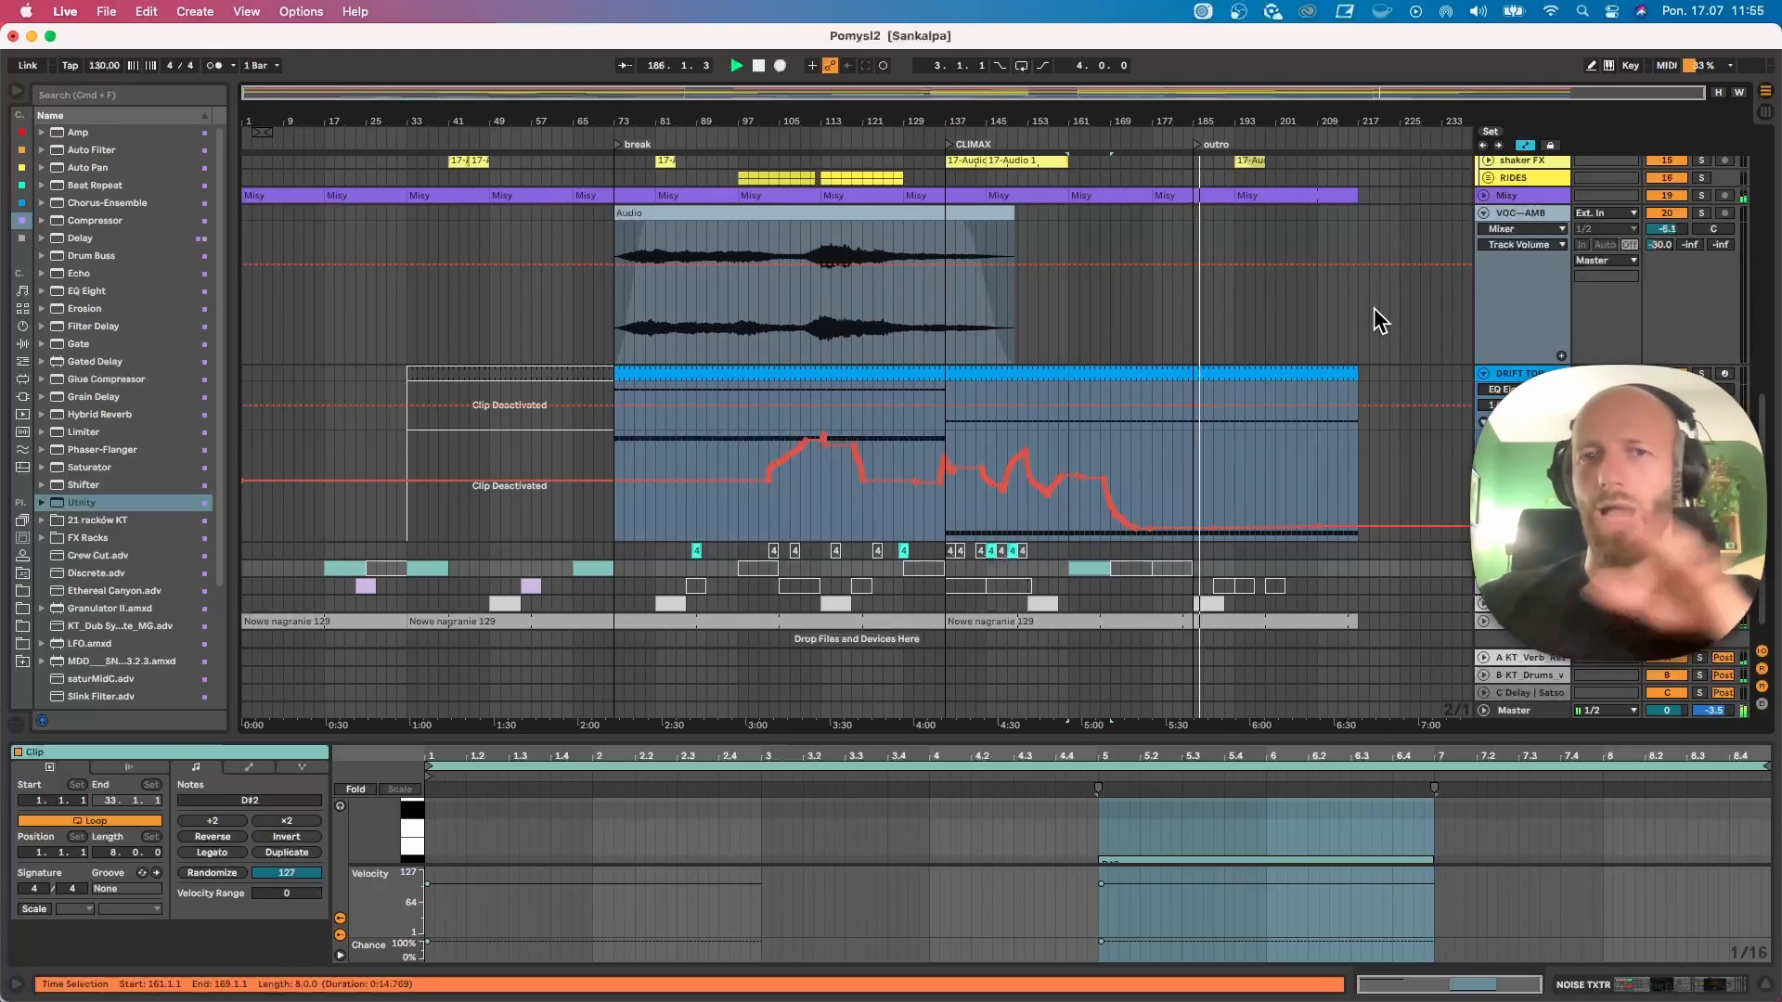
{"action": "double_click", "coordinate": [1512, 374]}
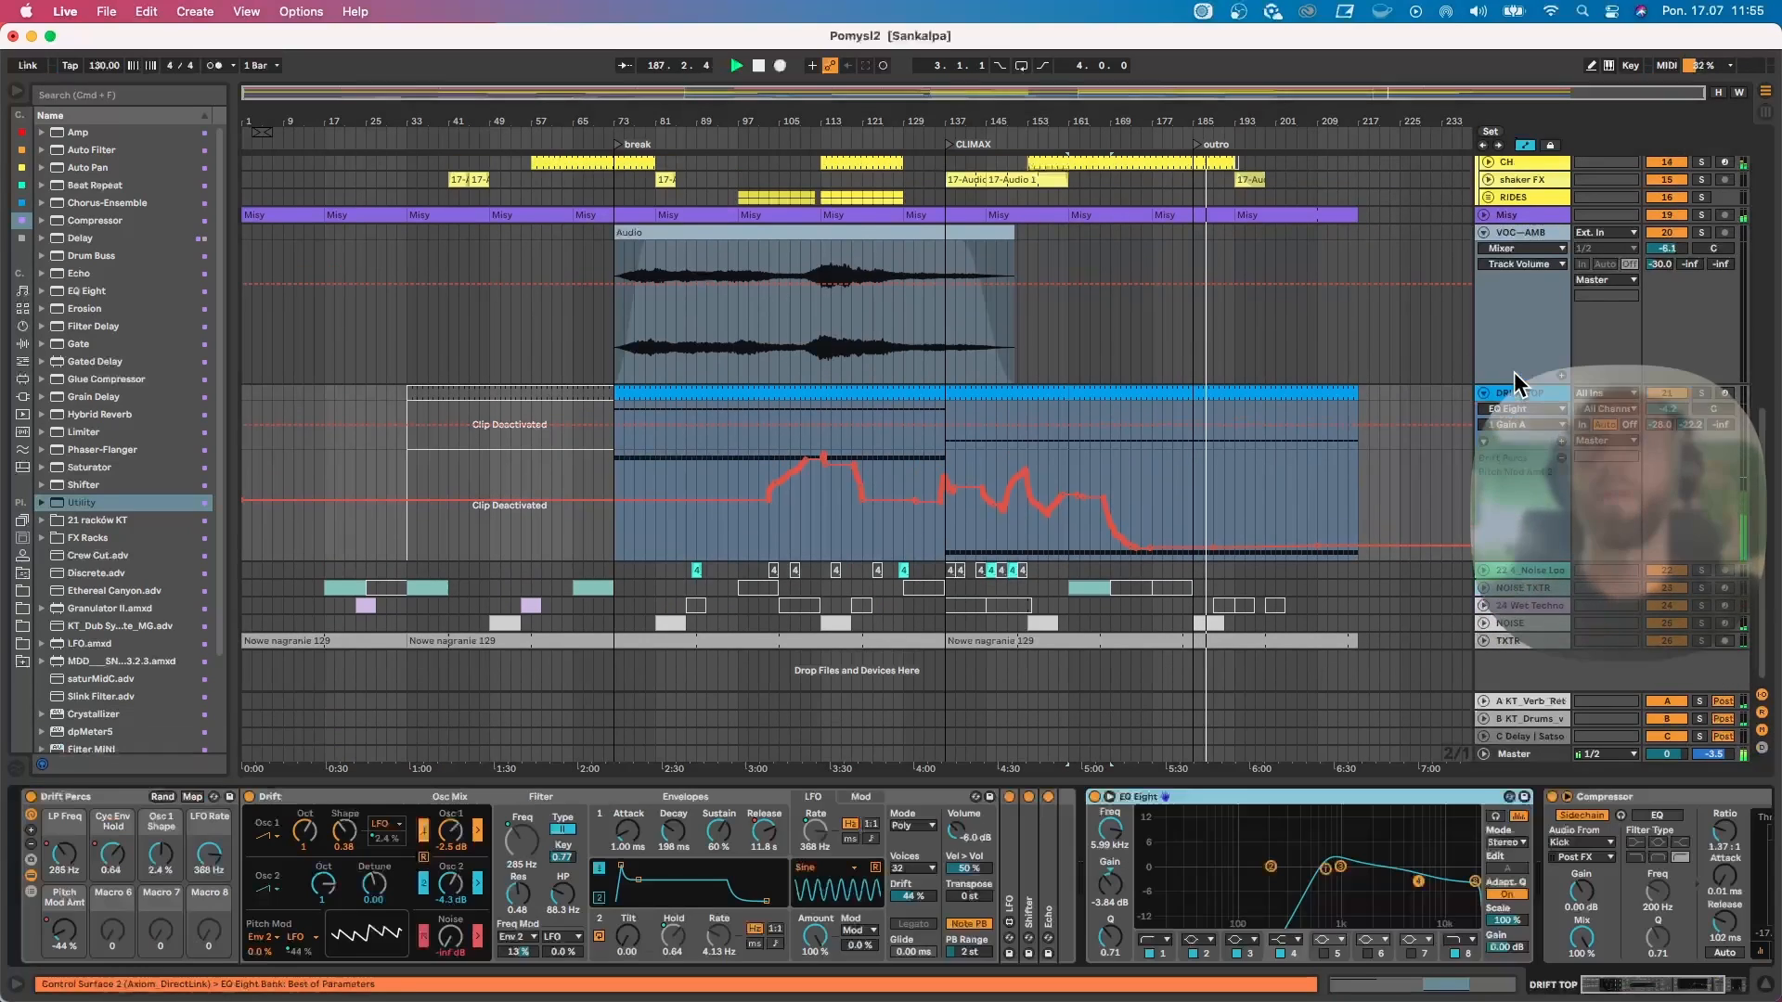
{"action": "left_click", "coordinate": [65, 863]}
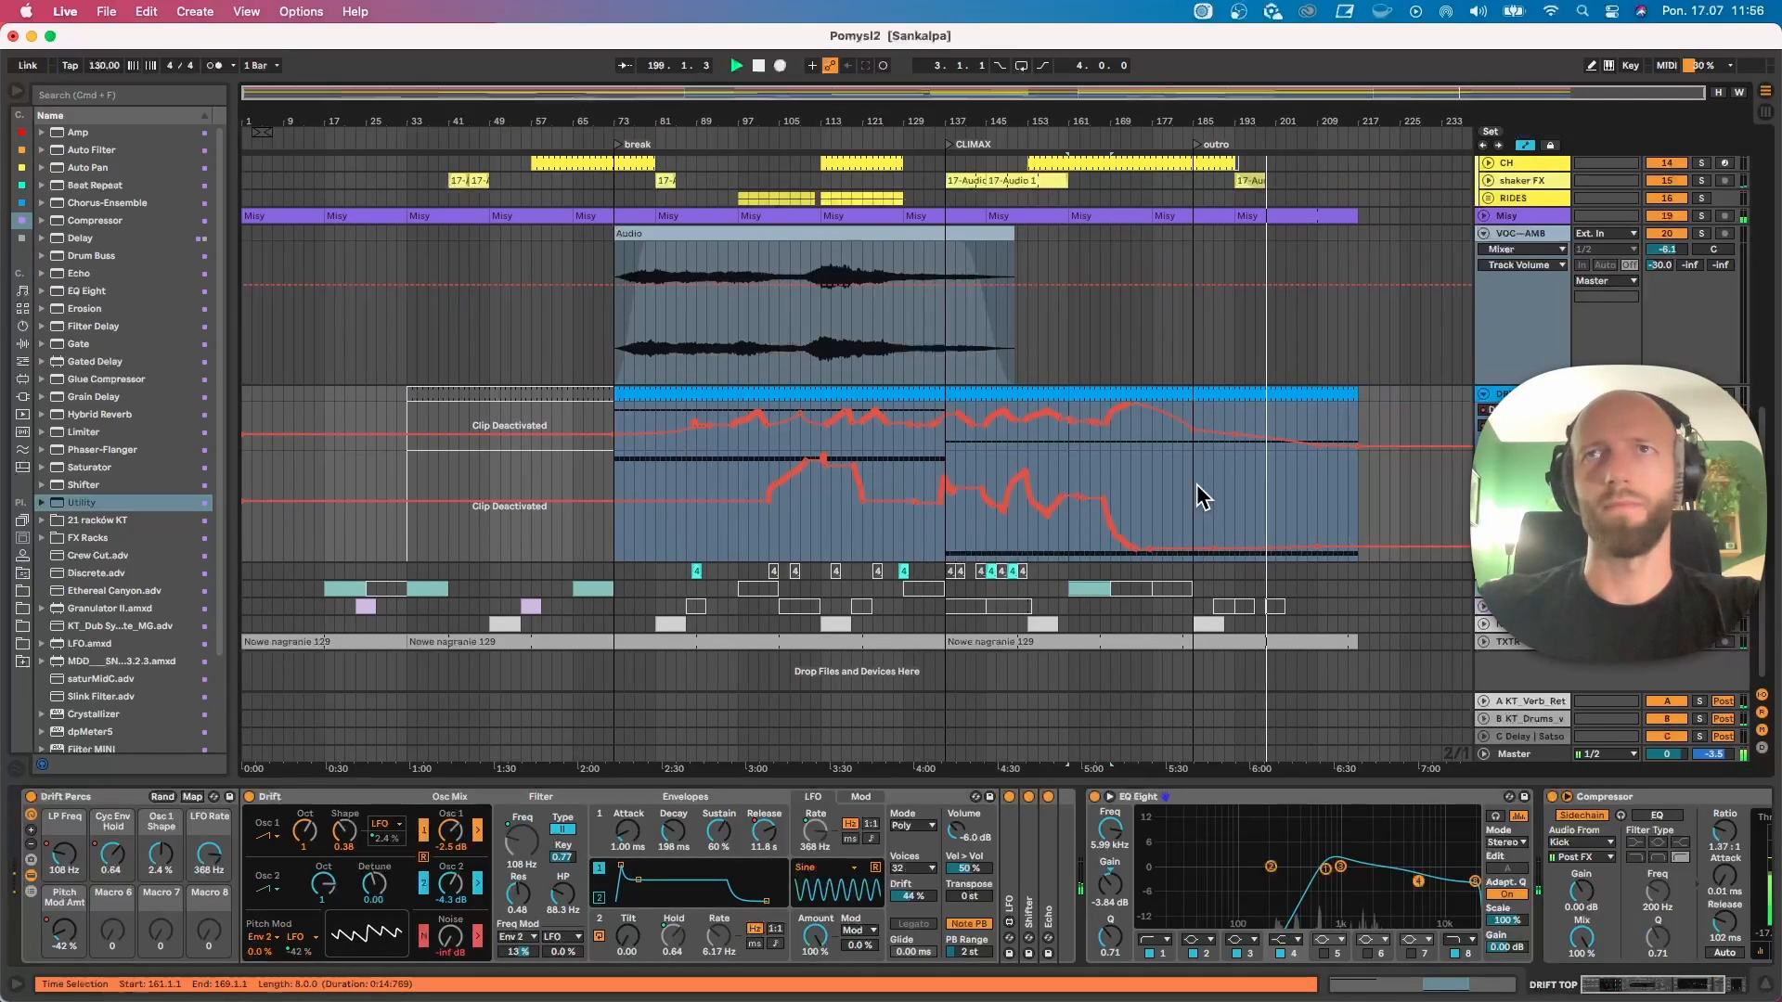
Step: Play the outro to bar 202, stop playback, and compare the hi-hat, vocal ambience, DRIFT TOP and noise lanes
{"action": "scroll", "coordinate": [1202, 498], "scroll_direction": "up", "scroll_amount": 3}
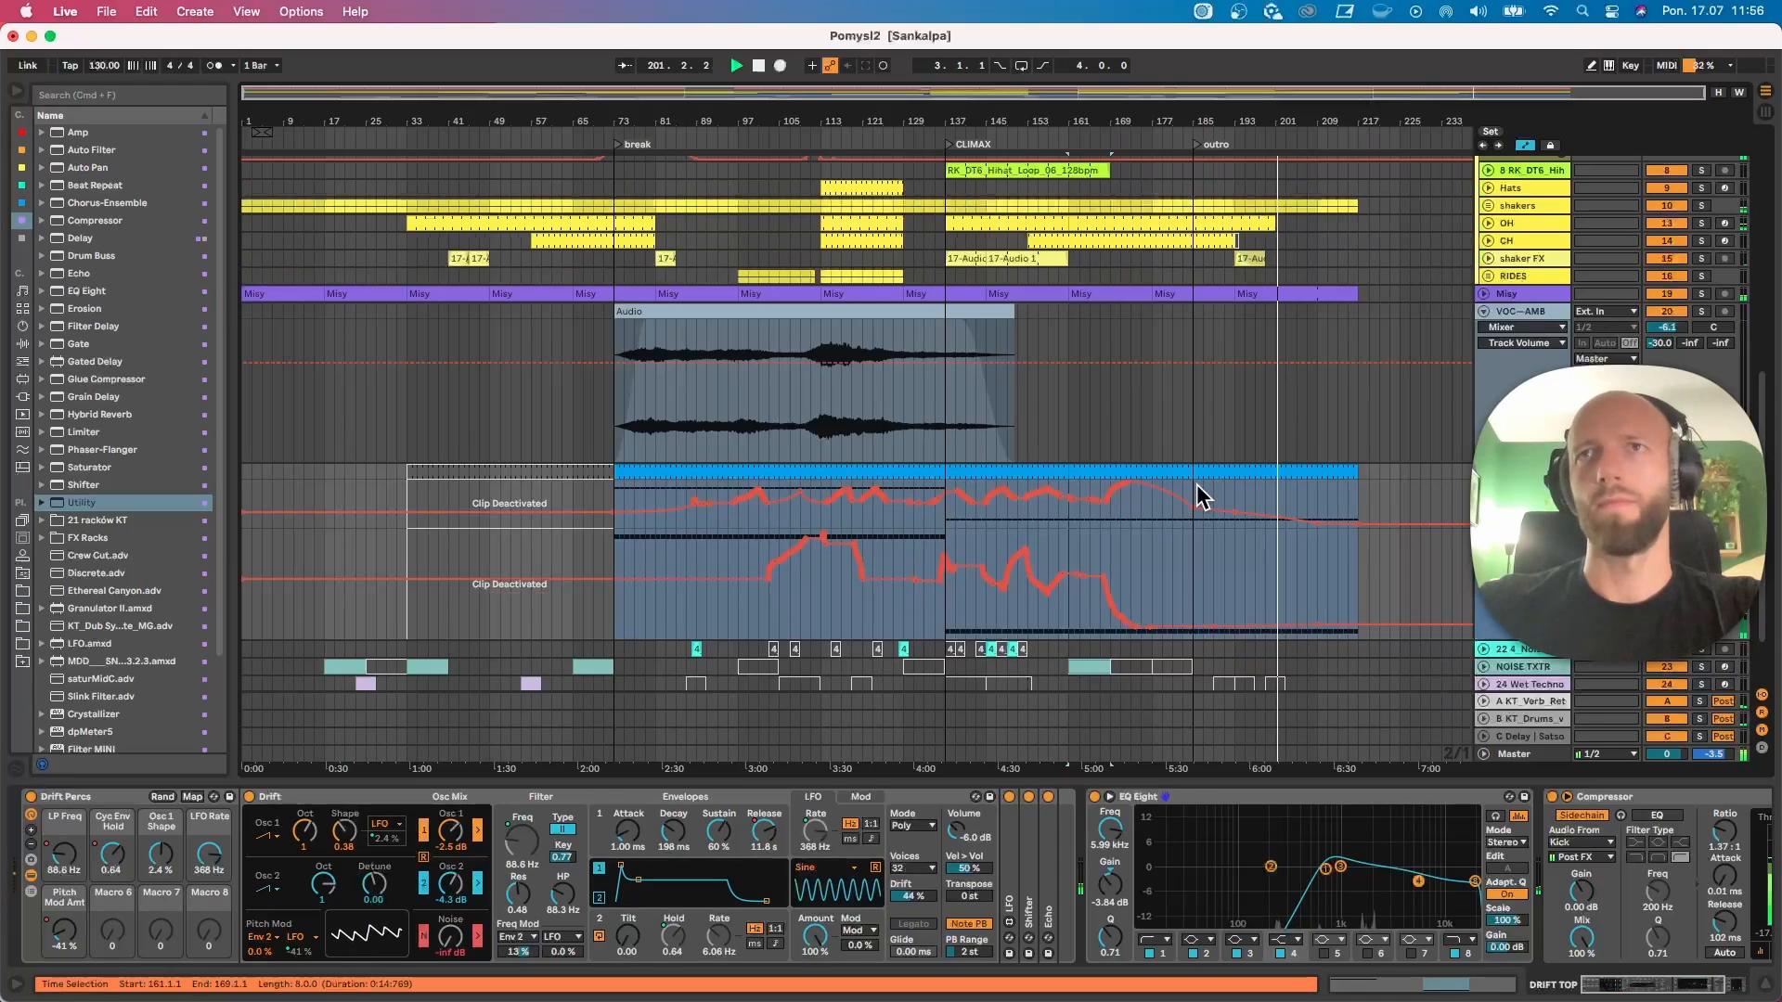
{"action": "scroll", "coordinate": [1202, 498], "scroll_direction": "down", "scroll_amount": 3}
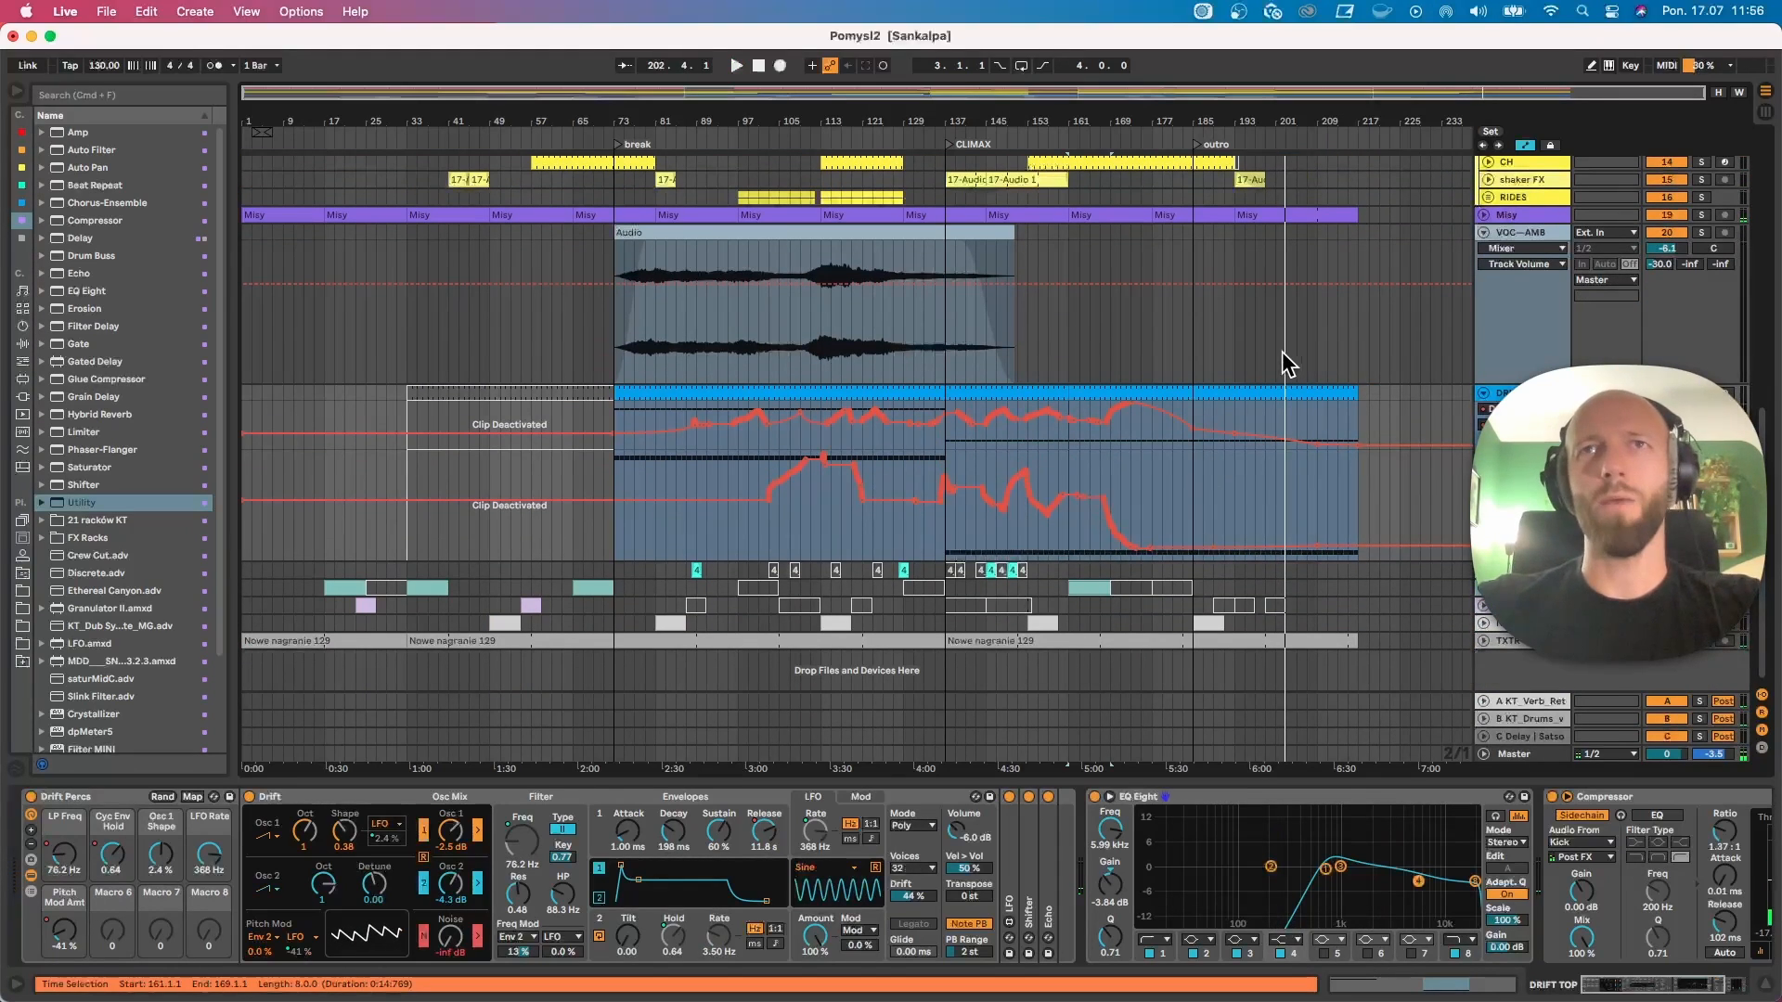
{"action": "scroll", "coordinate": [799, 471], "scroll_direction": "up", "scroll_amount": 6}
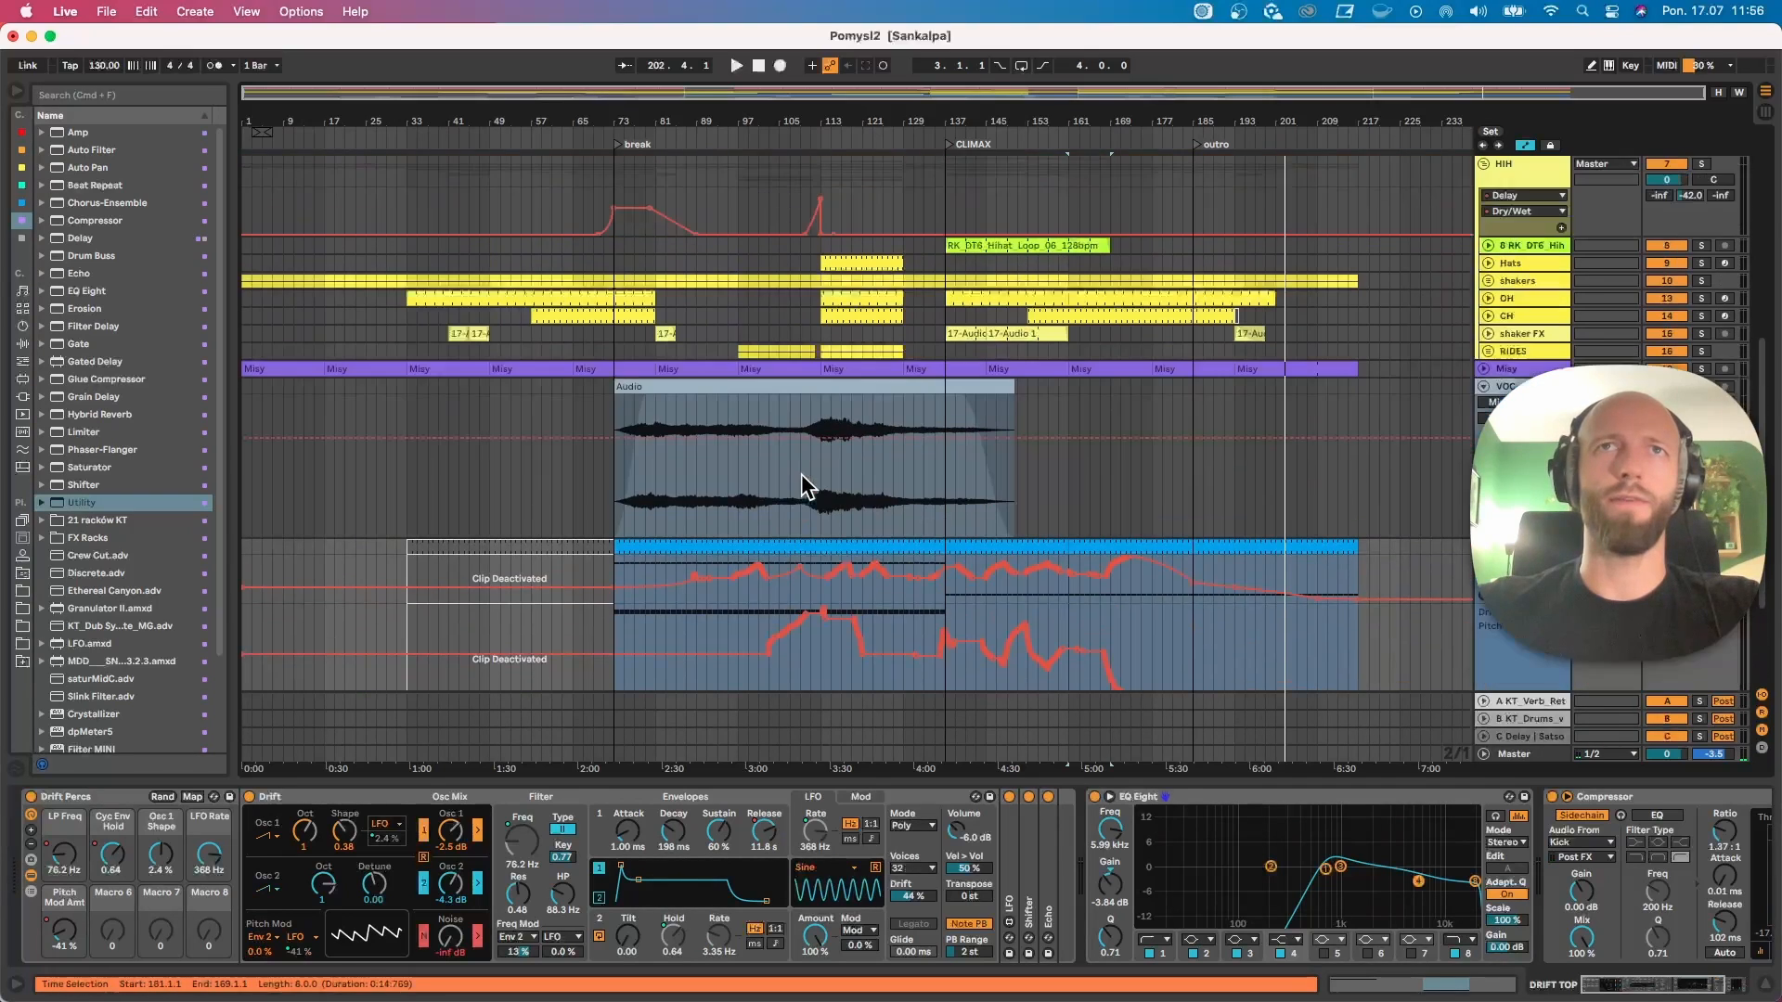
{"action": "scroll", "coordinate": [800, 473], "scroll_direction": "down", "scroll_amount": 3}
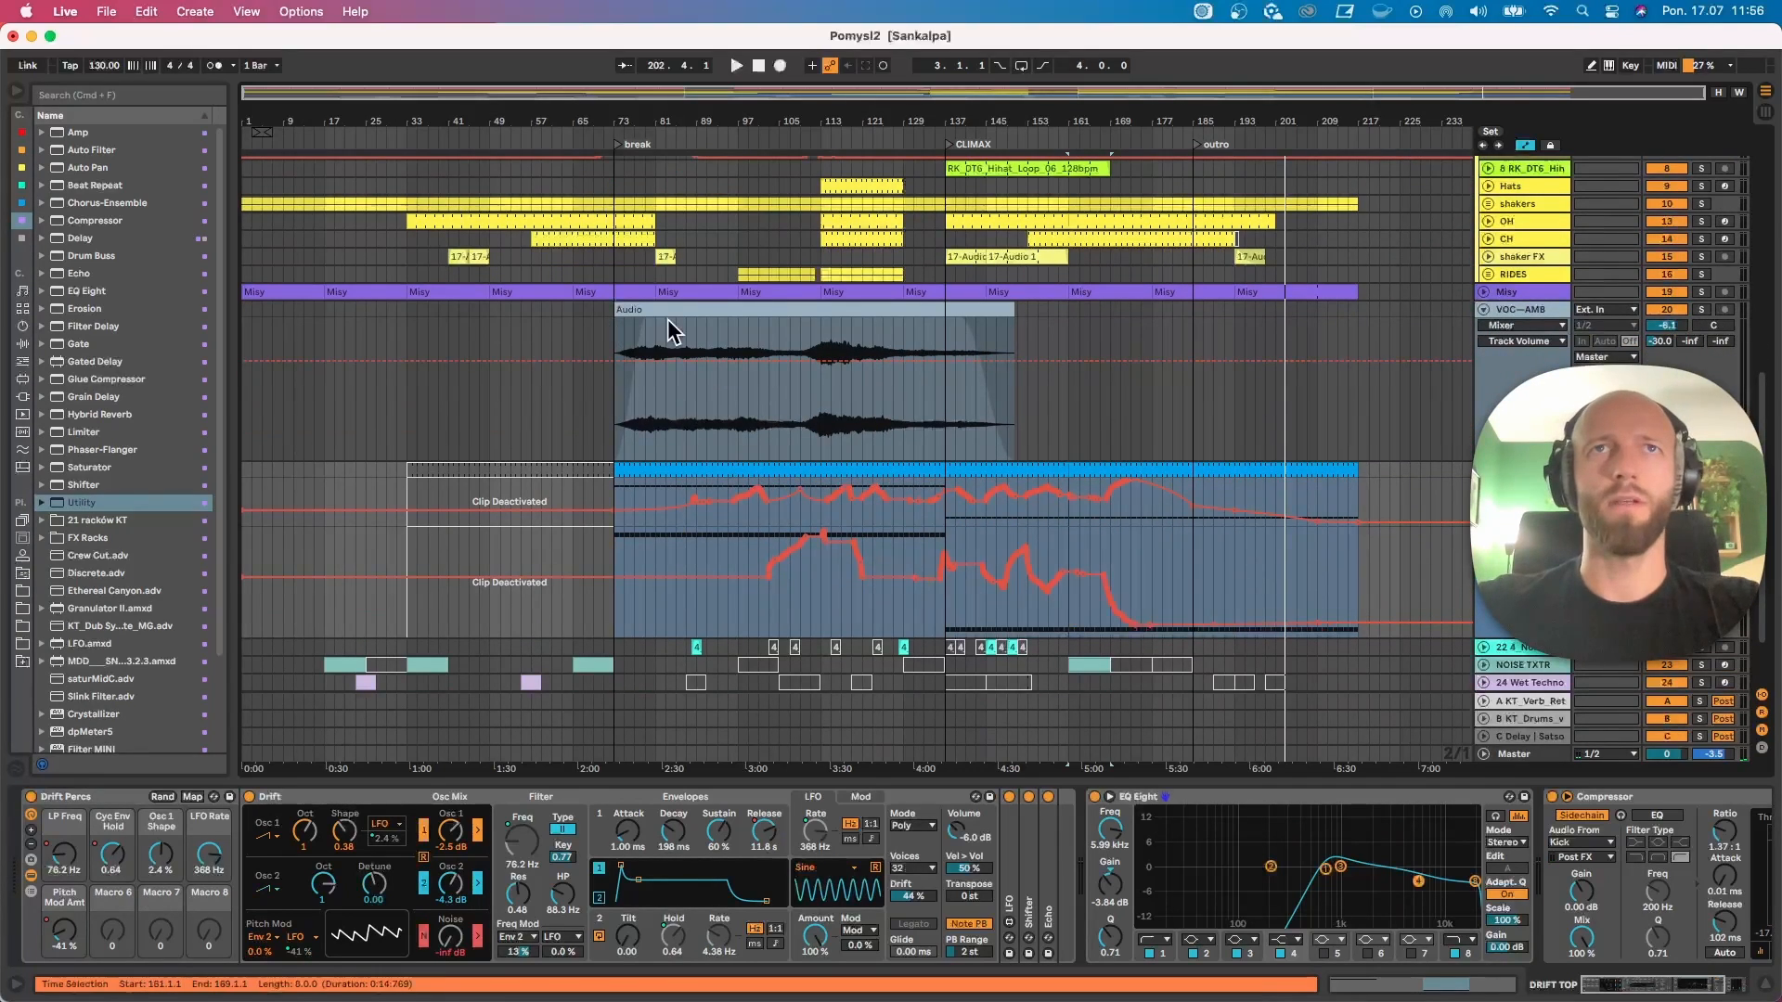
Step: Select the VOC-AMB audio clip, the first Misy clip and the DRIFT TOP clip from bar 73 to inspect their device chains
{"action": "left_click", "coordinate": [703, 309]}
{"action": "scroll", "coordinate": [549, 414], "scroll_direction": "up", "scroll_amount": 2}
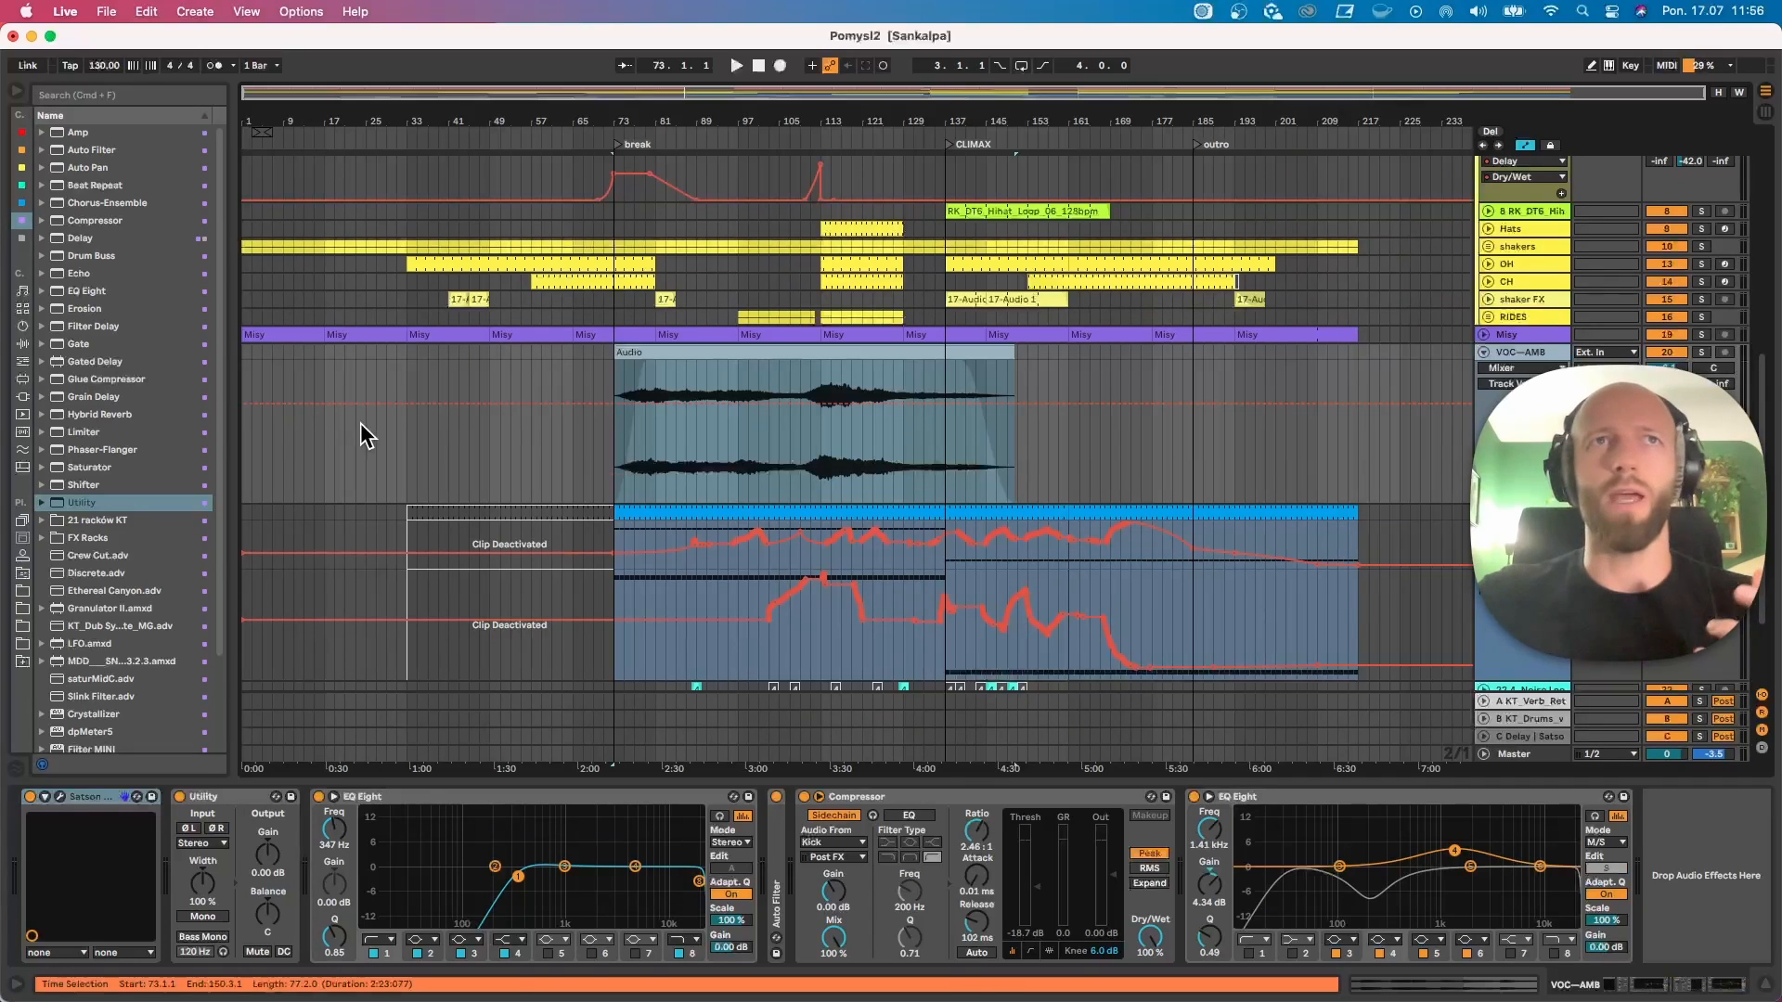
{"action": "left_click", "coordinate": [262, 334]}
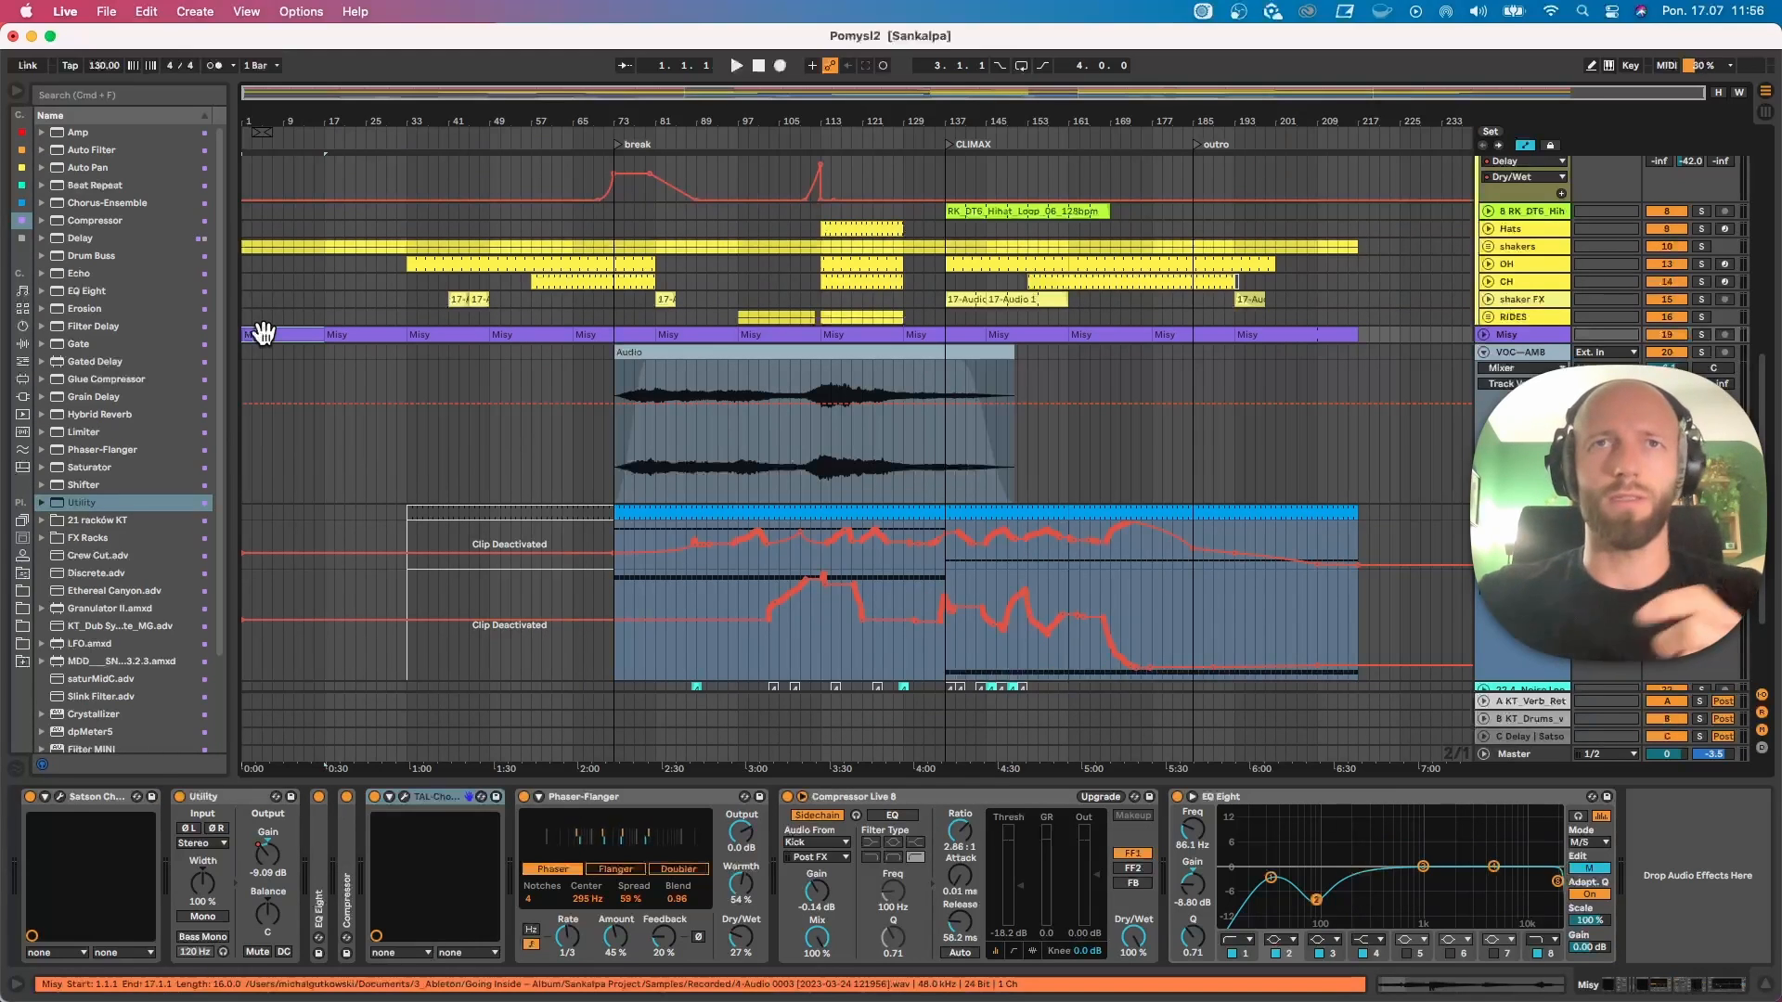
{"action": "left_click", "coordinate": [685, 514]}
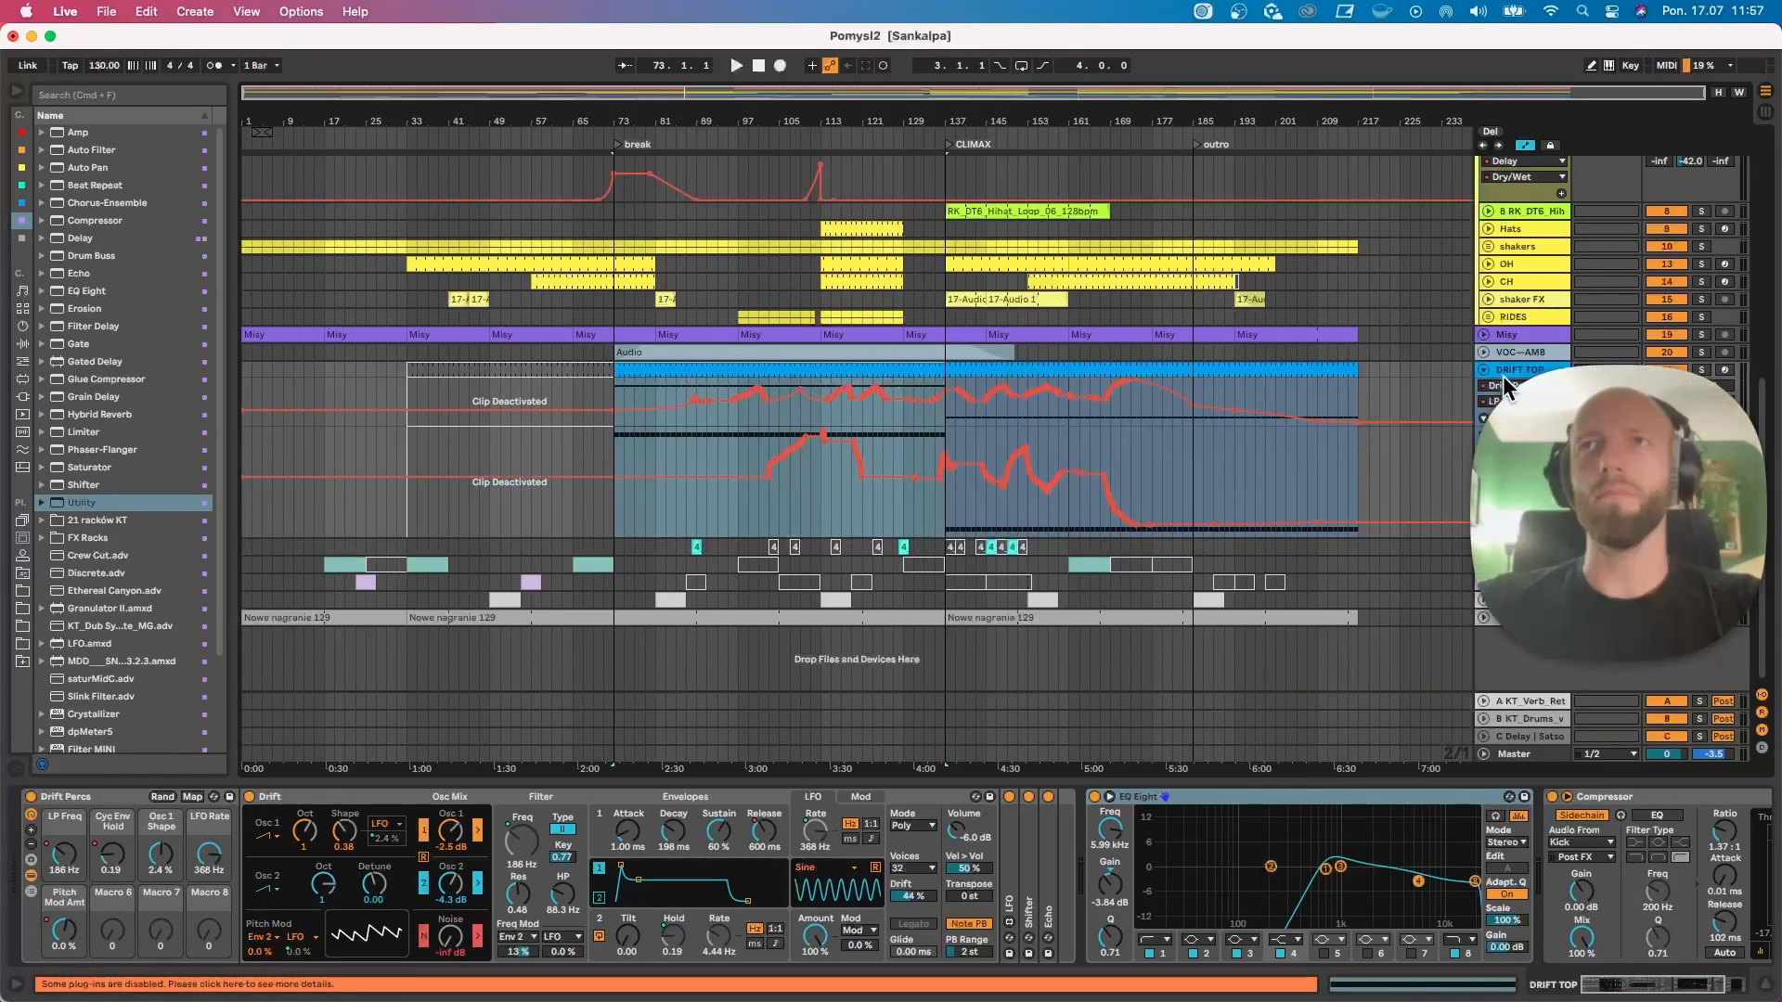
Step: Fold the VOC-AMB, DRIFT TOP, HiH and PERC tracks so the whole arrangement fits in a compact overview
{"action": "left_click", "coordinate": [1483, 351]}
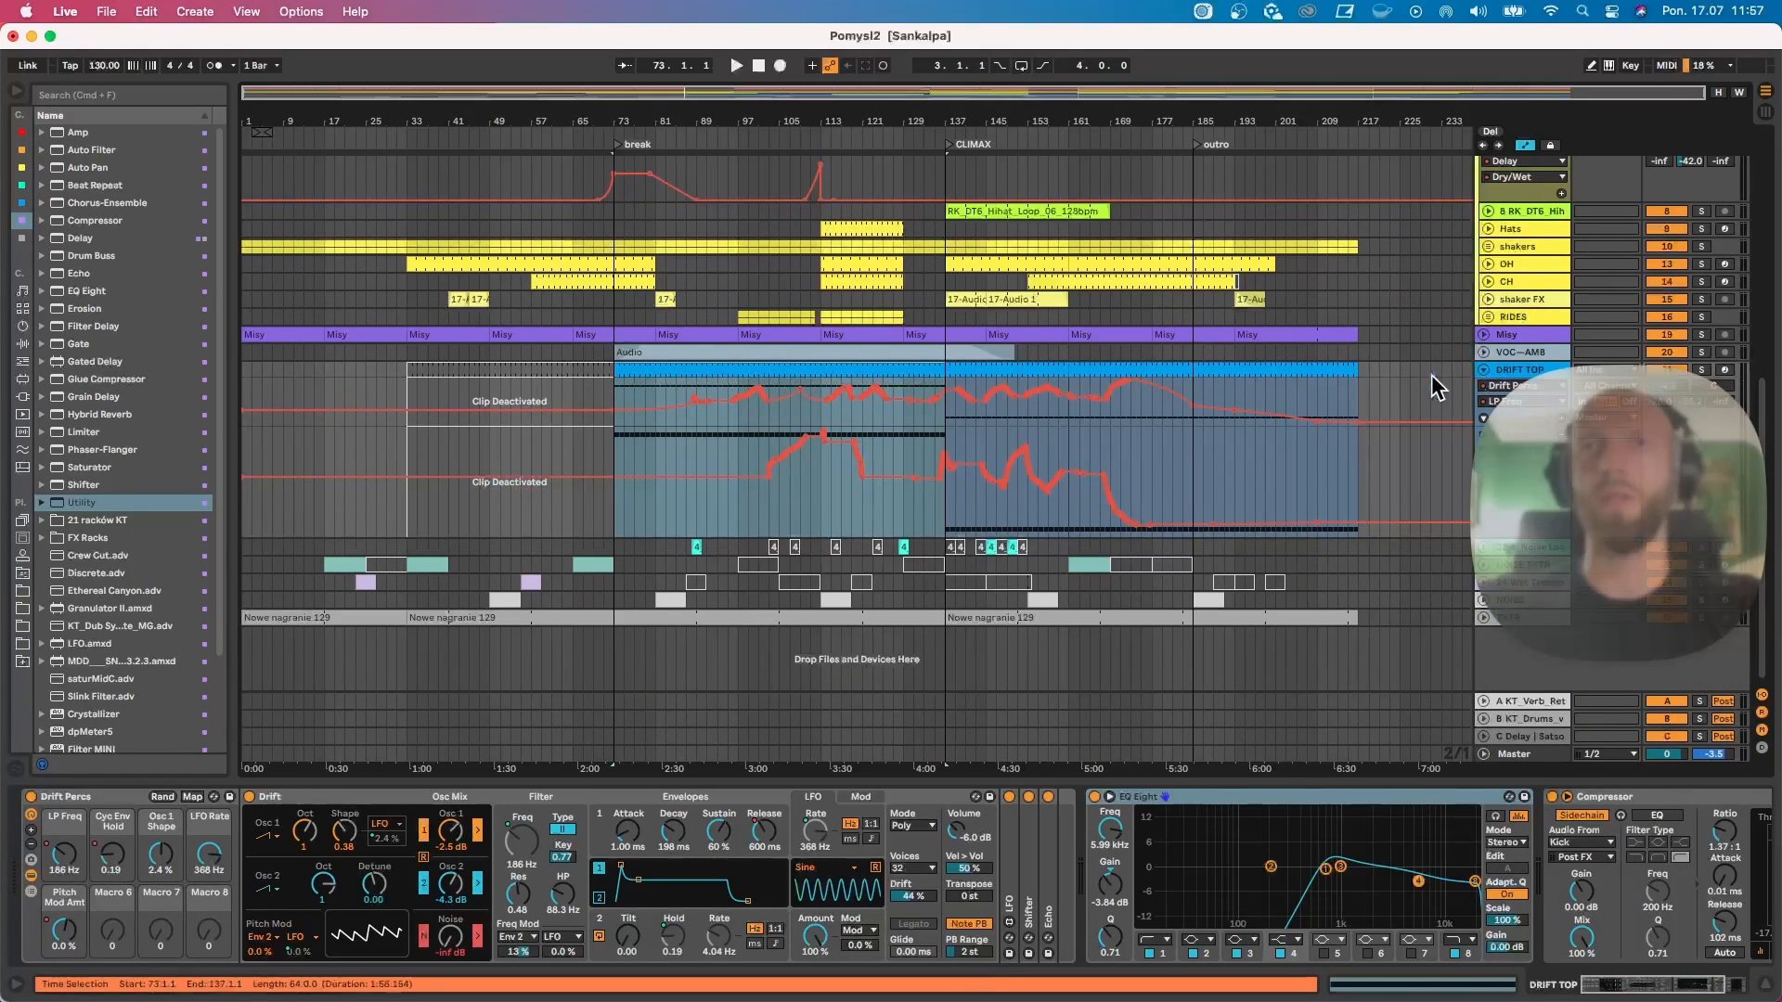
{"action": "left_click", "coordinate": [1483, 369]}
{"action": "scroll", "coordinate": [1300, 425], "scroll_direction": "up", "scroll_amount": 5}
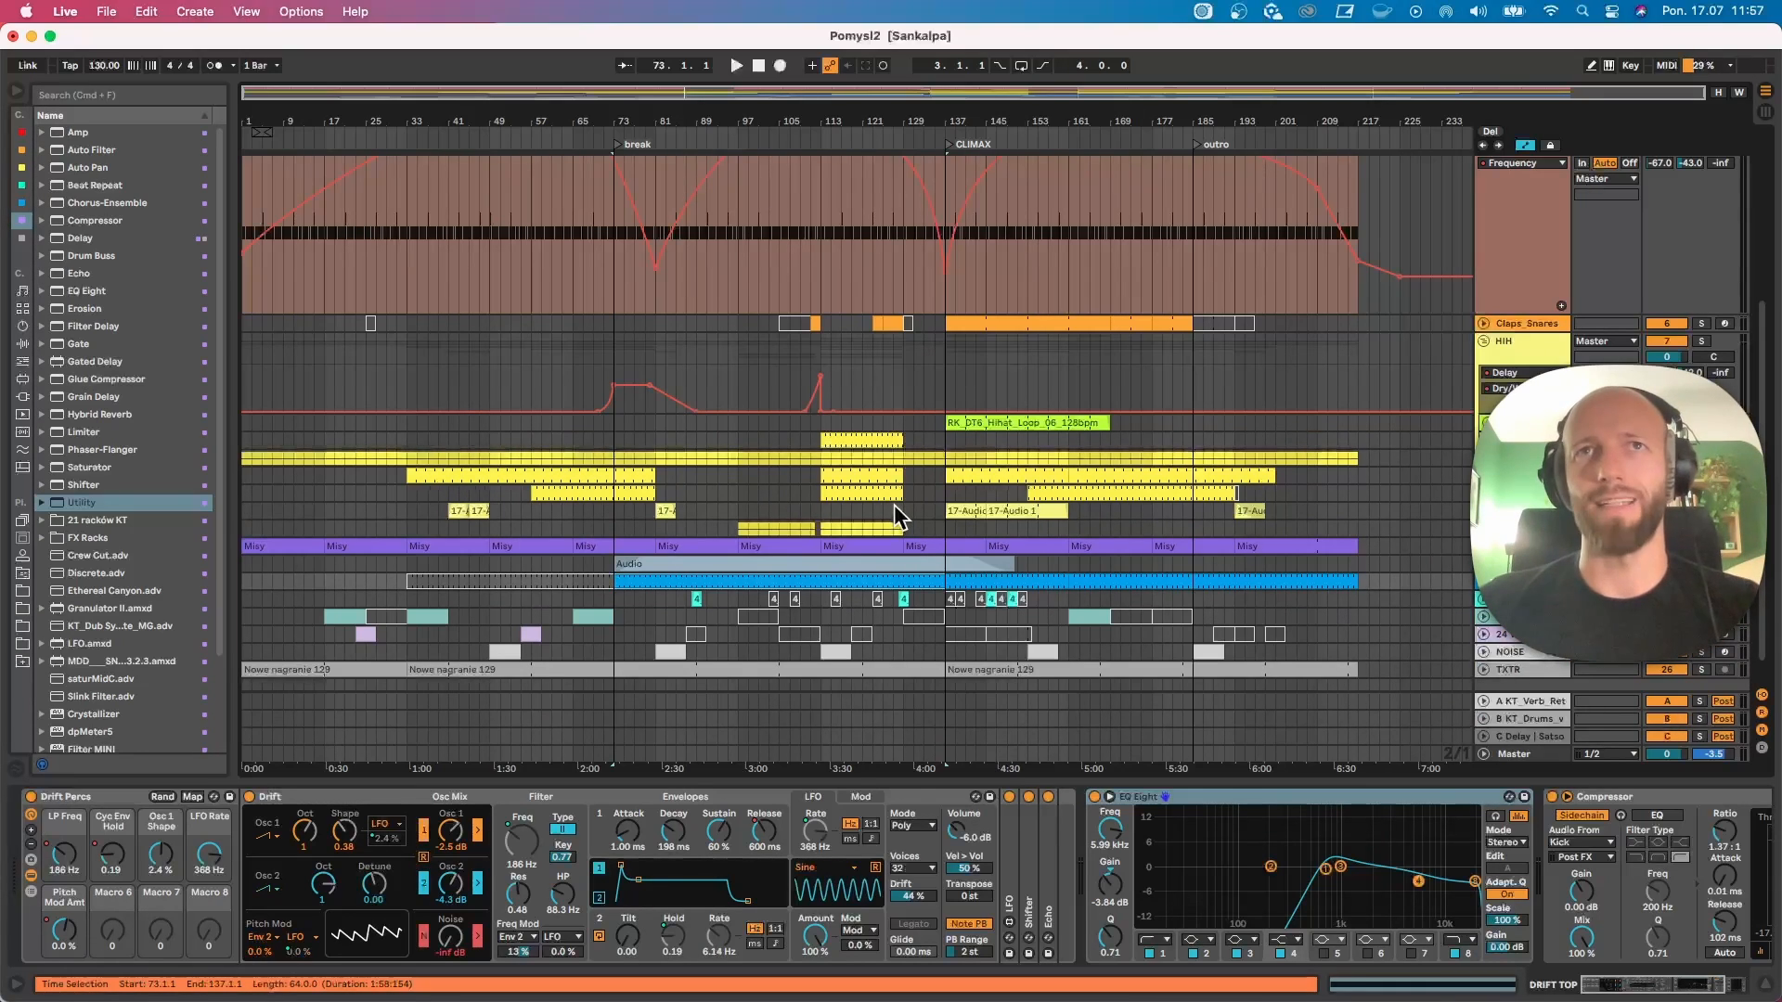
{"action": "scroll", "coordinate": [894, 504], "scroll_direction": "up", "scroll_amount": 3}
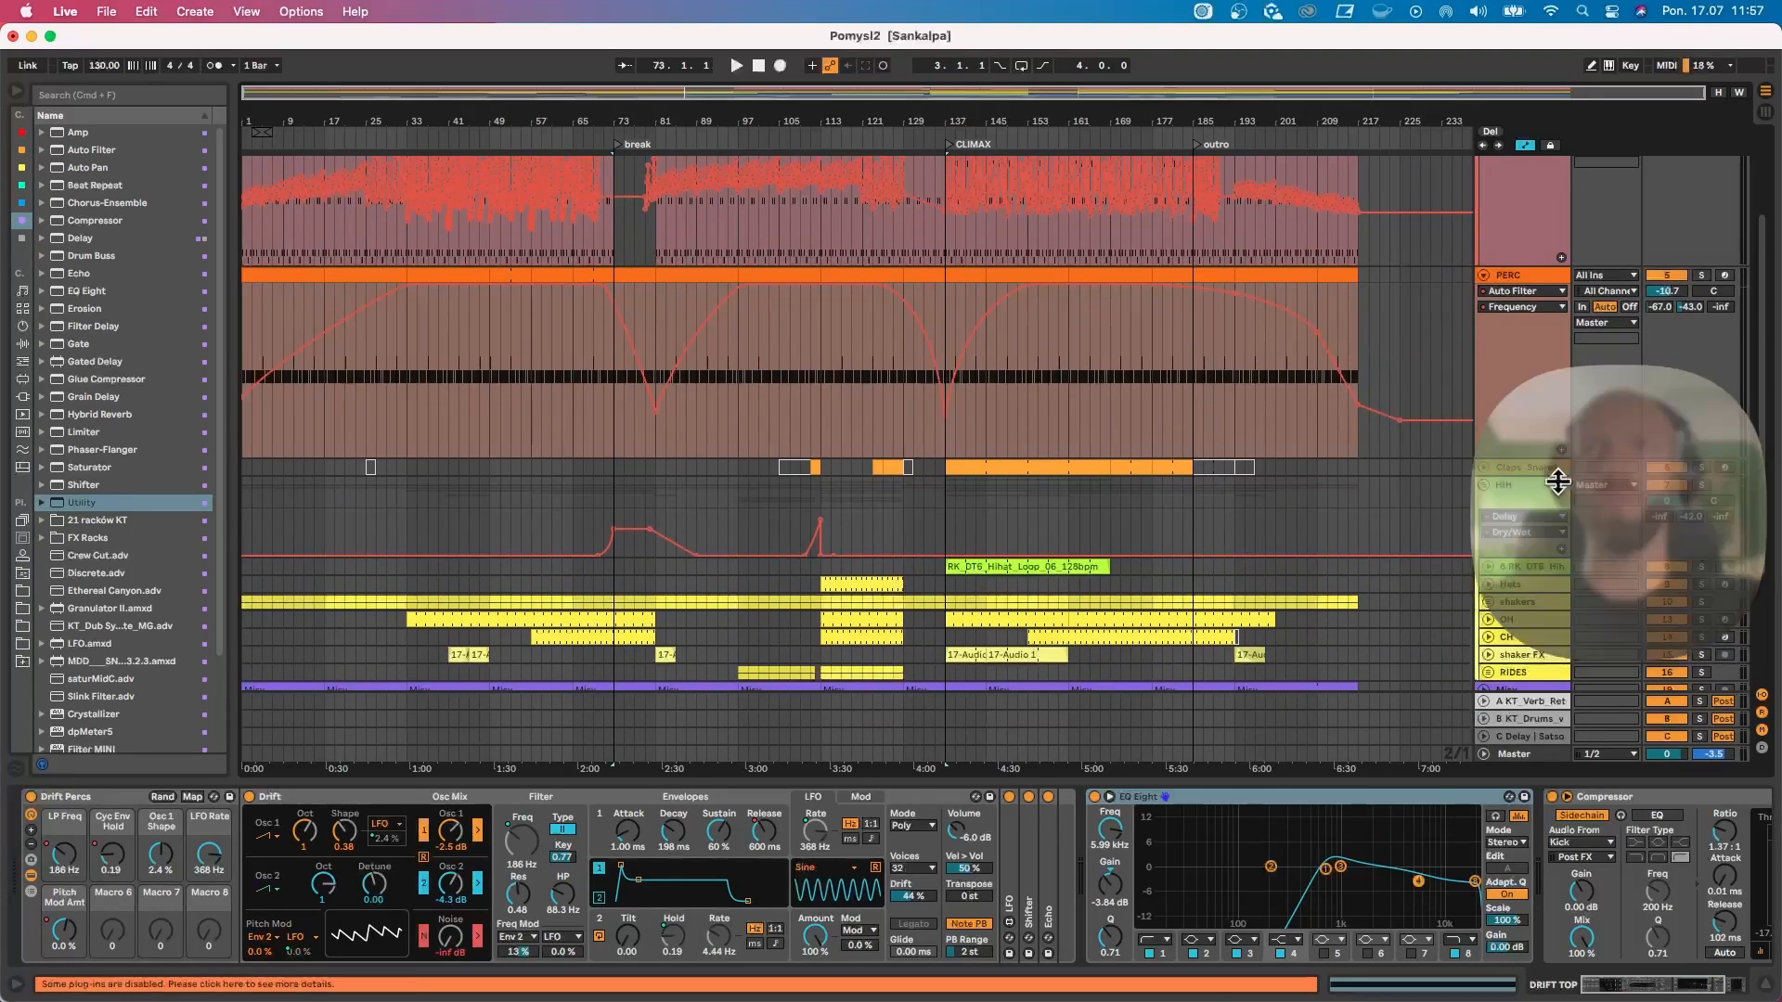
{"action": "left_click", "coordinate": [1483, 487]}
{"action": "scroll", "coordinate": [1346, 501], "scroll_direction": "up", "scroll_amount": 2}
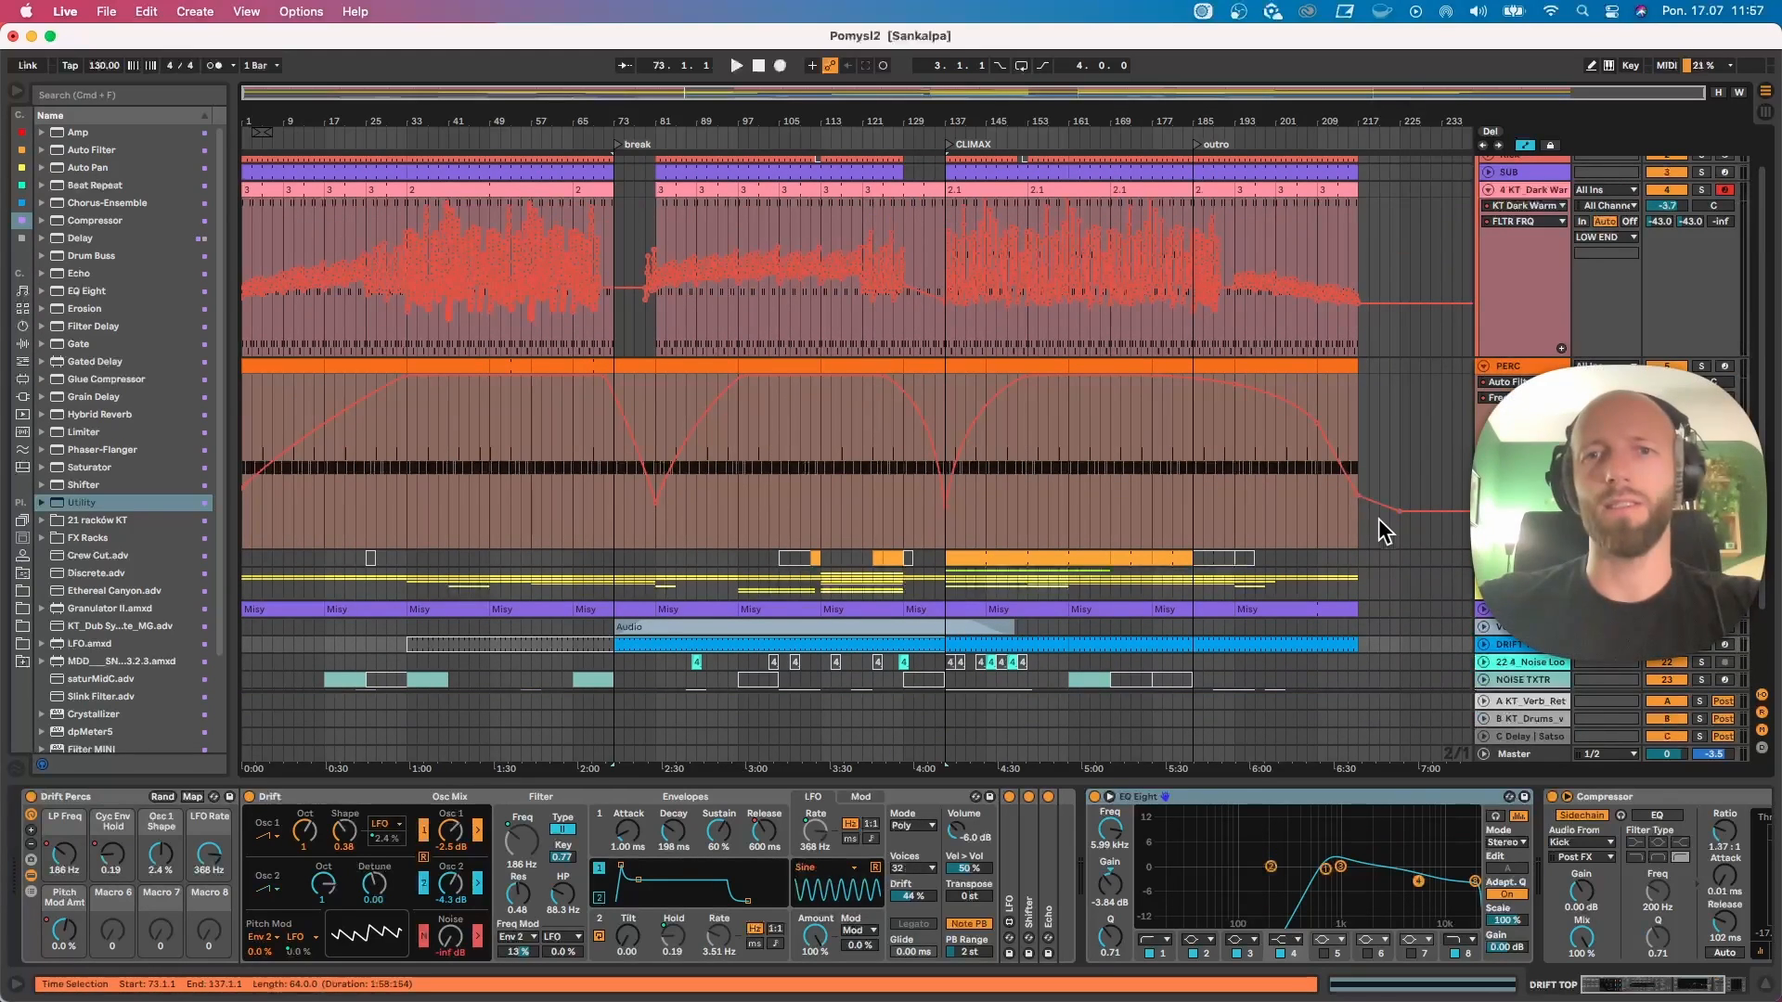
{"action": "scroll", "coordinate": [1398, 495], "scroll_direction": "down", "scroll_amount": 1}
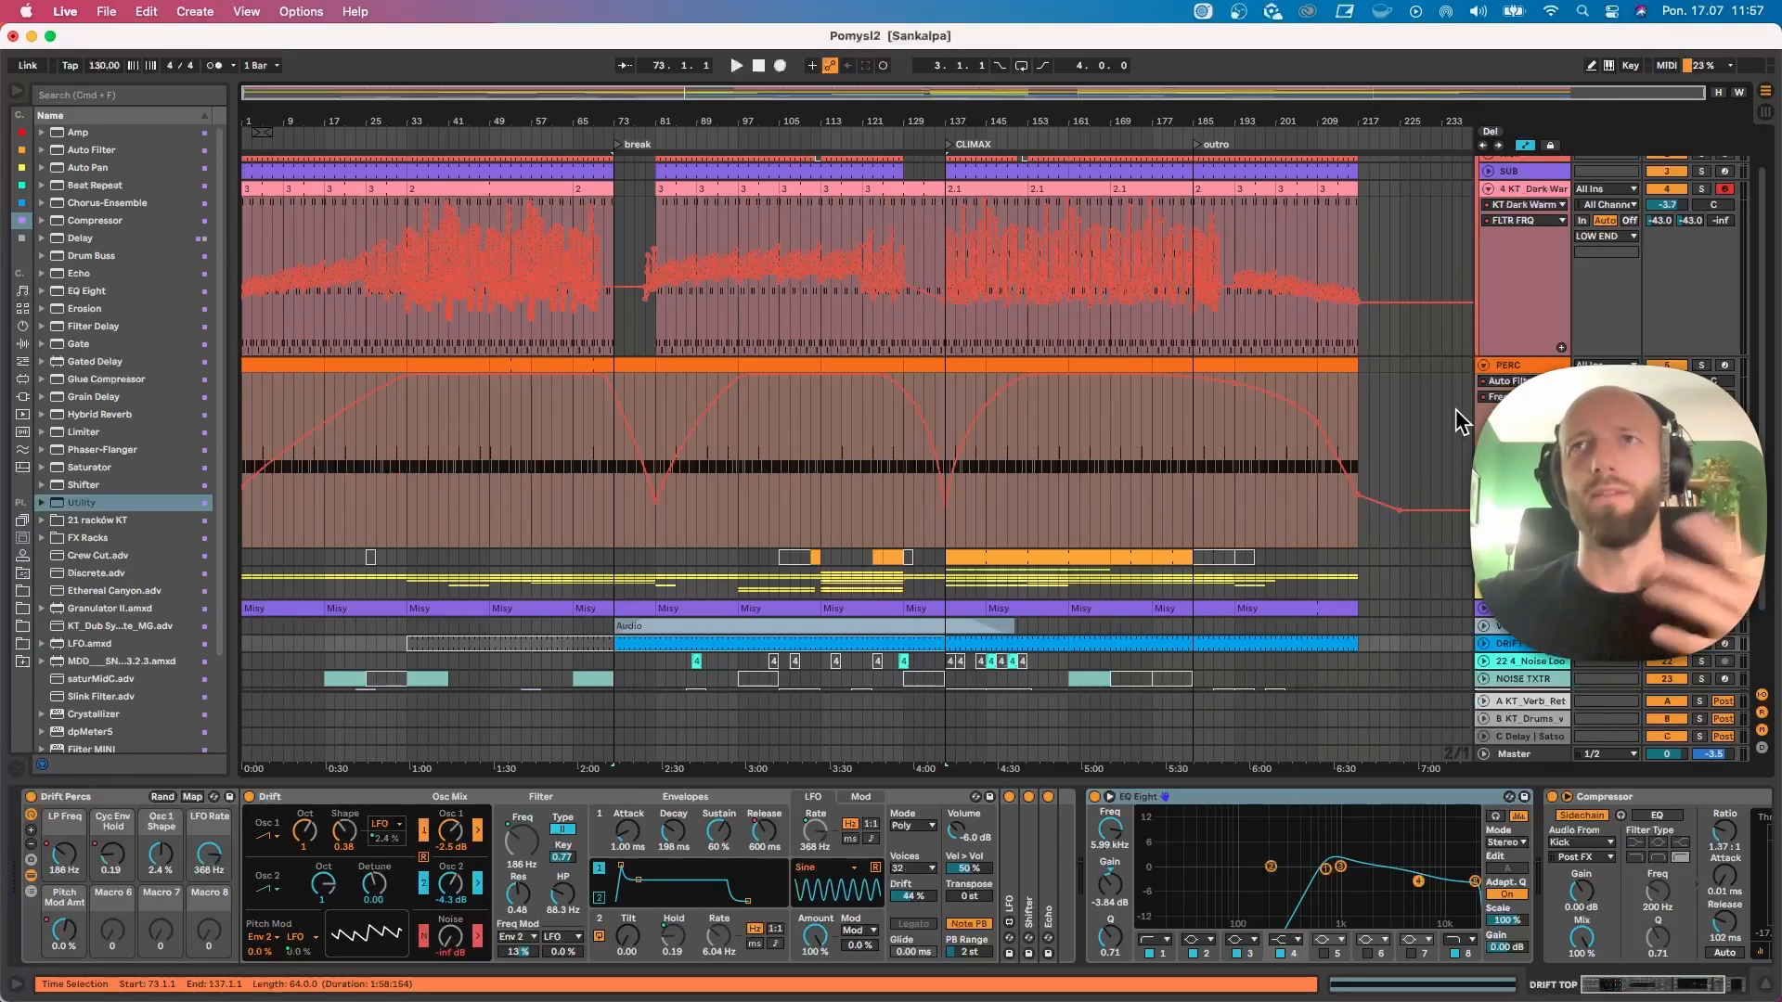
{"action": "left_click", "coordinate": [1483, 366]}
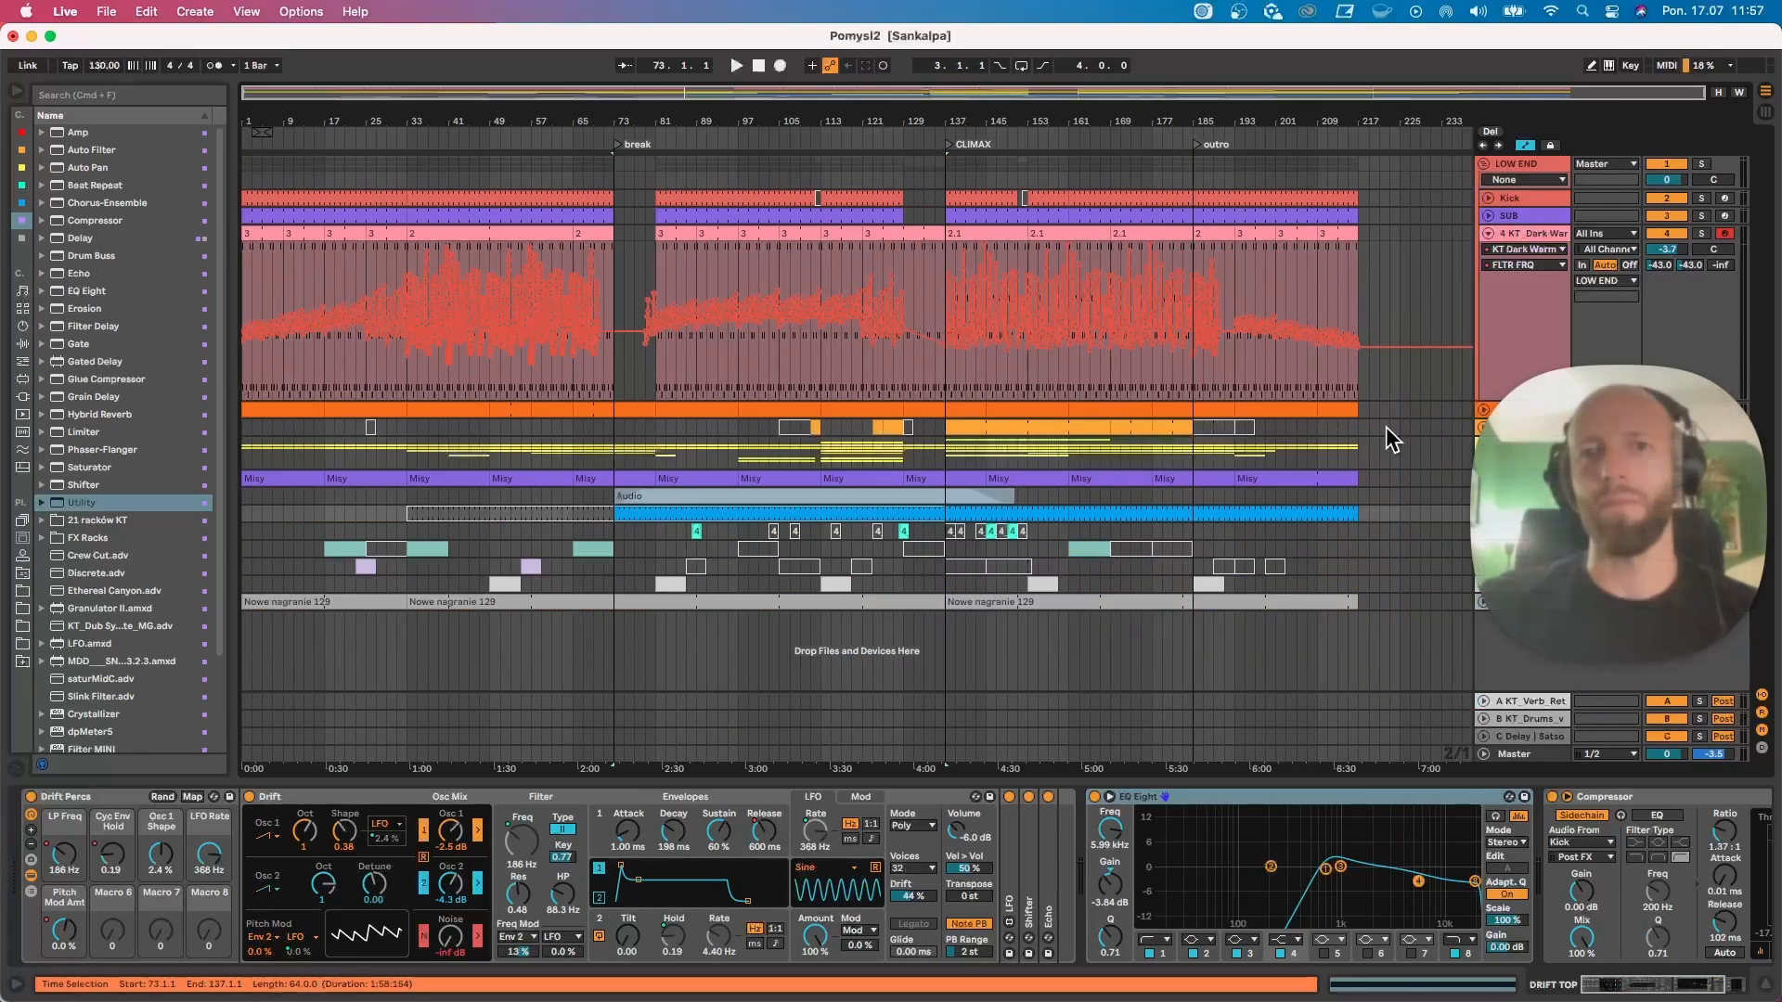